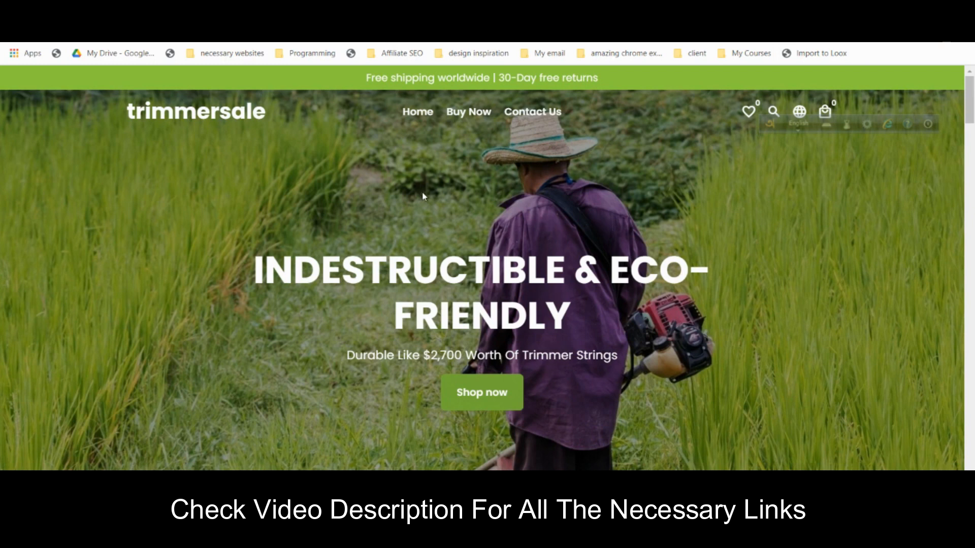
- Scroll the product page and try the Buy 2 offers at $110.40 and $96.60
scroll(423, 196, down, 1)
scroll(437, 229, down, 1)
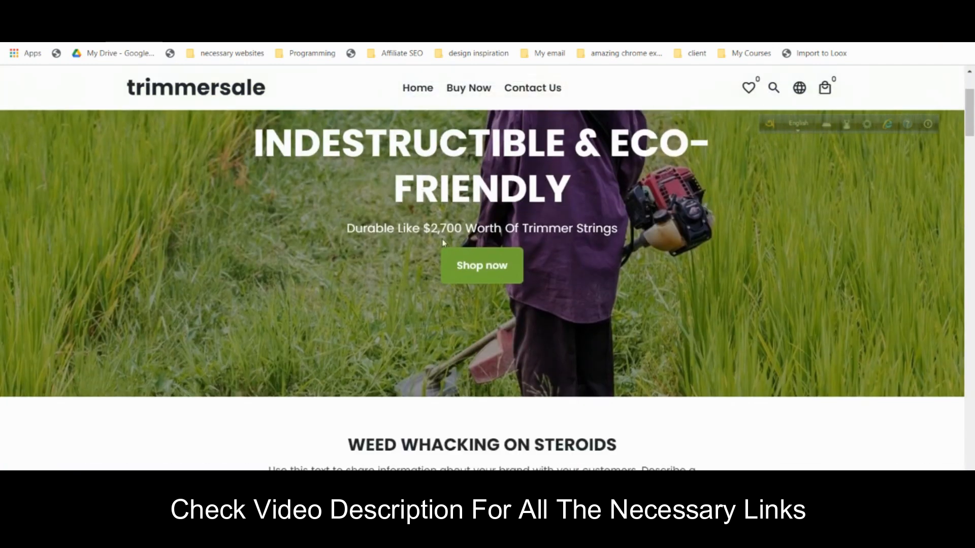
scroll(440, 244, up, 2)
scroll(416, 247, down, 5)
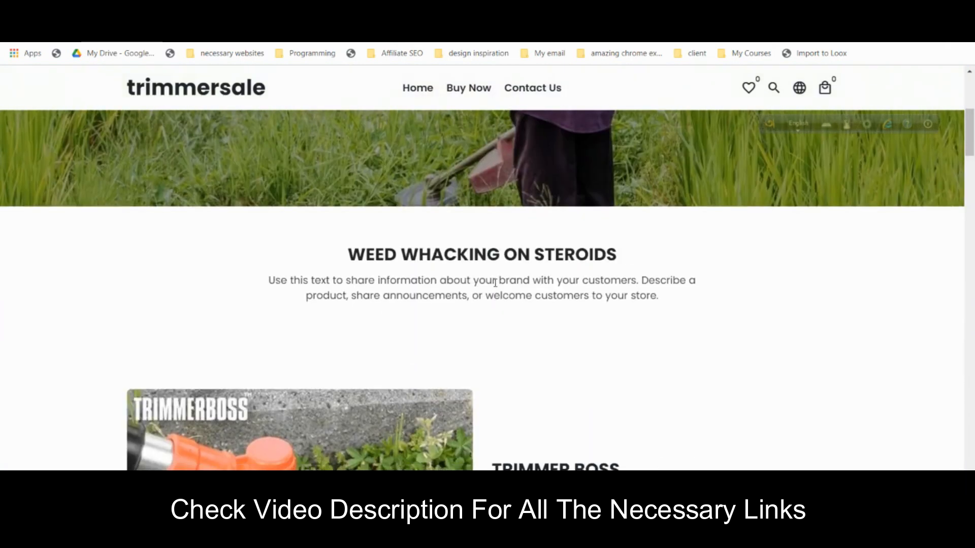
scroll(496, 284, down, 4)
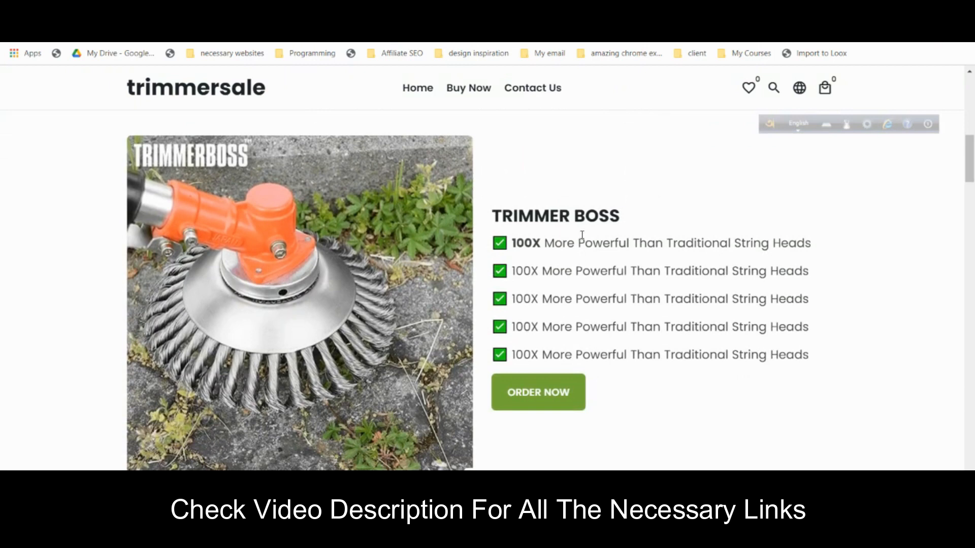
scroll(584, 243, down, 2)
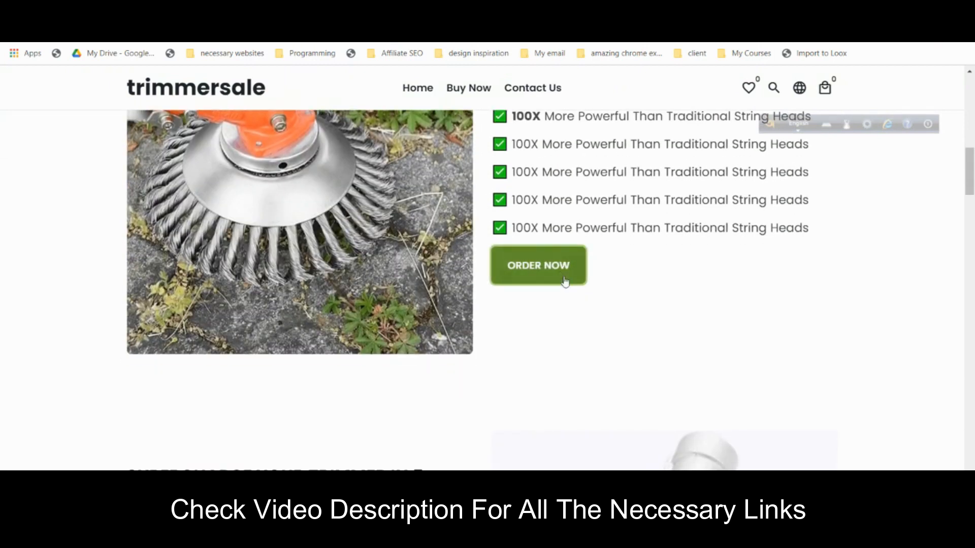
scroll(559, 274, down, 1)
scroll(567, 310, down, 4)
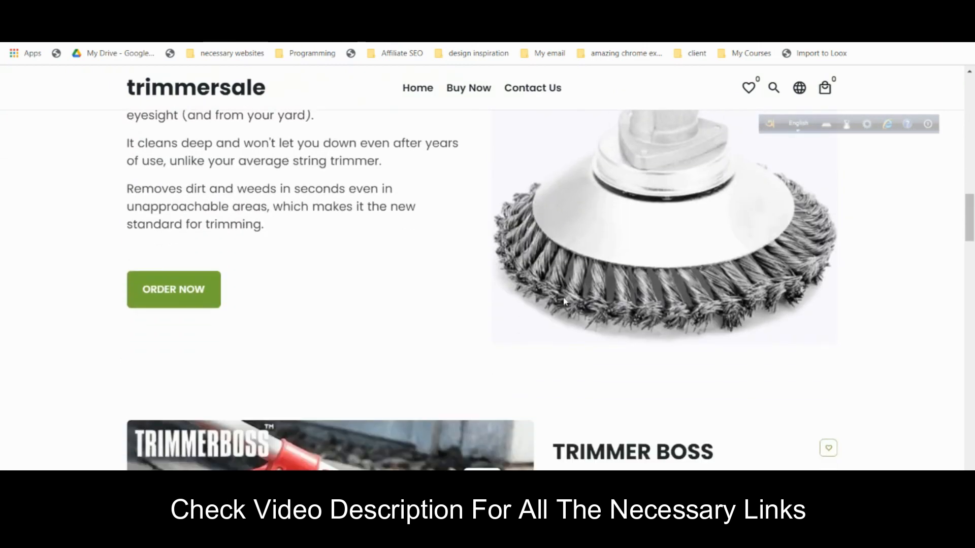
scroll(566, 297, down, 1)
scroll(565, 290, down, 3)
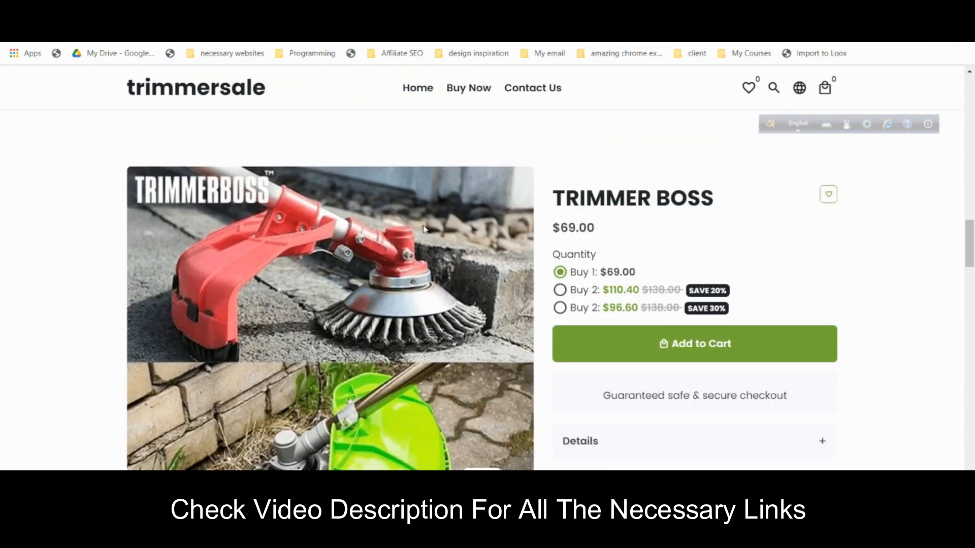
click(608, 290)
click(603, 307)
scroll(622, 280, down, 2)
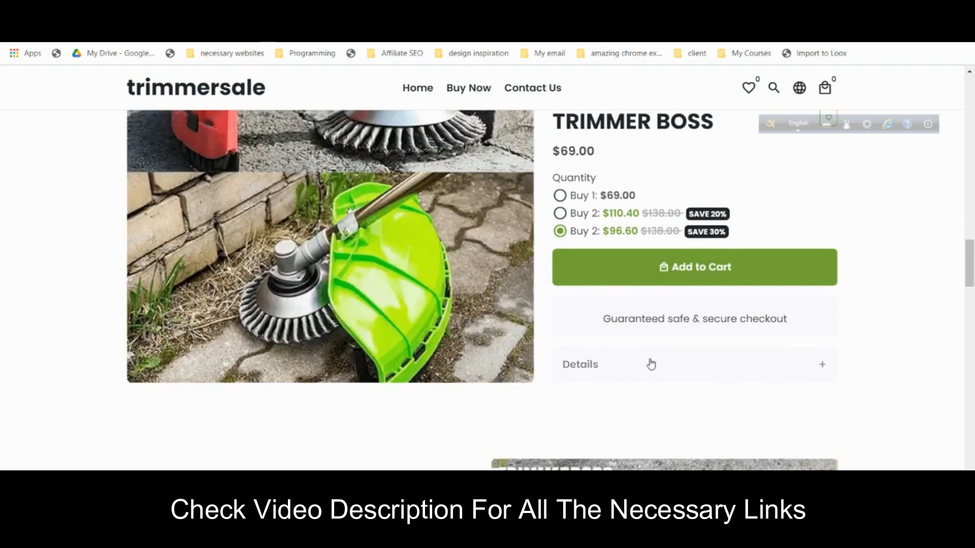
- Expand and collapse the product's Details section, then scroll on toward the FAQ
click(648, 364)
scroll(640, 307, down, 2)
click(632, 264)
scroll(631, 270, down, 3)
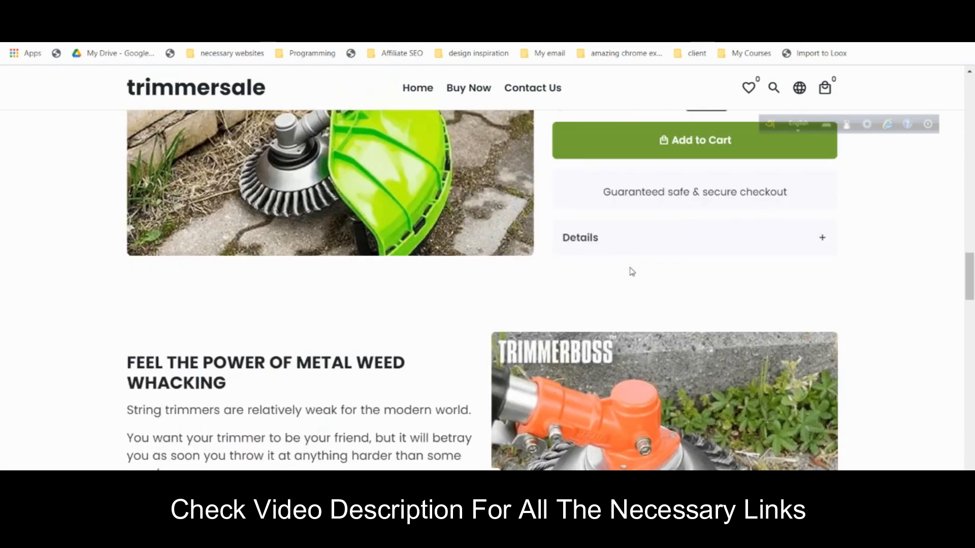
scroll(631, 271, down, 5)
scroll(494, 279, up, 2)
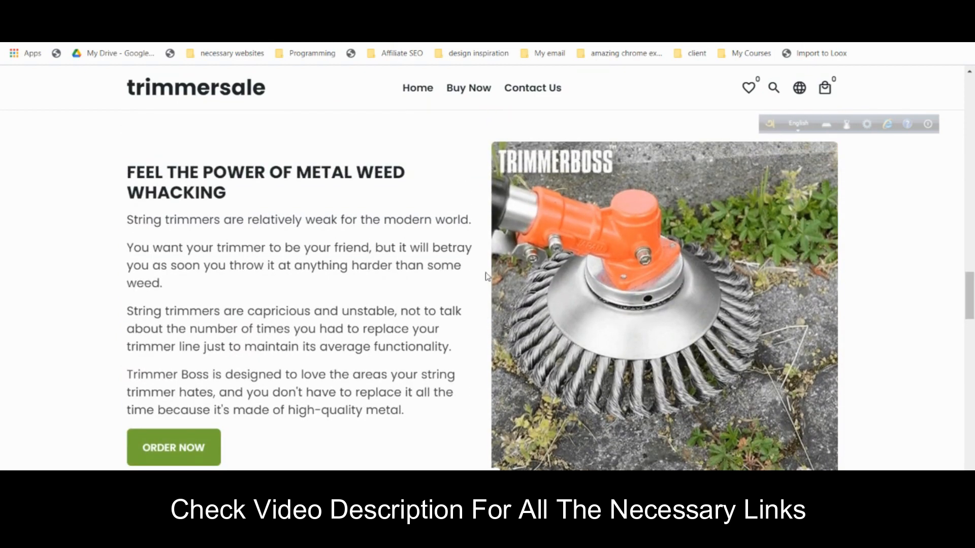
scroll(481, 237, down, 5)
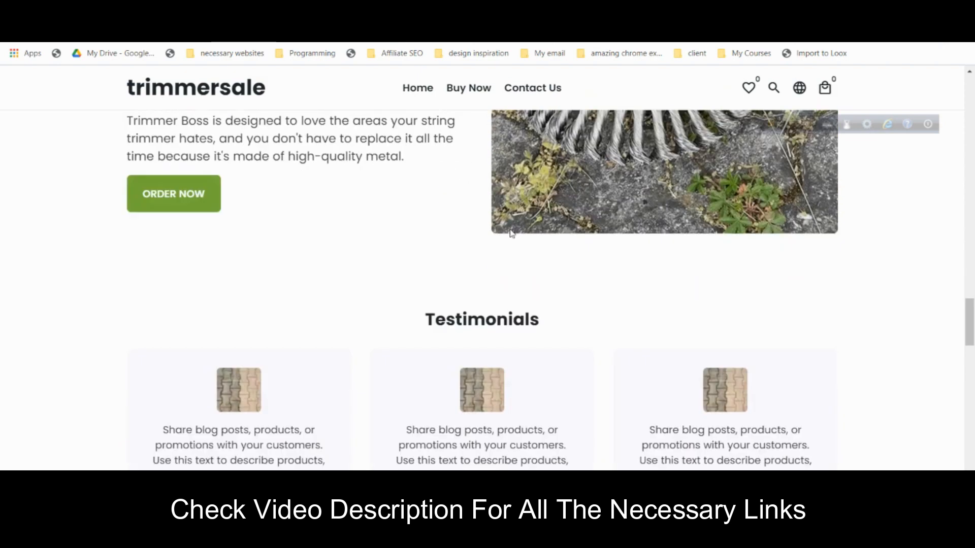
scroll(511, 233, down, 7)
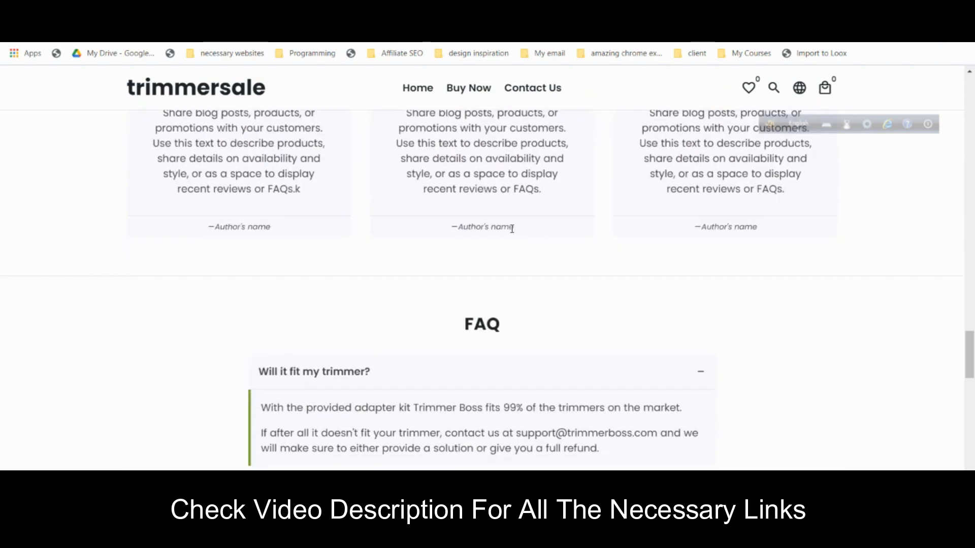
scroll(513, 228, down, 1)
- Reveal the second FAQ answer and scroll to the bottom of the page
click(577, 366)
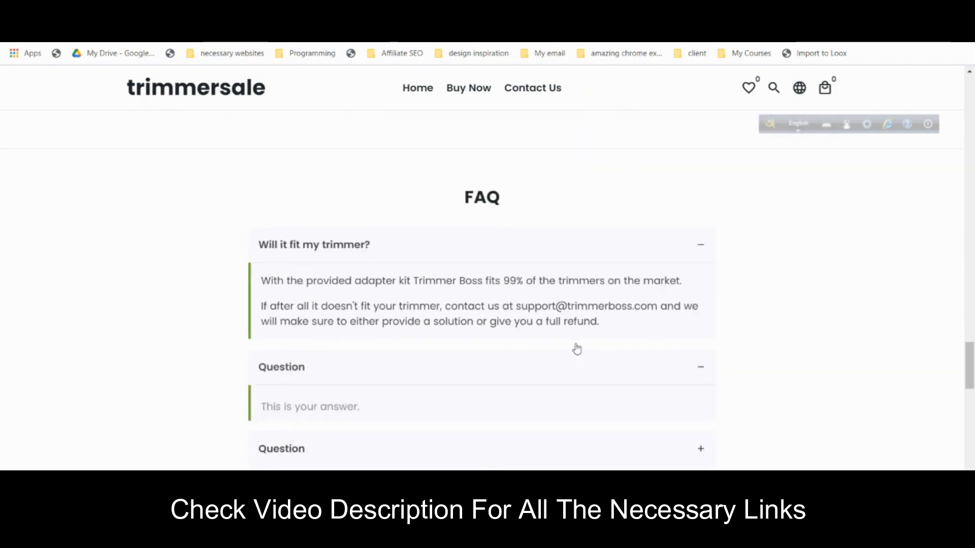
scroll(571, 287, down, 2)
scroll(571, 287, down, 2)
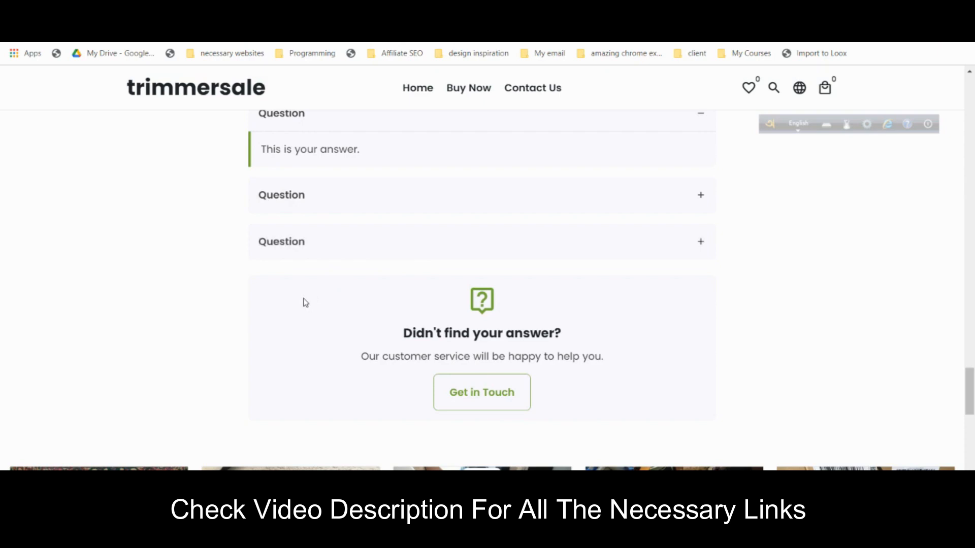
scroll(305, 303, down, 4)
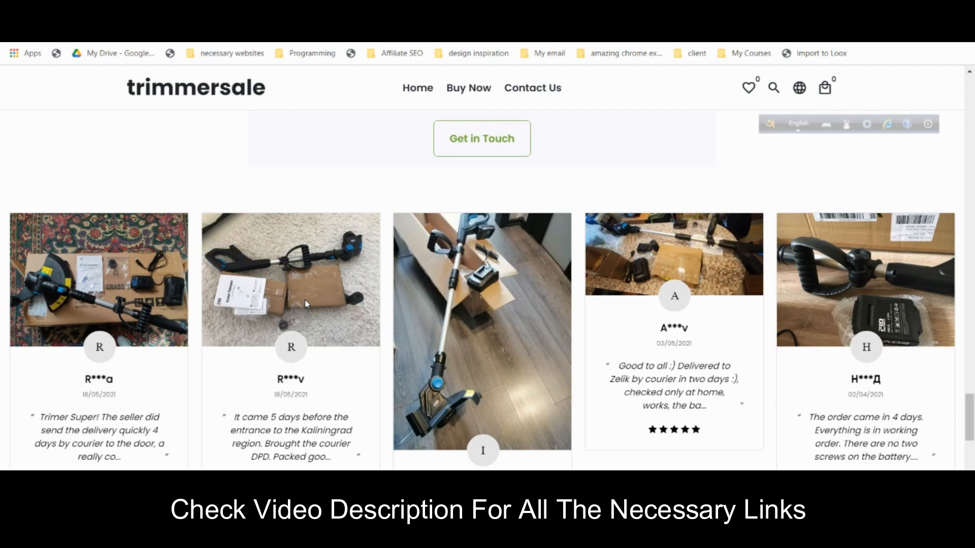
scroll(305, 303, down, 8)
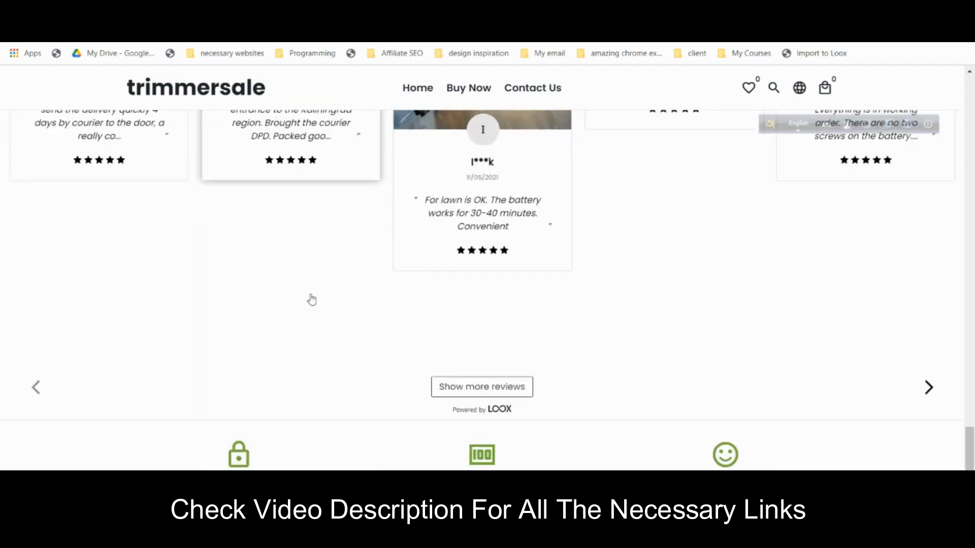
scroll(314, 297, down, 2)
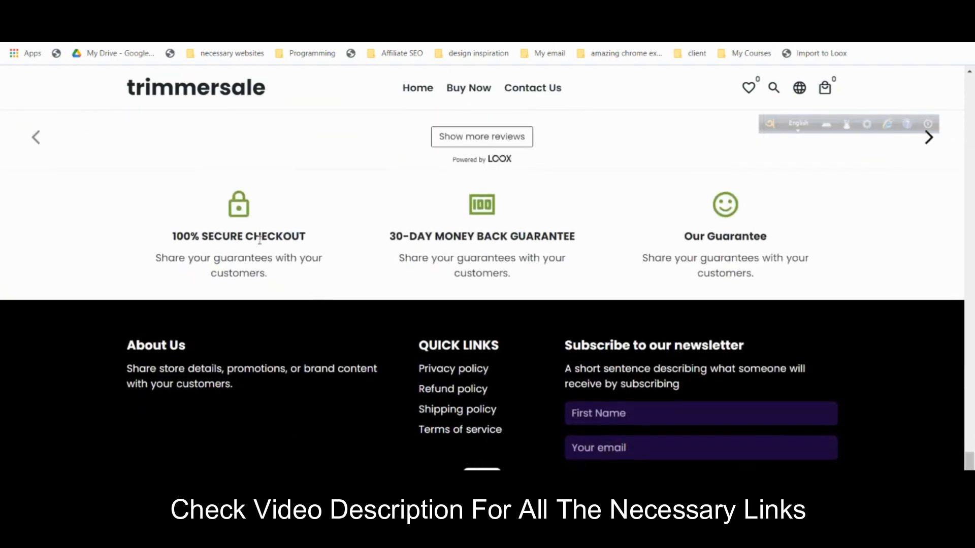
scroll(261, 246, down, 2)
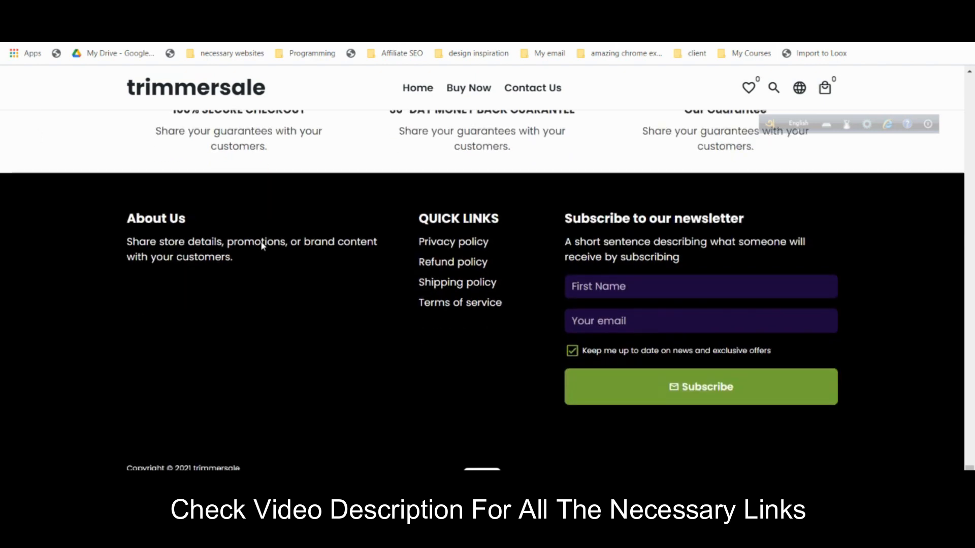
scroll(261, 246, up, 1)
scroll(263, 244, down, 1)
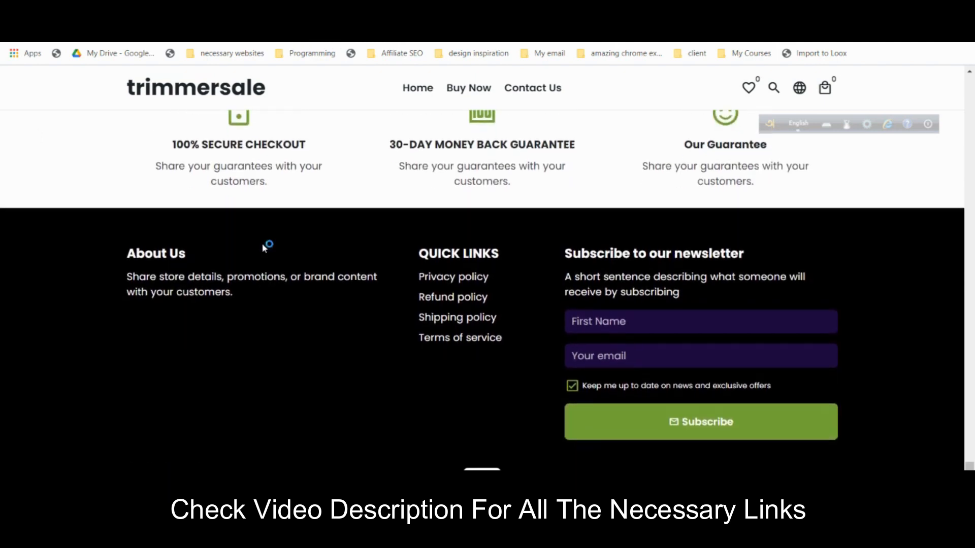
drag(968, 447, 969, 83)
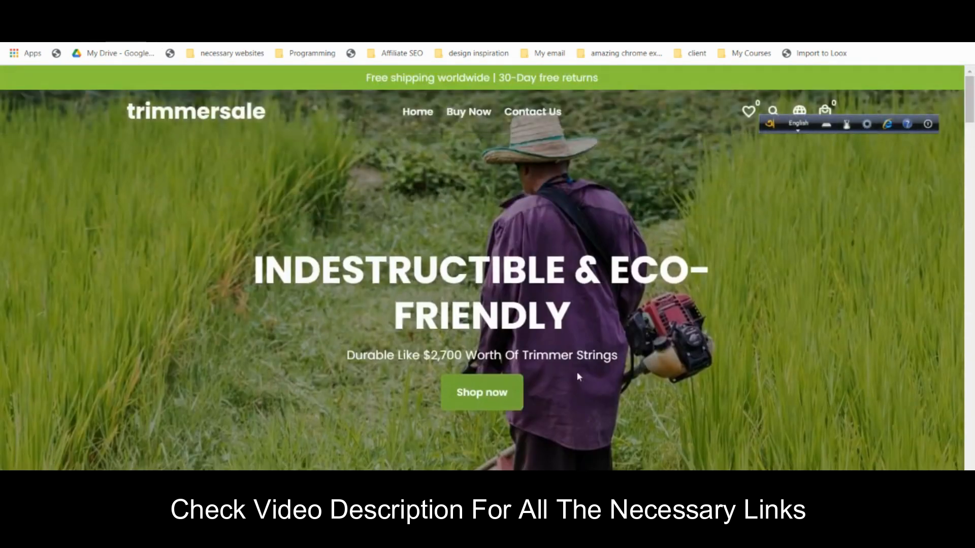
- Go from the hero banner's Shop now to the Trimmer Boss page and scroll to its FAQ and guarantees
click(492, 398)
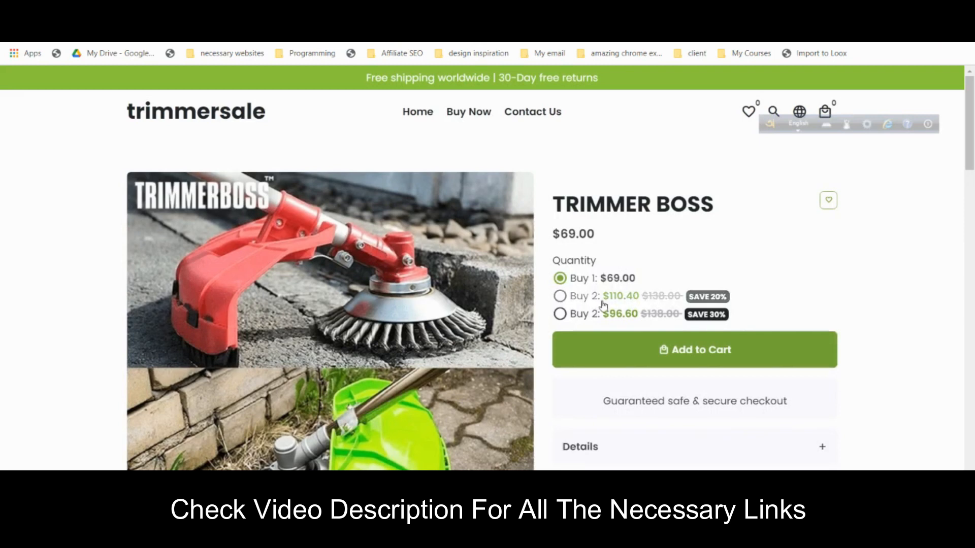
scroll(594, 302, down, 1)
scroll(594, 301, down, 8)
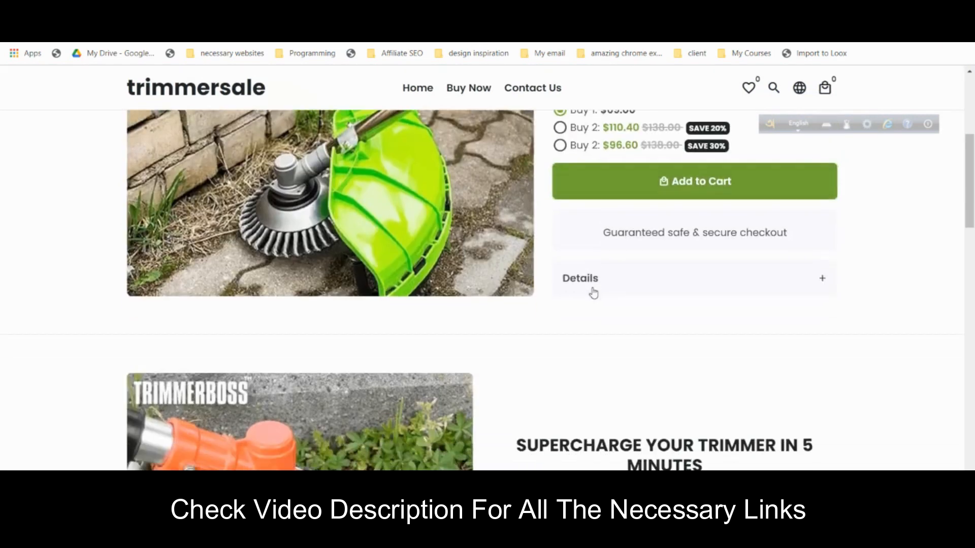
scroll(595, 286, down, 17)
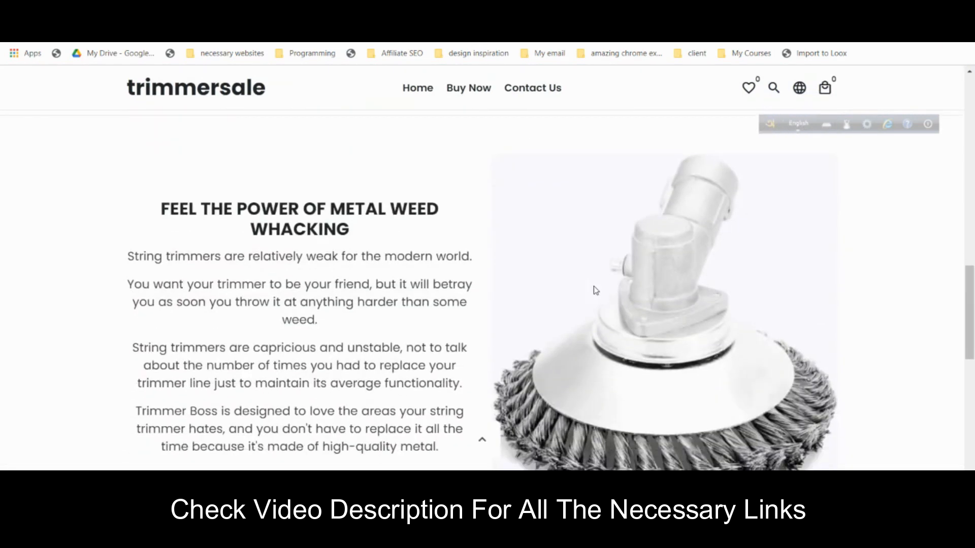
scroll(594, 300, down, 3)
scroll(595, 298, up, 20)
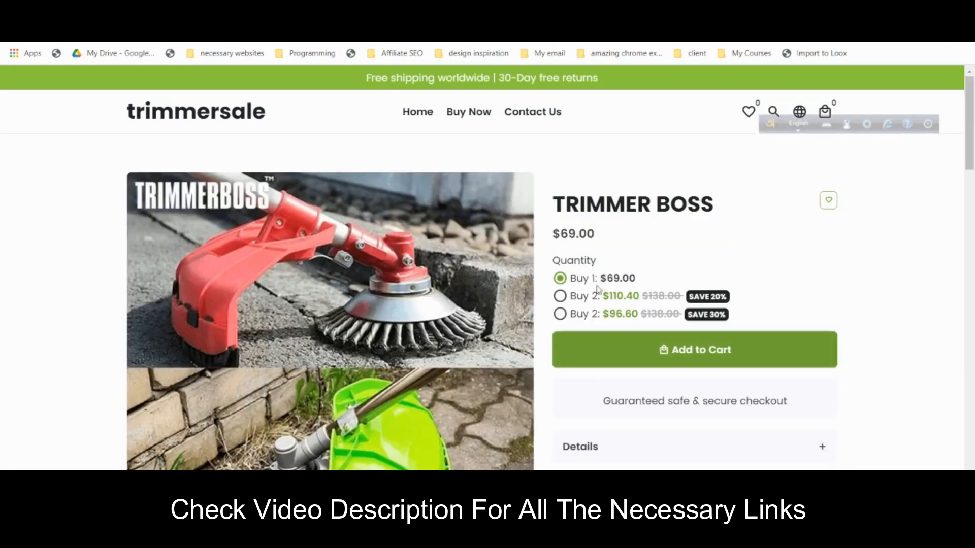
- Open the storefront's Contact Us page and scroll through its form and footer
click(559, 115)
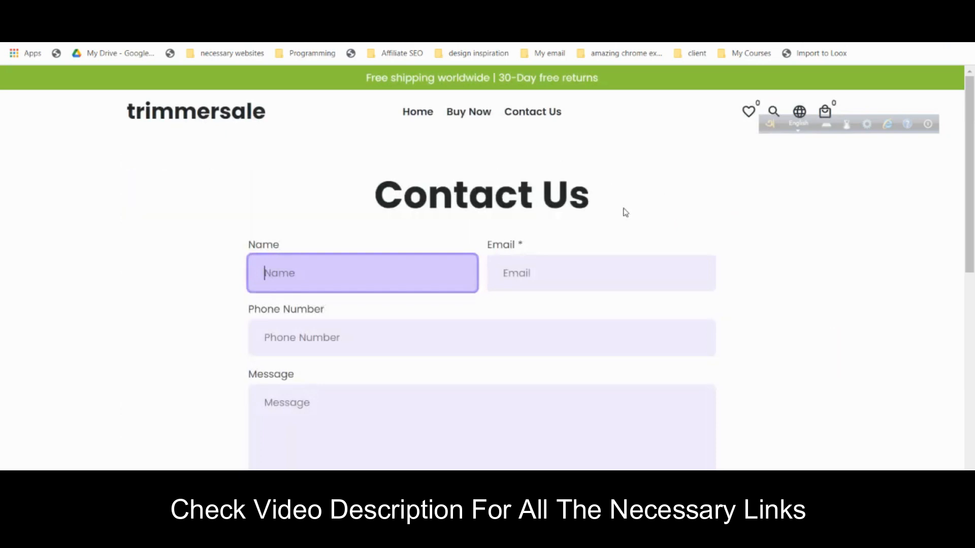
scroll(626, 210, down, 10)
scroll(627, 209, down, 2)
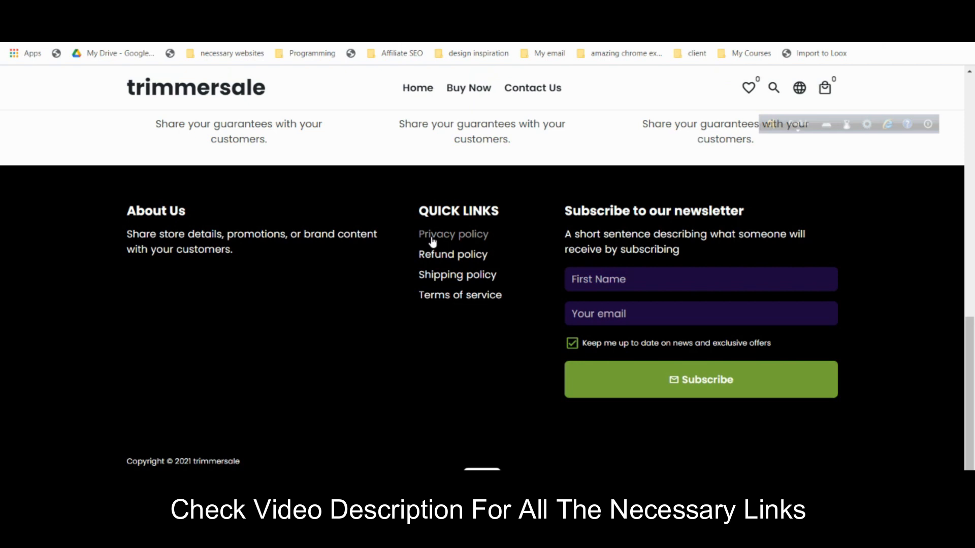
scroll(432, 242, up, 15)
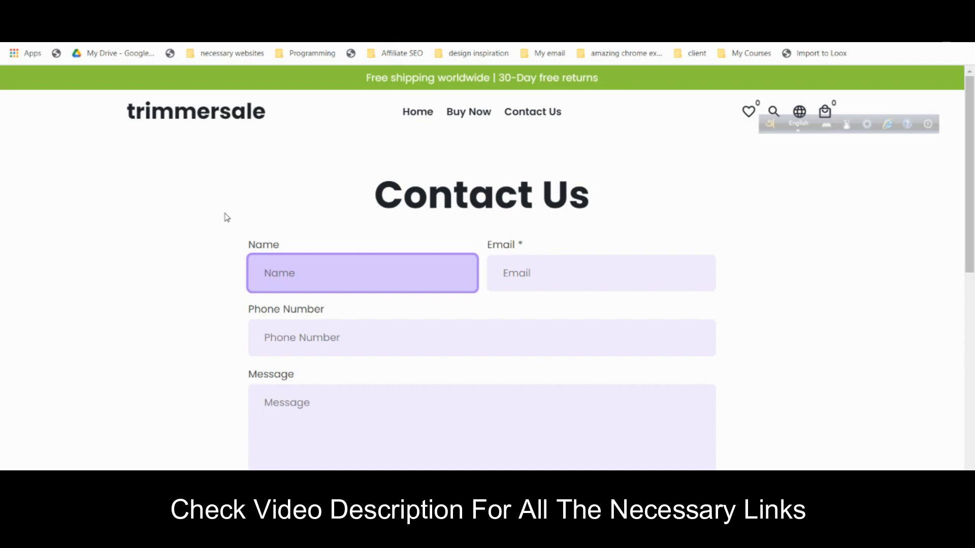
scroll(723, 385, down, 6)
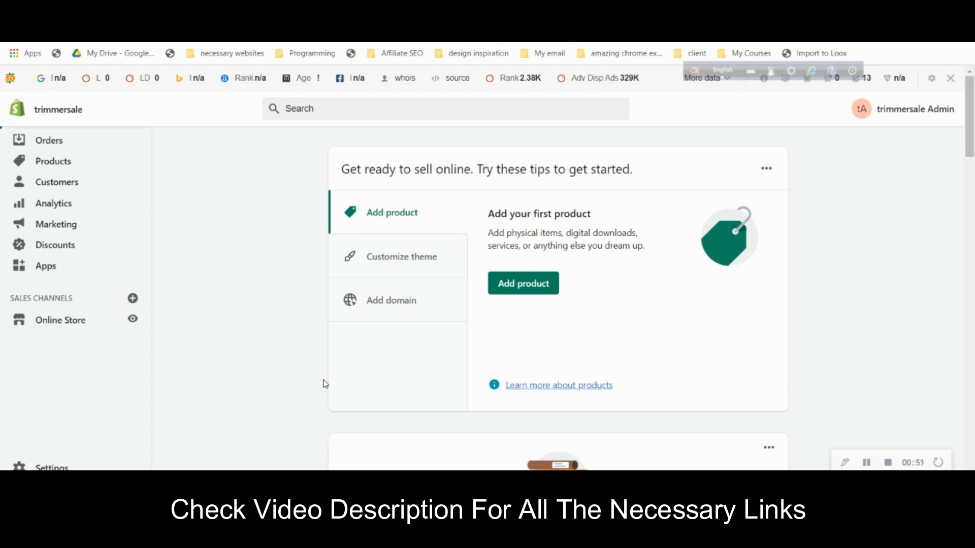
- Switch from the Shopify landing page tab to the trimmersale admin tab
click(213, 6)
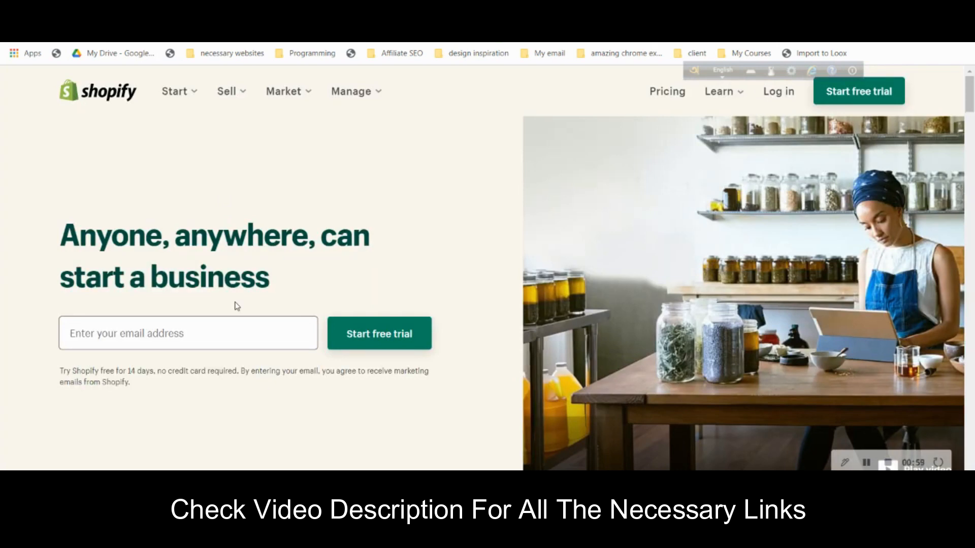
click(236, 7)
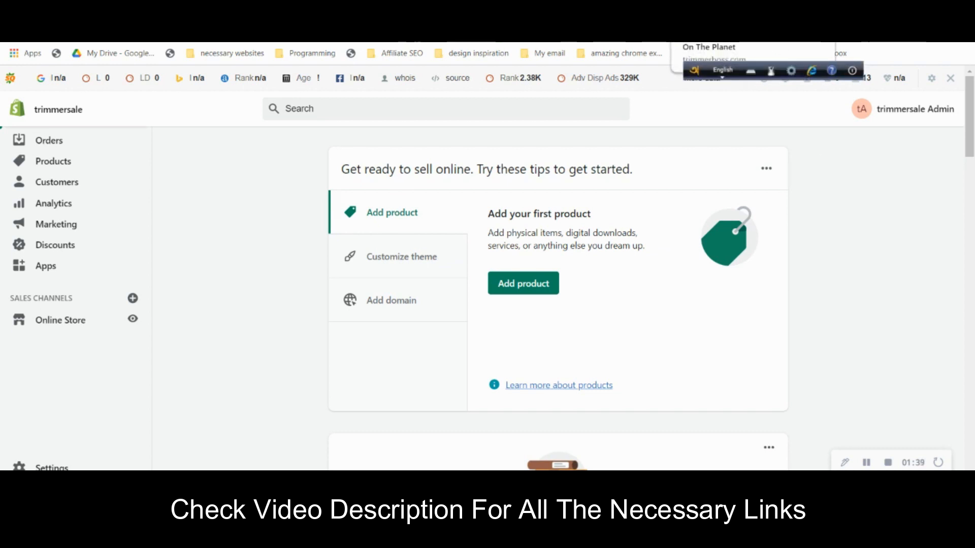
click(727, 7)
scroll(886, 226, down, 1)
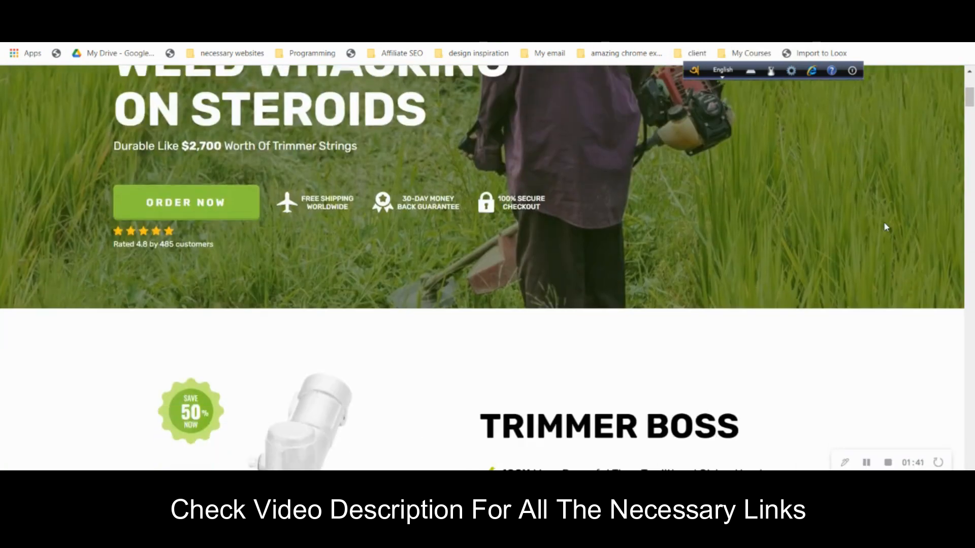
scroll(885, 226, up, 2)
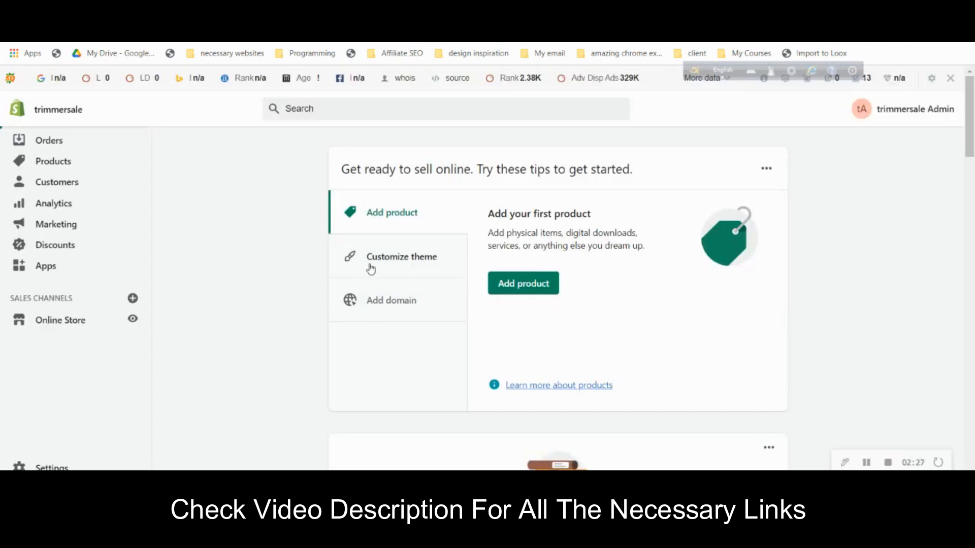
- View the Online Store Themes page with Debut current, then switch to the shopify.com tab
click(76, 325)
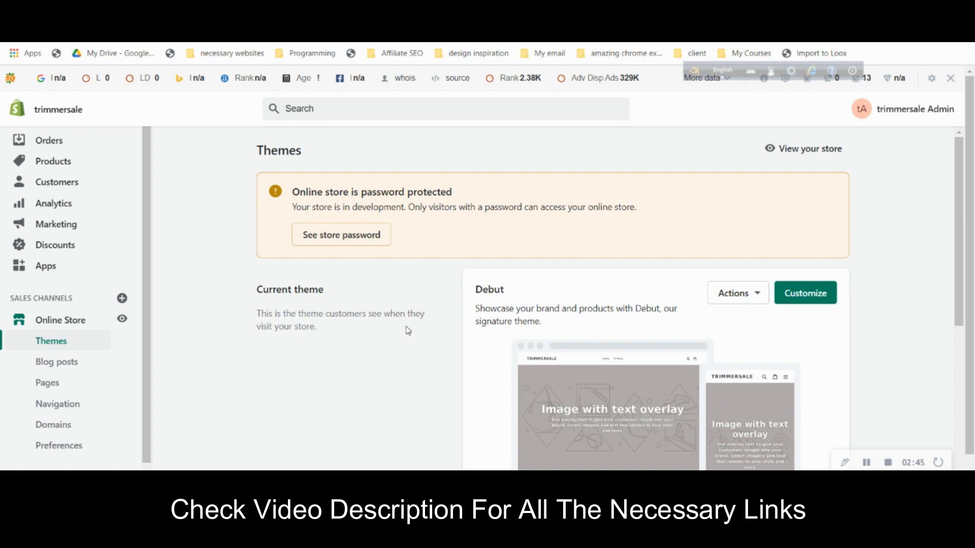
scroll(409, 333, down, 1)
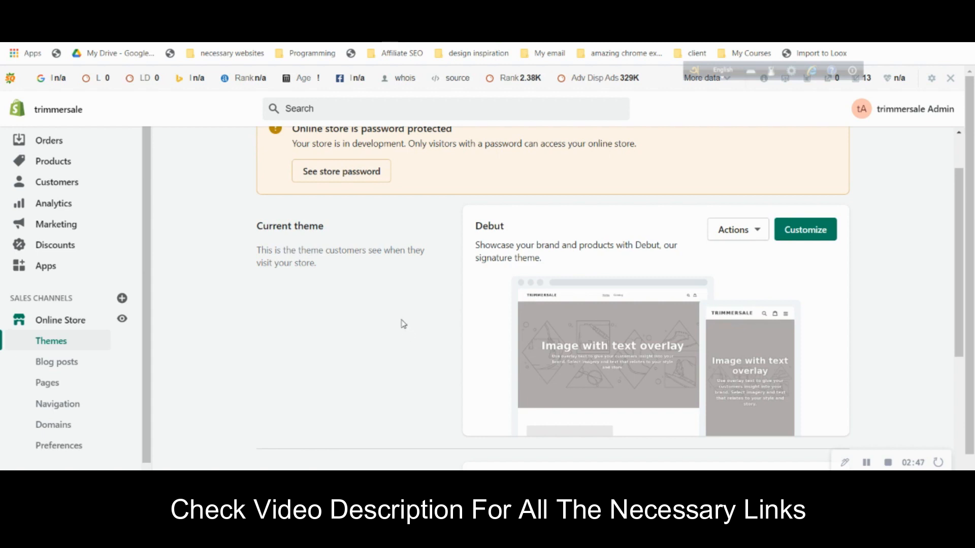
key(ctrl+Tab)
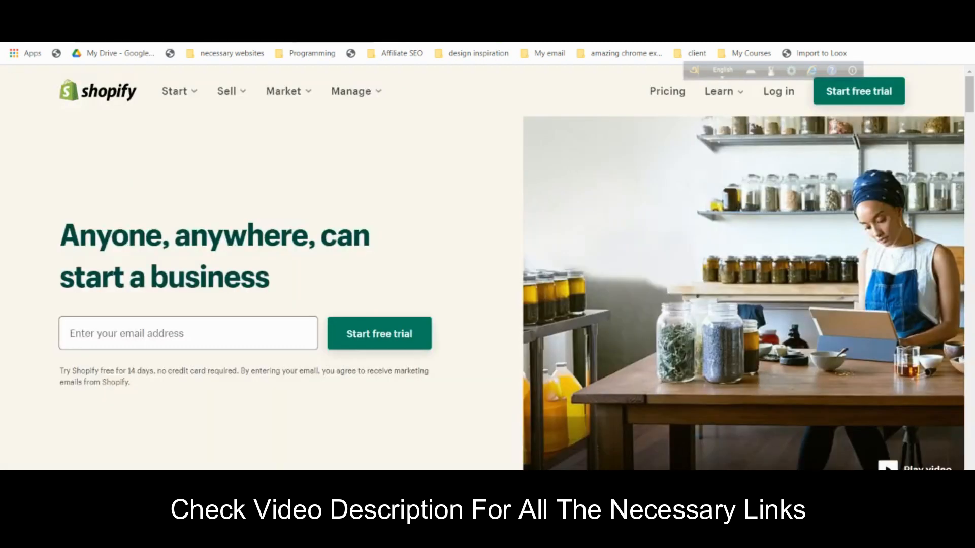
- Enter debutify.com in Chrome's address bar to reach the Debutify download page
key(ctrl+l)
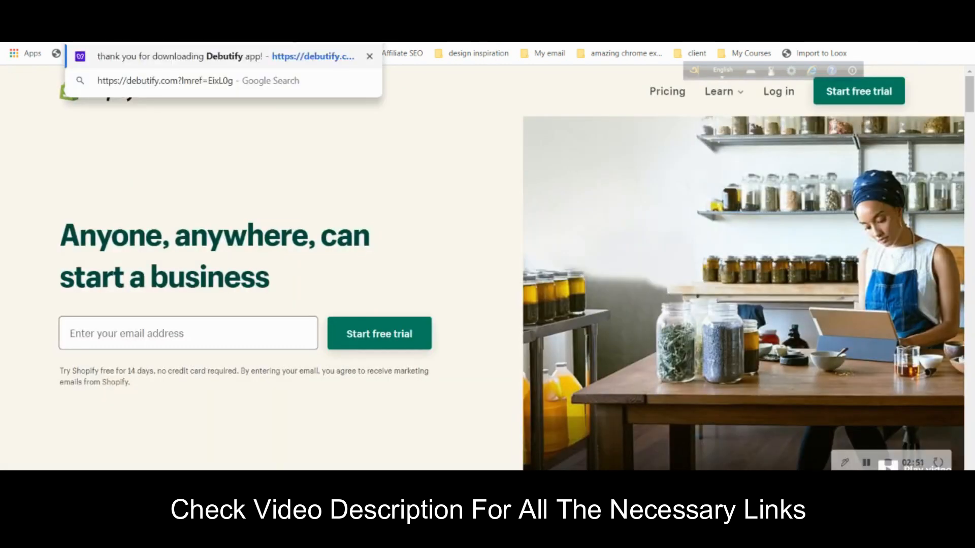
key(Escape)
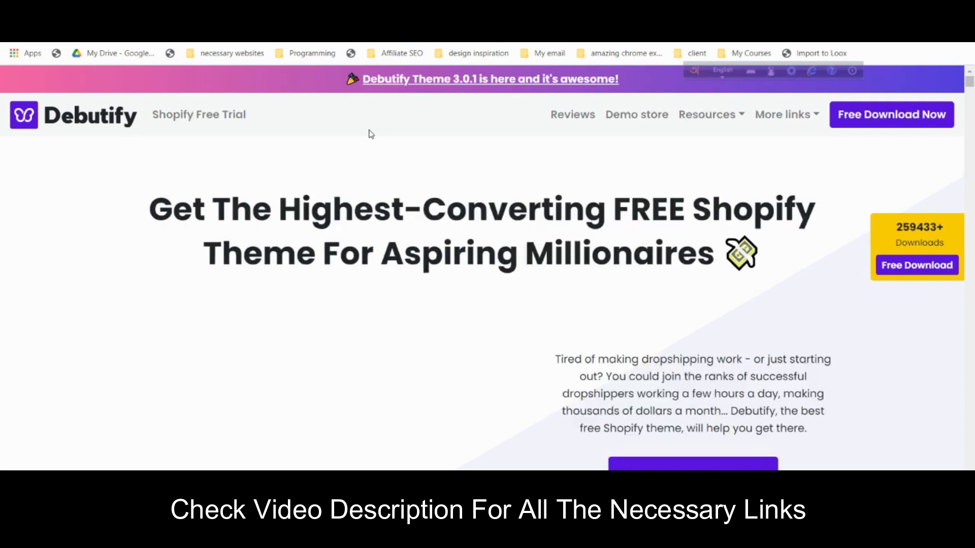
- Submit the Debutify Free Download form with the user's name and e-mail address
click(897, 121)
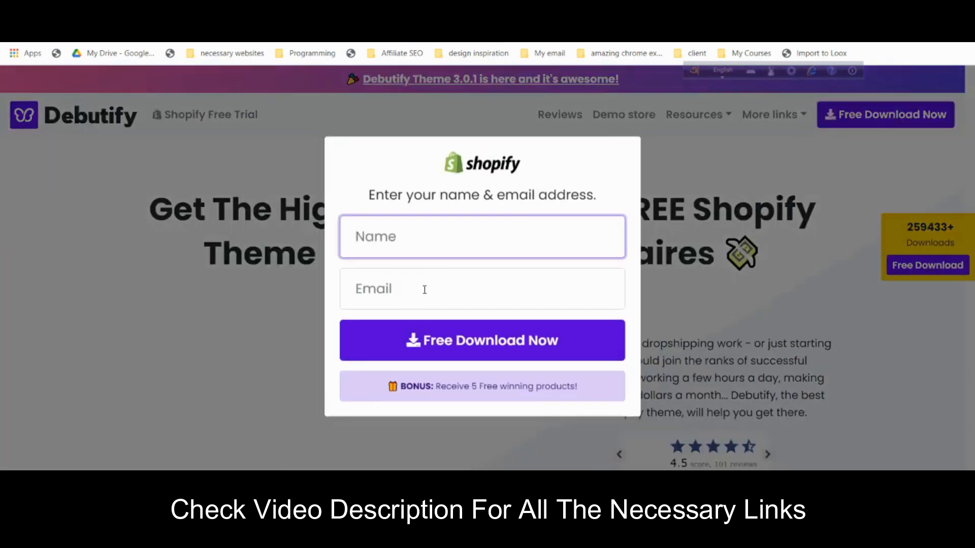
click(424, 289)
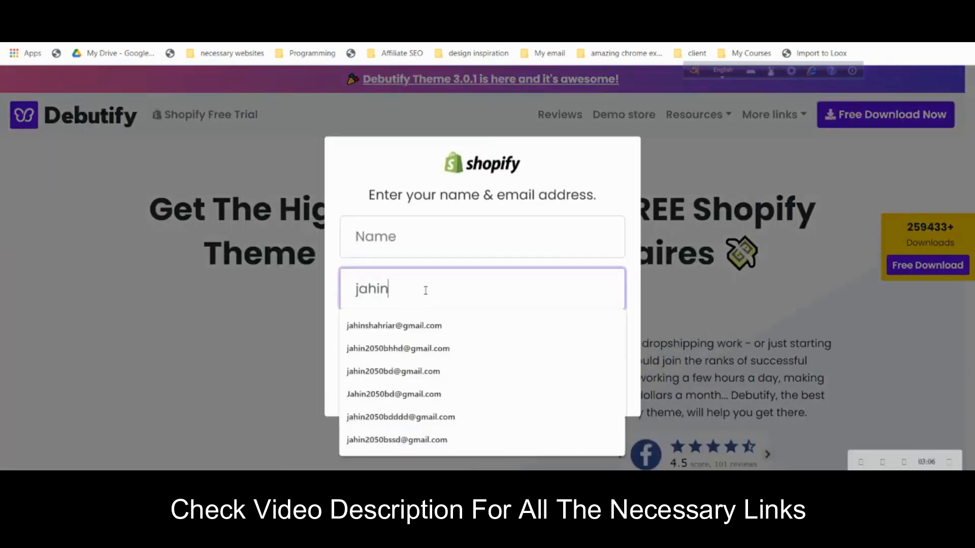
click(475, 322)
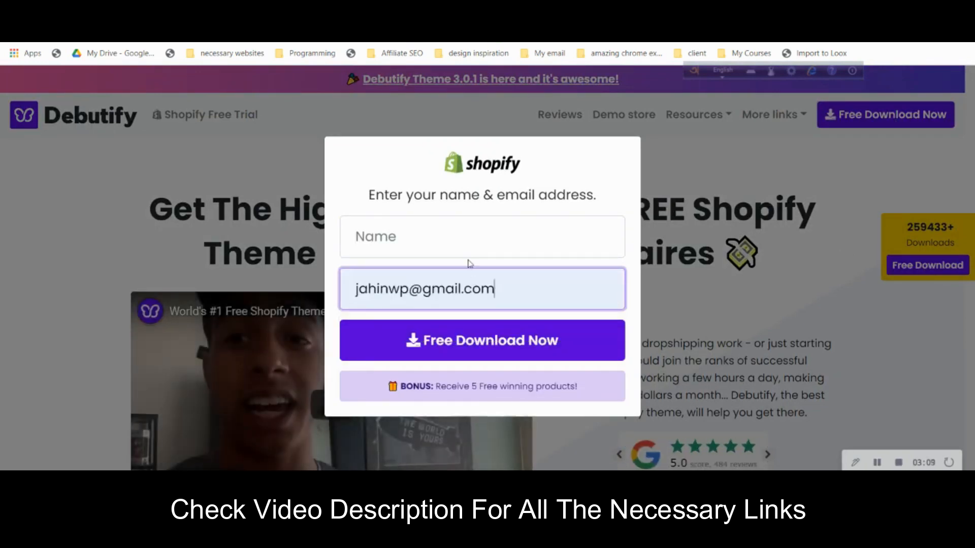
click(464, 246)
text(jahin)
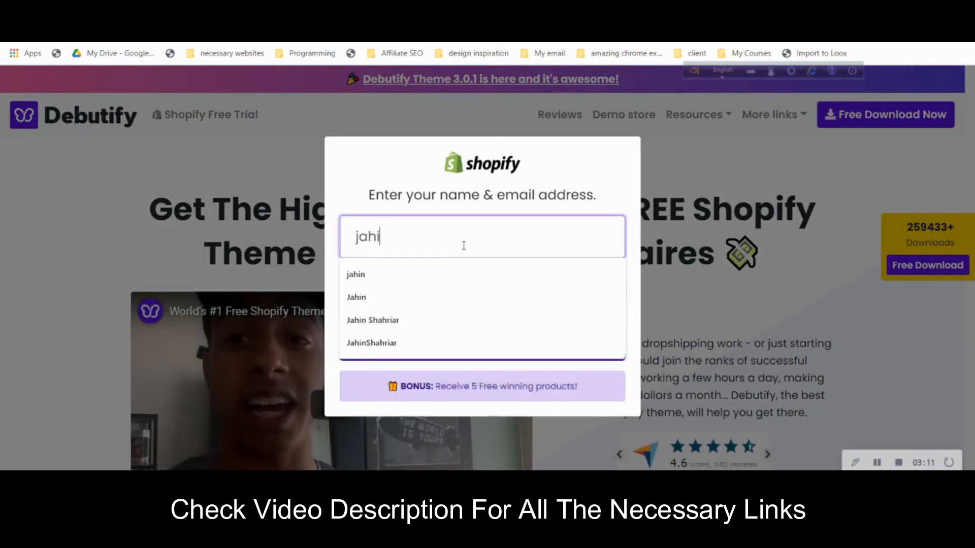
click(619, 183)
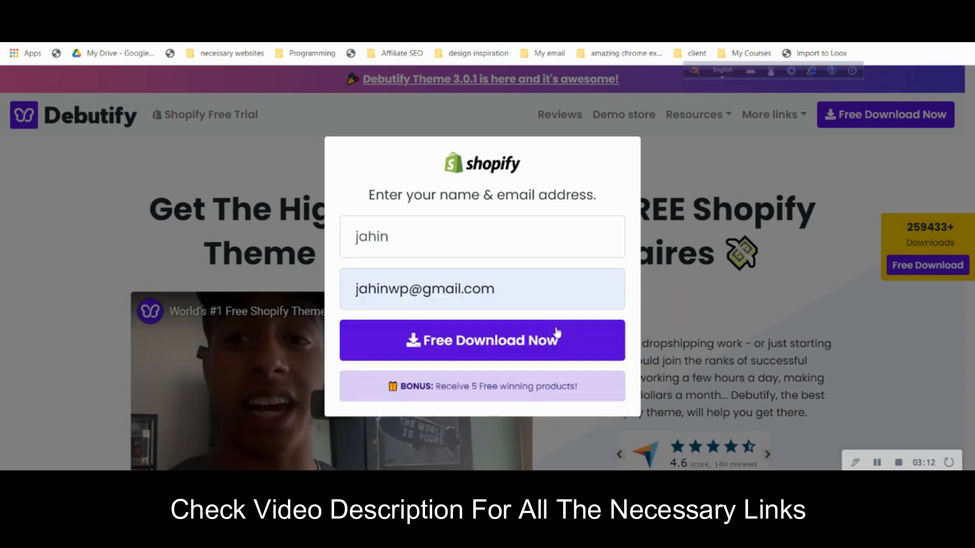
click(548, 353)
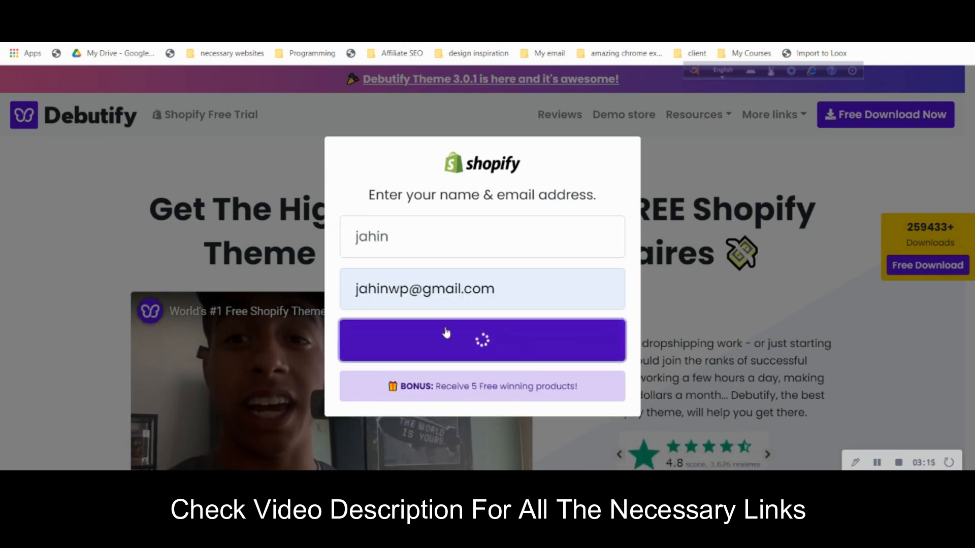
- Submit the trimmersale.myshopify.com store domain copied from the admin, and install the unlisted Debutify app
key(ctrl+Tab)
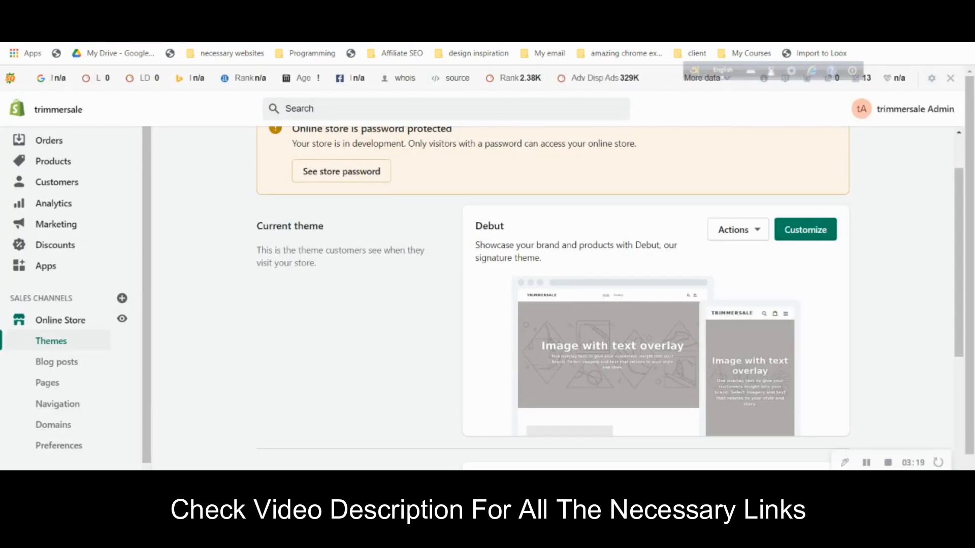
right_click(128, 34)
click(165, 124)
click(320, 8)
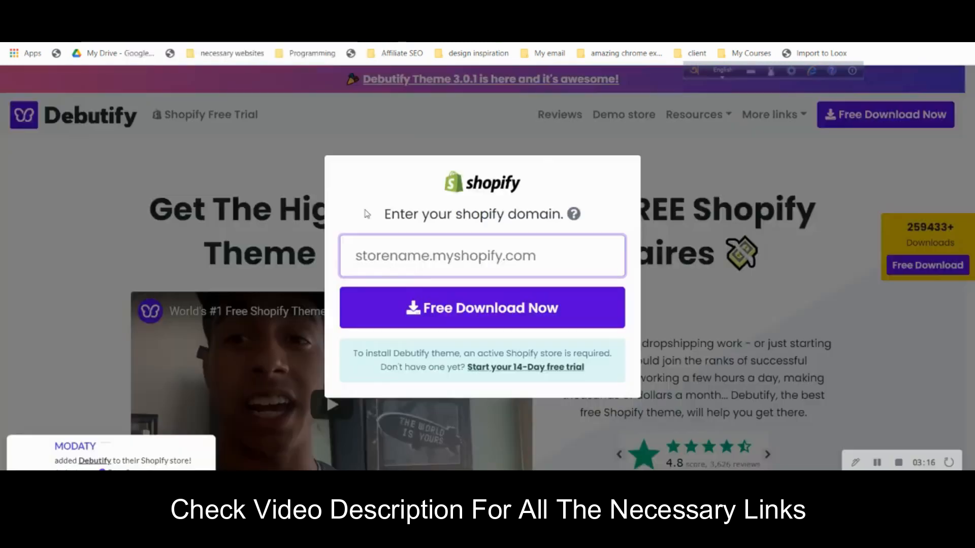
click(409, 259)
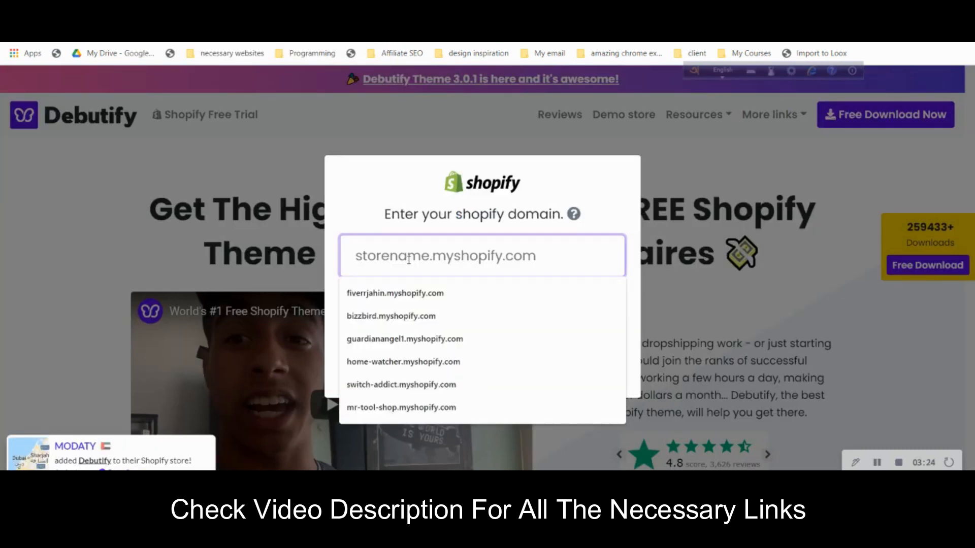
key(ctrl+v)
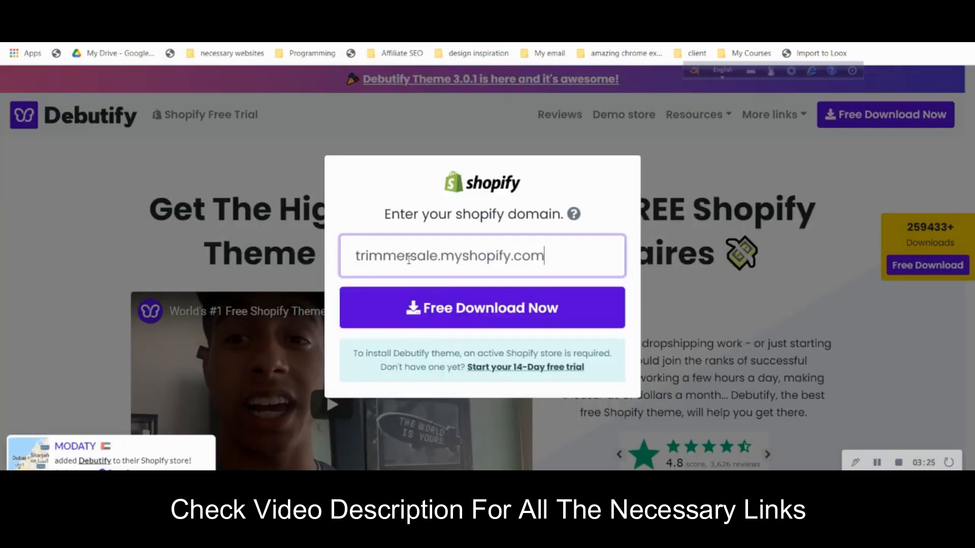
click(447, 309)
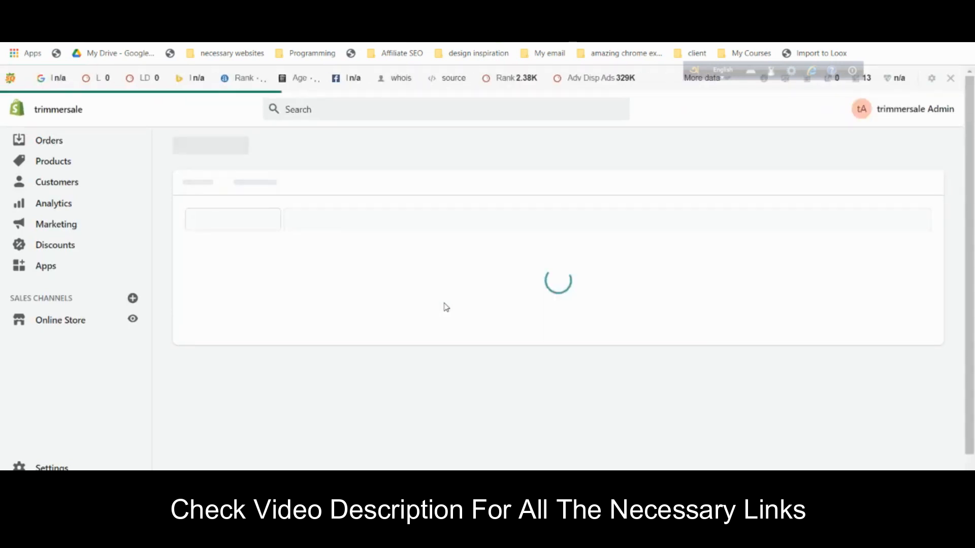
scroll(558, 284, down, 3)
click(727, 401)
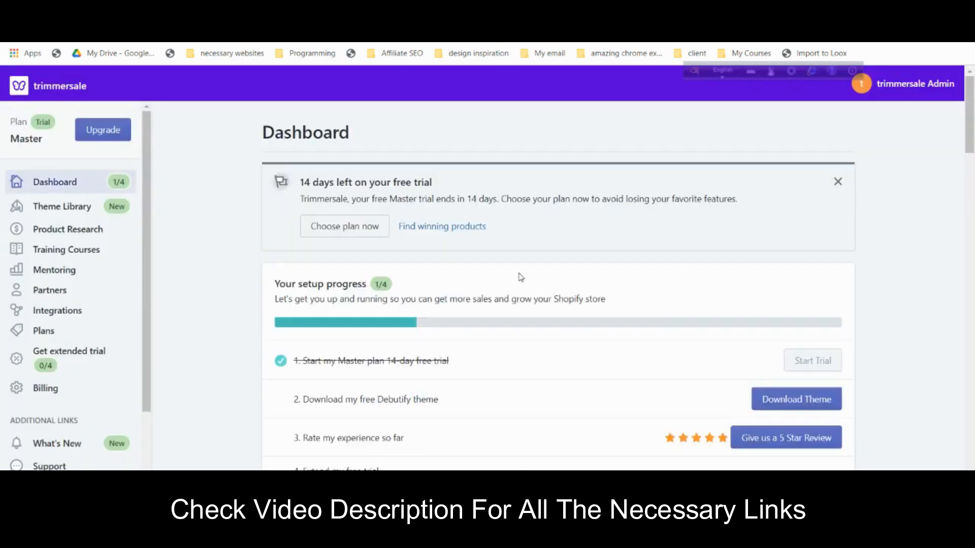
- Add the Debutify theme to the store's theme library from the Debutify app
scroll(687, 316, down, 3)
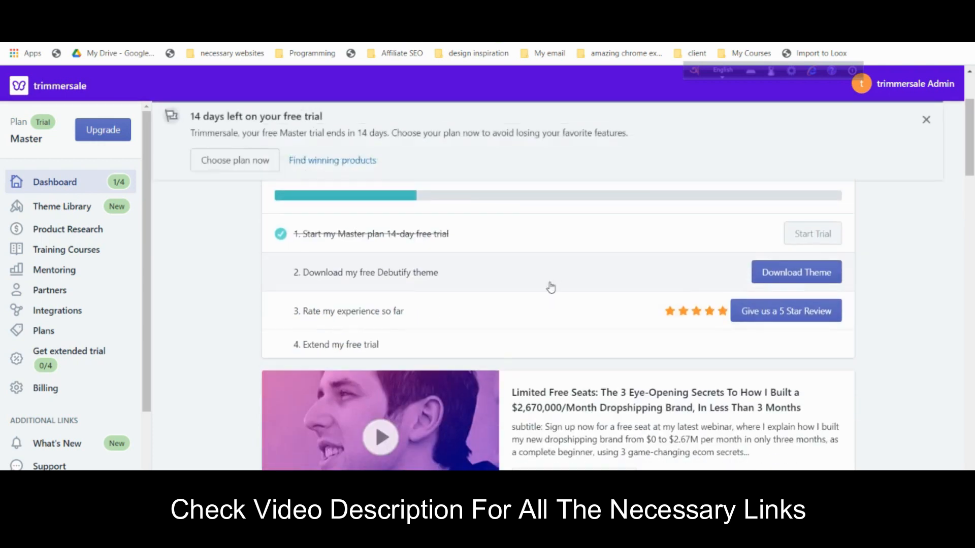
scroll(551, 285, up, 3)
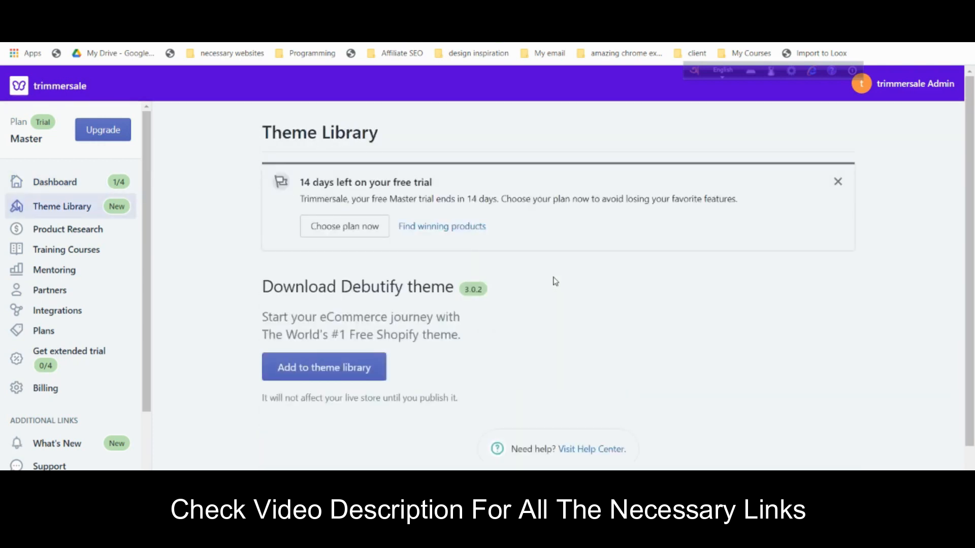
scroll(464, 272, down, 3)
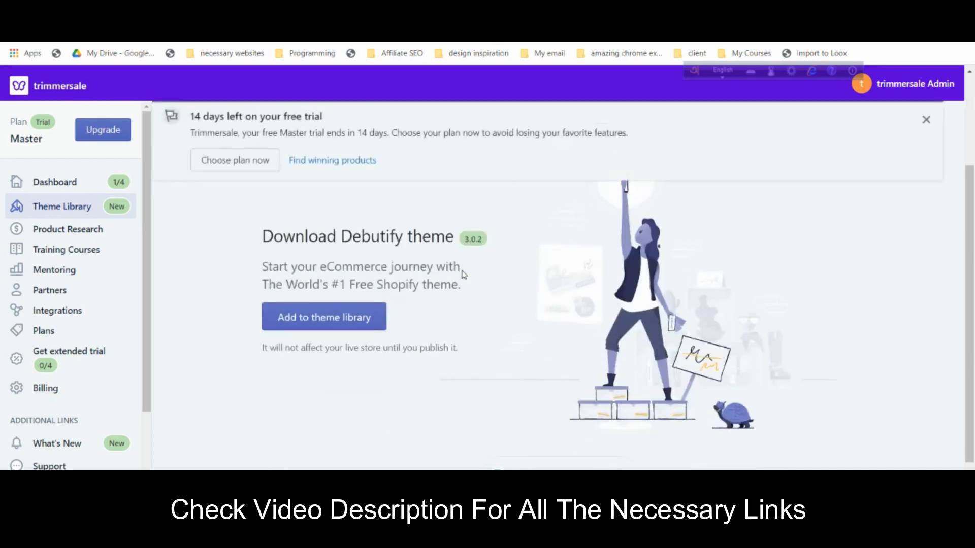
scroll(599, 299, down, 1)
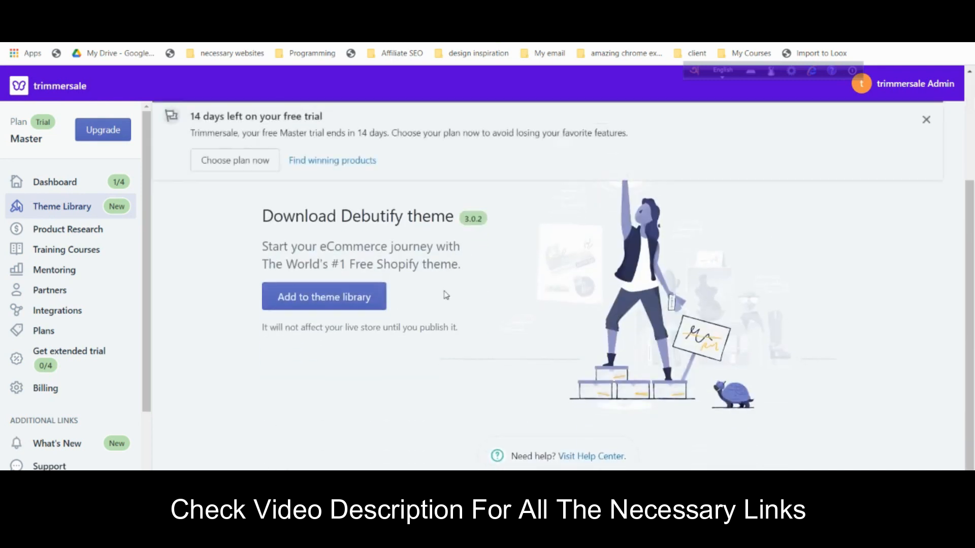
click(341, 300)
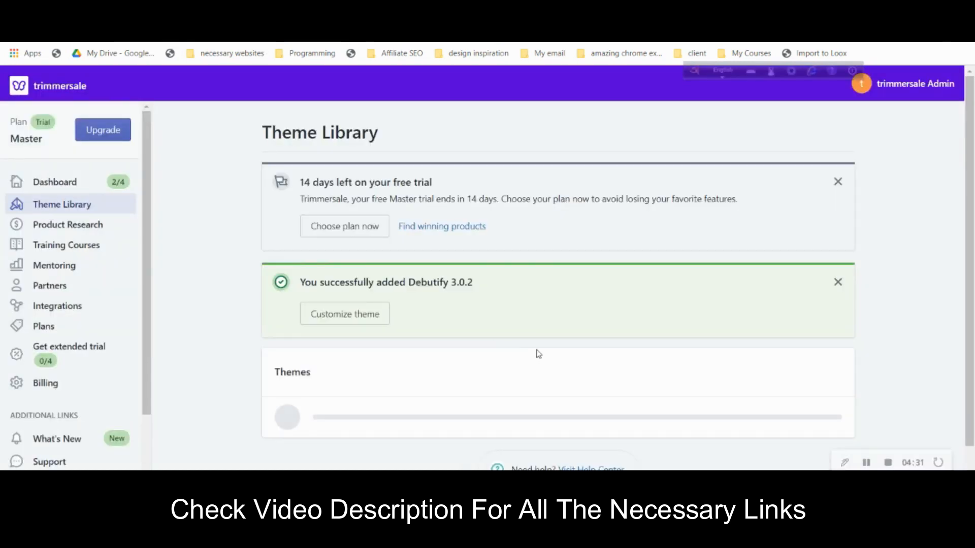
- Add another Debutify 3.0.2 copy to the theme library with theme settings copied
scroll(465, 318, down, 1)
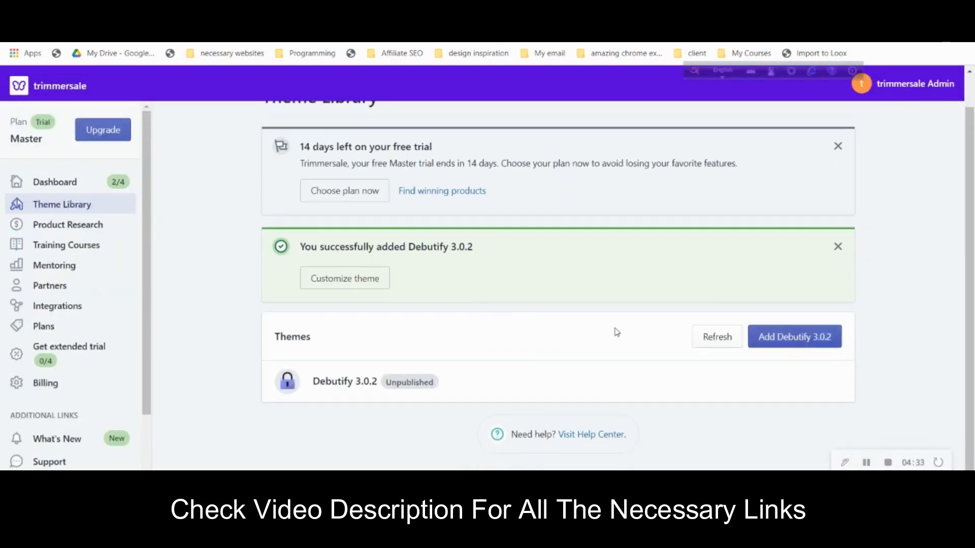
click(833, 348)
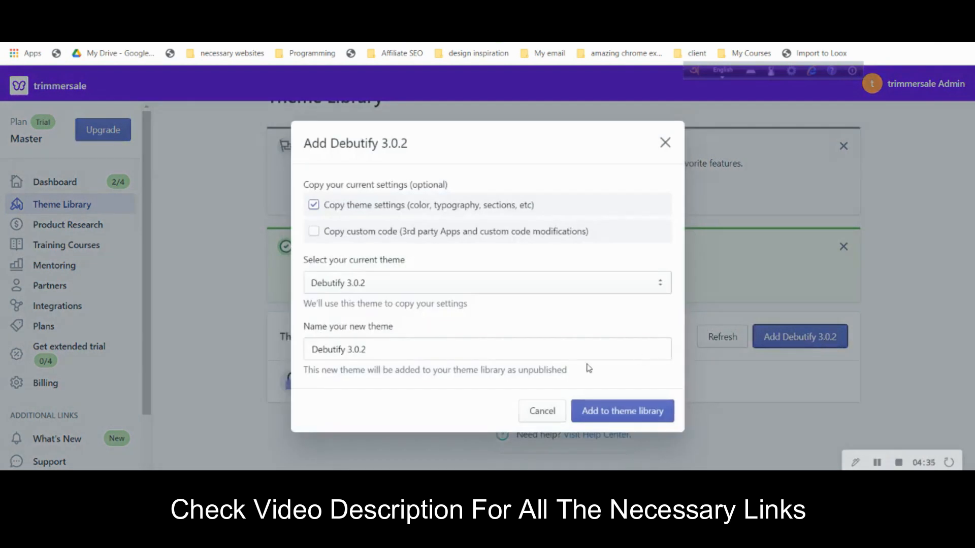
click(616, 417)
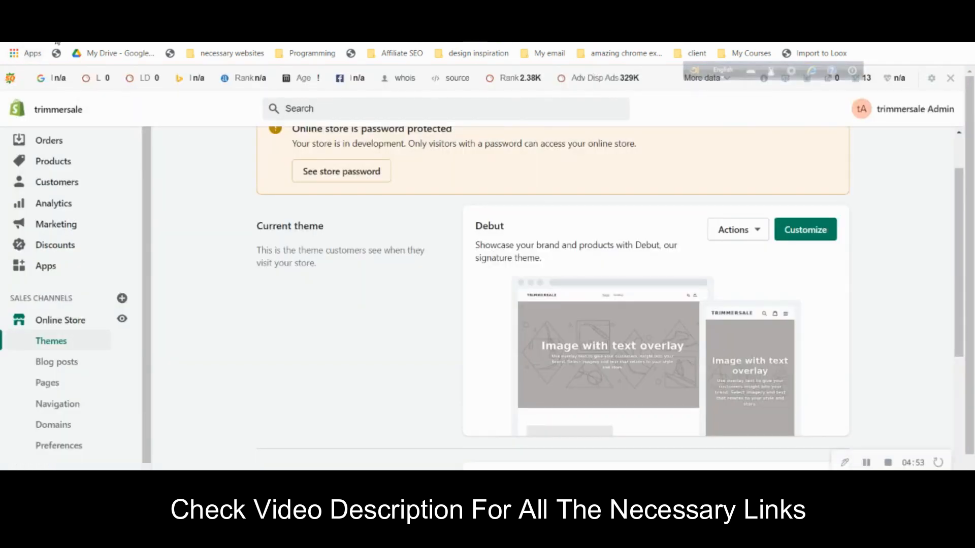
- Publish Debutify 3.0.2 in place of Debut as the store's current theme
scroll(246, 311, up, 2)
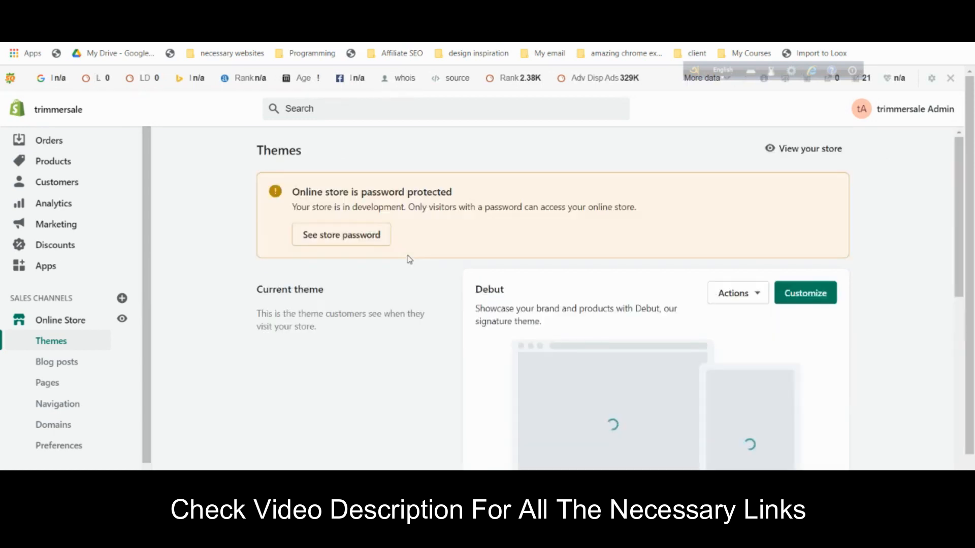
scroll(409, 256, down, 7)
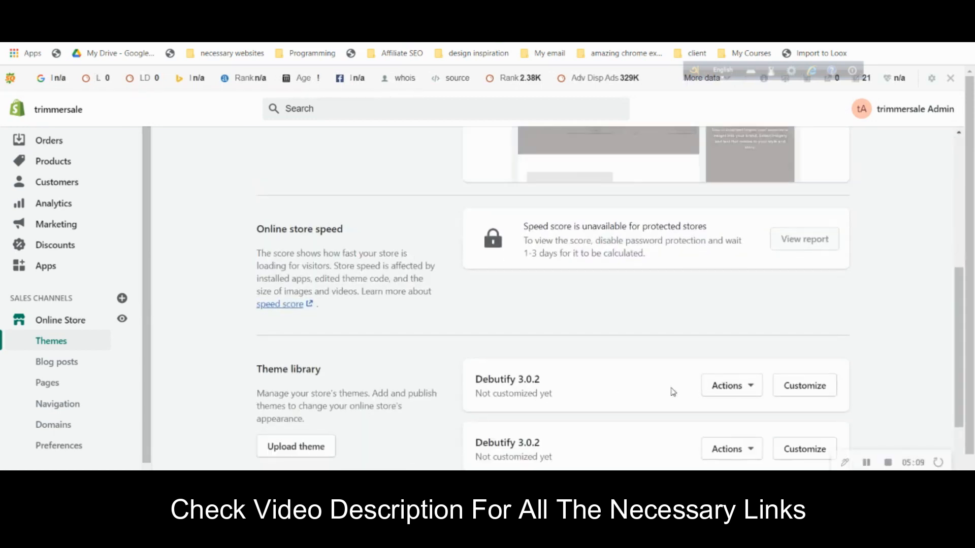
click(730, 389)
click(699, 196)
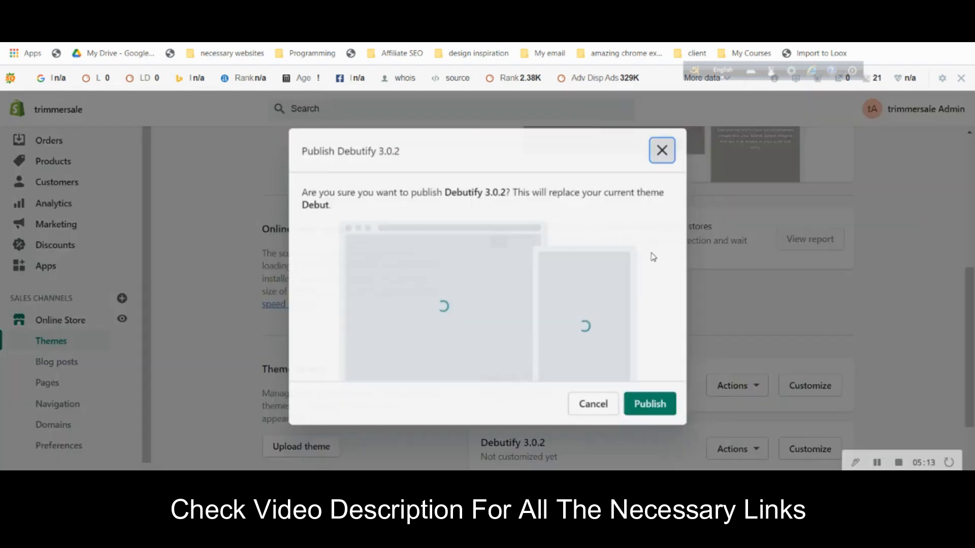
click(649, 403)
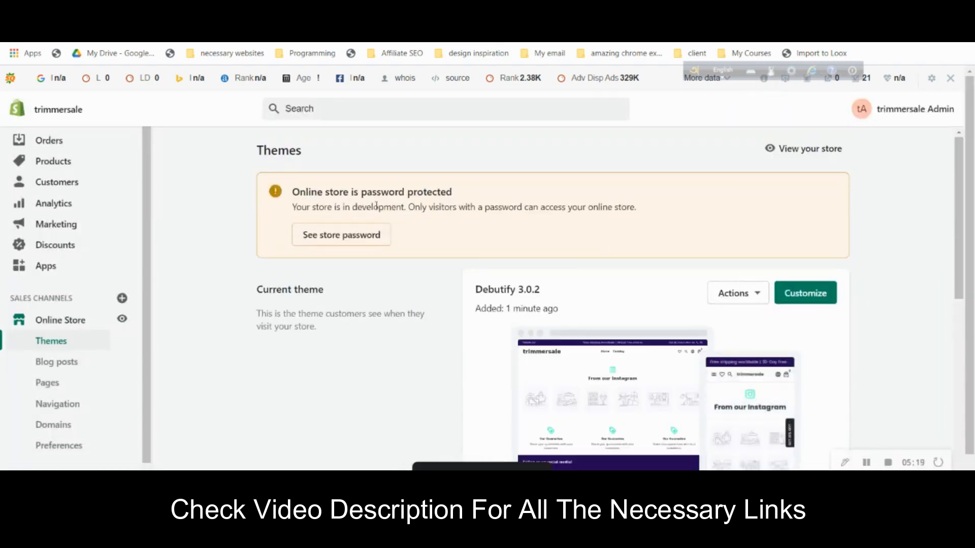
click(367, 9)
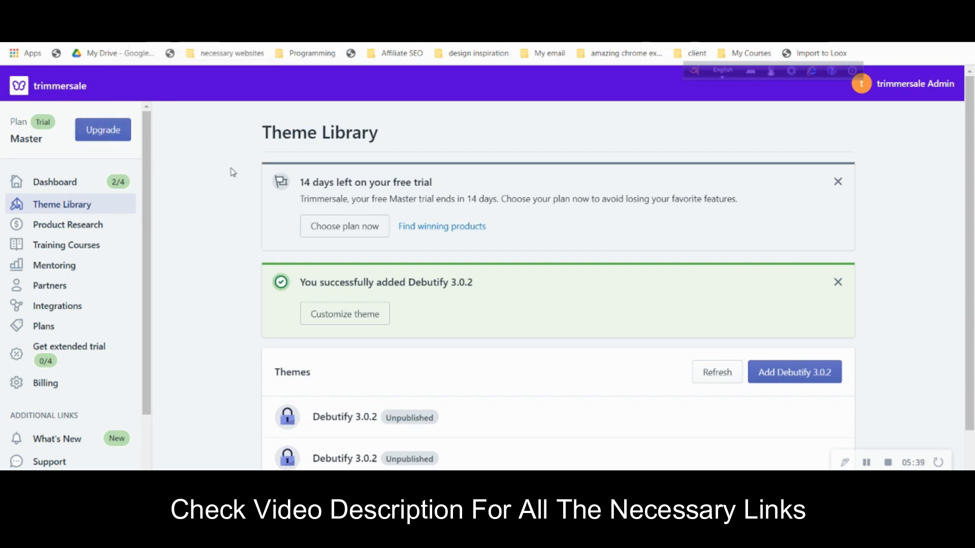
- Open the Apps list showing Debutify and hide the SEObar for this domain
click(196, 8)
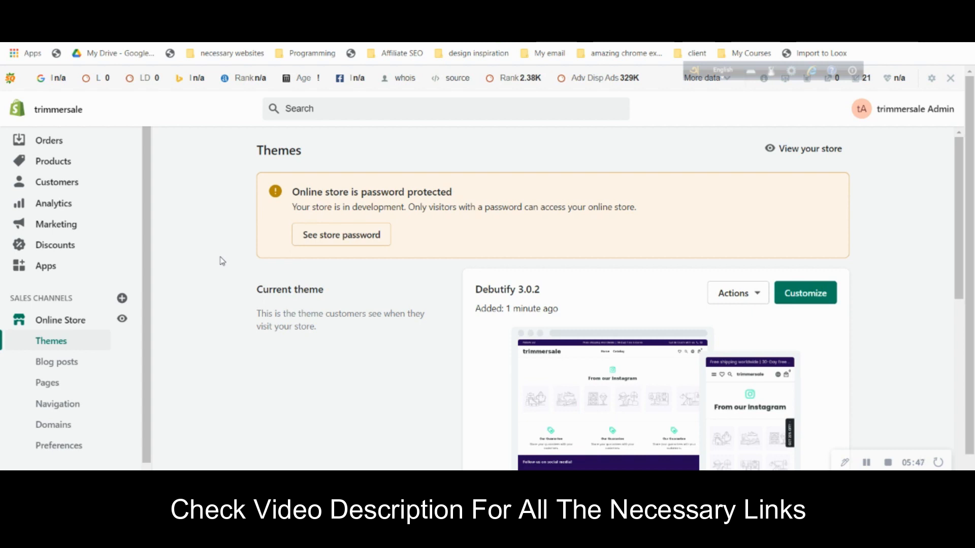
click(78, 274)
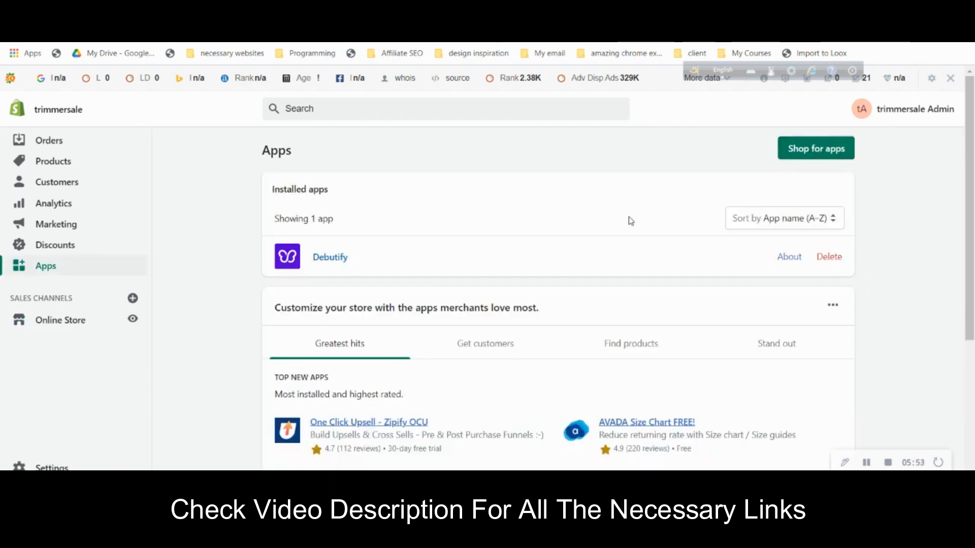
scroll(631, 221, down, 5)
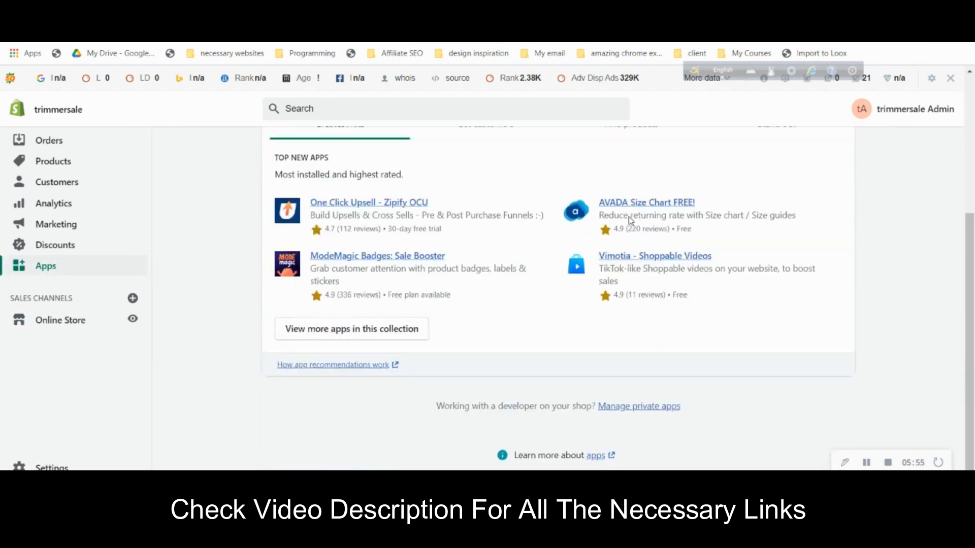
scroll(631, 221, up, 3)
scroll(631, 221, up, 2)
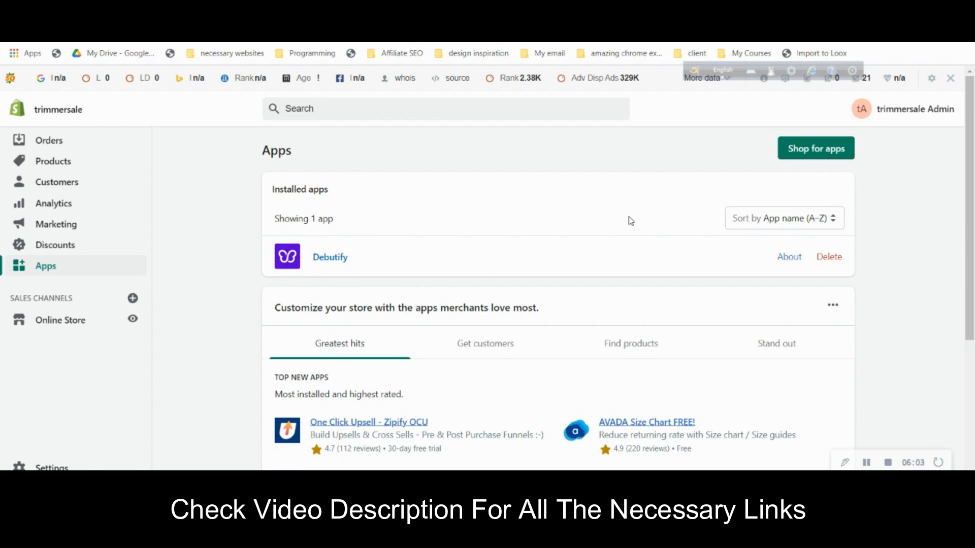
click(950, 79)
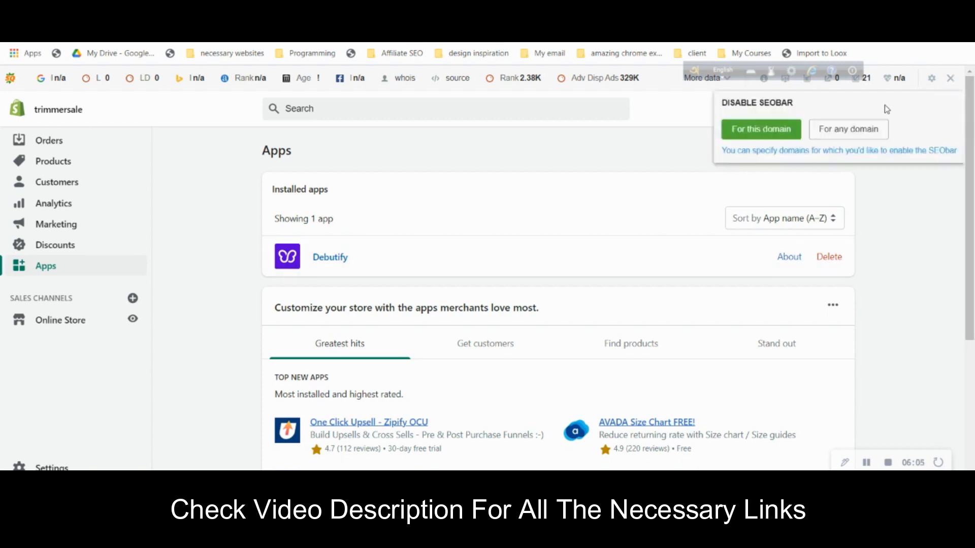
click(751, 128)
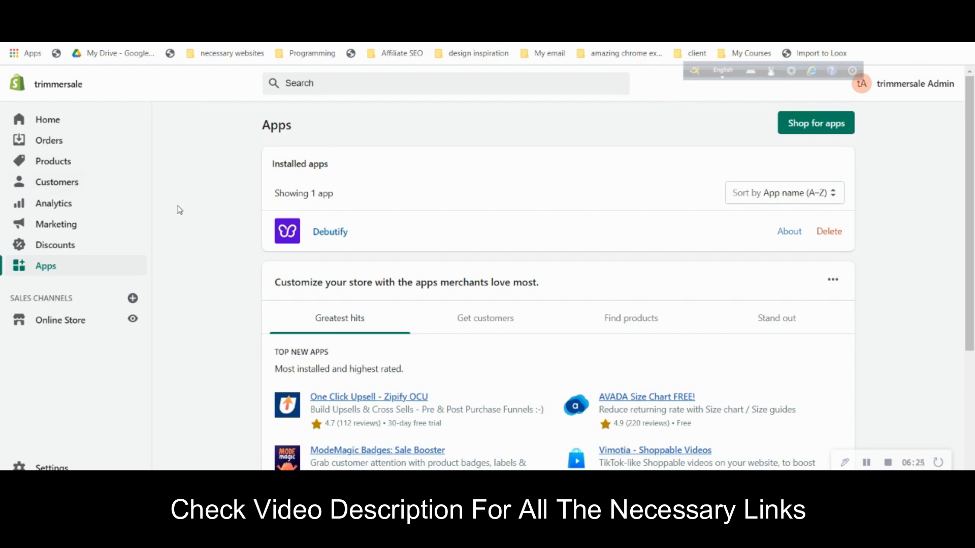
- Create a new product titled TRIMMER BOSS priced at 69.00
click(101, 162)
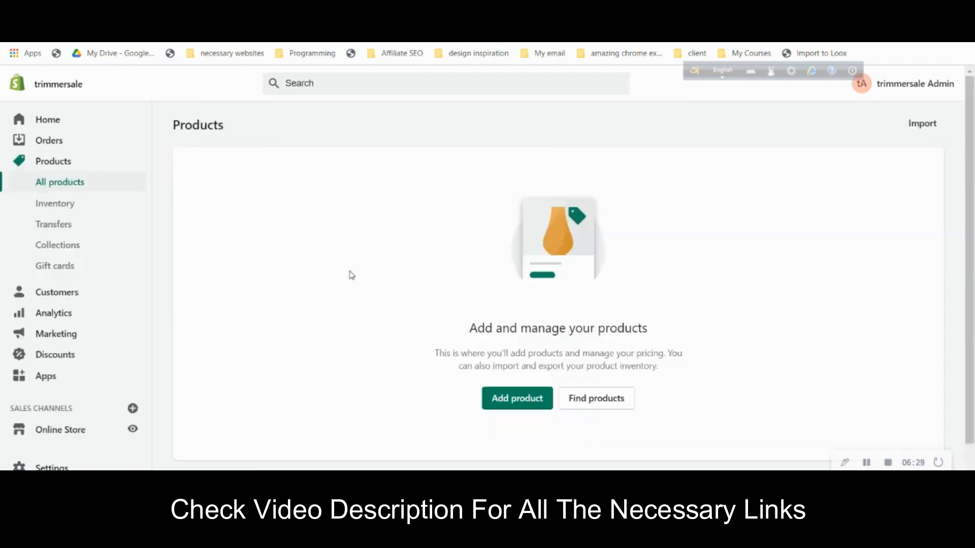
click(523, 403)
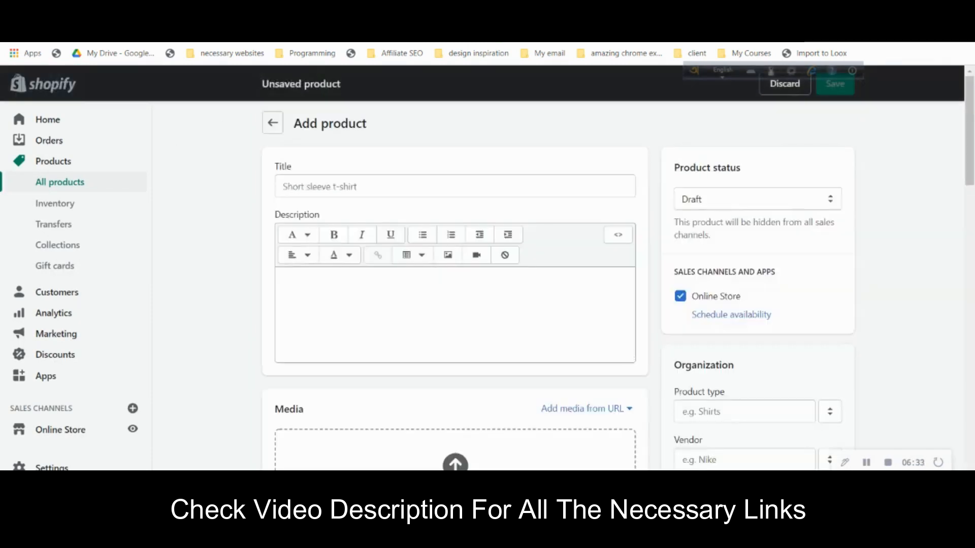
click(403, 182)
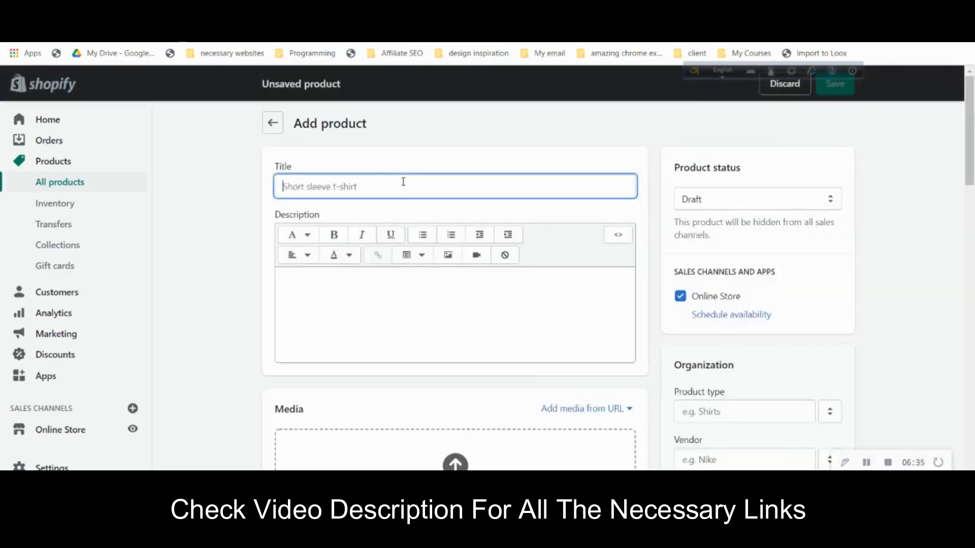
text(TRIMMER BOSS)
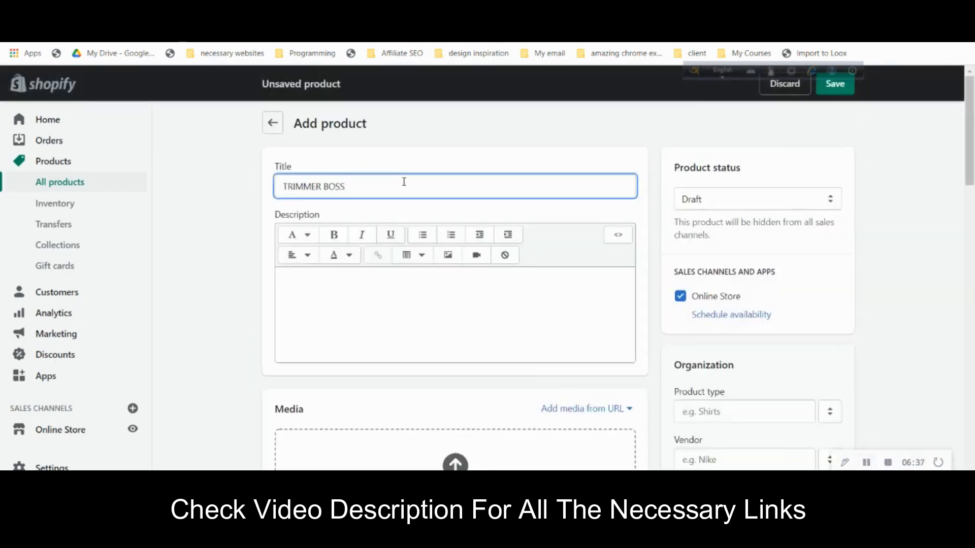
click(243, 302)
scroll(285, 314, down, 7)
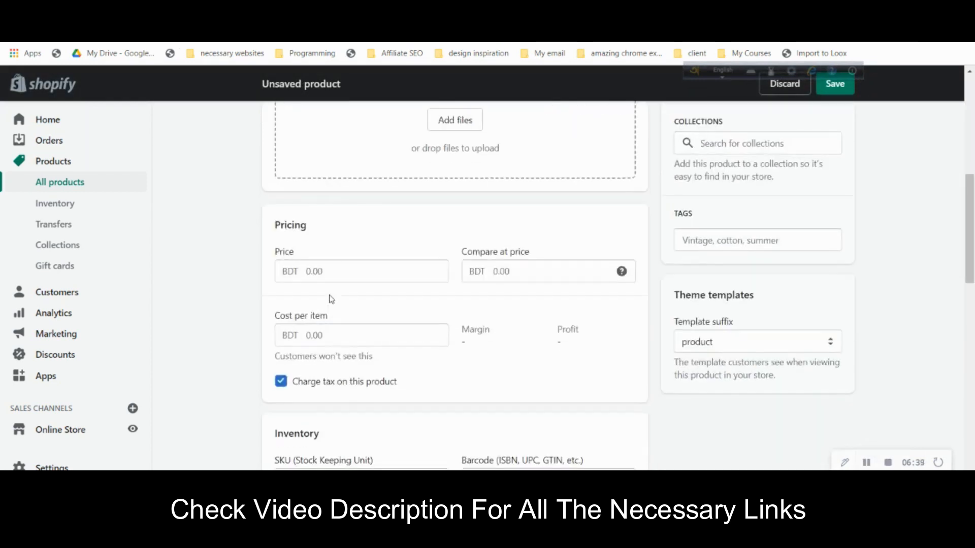
click(359, 268)
text(69)
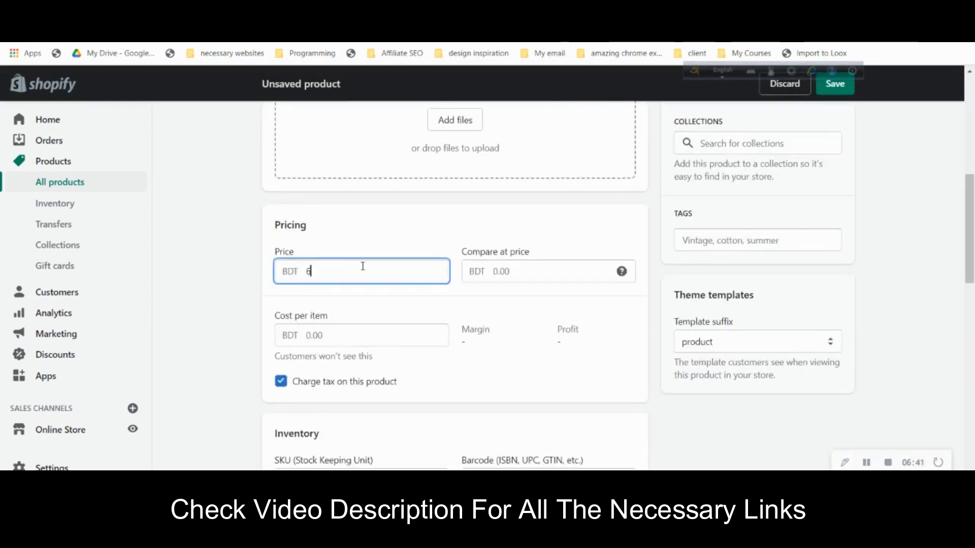
click(887, 311)
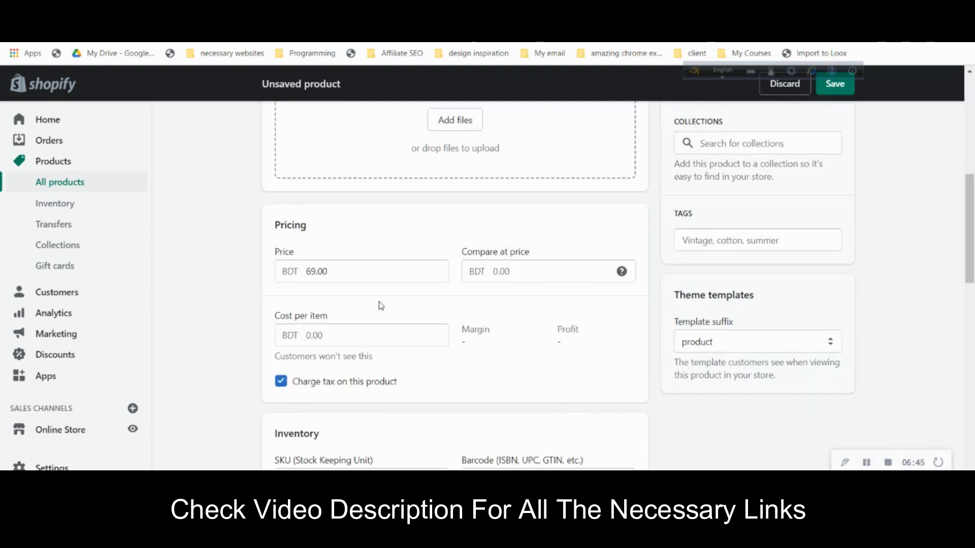
- Upload the product image from Downloads and set available stock to 100
scroll(381, 305, down, 4)
scroll(379, 301, up, 5)
scroll(396, 284, up, 1)
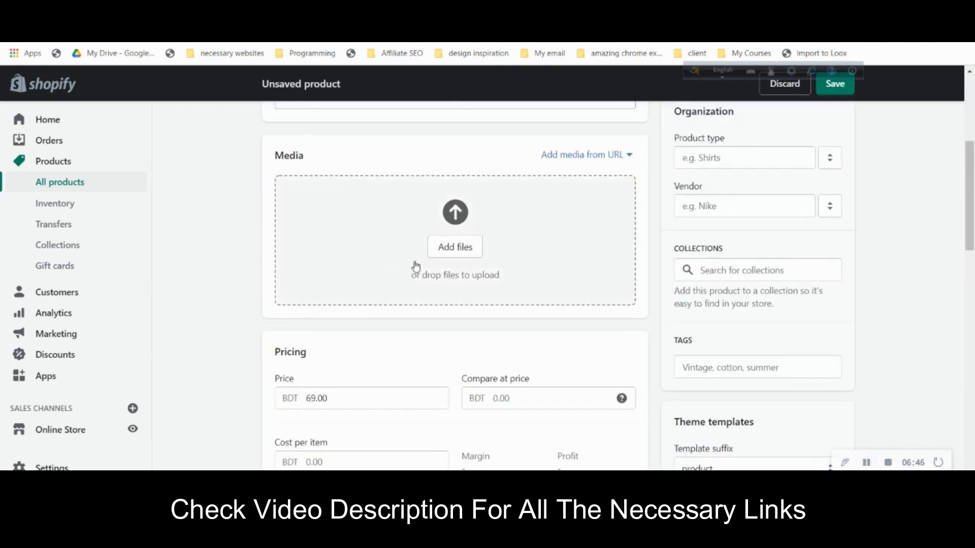
click(440, 252)
click(219, 119)
click(382, 284)
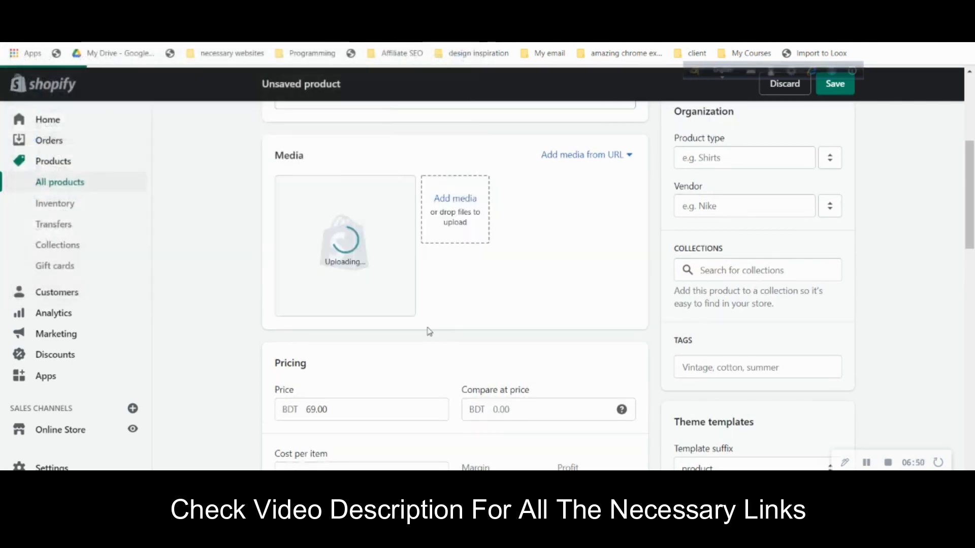
scroll(428, 322, down, 5)
scroll(406, 325, down, 3)
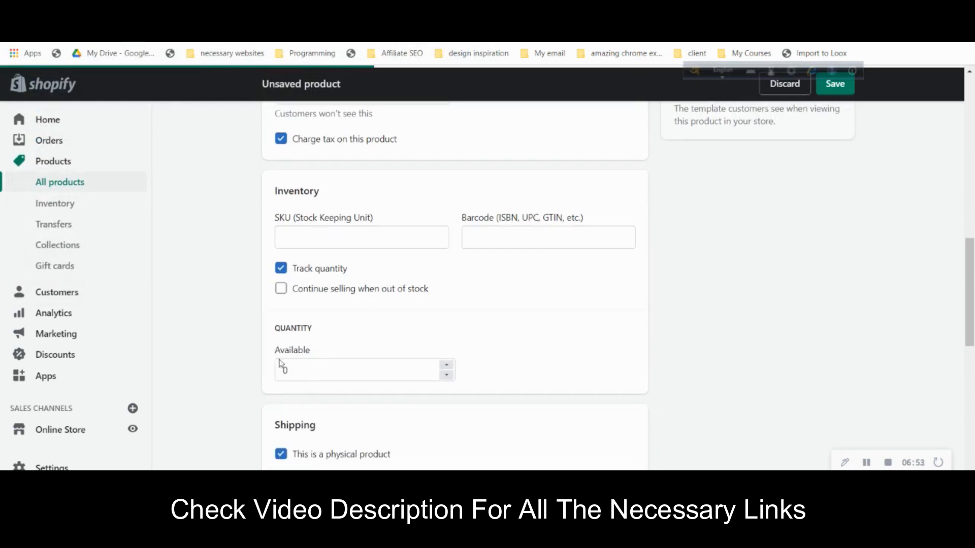
click(283, 366)
text(100)
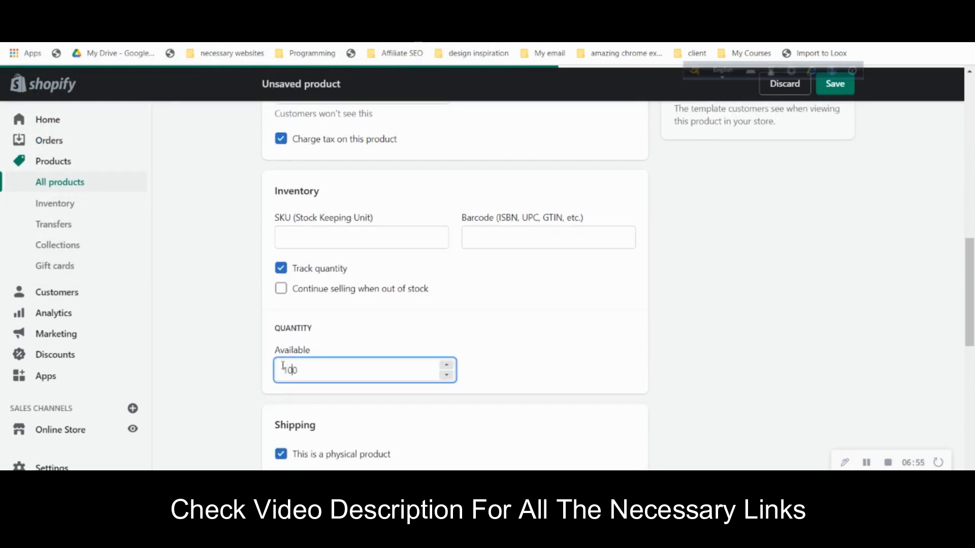
- Change the product status from Draft to Active and save it
scroll(770, 351, up, 10)
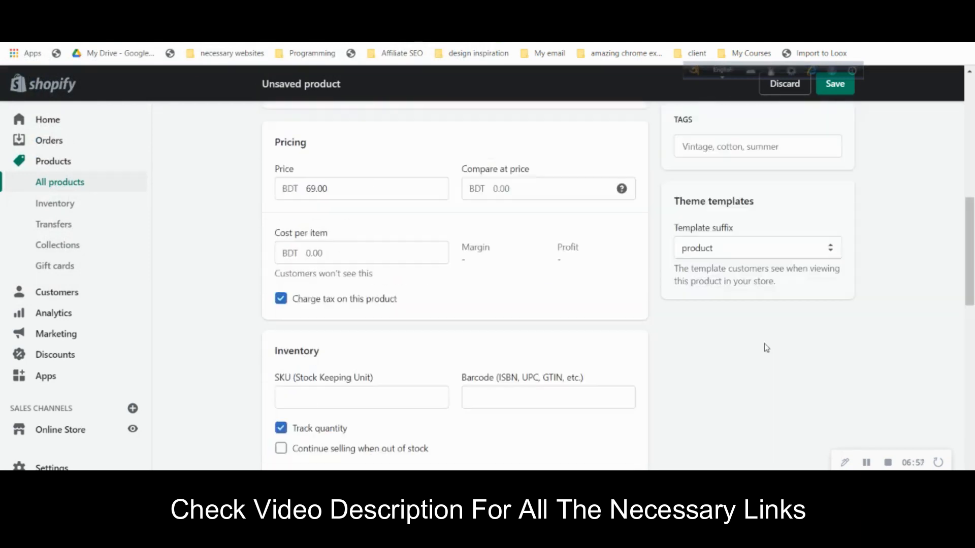
click(757, 194)
click(690, 211)
click(834, 85)
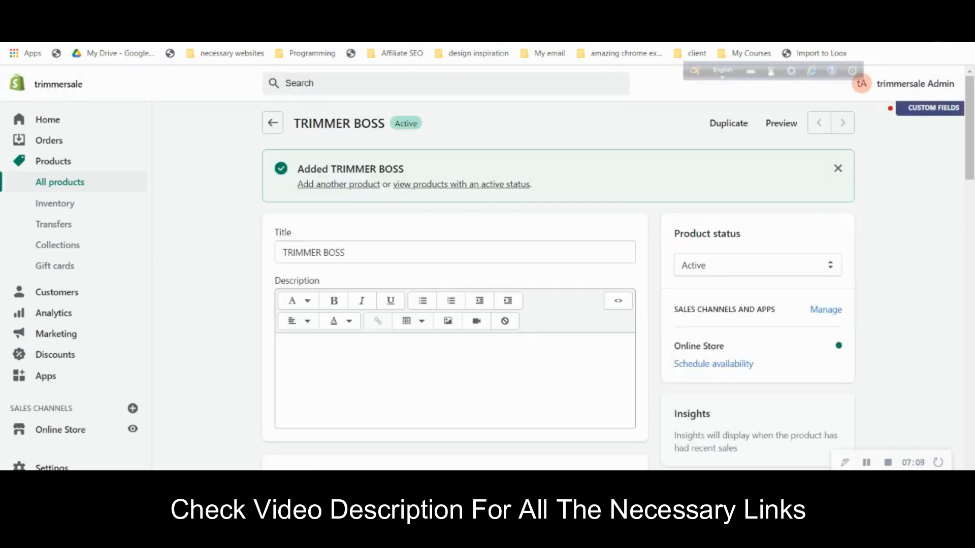
- Paste the plastic-waste description into the product and save it
click(348, 375)
text(Did you know that plastic does not decompose? You probably knew that by now with all the panic going around global warming and marine pollution. All plastic that has ever been produced has ended up in the environment, including your used plastic trimmer strings. Plastic never fully decomposes and is literally everywhere: in water, soil, and air.)
click(826, 97)
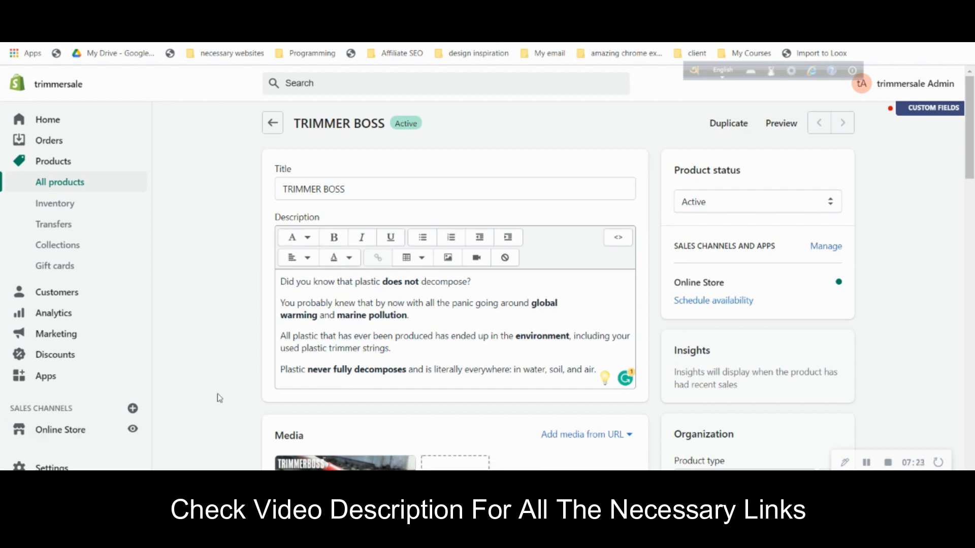
click(87, 433)
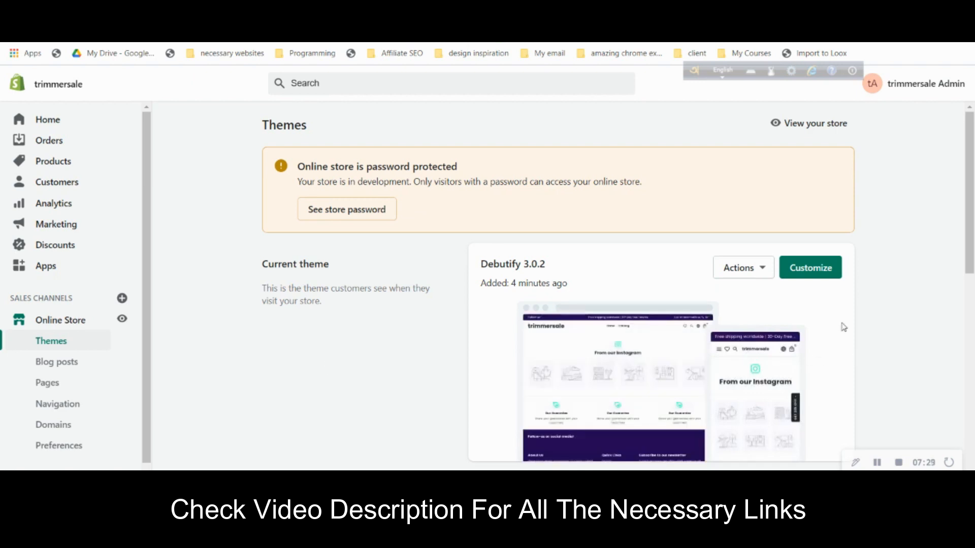
- Open the Debutify 3.0.2 theme in the editor and scroll the sections sidebar down to Theme settings
click(823, 273)
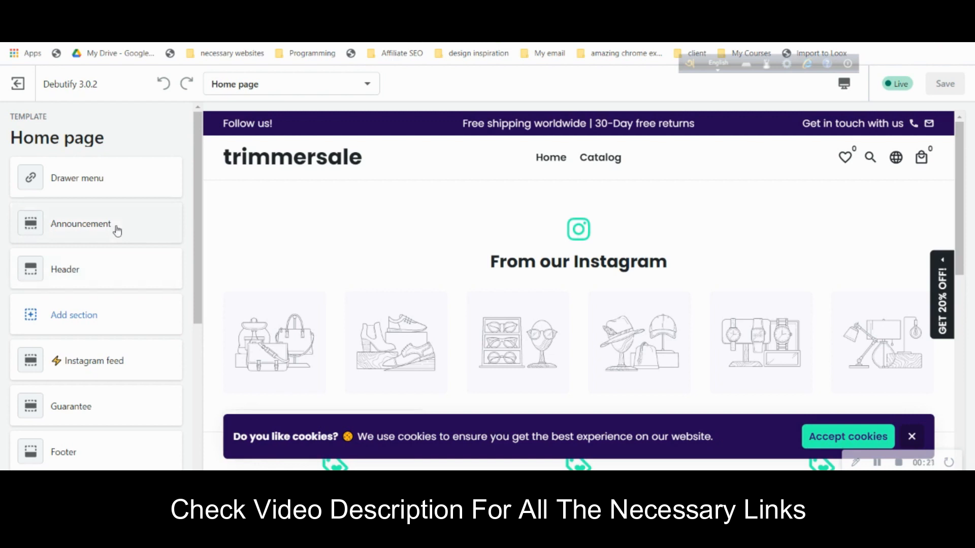
scroll(118, 234, down, 1)
scroll(121, 249, down, 3)
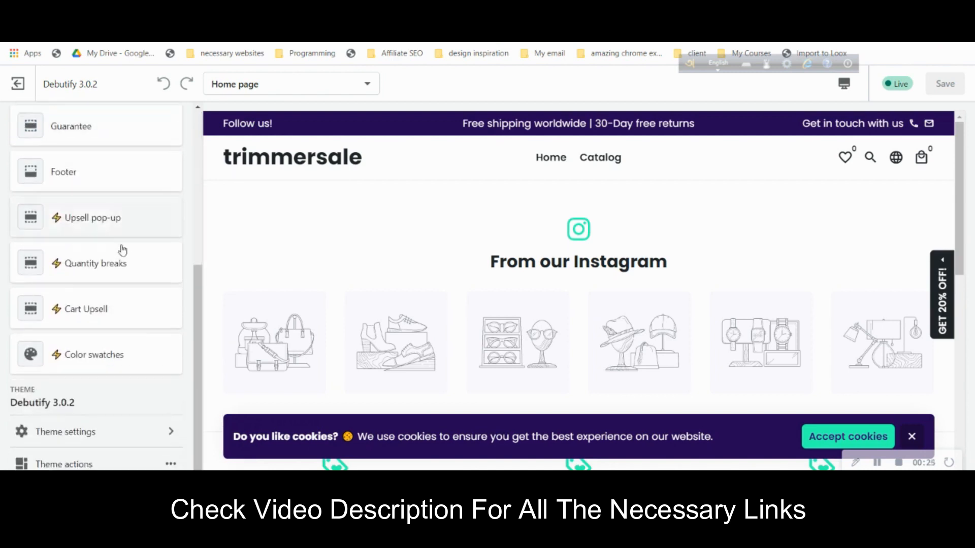
- Open the theme's Colors settings and copy the code 8bc734 from the design notes
click(116, 440)
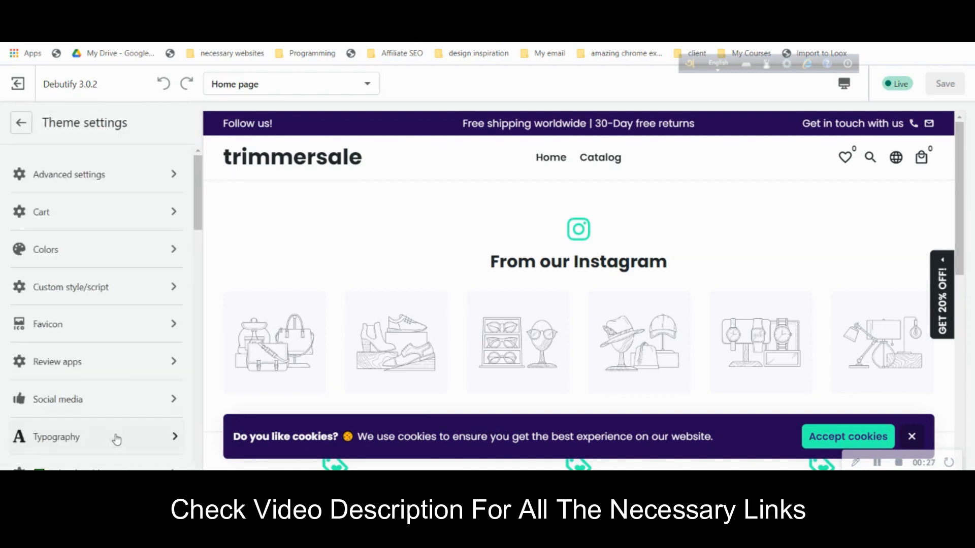
click(71, 251)
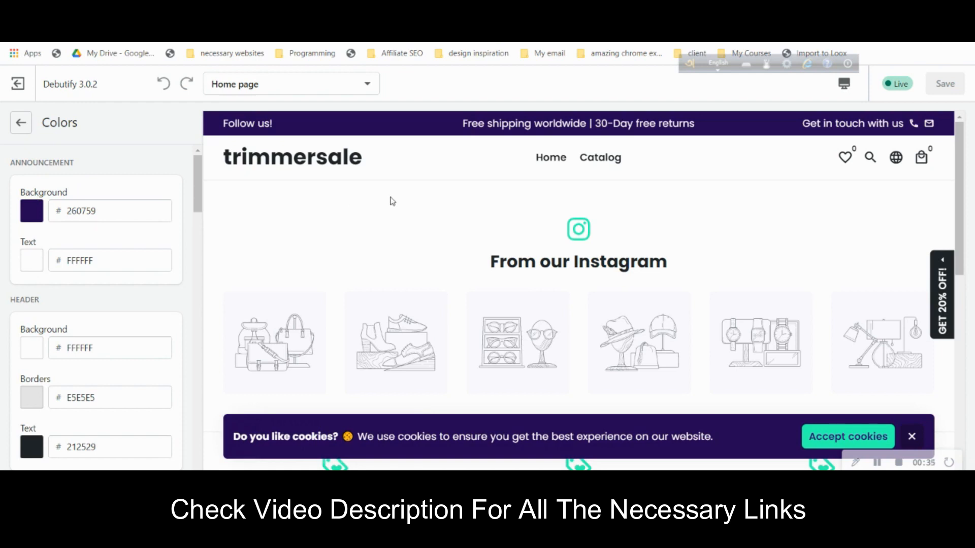
key(ctrl+Tab)
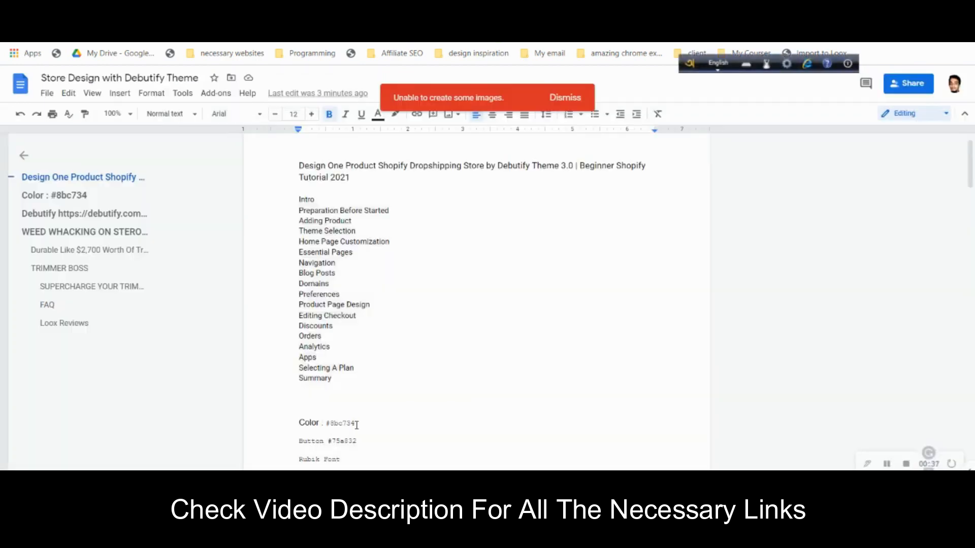
drag(357, 425, 331, 424)
right_click(327, 423)
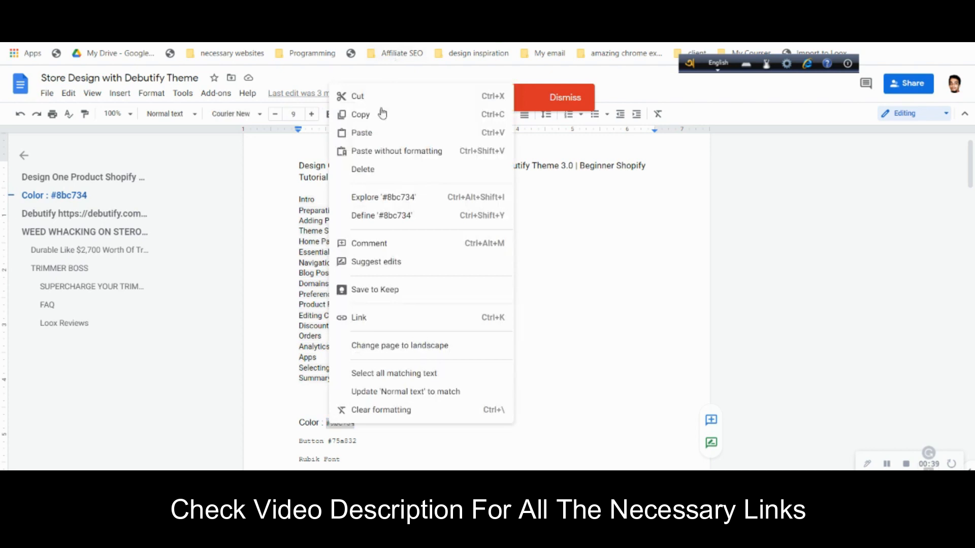
click(366, 115)
key(ctrl+Tab)
- Replace the announcement background 260759 with 8BC734 and dismiss the newsletter popup in the preview
click(113, 209)
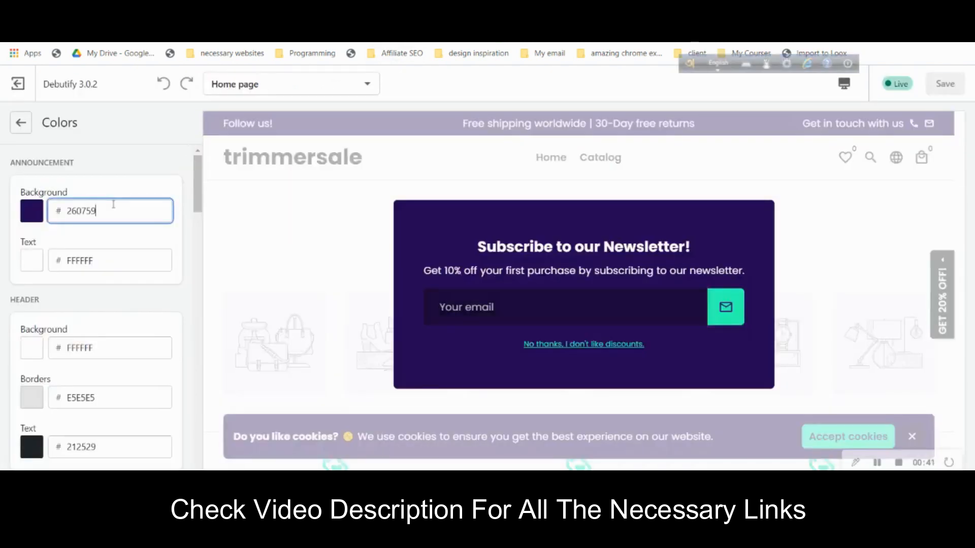
double_click(112, 209)
key(ctrl+v)
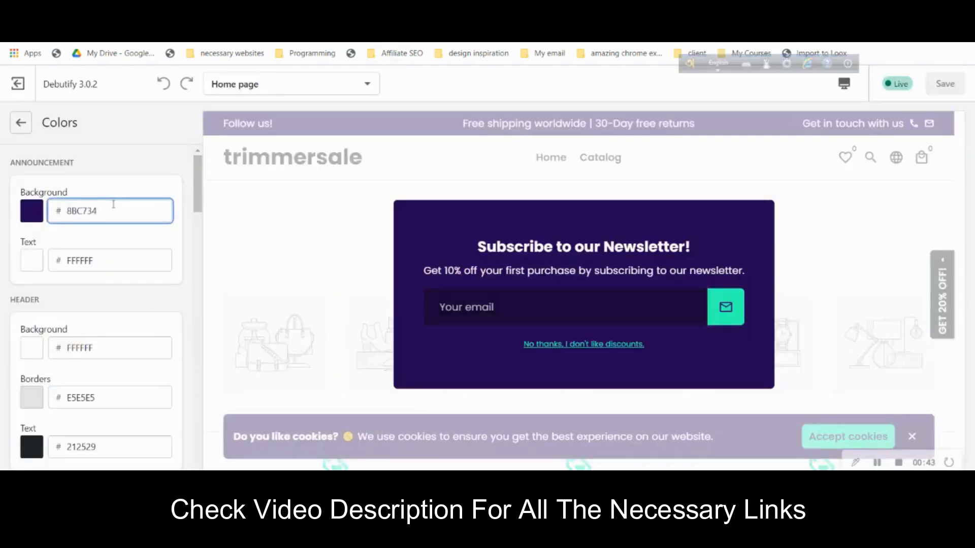
click(551, 344)
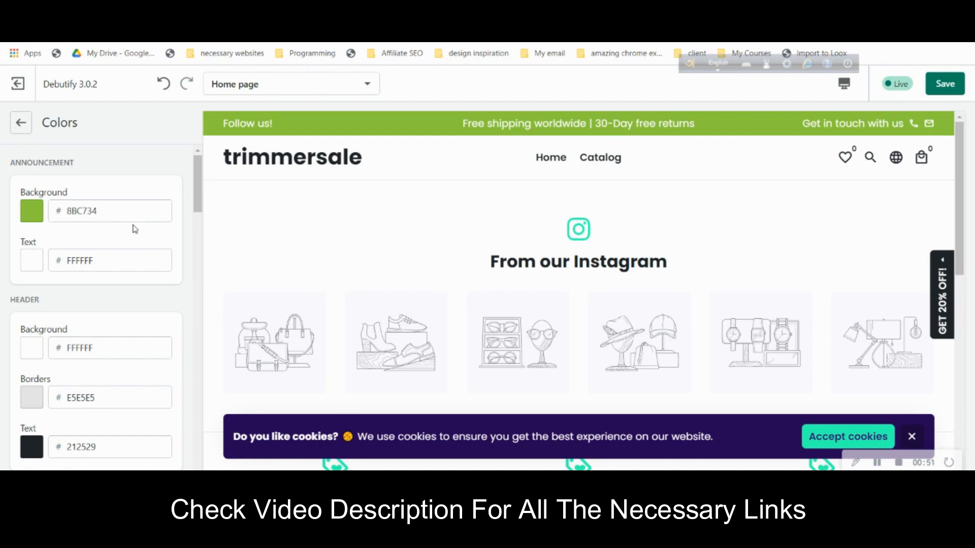
scroll(138, 299, down, 1)
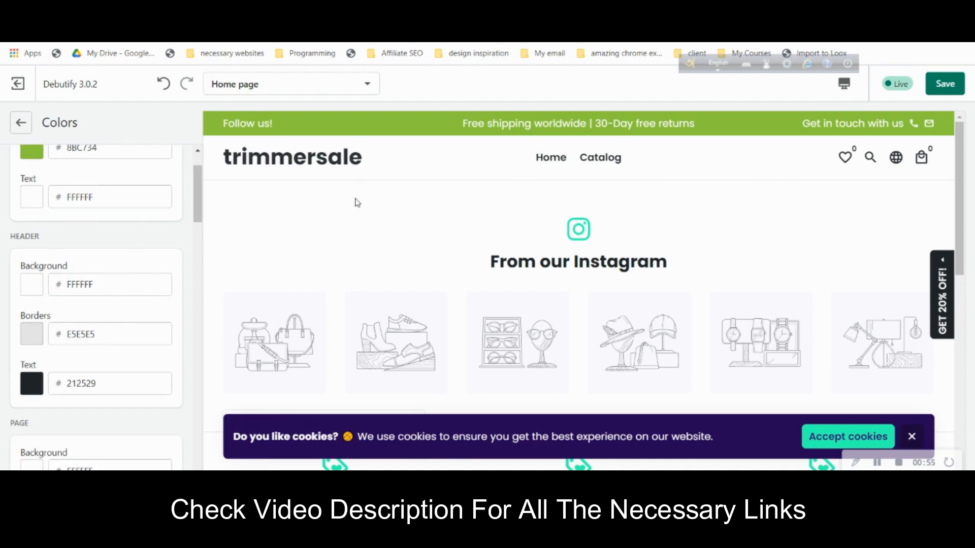
scroll(181, 262, down, 1)
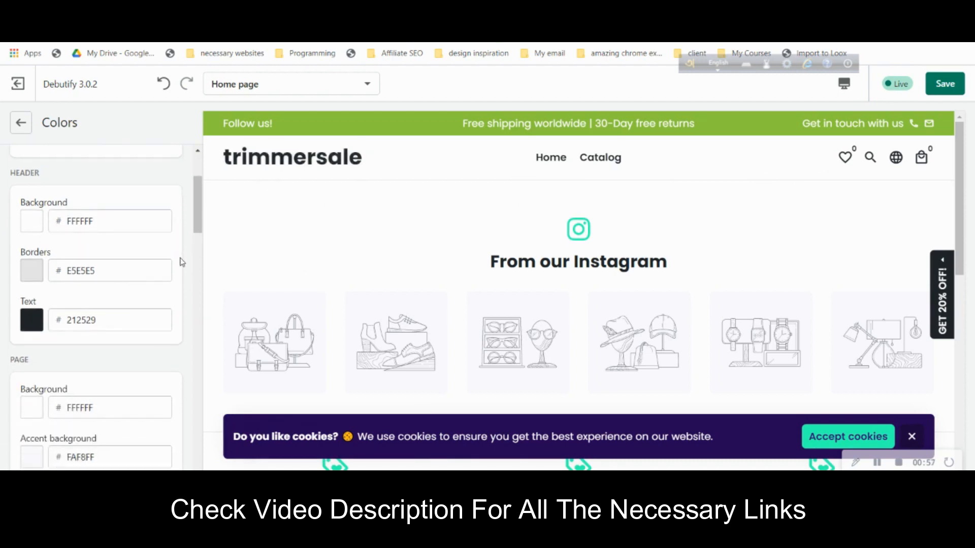
scroll(182, 259, down, 2)
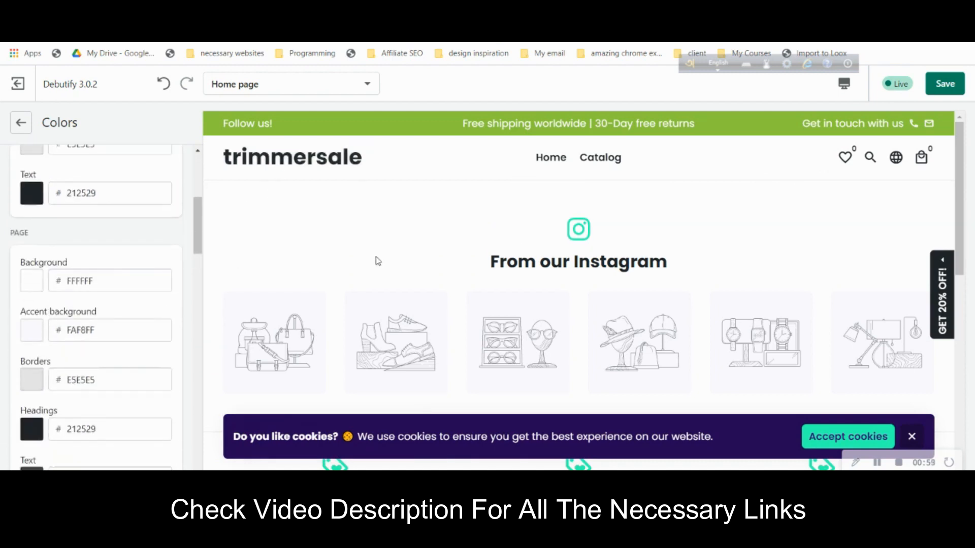
scroll(377, 262, down, 1)
scroll(175, 282, down, 4)
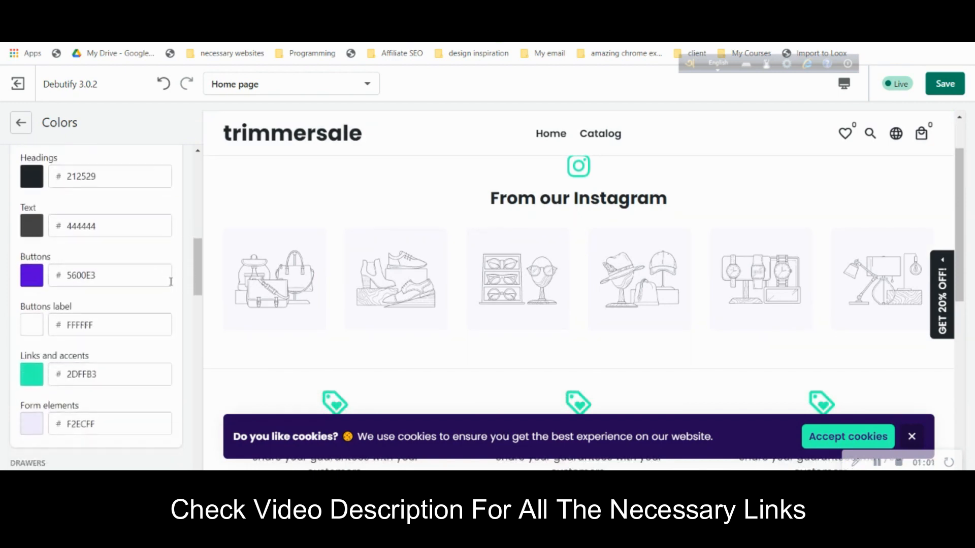
- Copy the colour code #75a832 from the Button line of the design notes
click(725, 11)
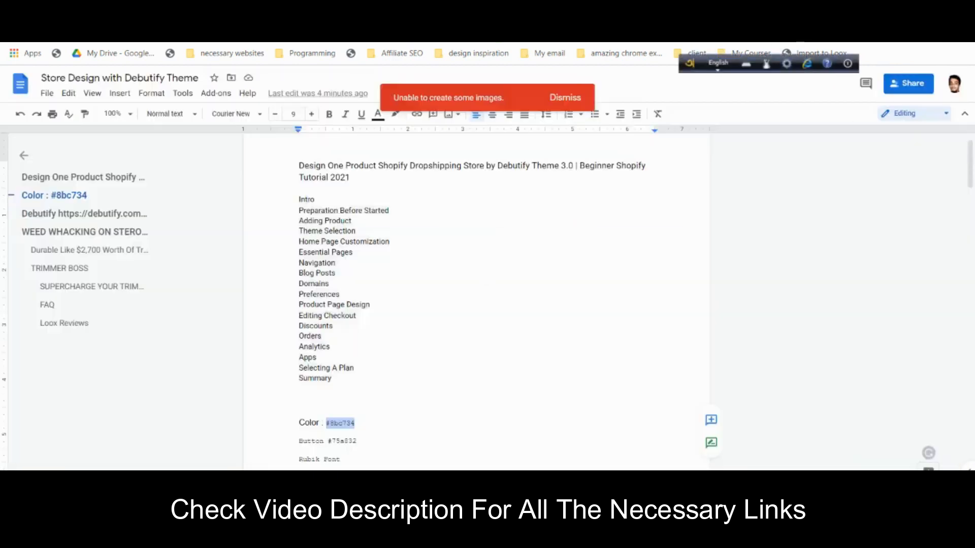
click(329, 443)
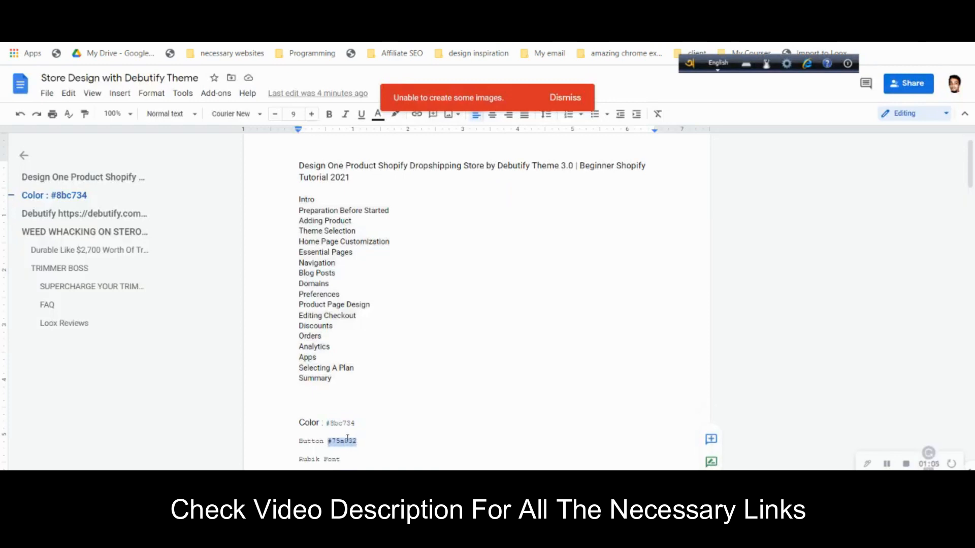
right_click(346, 437)
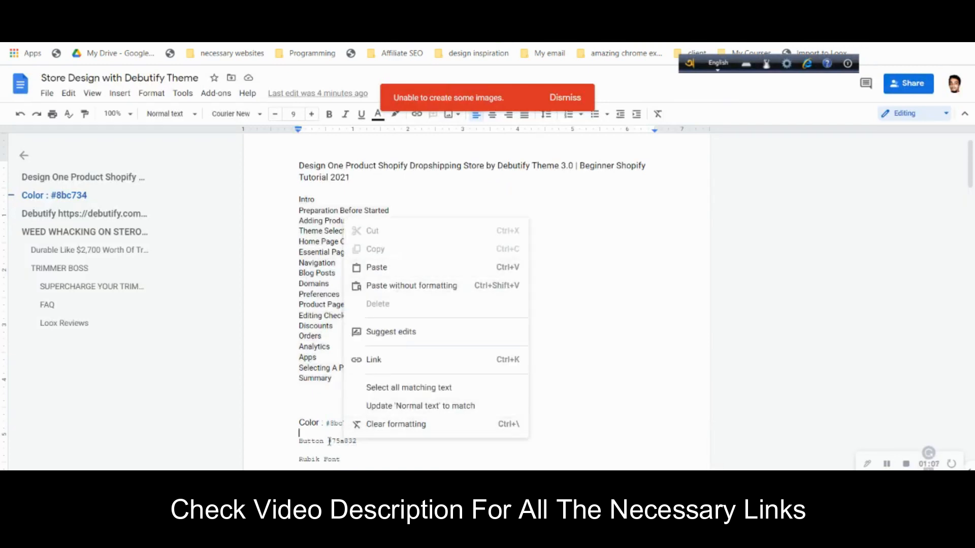
drag(328, 441, 357, 440)
right_click(349, 441)
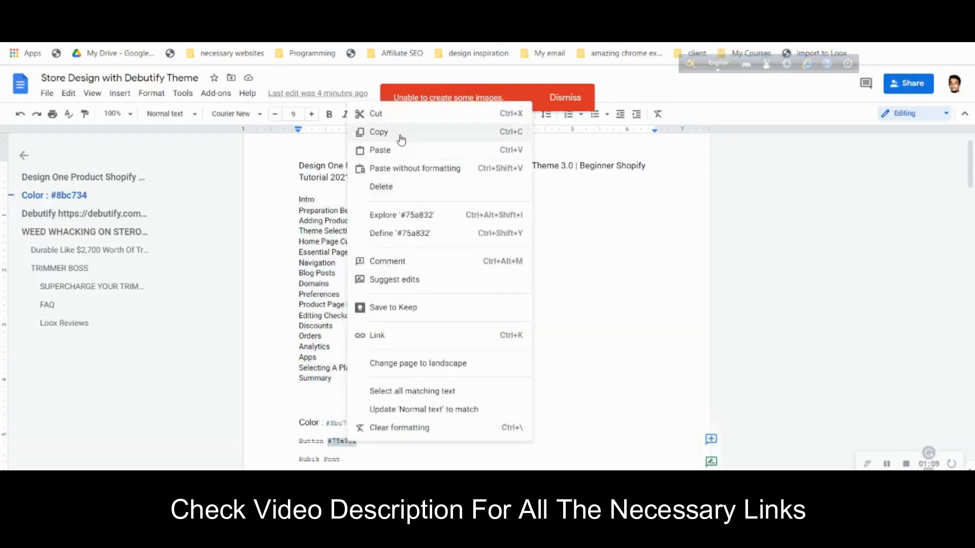
click(381, 131)
key(ctrl+Tab)
- Change the page's Buttons label colour from FFFFFF to green 75A832
click(108, 327)
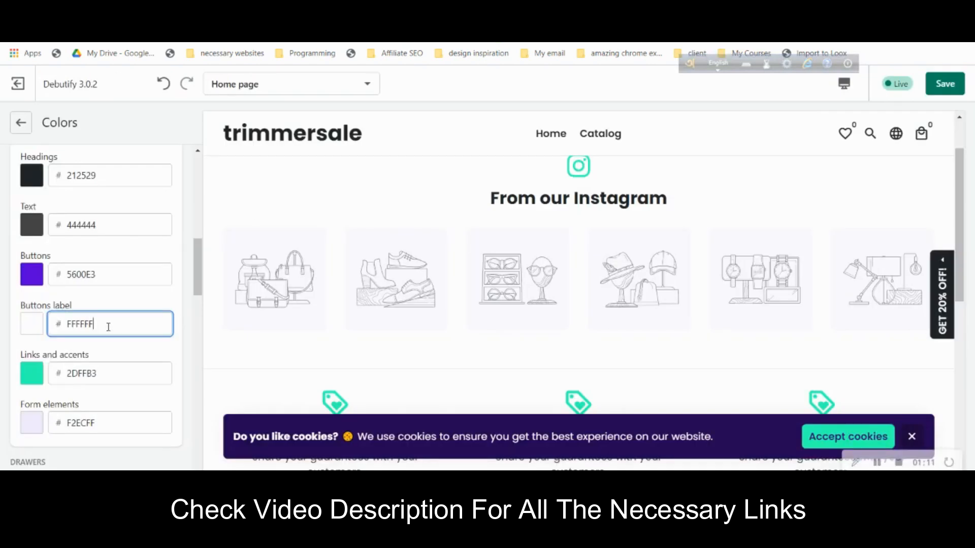
key(ctrl+a)
key(ctrl+v)
click(130, 307)
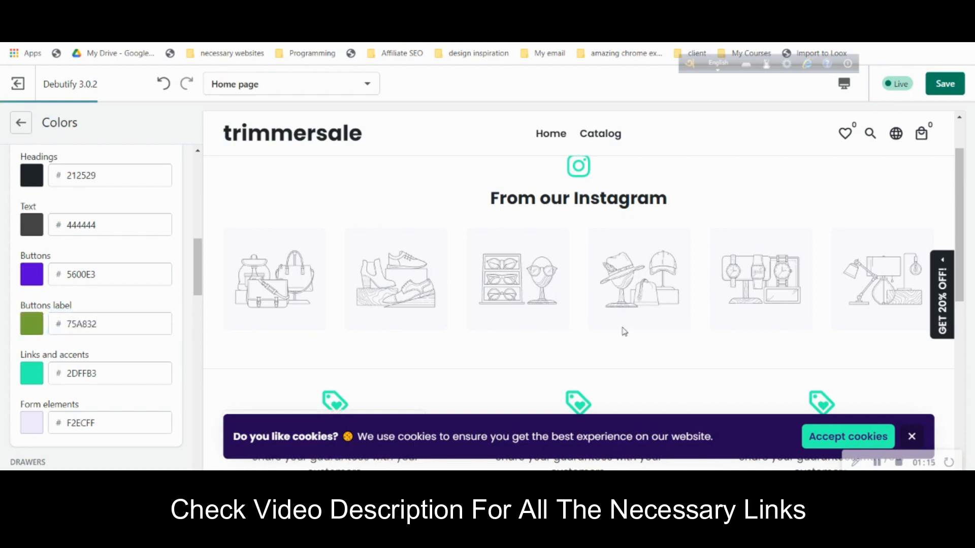
scroll(625, 332, down, 10)
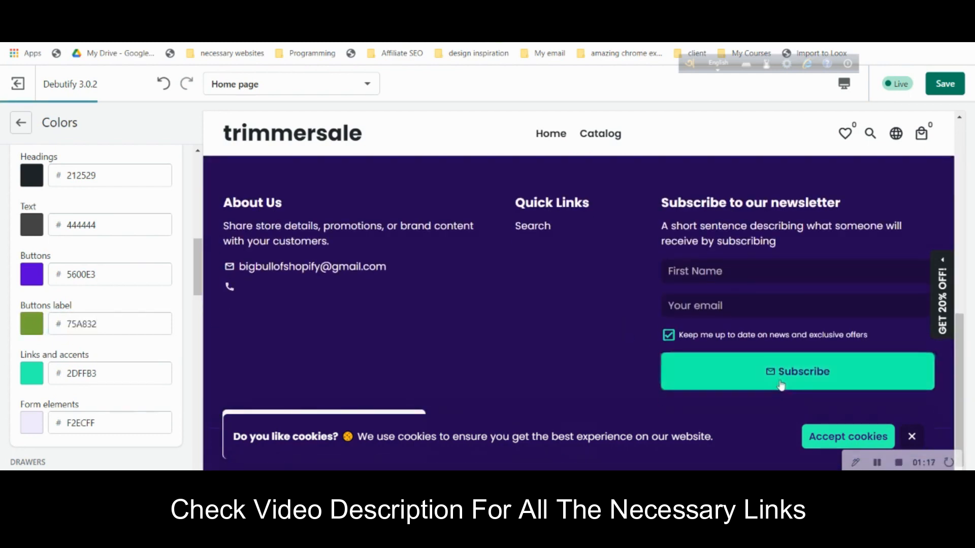
scroll(90, 303, down, 3)
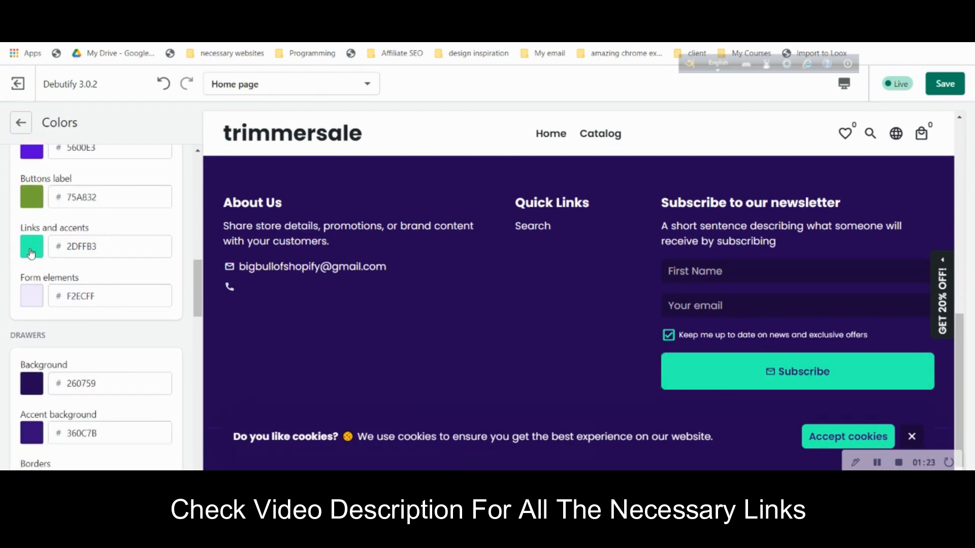
scroll(135, 246, up, 3)
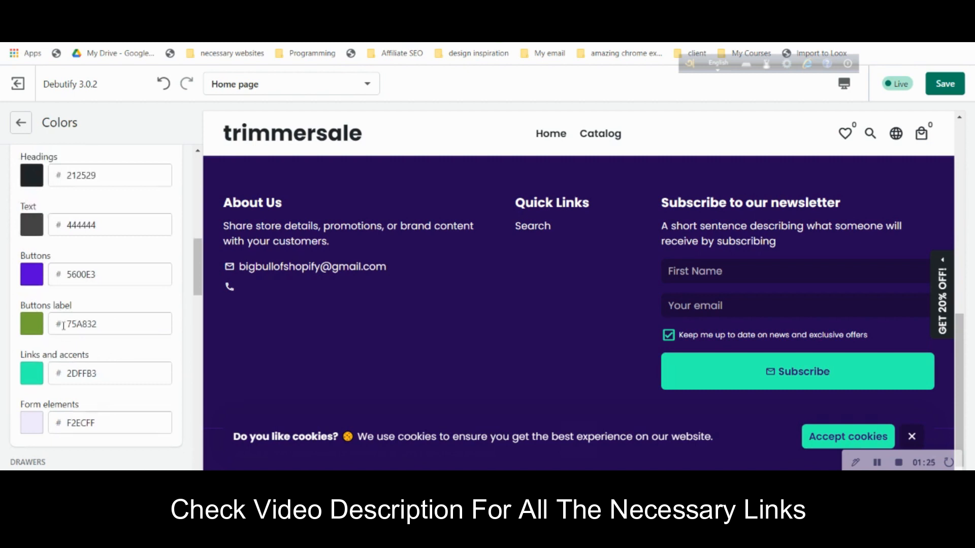
- Change the page's Links and accents colour from 2DFFB3 to green 75A832
click(103, 323)
click(107, 375)
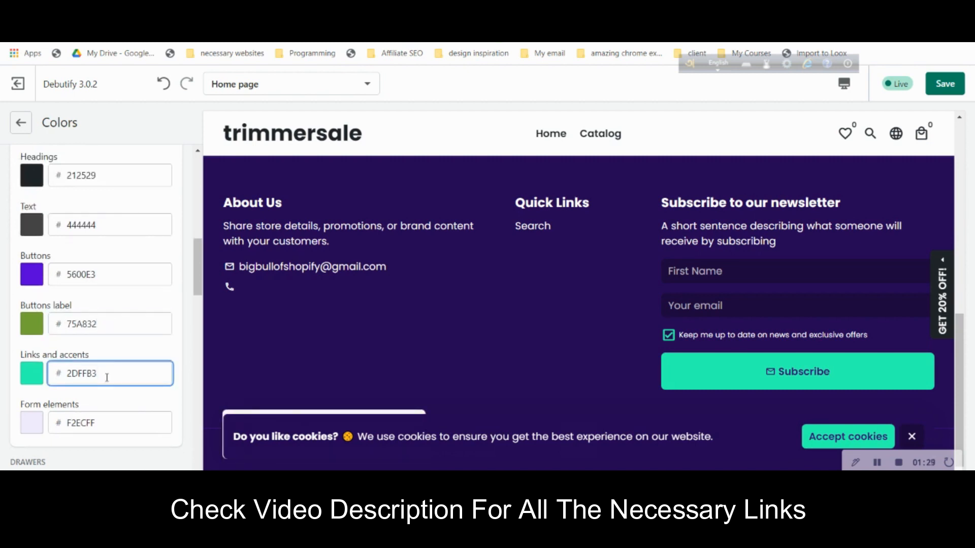
double_click(107, 377)
key(ctrl+v)
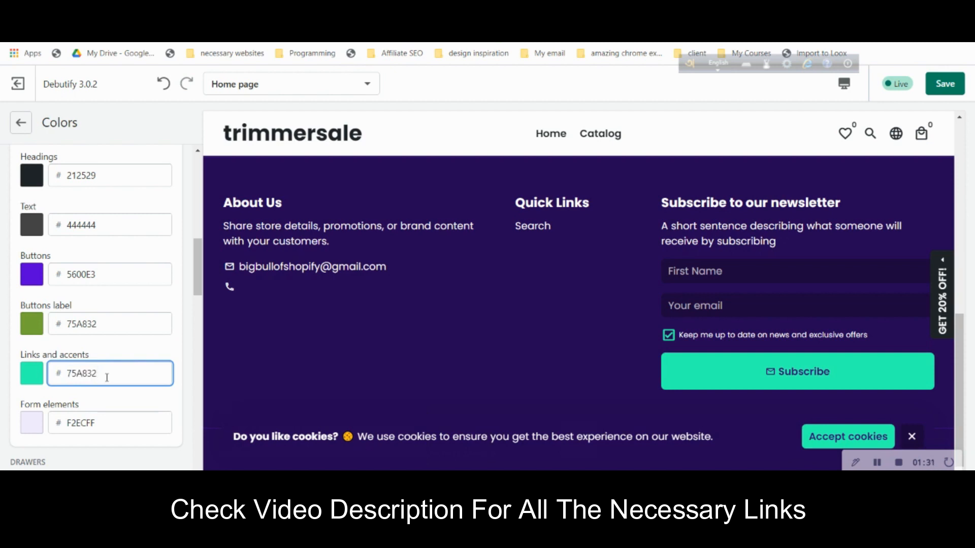
click(160, 356)
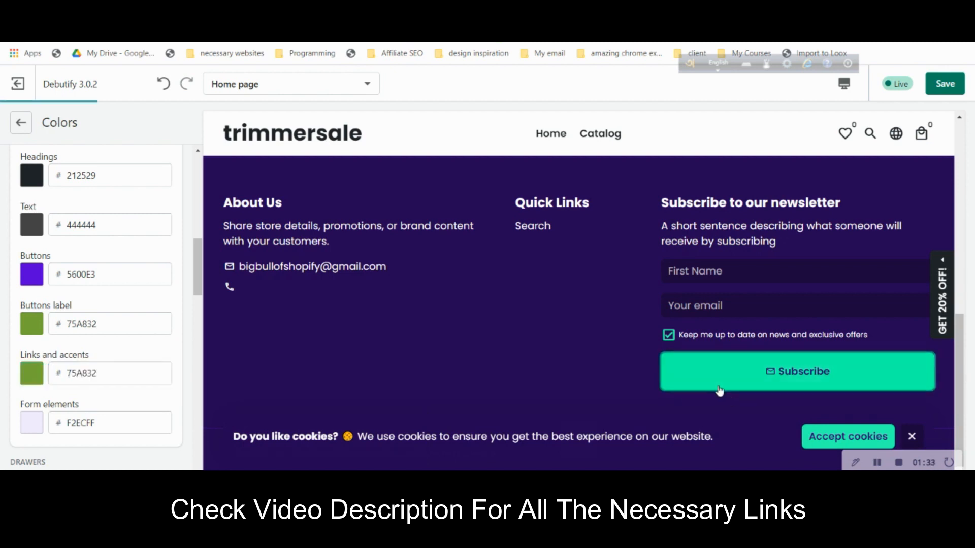
scroll(91, 363, down, 7)
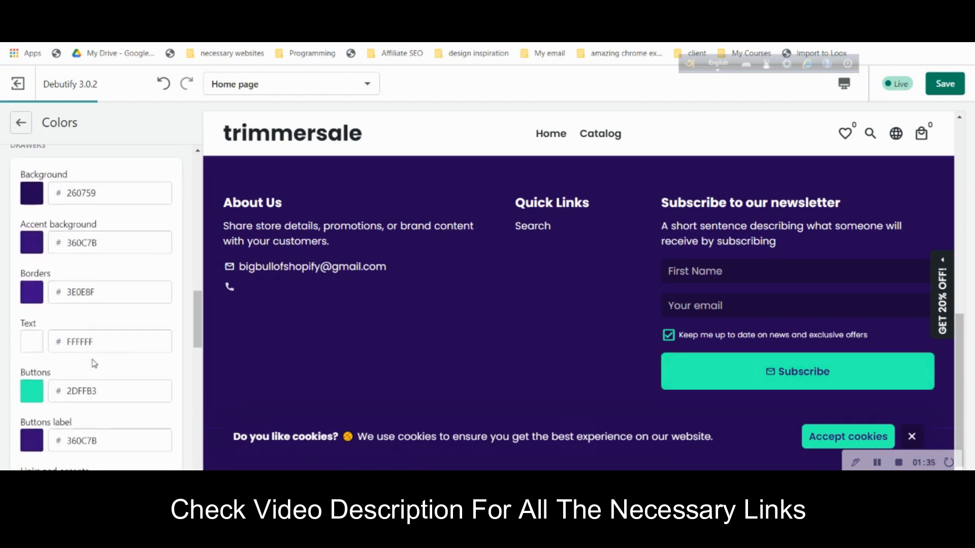
scroll(94, 364, up, 10)
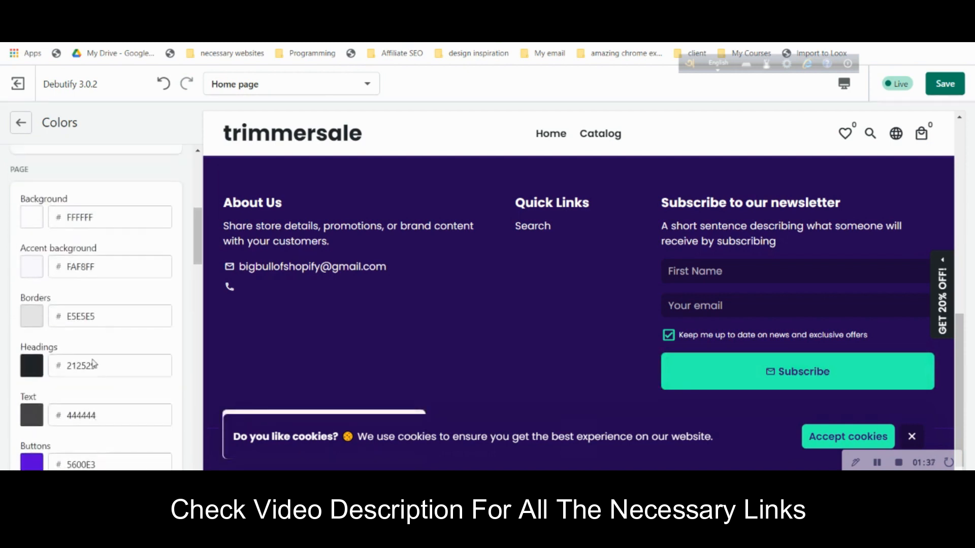
scroll(95, 366, down, 7)
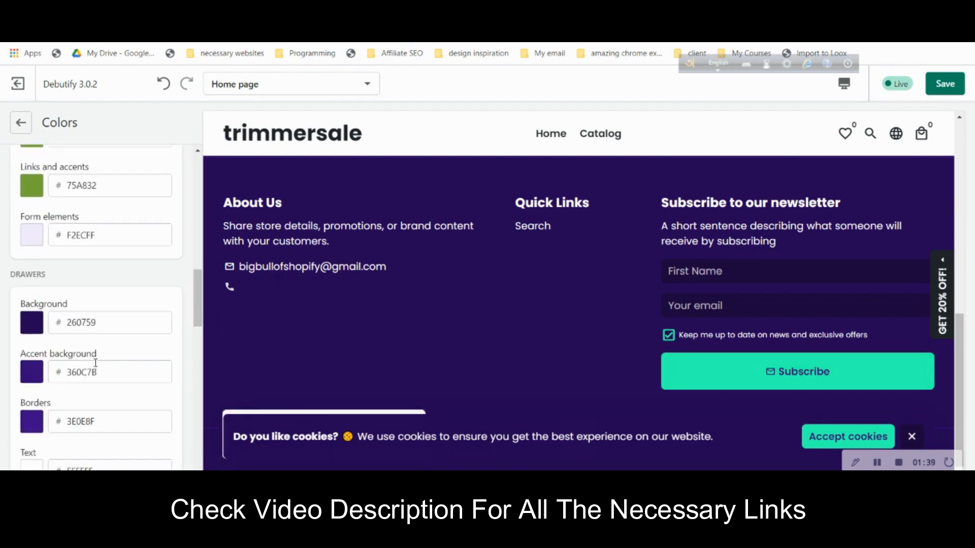
scroll(91, 364, down, 5)
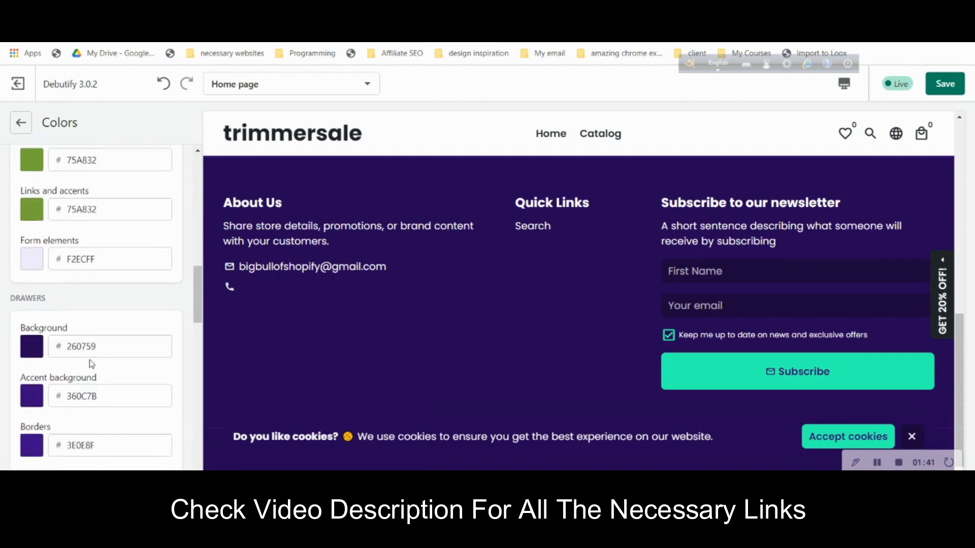
scroll(92, 361, down, 1)
click(119, 334)
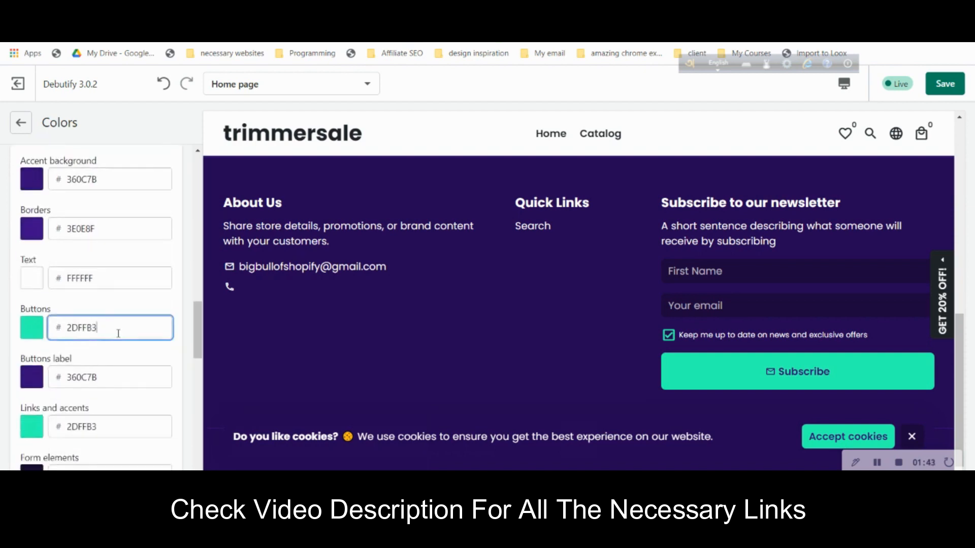
key(ctrl+a)
key(ctrl+v)
click(130, 307)
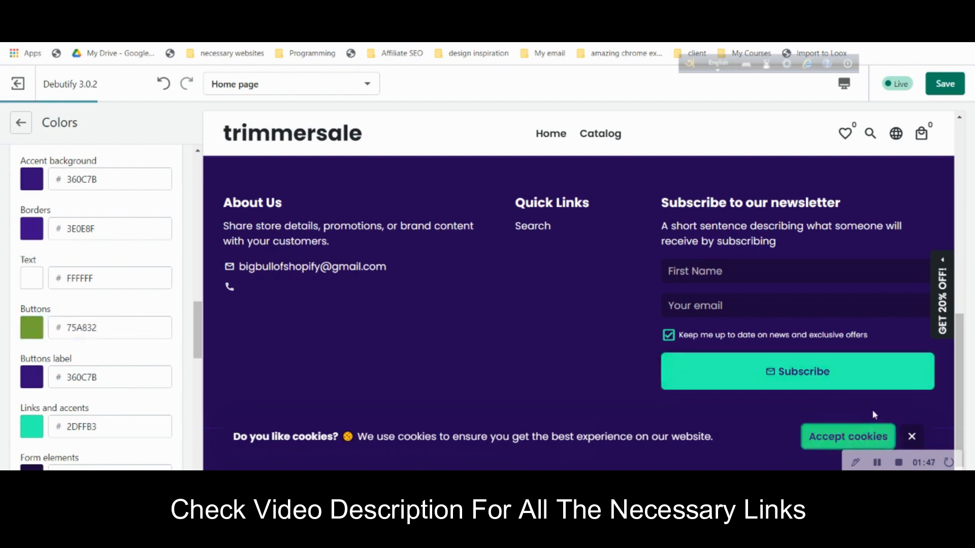
scroll(104, 418, down, 5)
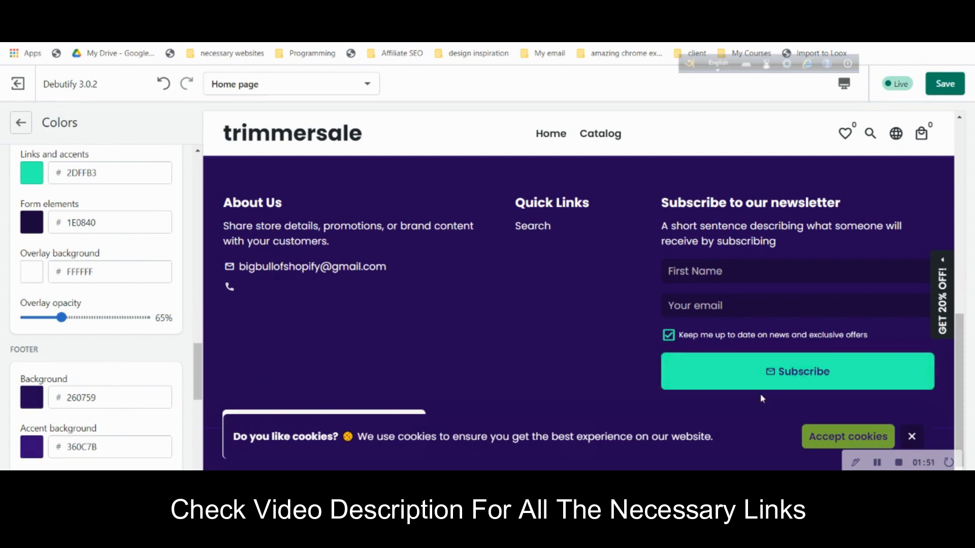
scroll(147, 384, down, 5)
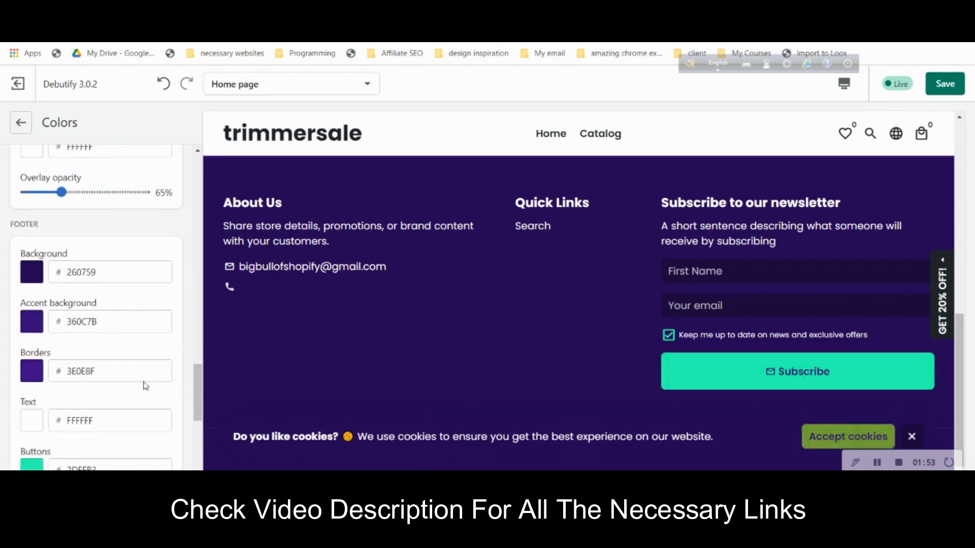
scroll(146, 384, up, 3)
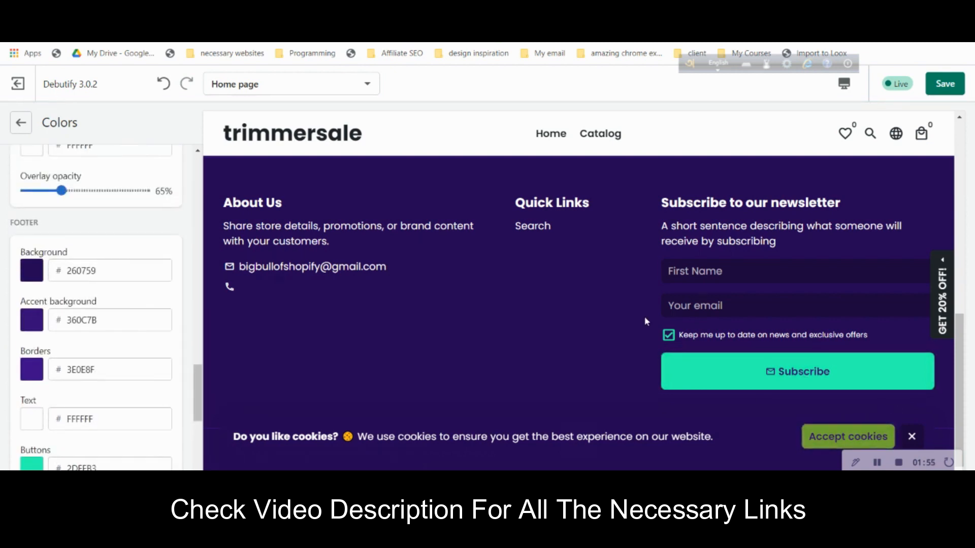
scroll(620, 335, up, 5)
scroll(622, 338, up, 3)
scroll(601, 309, down, 6)
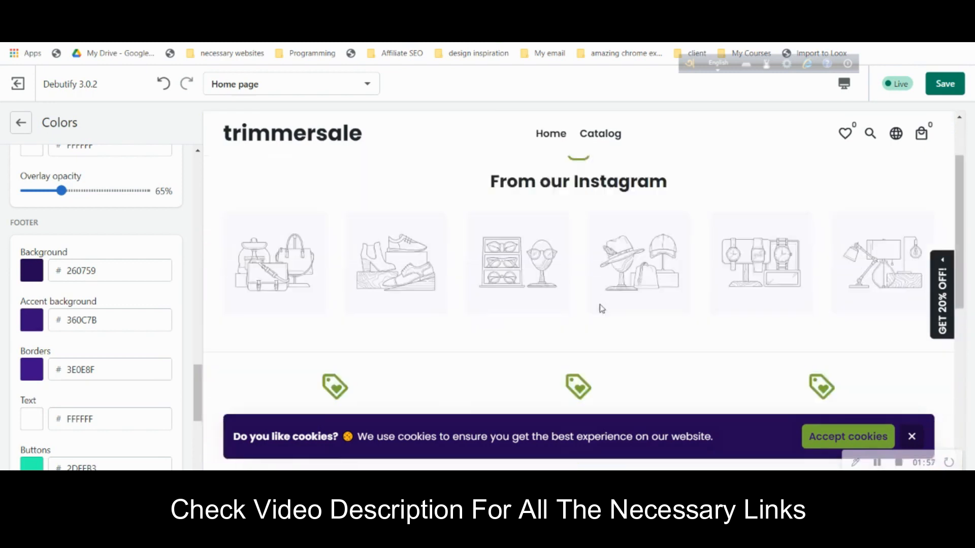
scroll(601, 308, up, 4)
scroll(602, 308, up, 3)
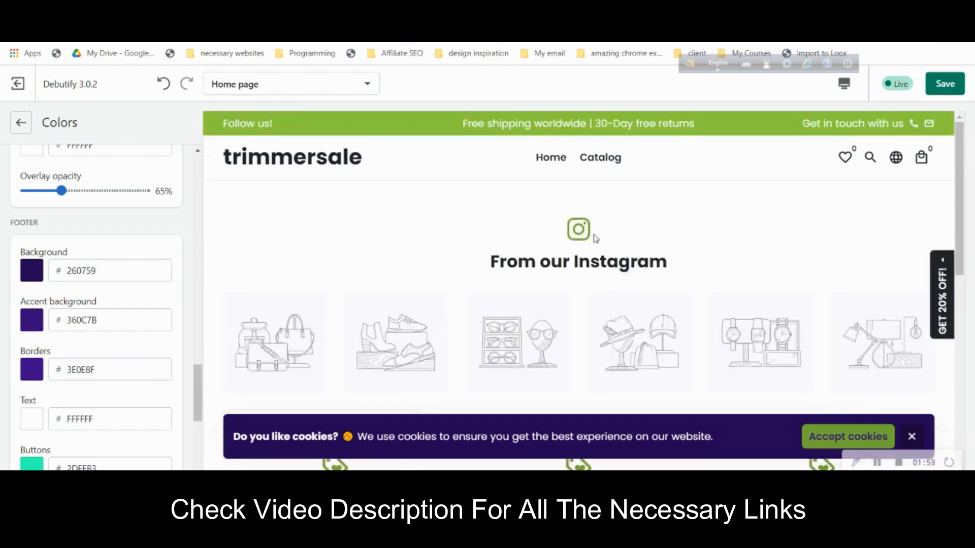
scroll(579, 270, down, 5)
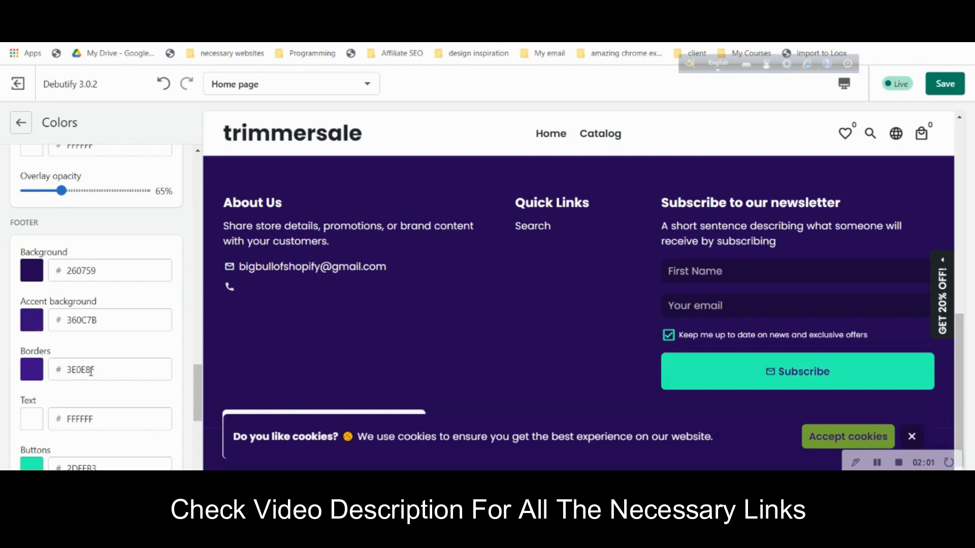
scroll(121, 426, down, 3)
- Set the footer Buttons colour to green 75A832
click(109, 342)
double_click(109, 344)
text(75A832)
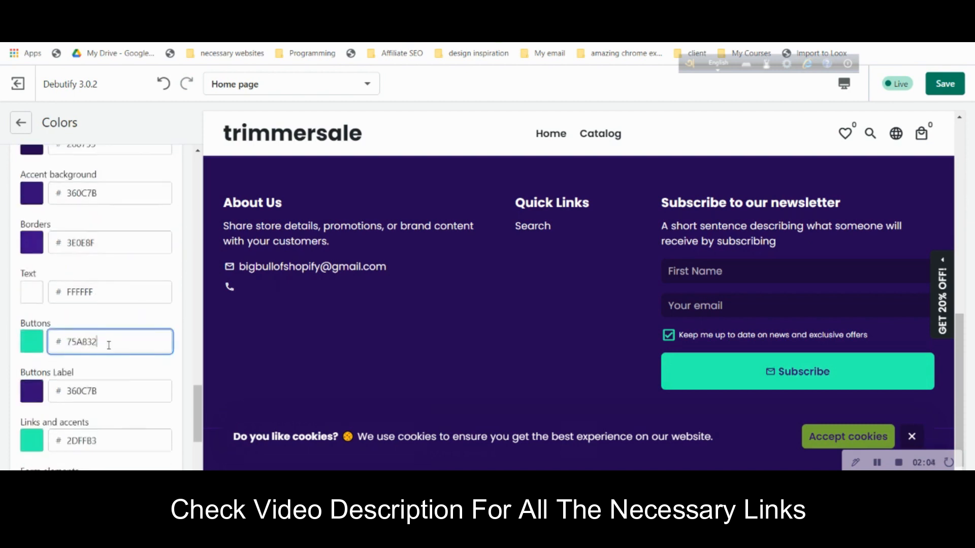
click(159, 314)
scroll(156, 389, down, 3)
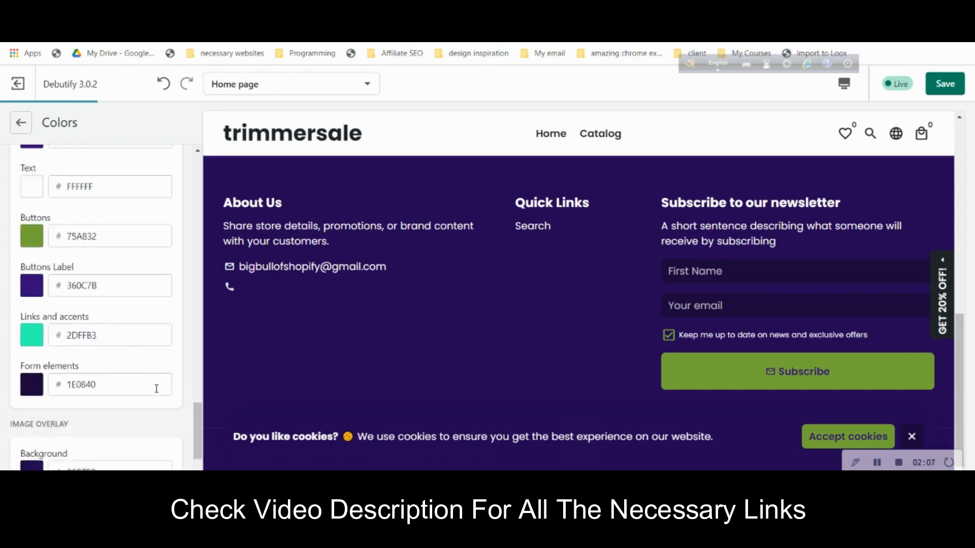
scroll(102, 337, up, 2)
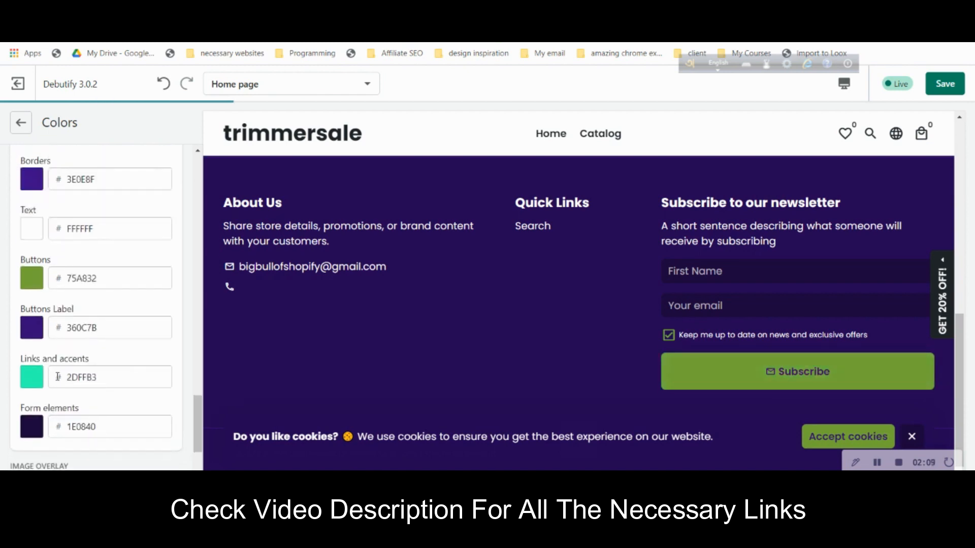
- Make the footer Links and accents and Buttons label colours white FFFFFF
click(32, 377)
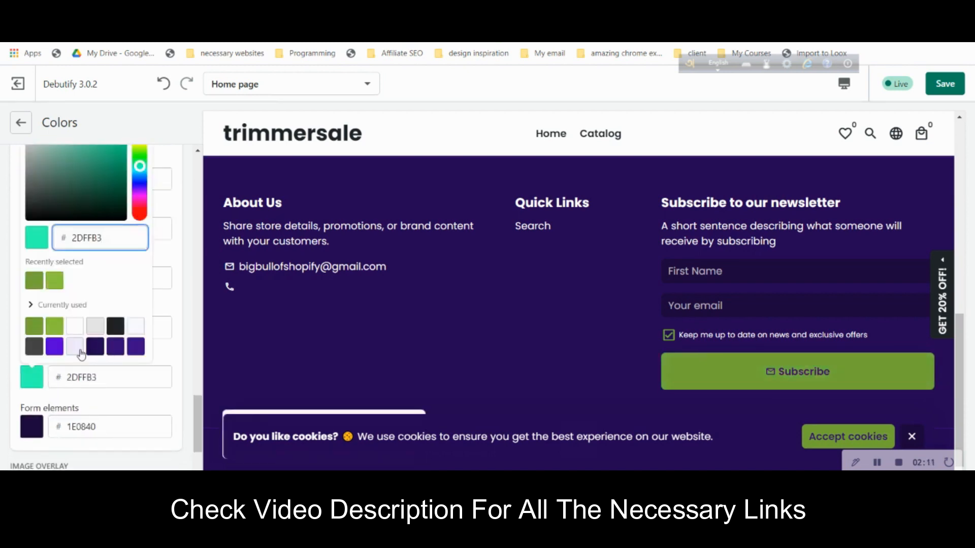
click(77, 327)
click(186, 328)
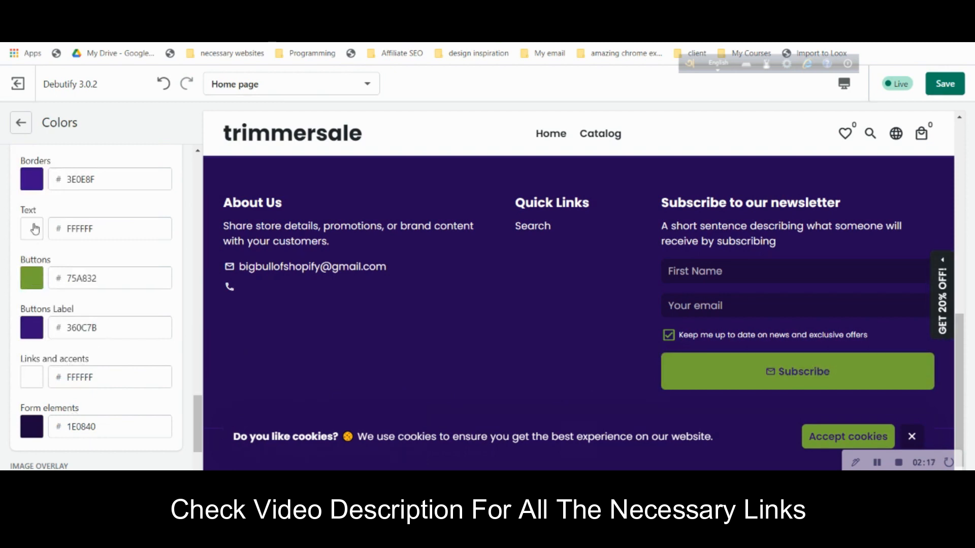
scroll(49, 246, up, 1)
scroll(64, 277, down, 1)
click(41, 331)
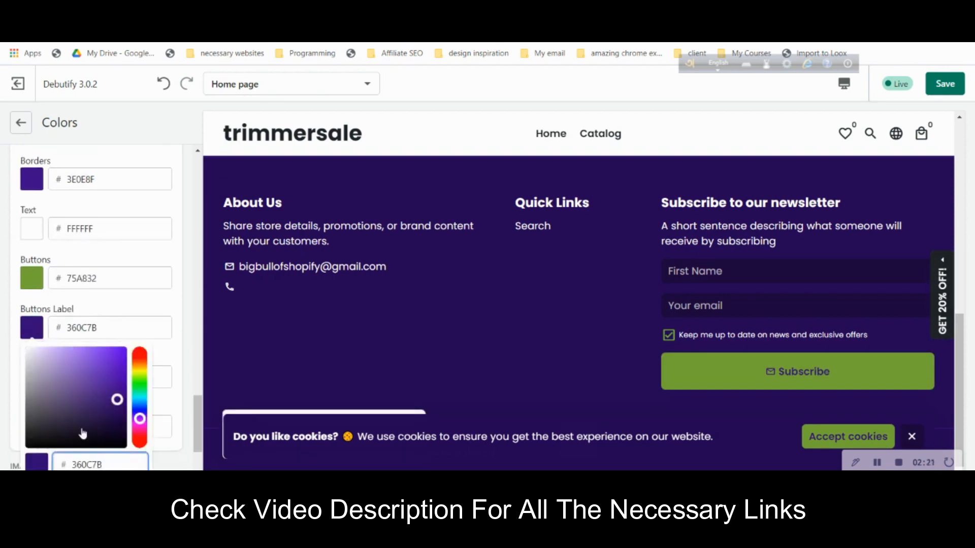
drag(72, 376, 2, 333)
click(166, 312)
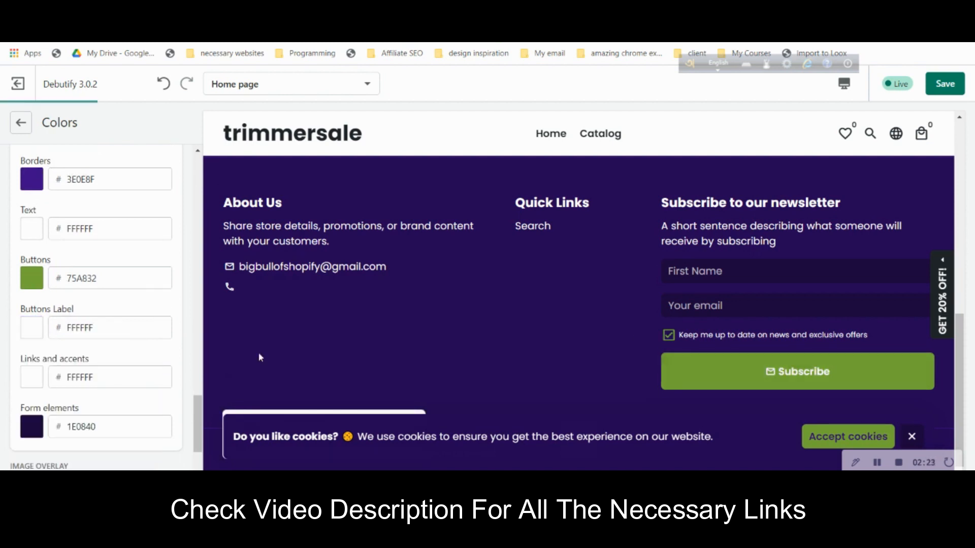
scroll(122, 376, down, 1)
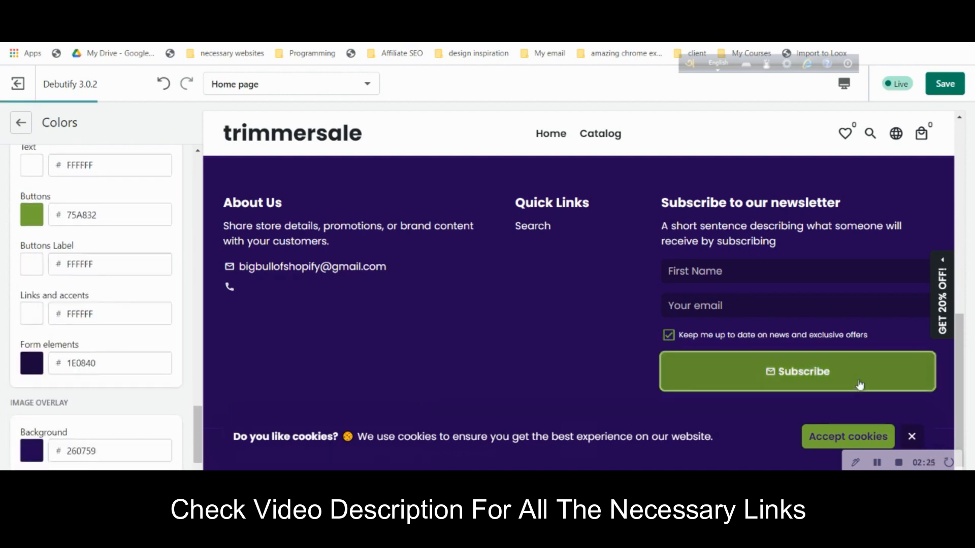
scroll(155, 356, down, 1)
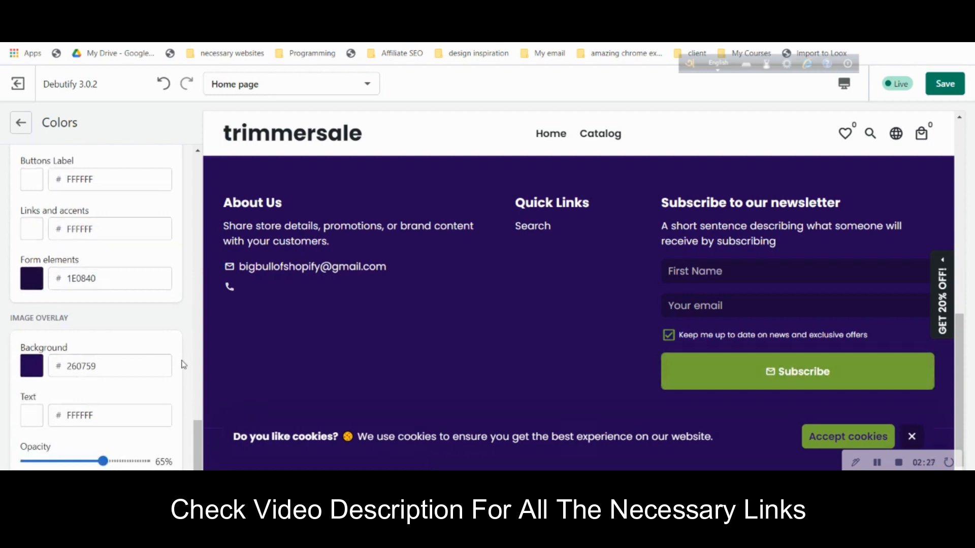
- Set the image overlay background to black 000000 at 39% opacity
click(32, 366)
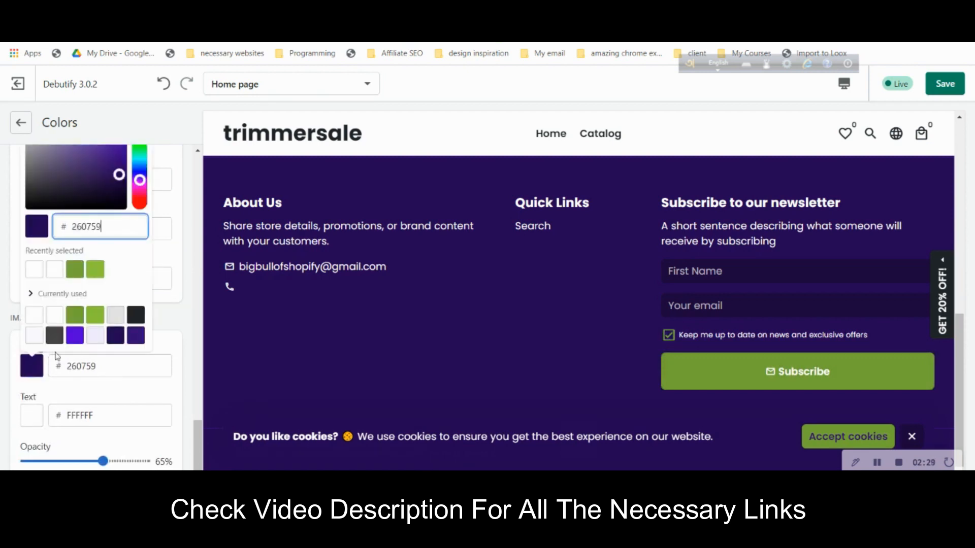
click(136, 315)
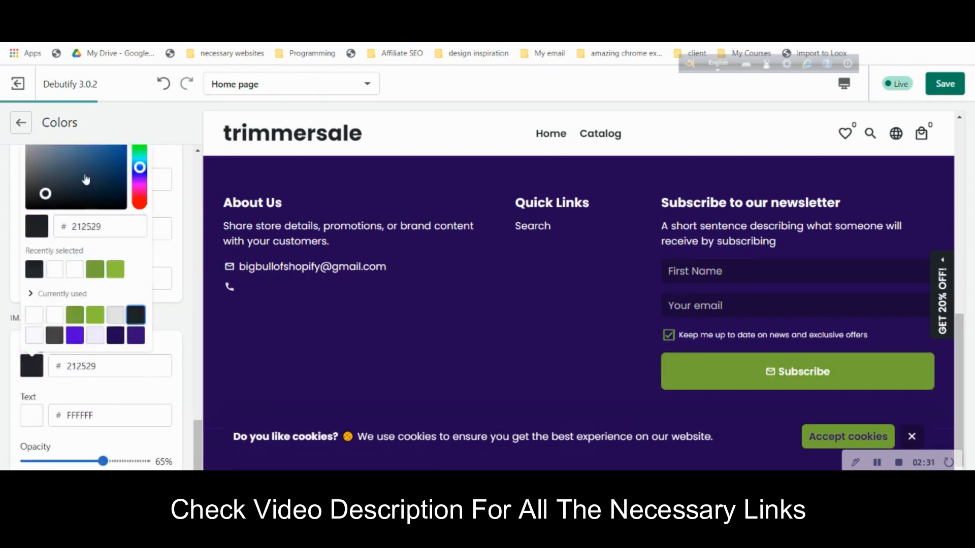
drag(86, 180, 3, 226)
drag(102, 462, 69, 464)
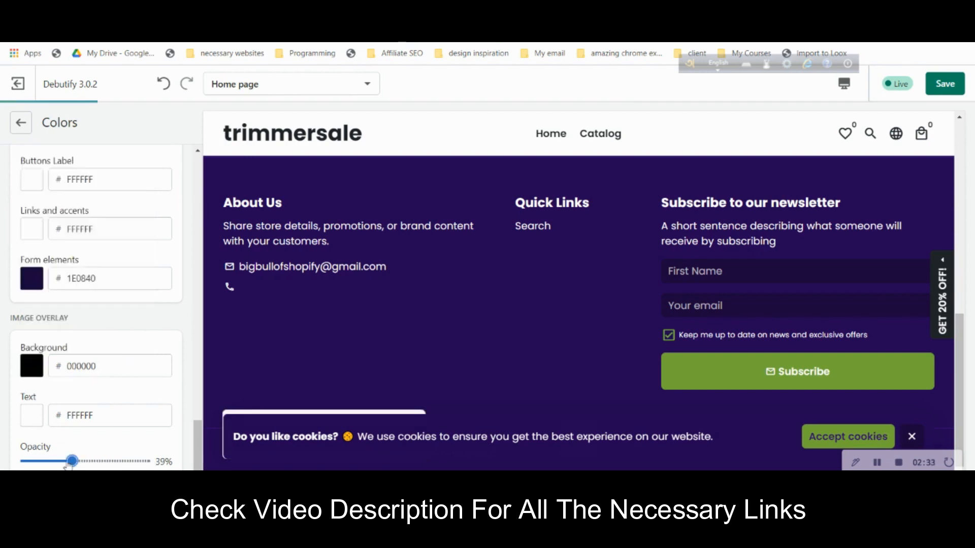
scroll(472, 421, up, 5)
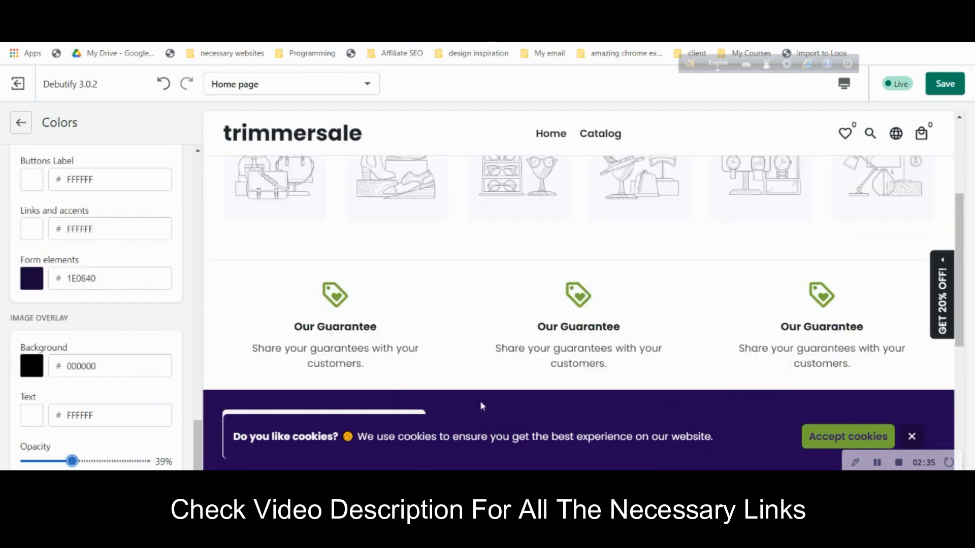
- Set the drawers background colour to green 75A832
scroll(406, 402, up, 3)
scroll(75, 315, up, 10)
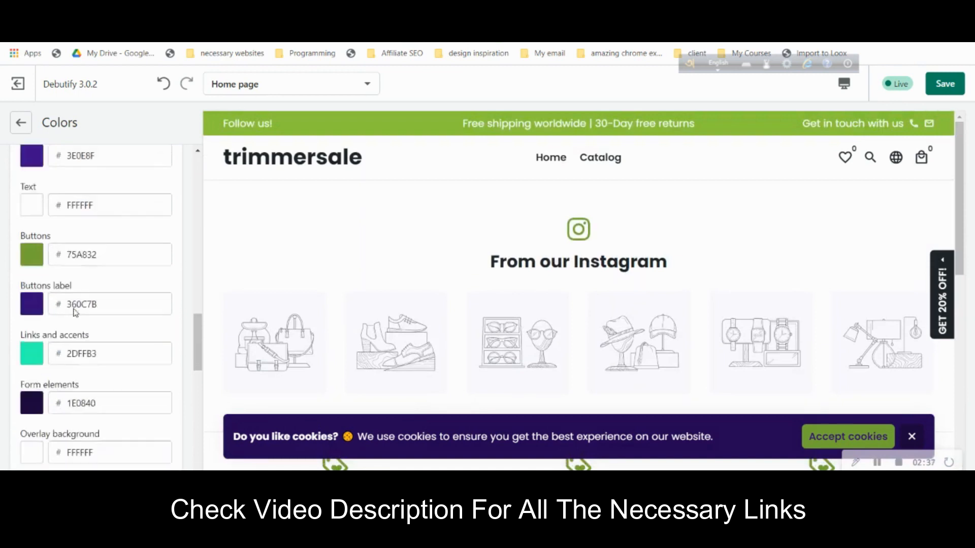
scroll(75, 313, up, 6)
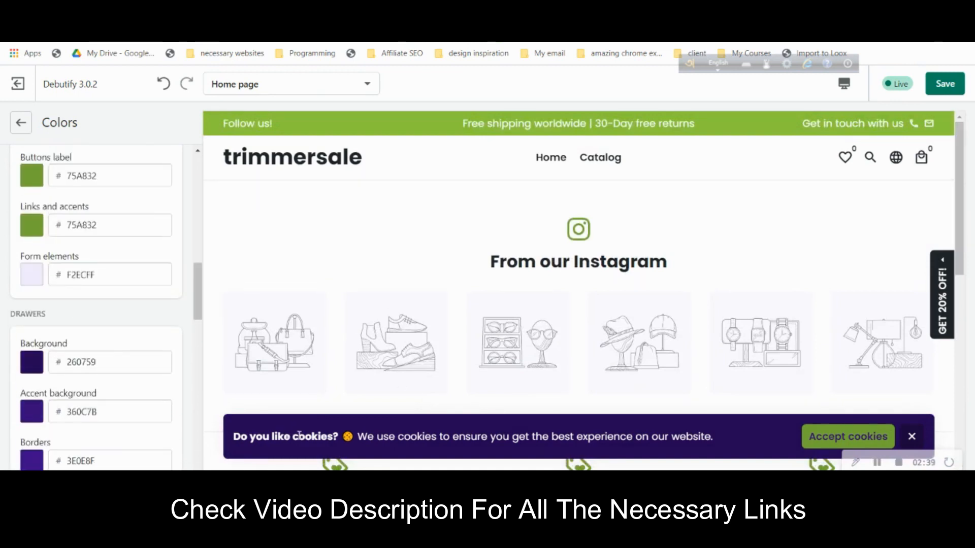
scroll(96, 401, down, 3)
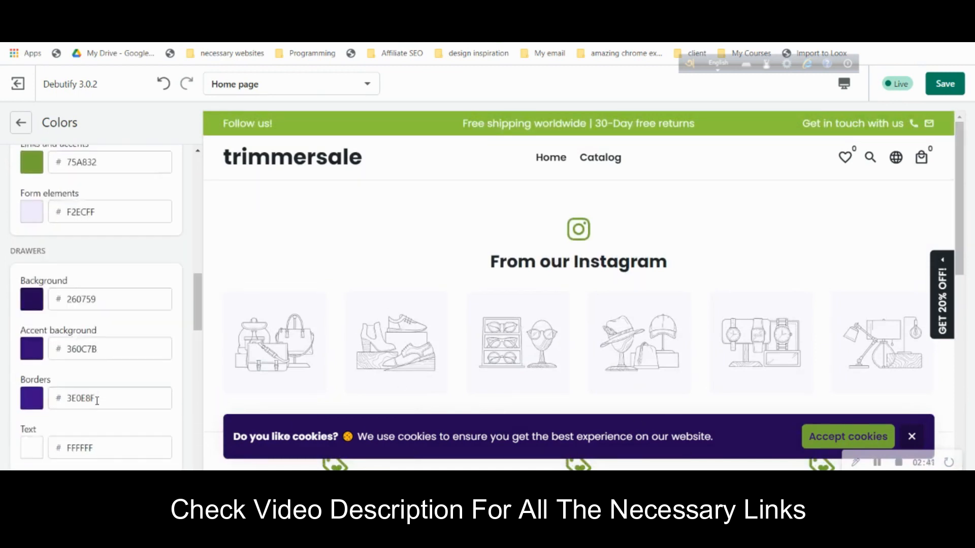
click(122, 239)
key(ctrl+a)
text(75A832)
click(143, 213)
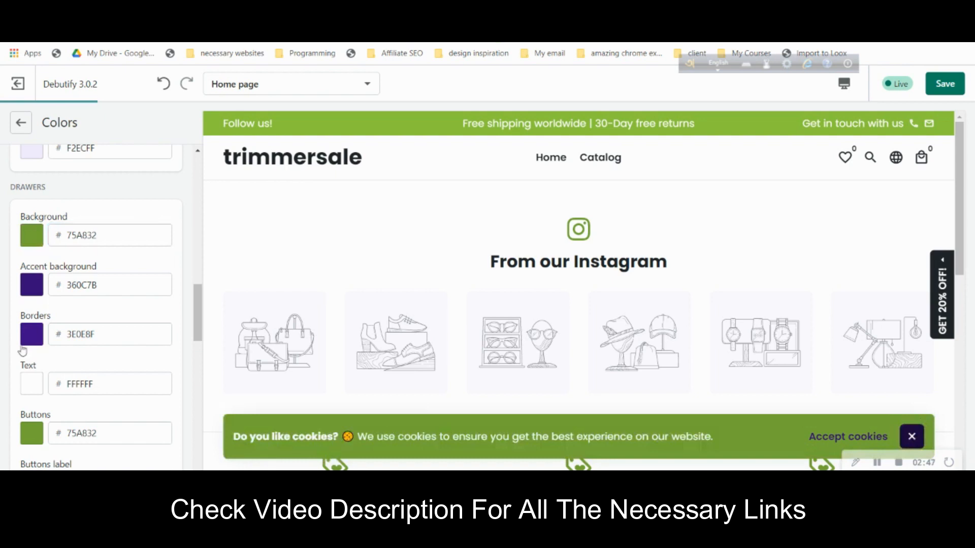
- Make the drawers accent background black, leaving the drawers borders colour unchanged
click(32, 289)
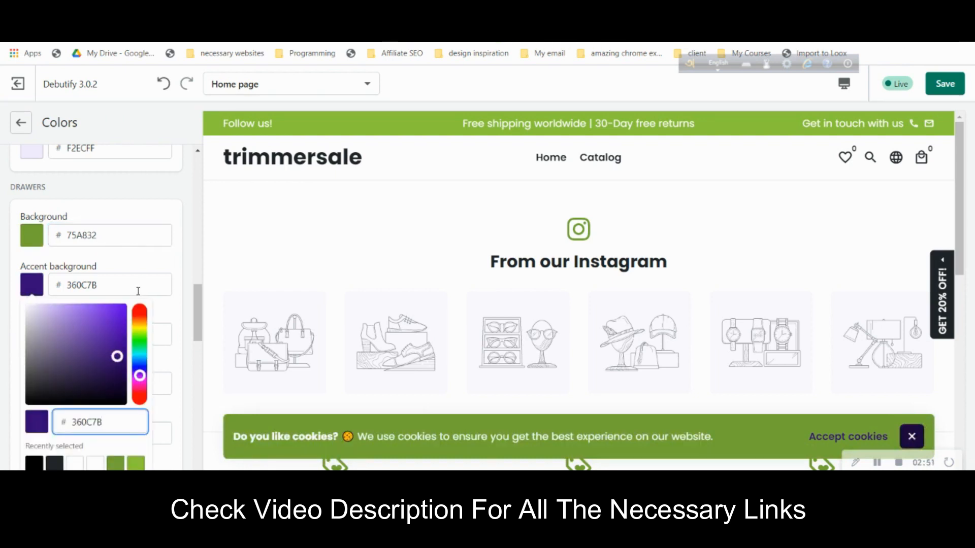
drag(99, 403, 2, 424)
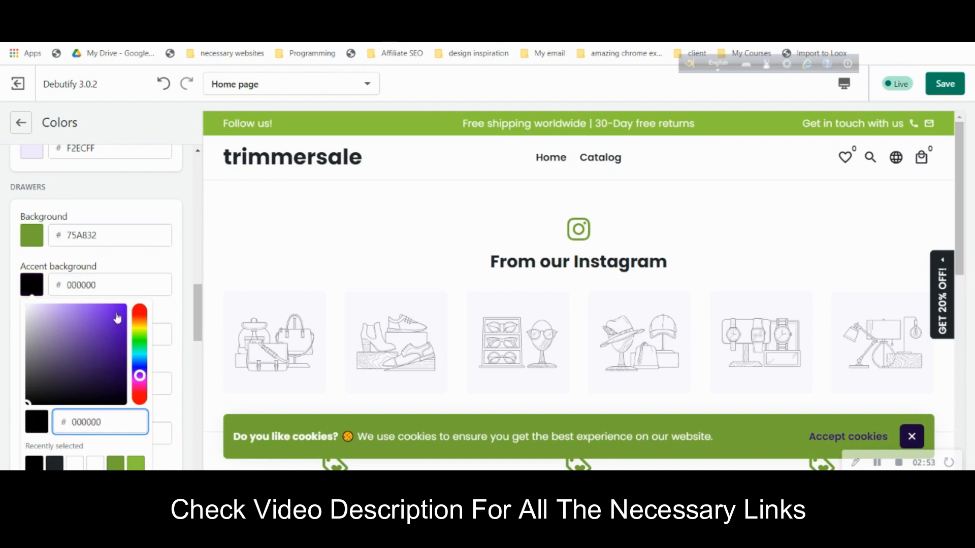
click(154, 276)
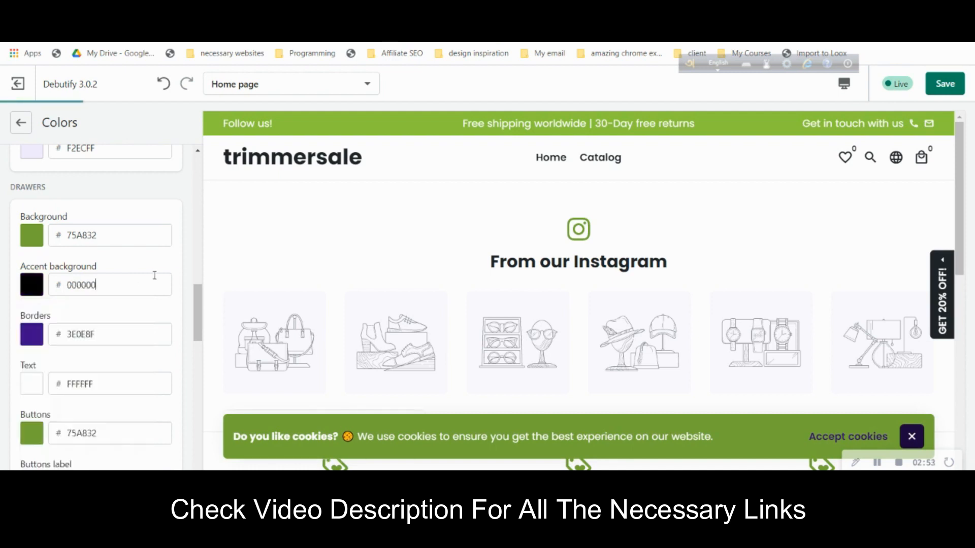
click(33, 336)
click(155, 314)
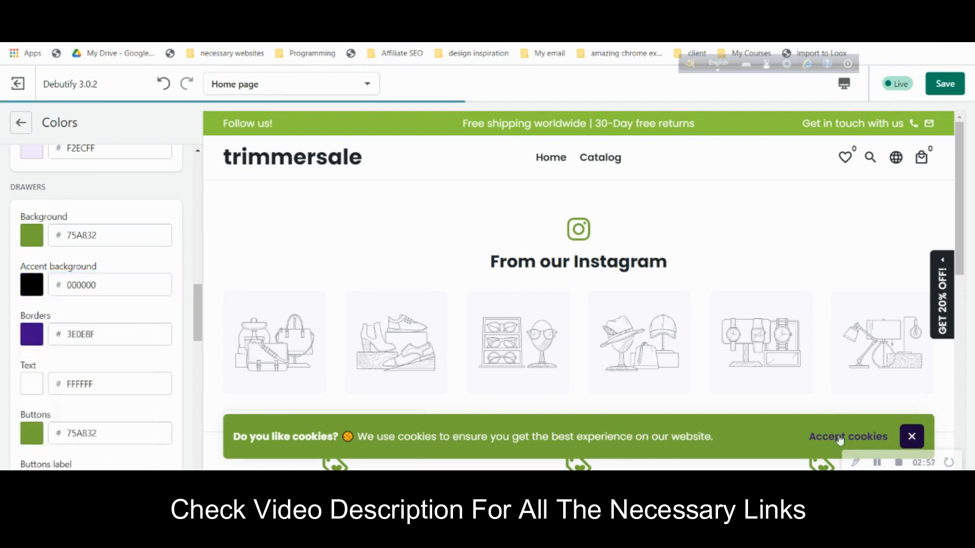
scroll(837, 437, down, 1)
scroll(837, 437, down, 1)
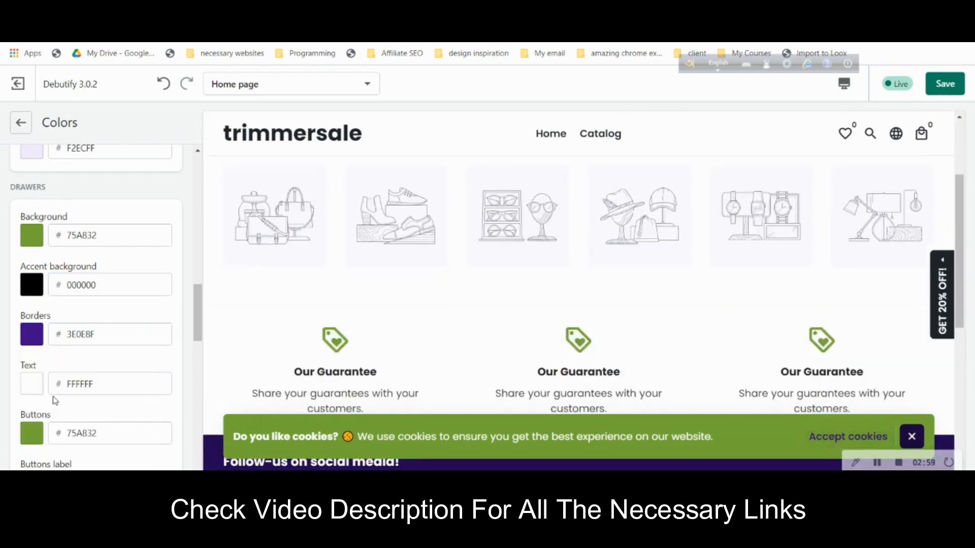
scroll(55, 400, down, 2)
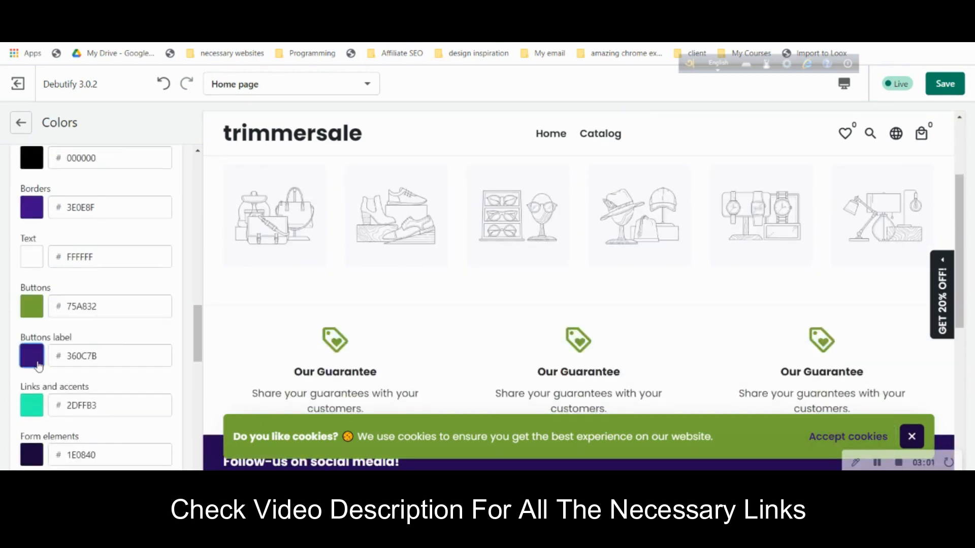
- Set the drawers button labels and form elements colours to black 000000
click(32, 356)
click(43, 454)
click(162, 317)
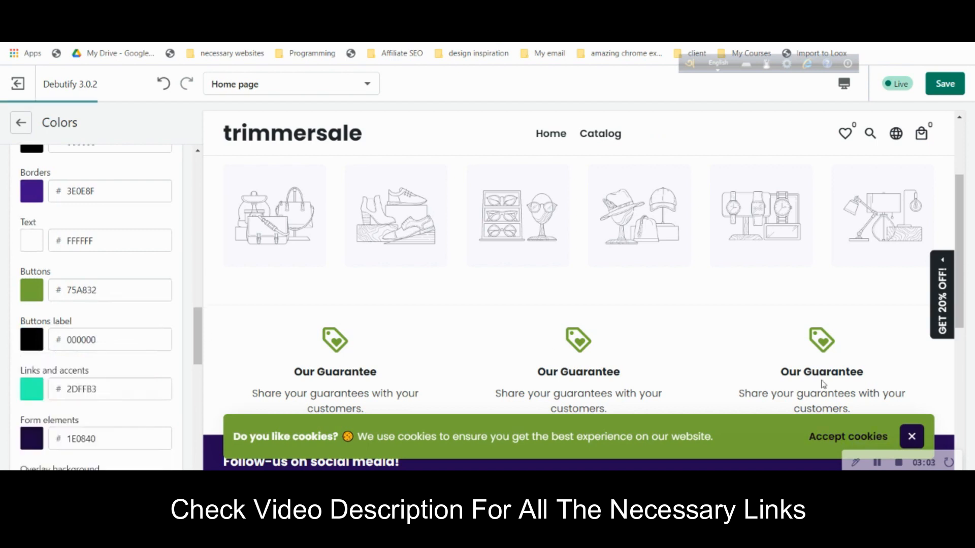
scroll(111, 421, down, 1)
scroll(112, 421, down, 2)
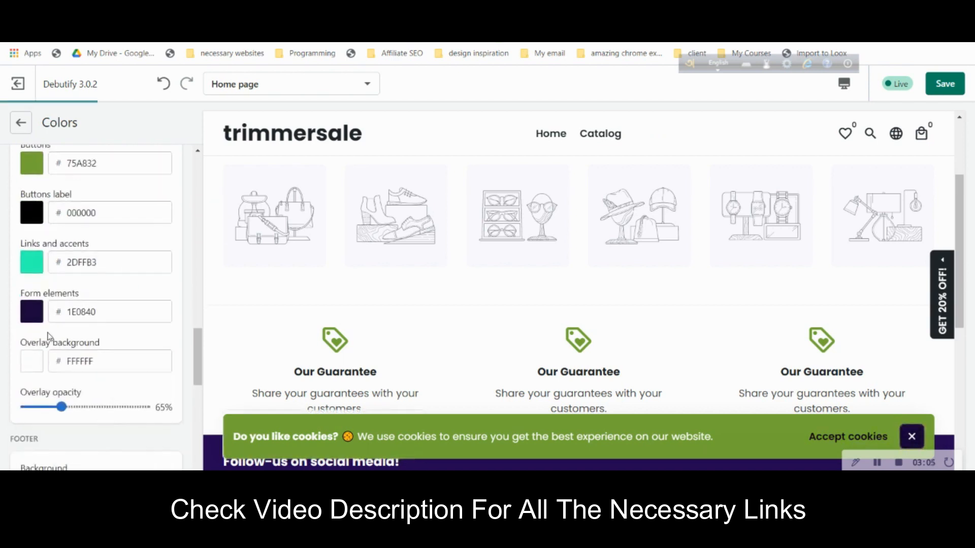
click(32, 311)
click(27, 429)
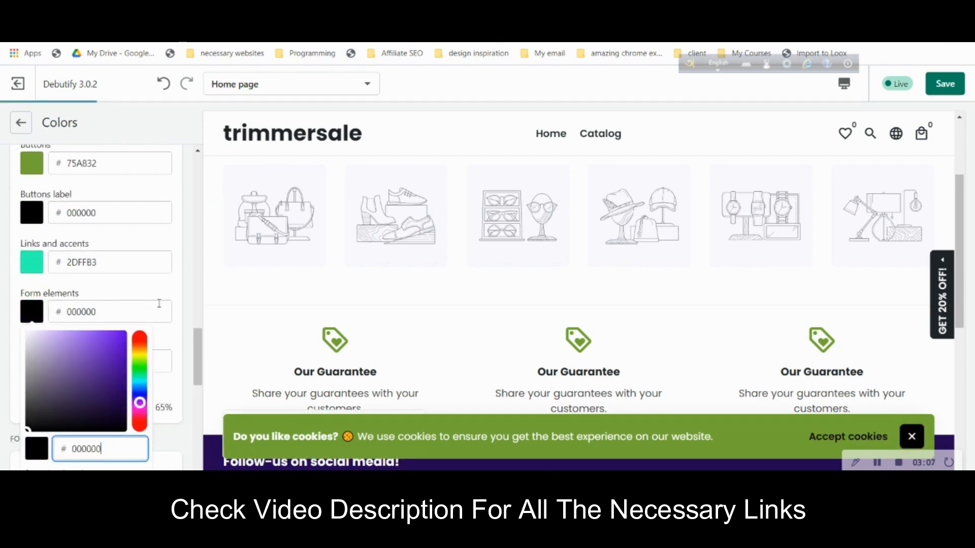
click(164, 293)
scroll(175, 396, down, 3)
- Set the footer background colour to black 000000
scroll(176, 396, down, 3)
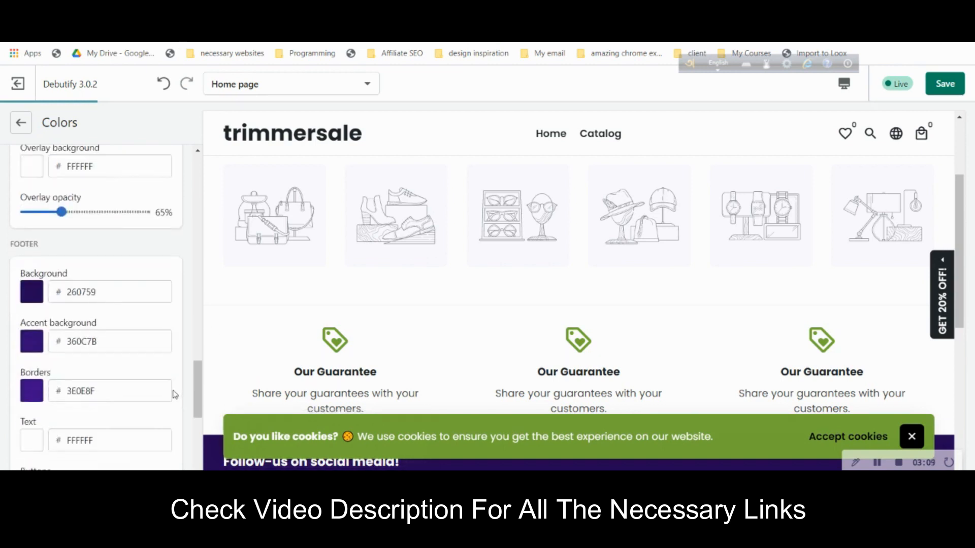
scroll(273, 327, down, 5)
scroll(272, 327, up, 5)
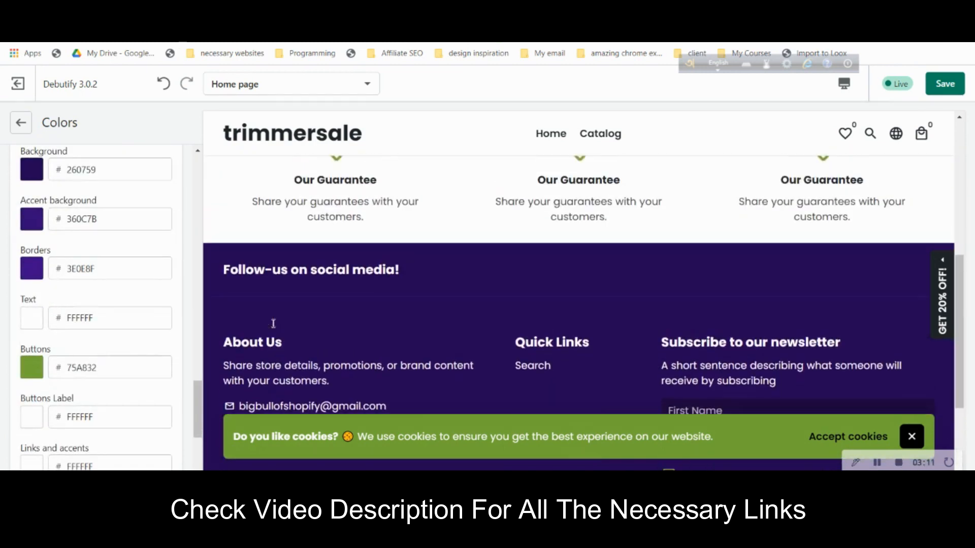
scroll(396, 322, down, 5)
scroll(396, 322, up, 1)
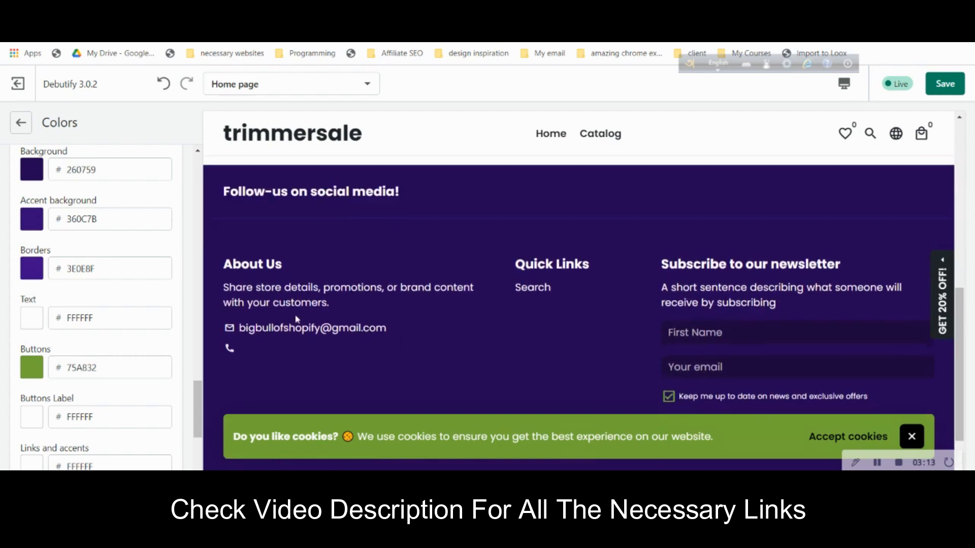
scroll(66, 281, up, 2)
click(30, 295)
click(63, 354)
drag(56, 380, 13, 434)
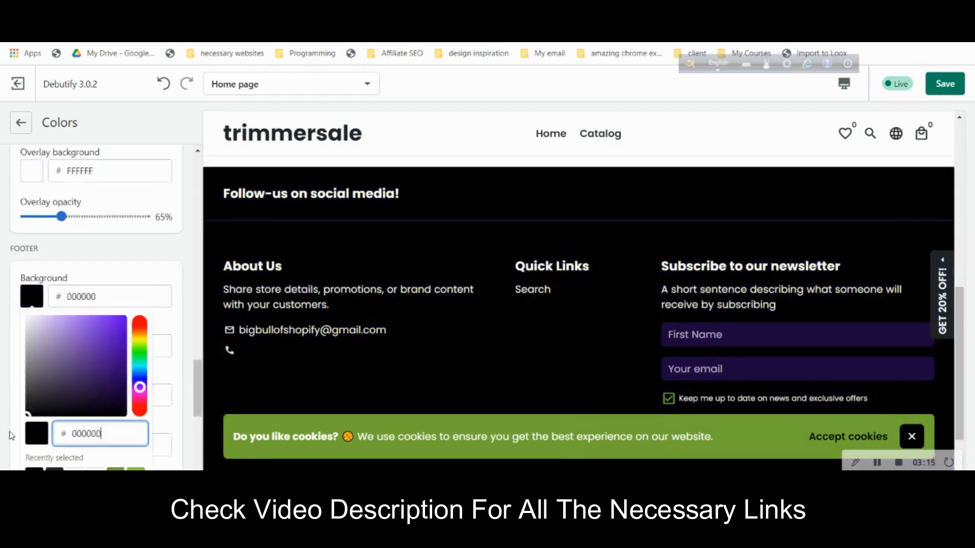
click(175, 278)
- Set the footer borders to black 000000 and check the footer in the preview
scroll(102, 305, down, 1)
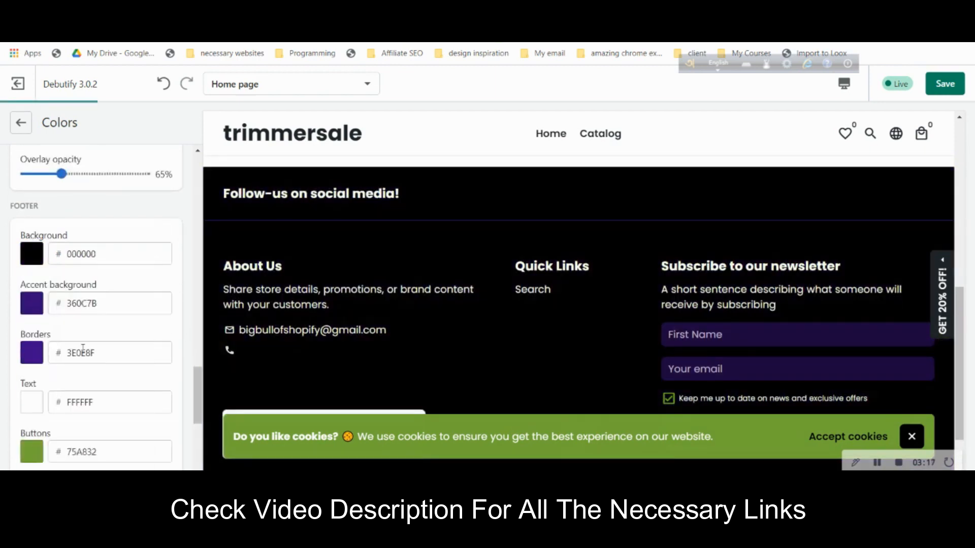
click(24, 336)
drag(63, 369, 25, 451)
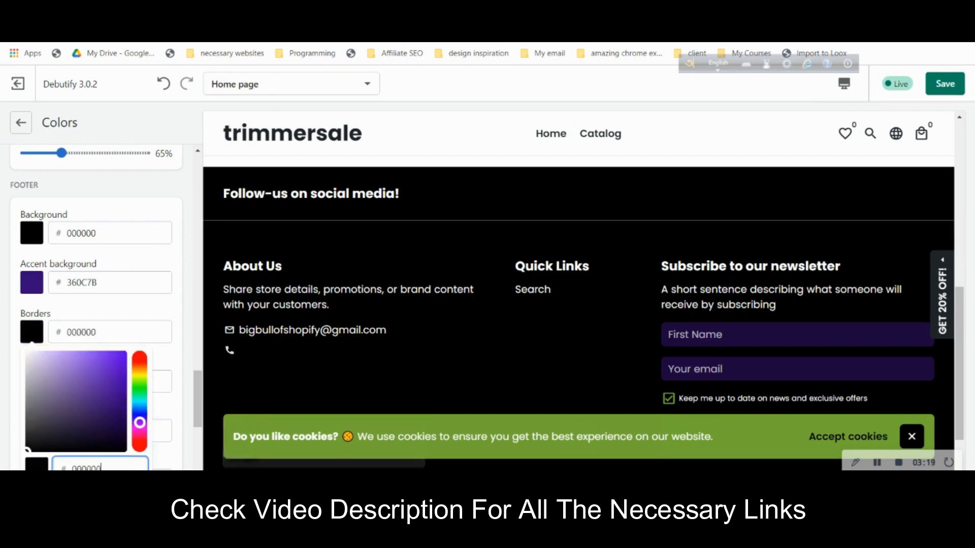
click(154, 307)
scroll(163, 318, down, 3)
scroll(675, 309, down, 1)
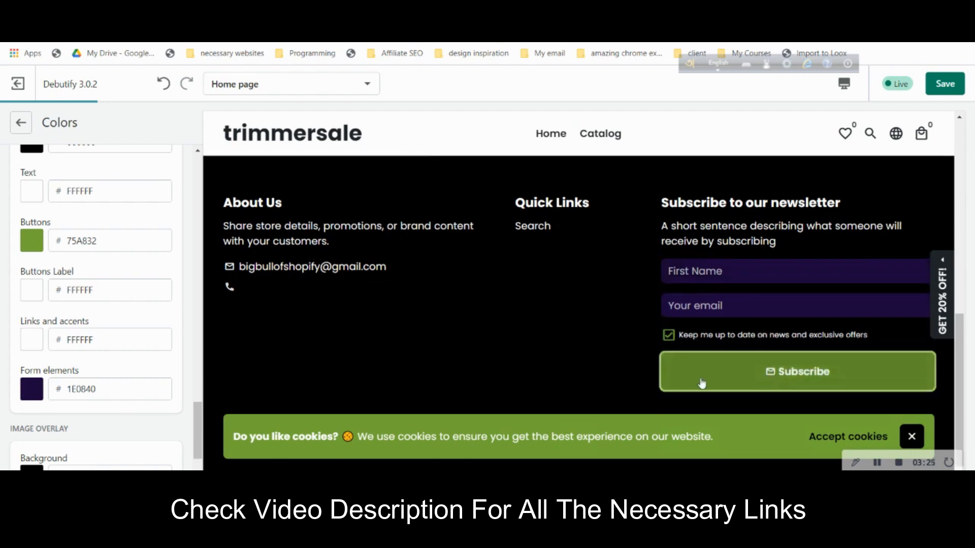
scroll(558, 352, up, 4)
scroll(565, 351, down, 3)
scroll(565, 351, up, 6)
scroll(153, 244, down, 6)
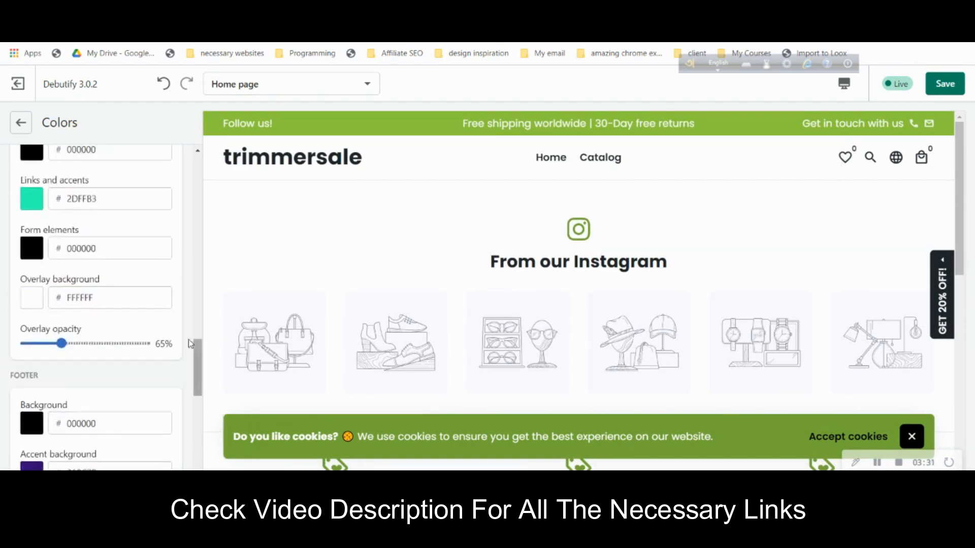
scroll(122, 303, up, 8)
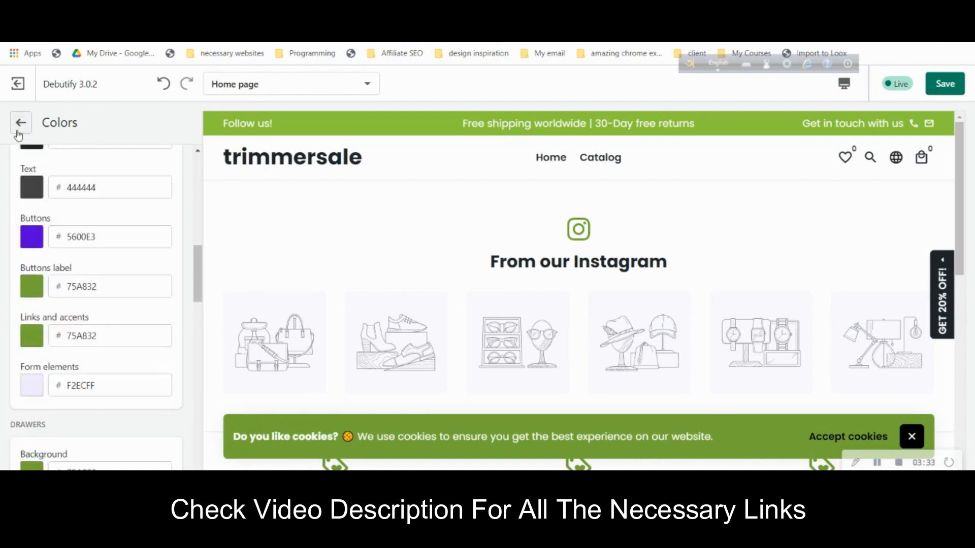
- Leave the Colors settings and review the Advanced theme settings
click(20, 123)
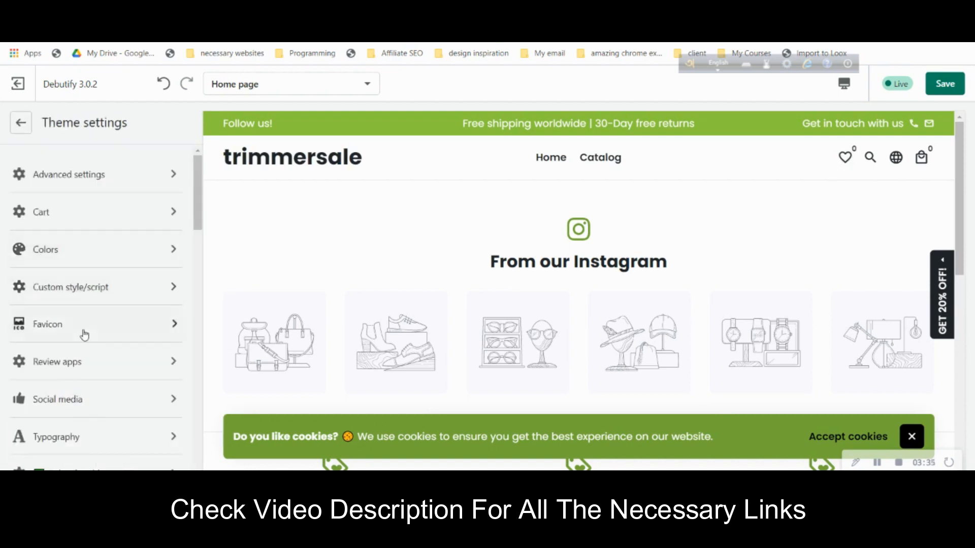
scroll(117, 237, down, 1)
scroll(118, 238, down, 8)
scroll(119, 238, up, 6)
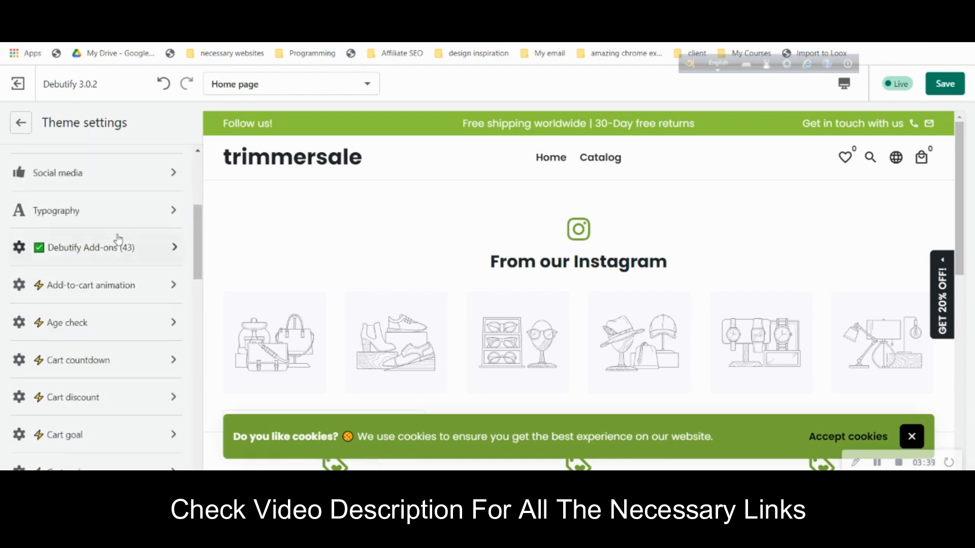
scroll(117, 239, up, 4)
click(127, 184)
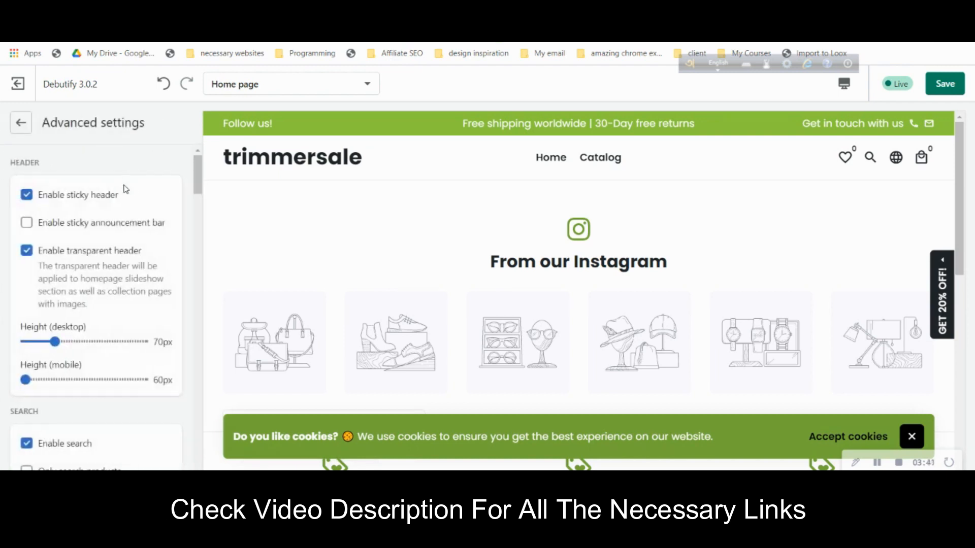
scroll(143, 242, down, 6)
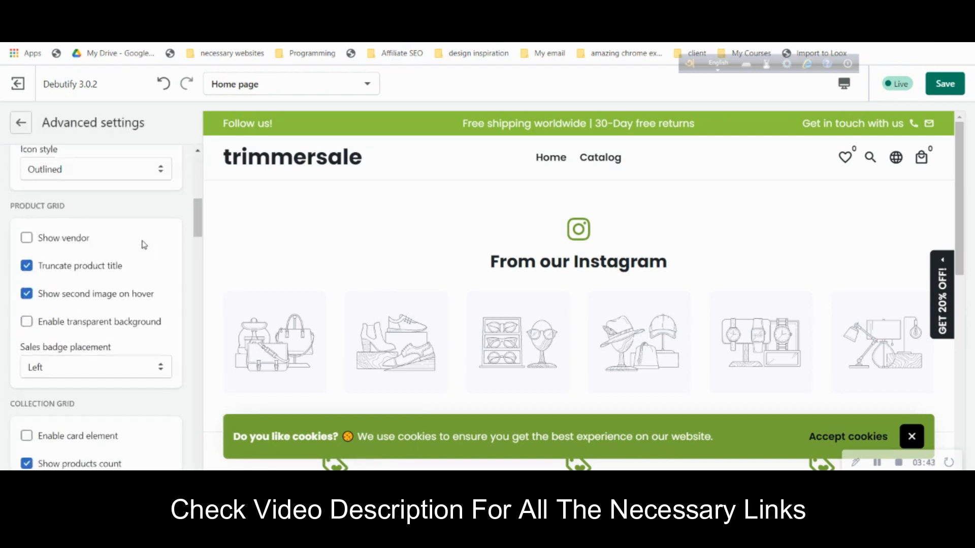
scroll(144, 245, down, 8)
scroll(137, 238, down, 3)
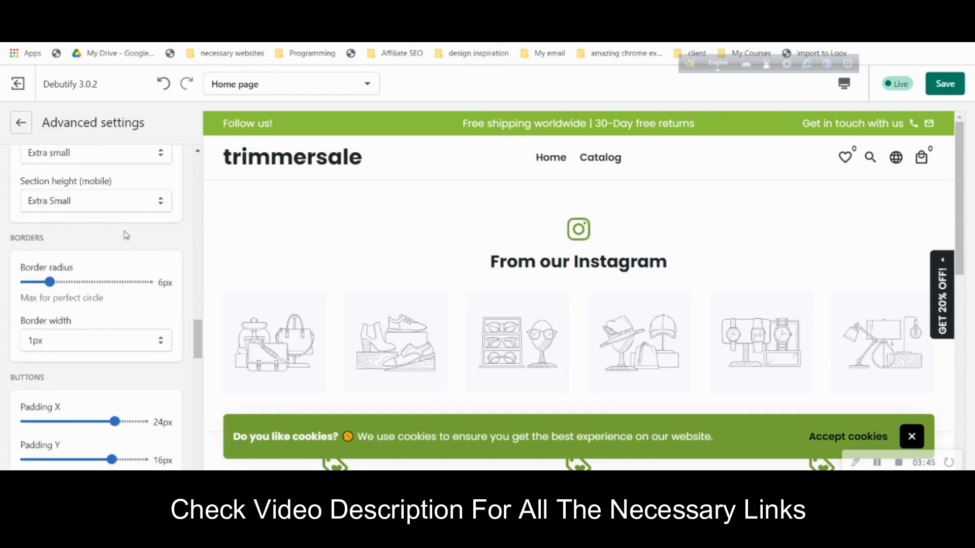
click(21, 128)
- Review the Typography settings (Poppins, 34px headings) and return to the theme settings list
scroll(92, 268, down, 6)
scroll(93, 269, up, 4)
scroll(93, 269, up, 4)
scroll(87, 254, down, 5)
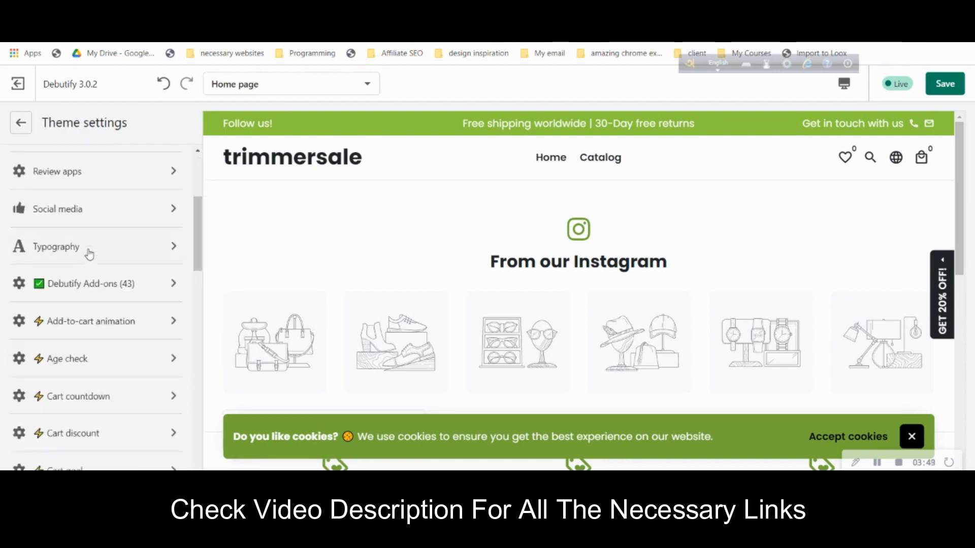
click(97, 260)
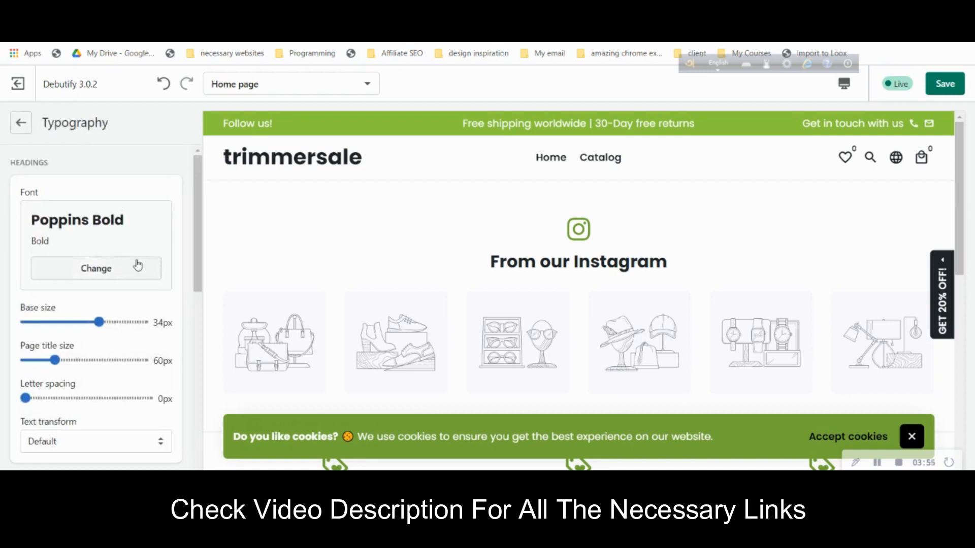
scroll(138, 264, down, 5)
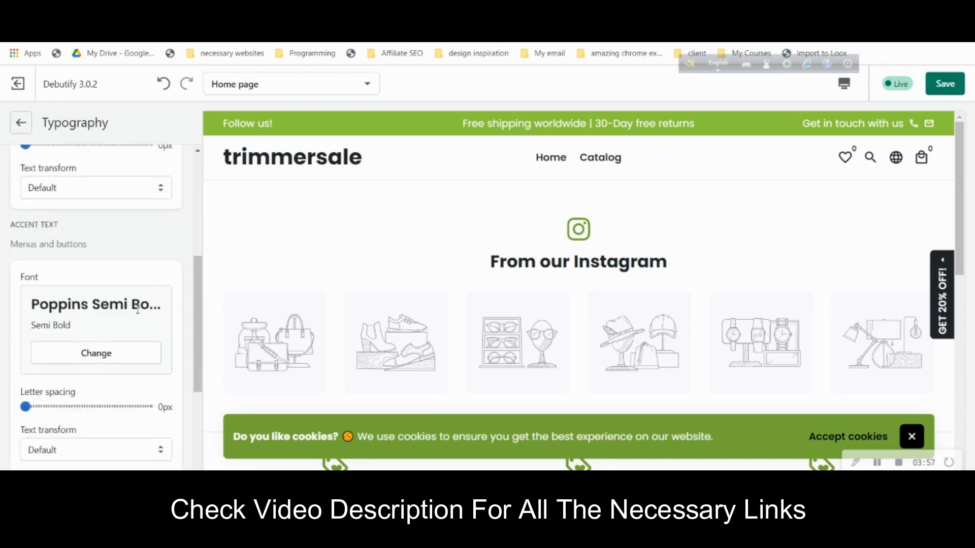
scroll(137, 310, down, 4)
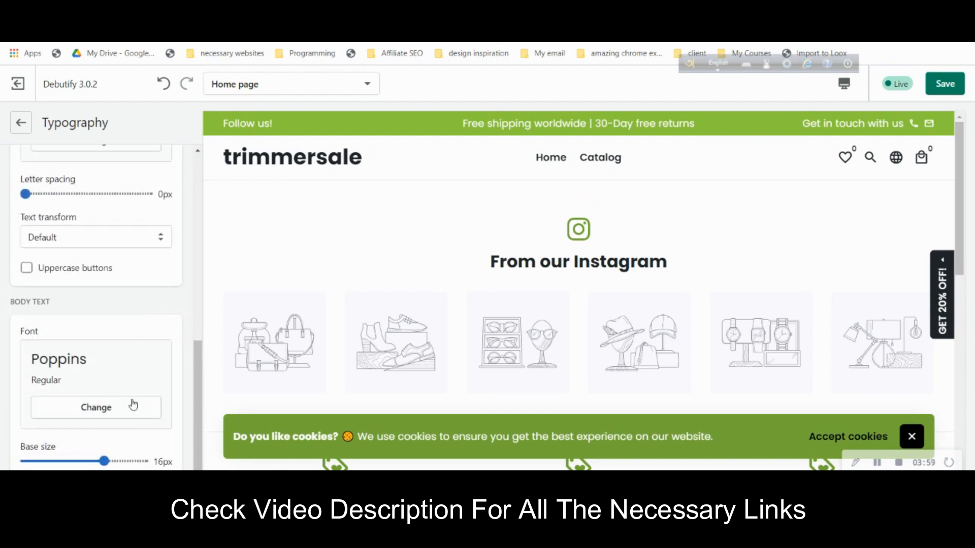
scroll(96, 330, up, 9)
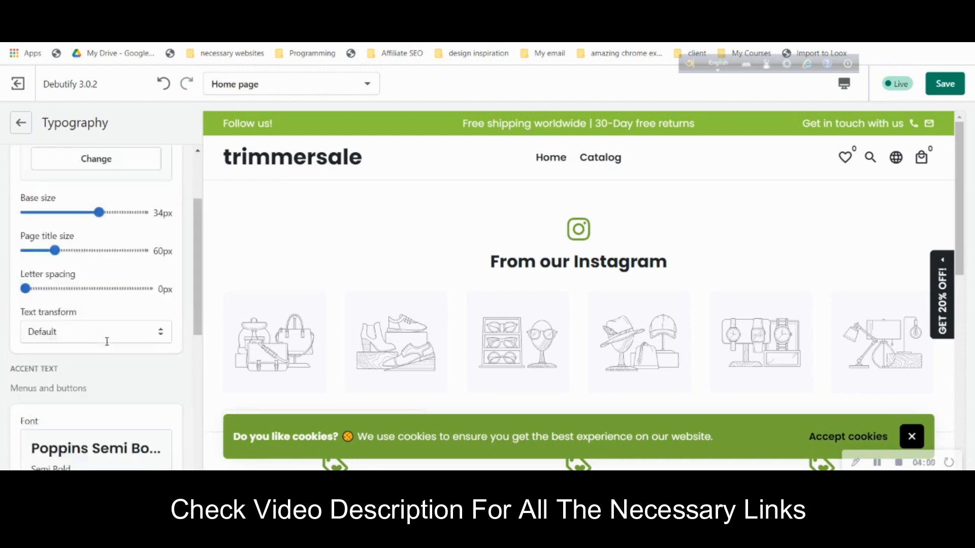
click(20, 127)
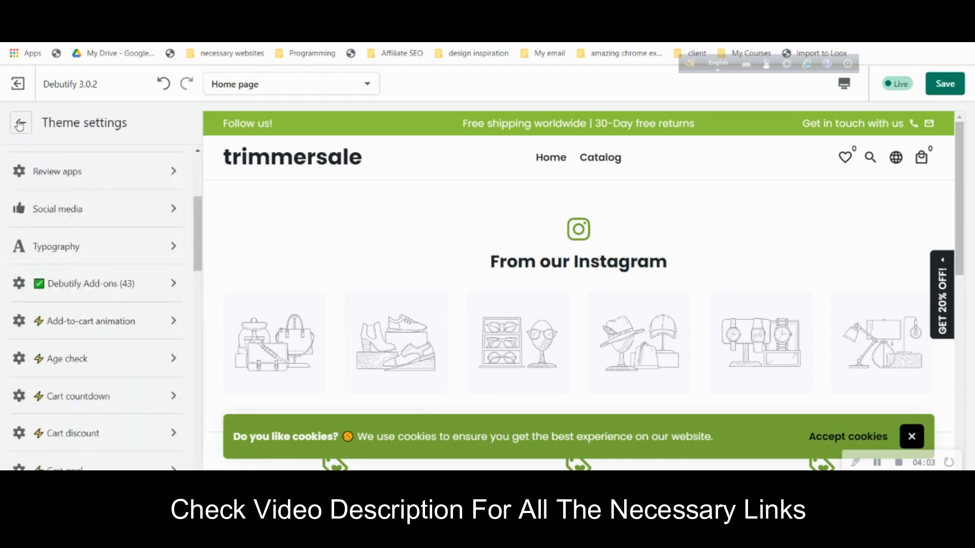
scroll(64, 167, up, 4)
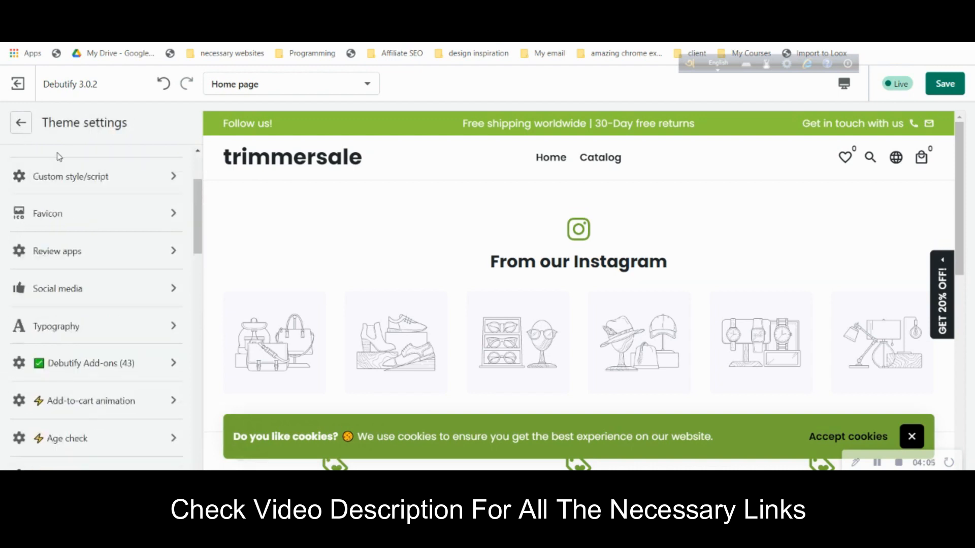
- Open the announcement bar settings and hide its social media, email and phone entries
click(28, 131)
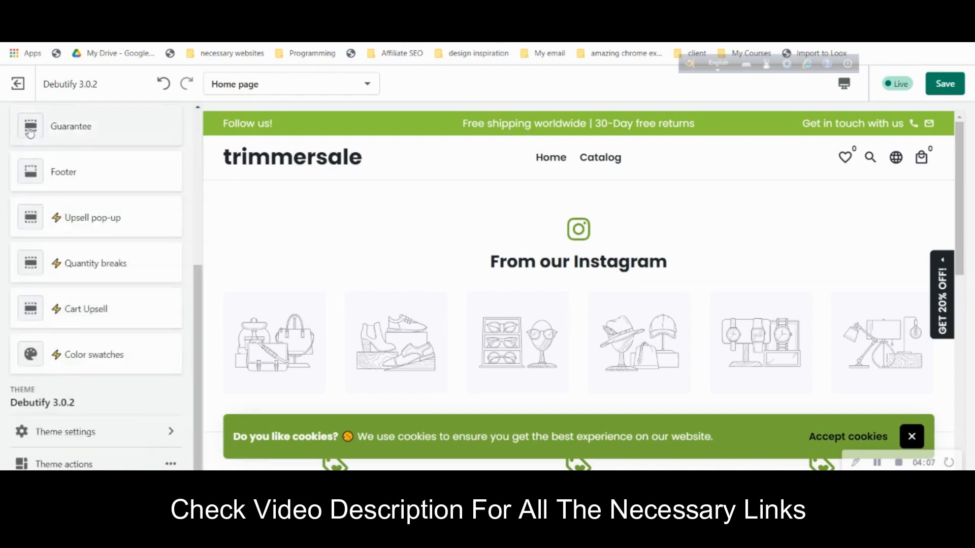
scroll(76, 173, up, 5)
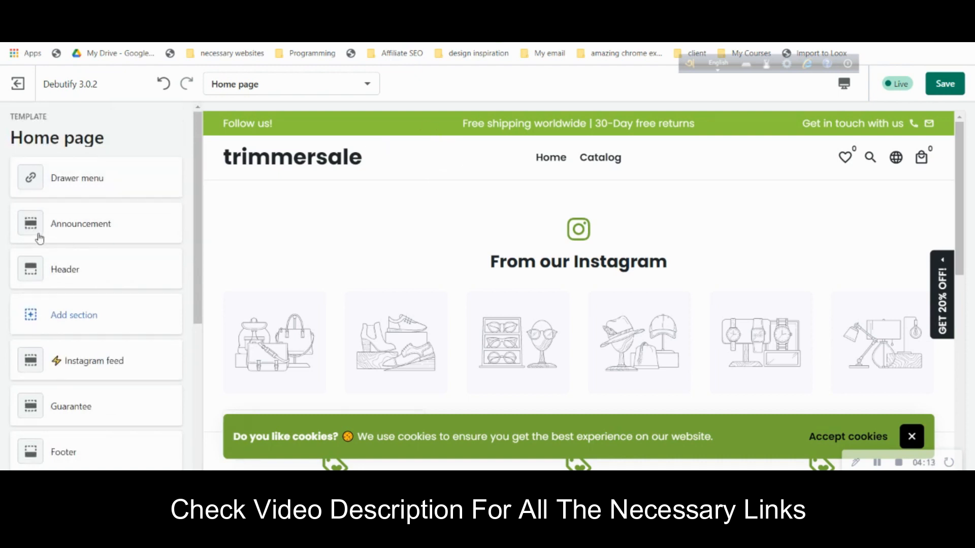
click(80, 224)
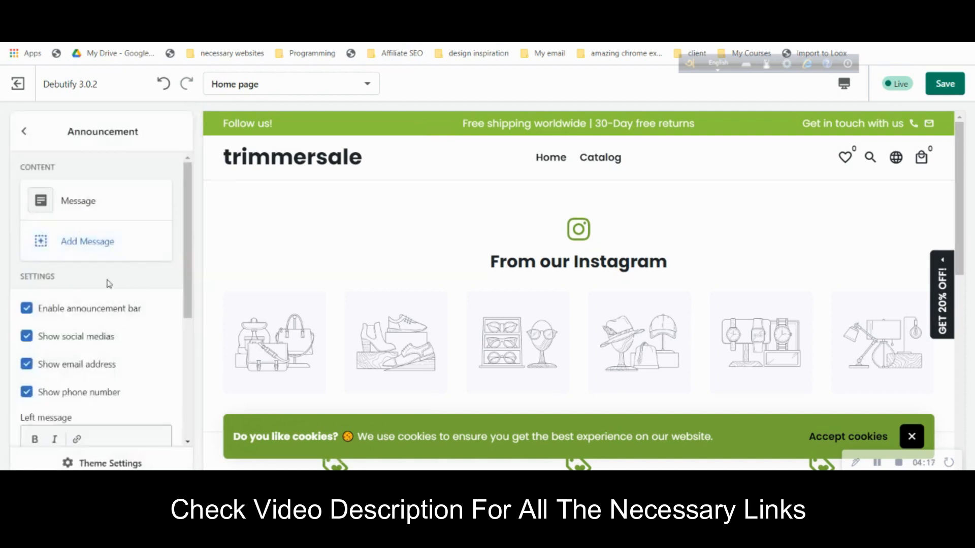
scroll(108, 284, down, 2)
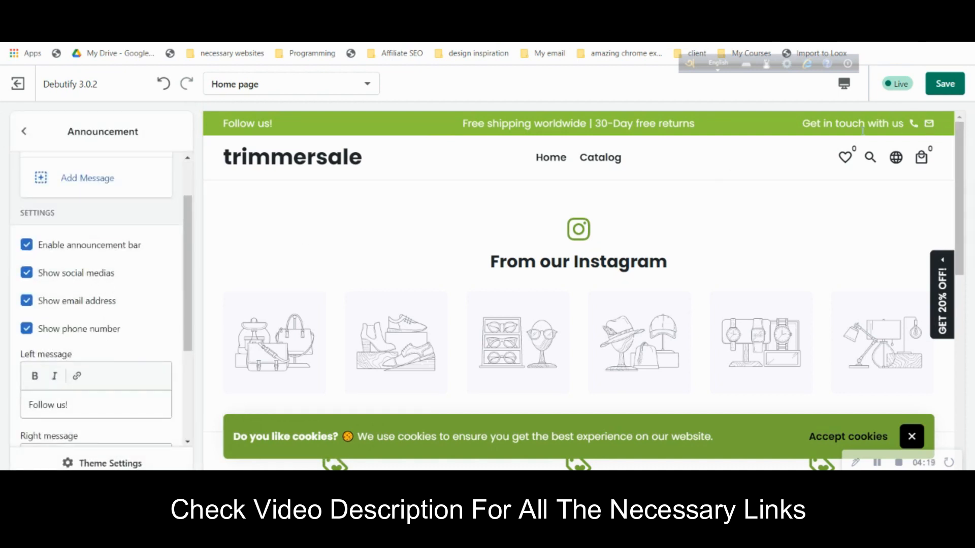
click(78, 276)
click(80, 304)
click(91, 331)
- Clear the 'Follow us!' left message and the 'Get in touch with us' right message
click(106, 405)
key(ctrl+a)
key(BackSpace)
scroll(108, 409, down, 3)
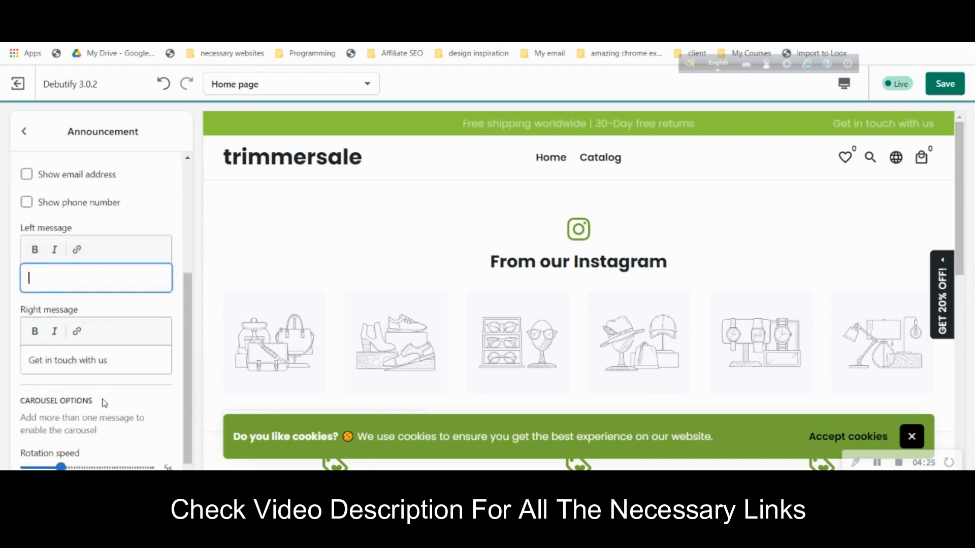
click(111, 358)
key(ctrl+a)
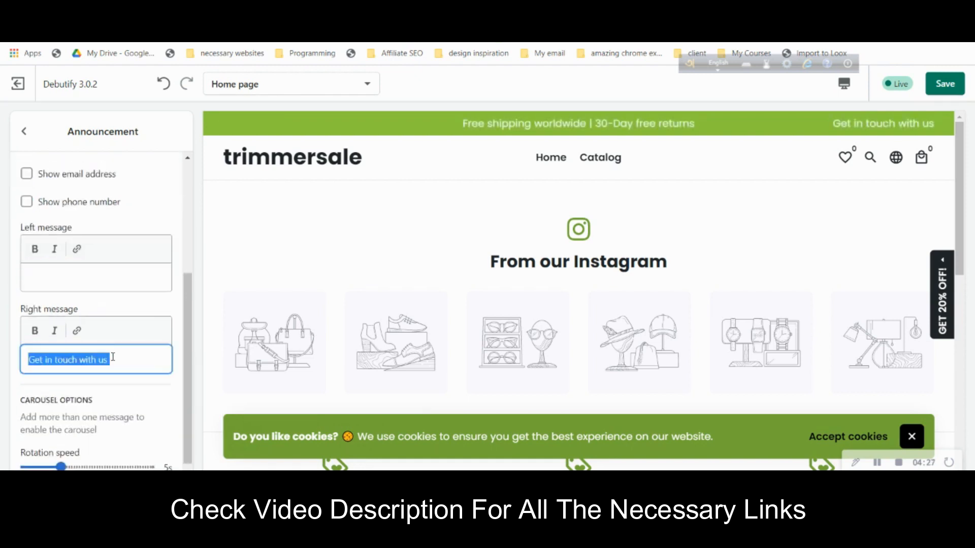
key(BackSpace)
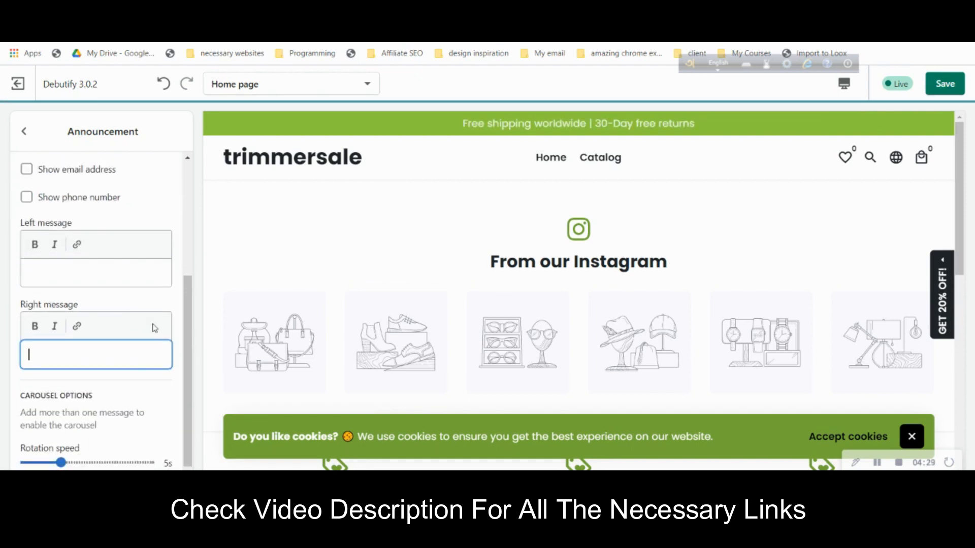
scroll(154, 328, up, 4)
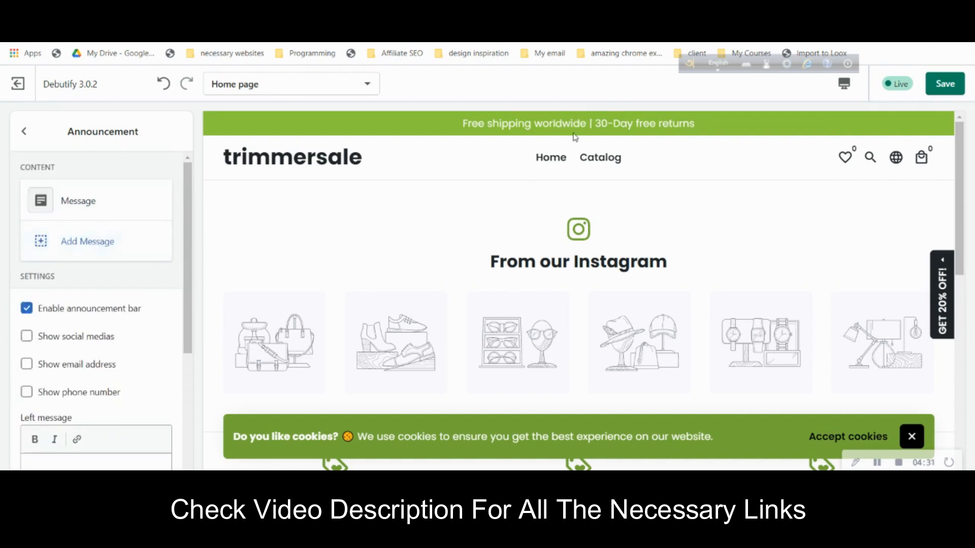
- Add a second announcement message, then remove the duplicate so only one message remains
click(96, 250)
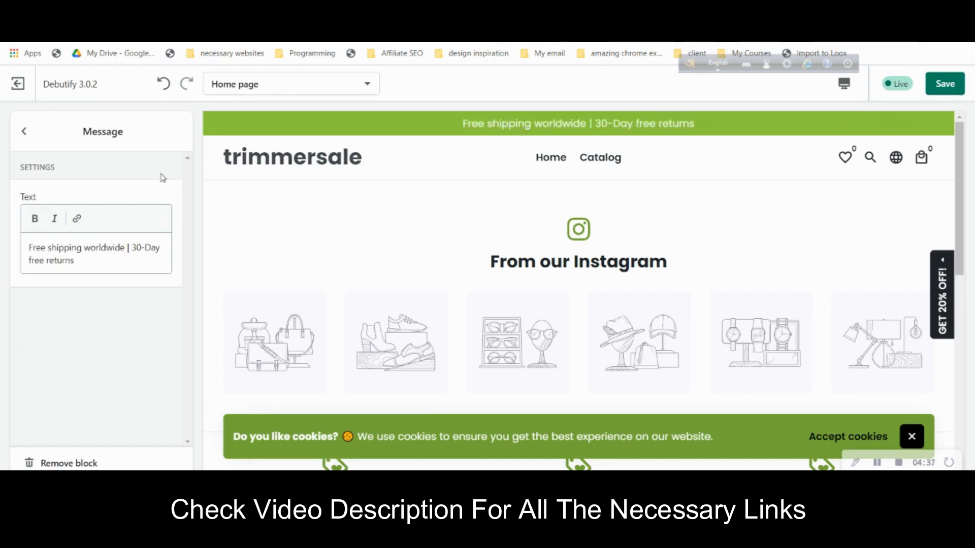
click(24, 131)
click(76, 248)
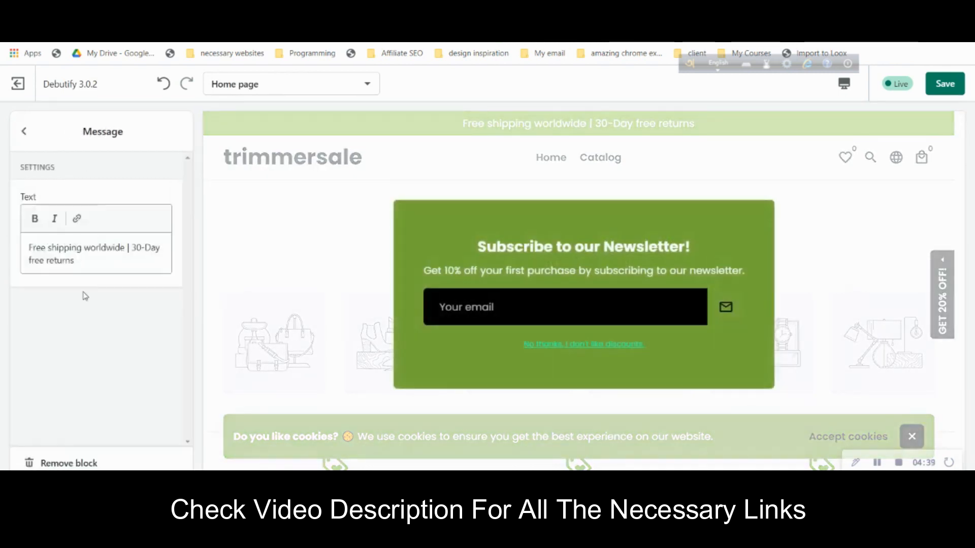
click(66, 463)
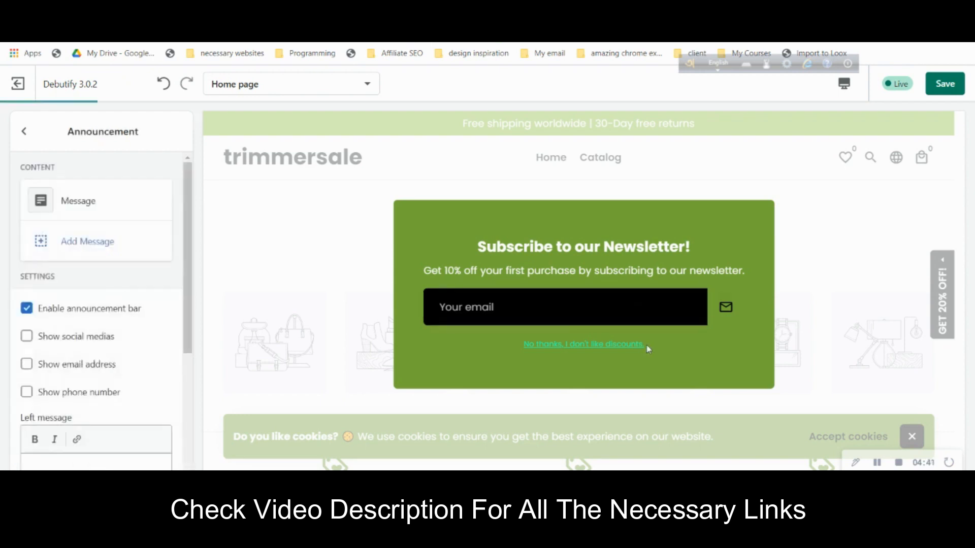
click(627, 346)
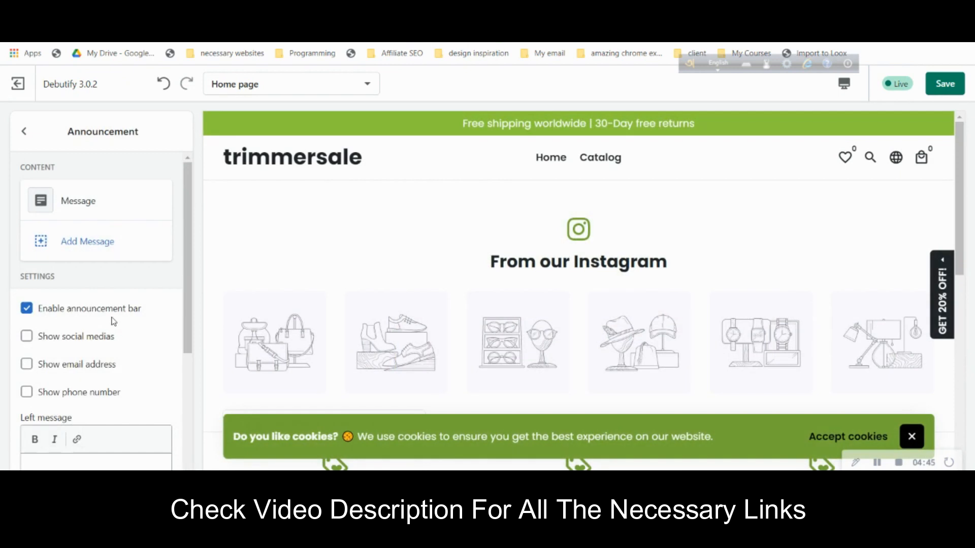
scroll(114, 321, down, 4)
scroll(112, 320, up, 4)
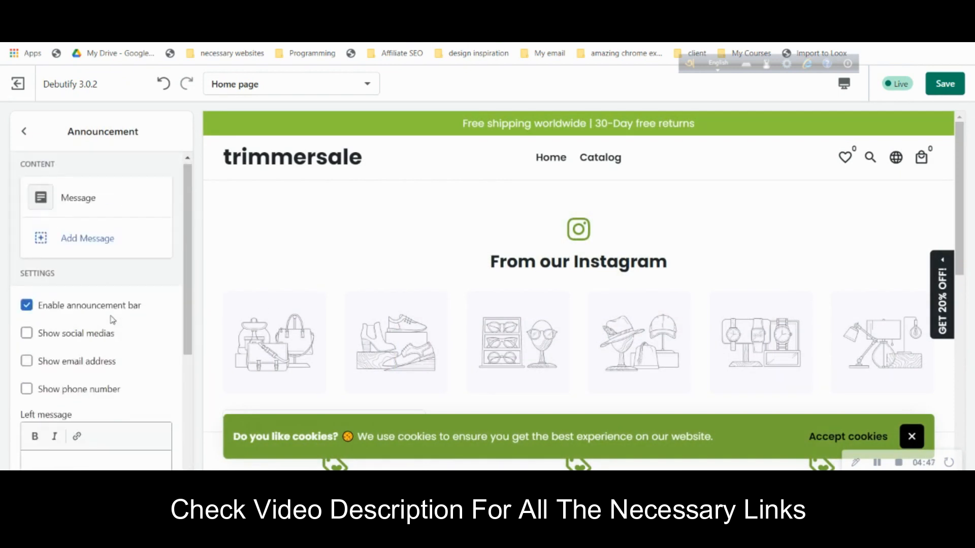
- Test-edit the 'Free shipping worldwide | 30-Day free returns' message, then return to the home page sections list
click(82, 206)
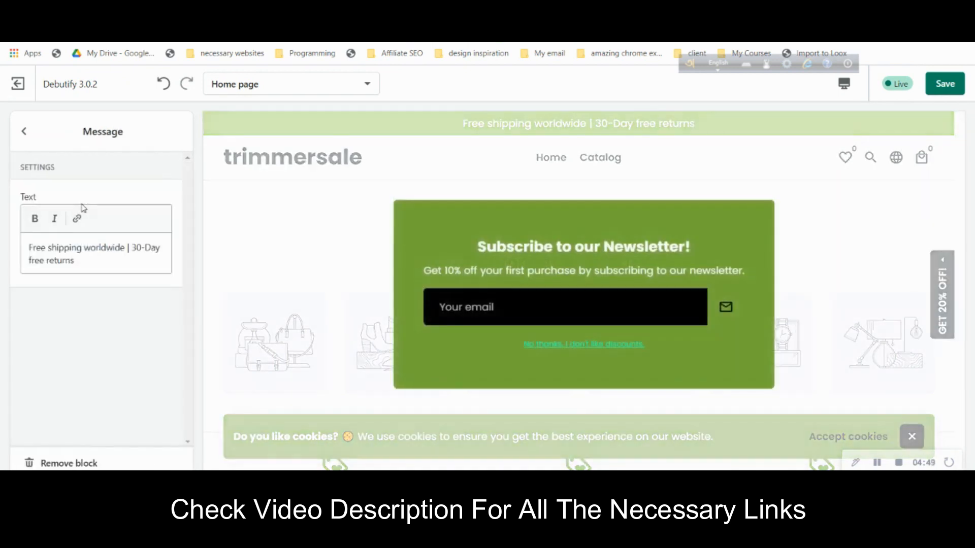
click(99, 248)
text(hhh)
click(607, 347)
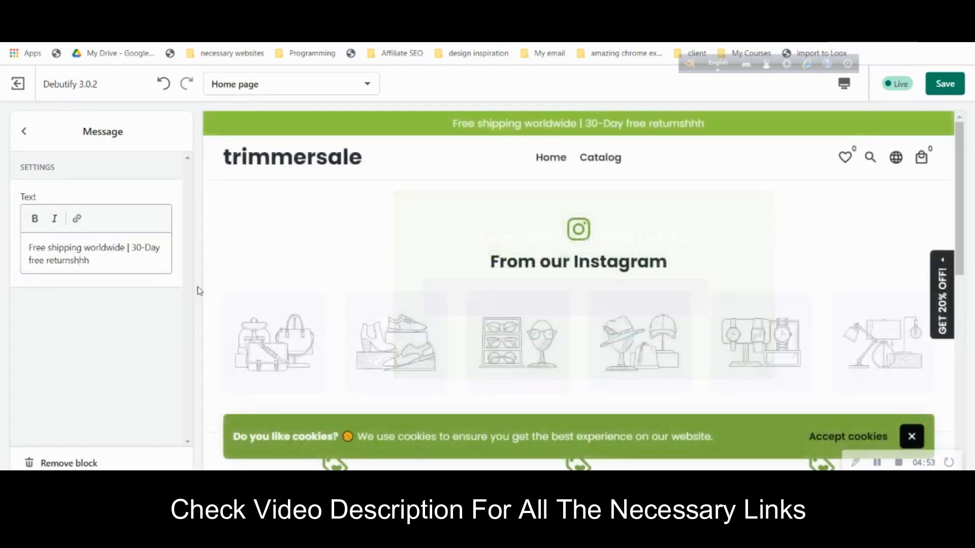
click(126, 258)
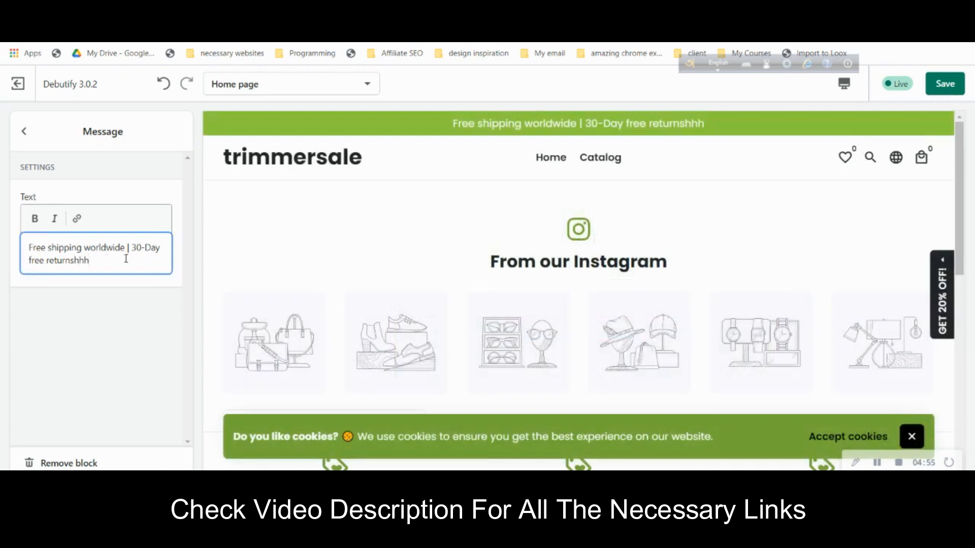
click(24, 131)
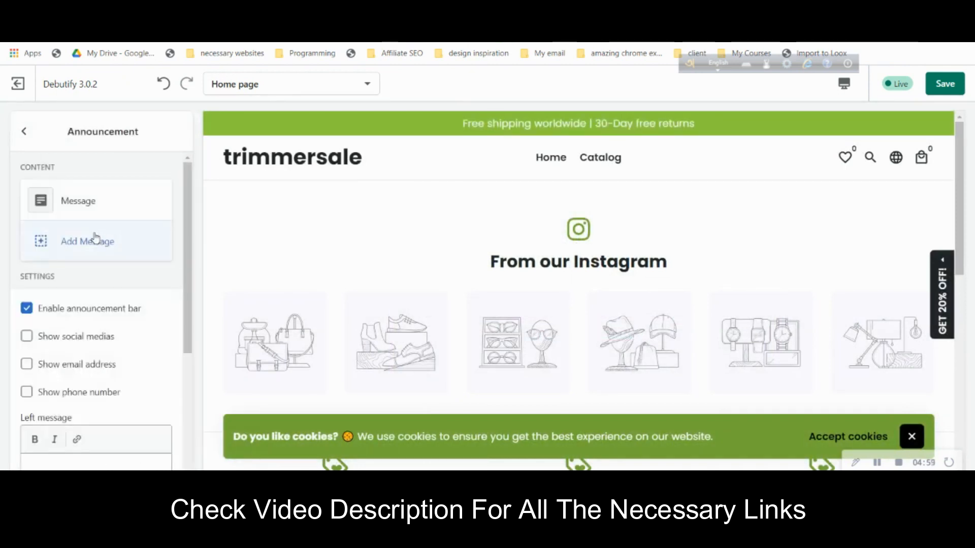
click(24, 131)
scroll(109, 255, down, 3)
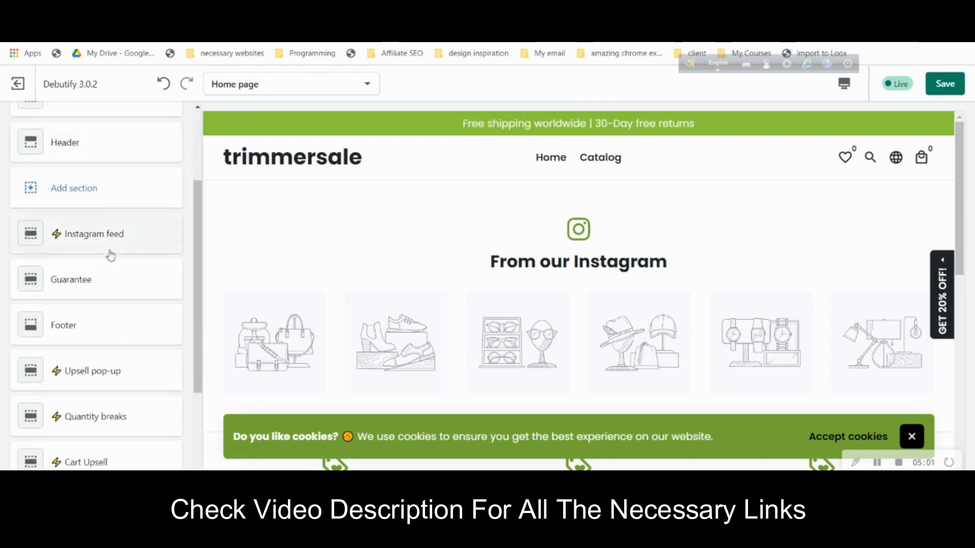
- Uncheck Activate in Theme settings > Newsletter pop-up, then back out to the sections list
scroll(115, 257, down, 3)
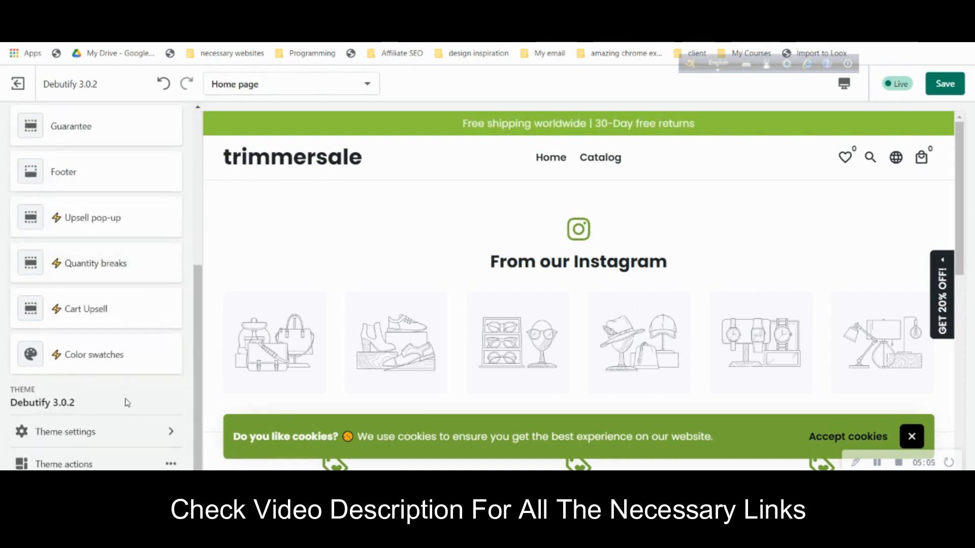
click(120, 433)
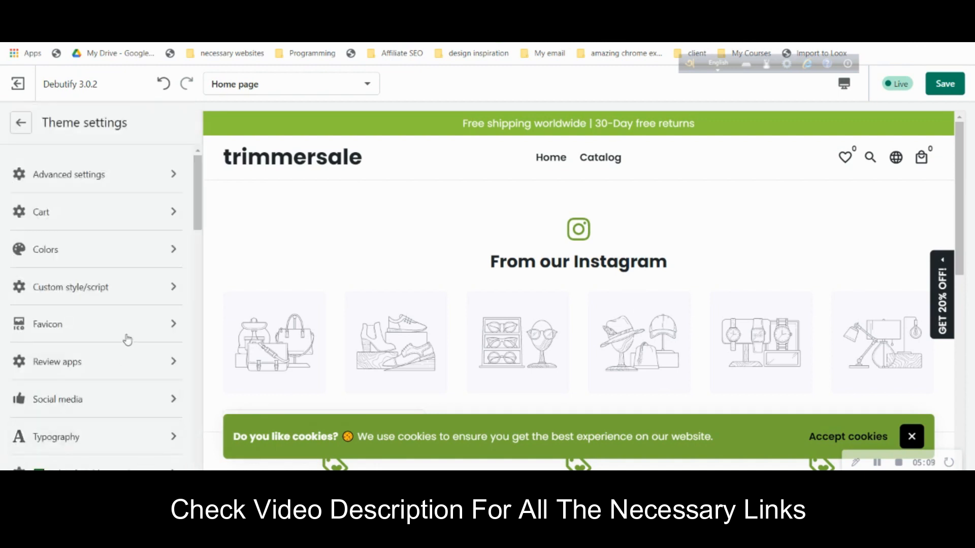
scroll(128, 338, down, 5)
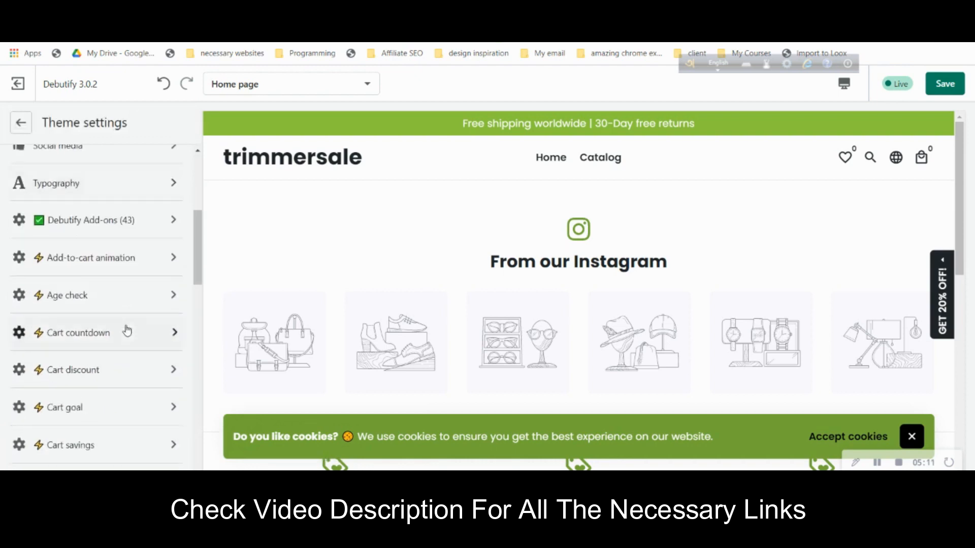
scroll(128, 331, down, 6)
scroll(126, 331, down, 3)
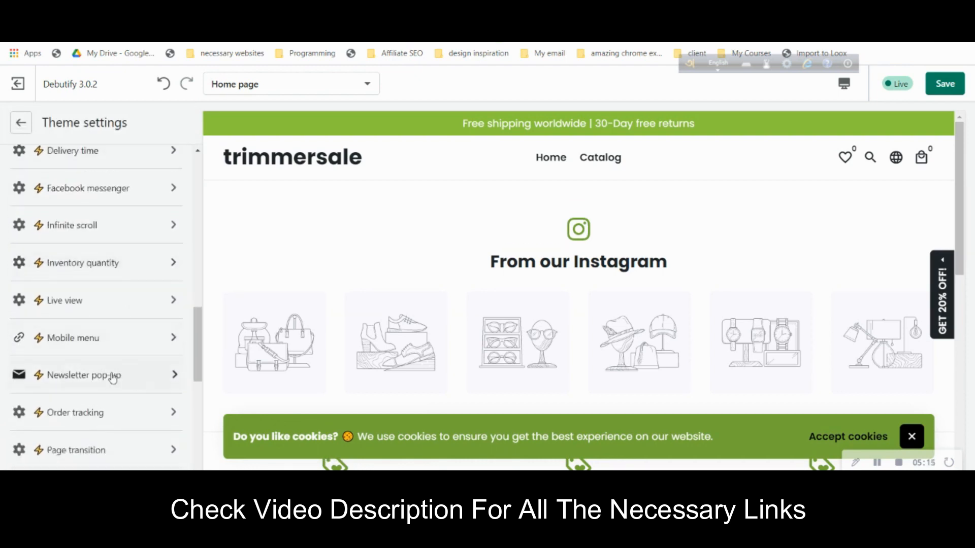
click(113, 377)
click(68, 297)
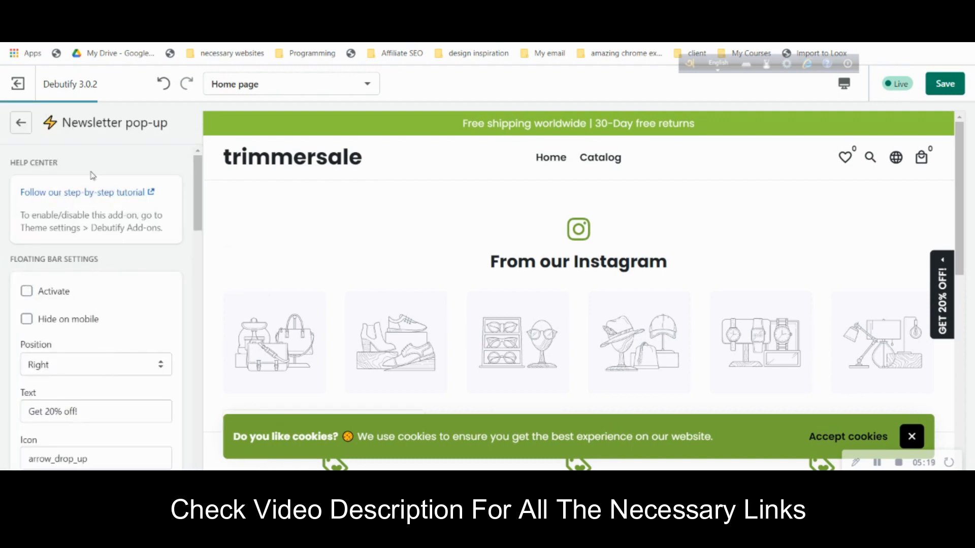
click(27, 127)
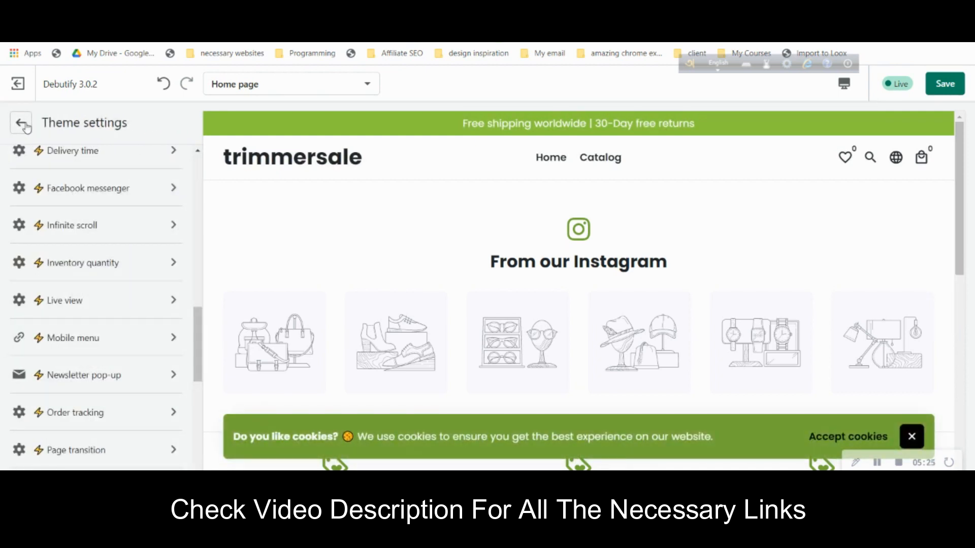
click(21, 124)
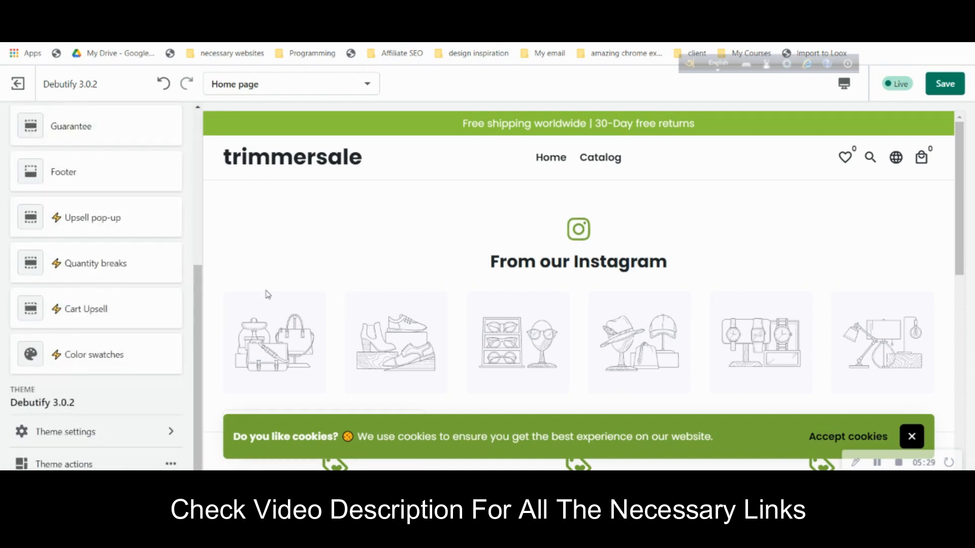
- Reopen Theme settings and browse its list down to the Debutify Add-ons entries
scroll(102, 354, up, 5)
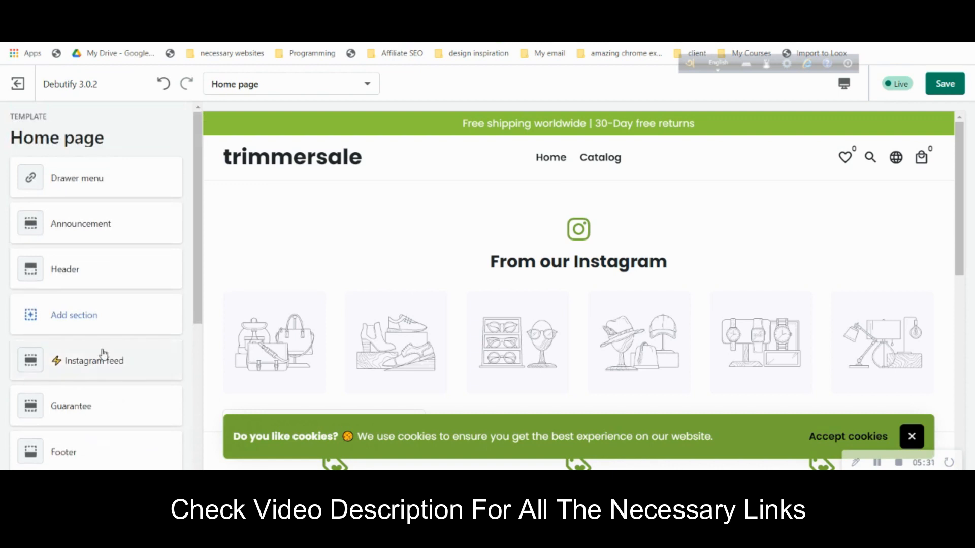
scroll(101, 305, down, 5)
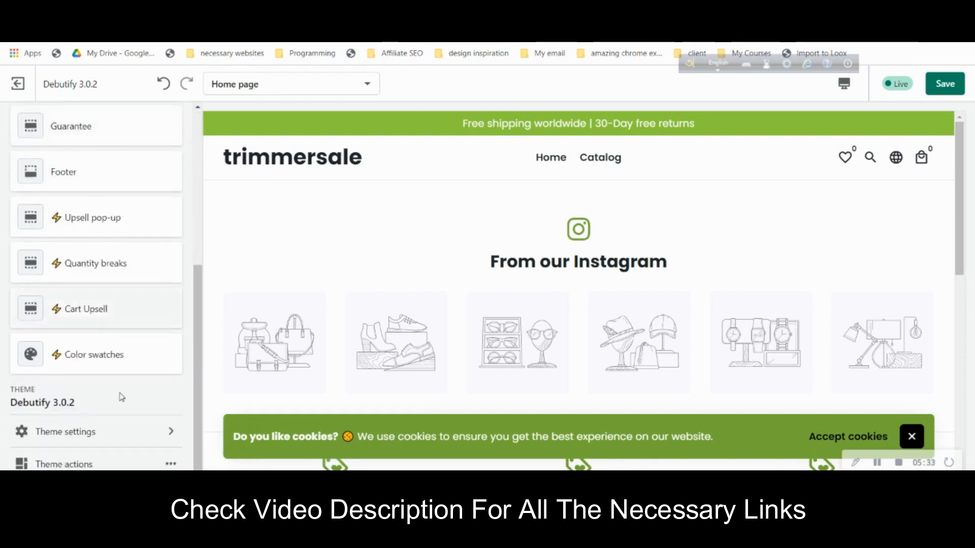
click(135, 441)
scroll(115, 346, down, 5)
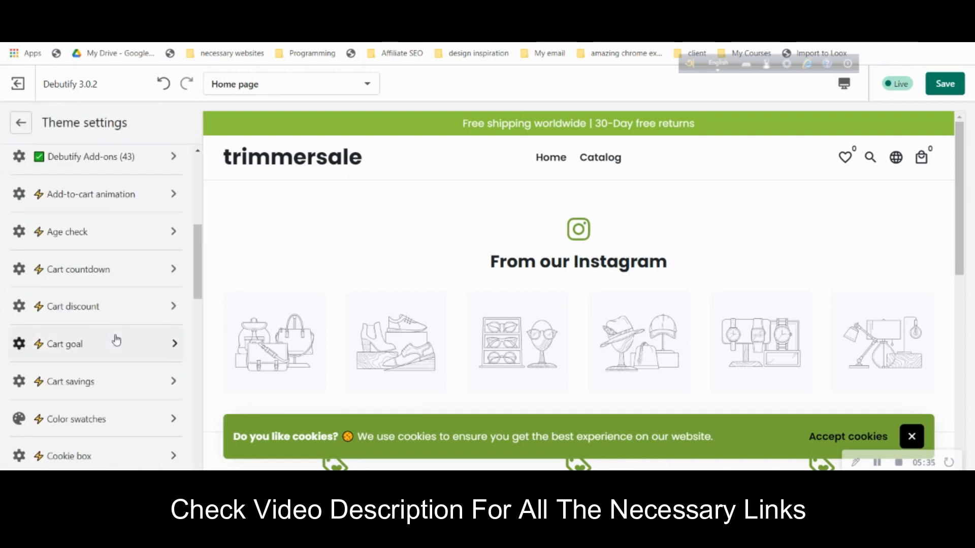
scroll(117, 341, down, 6)
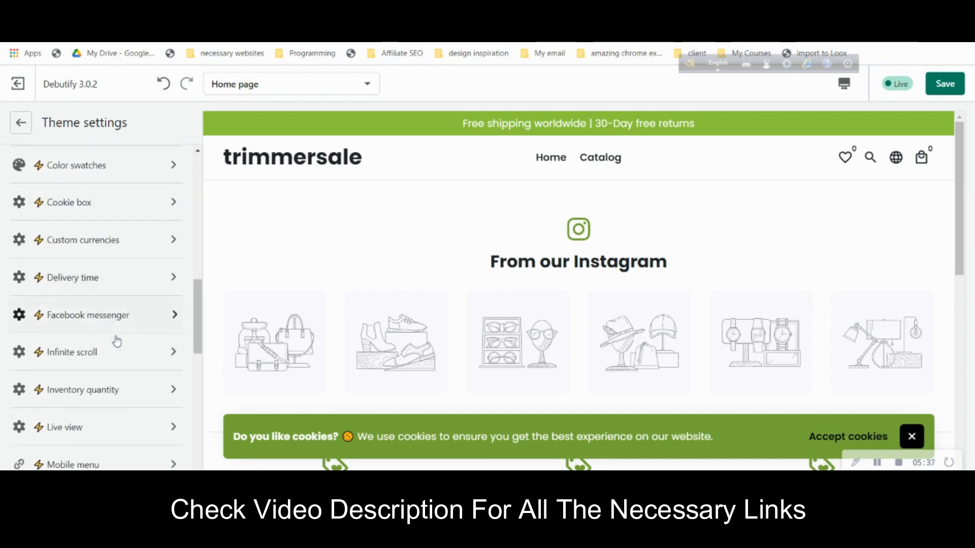
scroll(117, 341, down, 6)
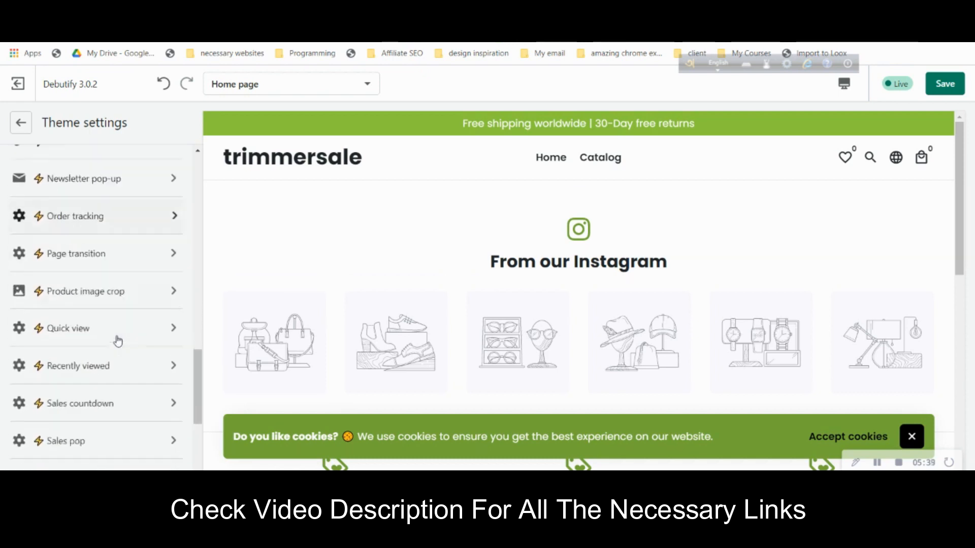
scroll(118, 341, up, 7)
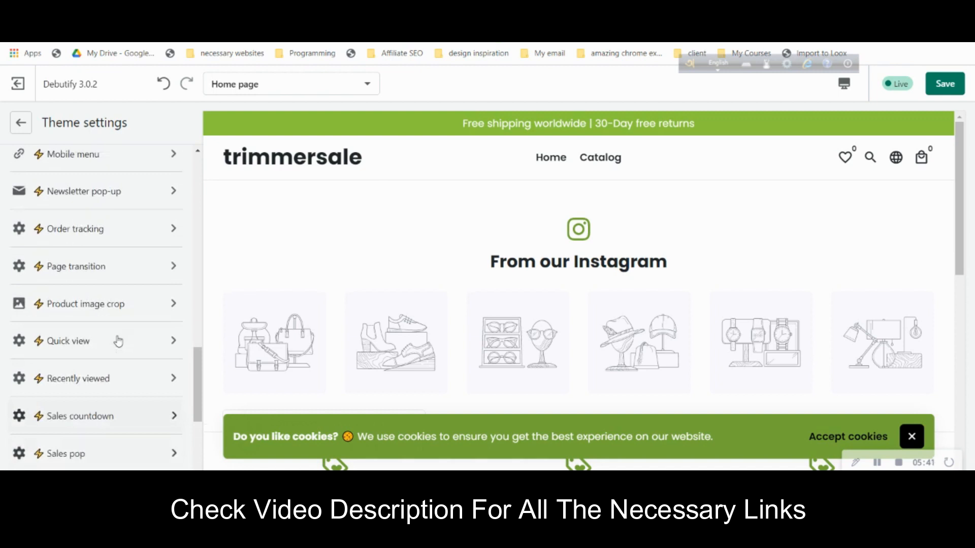
scroll(119, 340, up, 5)
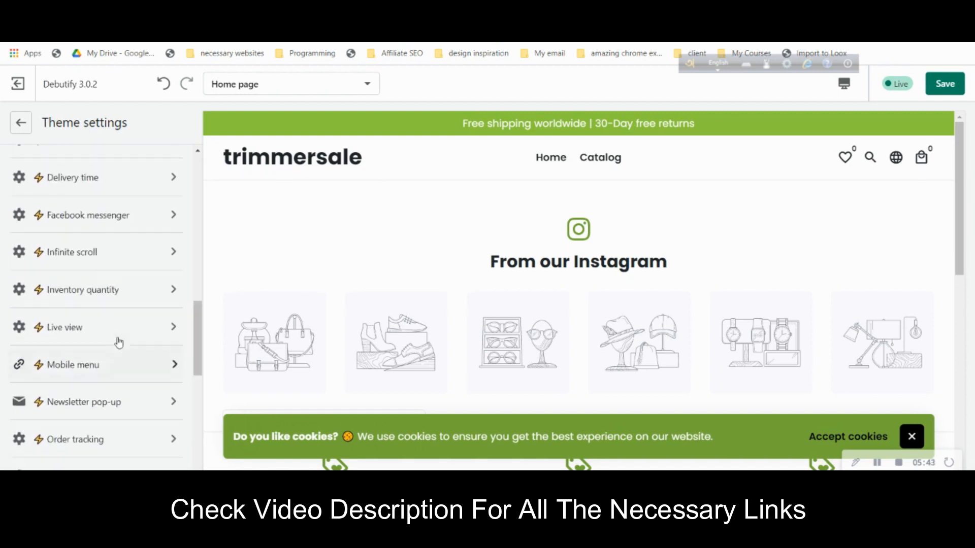
scroll(119, 342, up, 5)
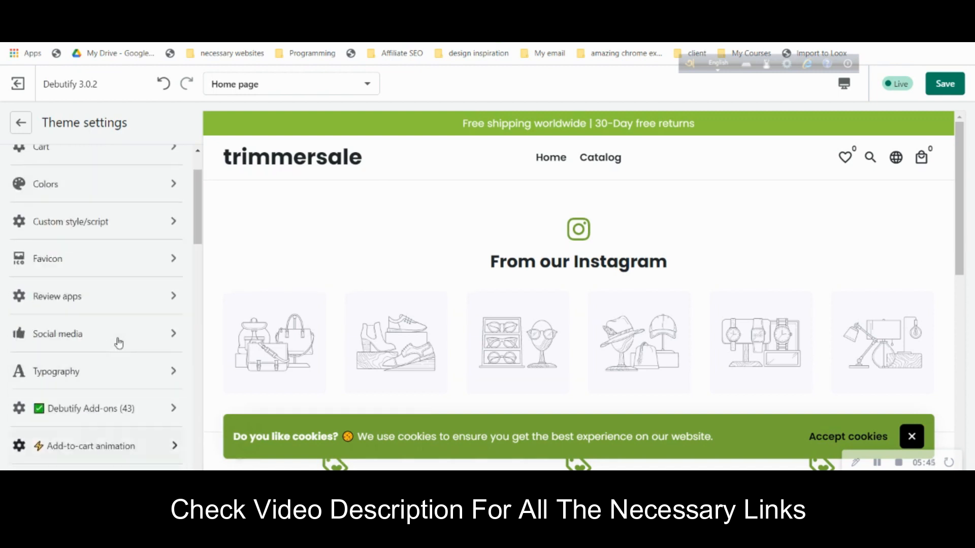
- In Debutify Add-ons, uncheck the Newsletter pop-up add-on
click(137, 423)
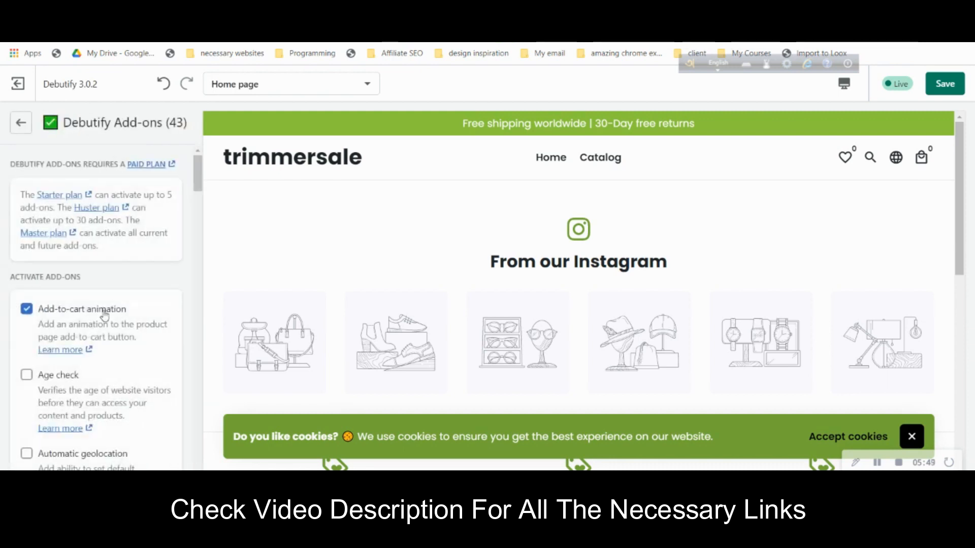
scroll(112, 320, down, 3)
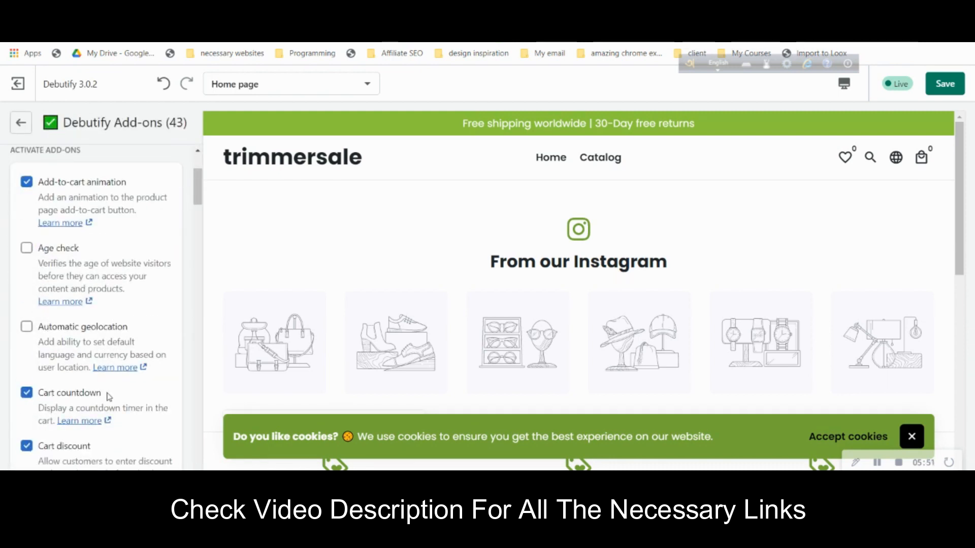
scroll(100, 396, down, 7)
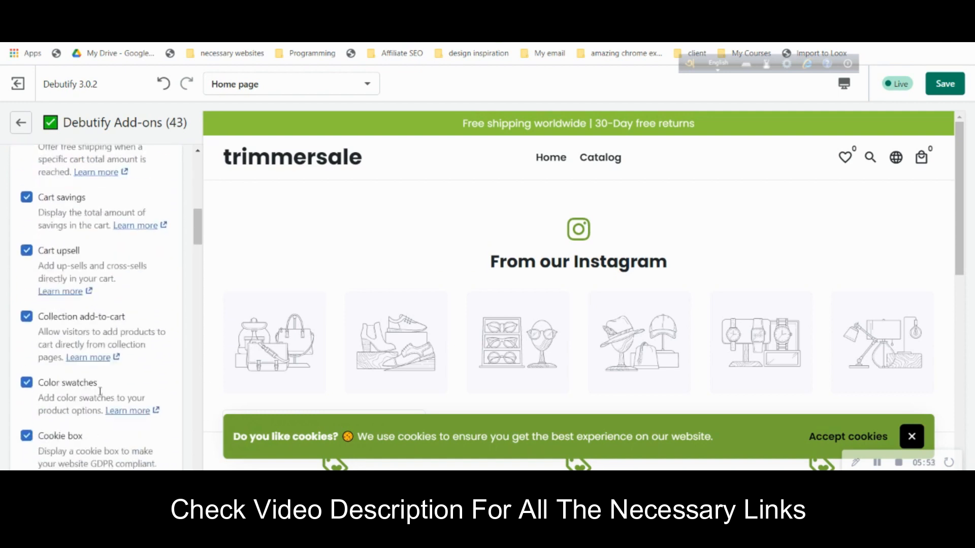
scroll(102, 392, down, 6)
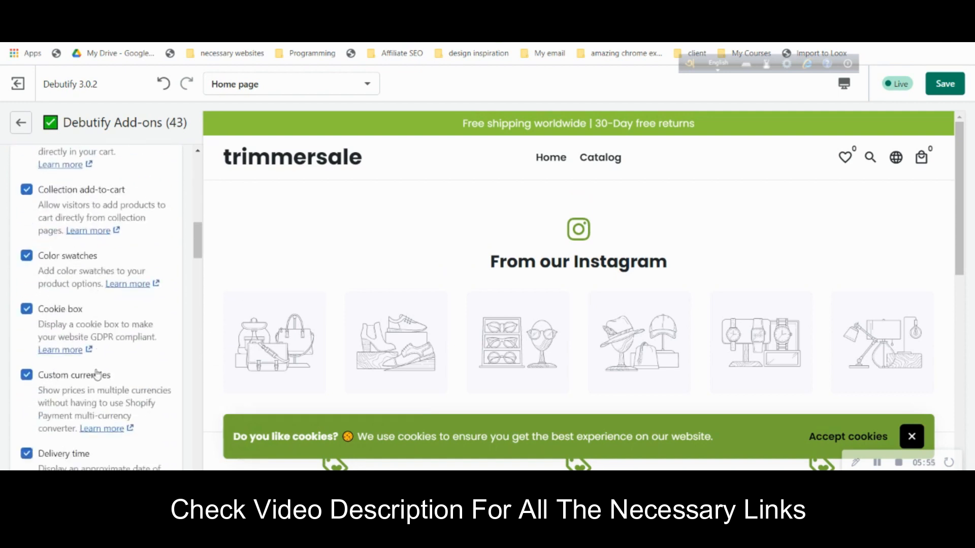
scroll(98, 373, down, 4)
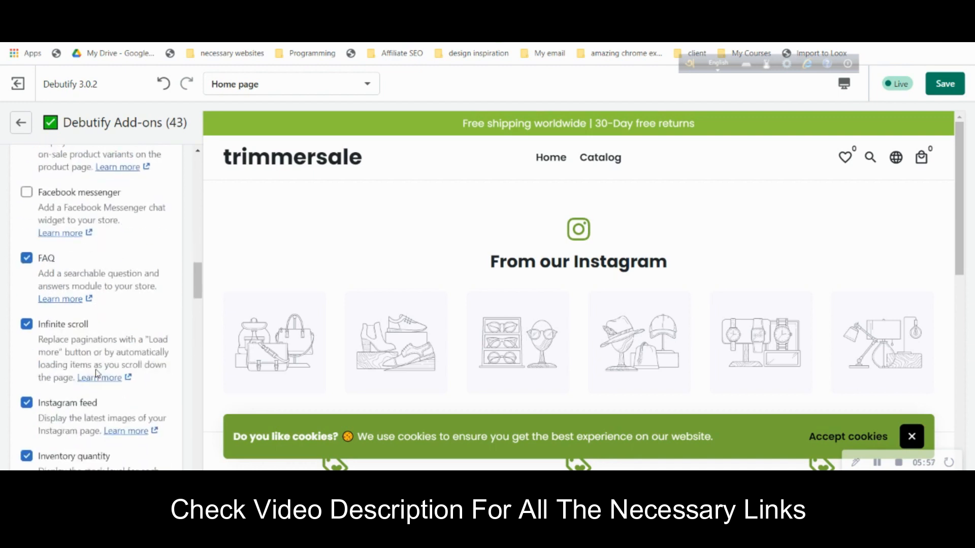
scroll(96, 373, down, 3)
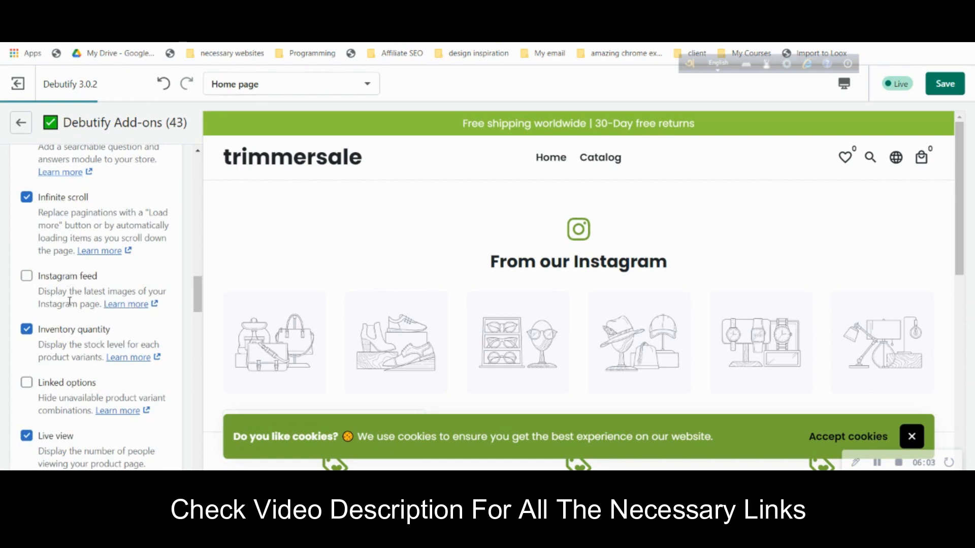
scroll(71, 309, down, 1)
scroll(86, 367, down, 2)
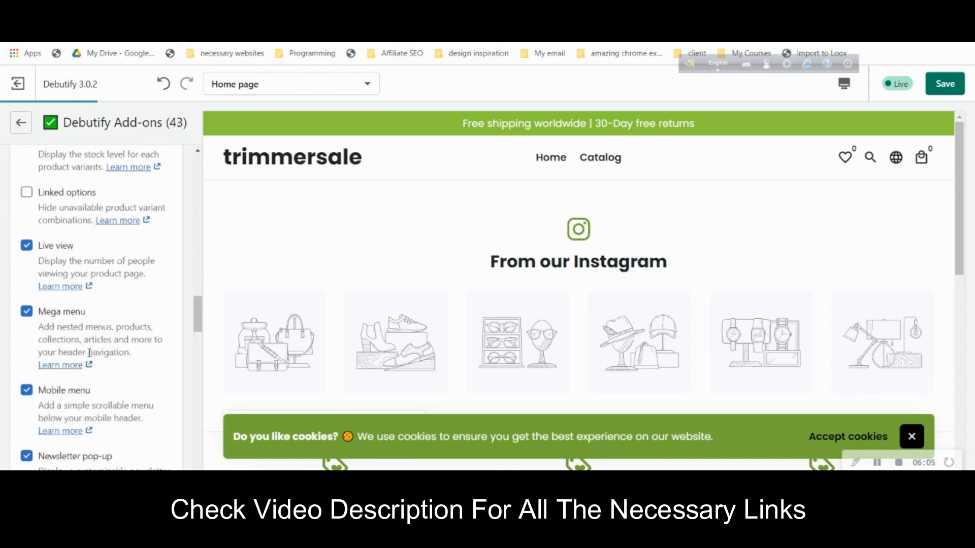
scroll(89, 353, down, 2)
click(26, 330)
- Look through the remaining add-ons and return to the Theme settings overview
scroll(126, 331, down, 5)
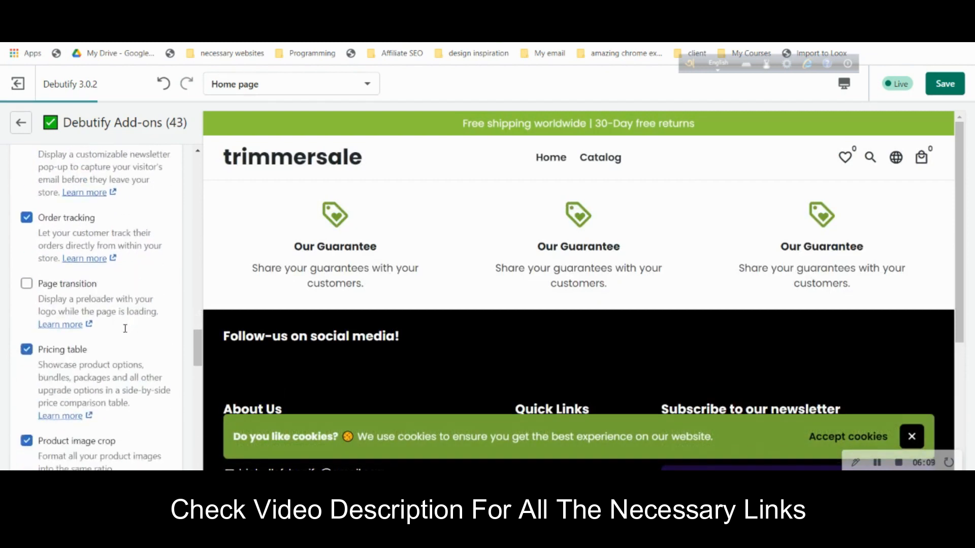
scroll(127, 327, down, 6)
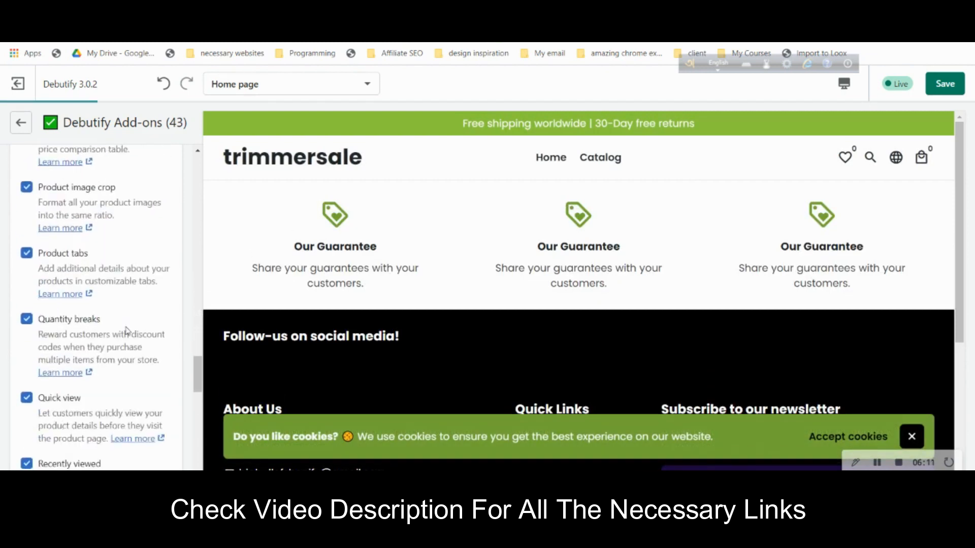
scroll(128, 331, down, 5)
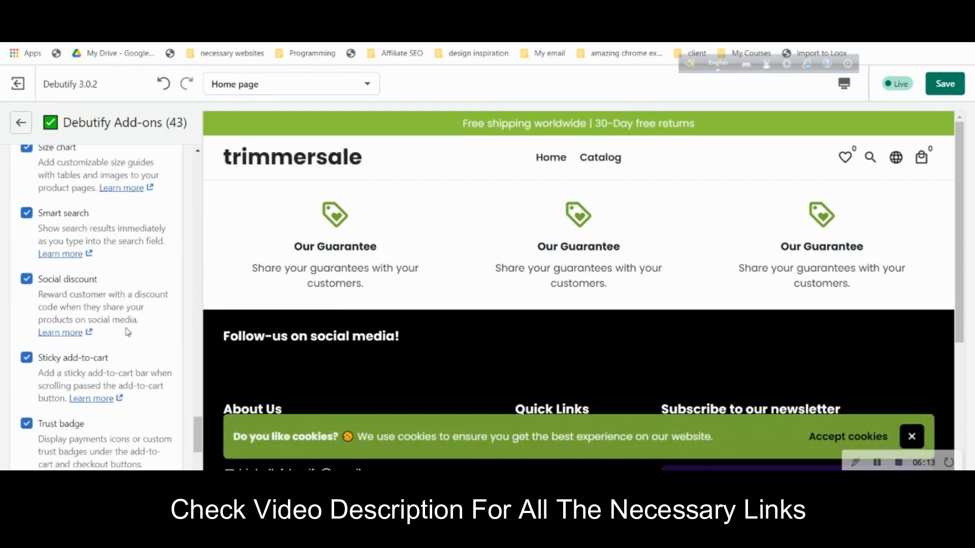
scroll(128, 333, down, 4)
scroll(127, 331, up, 10)
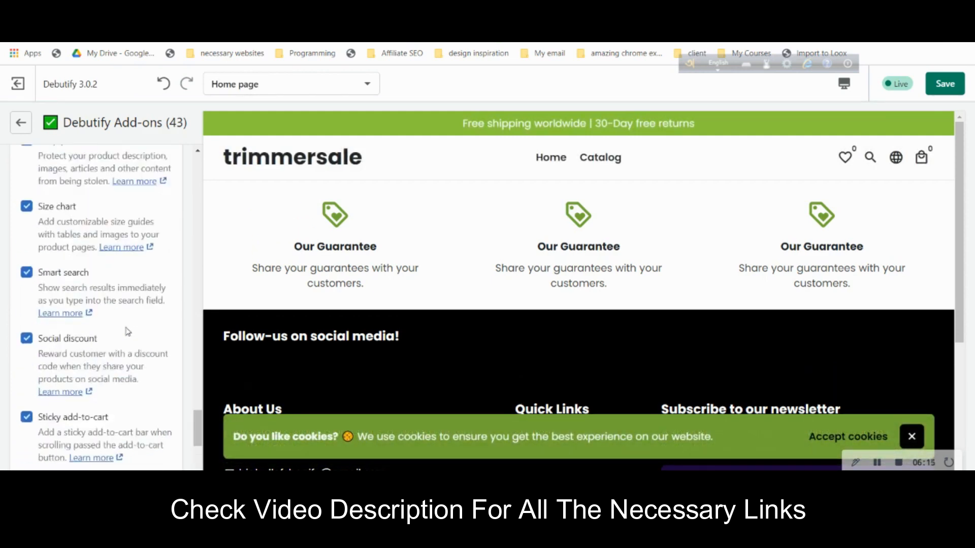
click(21, 126)
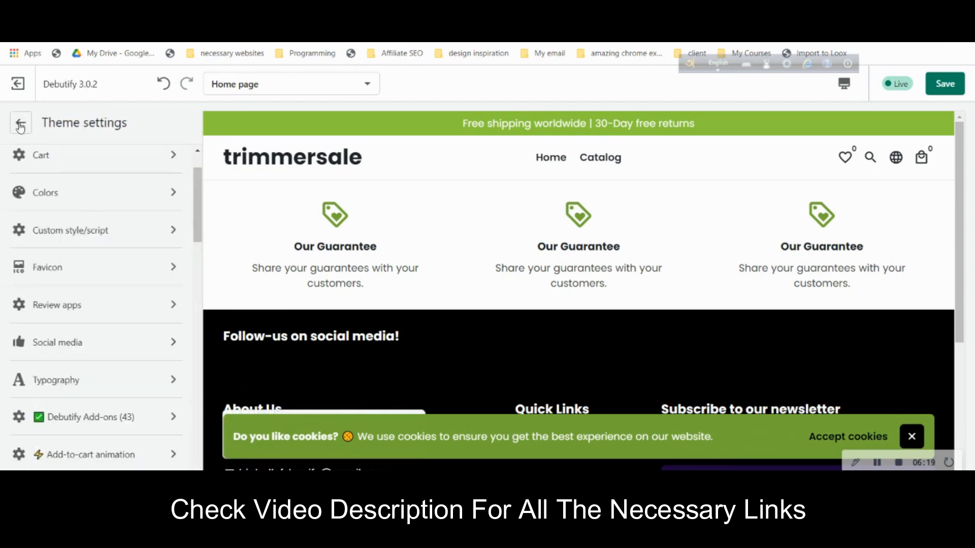
- Return to the Home page sections and open Header, showing its logo link and logo image options
click(20, 124)
scroll(71, 198, up, 6)
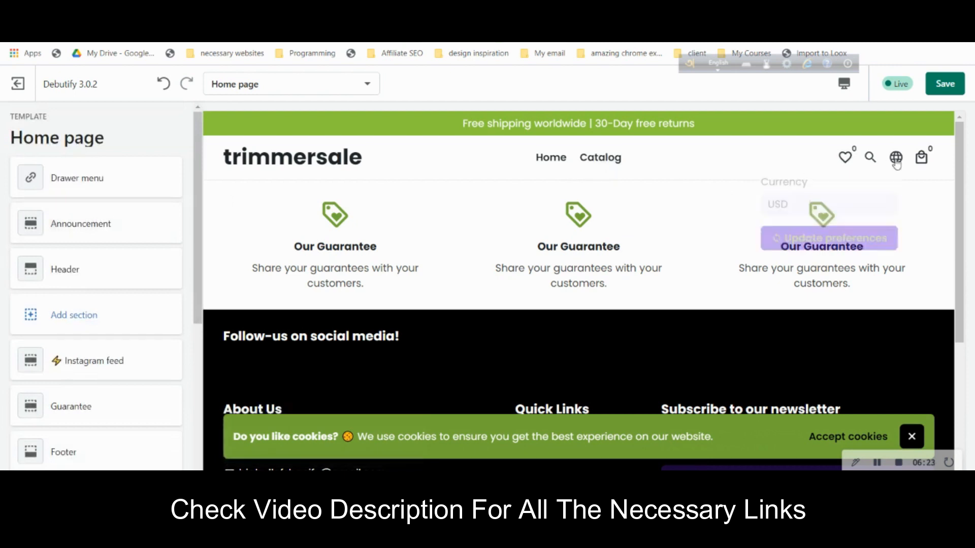
mouse_move(897, 163)
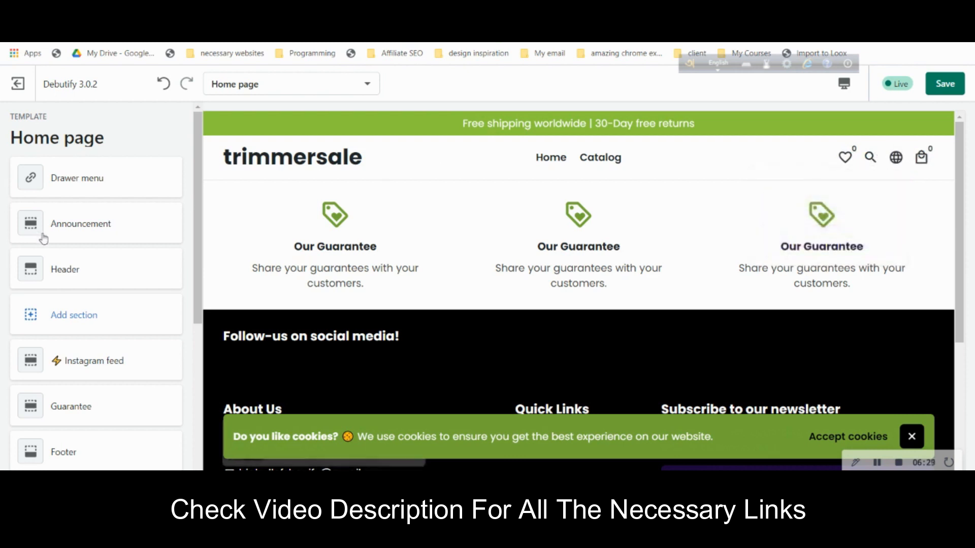
click(91, 281)
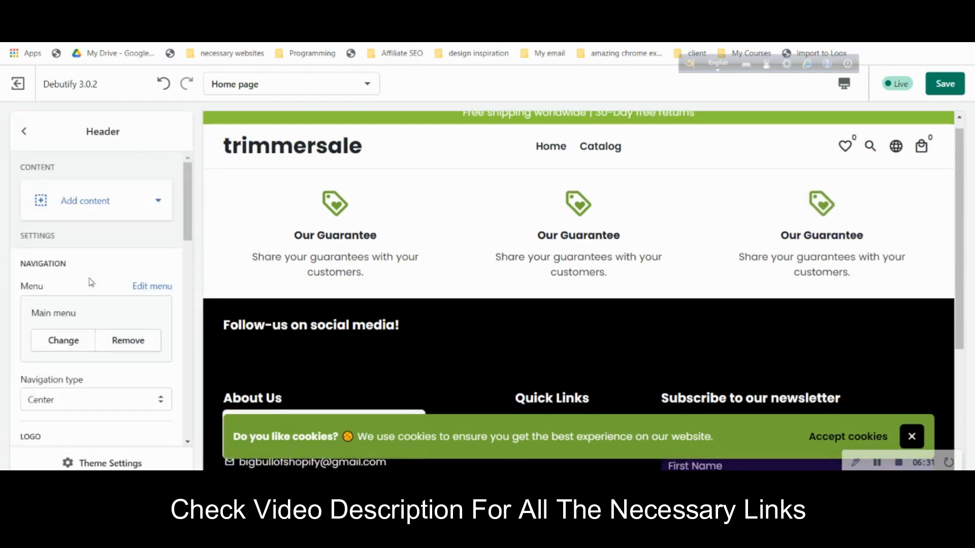
scroll(91, 282, down, 10)
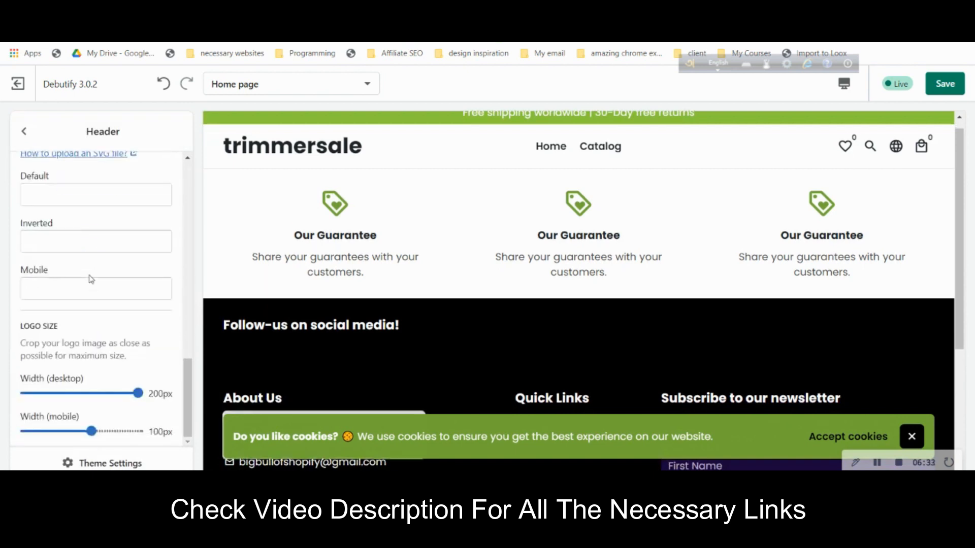
scroll(129, 336, up, 5)
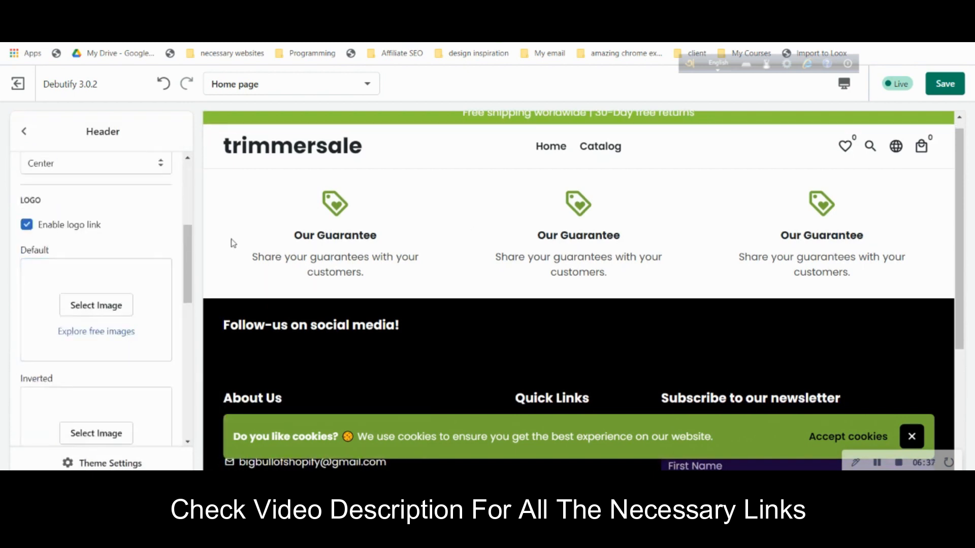
scroll(234, 243, up, 1)
scroll(139, 237, up, 2)
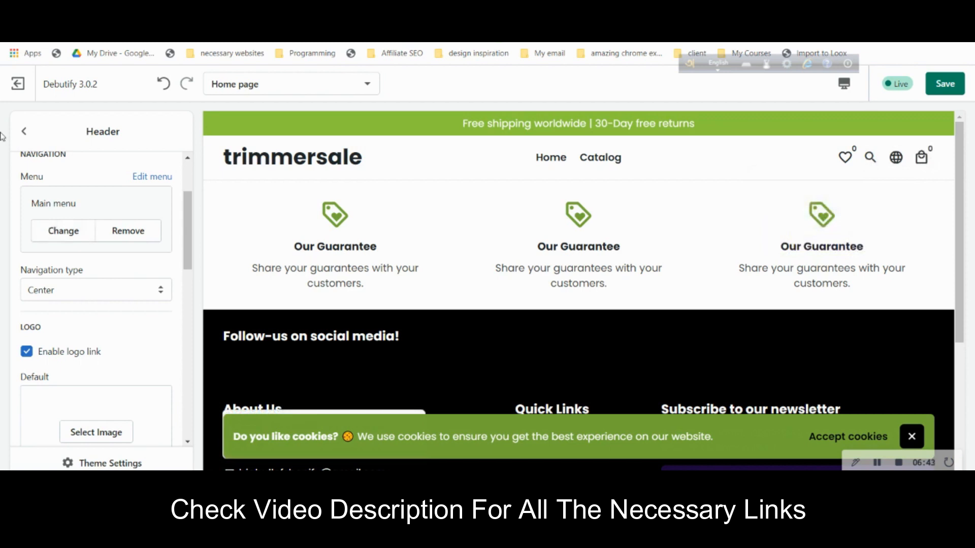
- In Theme settings > Debutify Add-ons, uncheck the Cookie box add-on
click(25, 131)
scroll(119, 303, down, 5)
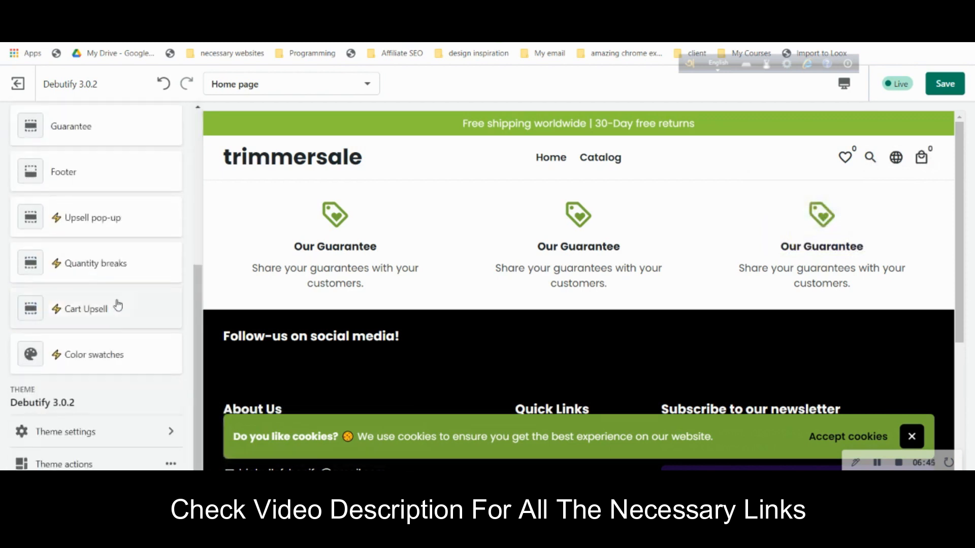
click(109, 431)
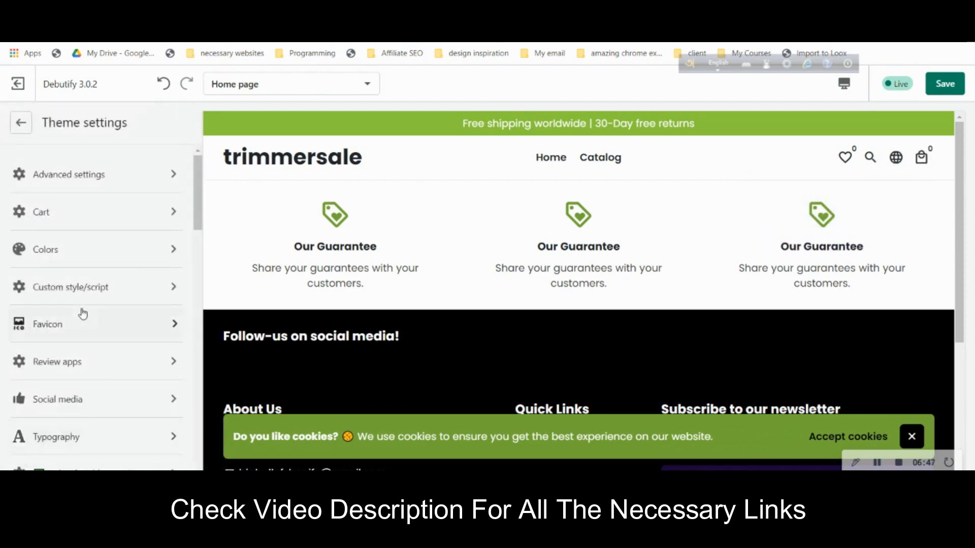
scroll(84, 309, down, 3)
click(124, 348)
scroll(114, 335, down, 5)
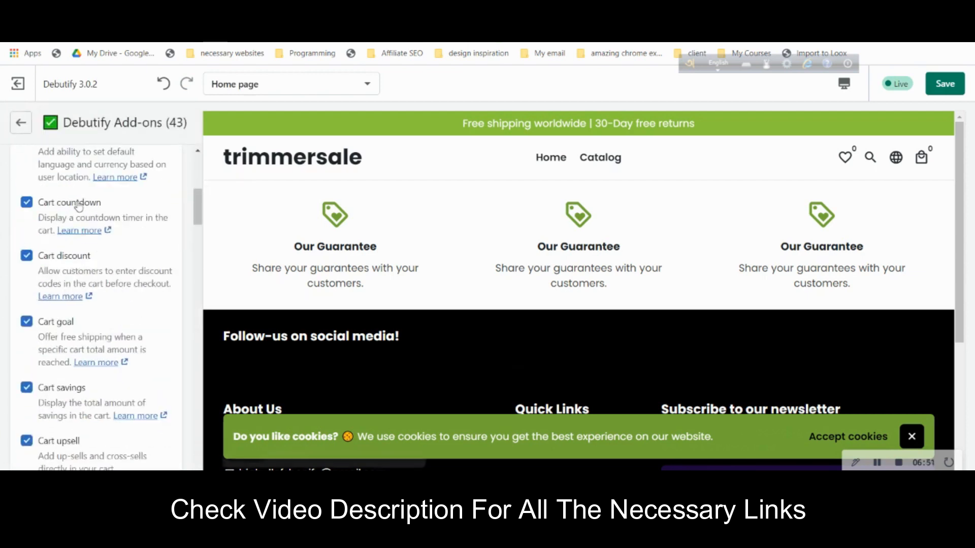
scroll(57, 305, down, 2)
scroll(57, 303, down, 4)
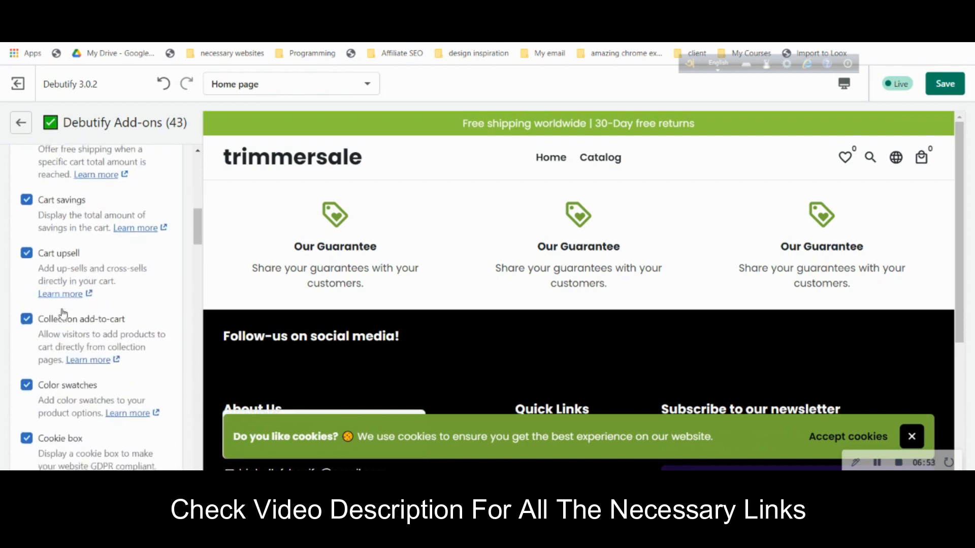
scroll(77, 314, down, 1)
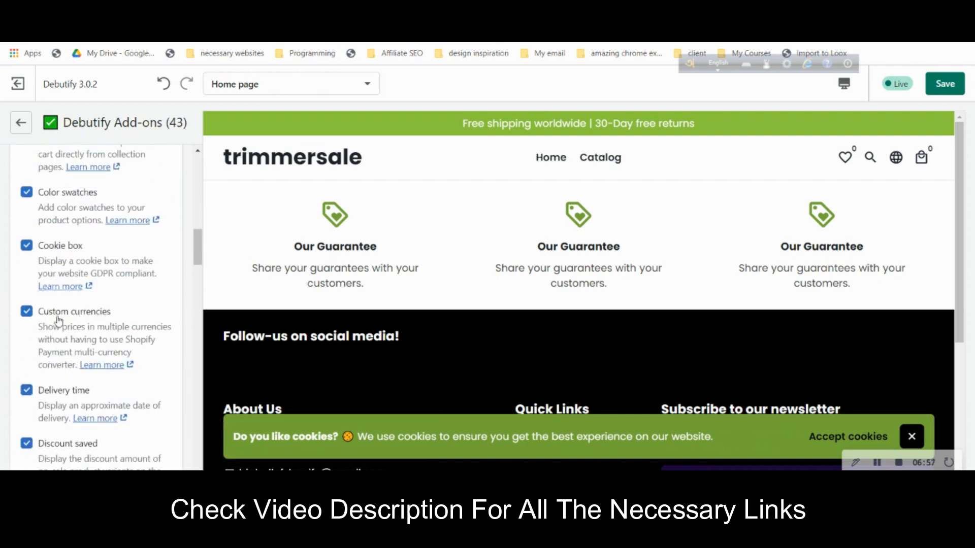
click(61, 249)
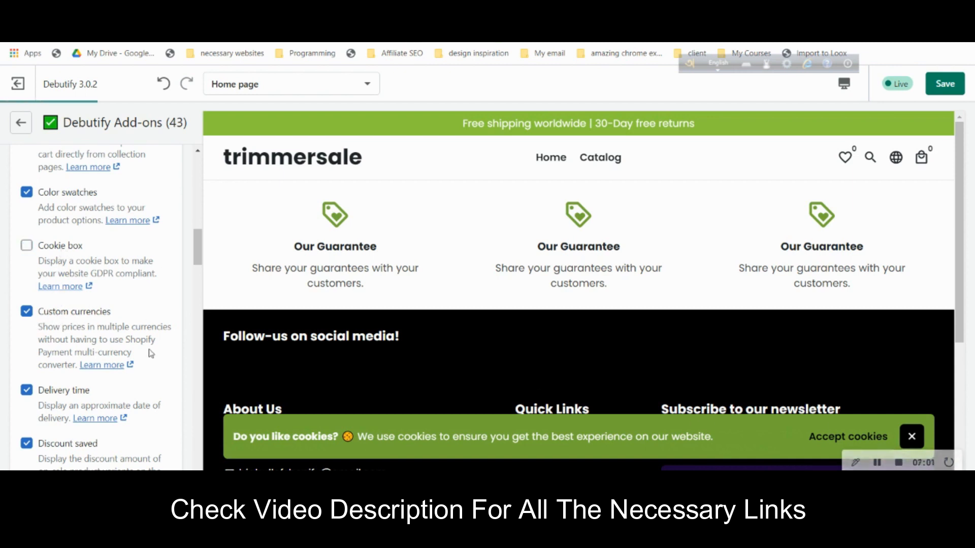
- Look through the rest of the add-ons, then go back through Theme settings to the Home page sections
scroll(150, 353, down, 5)
scroll(139, 334, down, 5)
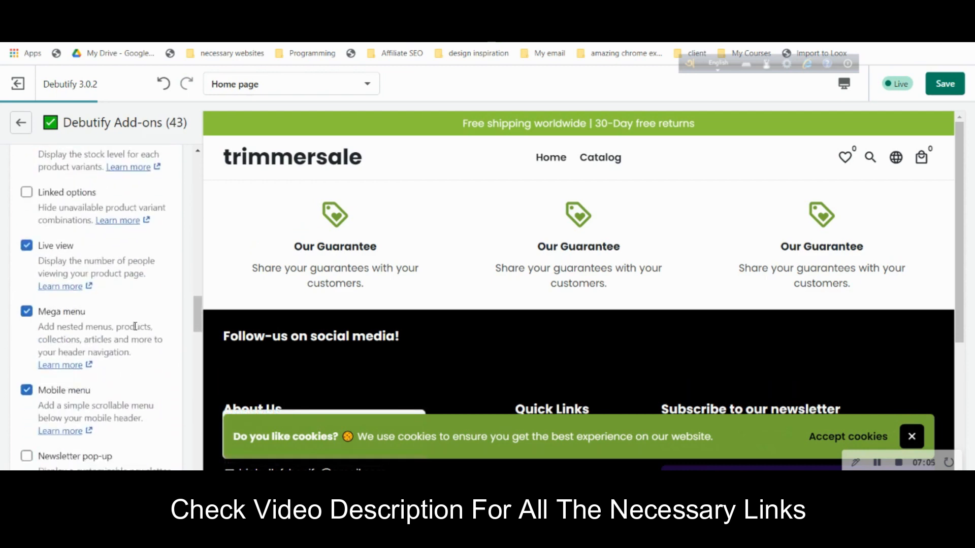
scroll(135, 327, down, 5)
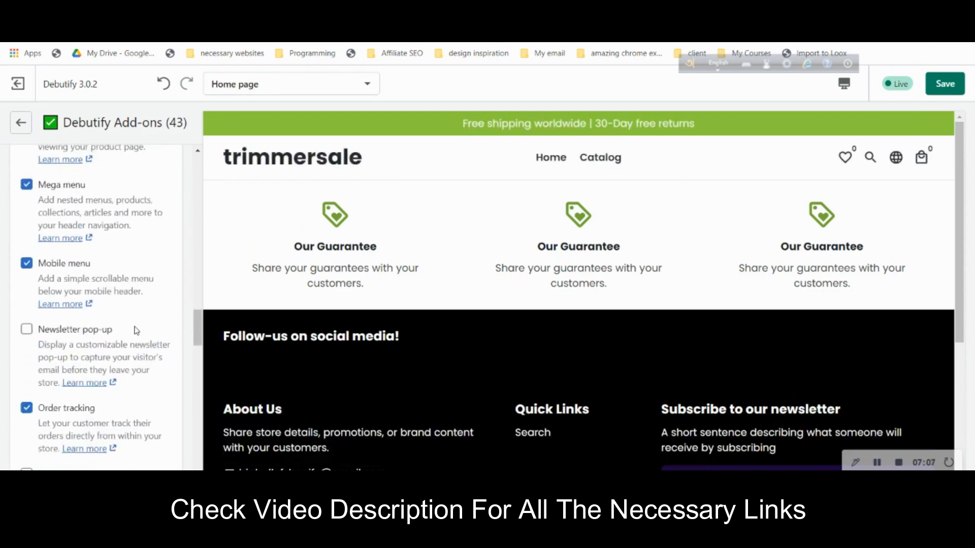
scroll(135, 328, down, 7)
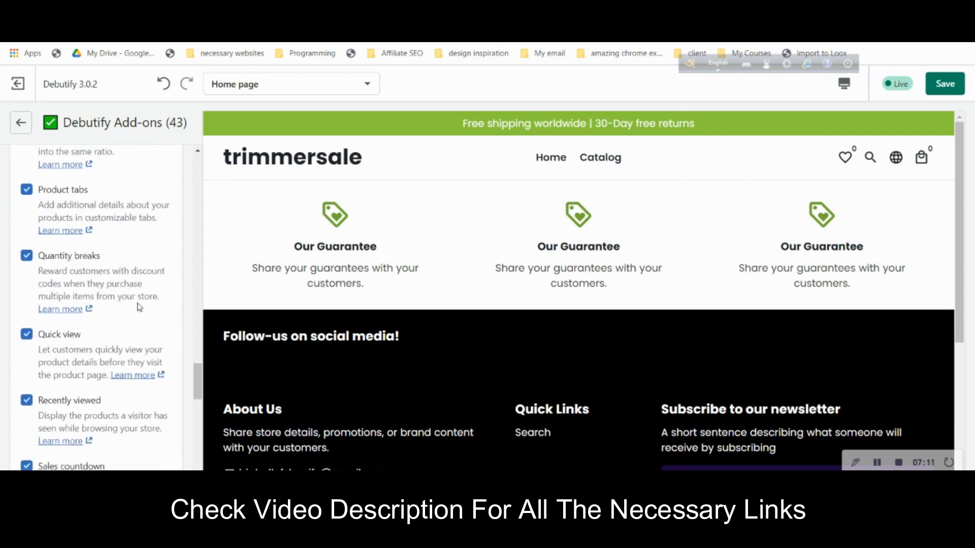
click(19, 122)
click(20, 123)
scroll(116, 257, up, 3)
scroll(116, 256, up, 3)
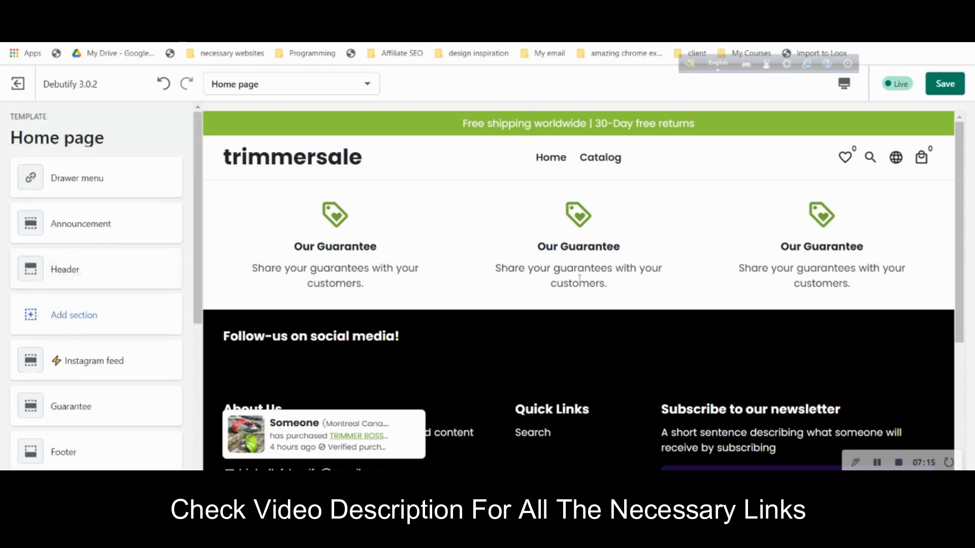
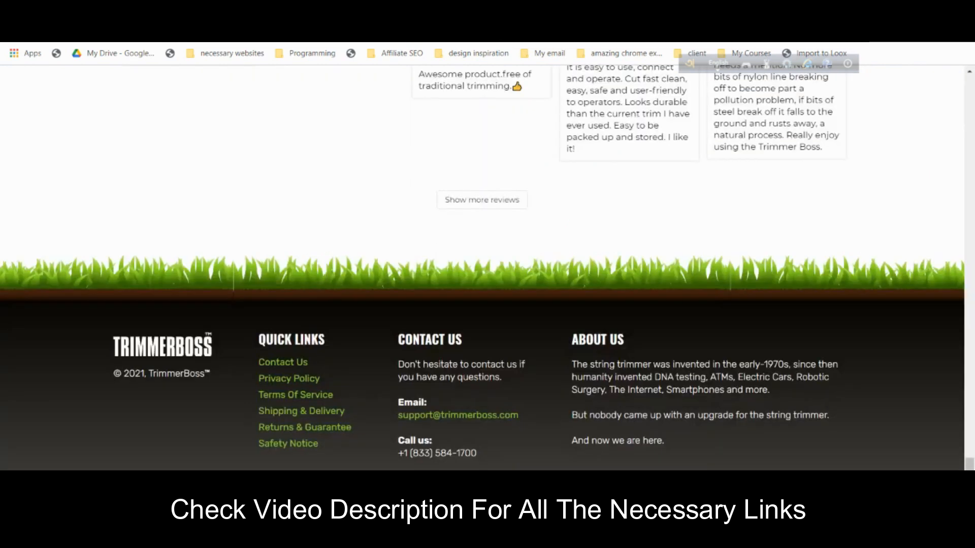
- Back in the Debutify theme editor, add a Slideshow section to the home page
scroll(487, 269, up, 9)
drag(970, 447, 969, 84)
click(310, 10)
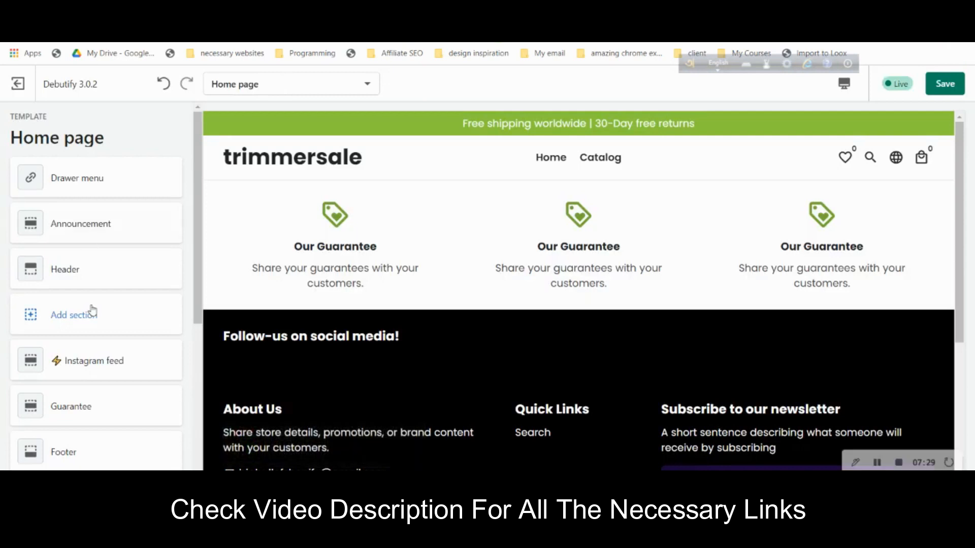
click(88, 324)
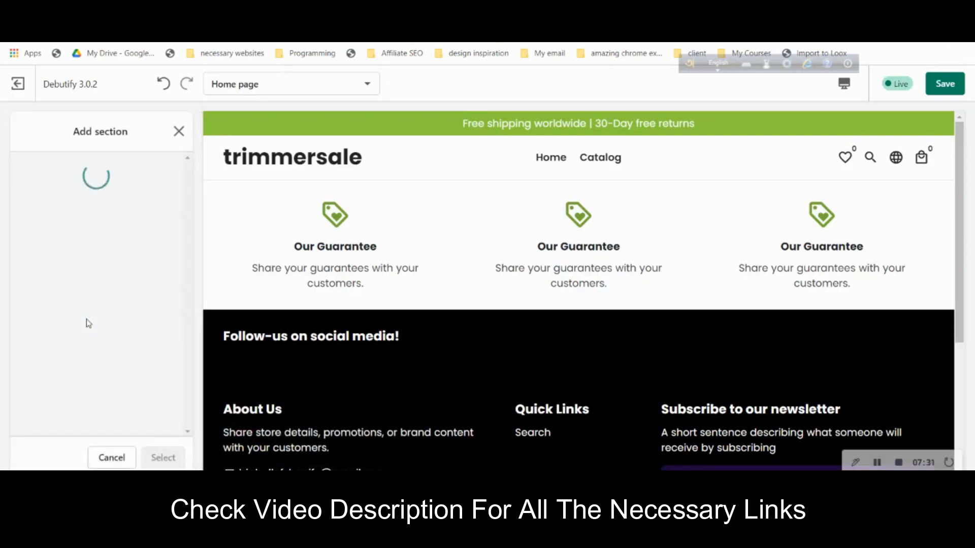
scroll(127, 329, down, 4)
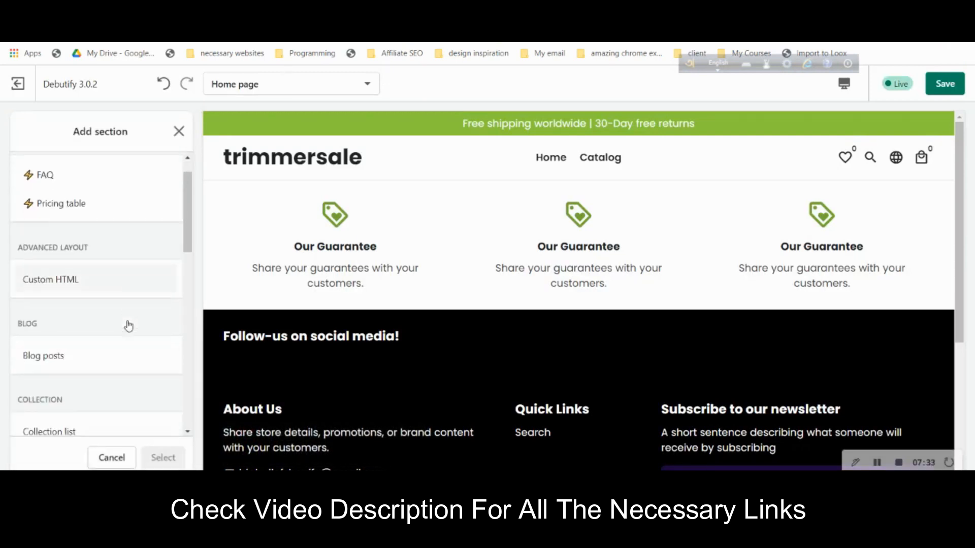
scroll(129, 326, down, 3)
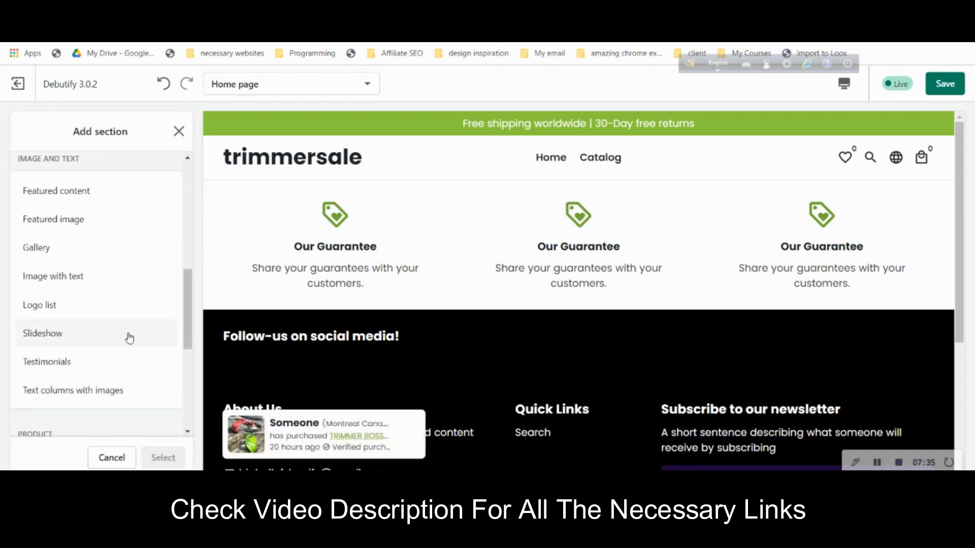
click(129, 339)
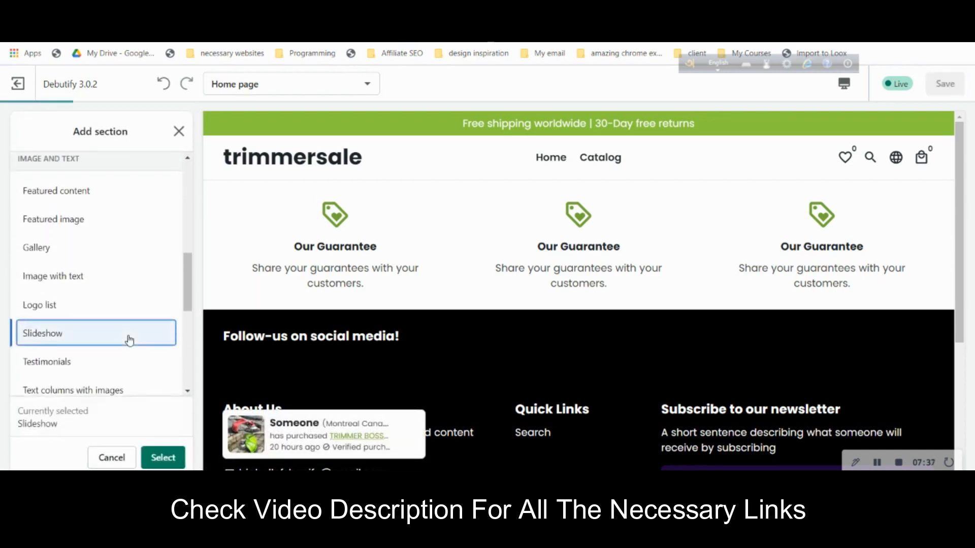
click(163, 459)
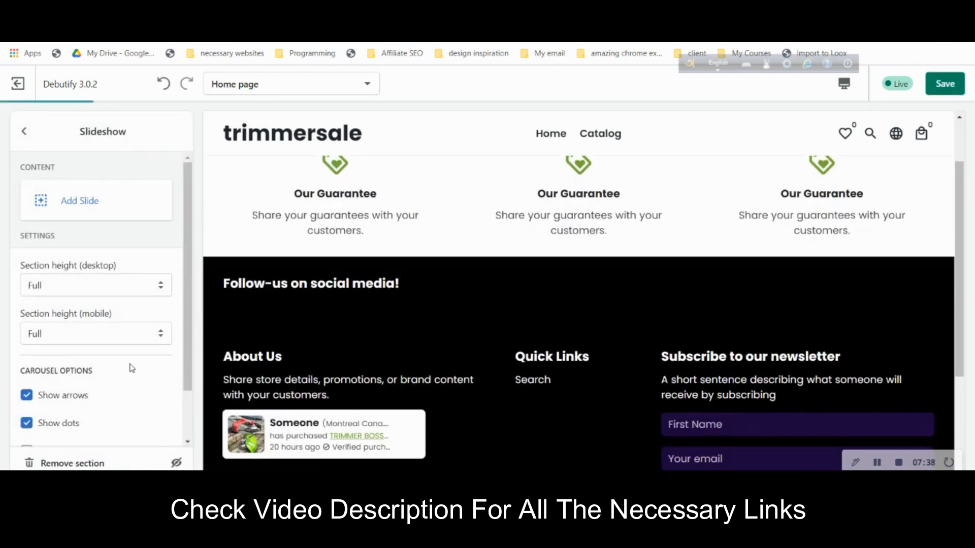
- Add a slide whose background is the uploaded image (11).png of a man trimming grass
click(82, 203)
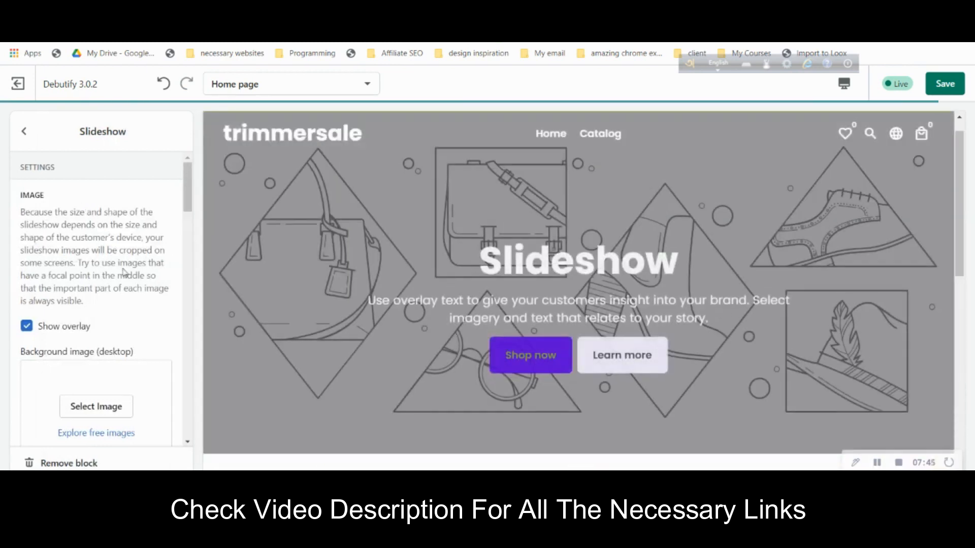
scroll(122, 355, down, 1)
click(122, 342)
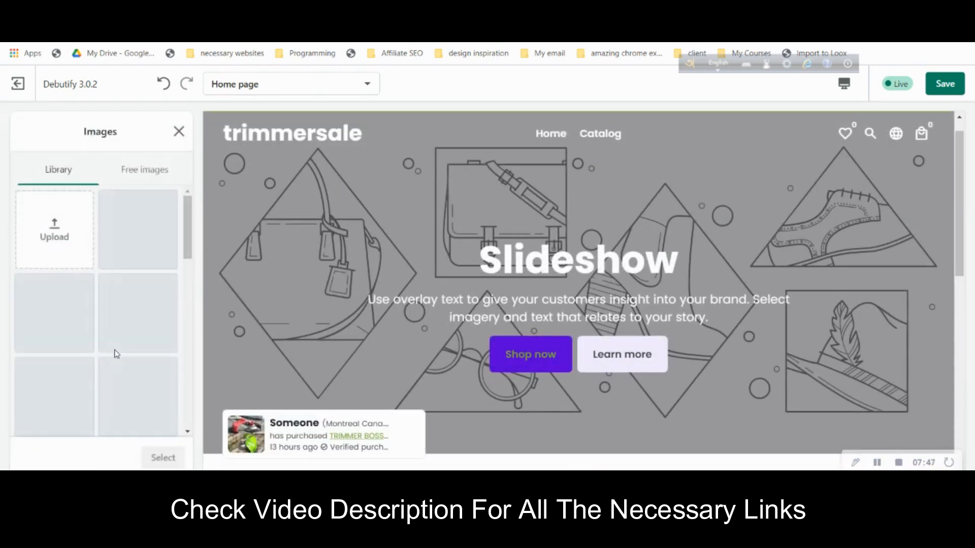
click(84, 242)
click(290, 122)
click(380, 284)
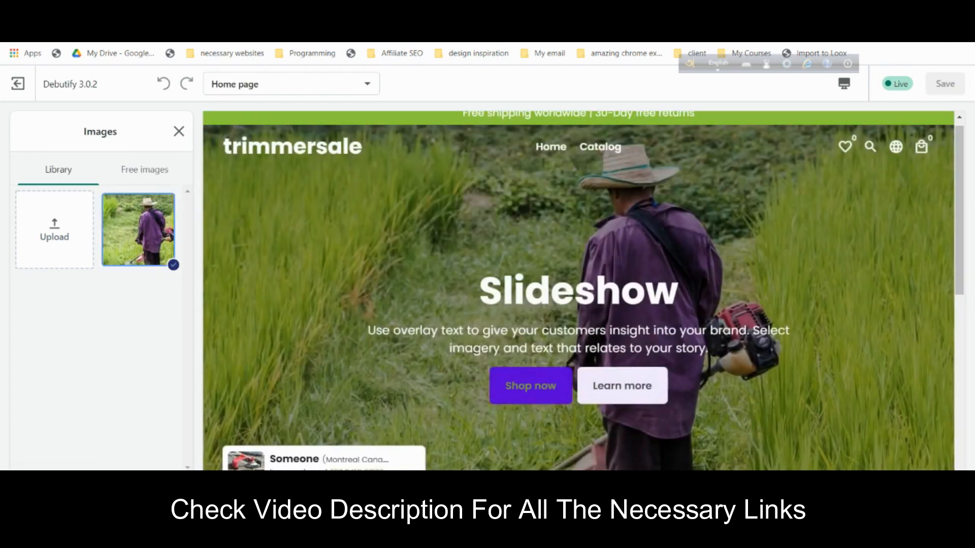
click(166, 486)
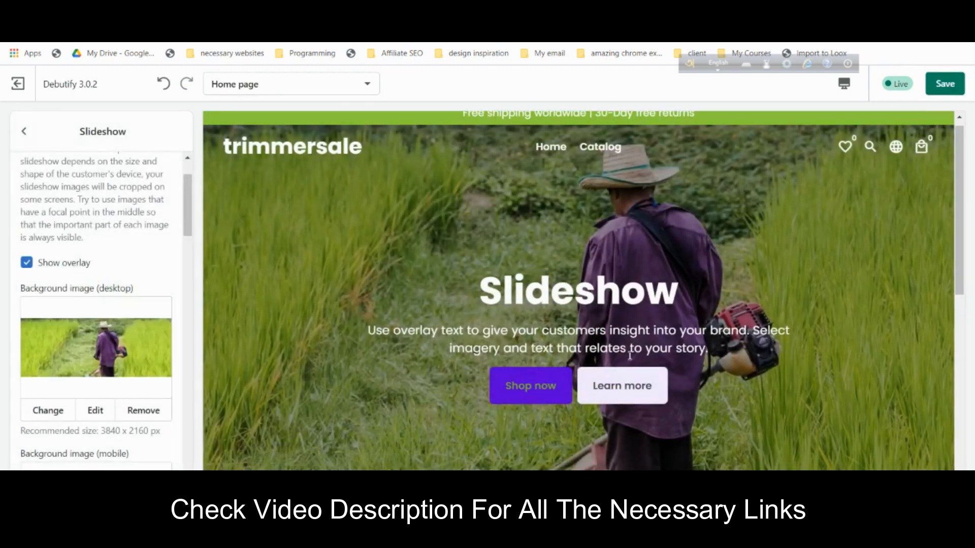
scroll(630, 356, down, 4)
scroll(545, 275, up, 3)
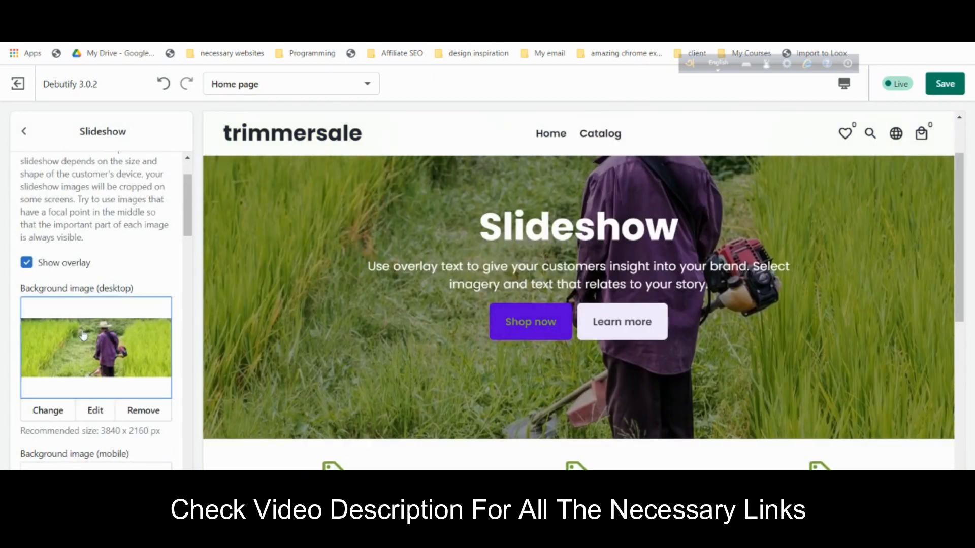
scroll(122, 285, up, 2)
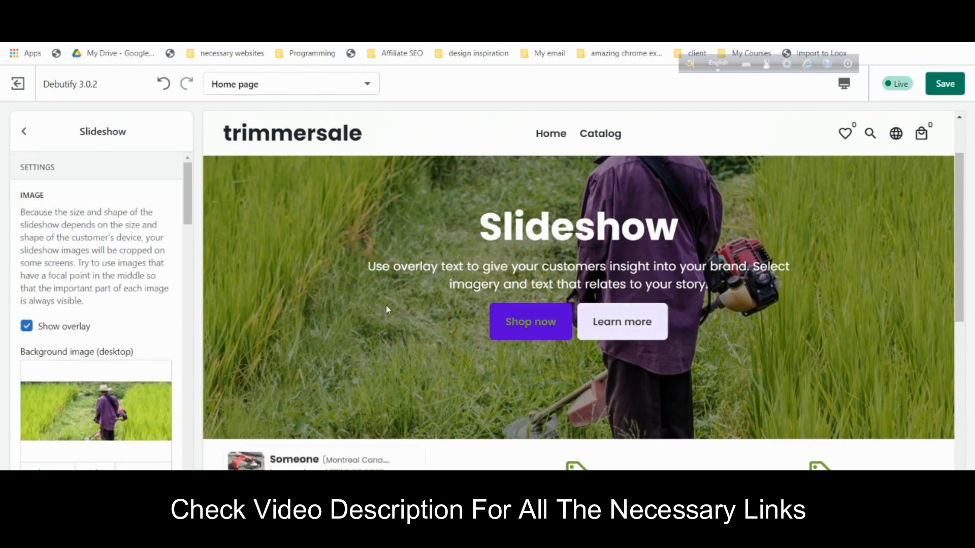
scroll(388, 309, up, 2)
scroll(66, 249, down, 8)
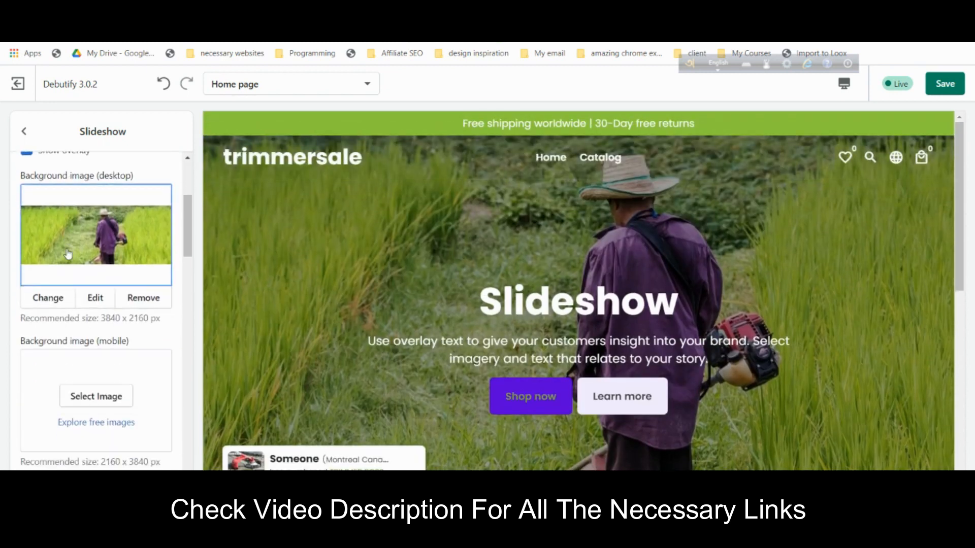
scroll(70, 254, down, 3)
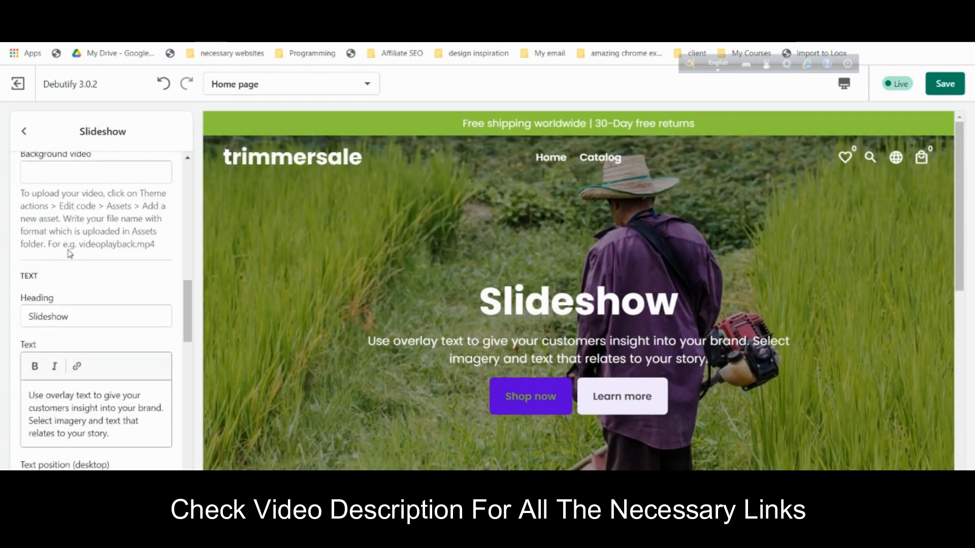
scroll(70, 254, up, 1)
scroll(118, 295, down, 2)
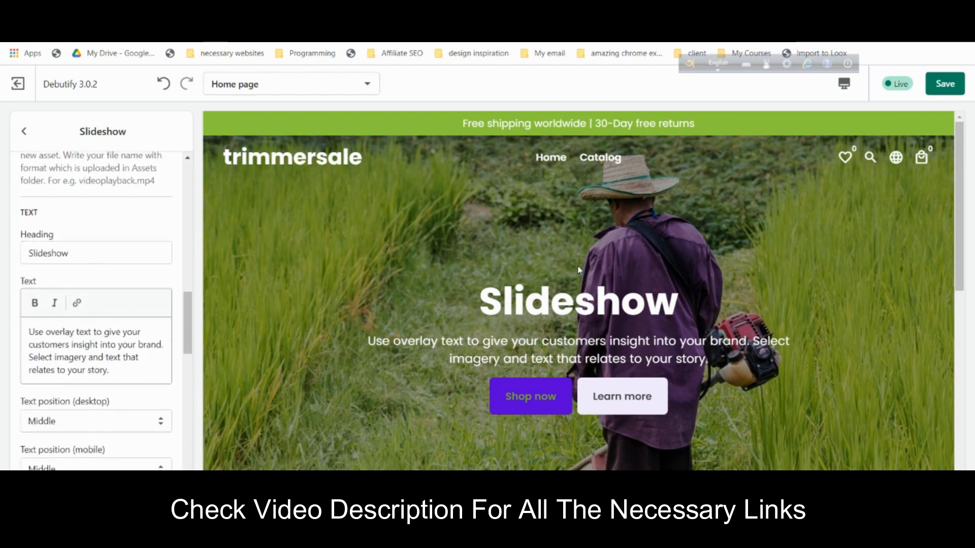
- Copy 'INDESTRUCTIBLE & ECO-FRIENDLY' from the Google Doc into the slide heading, replacing 'Slideshow'
click(701, 21)
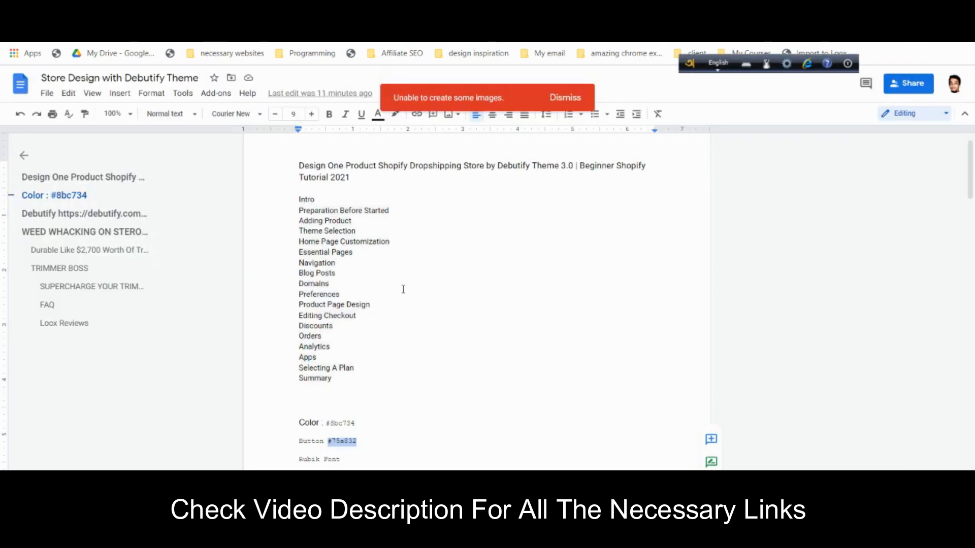
scroll(405, 289, down, 6)
scroll(405, 289, down, 4)
scroll(356, 288, up, 2)
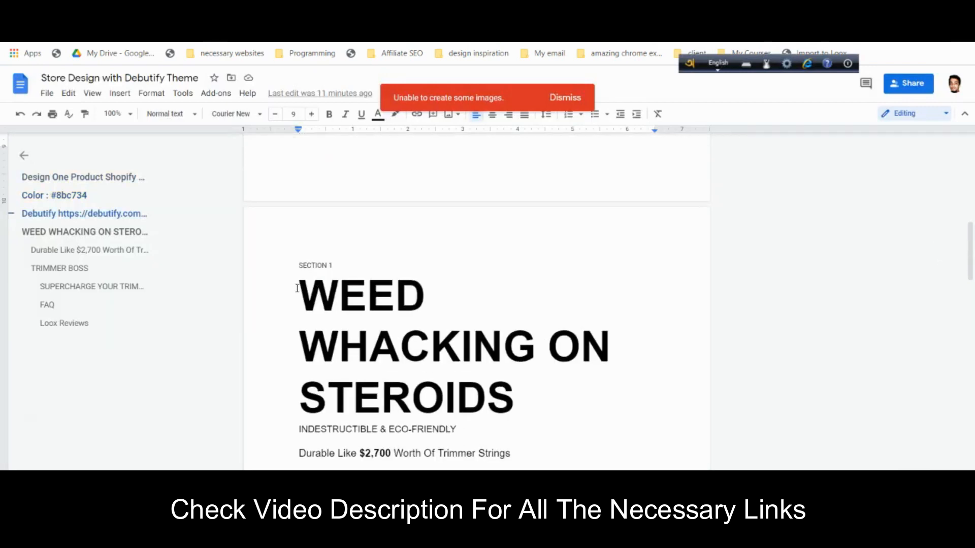
mouse_move(301, 420)
mouse_down()
mouse_move(411, 426)
mouse_move(296, 429)
mouse_up()
click(455, 430)
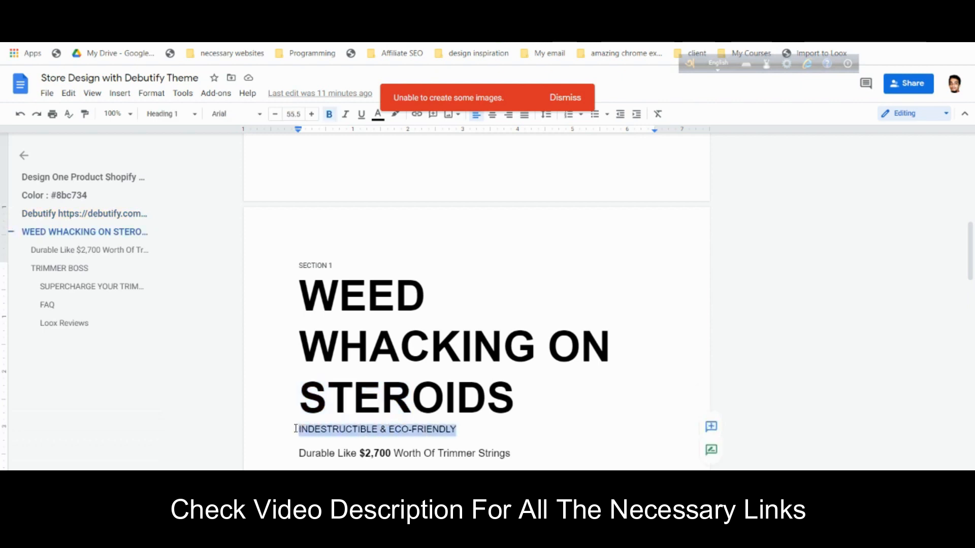
right_click(313, 429)
click(390, 119)
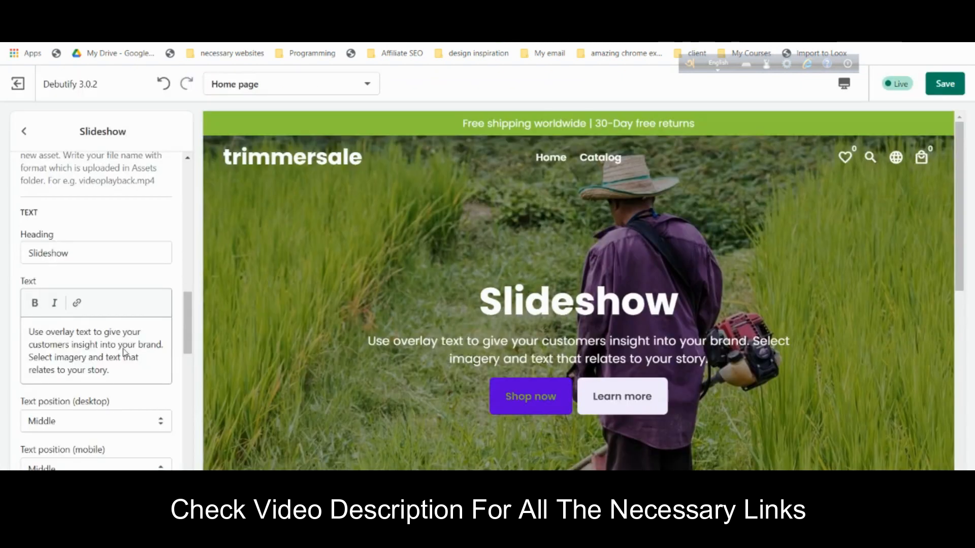
click(91, 260)
double_click(89, 252)
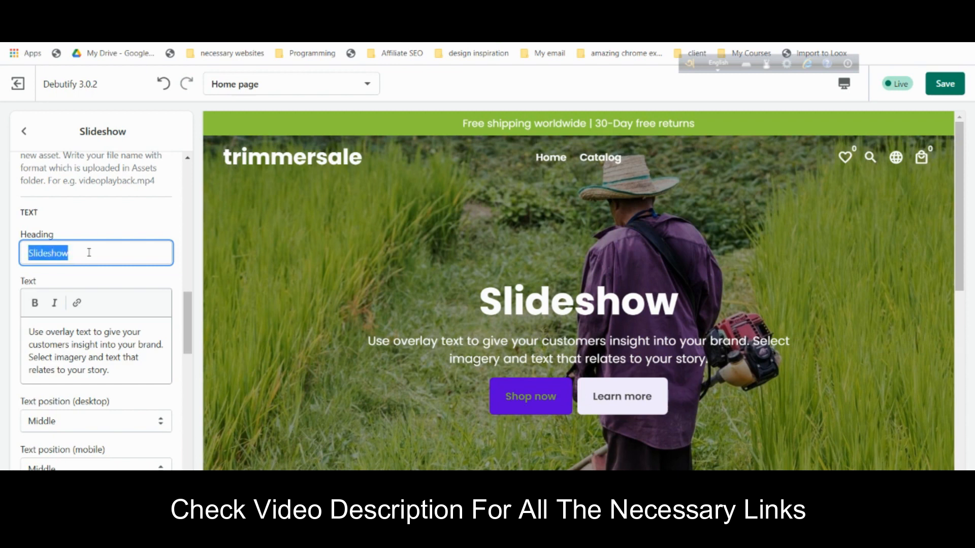
key(ctrl+v)
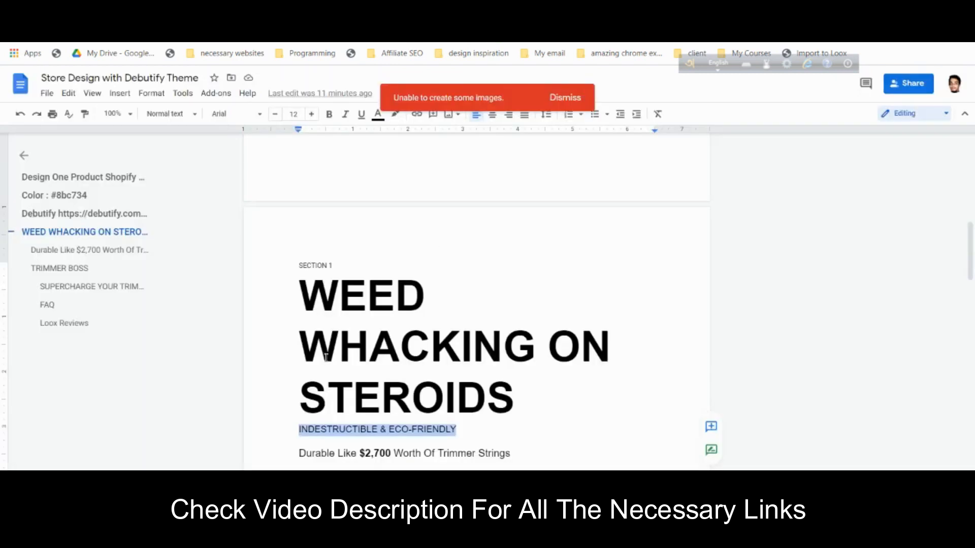
- Copy 'Durable Like $2,700 Worth Of Trimmer Strings' from the doc into the slide text
scroll(325, 357, down, 2)
click(445, 329)
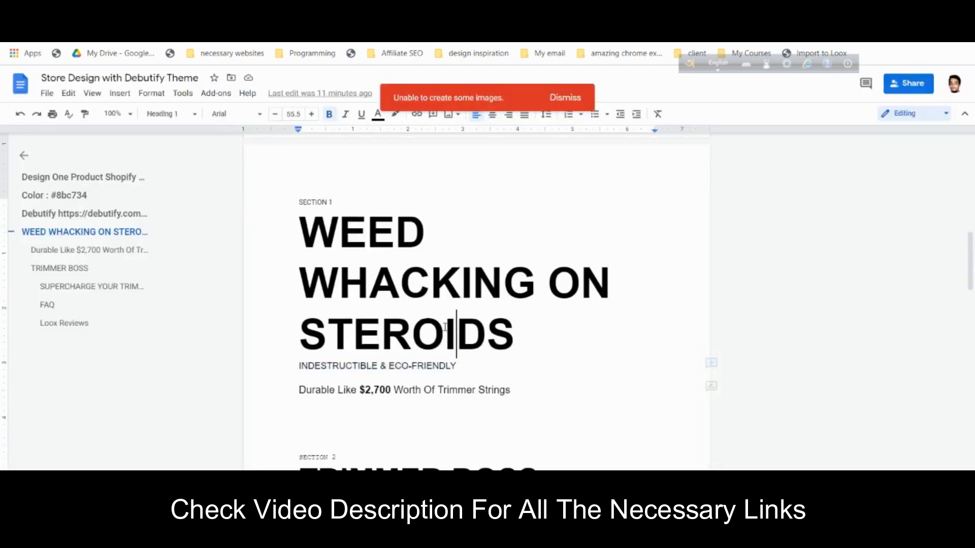
drag(307, 241, 516, 328)
click(300, 374)
drag(510, 390, 298, 395)
right_click(298, 395)
click(356, 104)
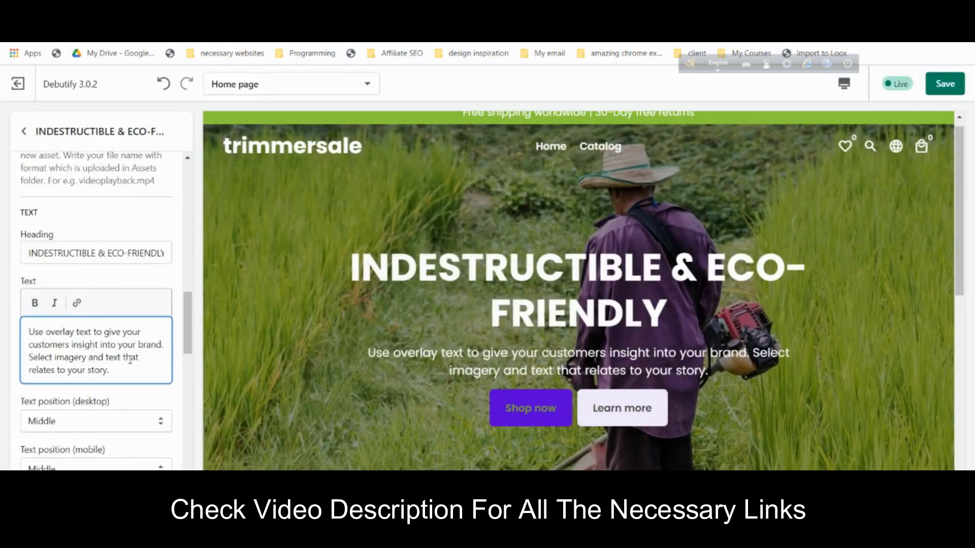
key(ctrl+a)
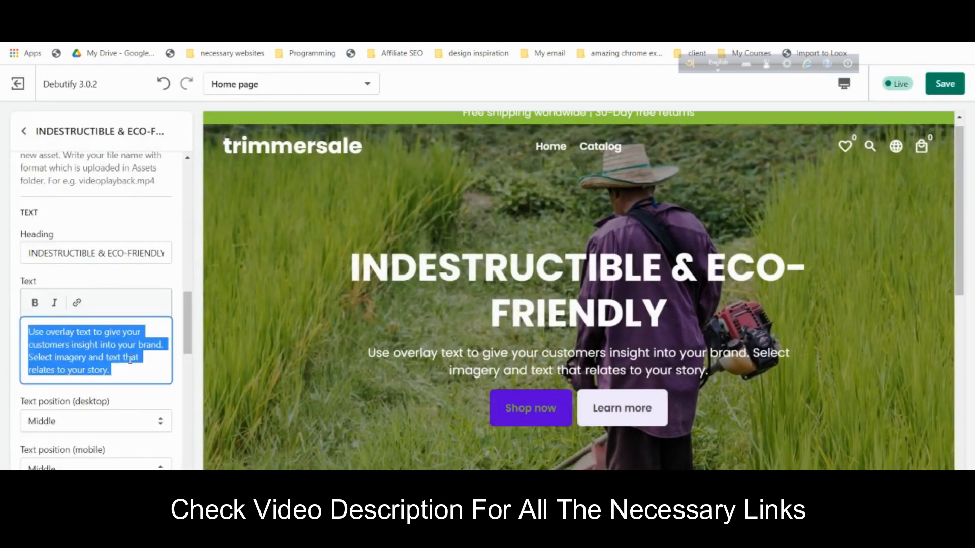
key(ctrl+v)
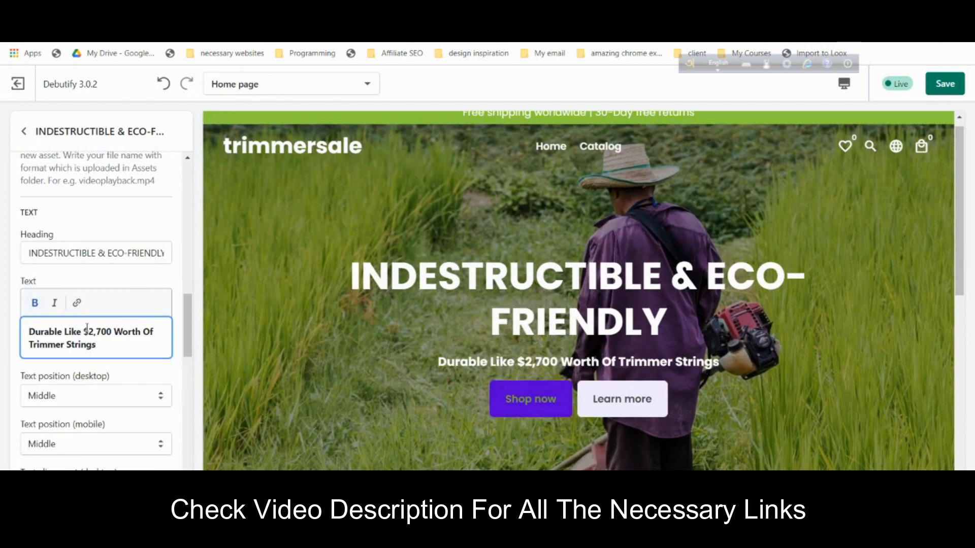
drag(88, 347, 23, 332)
- Unbold the slide text and delete the second button's 'Learn more' label and link
click(35, 303)
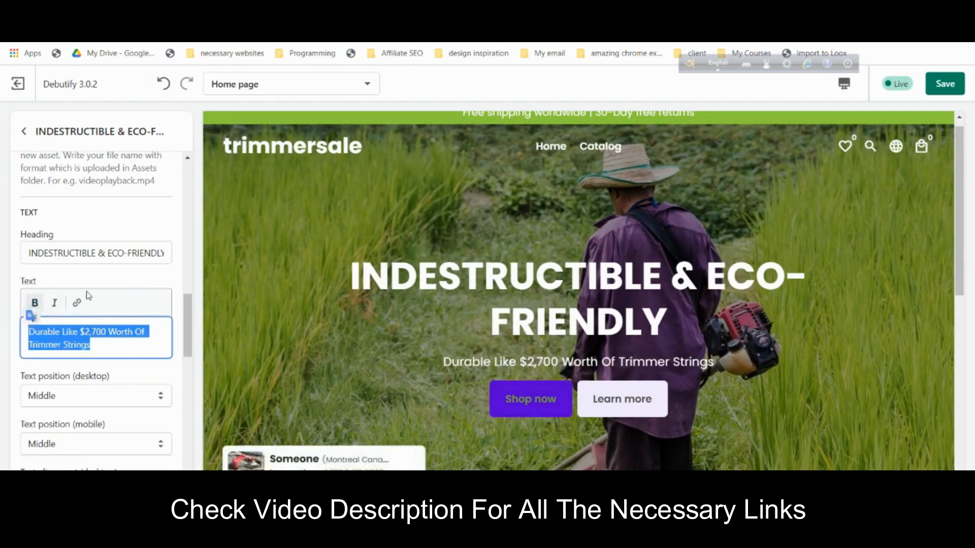
click(148, 281)
scroll(152, 305, down, 5)
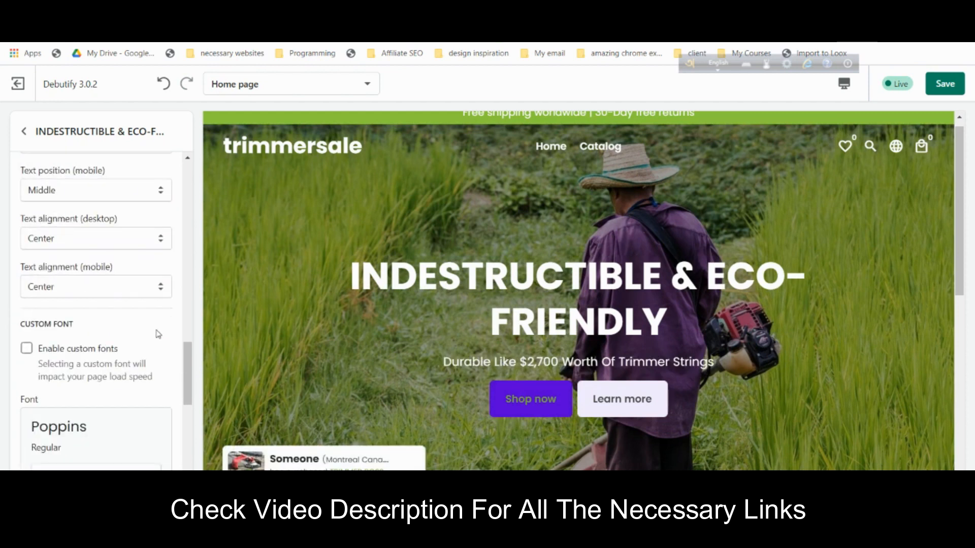
scroll(157, 322, down, 7)
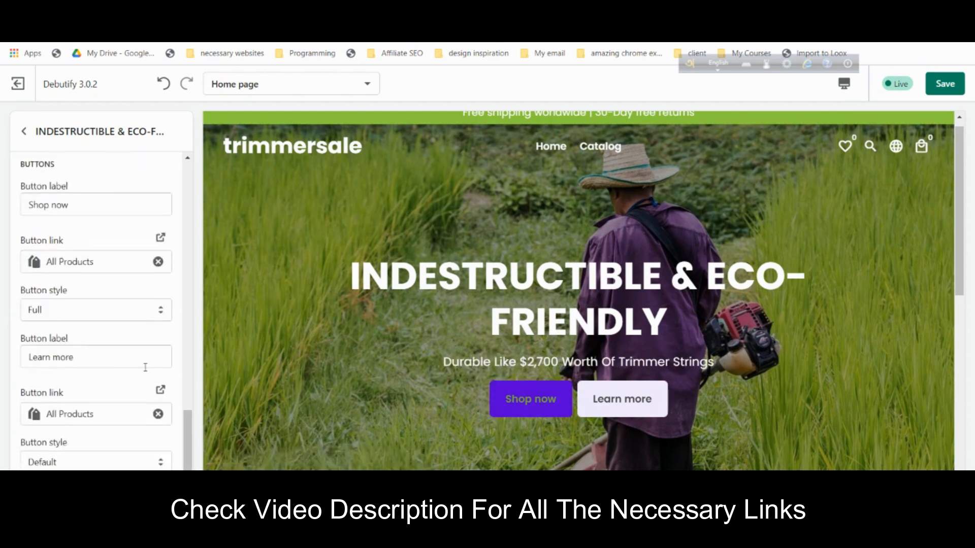
click(158, 414)
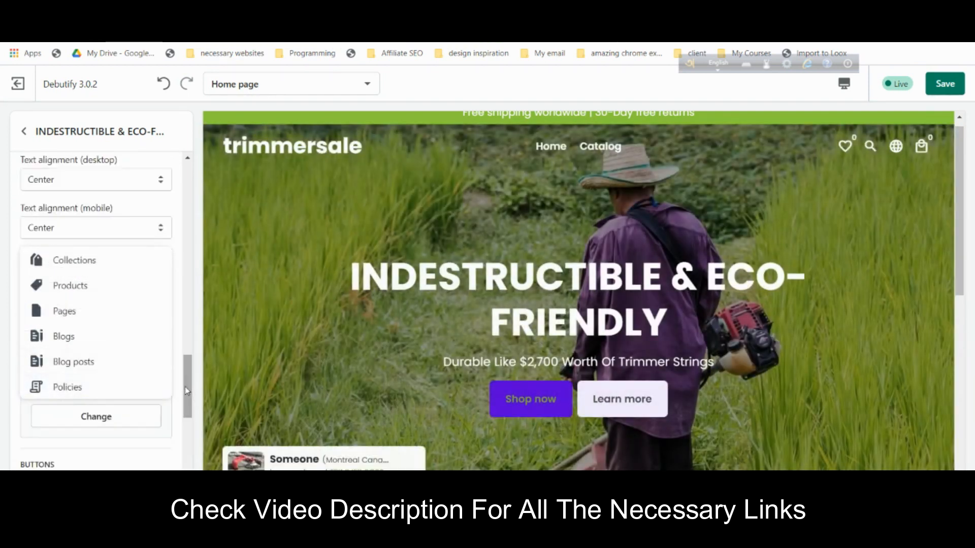
click(170, 437)
click(118, 399)
key(ctrl+a)
key(BackSpace)
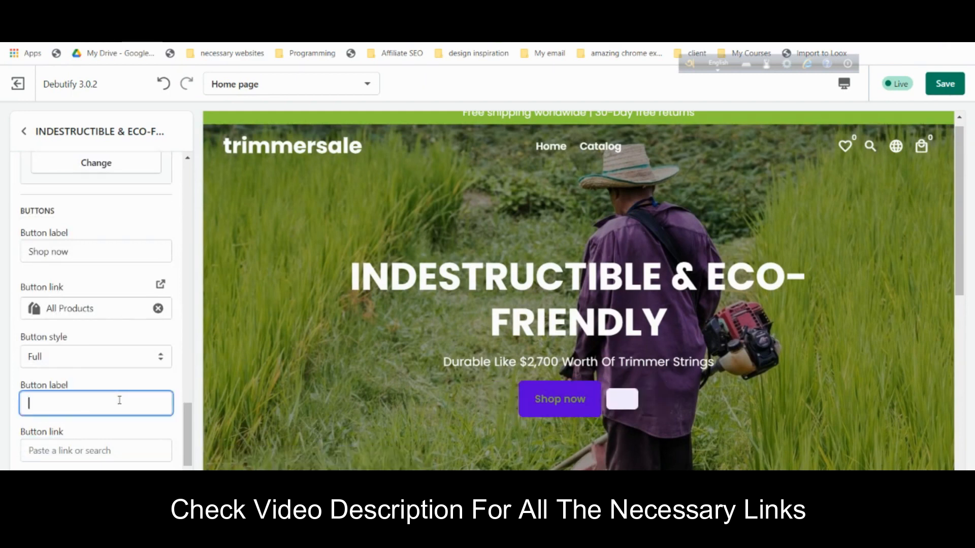
click(148, 379)
- Go back from the slide settings to the home page sections list
scroll(150, 396, down, 1)
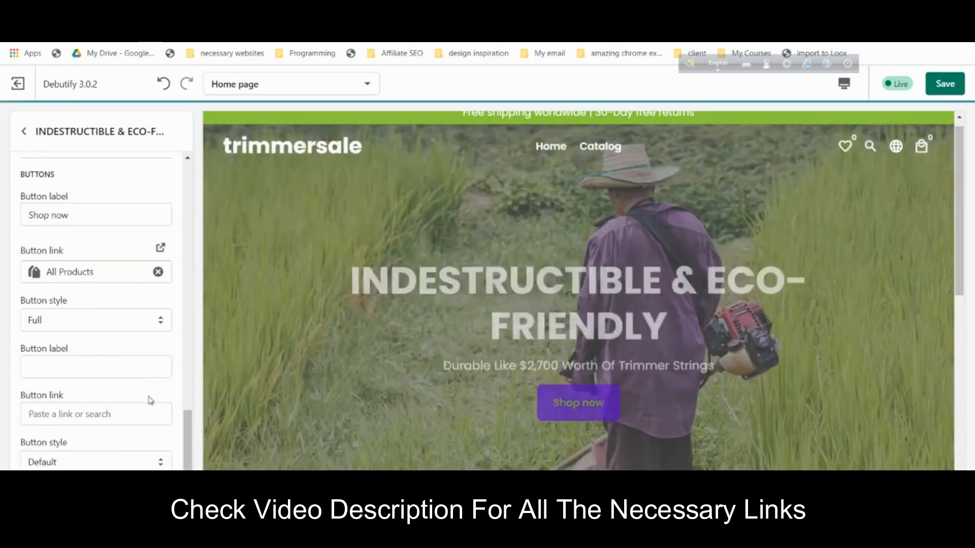
scroll(61, 261, up, 5)
scroll(65, 265, down, 5)
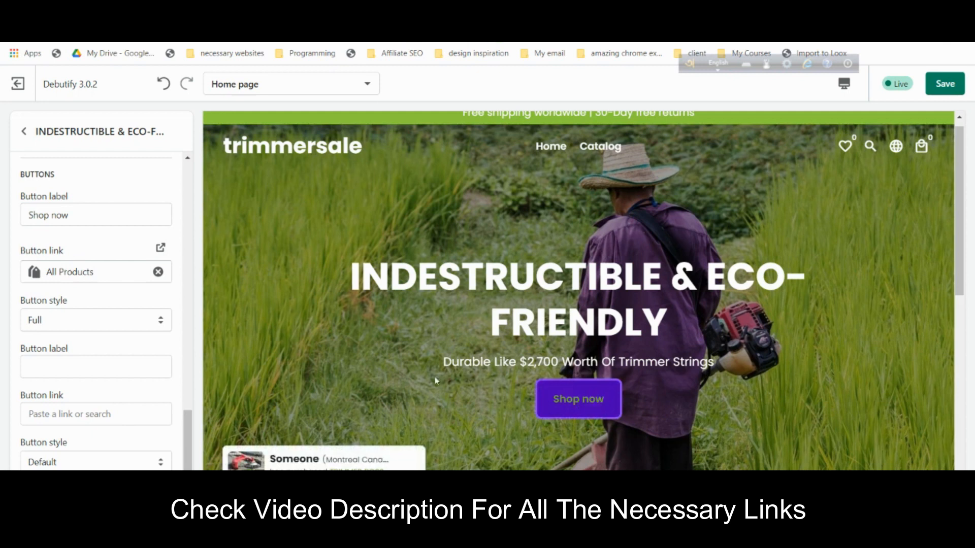
click(25, 133)
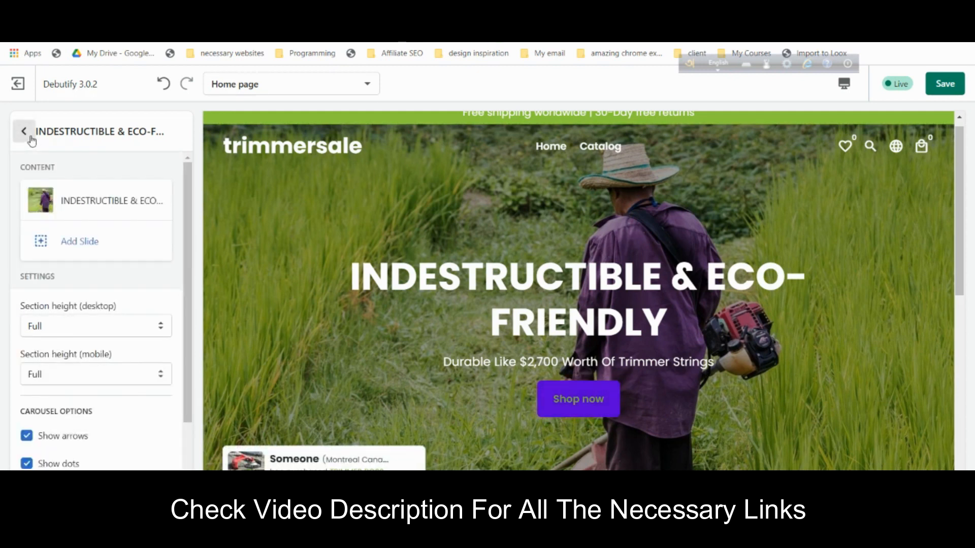
scroll(620, 267, down, 5)
scroll(620, 266, up, 6)
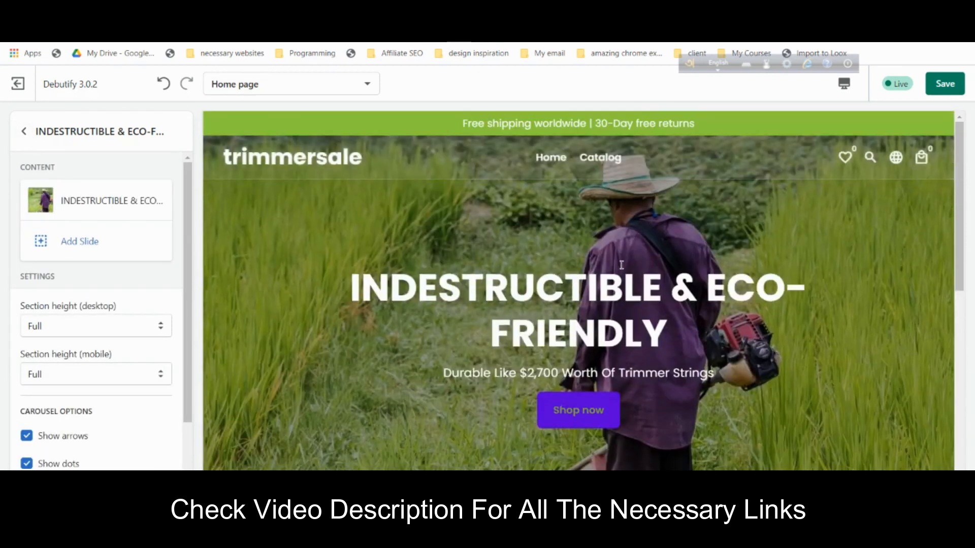
scroll(584, 300, down, 10)
scroll(584, 299, up, 3)
scroll(583, 299, down, 3)
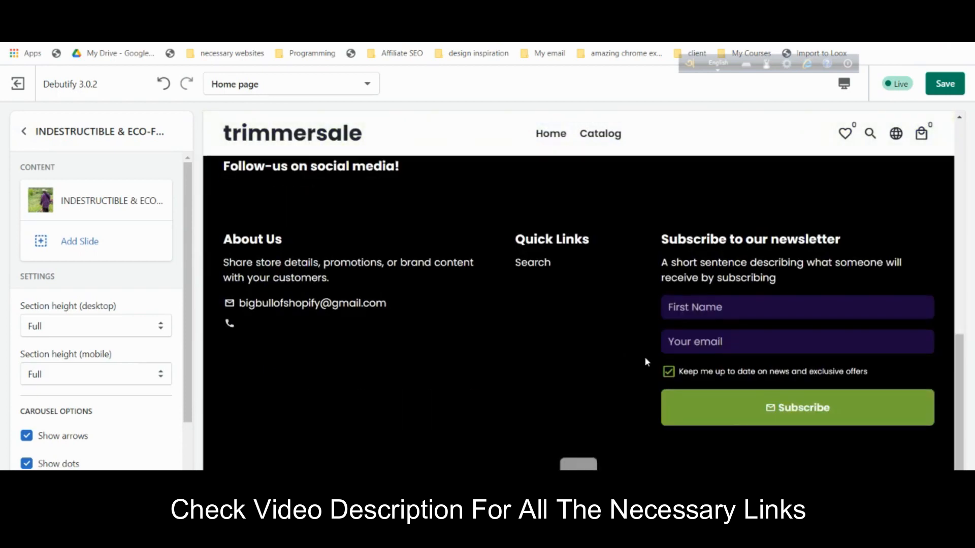
scroll(688, 366, up, 10)
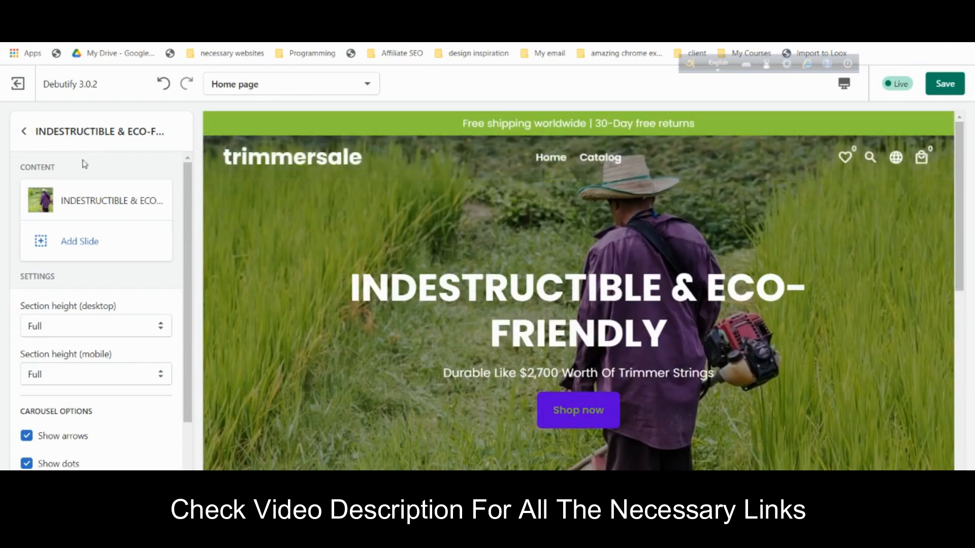
click(24, 131)
scroll(64, 223, down, 5)
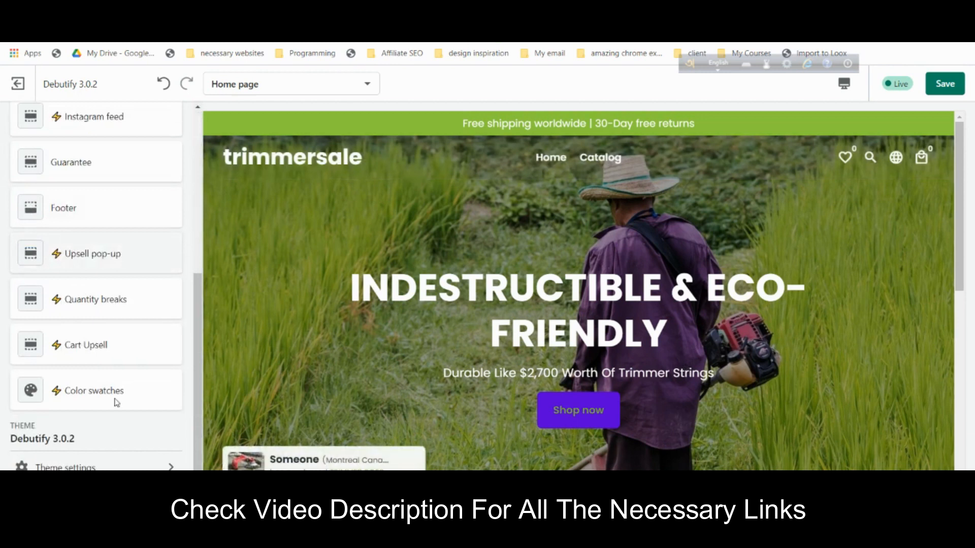
- In Theme settings > Colors, change the Buttons colour from 2D0471 to green 75A832
click(66, 465)
click(67, 251)
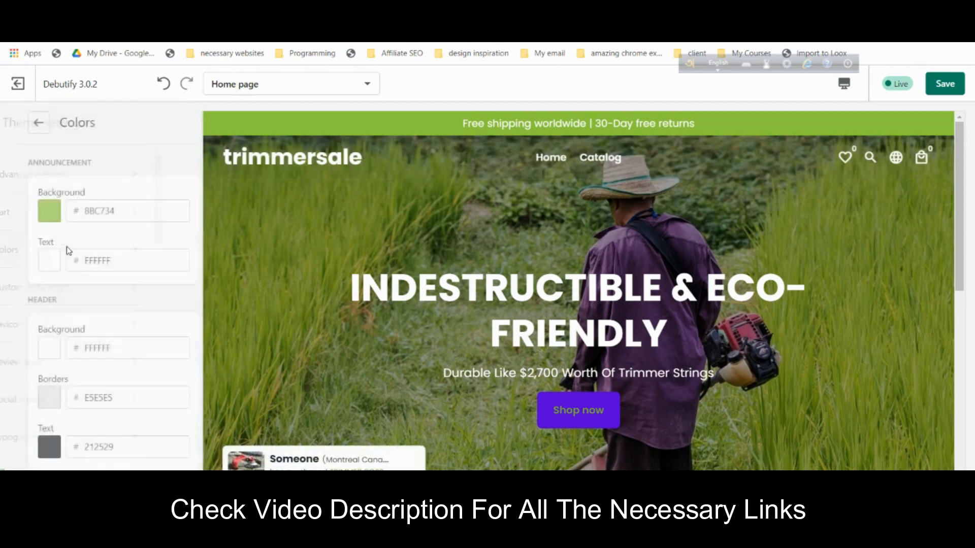
scroll(76, 253, down, 6)
scroll(82, 257, down, 2)
scroll(84, 254, up, 2)
scroll(84, 254, down, 2)
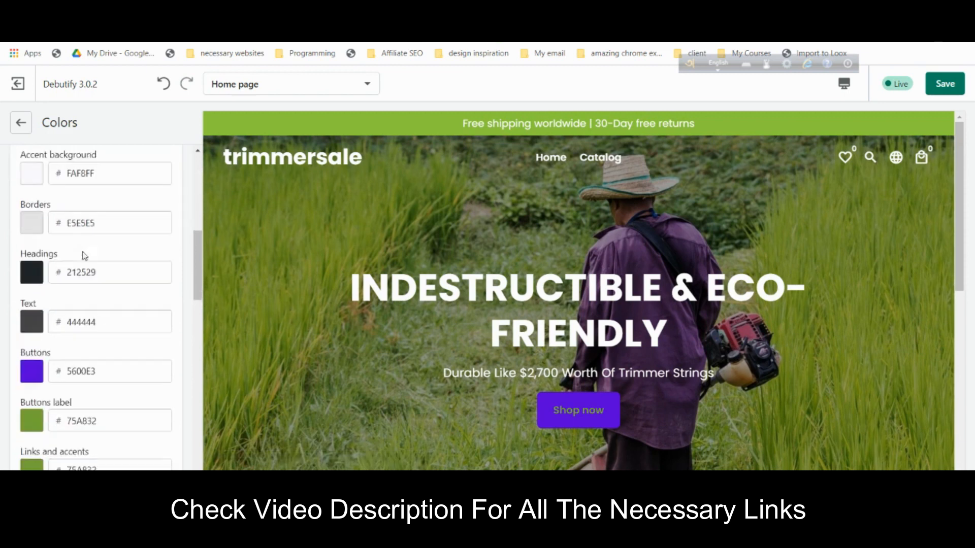
scroll(82, 252, up, 8)
scroll(82, 249, down, 12)
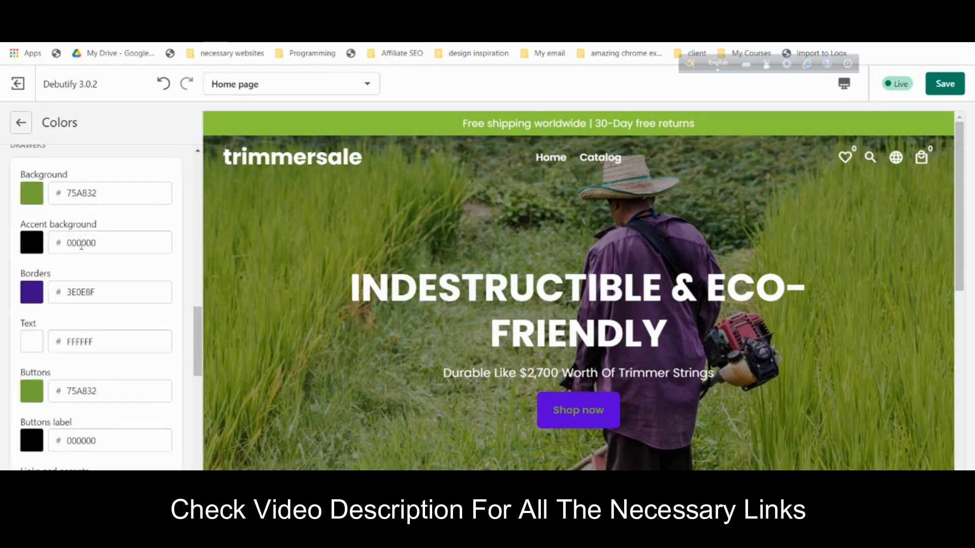
scroll(81, 245, down, 8)
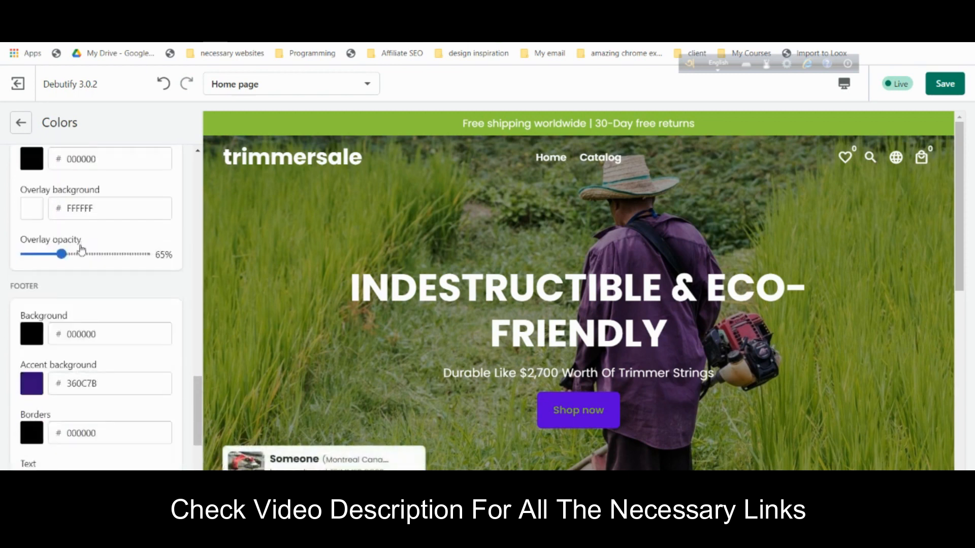
scroll(81, 249, down, 7)
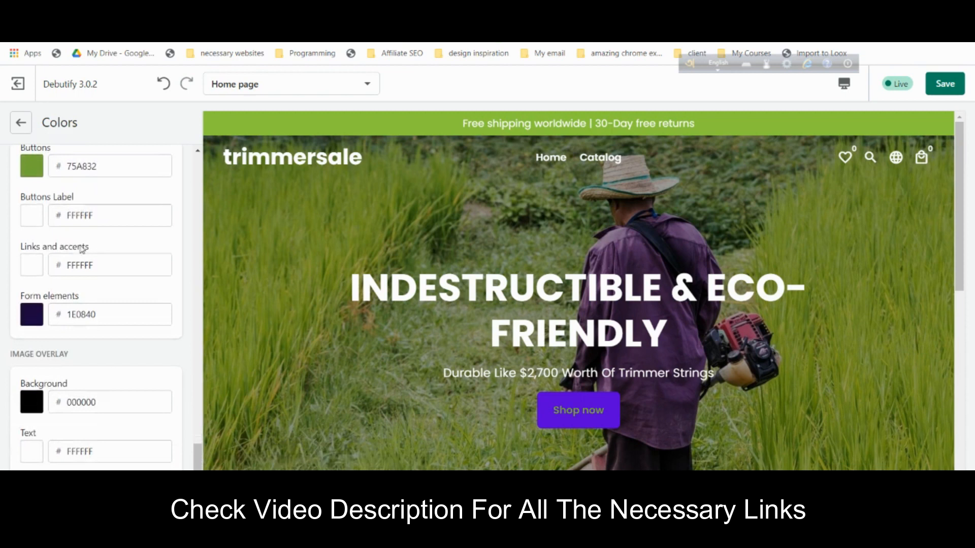
scroll(83, 248, up, 15)
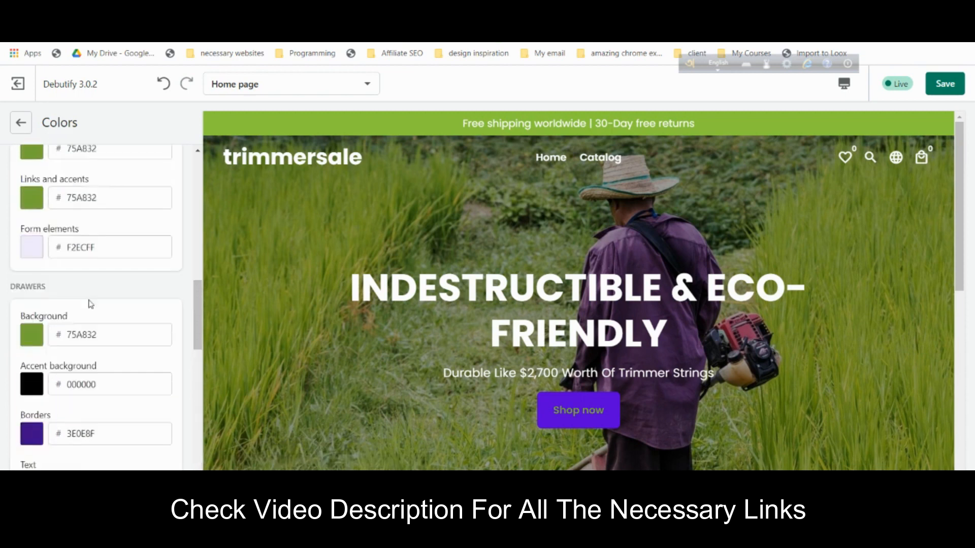
scroll(91, 303, down, 6)
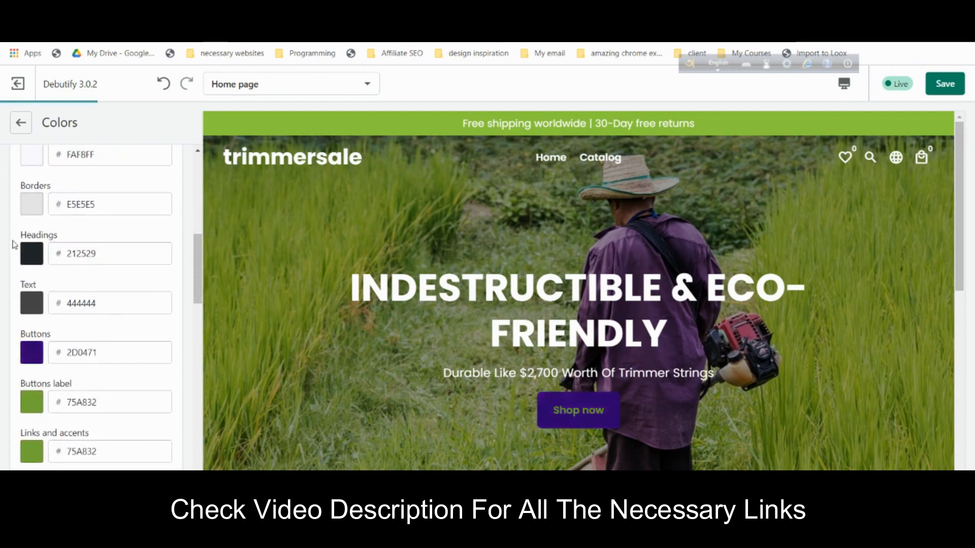
scroll(39, 311, up, 3)
scroll(36, 284, down, 2)
scroll(32, 256, up, 2)
scroll(32, 256, down, 5)
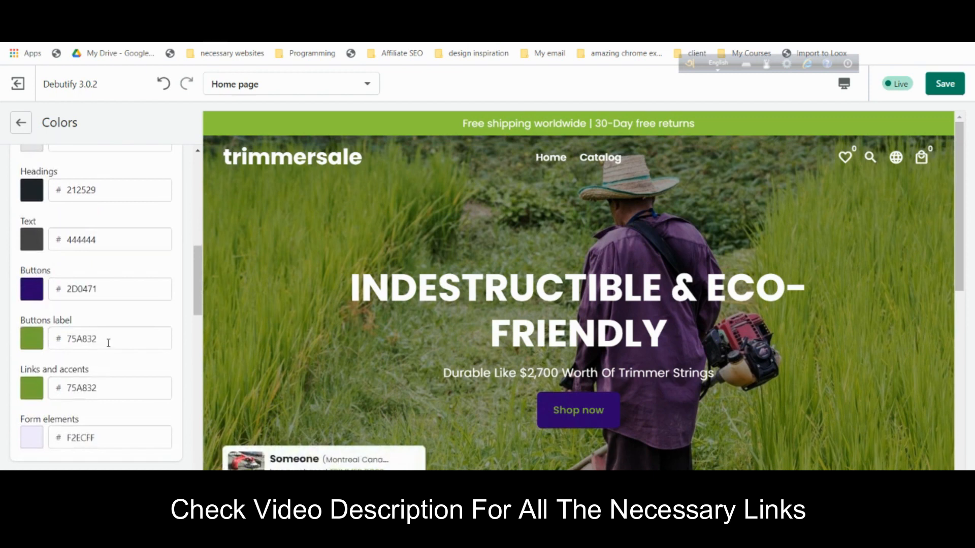
click(139, 341)
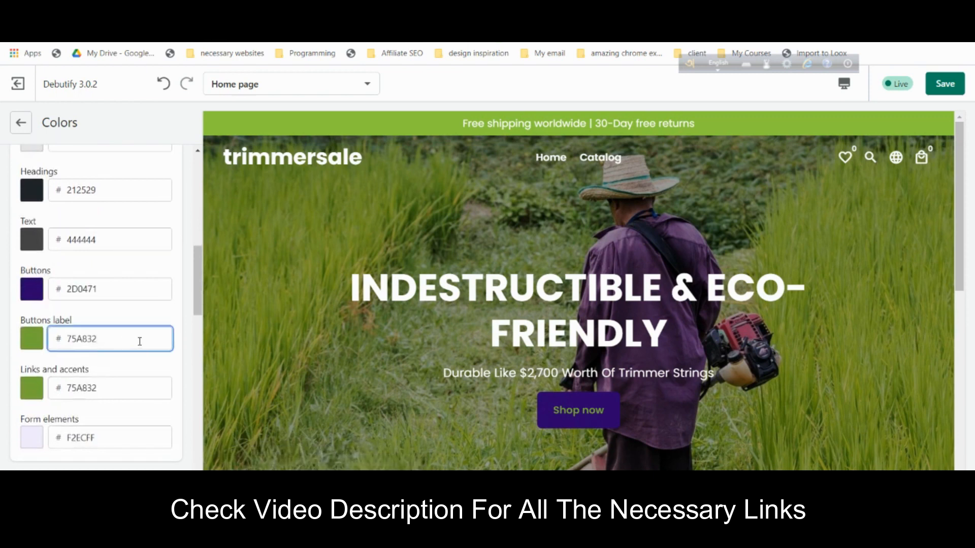
key(ctrl+a)
key(ctrl+c)
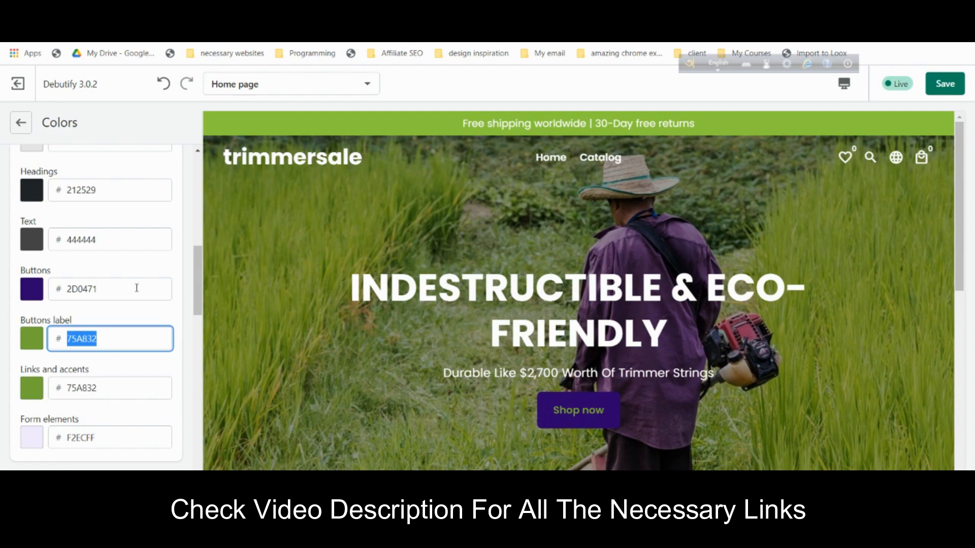
click(136, 289)
key(ctrl+a)
key(ctrl+v)
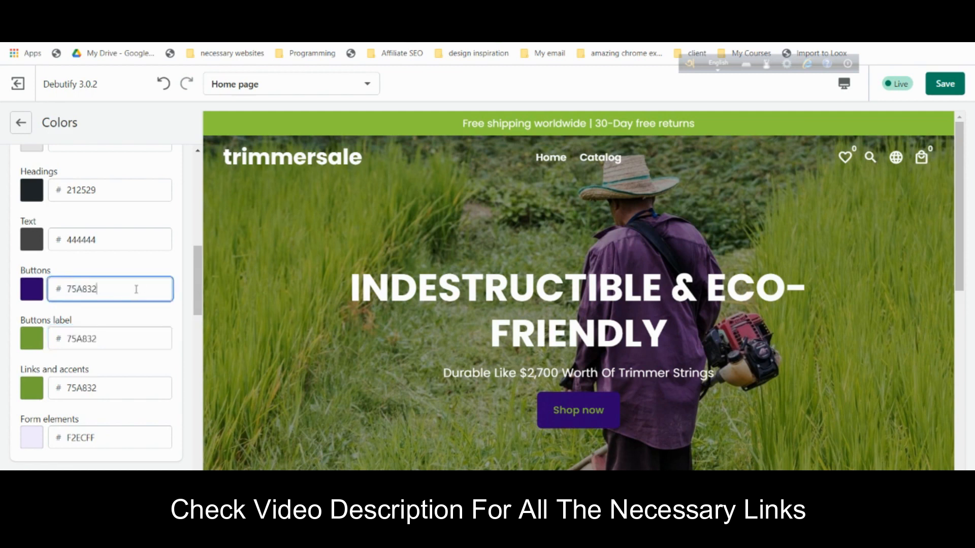
click(154, 269)
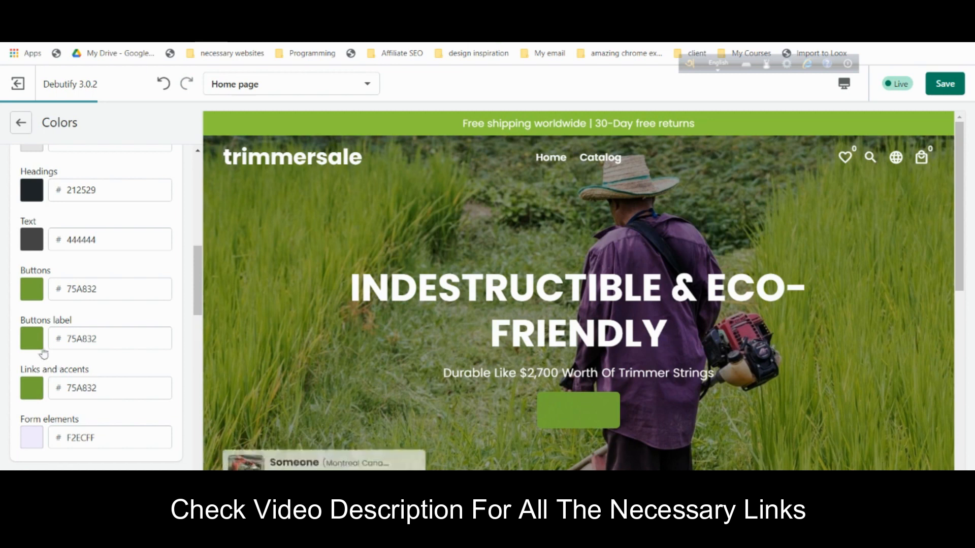
- Make the button labels white (FFFFFF), then return to the home page sections
click(32, 339)
click(77, 398)
drag(78, 402, 6, 355)
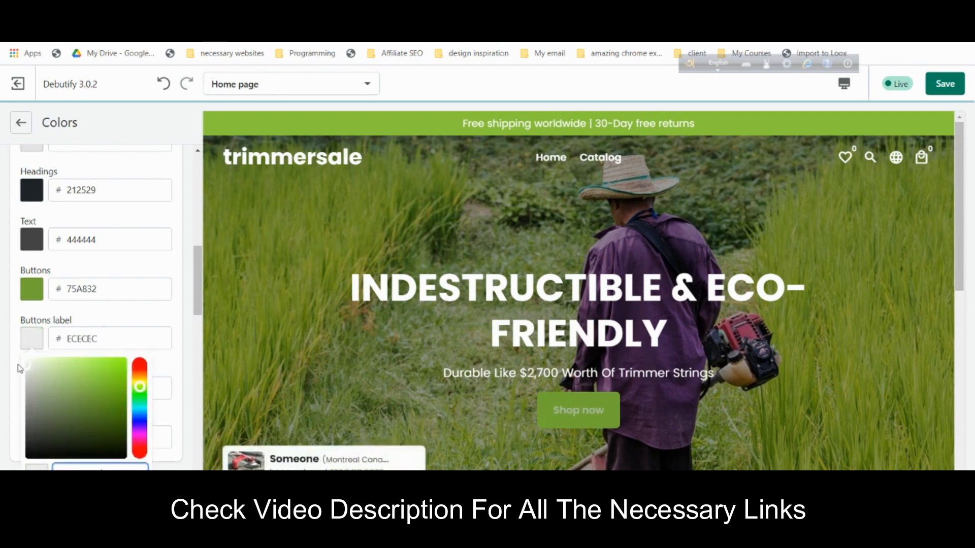
click(143, 323)
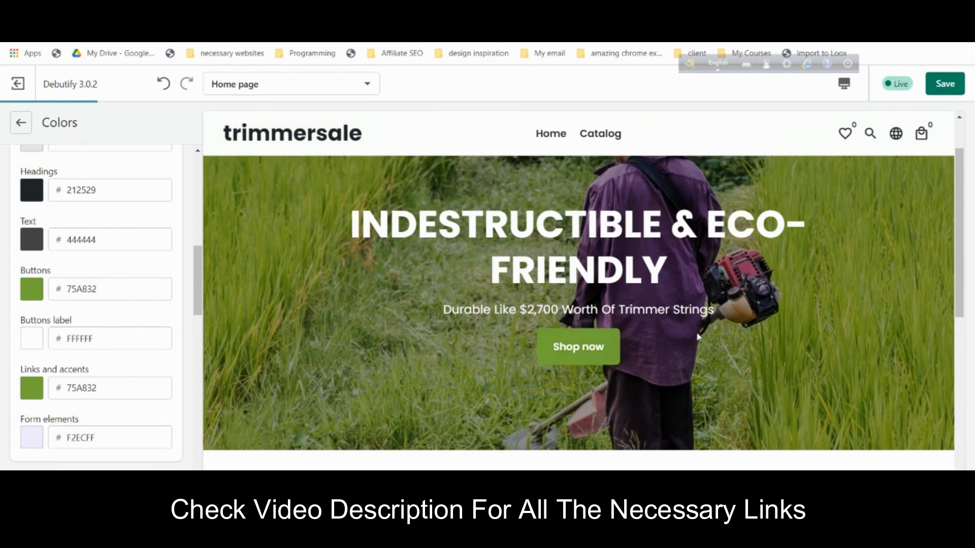
scroll(121, 349, down, 5)
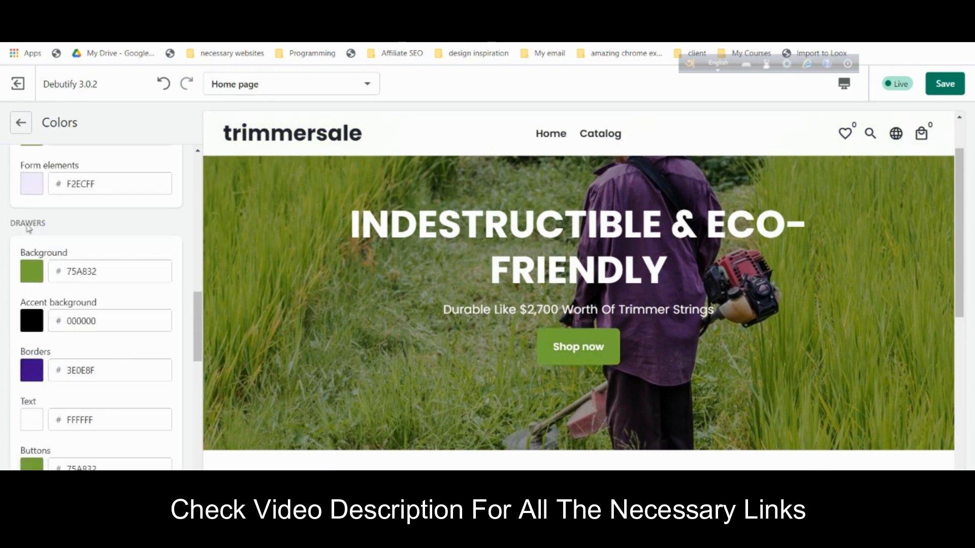
click(29, 131)
click(22, 124)
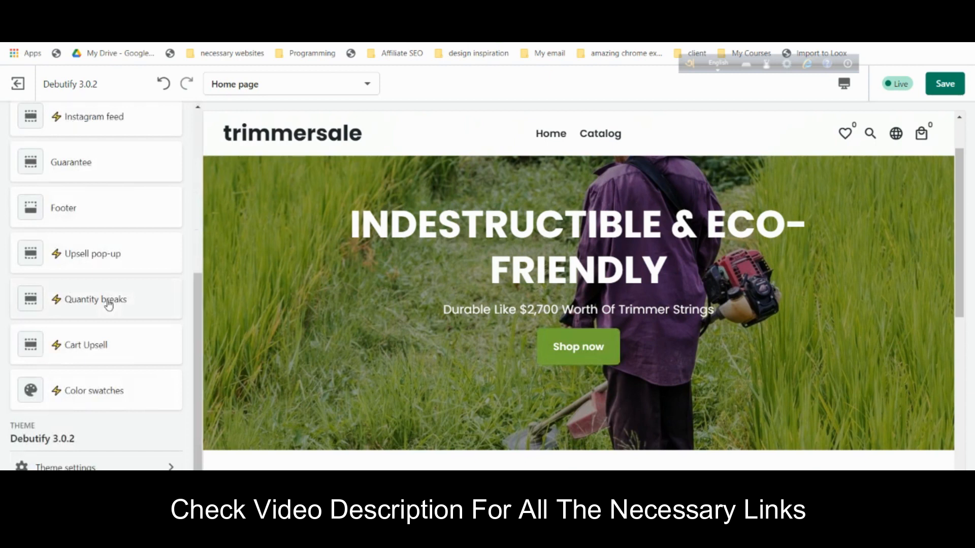
scroll(108, 297, up, 5)
- Link the hero slide's second button to the TRIMMER BOSS product
click(97, 284)
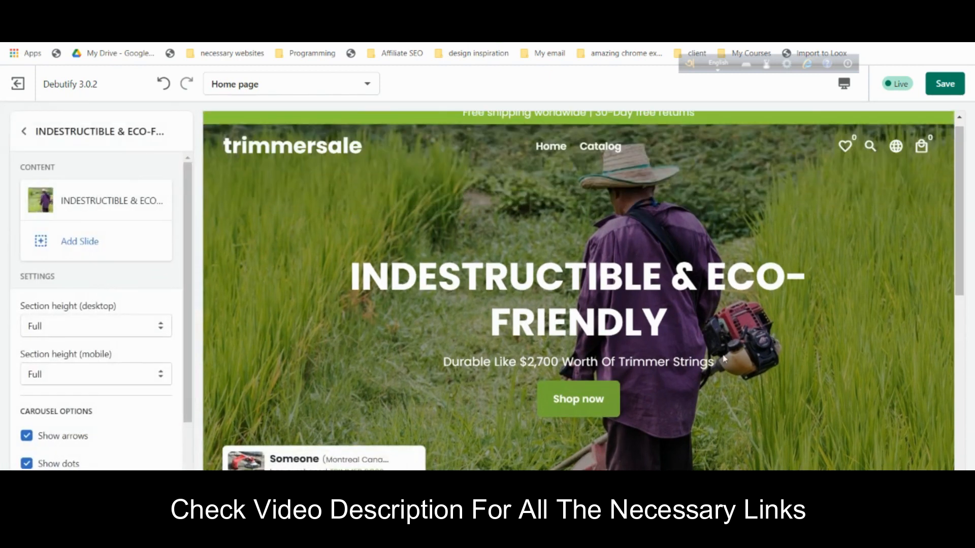
scroll(102, 375, down, 1)
scroll(97, 264, up, 1)
click(91, 206)
scroll(145, 392, down, 7)
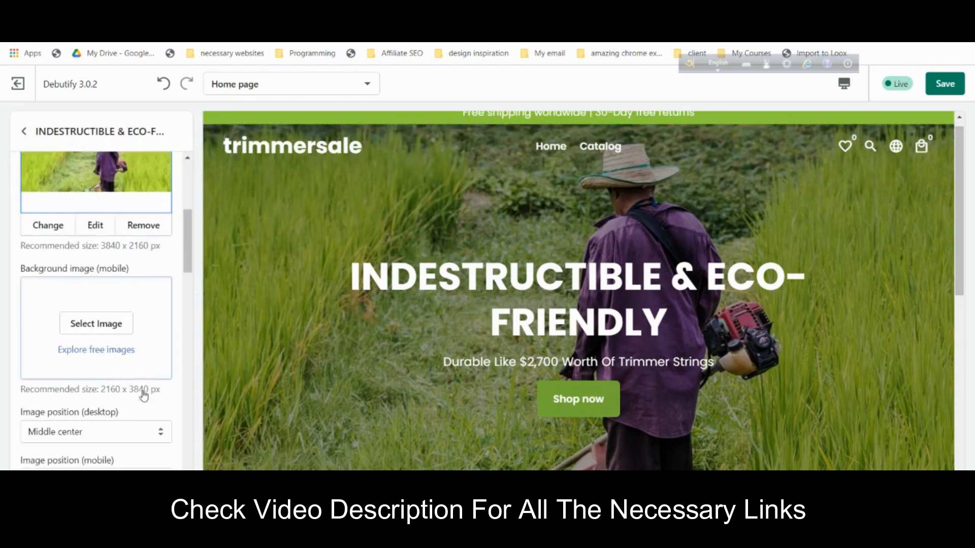
scroll(144, 392, down, 7)
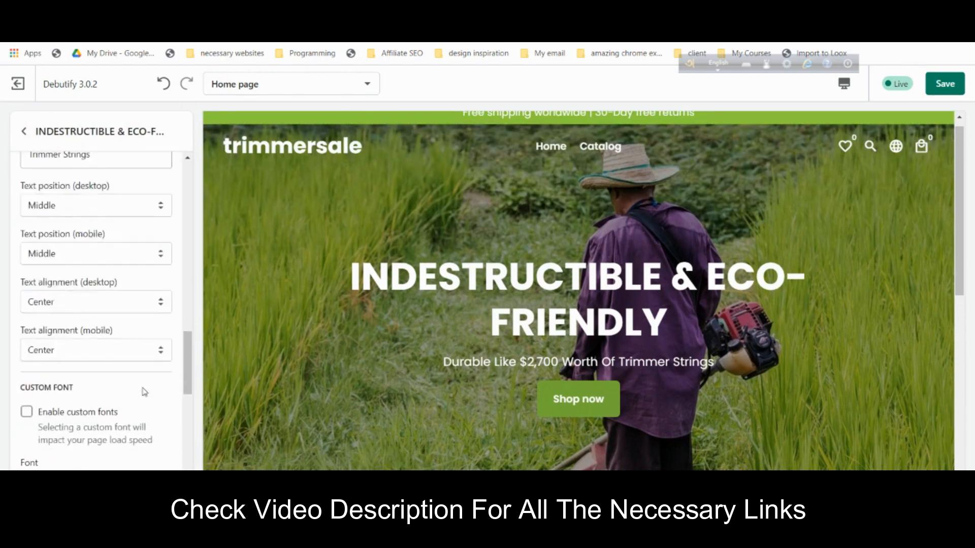
scroll(115, 334, down, 5)
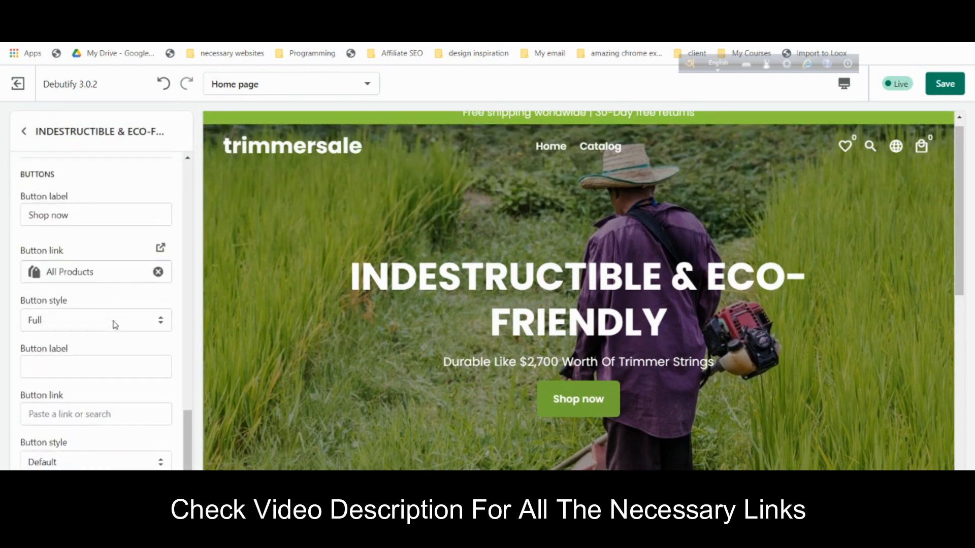
click(104, 412)
click(98, 292)
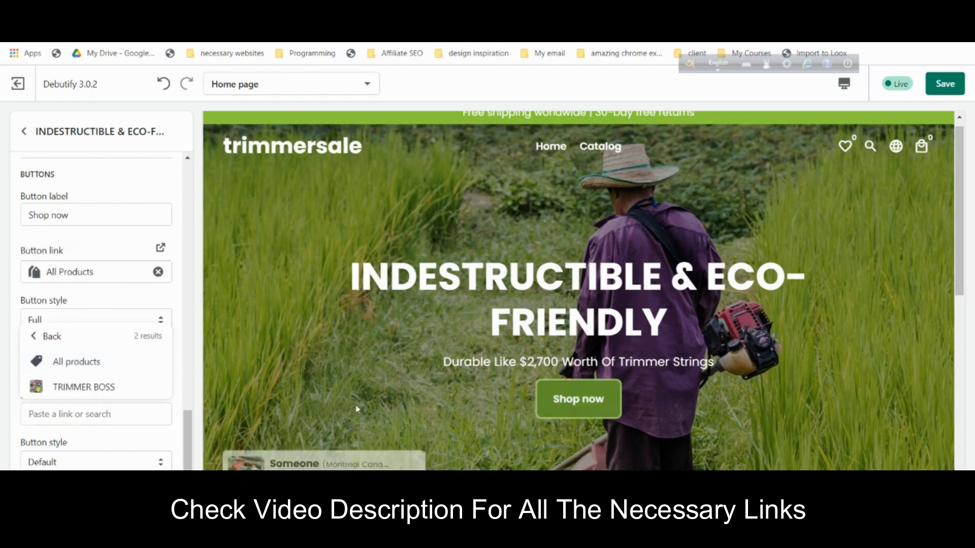
click(137, 396)
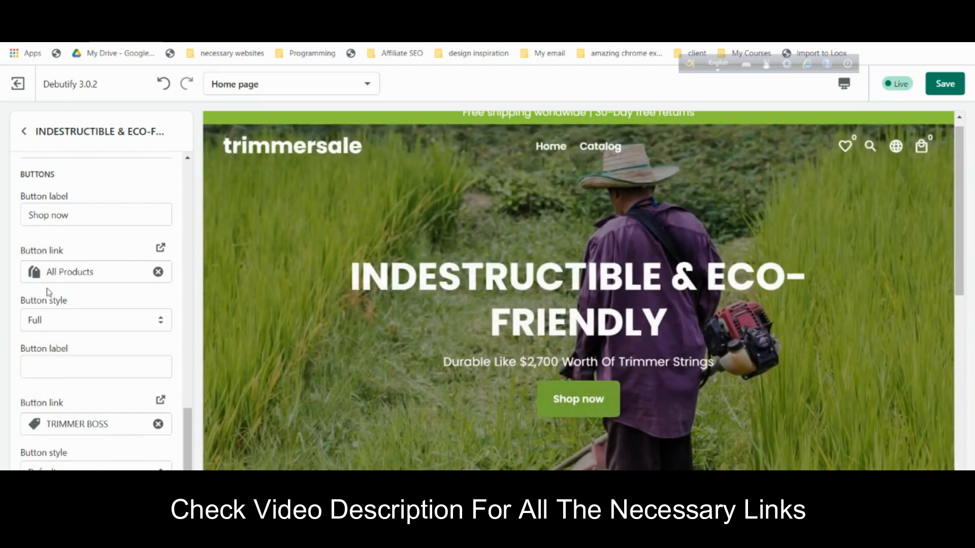
- Review the slide's heading, then go back to the home page sections list
scroll(48, 292, up, 10)
scroll(65, 263, down, 4)
scroll(70, 269, up, 5)
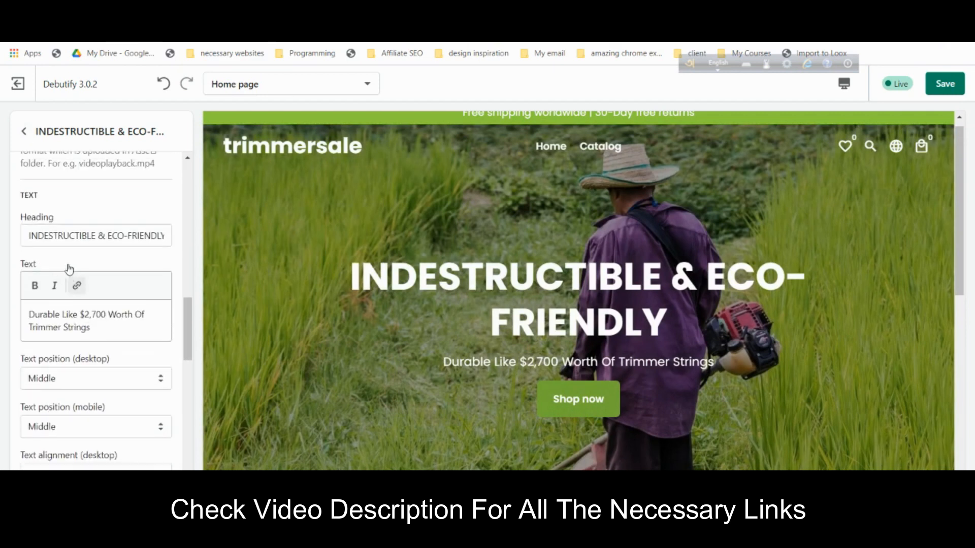
scroll(70, 269, up, 2)
click(112, 343)
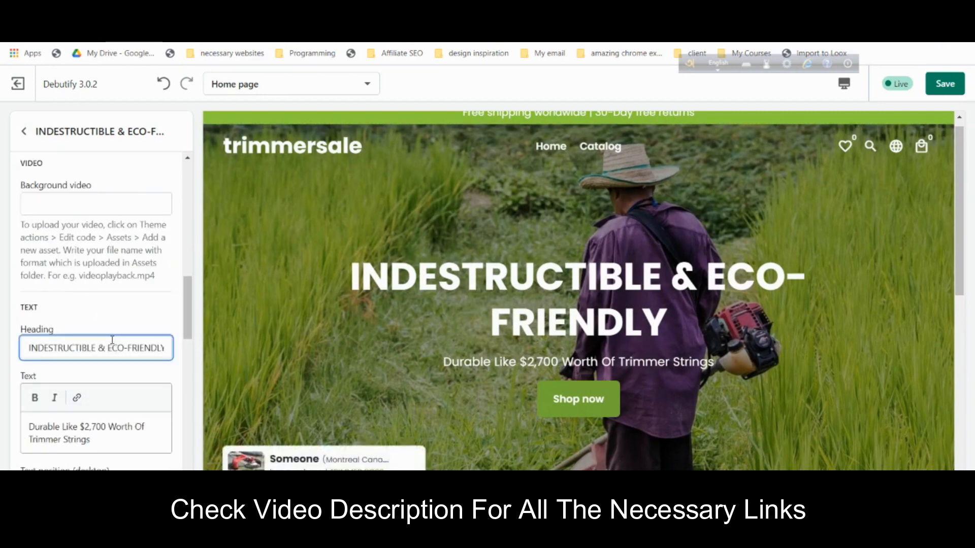
scroll(150, 376, down, 6)
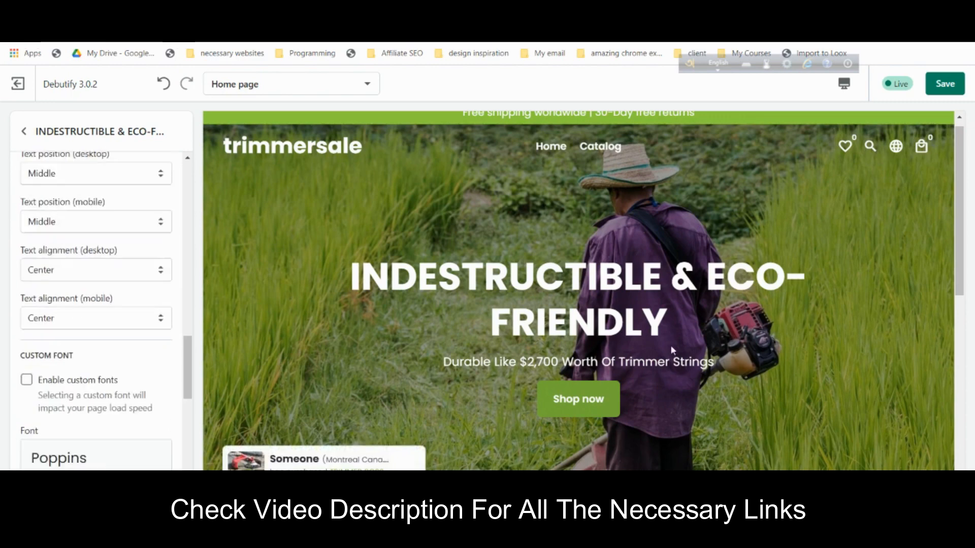
scroll(670, 346, down, 5)
scroll(674, 339, up, 7)
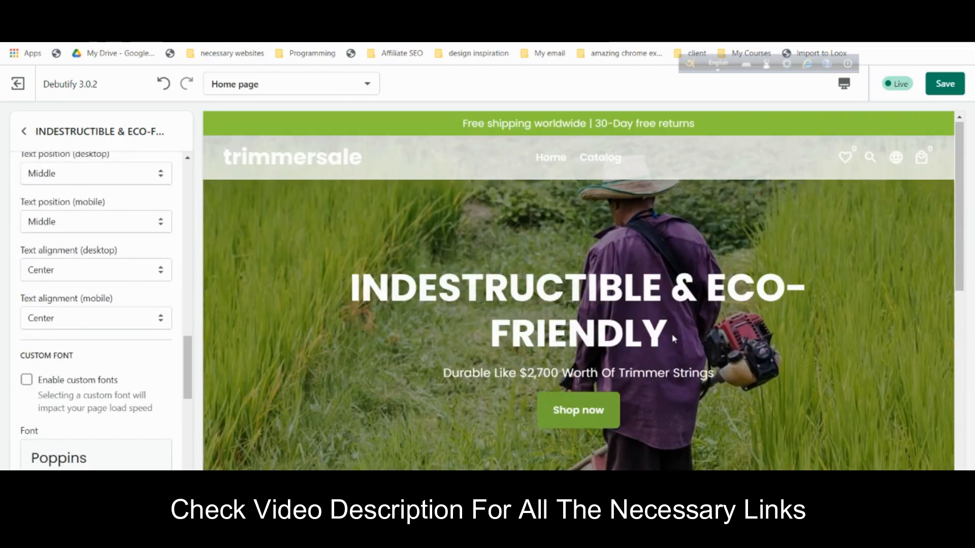
scroll(708, 340, down, 4)
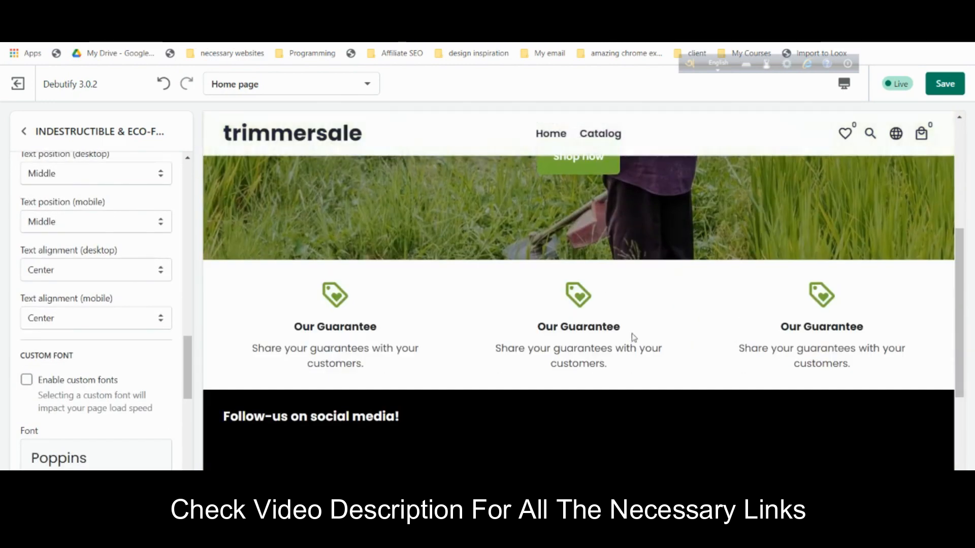
scroll(634, 337, up, 4)
click(24, 132)
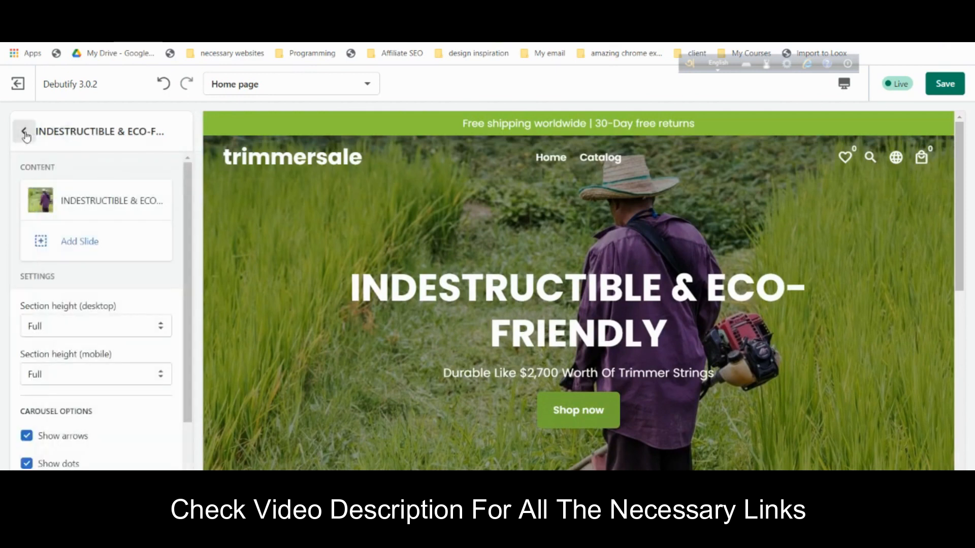
click(24, 132)
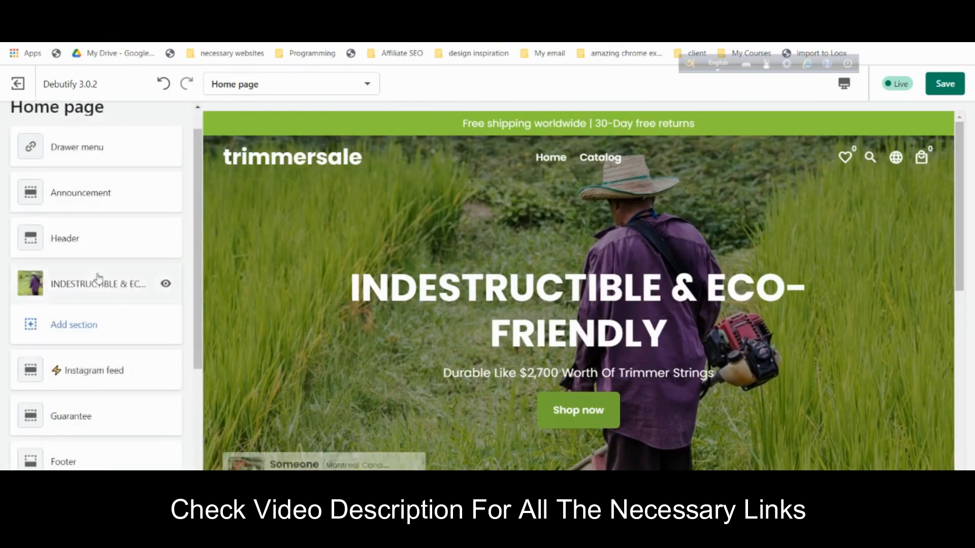
- Add an Image with text section below the slideshow and start choosing its picture
click(85, 274)
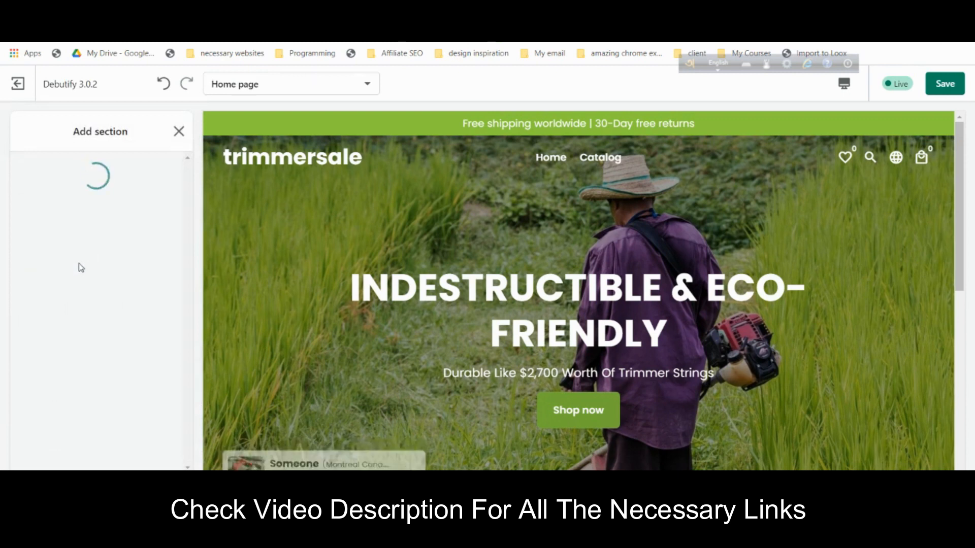
scroll(94, 312, down, 6)
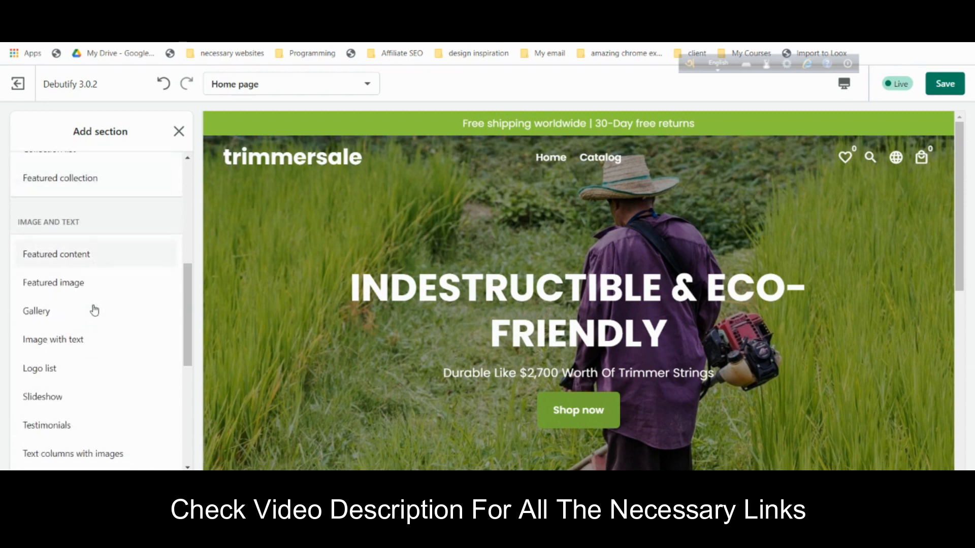
scroll(94, 304, down, 2)
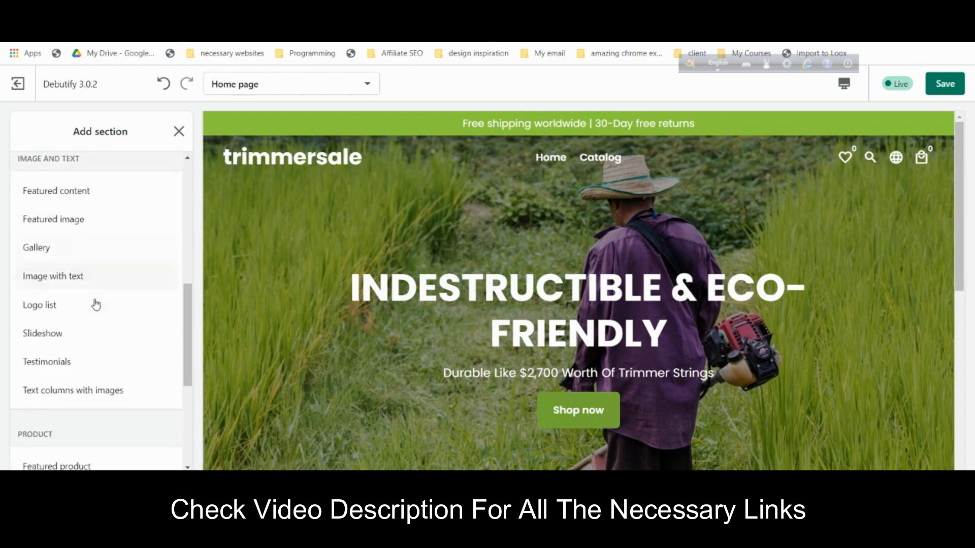
click(87, 280)
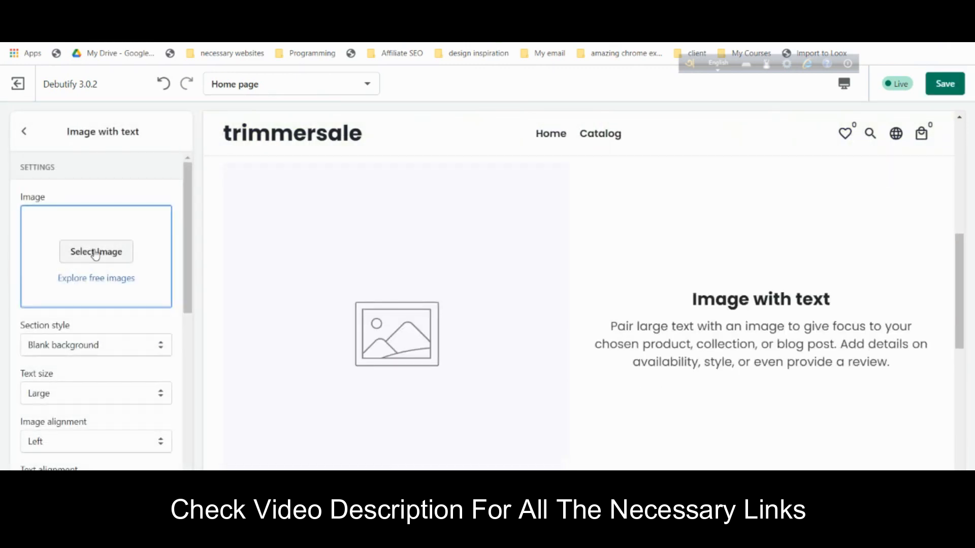
click(93, 252)
- Upload the Trimmer Boss wire-brush head photo as the section image
click(84, 244)
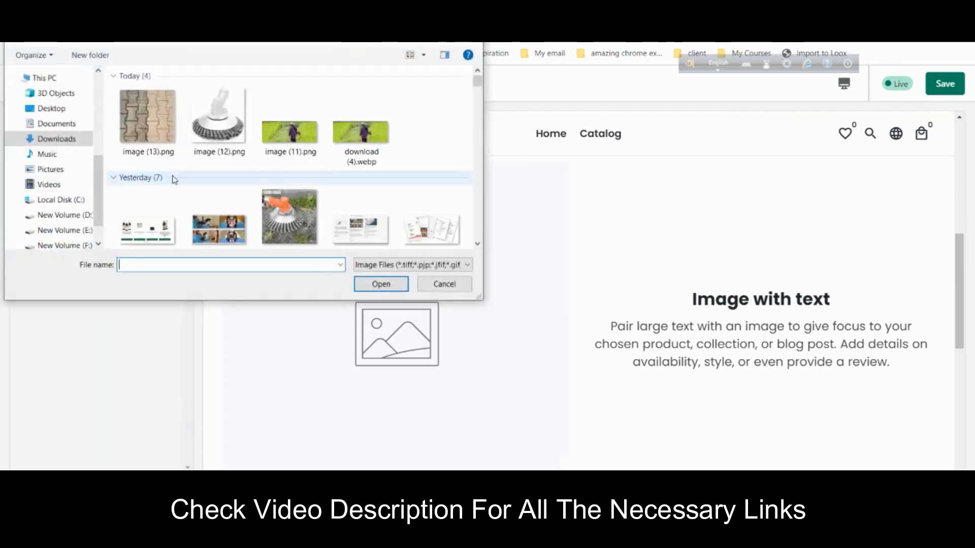
click(295, 221)
click(381, 283)
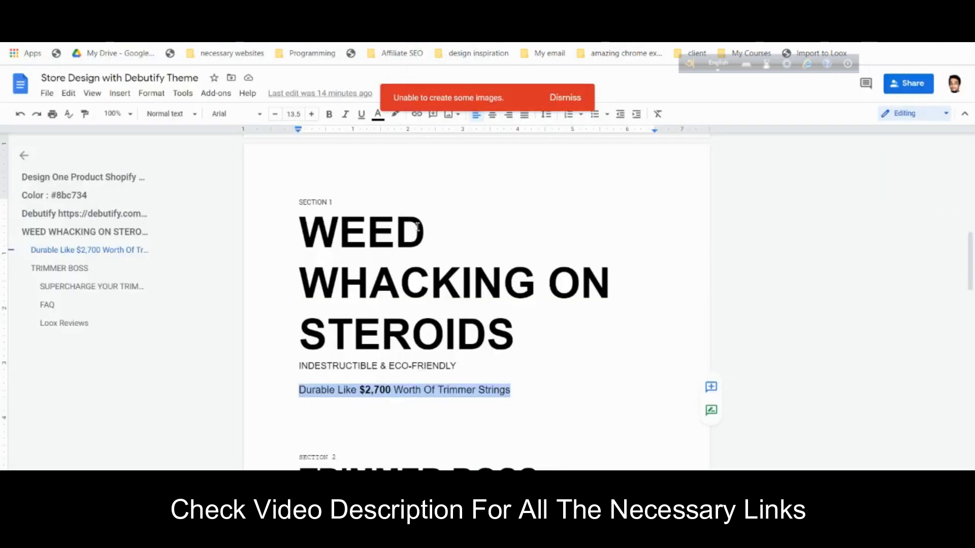
- Copy TRIMMER BOSS from the planning doc and select the section's placeholder heading
scroll(416, 226, down, 4)
drag(300, 289, 531, 291)
right_click(531, 291)
click(543, 214)
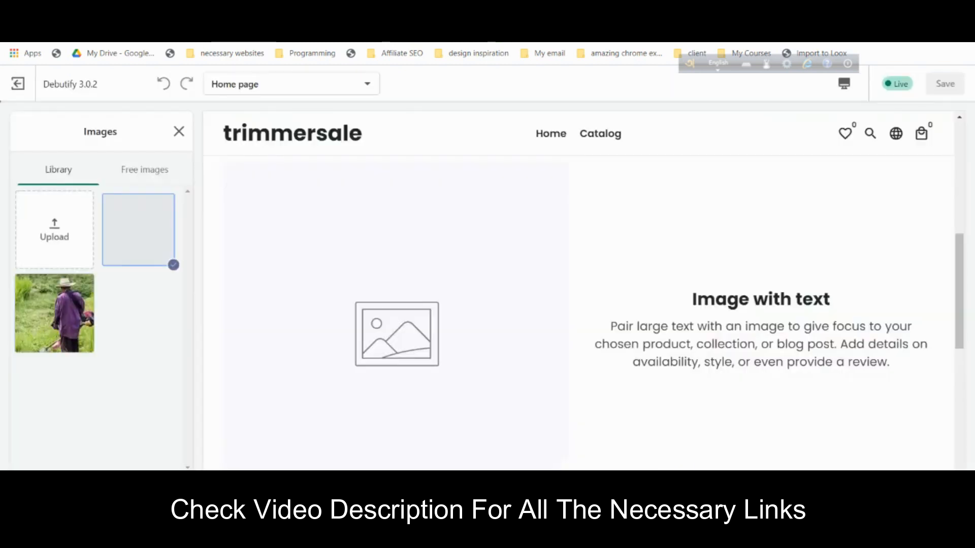
scroll(122, 333, down, 6)
click(102, 242)
key(ctrl+a)
- Paste TRIMMER BOSS as the heading and put two copies of the 100X line in Text
key(ctrl+v)
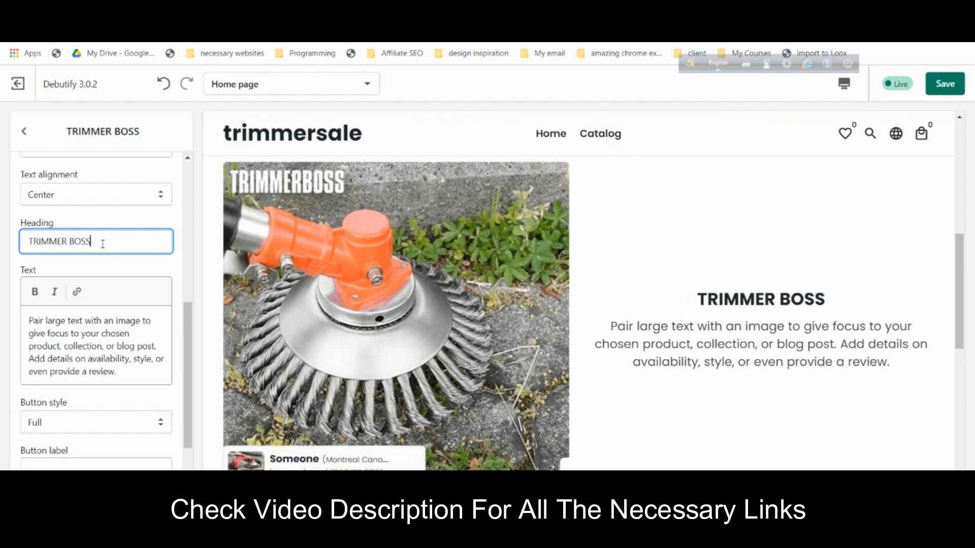
click(366, 11)
drag(312, 326, 544, 321)
right_click(524, 321)
click(564, 234)
click(284, 11)
click(126, 360)
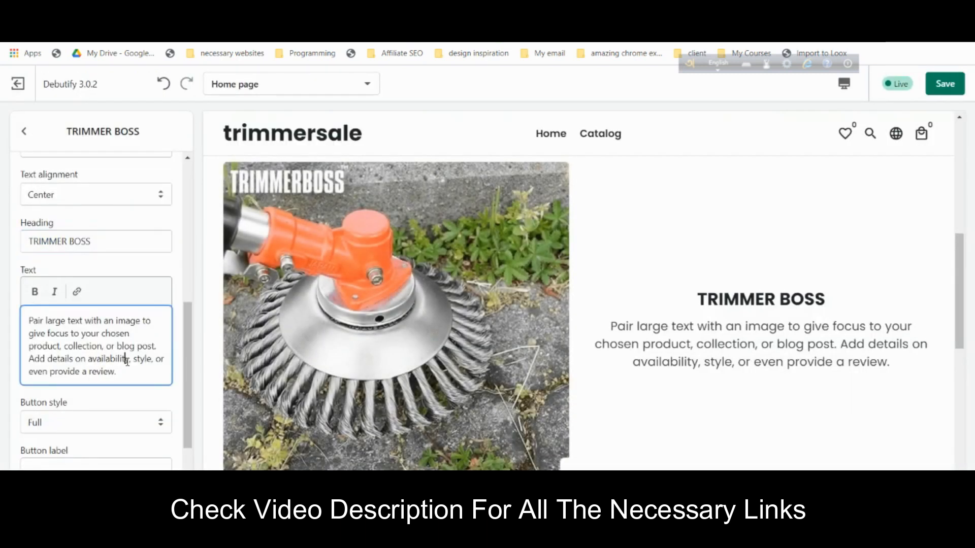
key(ctrl+a)
key(ctrl+v)
key(Return)
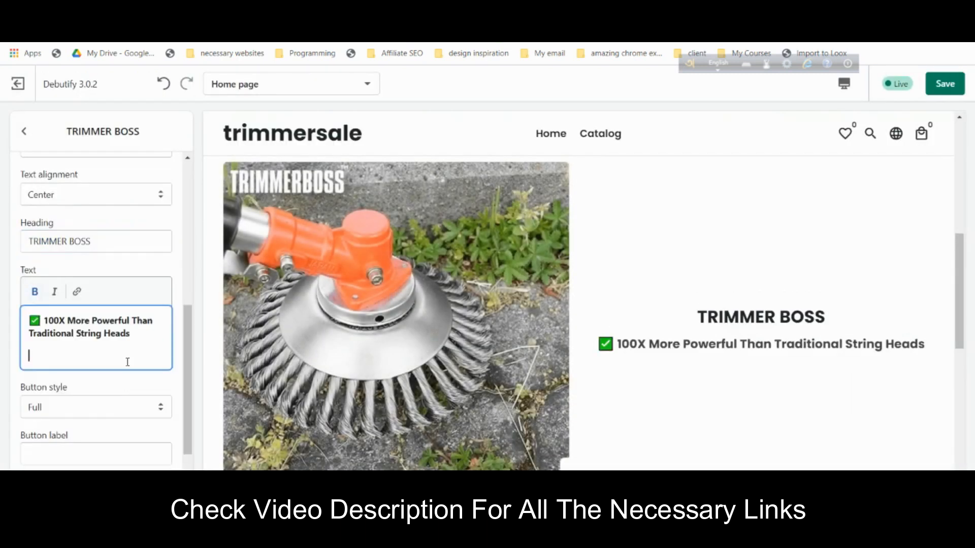
key(ctrl+v)
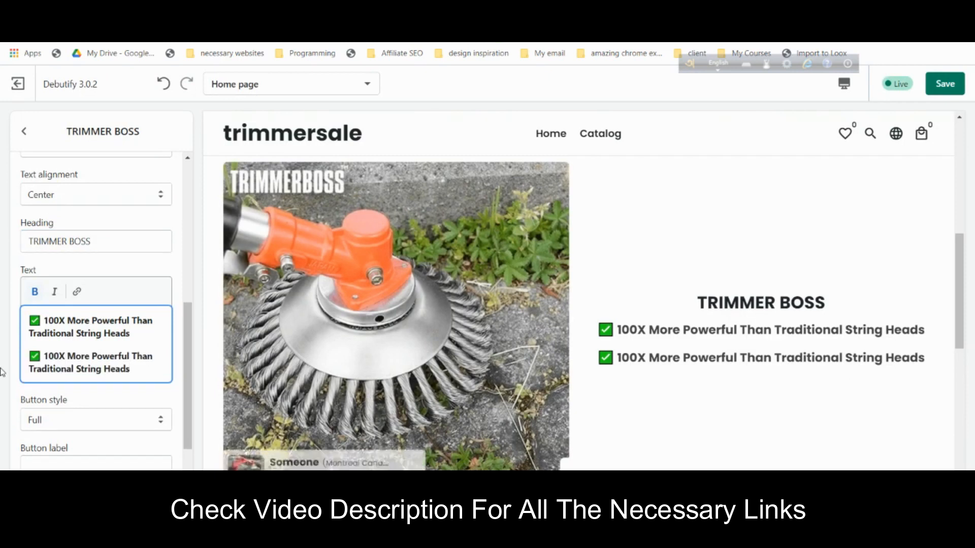
- Unbold both benefit lines, then bold only 100X in the first line
drag(140, 370, 28, 320)
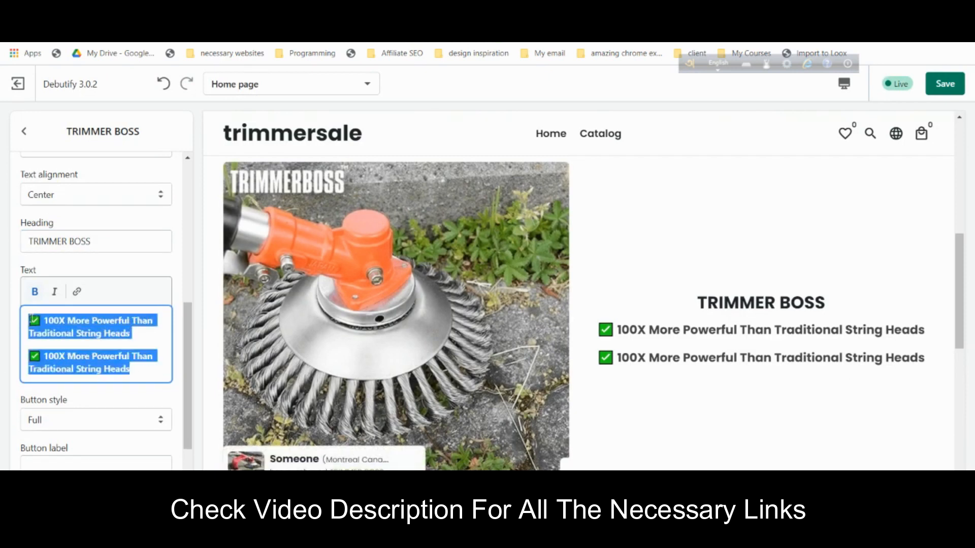
click(34, 293)
click(105, 351)
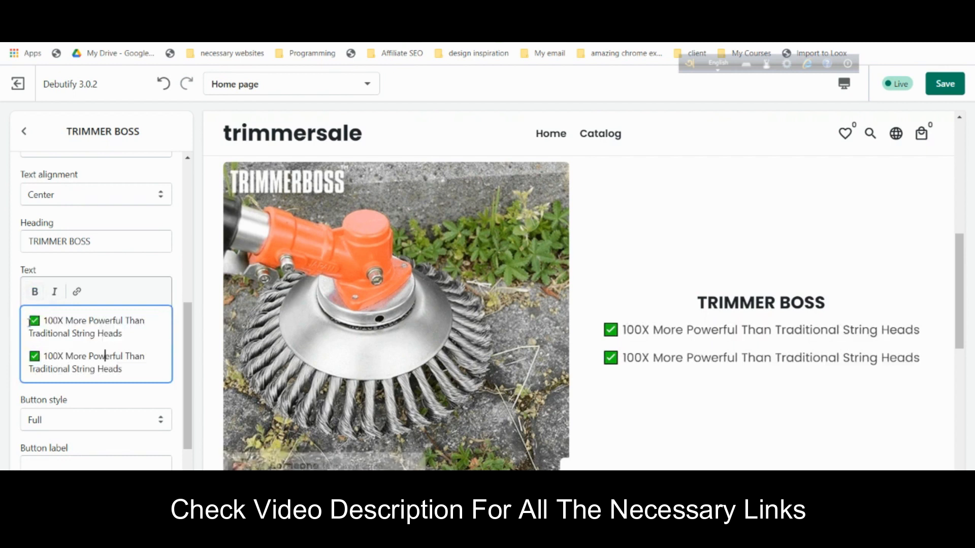
click(34, 292)
- Add three more plain '100X More Powerful Than Traditional String Heads' lines, making five
click(146, 368)
drag(146, 368, 31, 355)
right_click(60, 354)
click(107, 171)
click(132, 366)
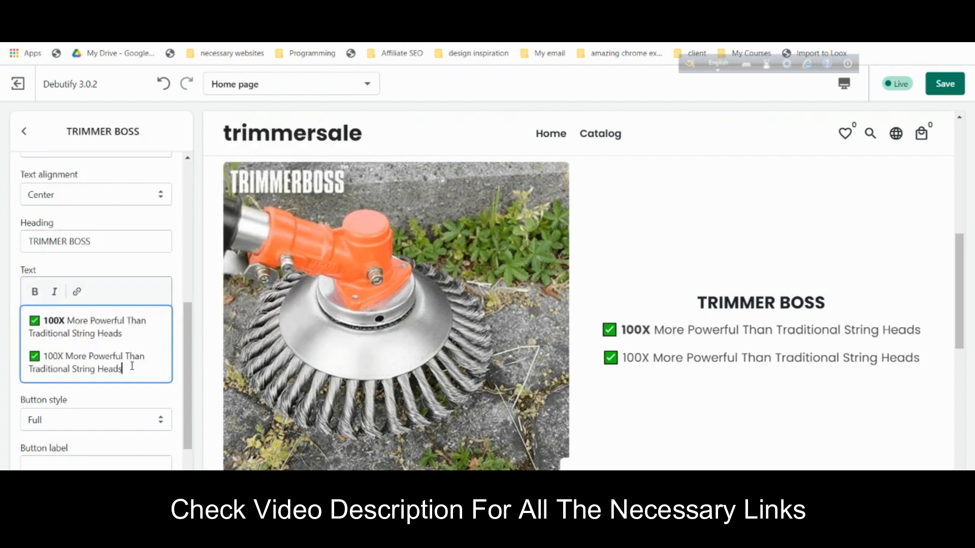
key(Return)
key(ctrl+v)
key(Return)
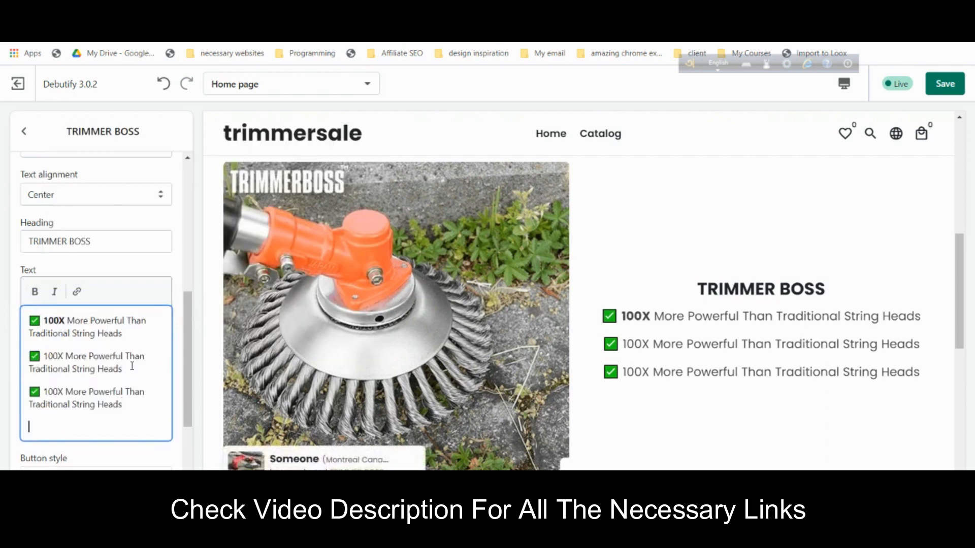
key(ctrl+v)
key(Return)
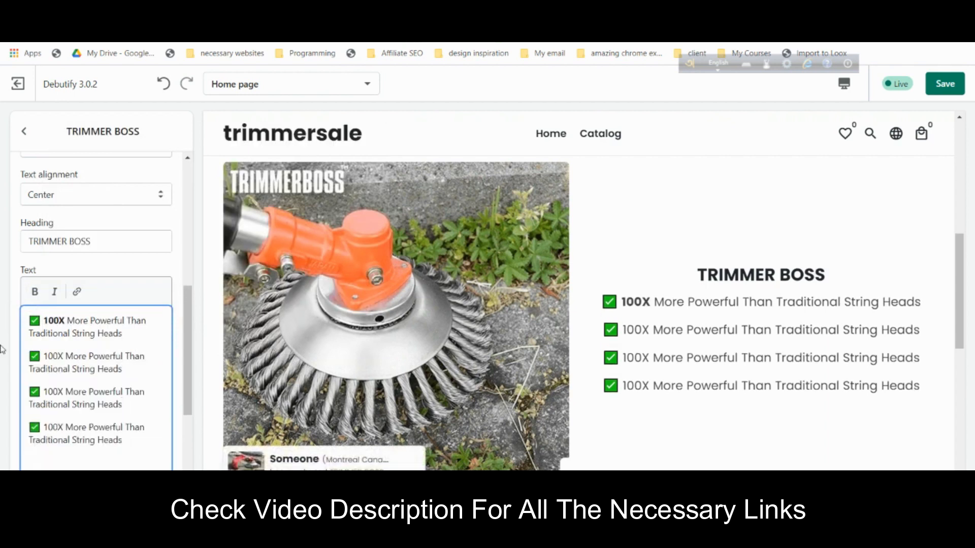
key(ctrl+v)
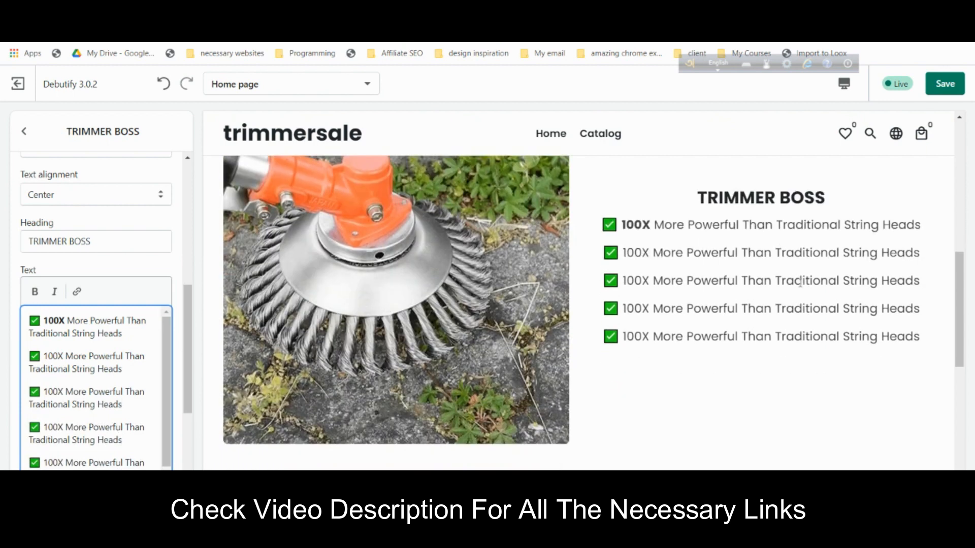
- Set the section's button label to ORDER NOW
scroll(112, 270, down, 3)
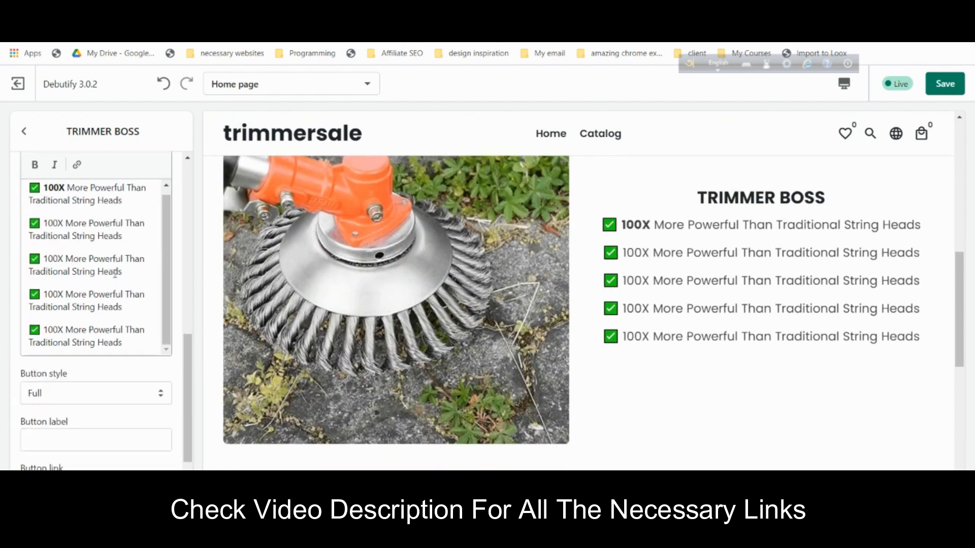
click(105, 440)
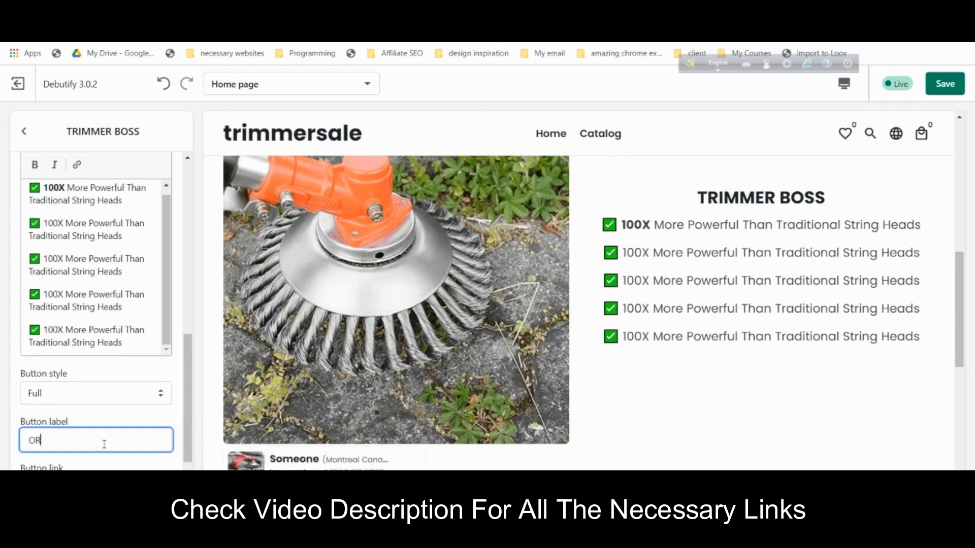
text(ORDER NOW)
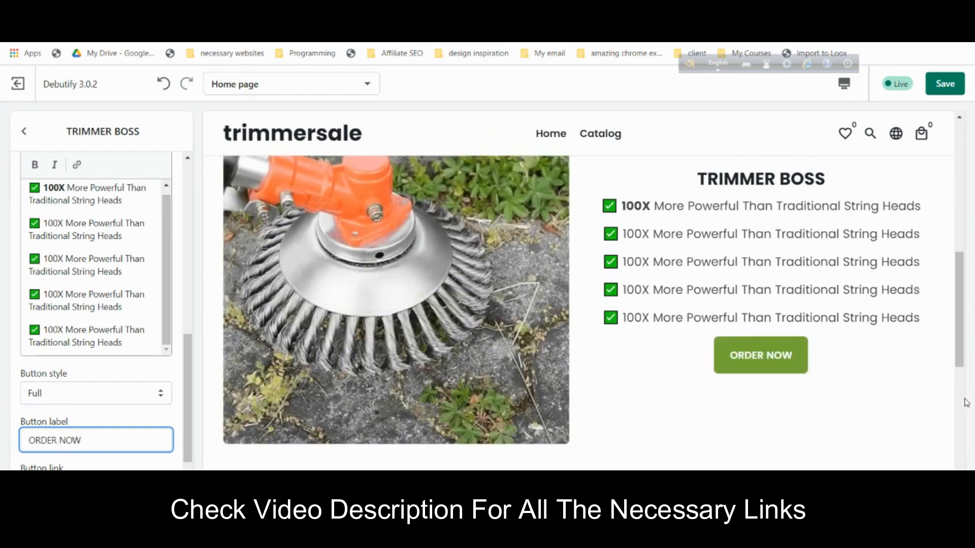
scroll(133, 402, down, 1)
click(127, 452)
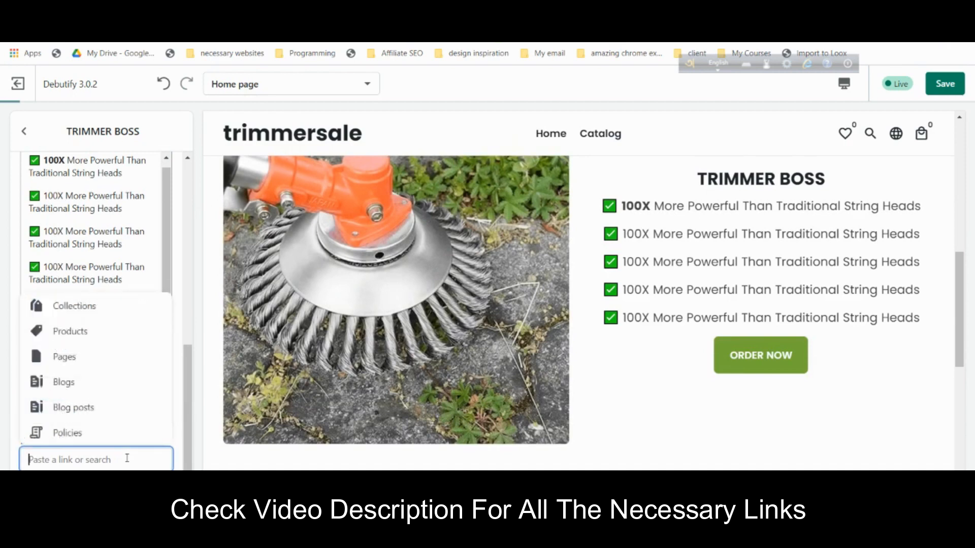
click(90, 333)
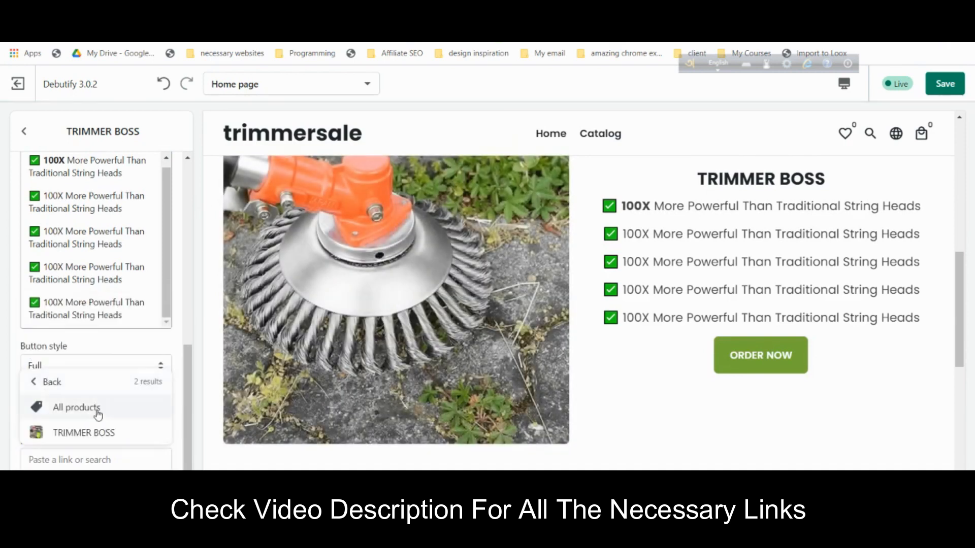
click(98, 433)
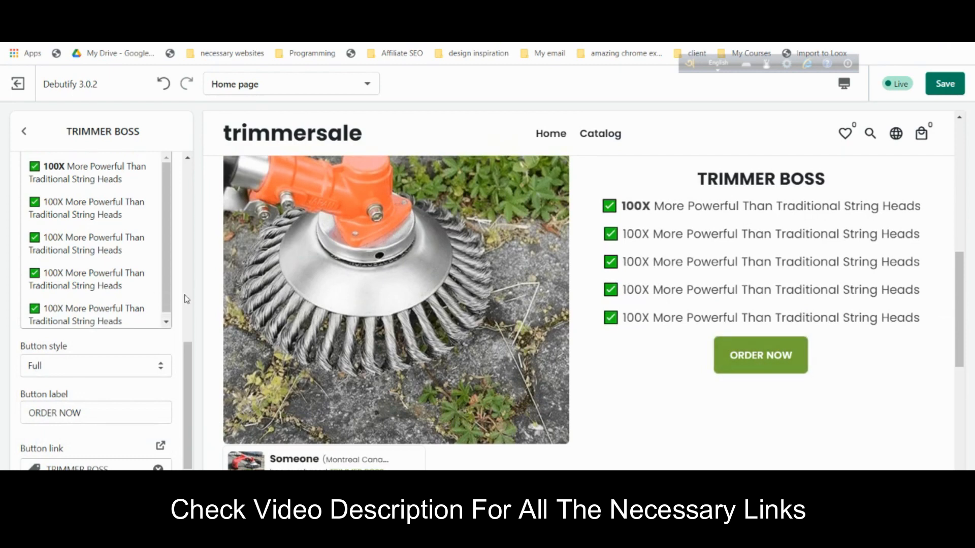
scroll(182, 295, up, 5)
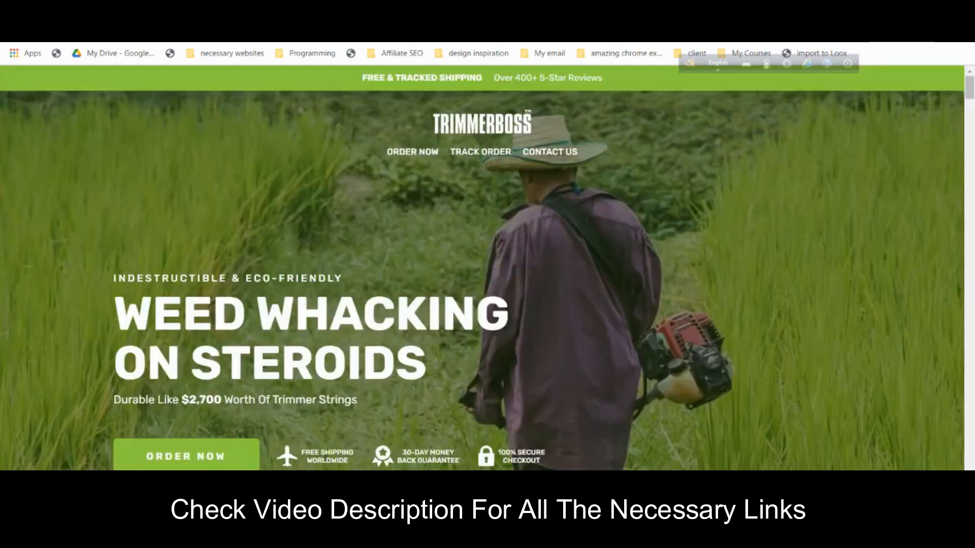
scroll(605, 236, down, 10)
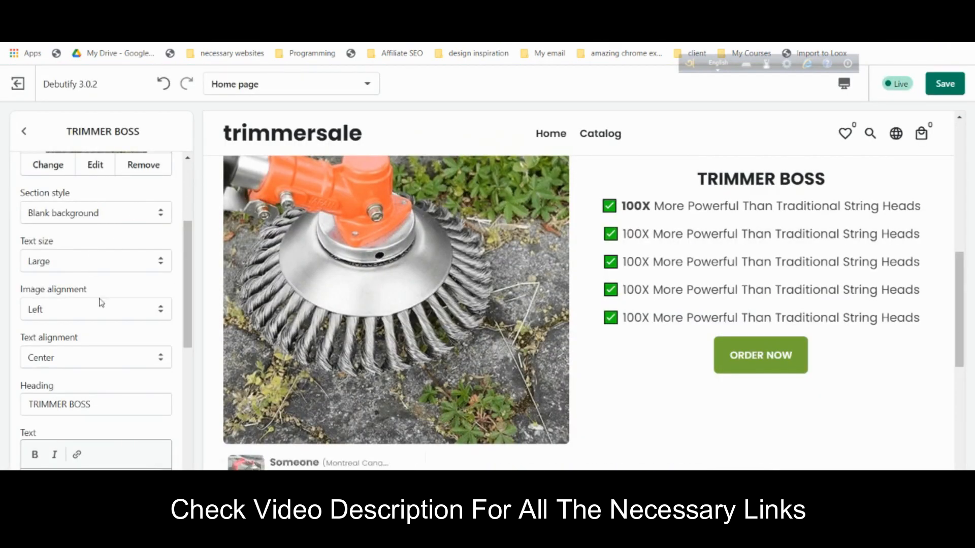
- Left-align the TRIMMER BOSS text and keep Blank background after trying Accent
click(121, 362)
click(111, 377)
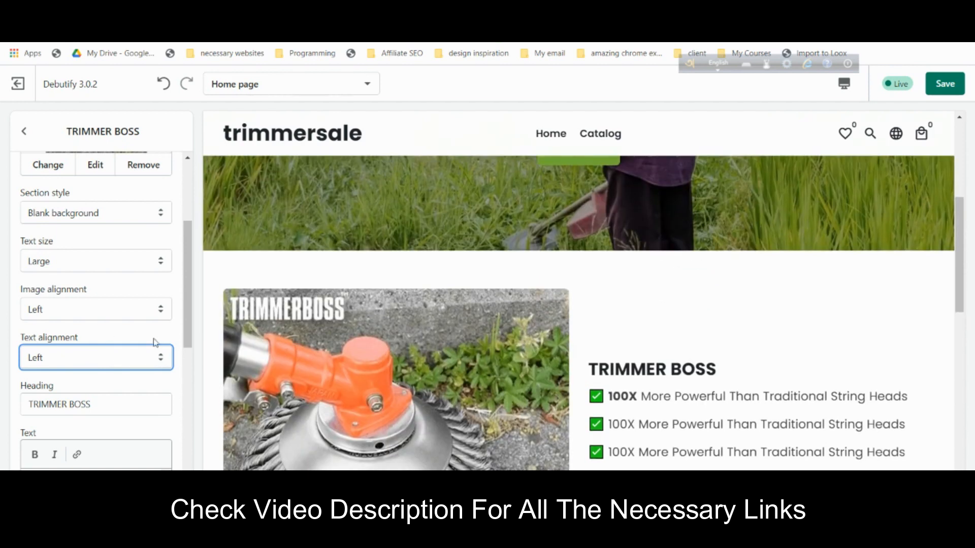
click(107, 216)
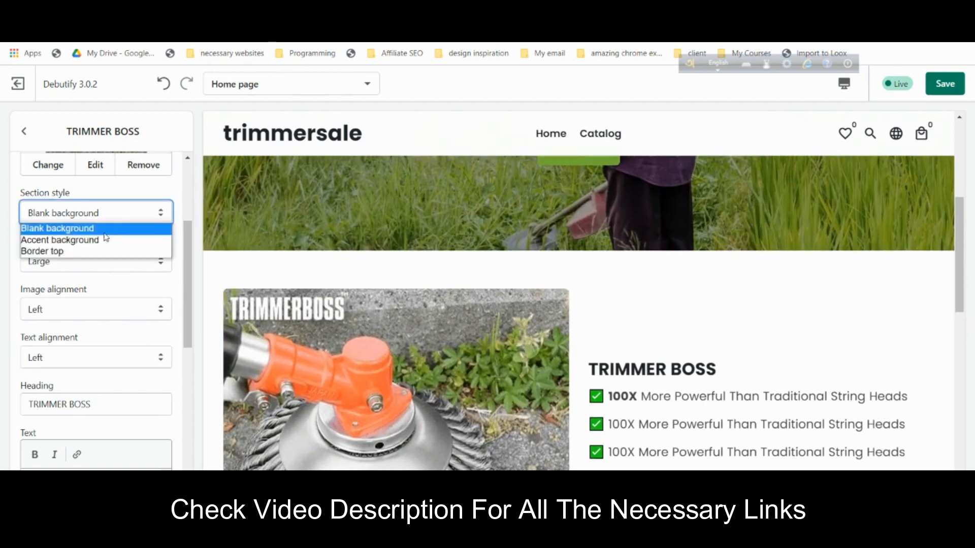
click(106, 239)
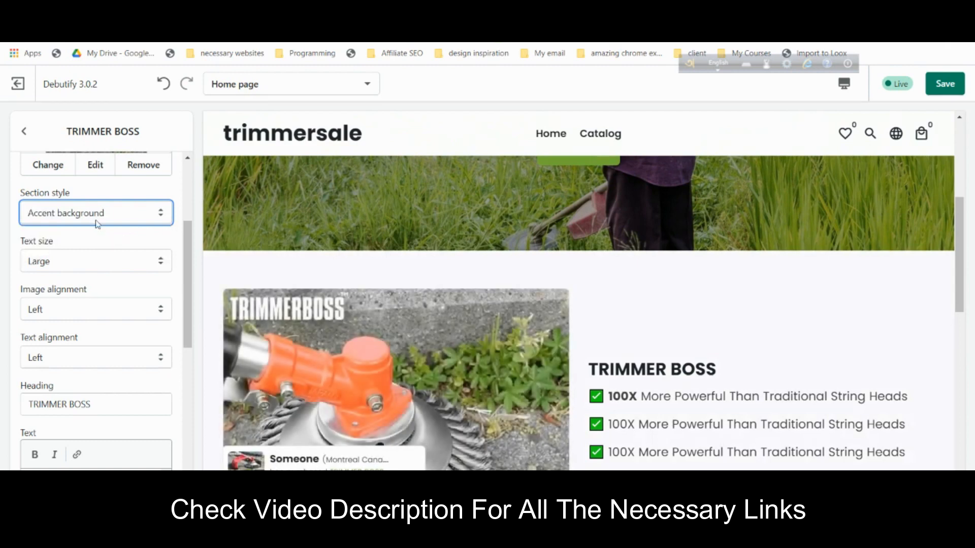
click(97, 224)
click(100, 232)
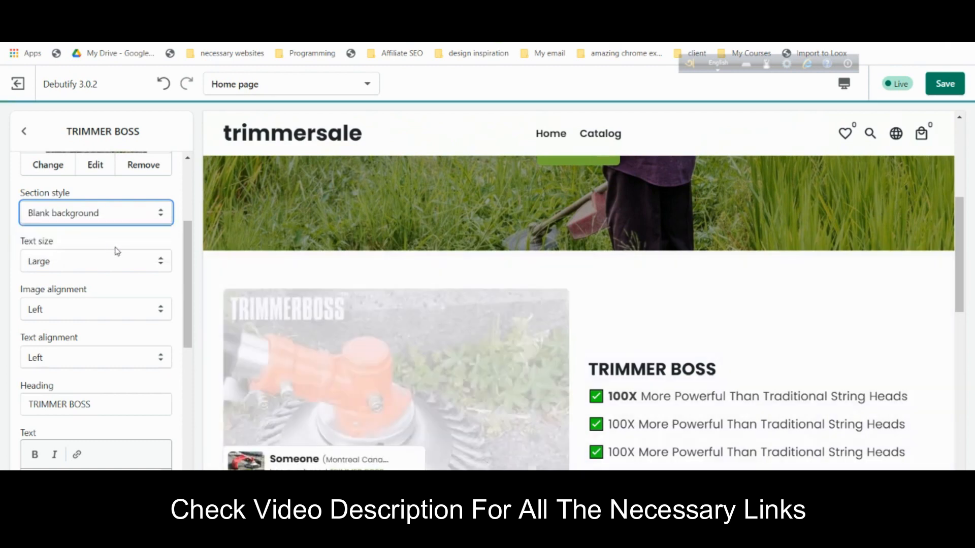
- Return to the home page section list and start adding a new section
scroll(130, 257, up, 3)
scroll(583, 340, down, 6)
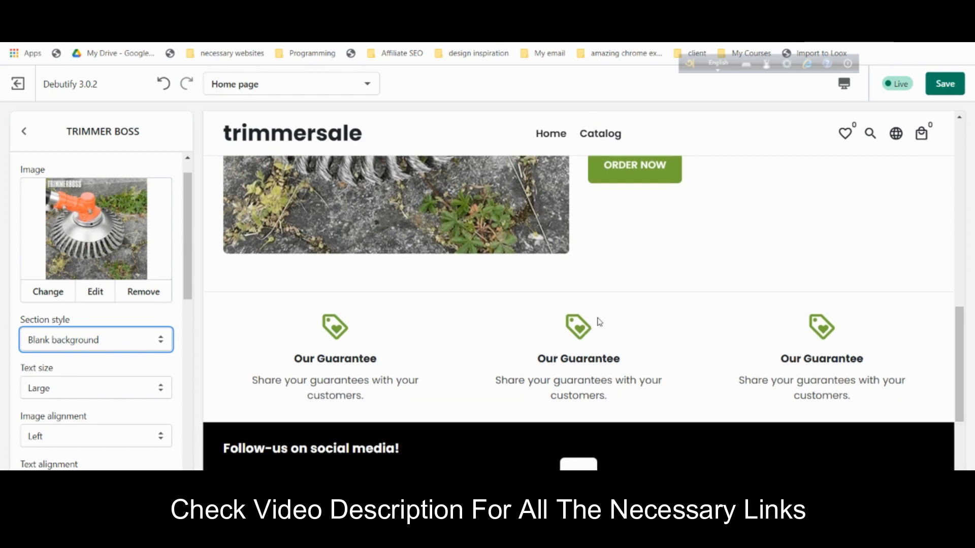
scroll(790, 333, up, 6)
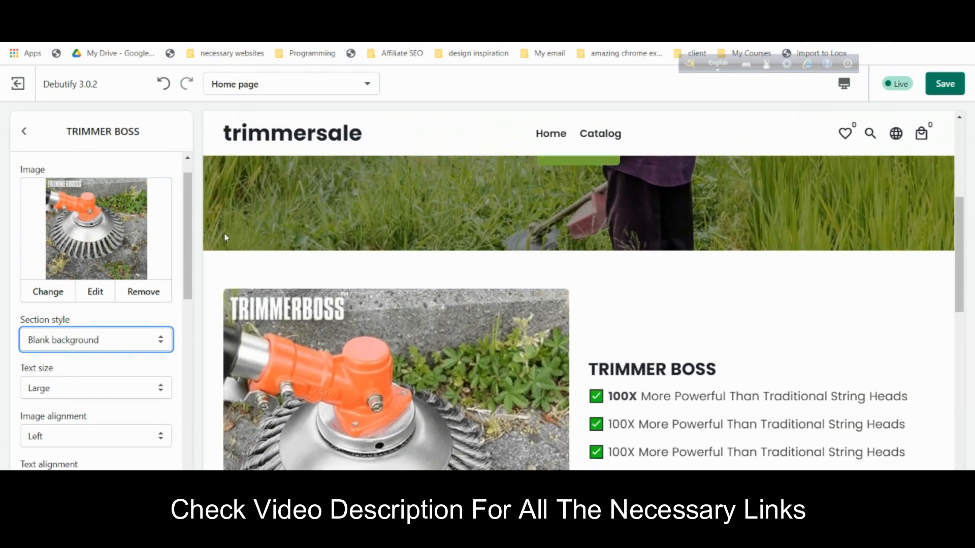
click(24, 131)
click(84, 299)
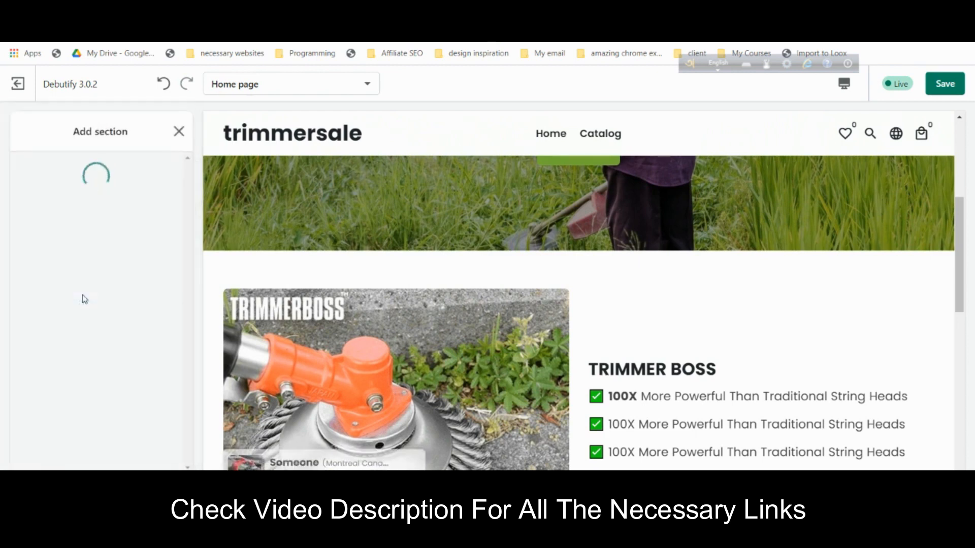
- Add a Featured content section to the home page and open its settings
scroll(84, 299, down, 5)
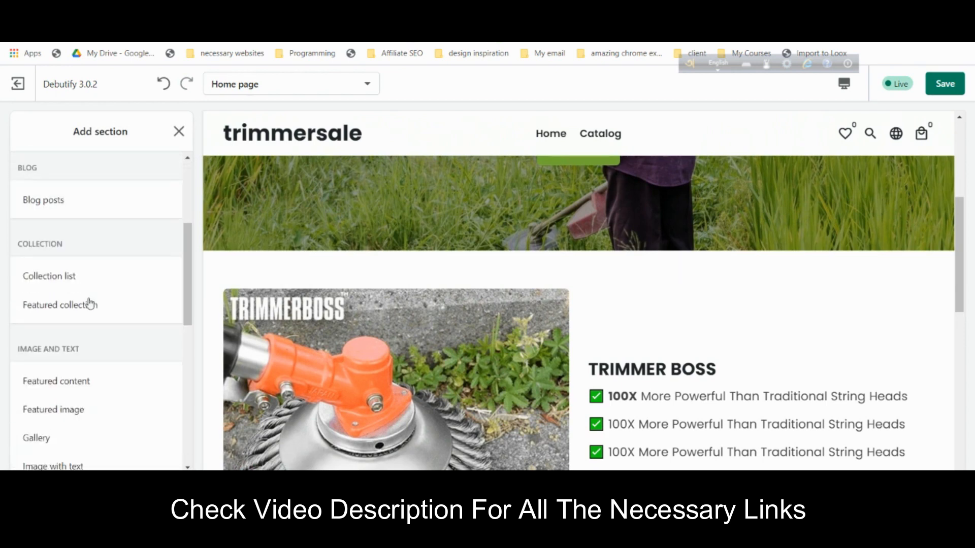
click(101, 322)
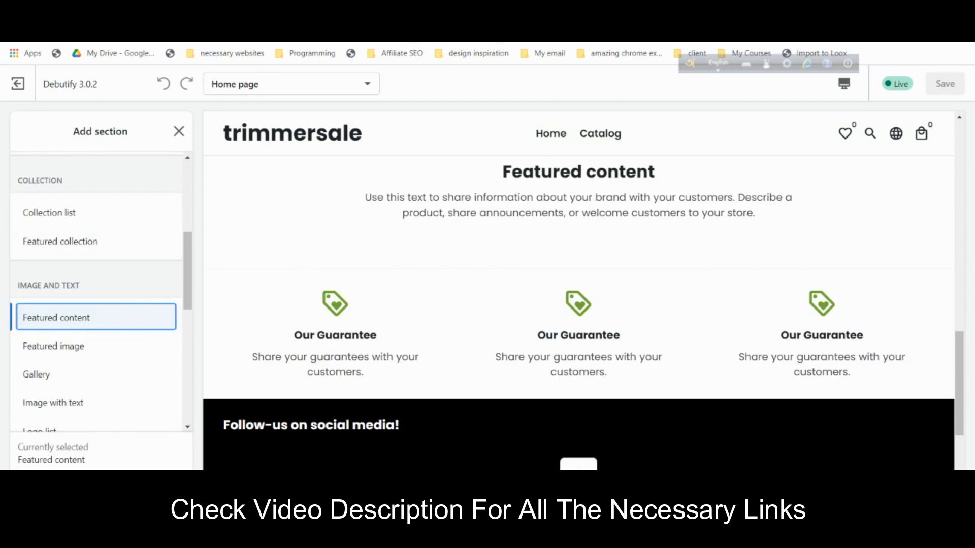
click(97, 488)
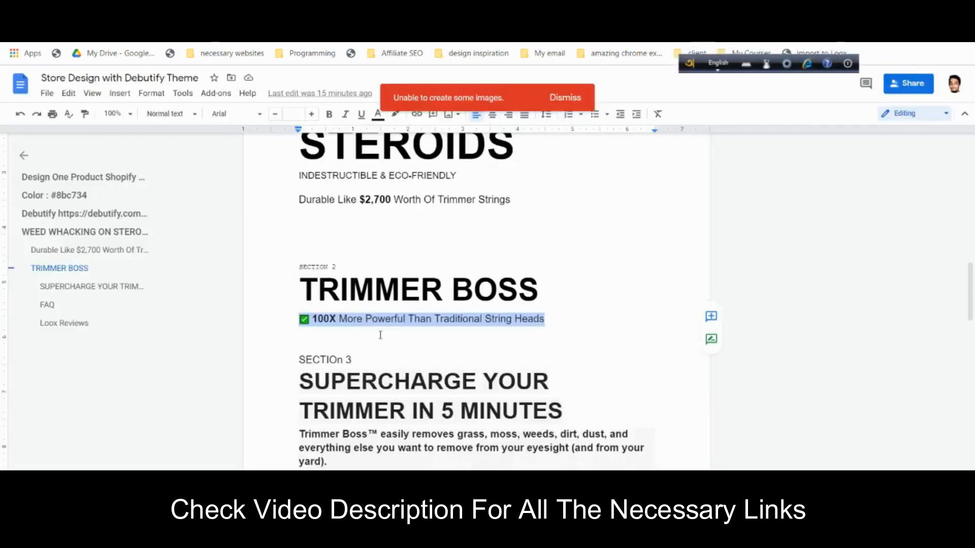
- Copy the WEED WHACKING ON STEROIDS heading from the Google Docs plan
scroll(383, 333, up, 3)
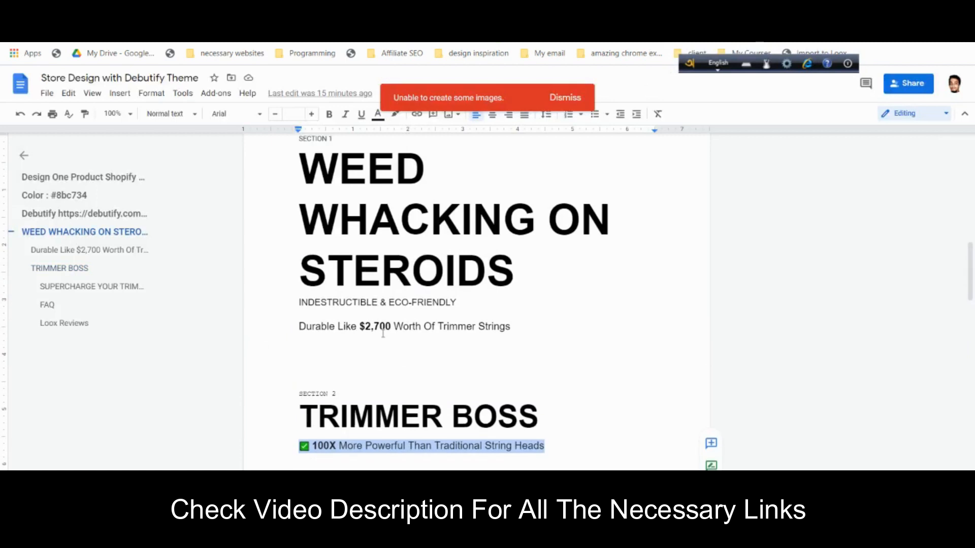
click(308, 301)
drag(305, 163, 538, 276)
key(ctrl+c)
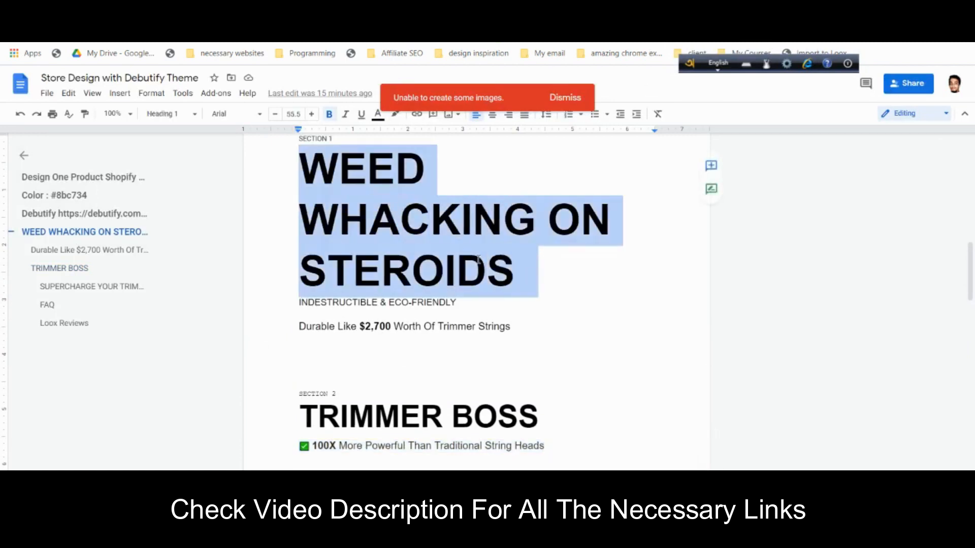
right_click(463, 184)
key(Escape)
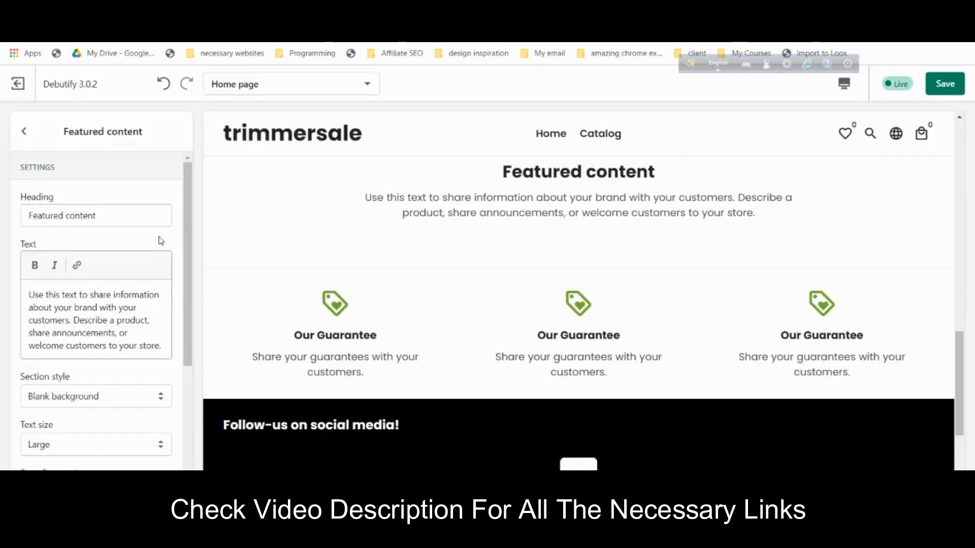
- Replace the Featured content heading with WEED WHACKING ON STEROIDS
click(114, 215)
key(ctrl+a)
key(ctrl+v)
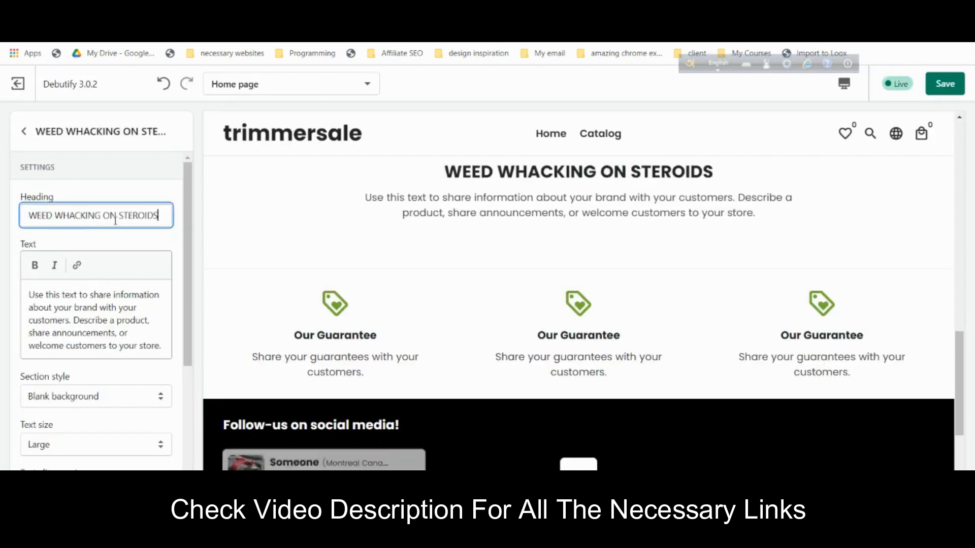
click(25, 130)
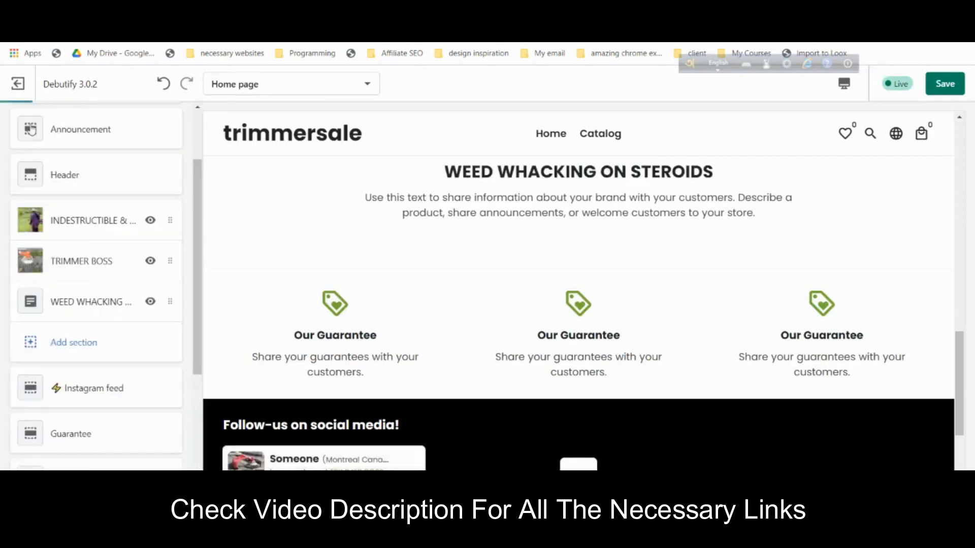
- Drag the WEED WHACKING ON STEROIDS section above TRIMMER BOSS and review the page
click(95, 299)
click(20, 131)
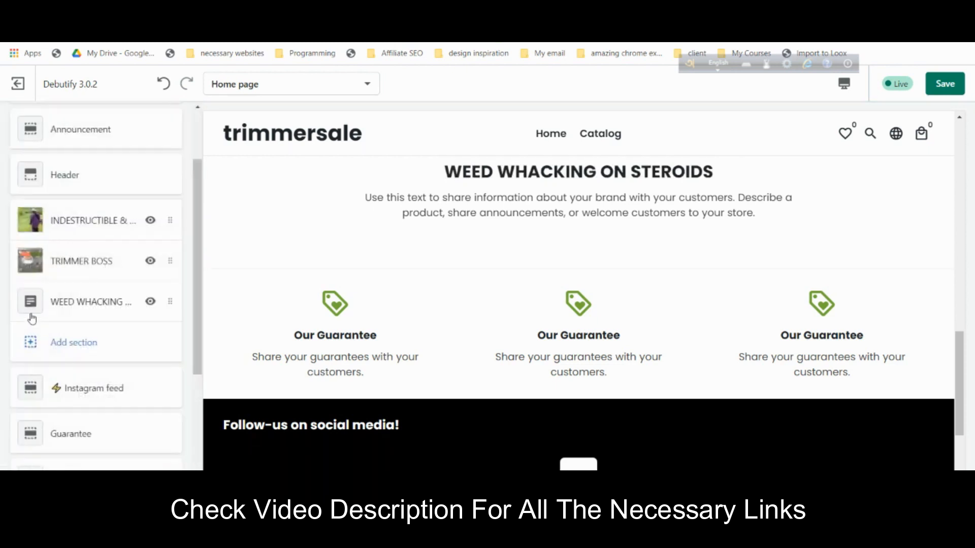
drag(164, 288, 163, 257)
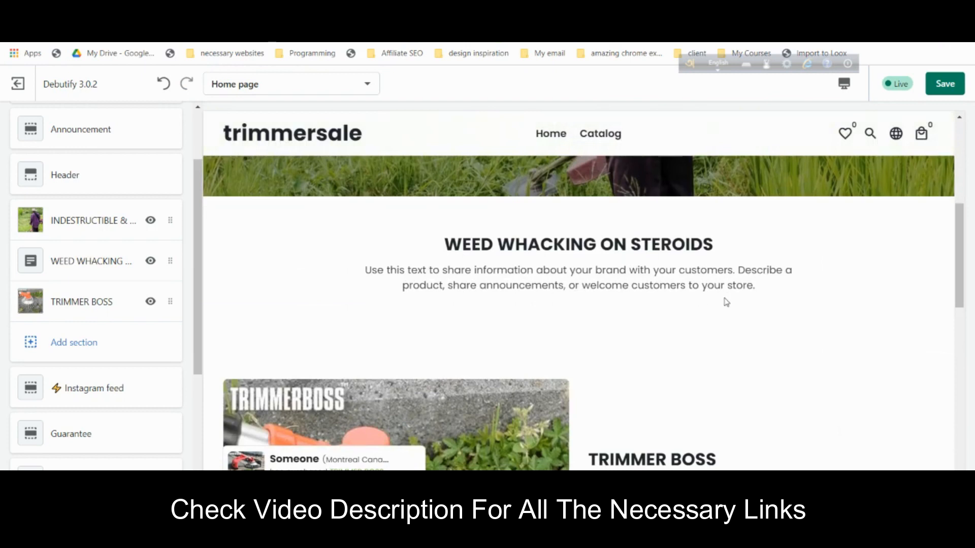
scroll(726, 303, down, 4)
scroll(661, 381, down, 3)
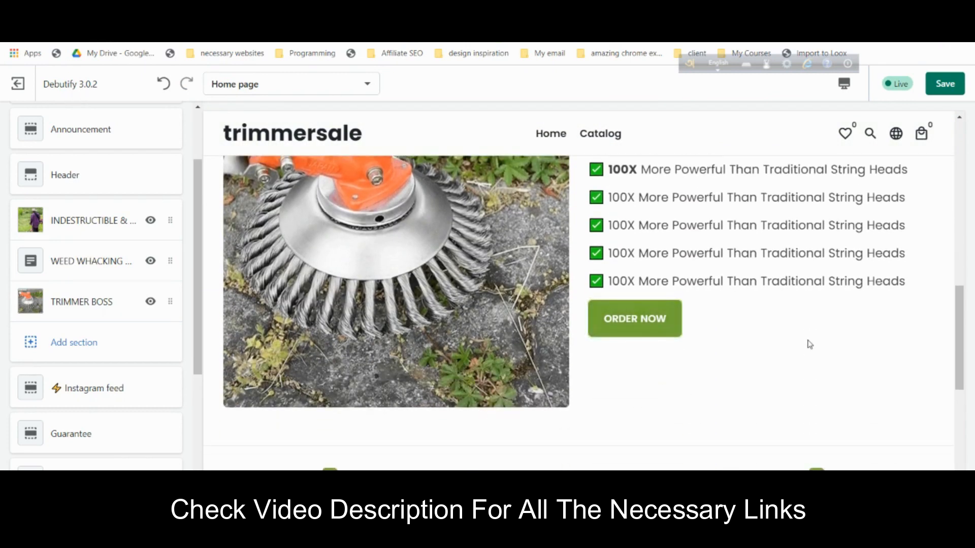
scroll(809, 345, up, 8)
scroll(812, 344, down, 4)
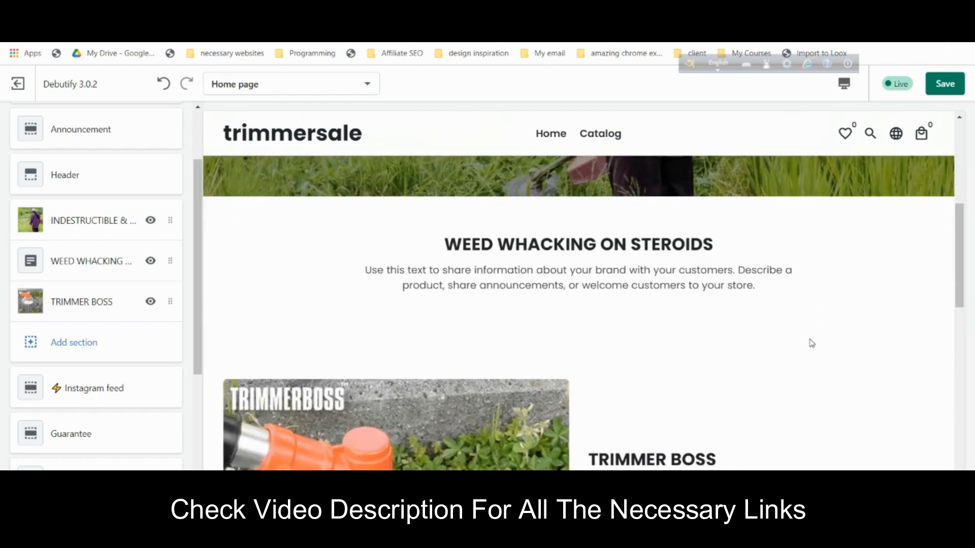
scroll(812, 344, down, 5)
scroll(811, 344, down, 3)
scroll(112, 198, up, 2)
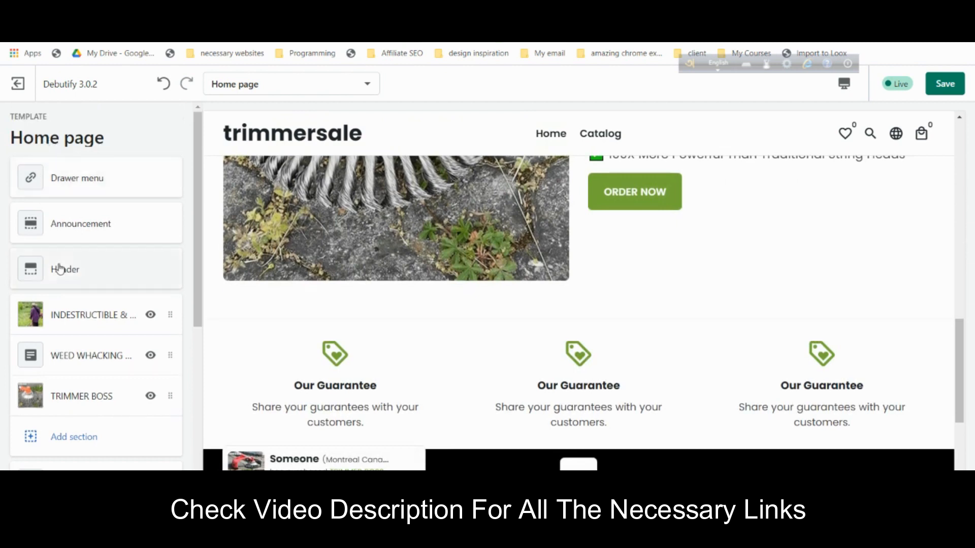
scroll(52, 257, down, 3)
- Add an Image with text section with image alignment set to Right
click(73, 310)
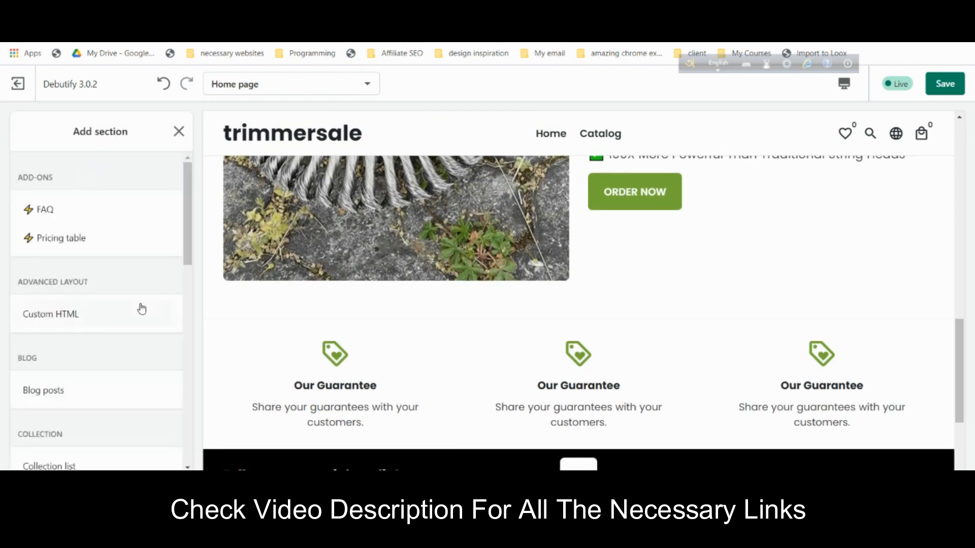
scroll(142, 308, down, 5)
scroll(141, 309, down, 1)
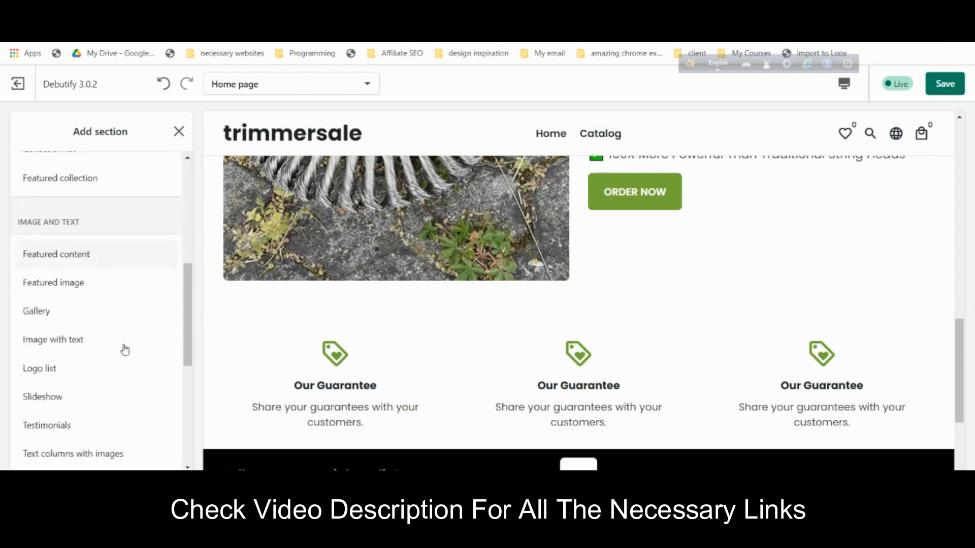
click(114, 348)
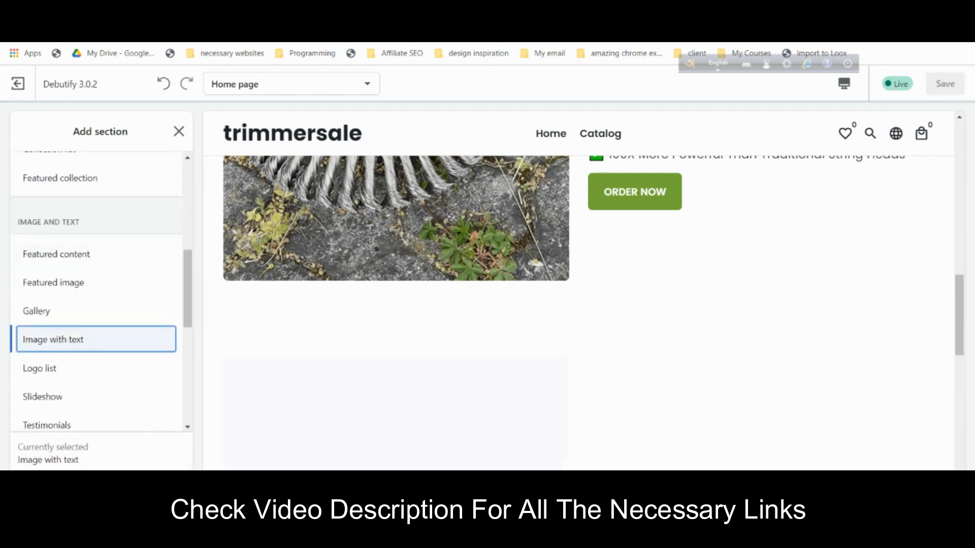
scroll(117, 369, down, 3)
click(85, 316)
click(87, 343)
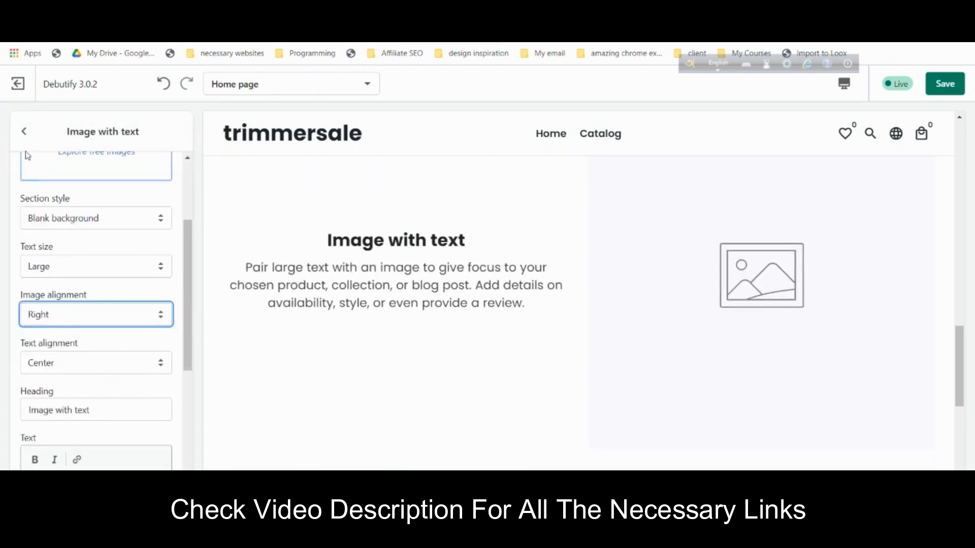
- Upload the trimmer head photo image (12).png as the section's image
scroll(128, 334, up, 3)
click(108, 251)
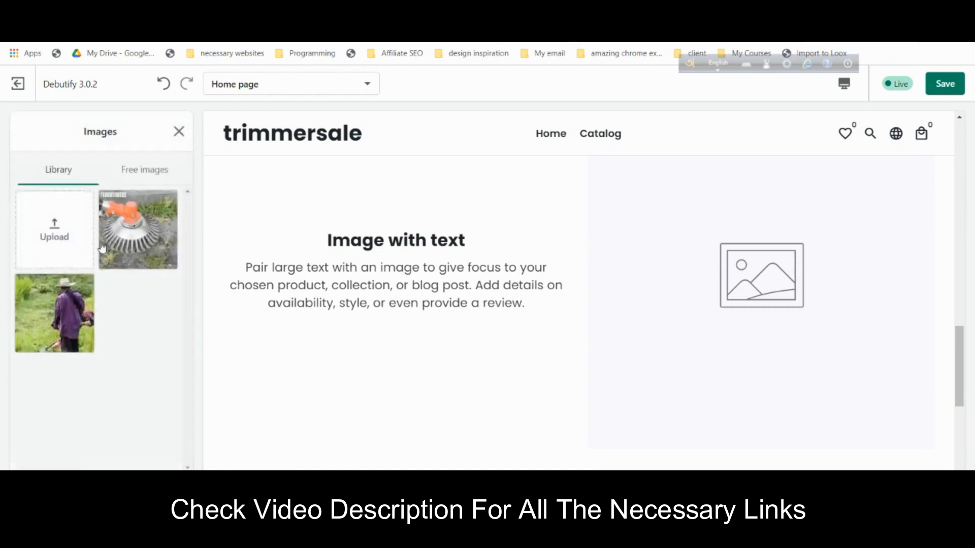
click(55, 230)
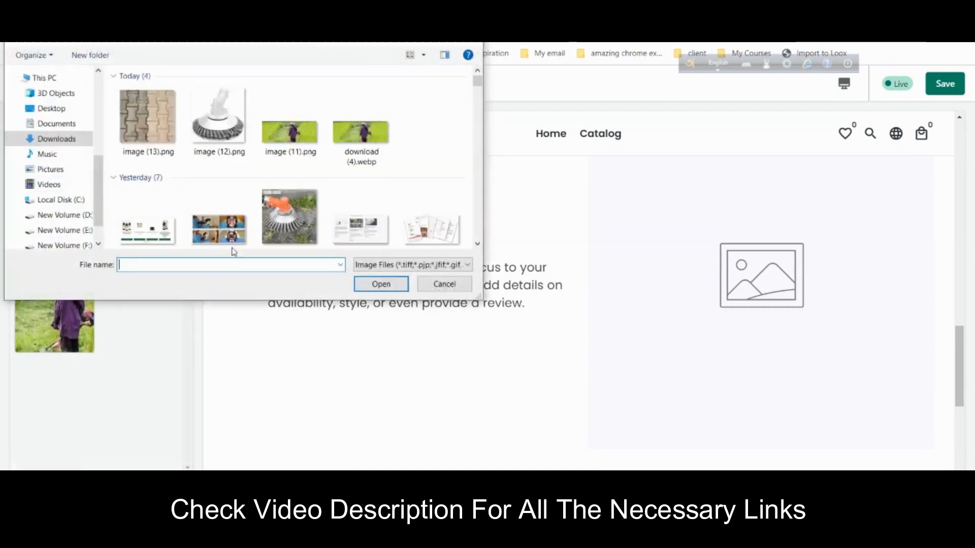
click(233, 131)
click(364, 279)
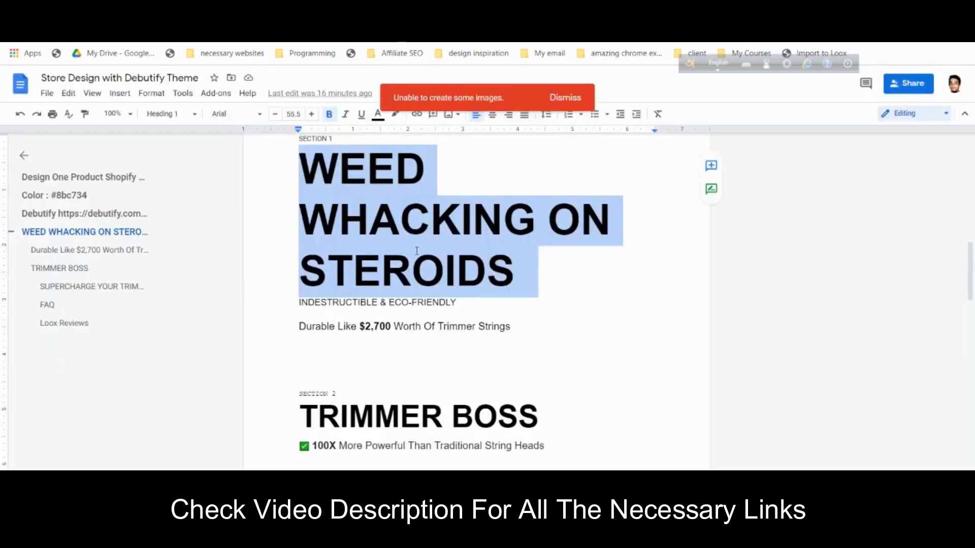
- Set the section heading to SUPERCHARGE YOUR TRIMMER IN 5 MINUTES, copied from the notes
scroll(416, 251, down, 8)
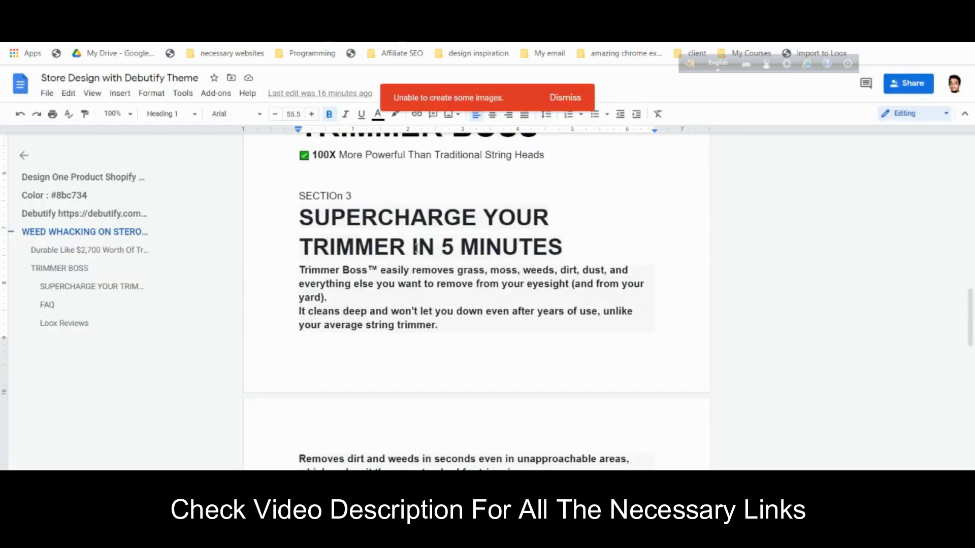
drag(301, 193, 563, 222)
right_click(468, 189)
click(502, 218)
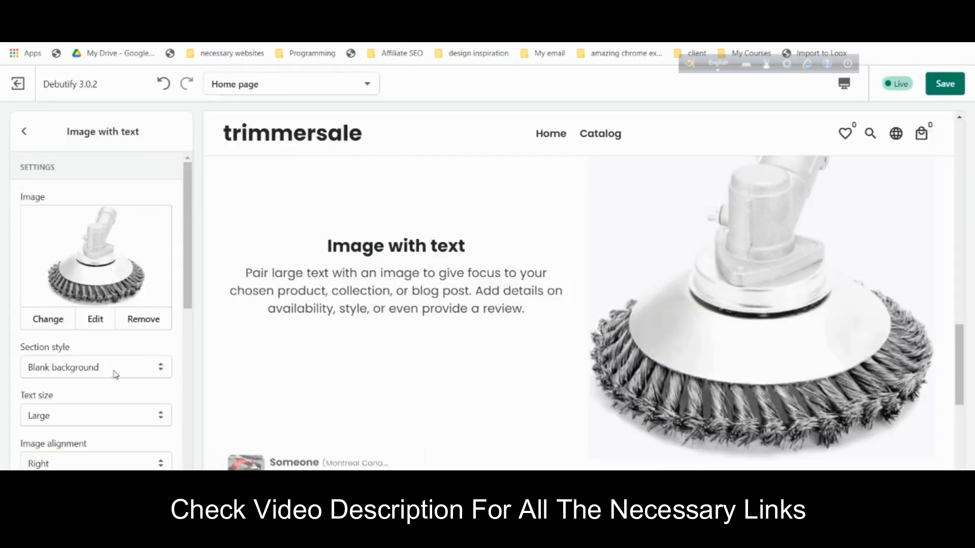
scroll(102, 381, down, 5)
click(104, 307)
key(ctrl+a)
key(ctrl+v)
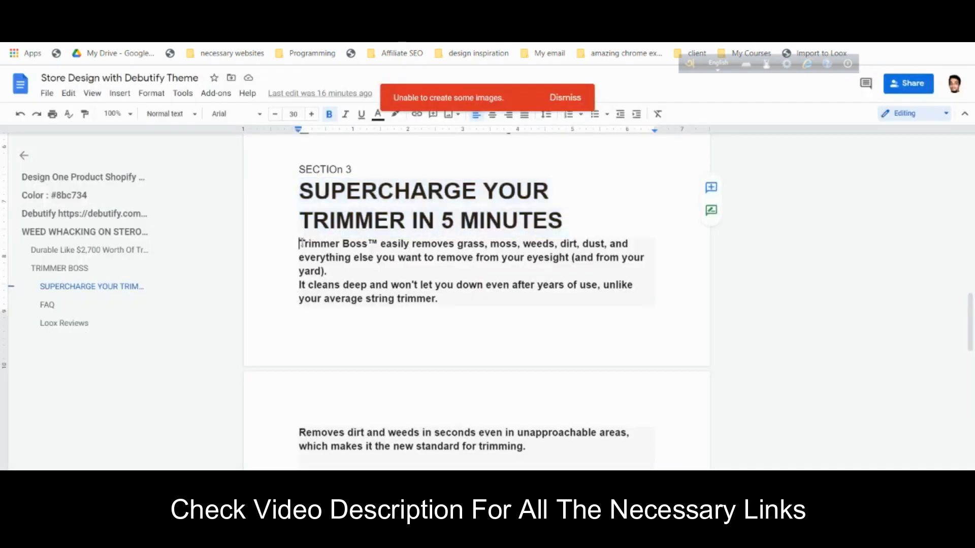
- Replace the placeholder body text with the three Trimmer Boss description paragraphs
drag(300, 244, 488, 403)
drag(526, 449, 307, 243)
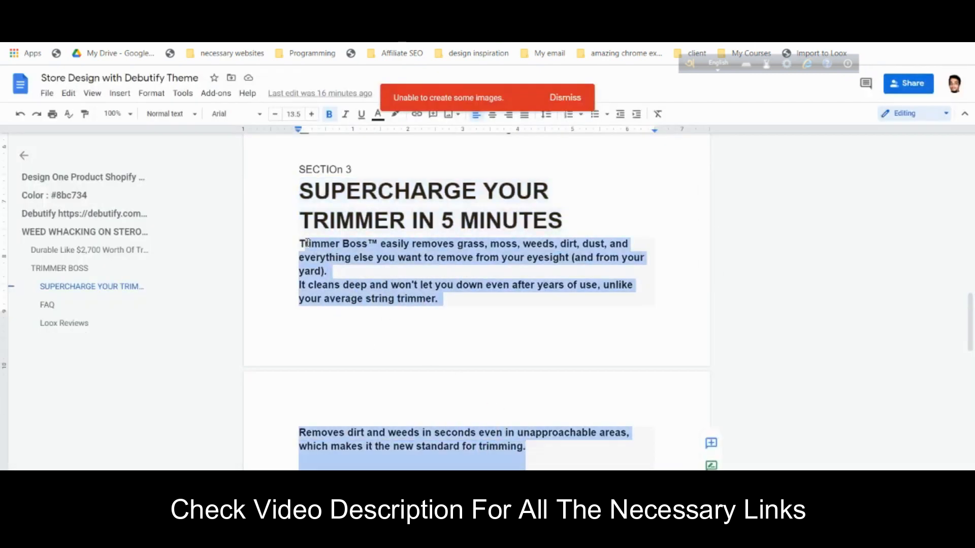
right_click(303, 242)
click(343, 213)
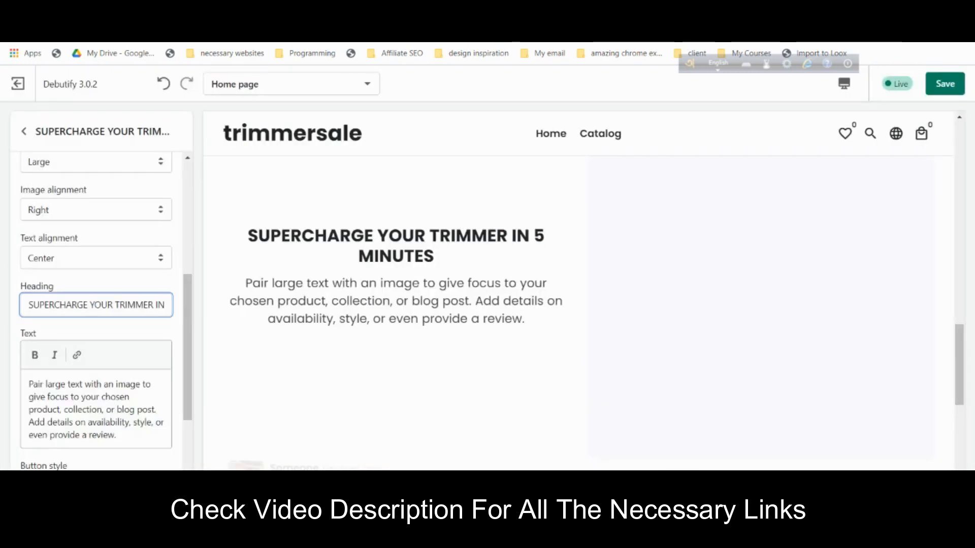
click(101, 407)
key(ctrl+a)
key(ctrl+v)
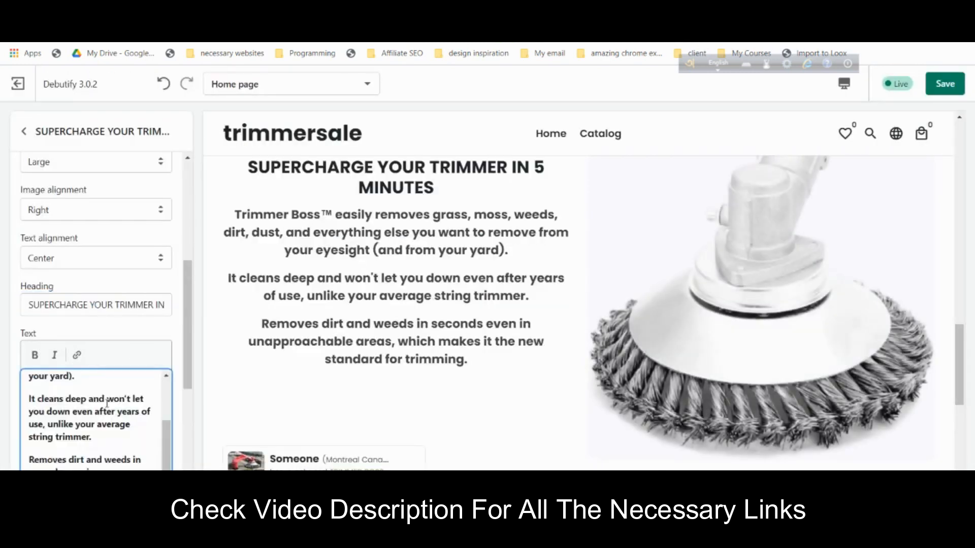
- Unbold all body text, then bold only 'Trimmer Boss™ easily removes grass'
key(ctrl+a)
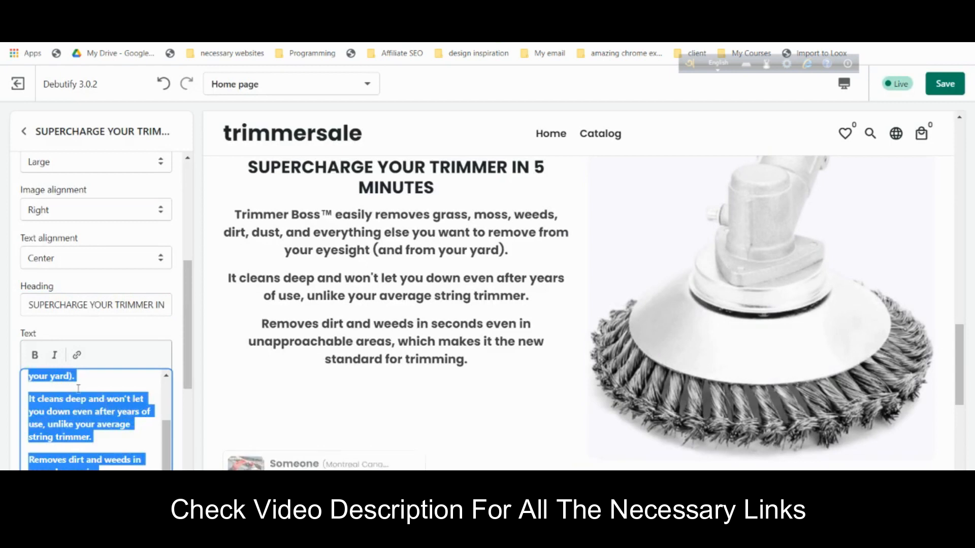
scroll(152, 424, up, 3)
click(151, 395)
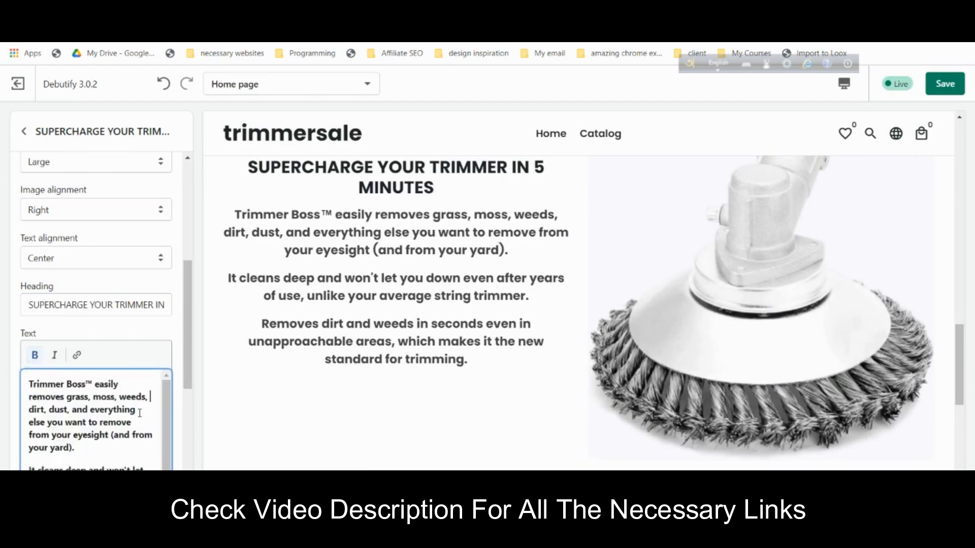
key(ctrl+a)
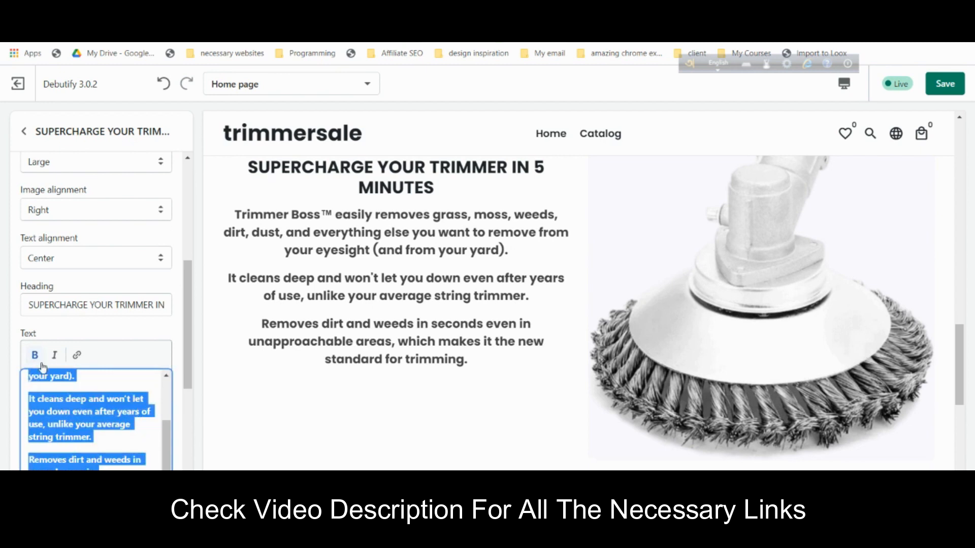
click(42, 364)
click(135, 440)
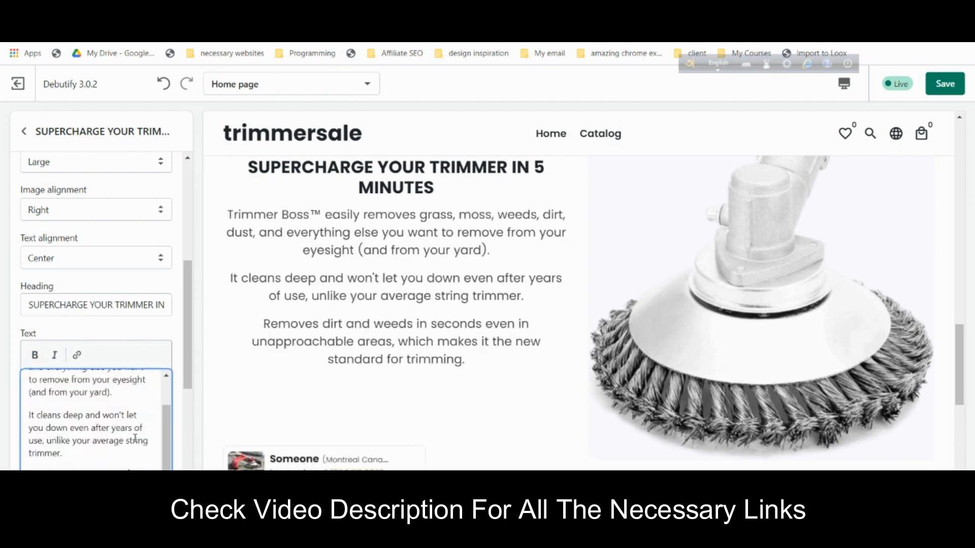
scroll(135, 439, up, 2)
drag(27, 382, 88, 398)
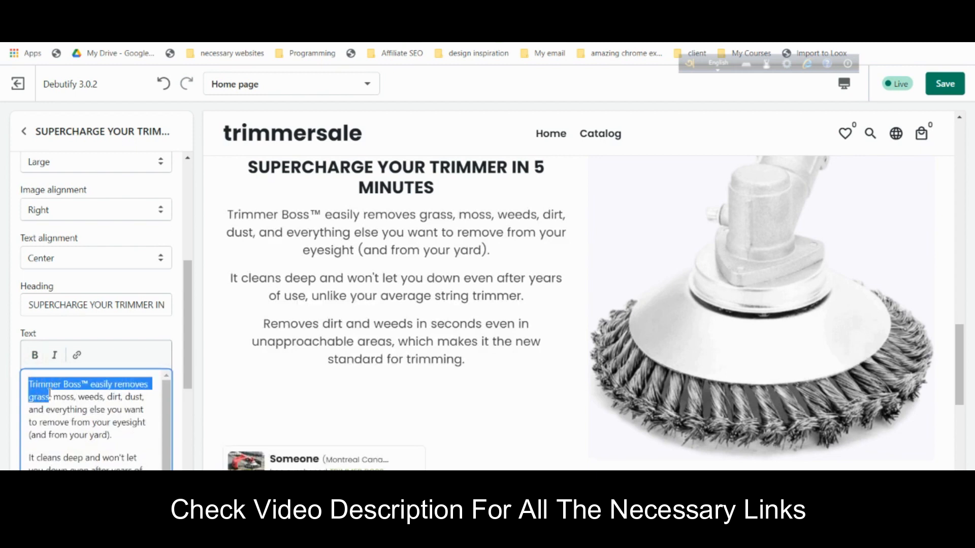
click(35, 355)
scroll(528, 292, down, 4)
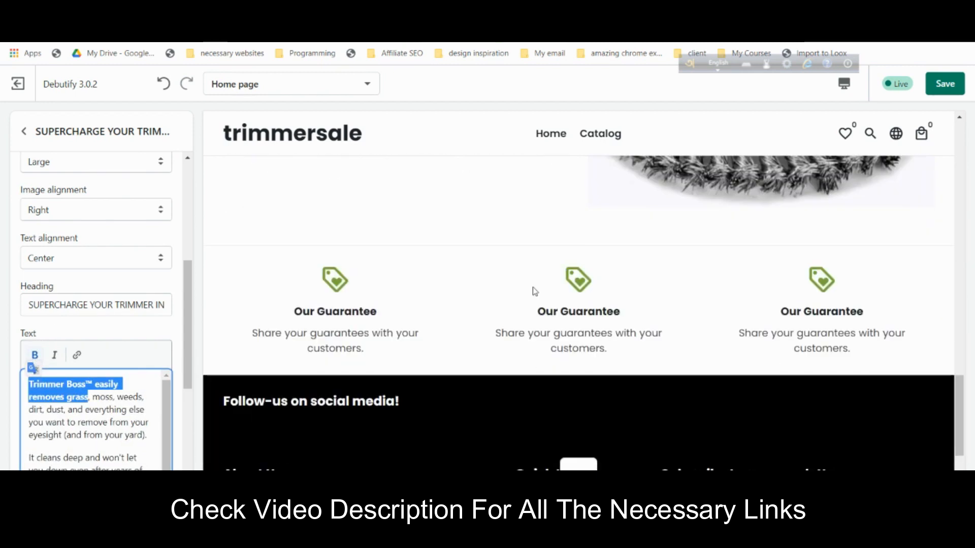
scroll(525, 292, up, 3)
click(161, 342)
- Add an ORDER NOW button linked to the TRIMMER BOSS product
scroll(161, 341, down, 4)
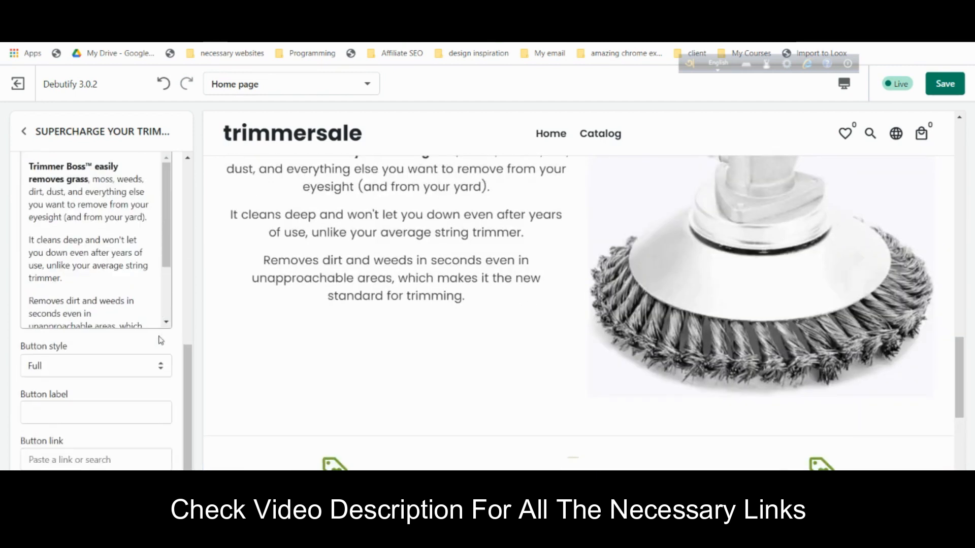
click(84, 414)
text(ORDER)
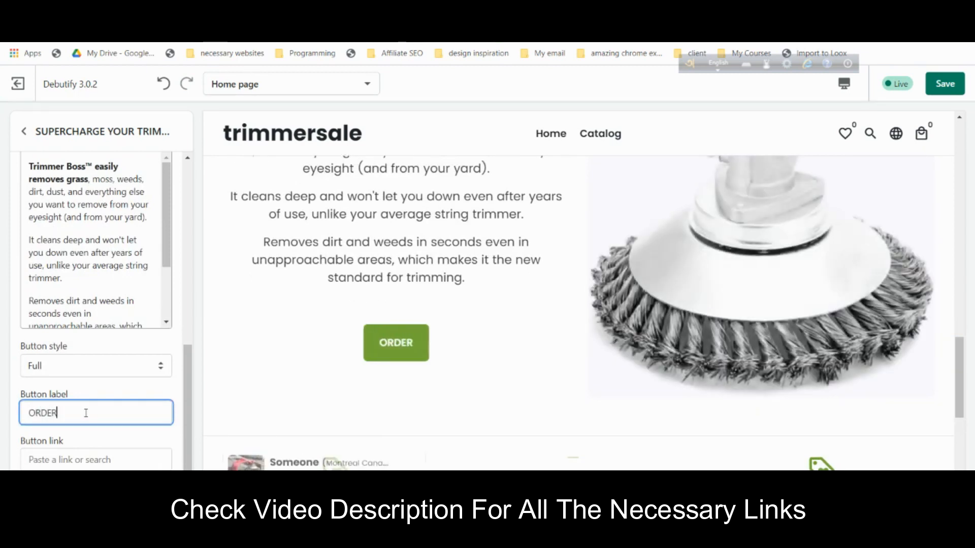
text( NOQ)
key(BackSpace)
text(W)
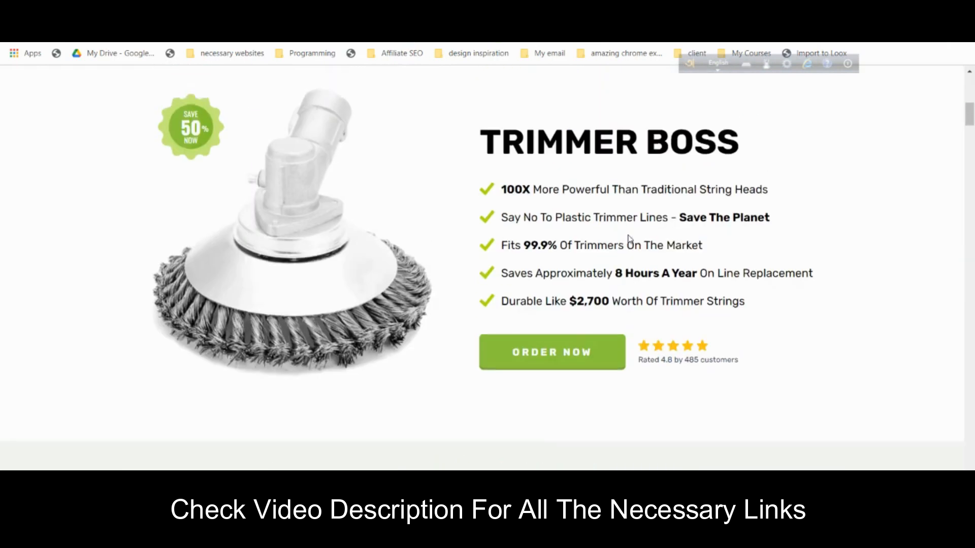
scroll(630, 239, down, 15)
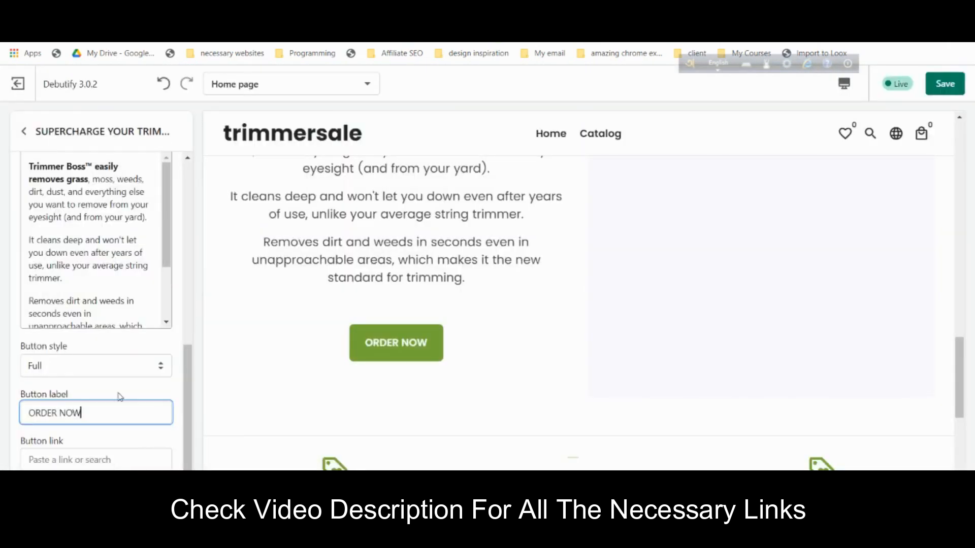
click(122, 409)
click(101, 459)
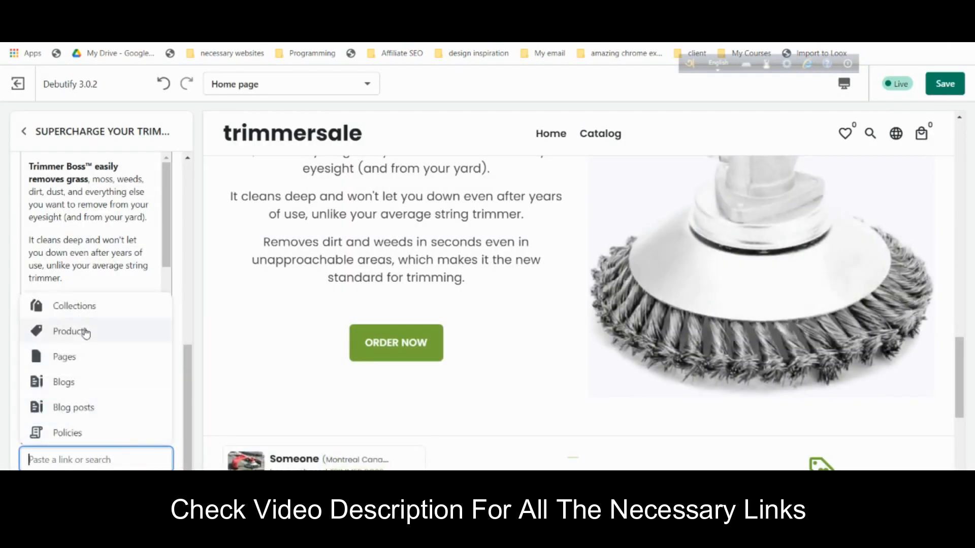
click(65, 331)
click(86, 434)
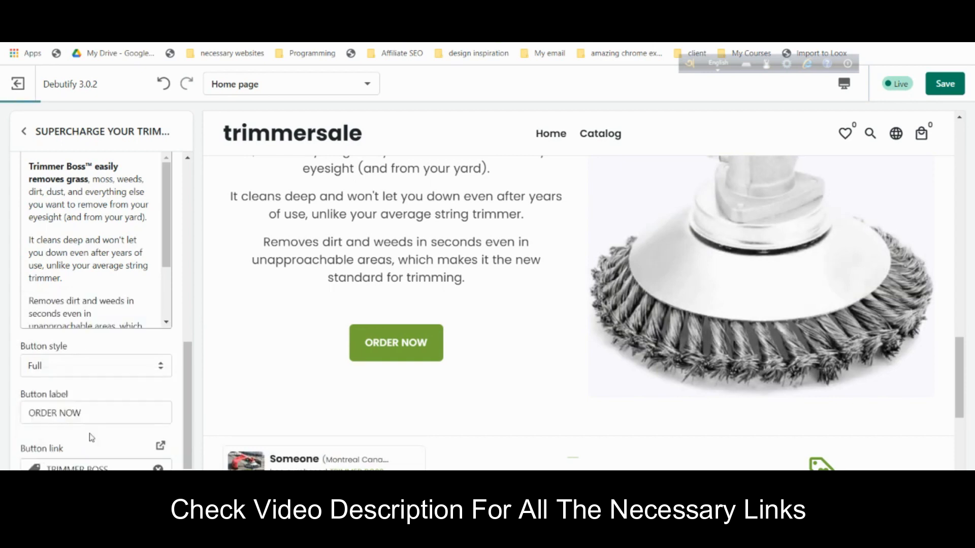
- Left-align the section's heading and text and return to the sections list
scroll(94, 401, up, 8)
click(90, 358)
click(91, 371)
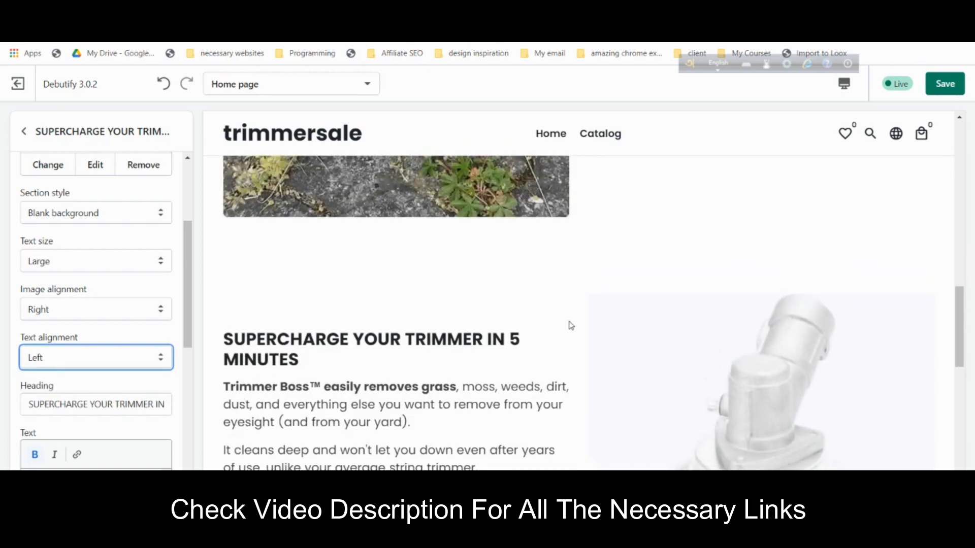
scroll(569, 309, down, 5)
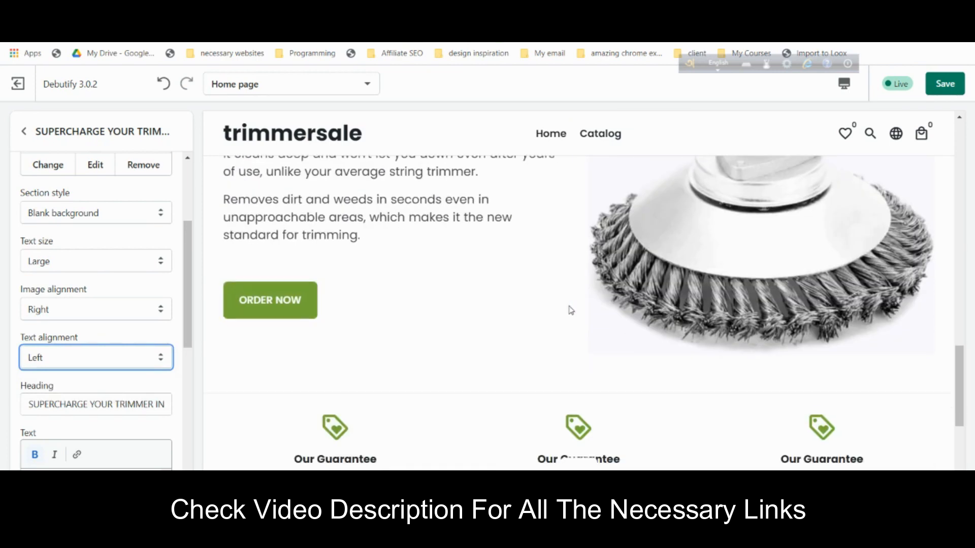
click(23, 131)
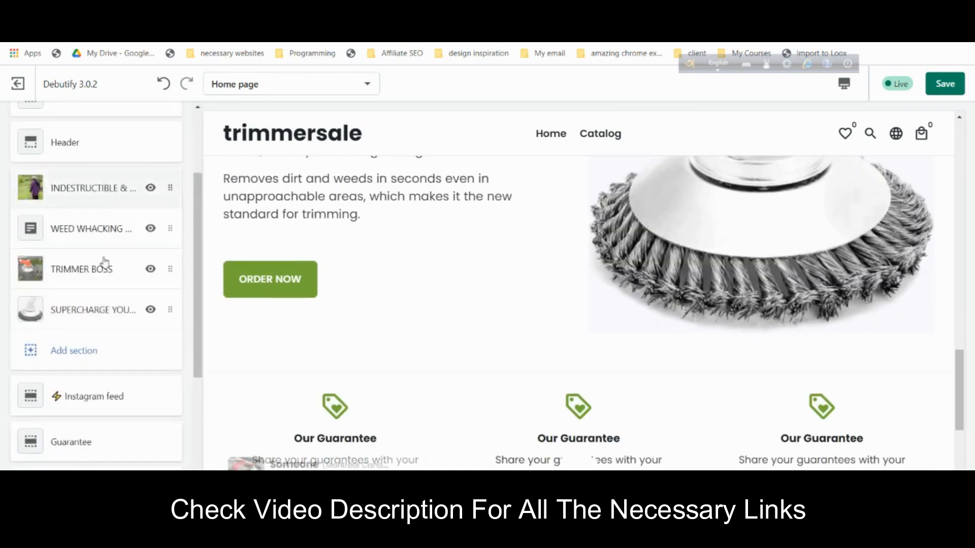
- Add a Featured product section to the home page and open its product picker
click(85, 357)
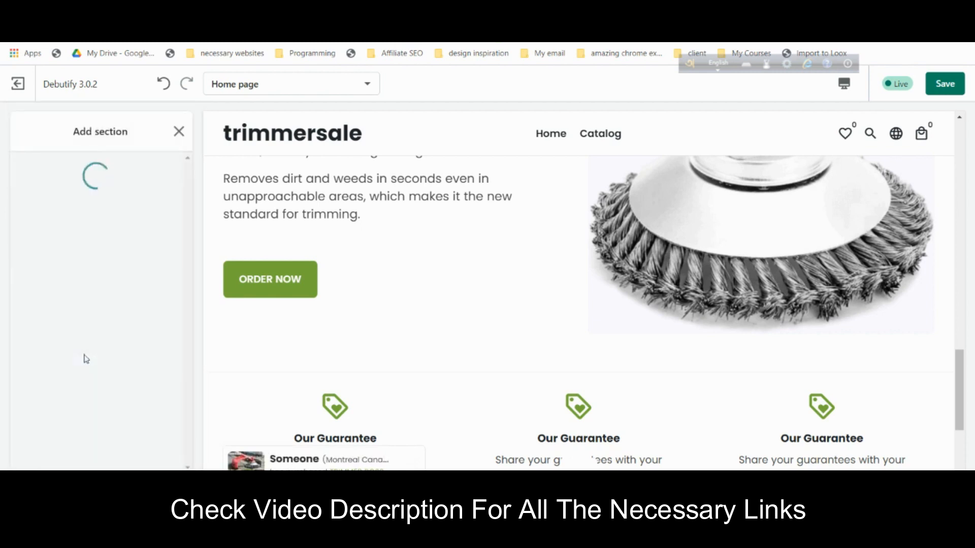
scroll(84, 300, down, 5)
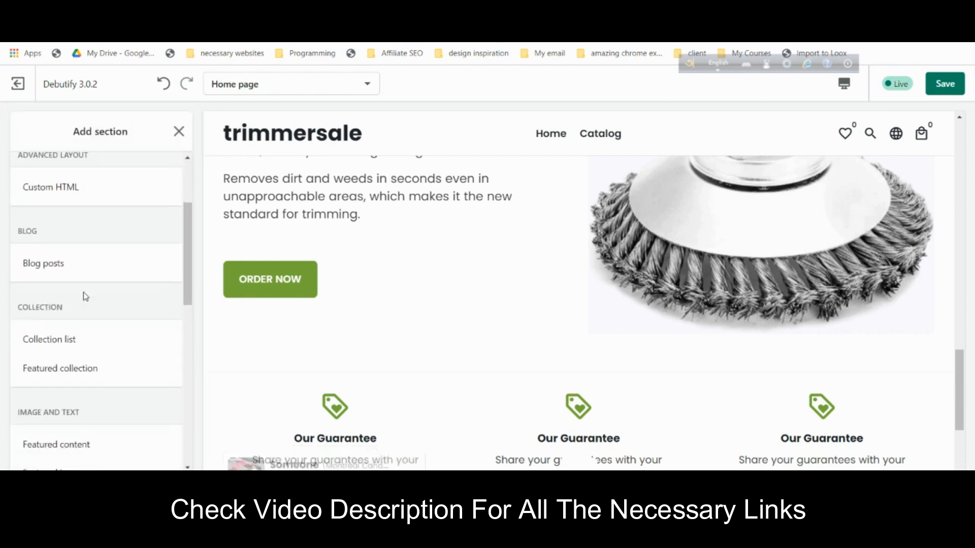
scroll(85, 298, down, 3)
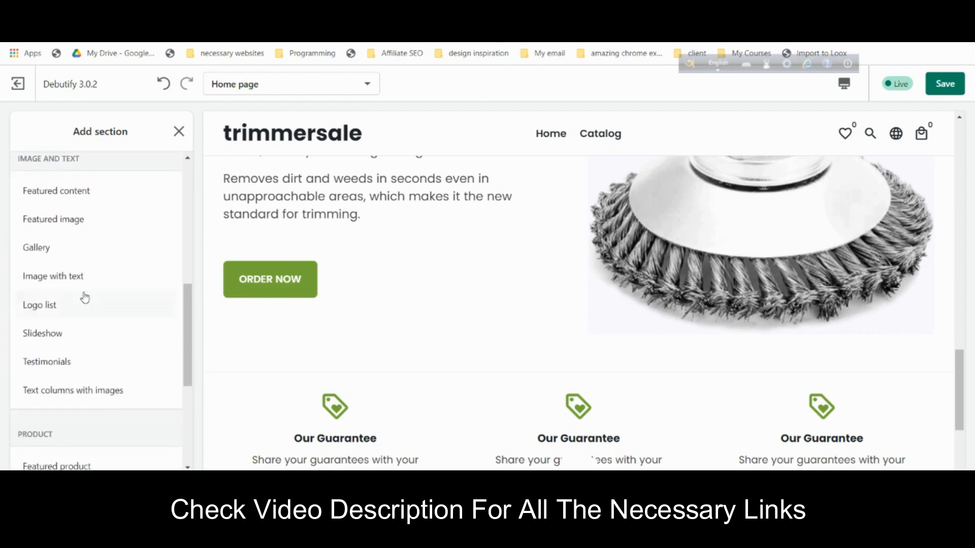
scroll(84, 298, up, 3)
scroll(83, 297, down, 6)
click(104, 340)
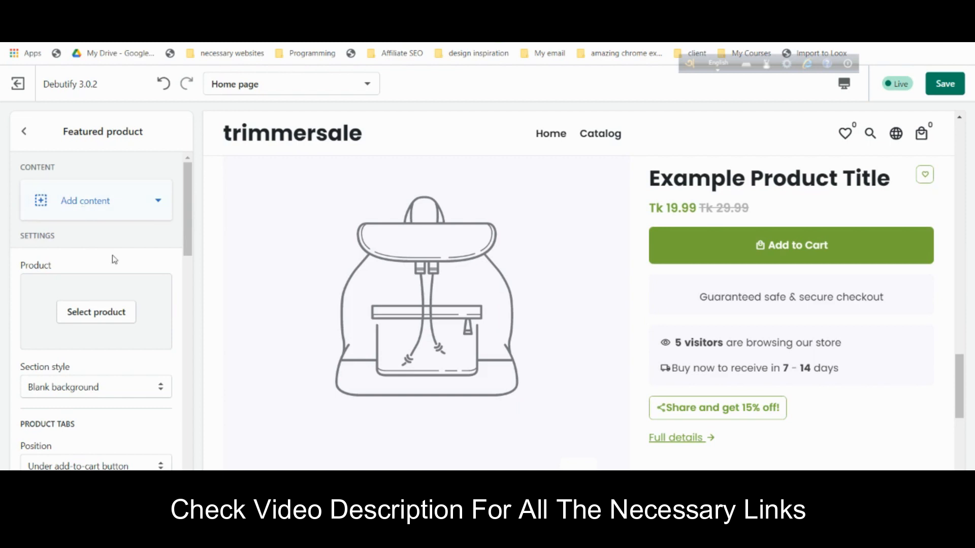
click(104, 312)
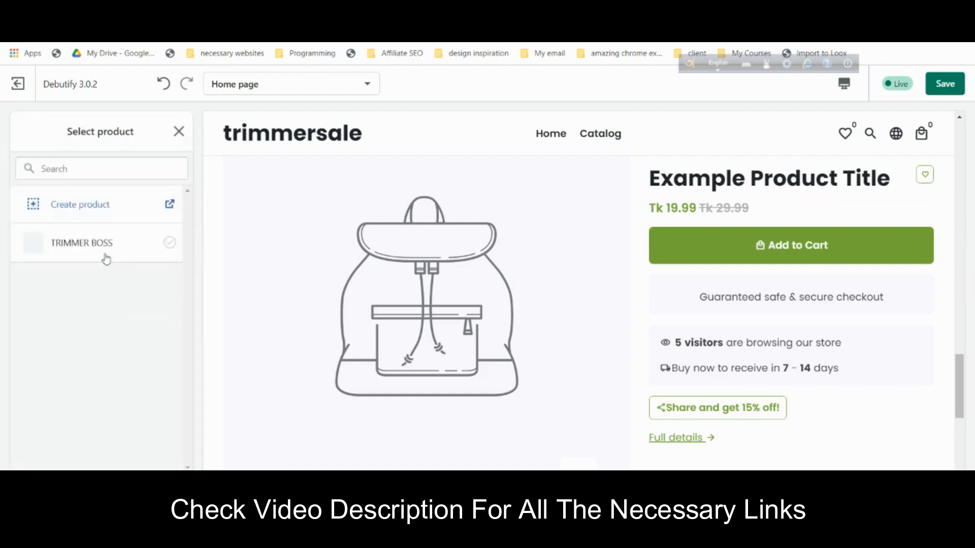
- Feature TRIMMER BOSS in the section and add a Product description block
click(104, 243)
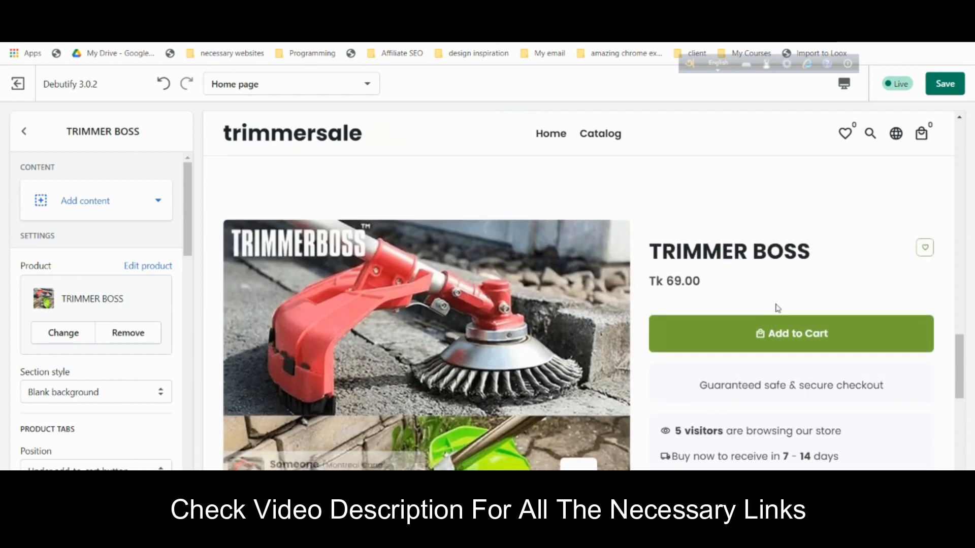
scroll(677, 363, down, 4)
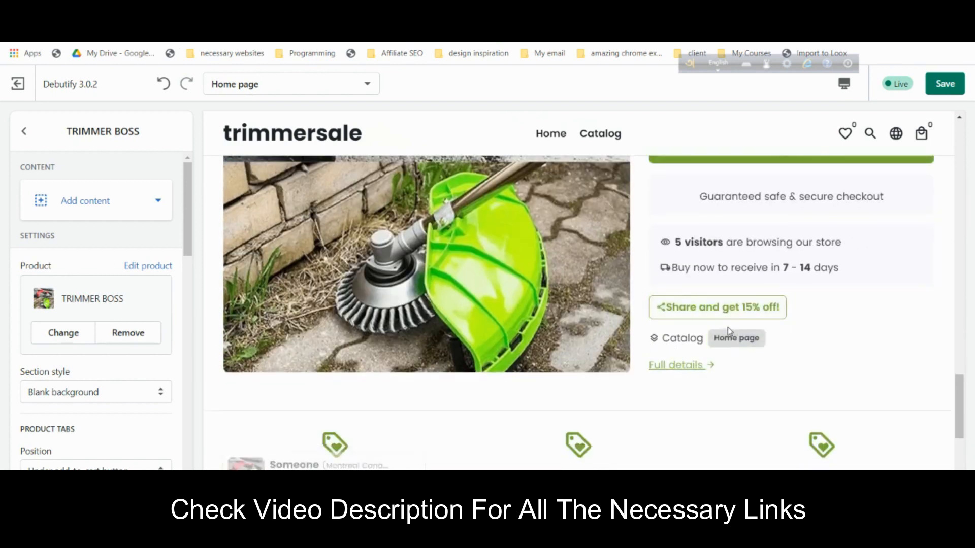
click(73, 201)
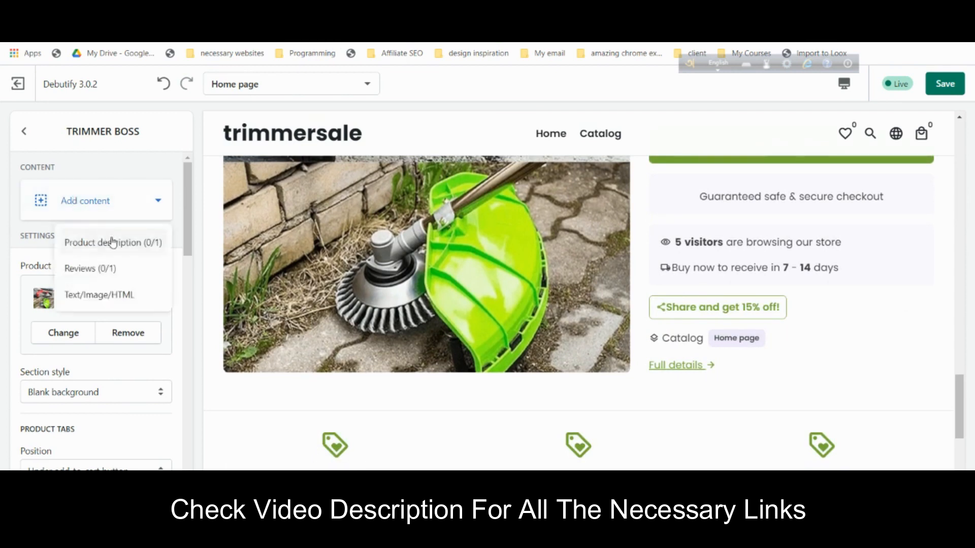
click(20, 244)
click(75, 213)
click(114, 239)
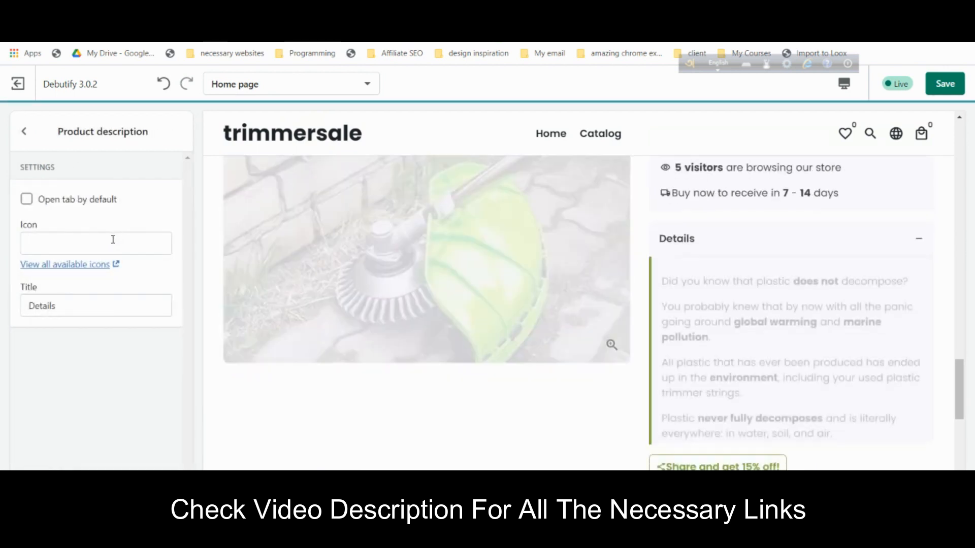
- Go back from the Product description block to the TRIMMER BOSS section settings
scroll(699, 332, up, 2)
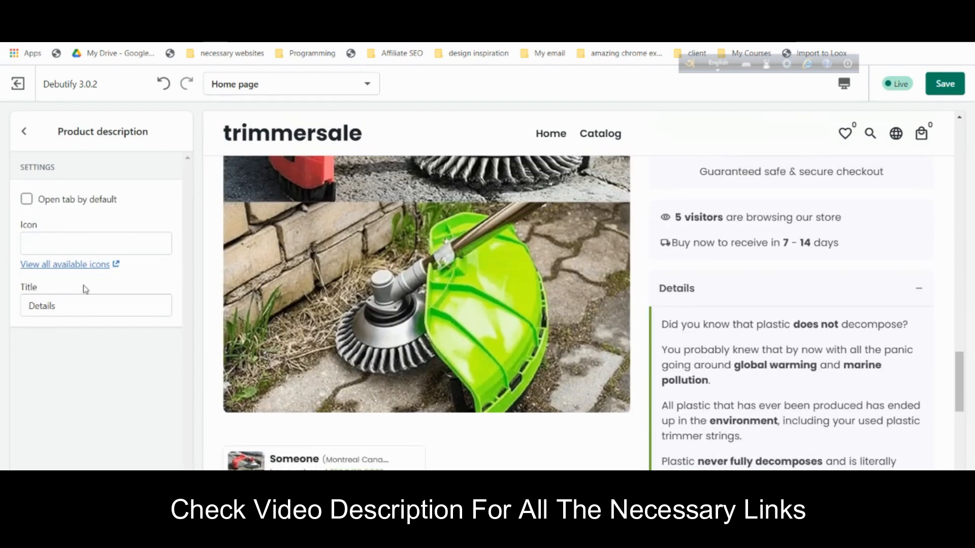
click(24, 131)
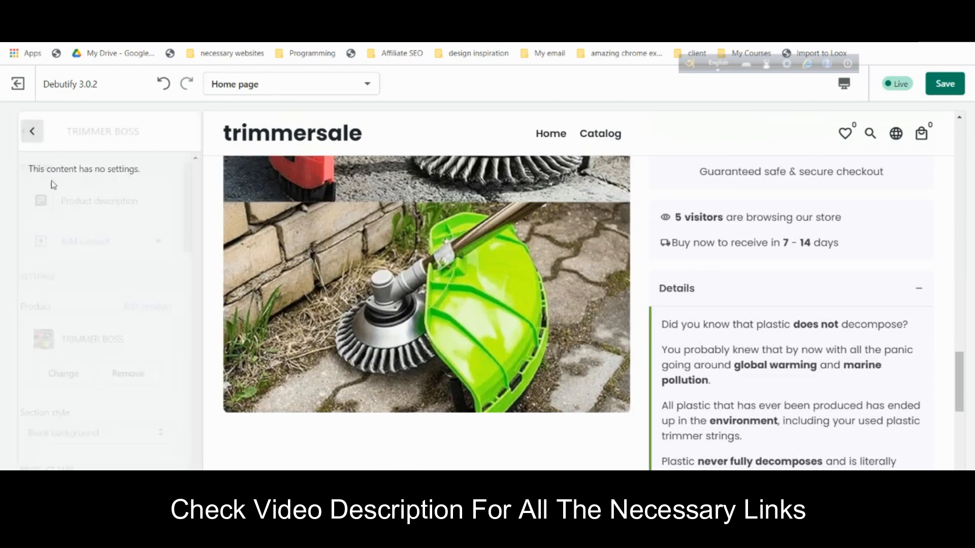
scroll(790, 300, up, 4)
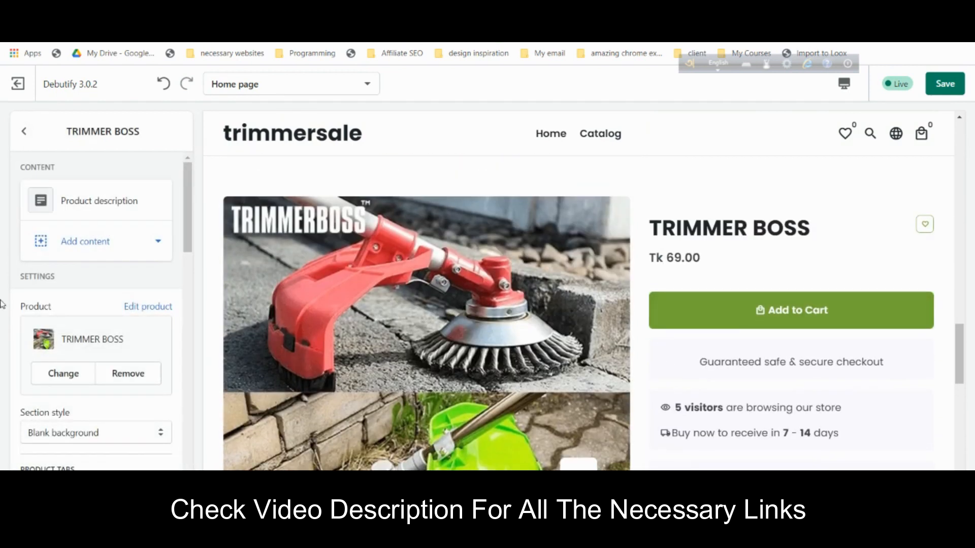
- Hide the full detail link, product collections and product tags on TRIMMER BOSS
scroll(71, 325, down, 5)
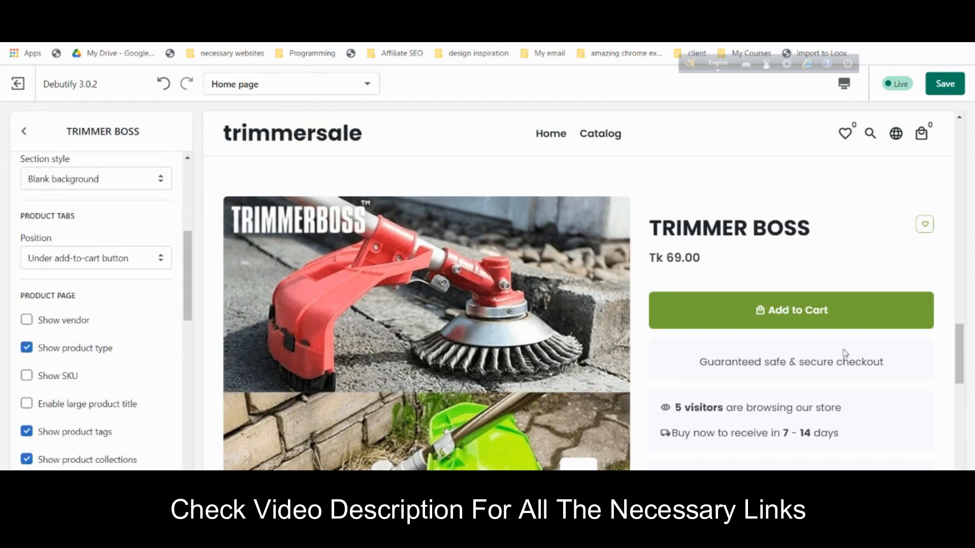
scroll(718, 338, down, 4)
scroll(30, 347, down, 1)
scroll(29, 347, down, 3)
click(87, 299)
click(92, 275)
click(89, 245)
- Expand and collapse the TRIMMER BOSS Details tab in the preview, then return to the section list
scroll(85, 233, up, 1)
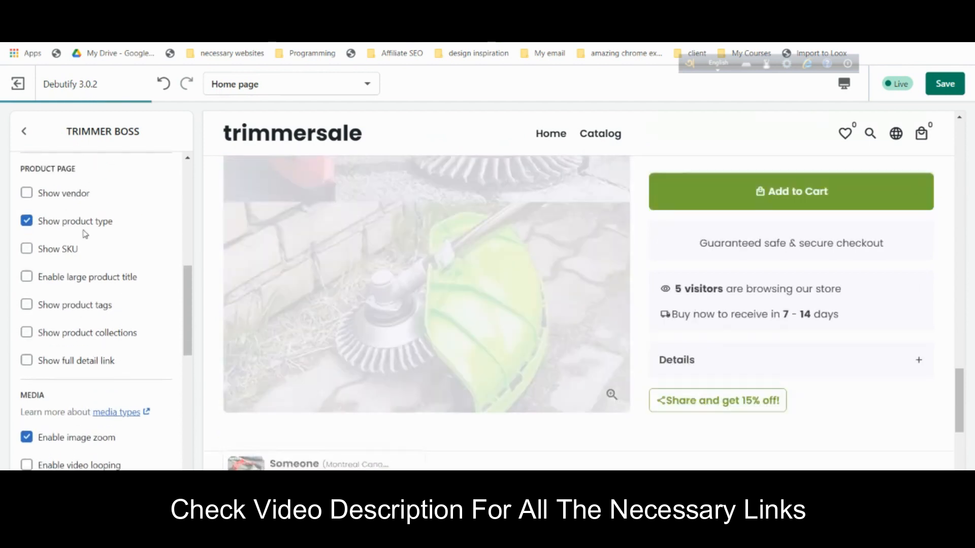
scroll(63, 308, down, 5)
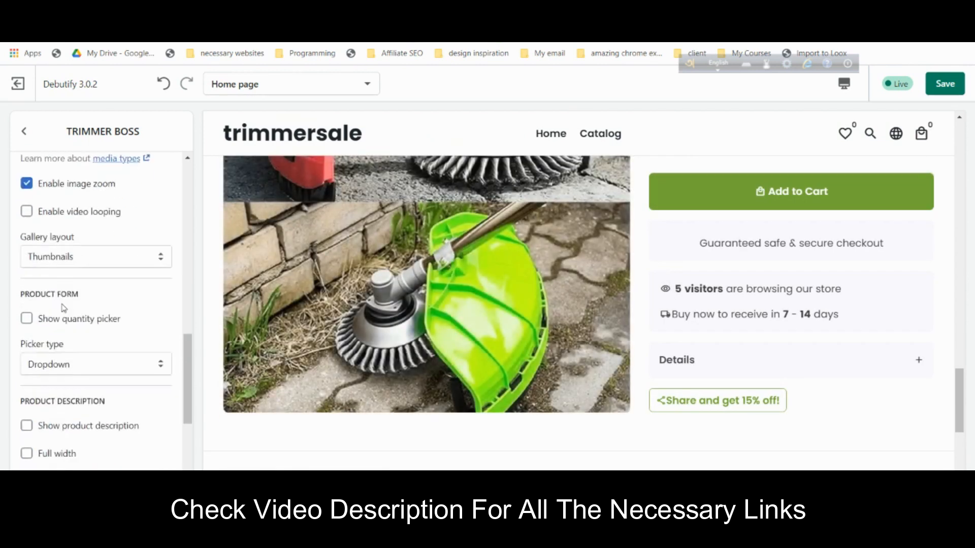
scroll(75, 375, down, 3)
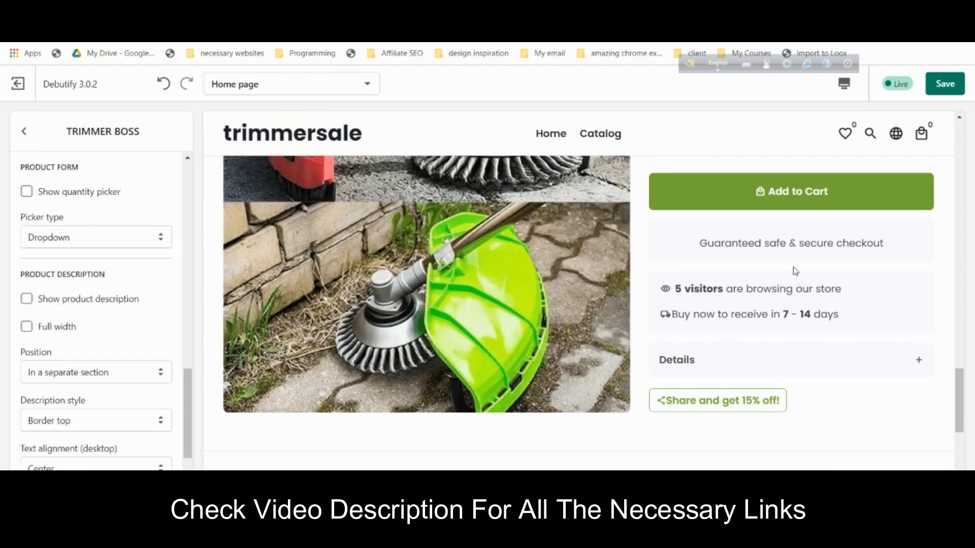
scroll(796, 271, down, 2)
scroll(85, 363, down, 1)
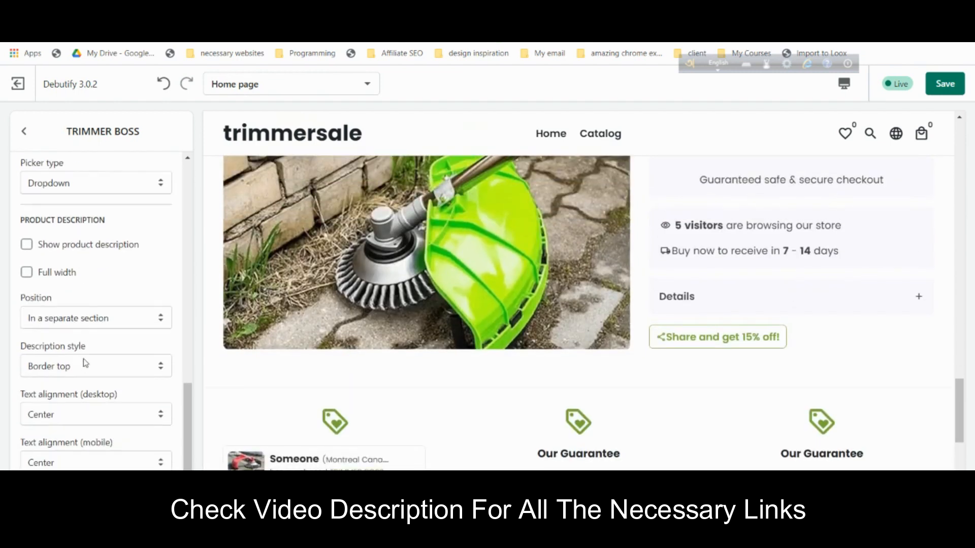
scroll(85, 364, up, 2)
scroll(90, 363, up, 4)
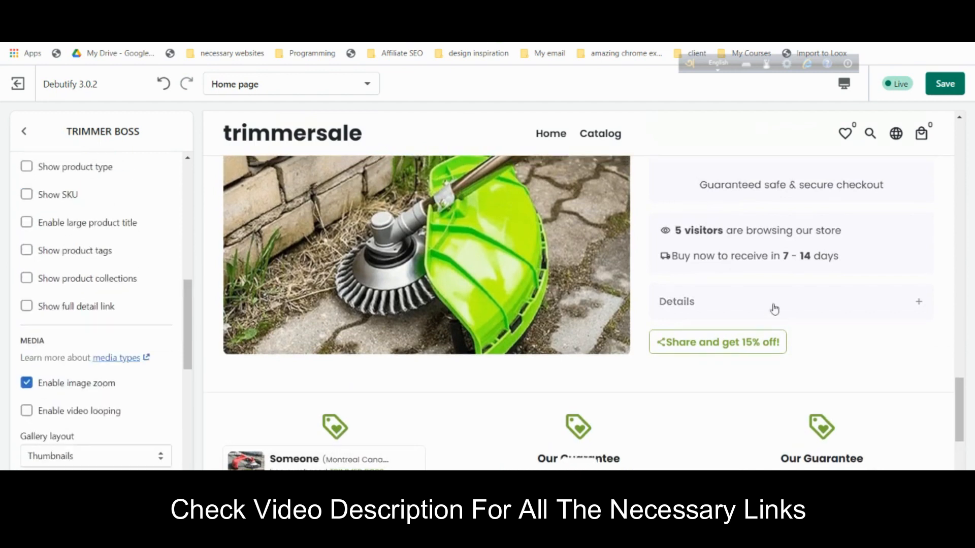
scroll(773, 306, up, 1)
click(897, 366)
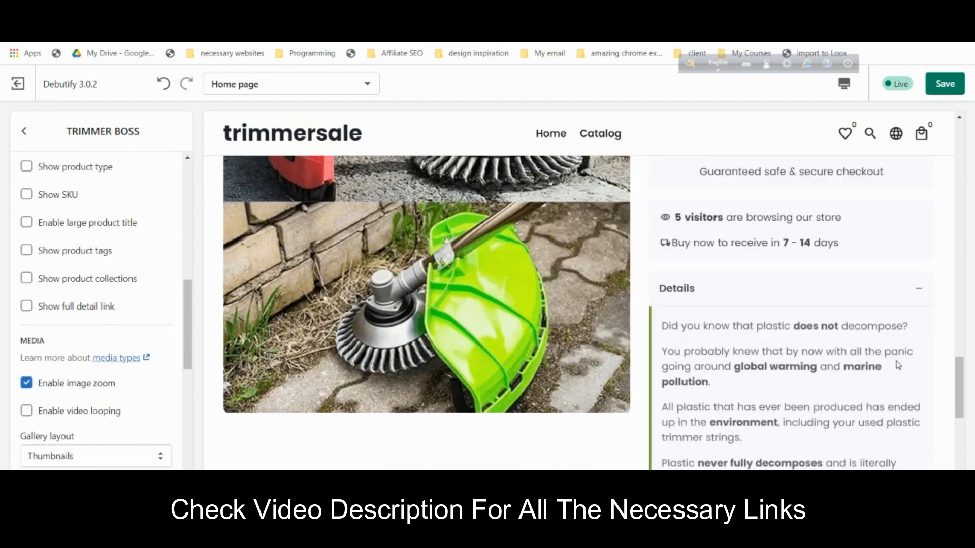
click(845, 307)
scroll(829, 310, up, 1)
scroll(828, 309, up, 2)
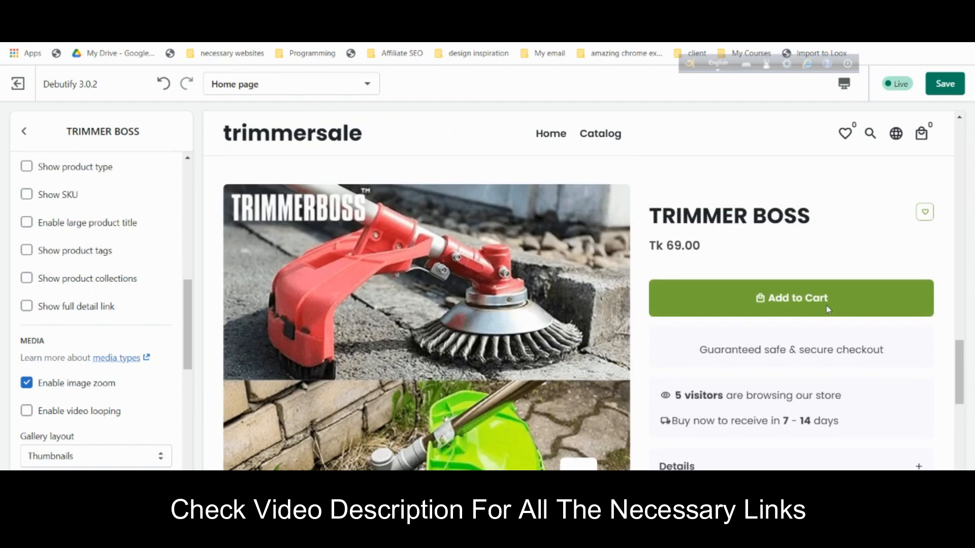
scroll(802, 317, down, 2)
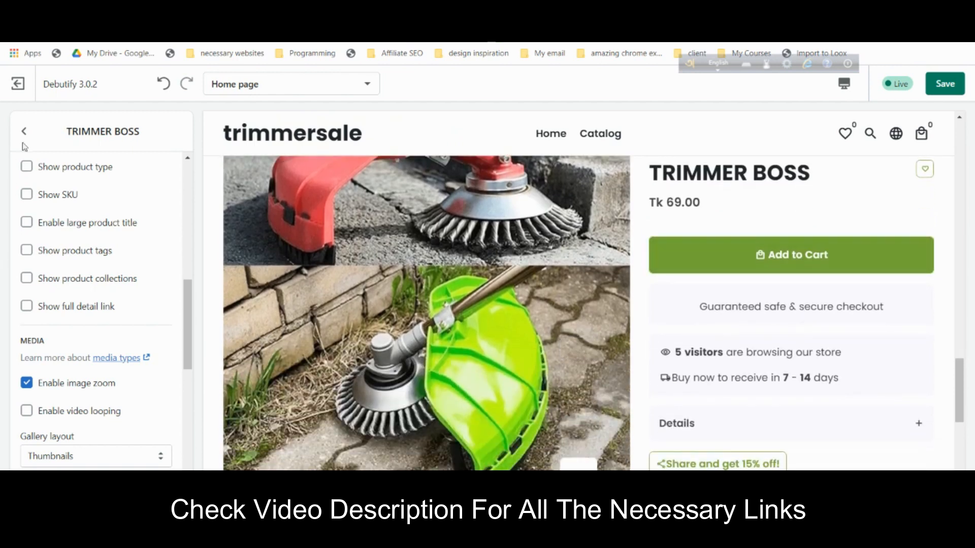
click(23, 132)
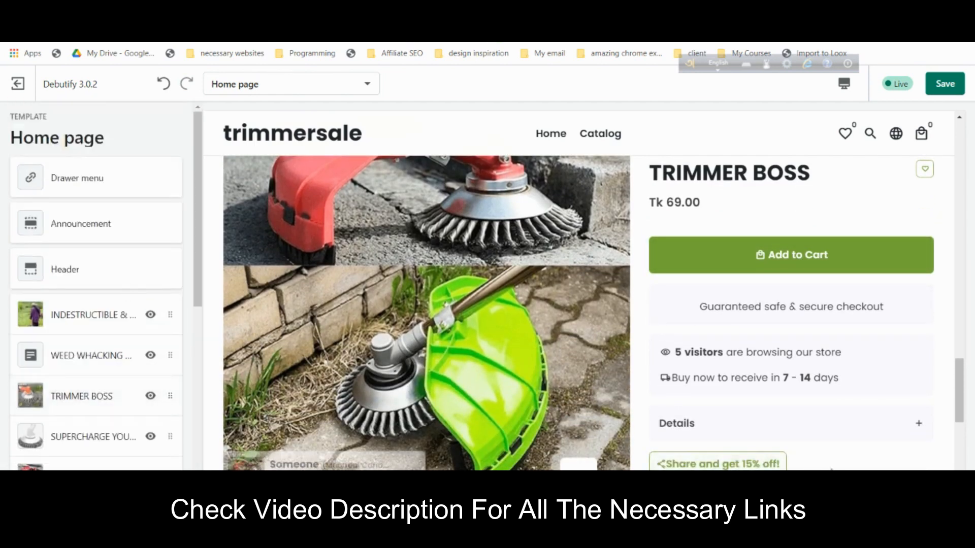
- Add a Quantity break named 20OFF with a 20 percent discount at quantity 2
scroll(89, 288, down, 10)
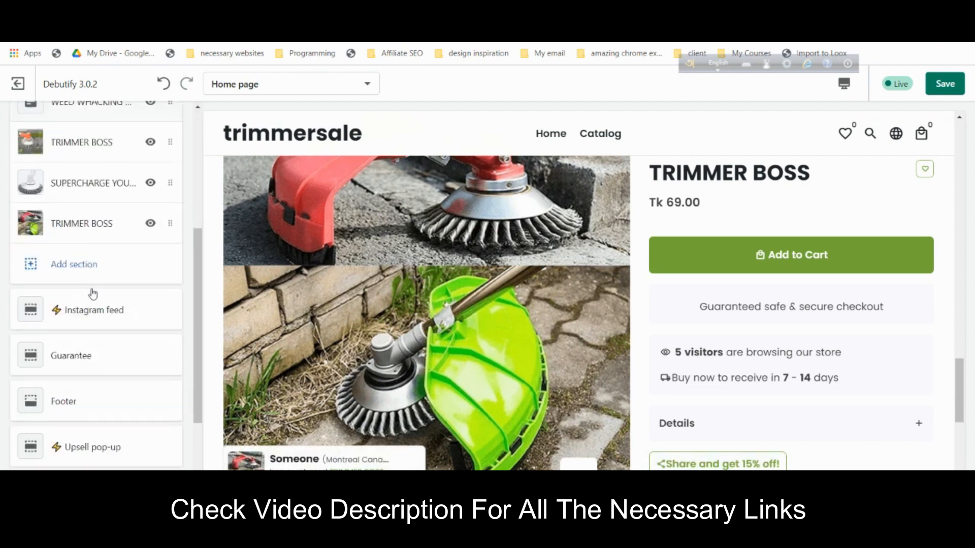
scroll(89, 288, up, 1)
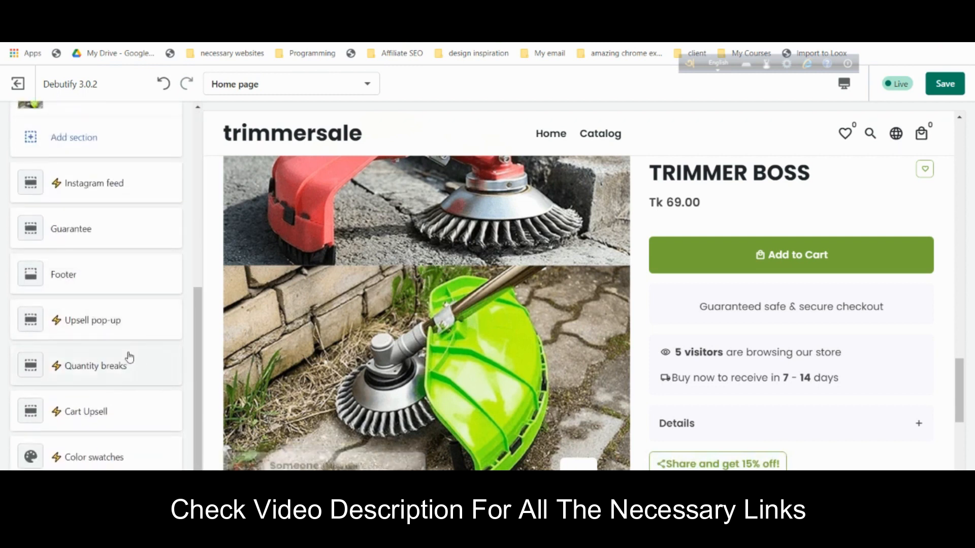
scroll(71, 335, up, 2)
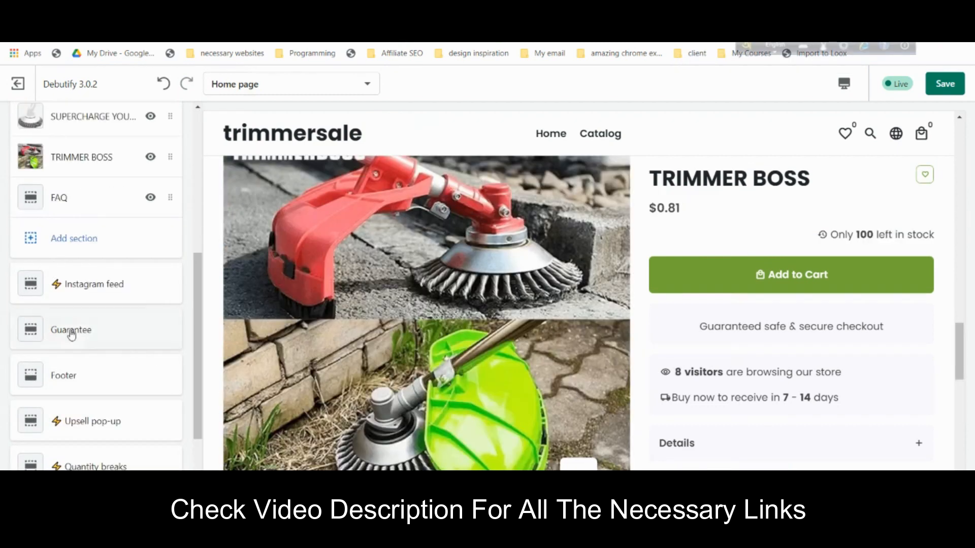
scroll(90, 349, down, 3)
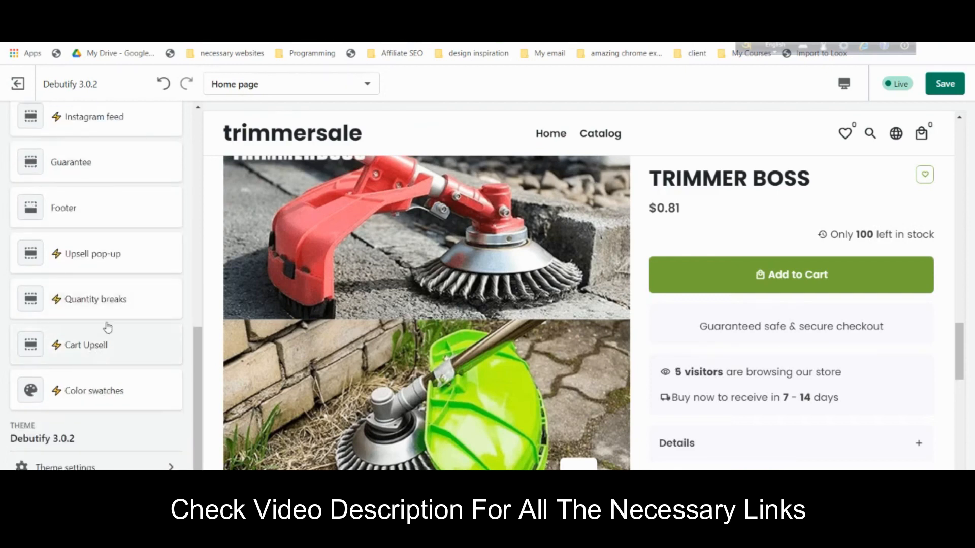
click(97, 300)
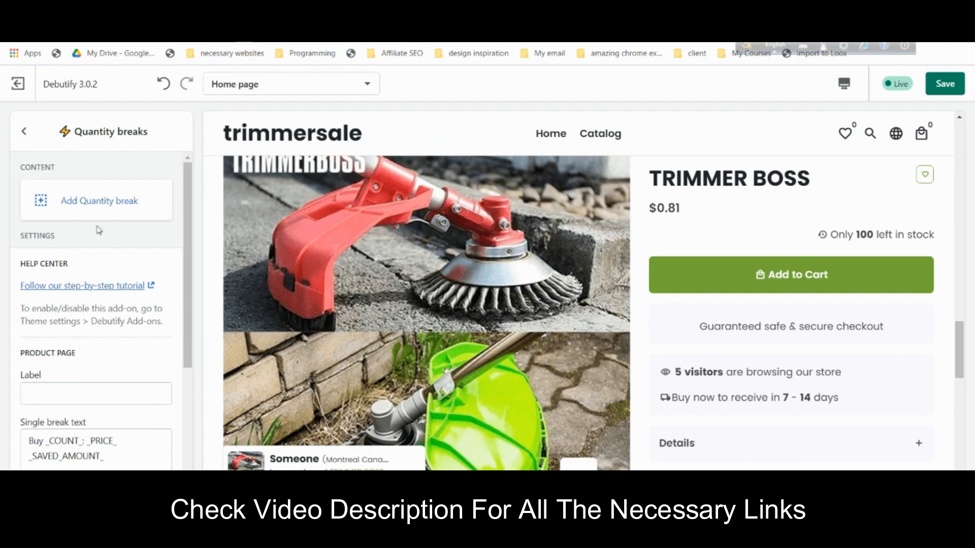
click(101, 202)
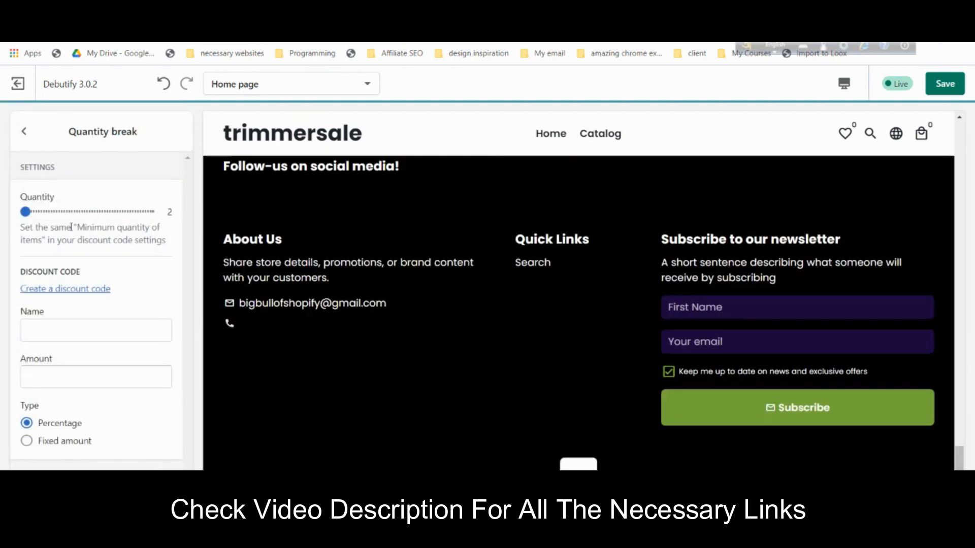
click(70, 324)
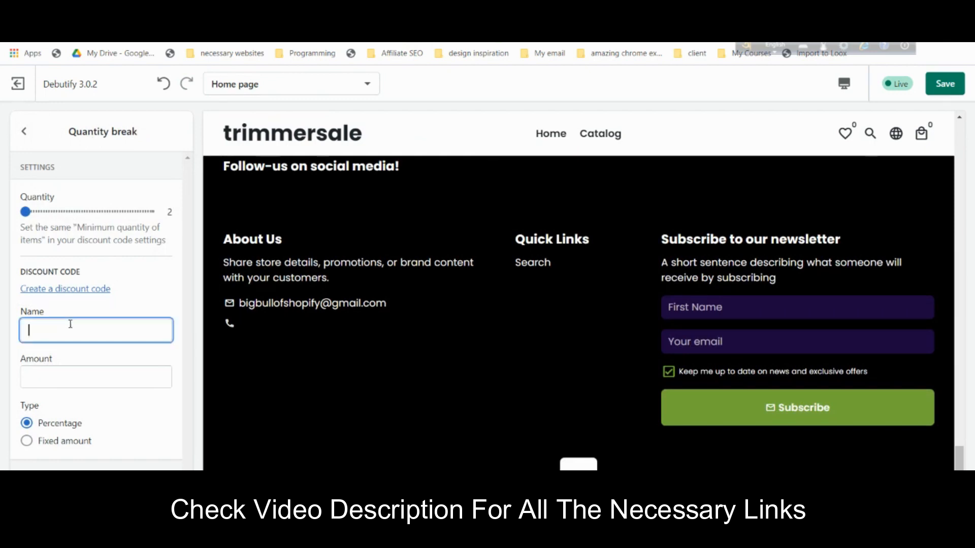
text(20OF)
text(FF)
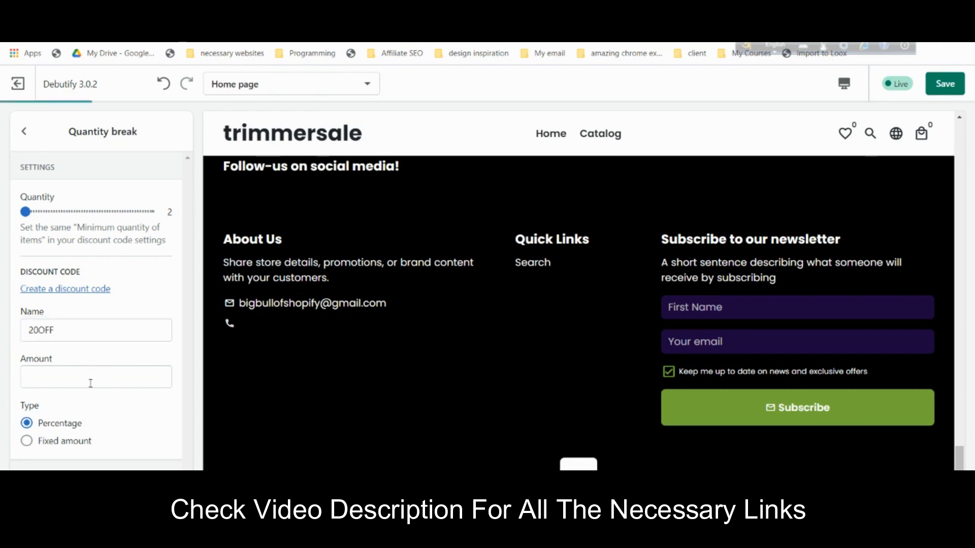
click(74, 385)
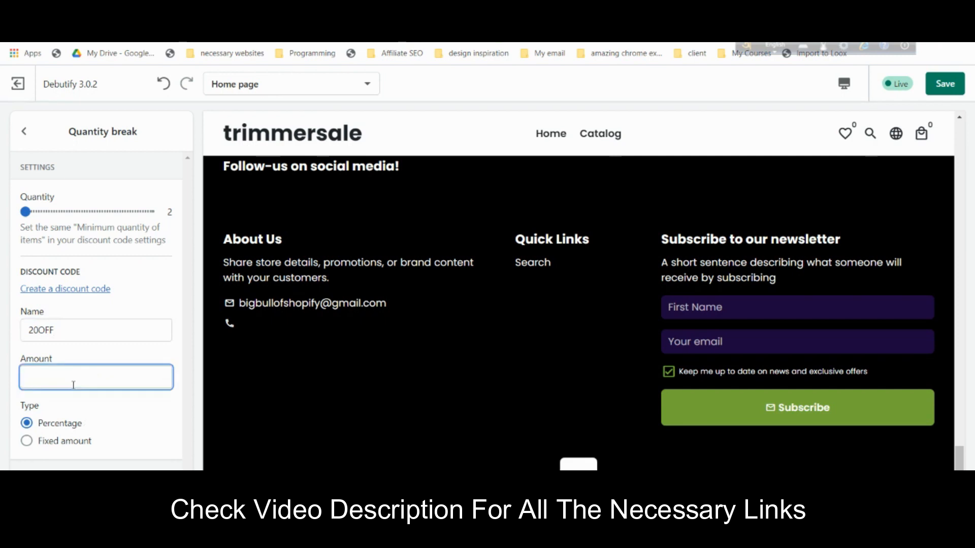
click(101, 356)
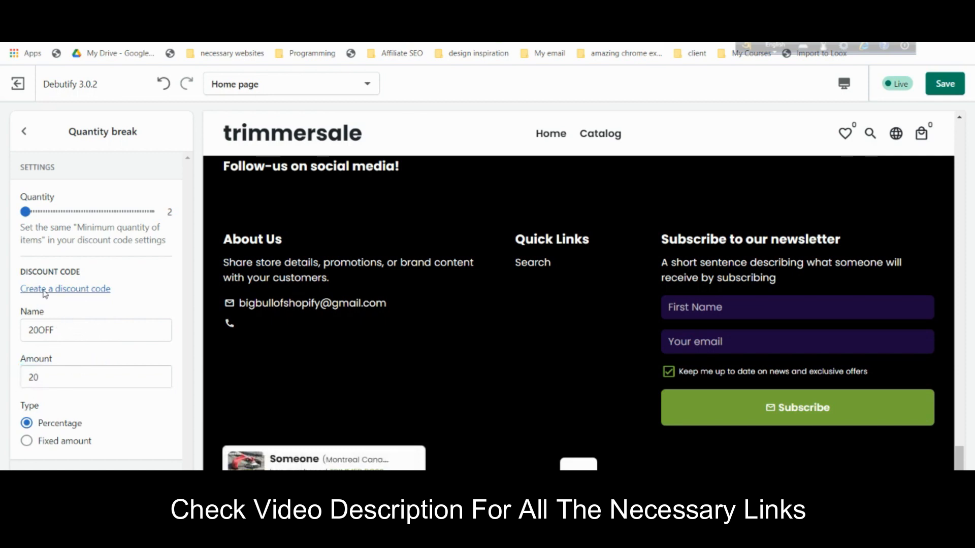
click(25, 133)
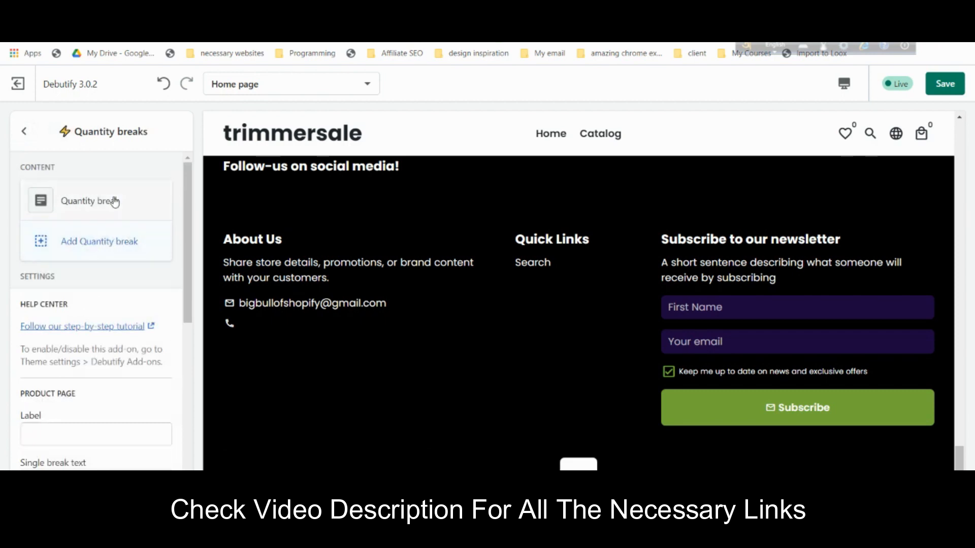
- Add a second break at quantity 3 named 30OFF, amount 30, keeping Percentage type
click(116, 245)
drag(27, 212, 32, 212)
click(57, 333)
text(3)
text(00)
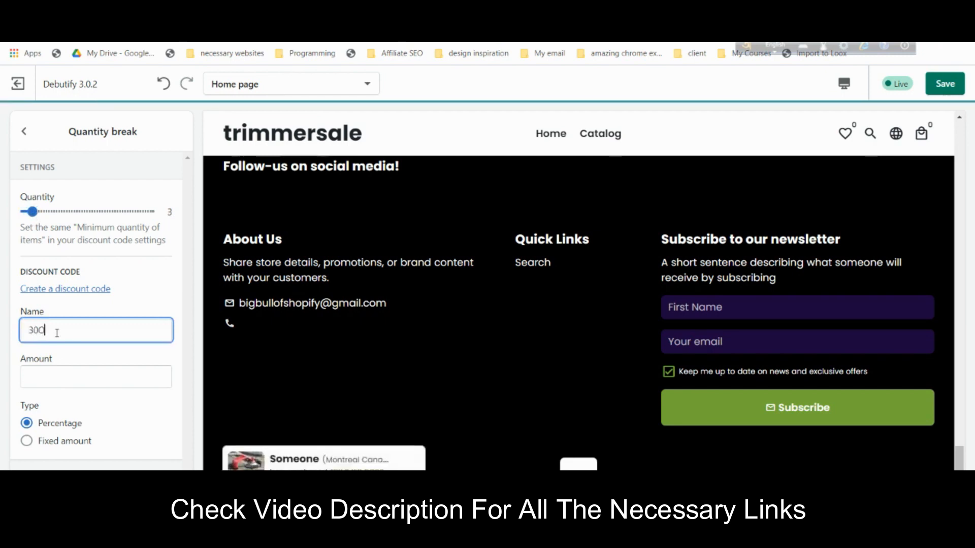
text(FF)
click(142, 381)
text(30)
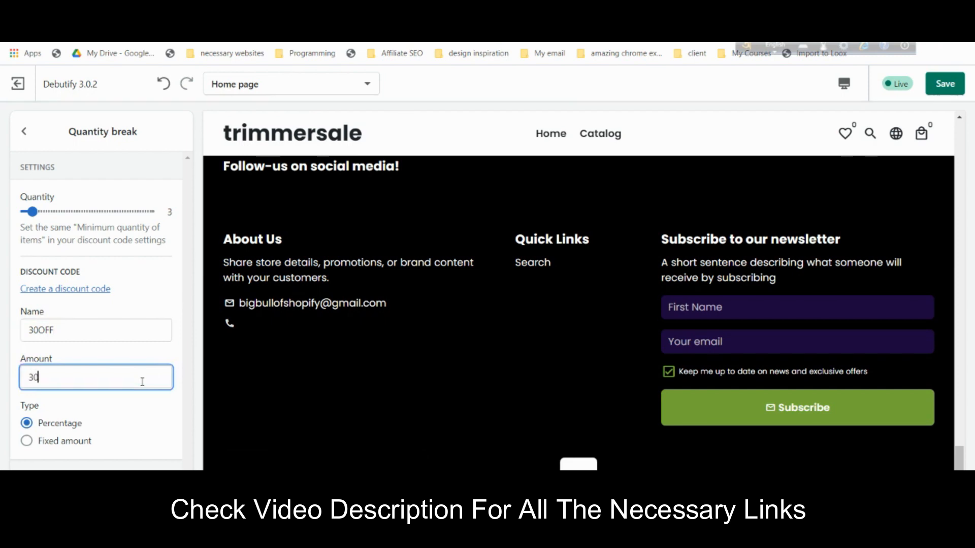
click(152, 361)
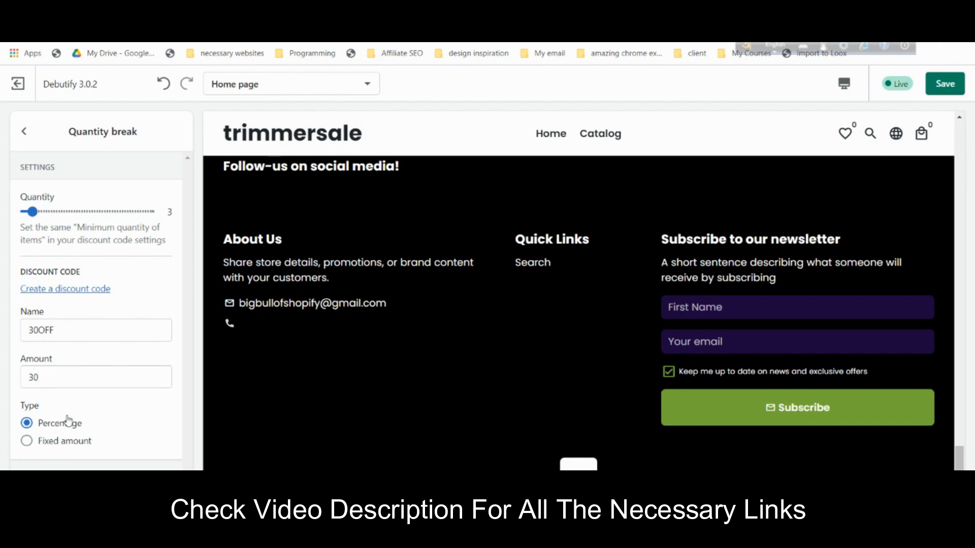
click(79, 450)
click(51, 425)
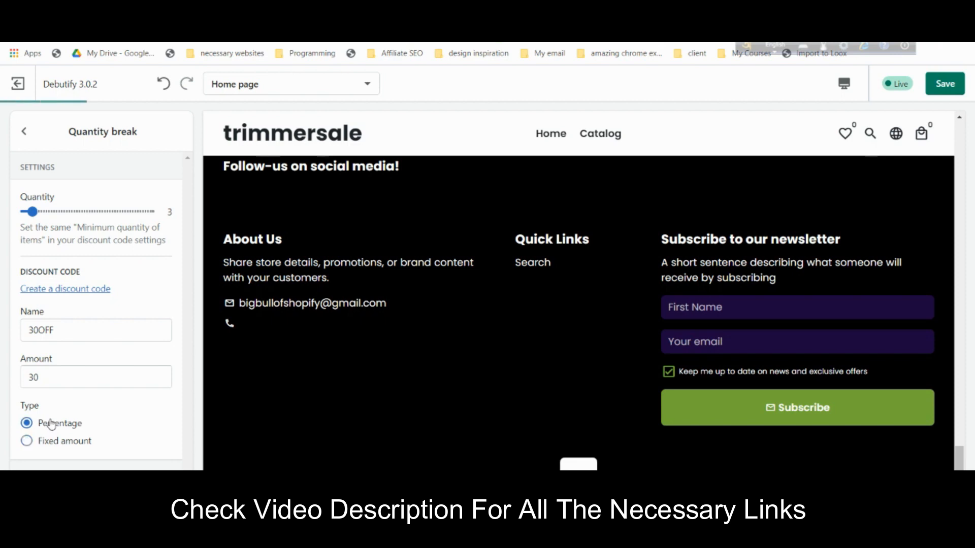
click(24, 132)
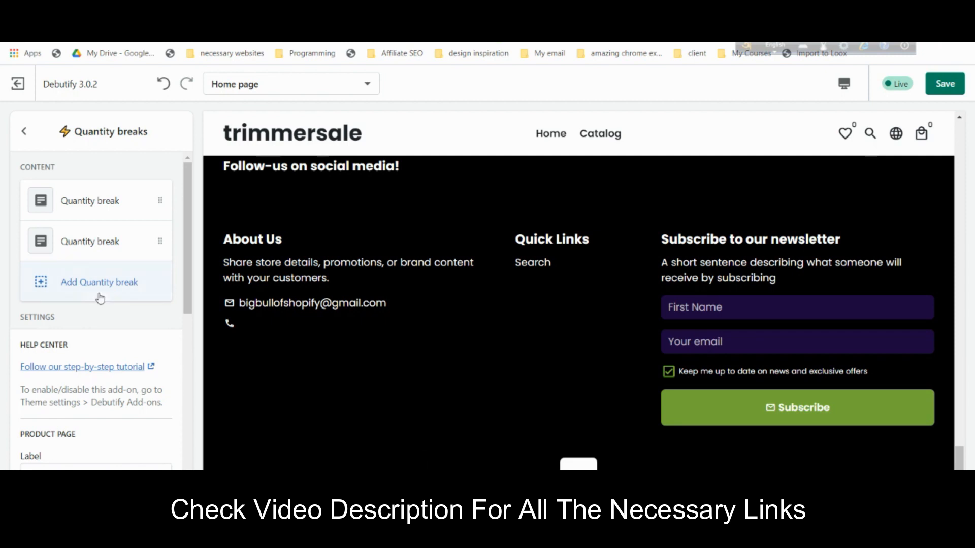
scroll(102, 304, down, 7)
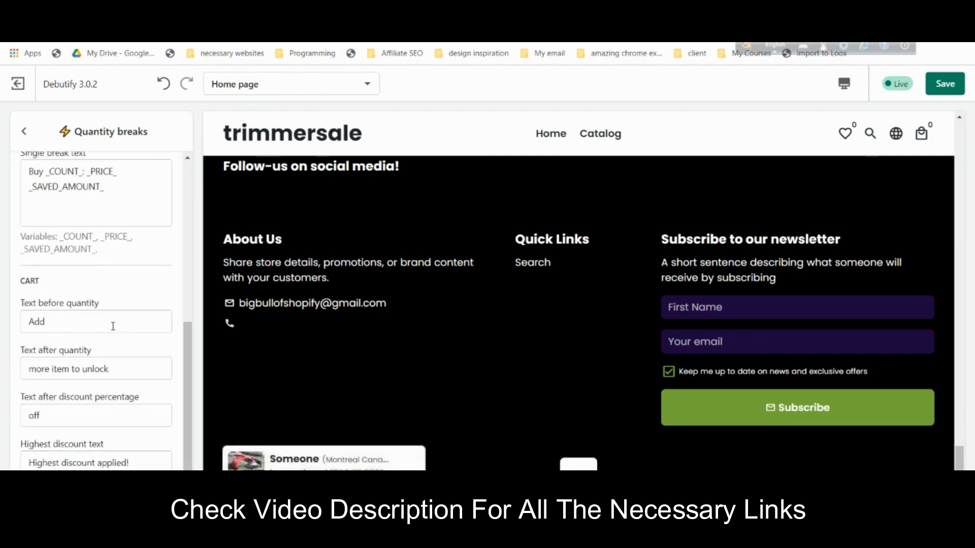
scroll(113, 326, up, 7)
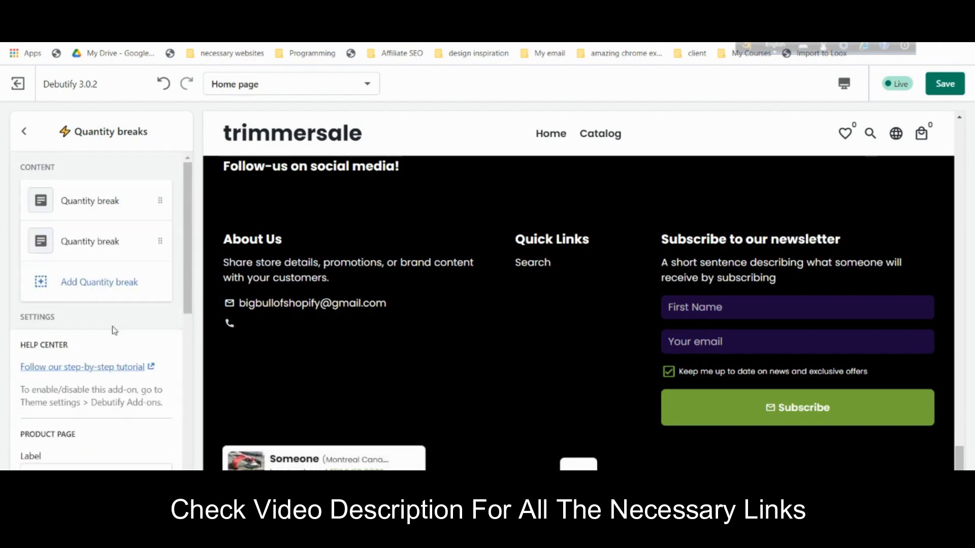
- Return to the home page section list and save the theme
click(24, 131)
scroll(855, 248, up, 15)
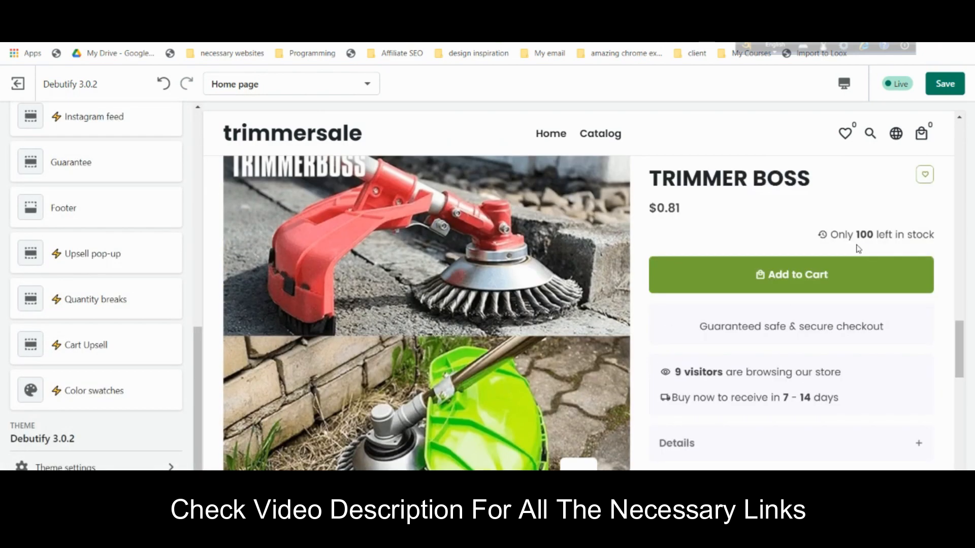
click(943, 85)
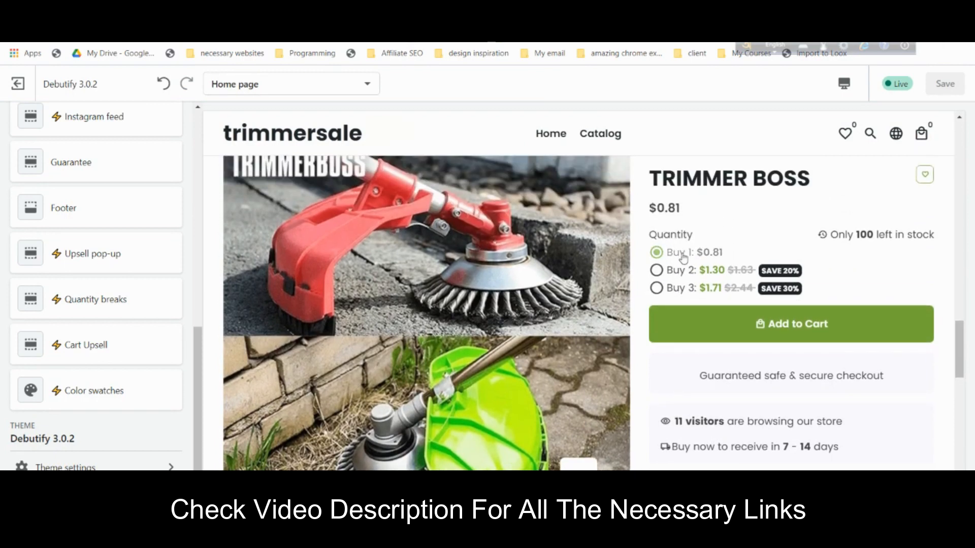
- Try the Buy 2 and Buy 3 offers in the preview, then open the first Quantity break
mouse_move(718, 259)
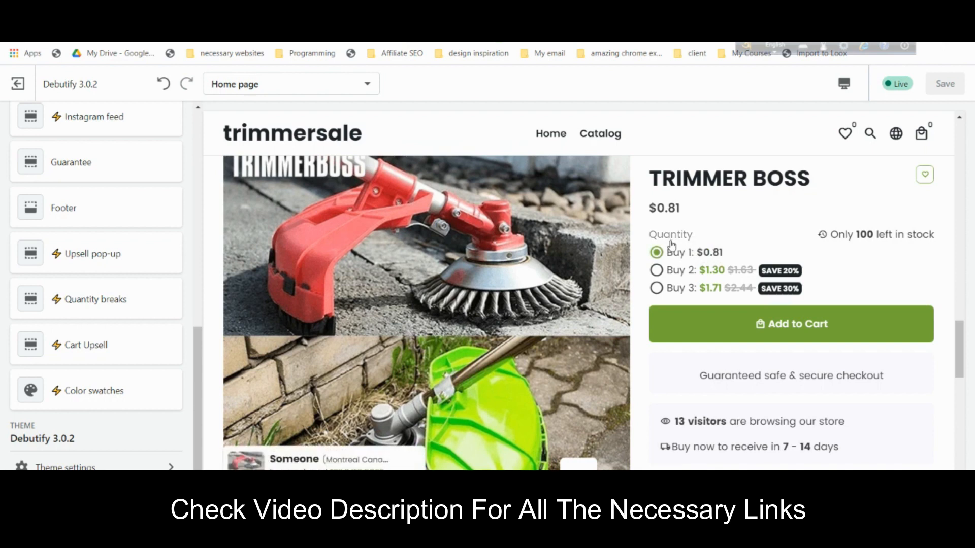
click(677, 273)
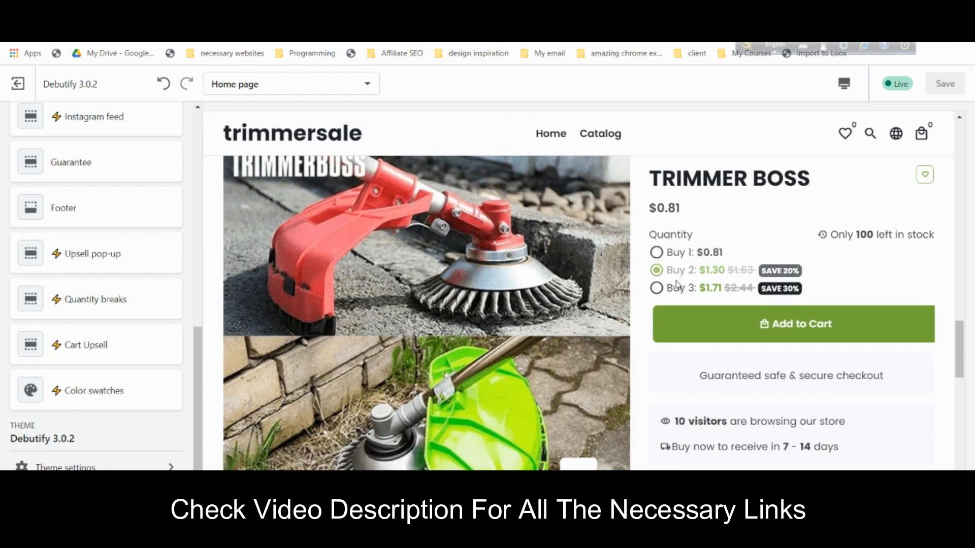
click(676, 289)
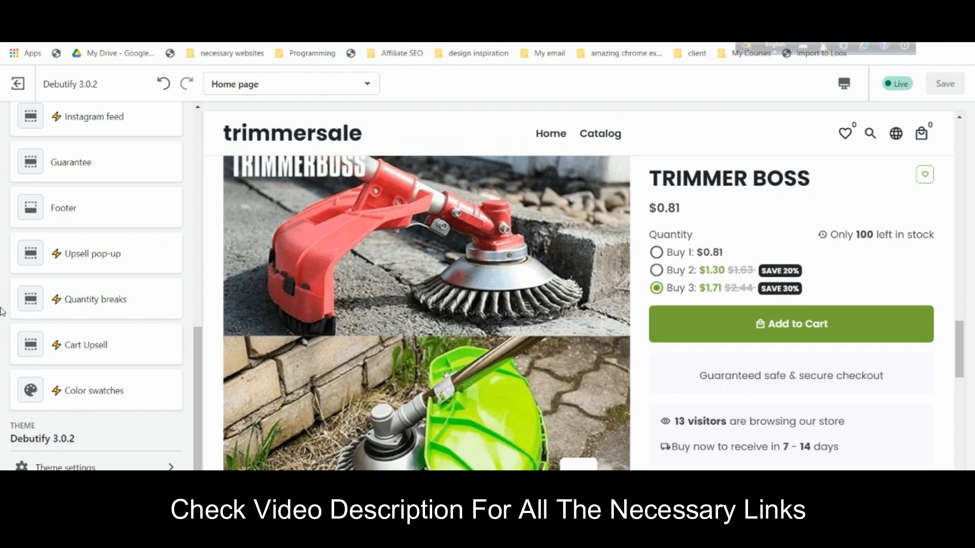
click(90, 307)
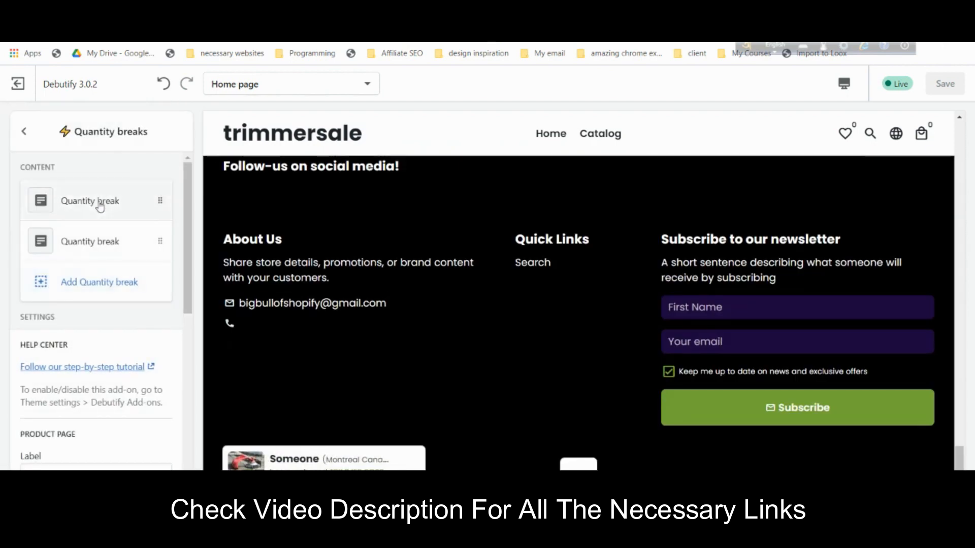
click(99, 202)
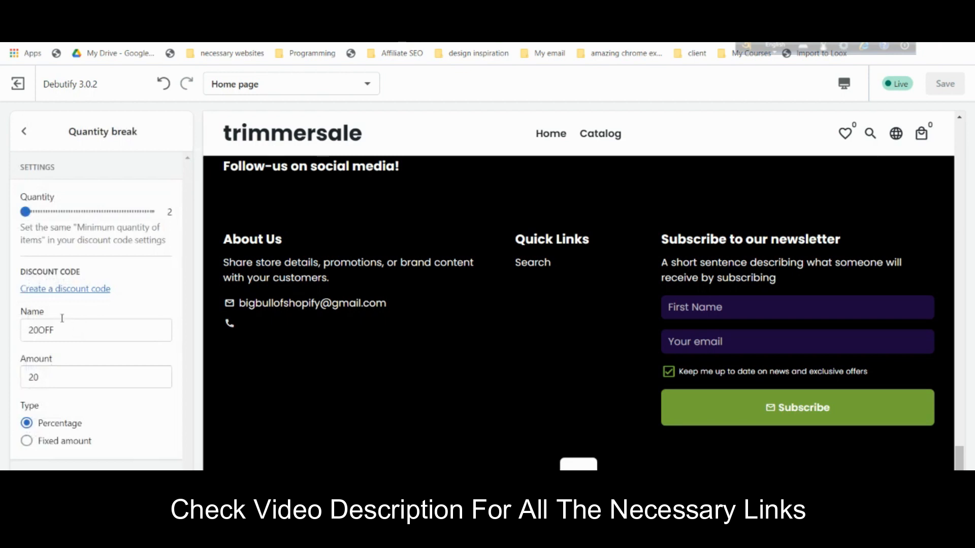
- Start a new discount code 20OFF with a 20% percentage value
click(89, 290)
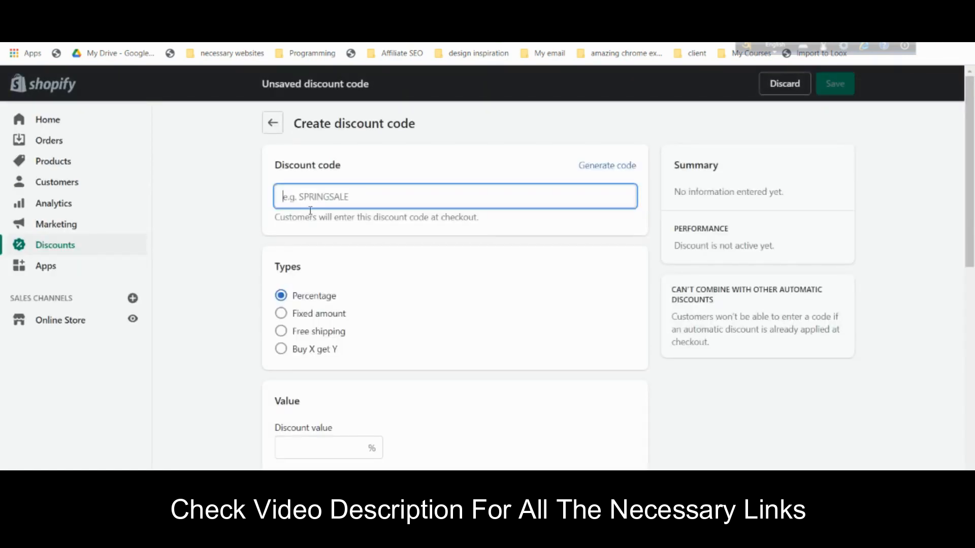
text(20OFF)
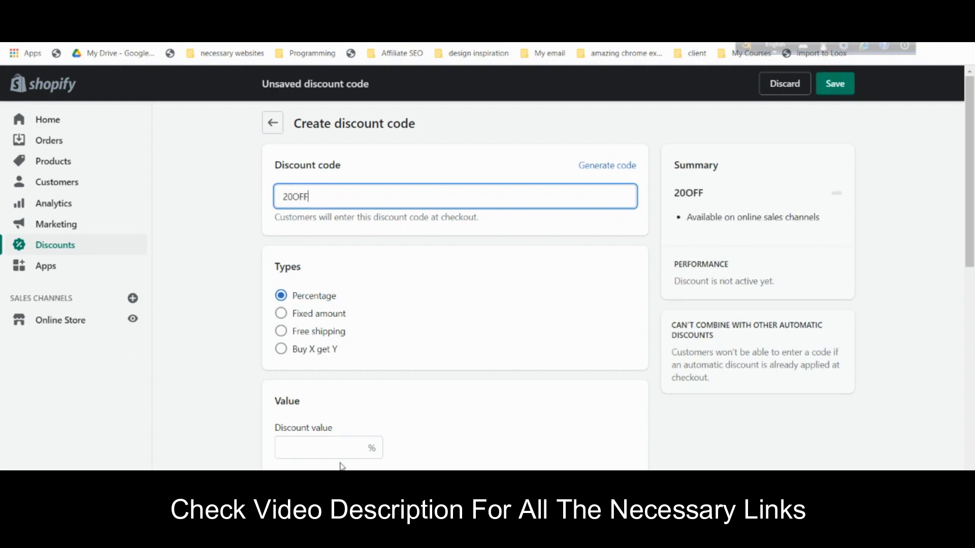
click(341, 453)
text(20)
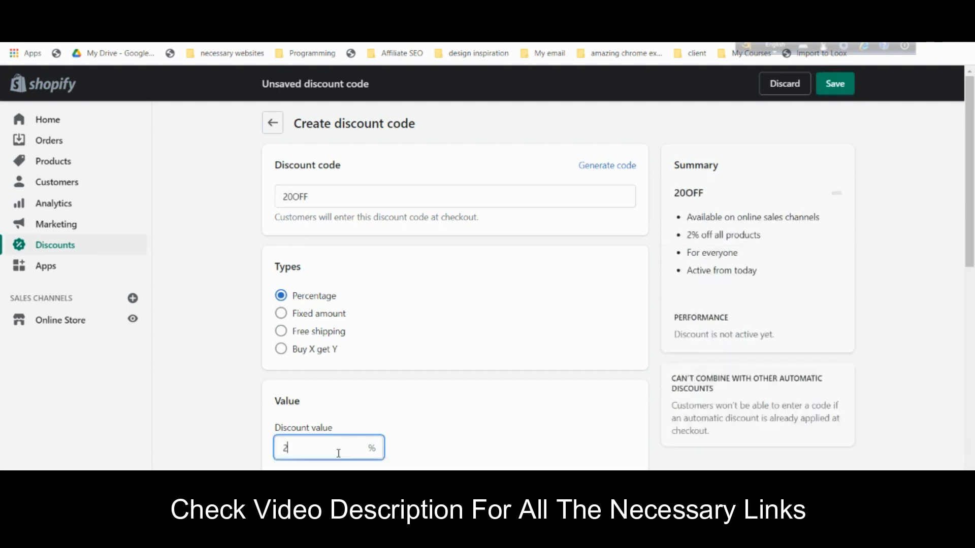
click(546, 350)
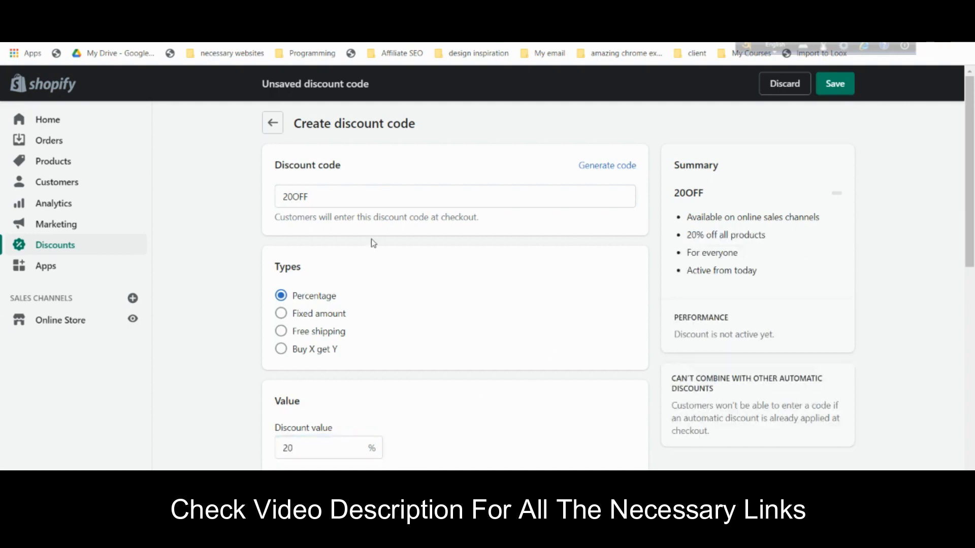
scroll(488, 306, down, 3)
scroll(488, 306, down, 2)
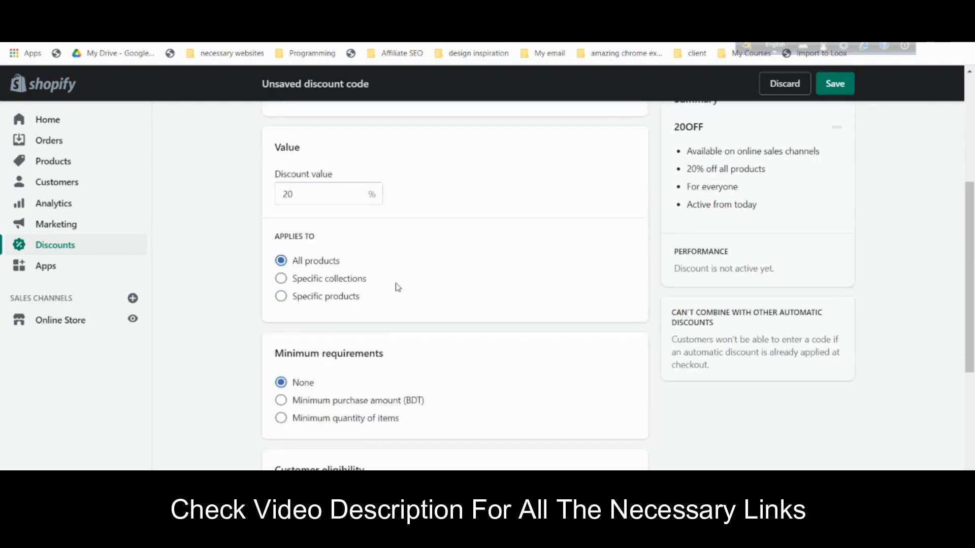
- Apply the discount only to the product TRIMMER BOSS
click(329, 299)
click(435, 315)
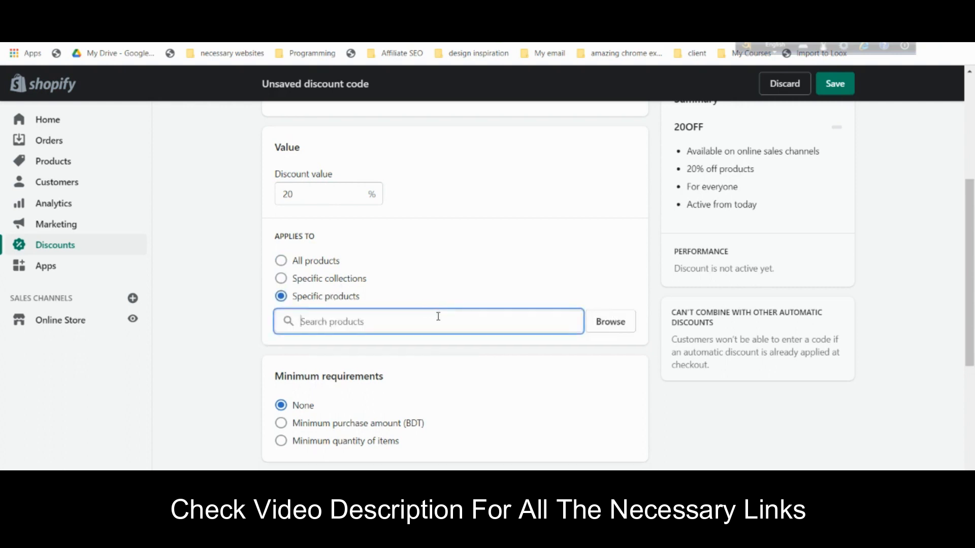
click(615, 321)
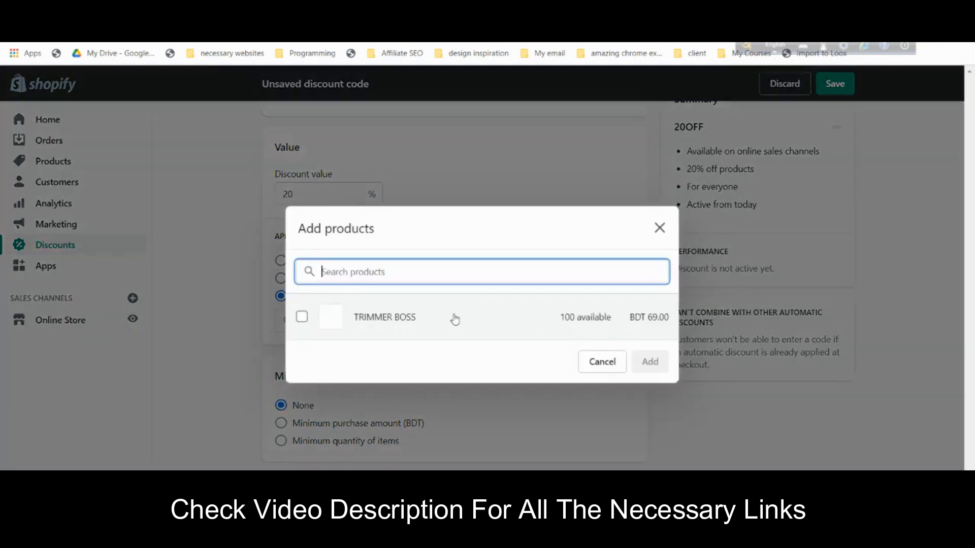
click(303, 318)
click(656, 366)
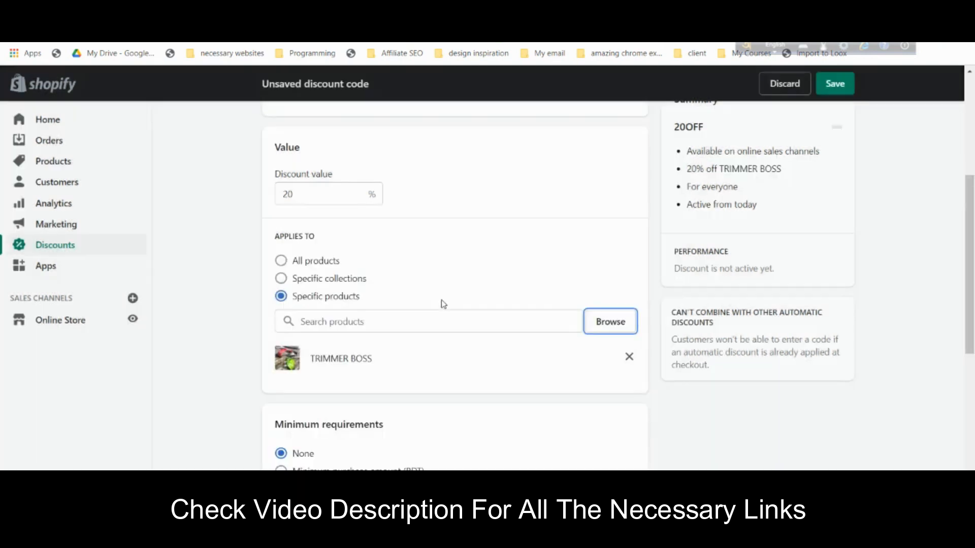
- Require a minimum quantity of 2 items
scroll(443, 304, down, 2)
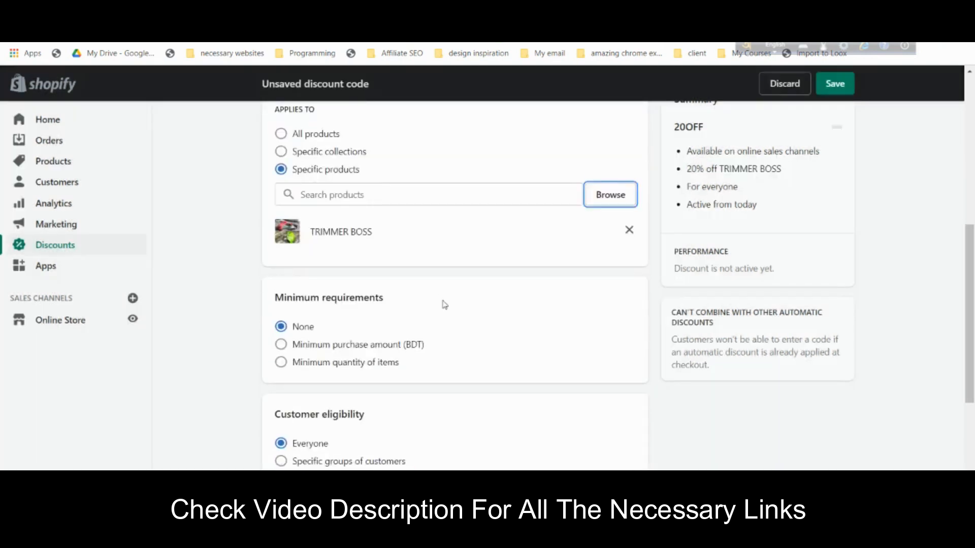
scroll(444, 305, down, 1)
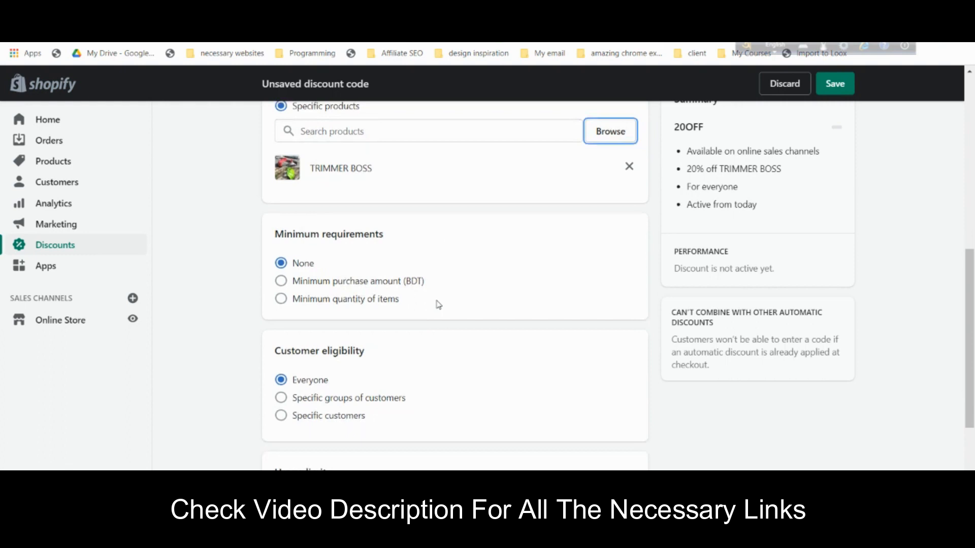
click(374, 305)
click(349, 319)
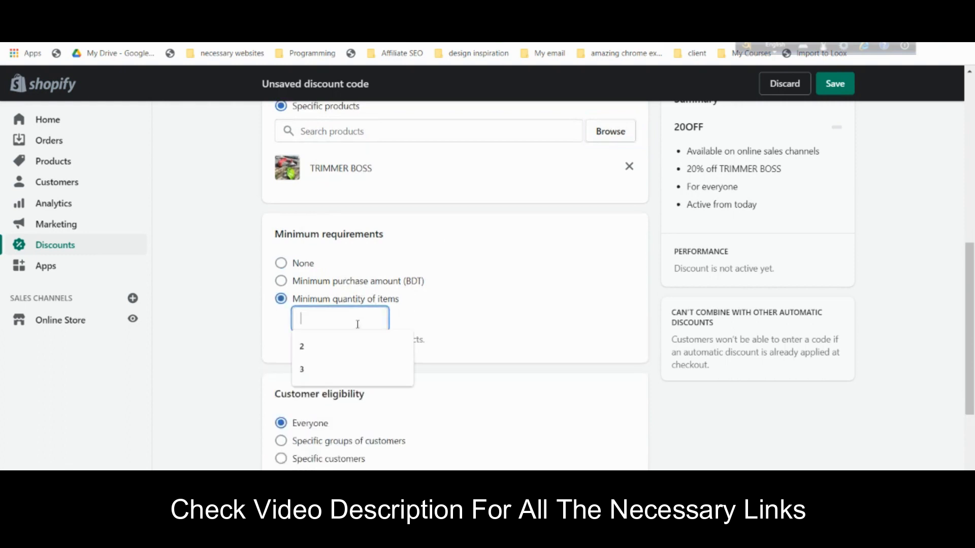
click(353, 345)
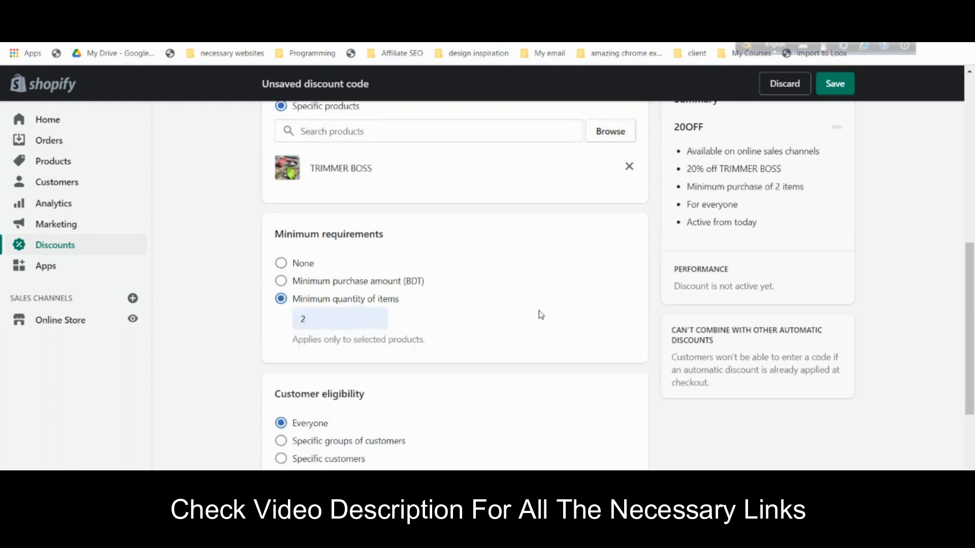
- Set the end date to July 3, 2021 and save the 20OFF code
scroll(541, 315, down, 4)
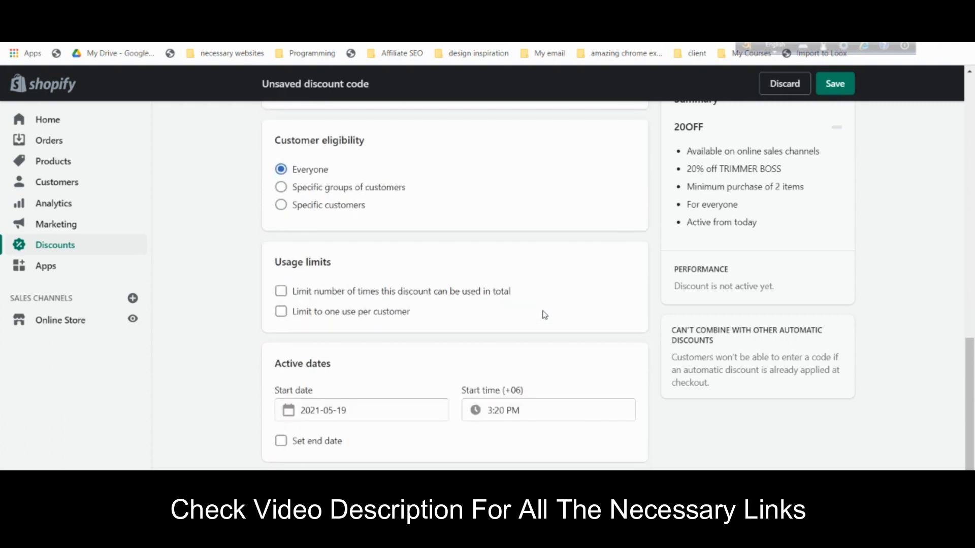
scroll(535, 316, down, 1)
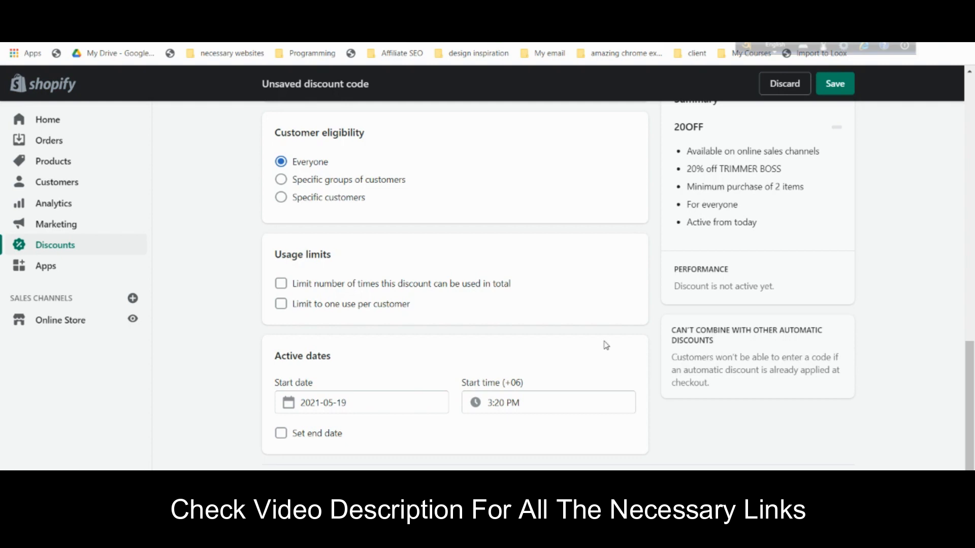
click(281, 433)
scroll(363, 391, down, 1)
click(354, 430)
click(484, 251)
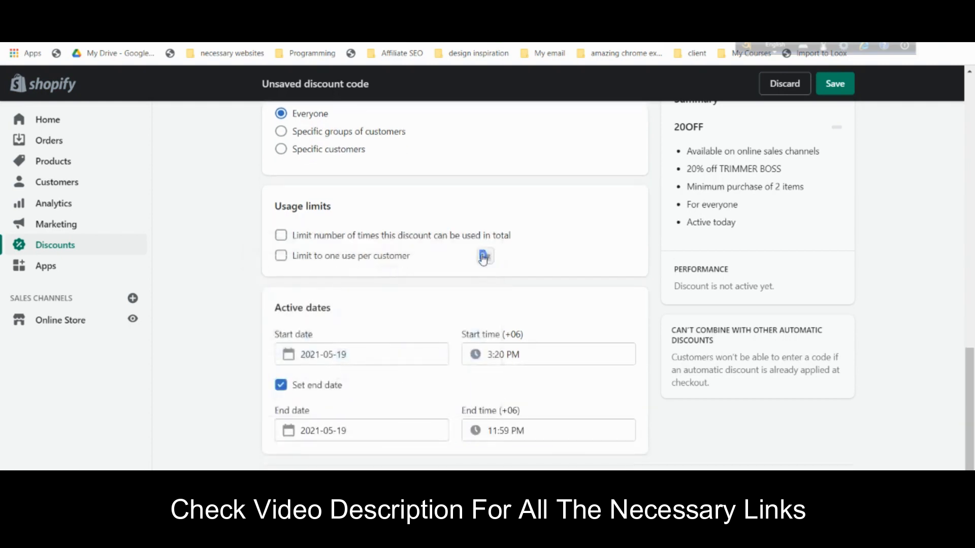
click(335, 431)
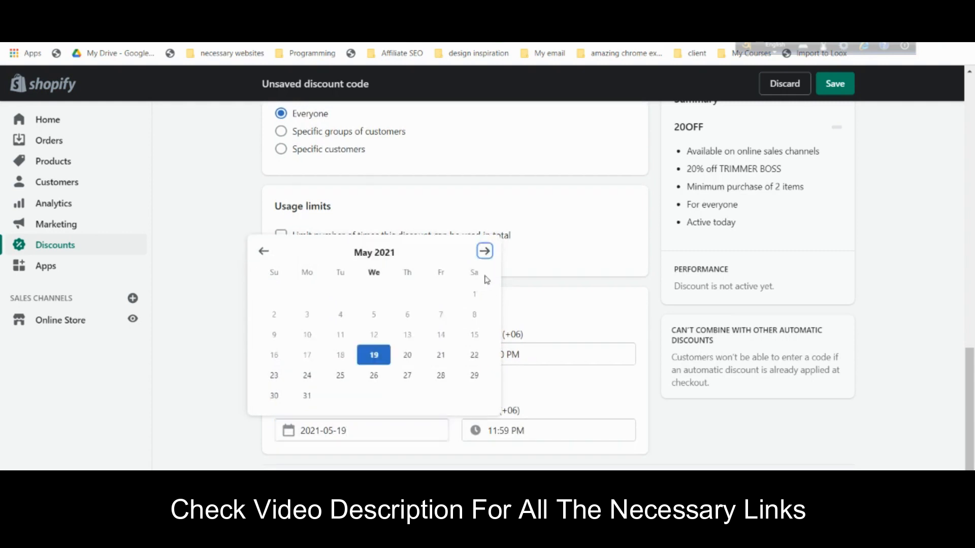
click(484, 251)
click(484, 272)
click(474, 313)
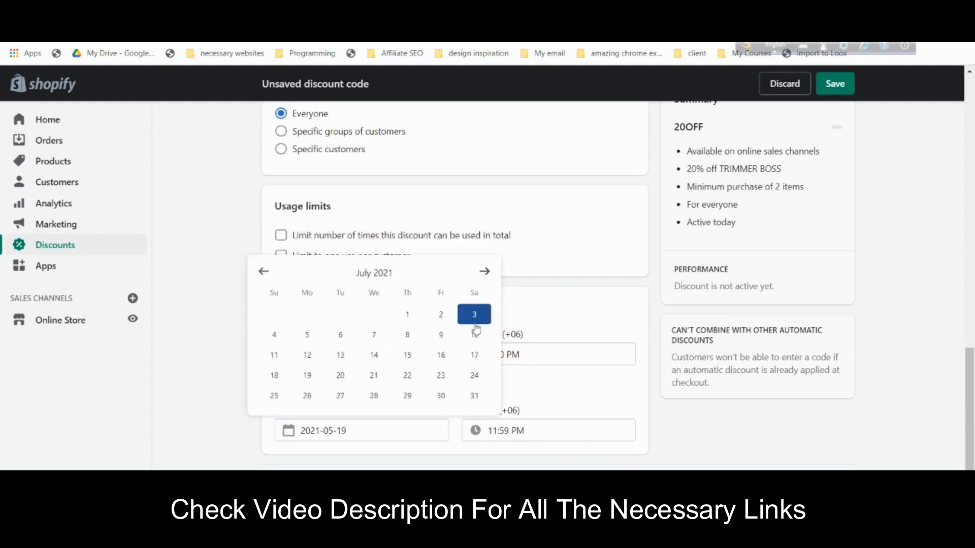
click(835, 83)
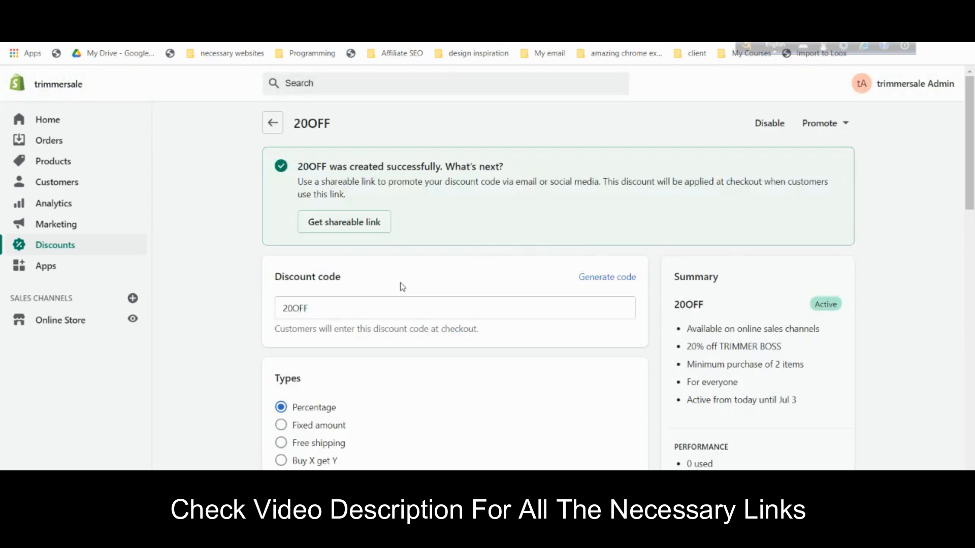
- Leave the saved 20OFF code and return to the discounts list
click(822, 123)
click(826, 125)
scroll(609, 288, down, 10)
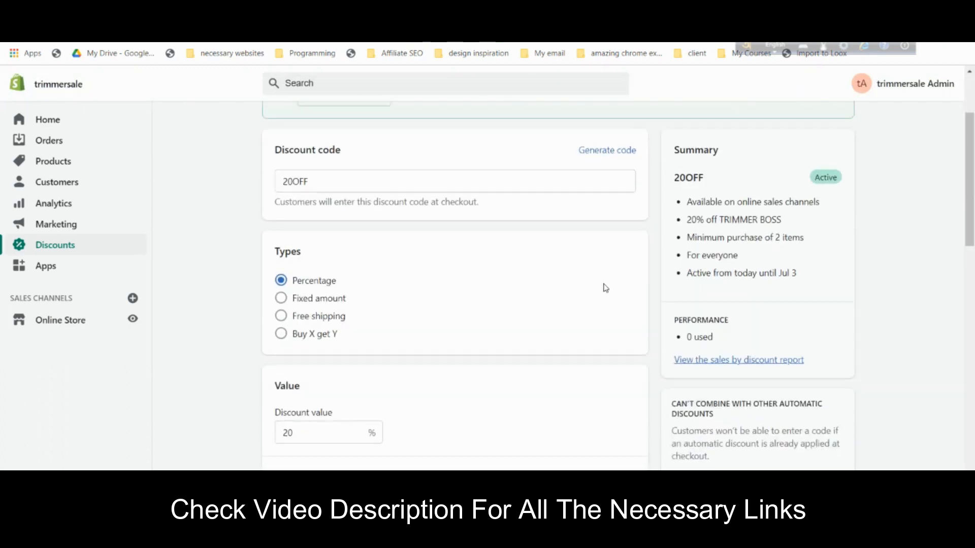
scroll(609, 288, down, 8)
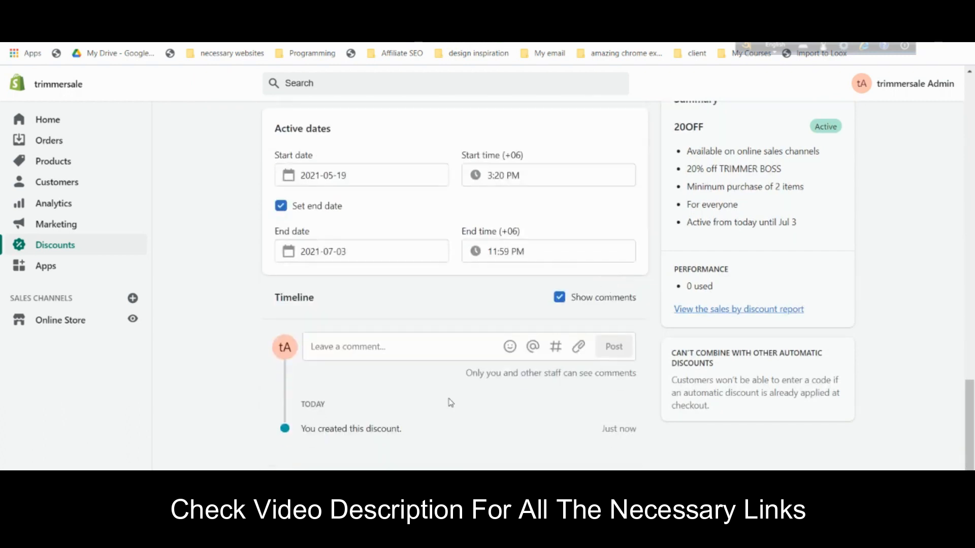
click(72, 248)
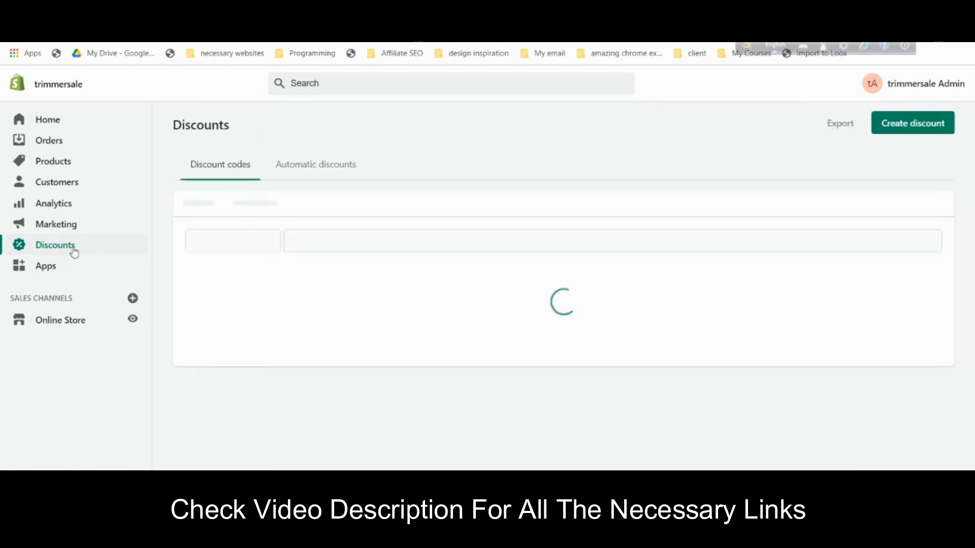
- Begin a new discount, backing out of the code option, and choose Automatic discount
click(942, 130)
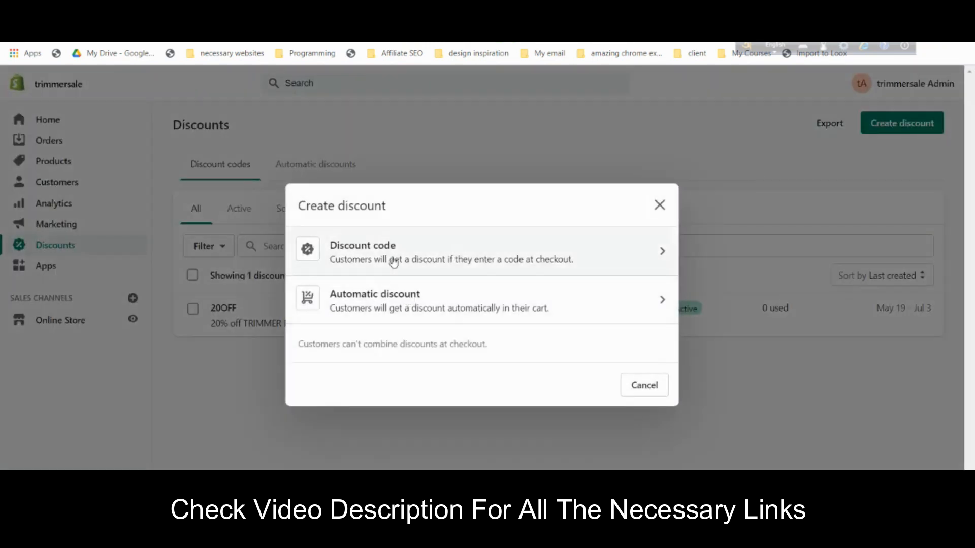
click(394, 262)
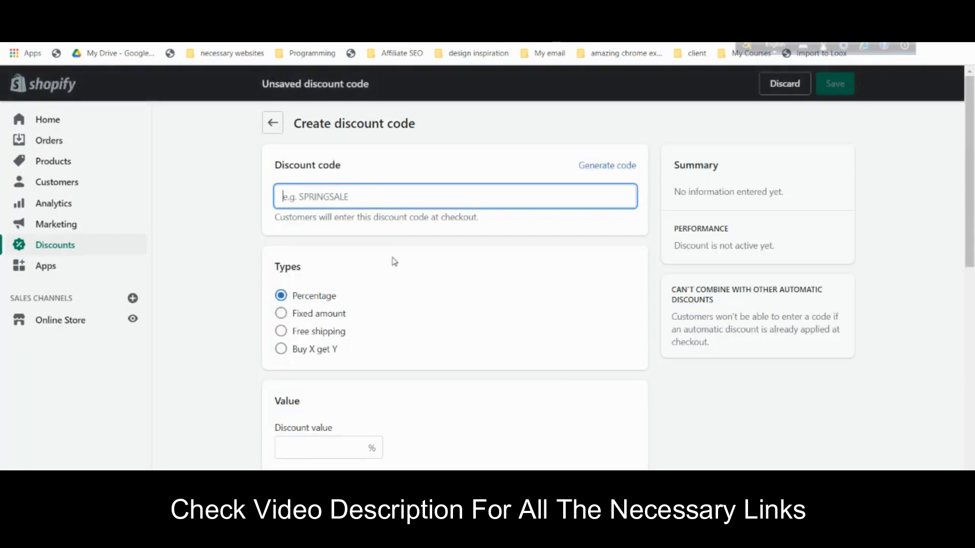
click(19, 43)
click(890, 127)
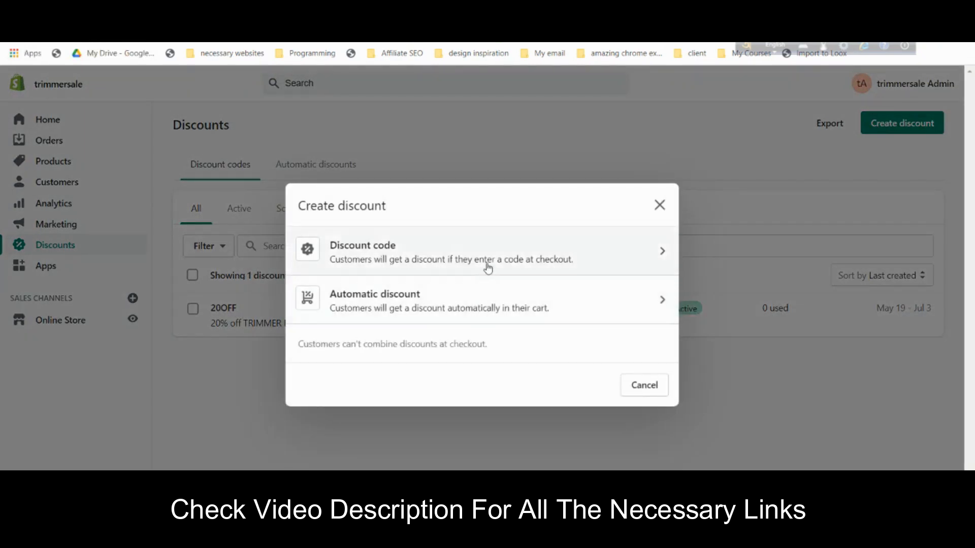
click(493, 295)
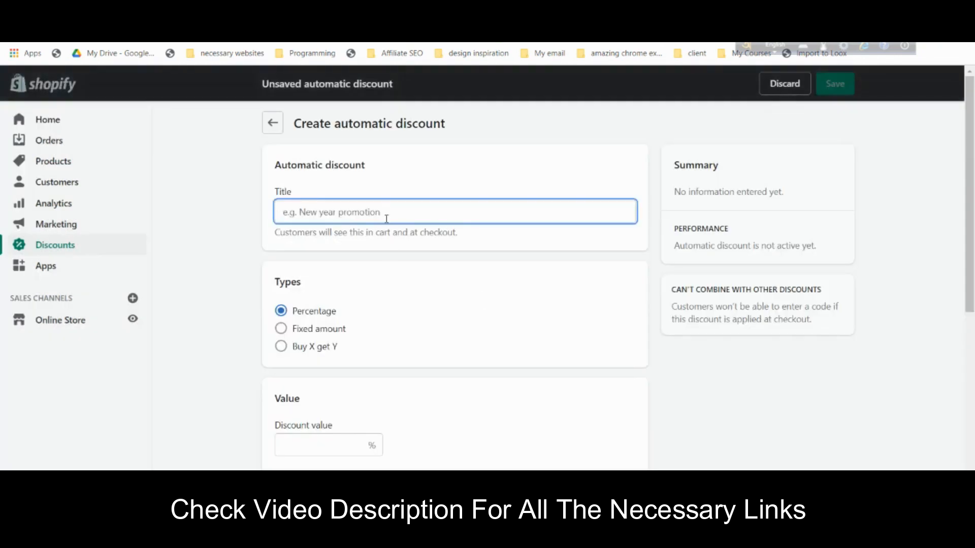
- Title the automatic discount 30OFF and set a 30% percentage value
text(30)FF)
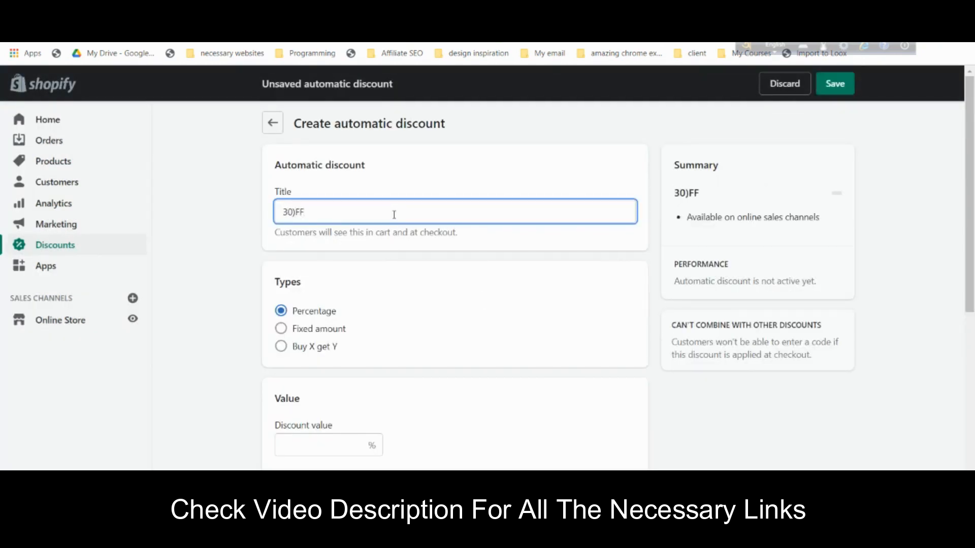
text(0)
scroll(383, 340, down, 3)
click(348, 325)
text(30)
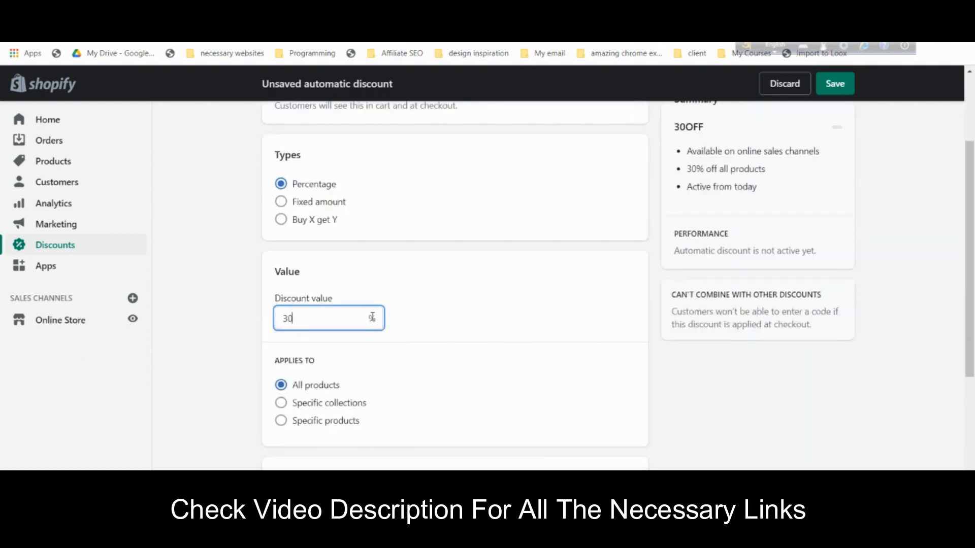
- Apply the discount only to the product TRIMMER BOSS
scroll(421, 327, down, 4)
click(333, 230)
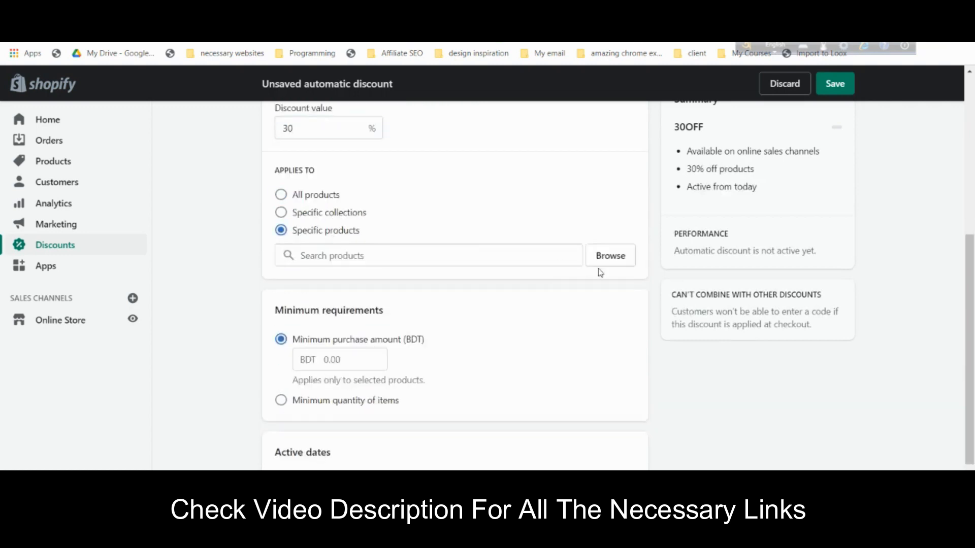
click(608, 260)
click(301, 317)
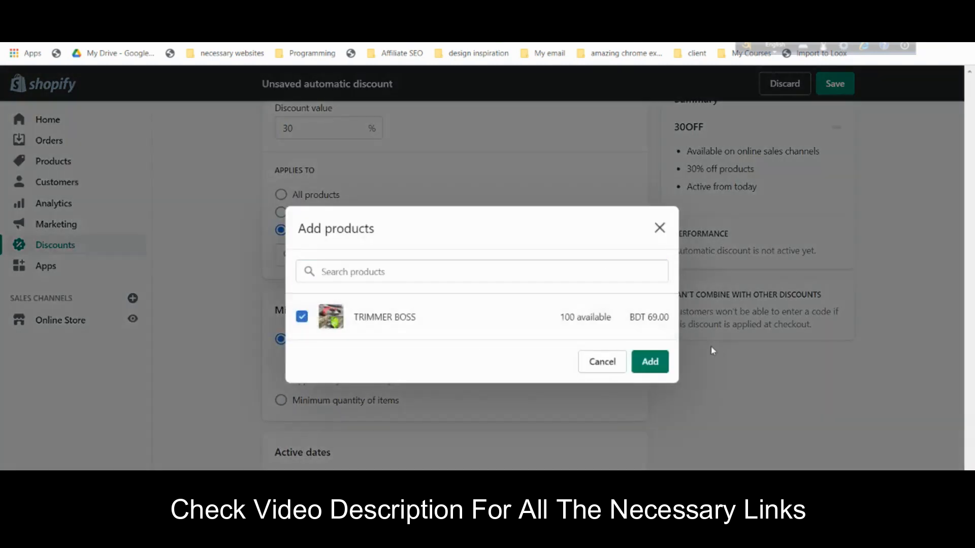
click(649, 362)
- Require a minimum quantity of 3 items
scroll(367, 309, down, 3)
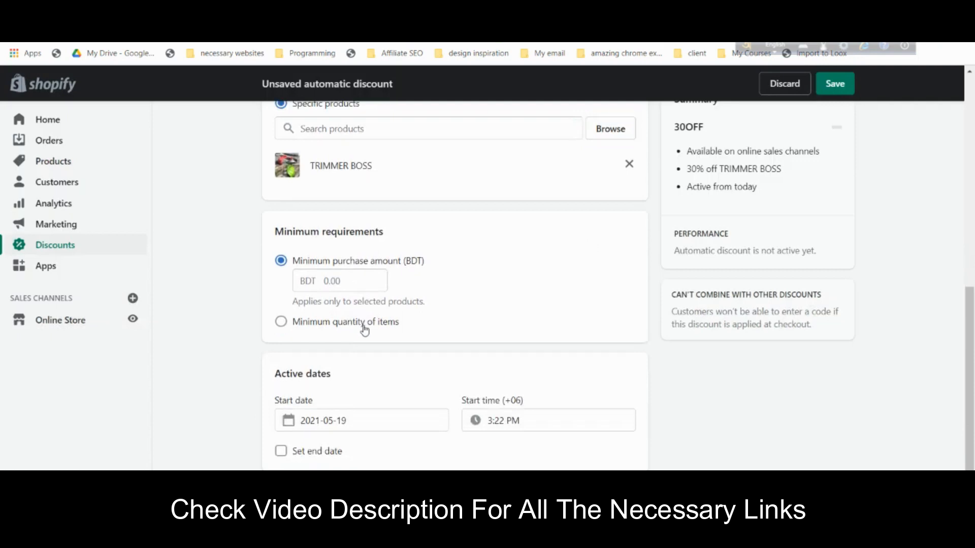
click(361, 323)
click(342, 291)
text(3)
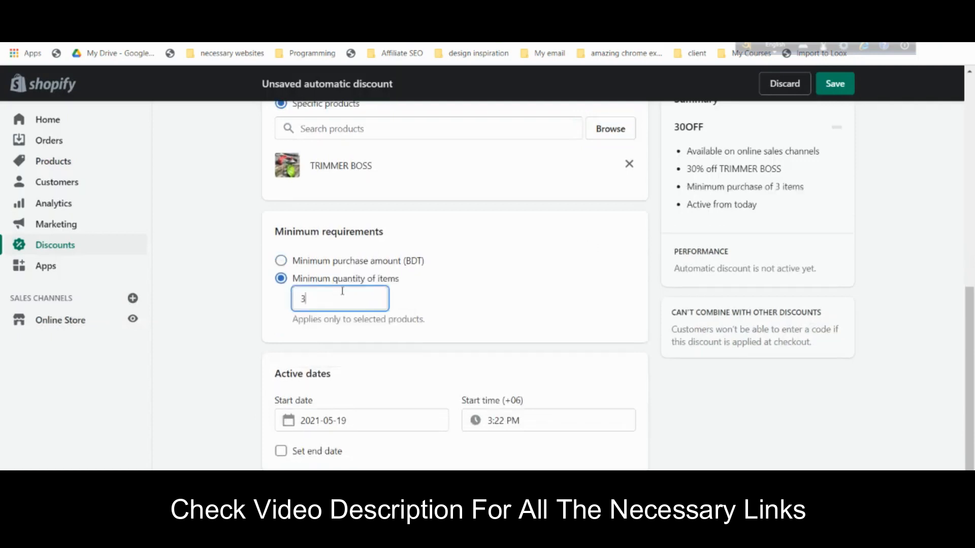
- Set the end date to July 3, 2021 and save the 30OFF automatic discount
scroll(305, 396, down, 1)
click(281, 434)
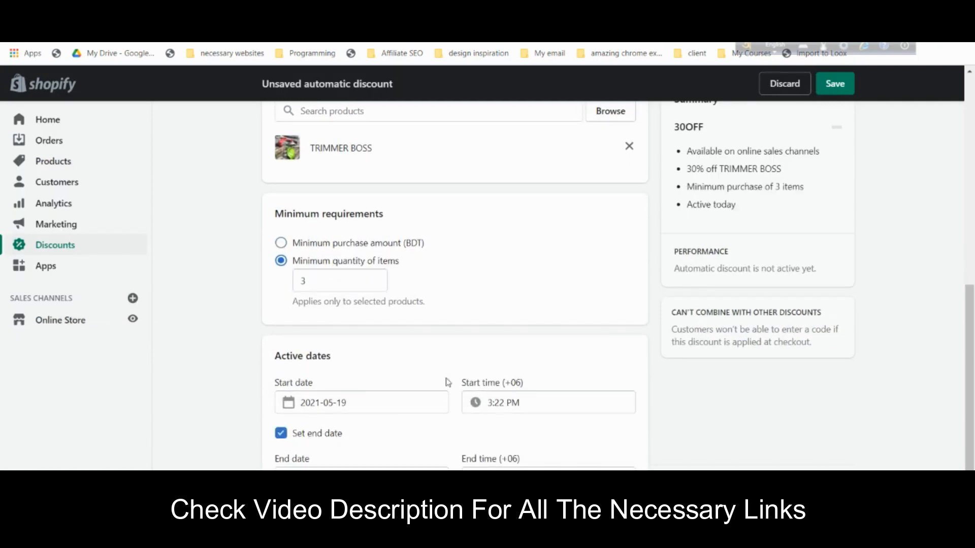
scroll(580, 399, down, 1)
click(320, 435)
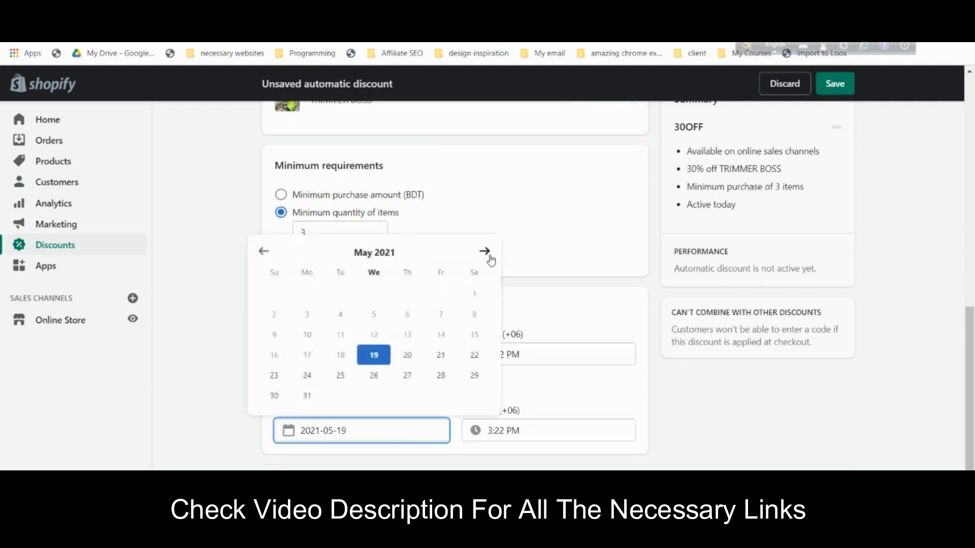
click(483, 254)
click(484, 269)
click(475, 314)
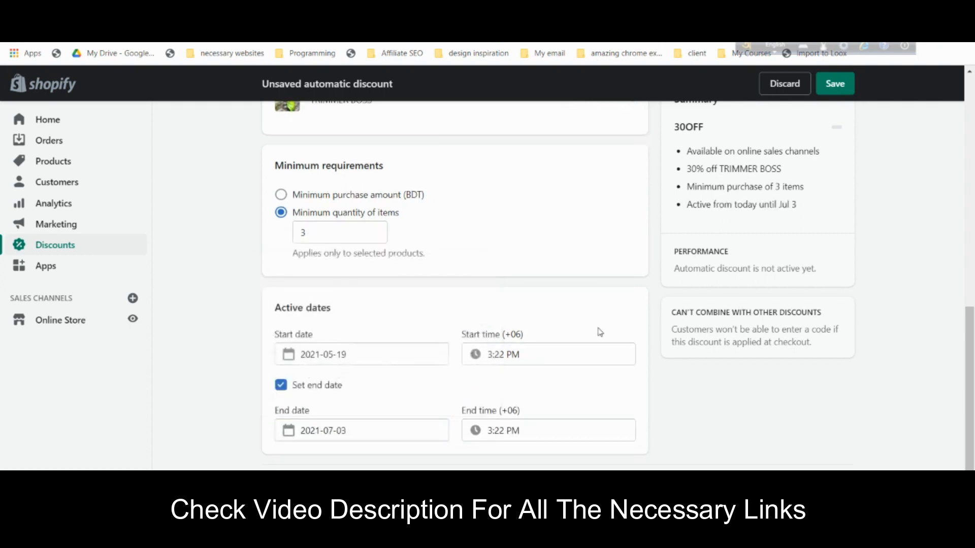
click(845, 90)
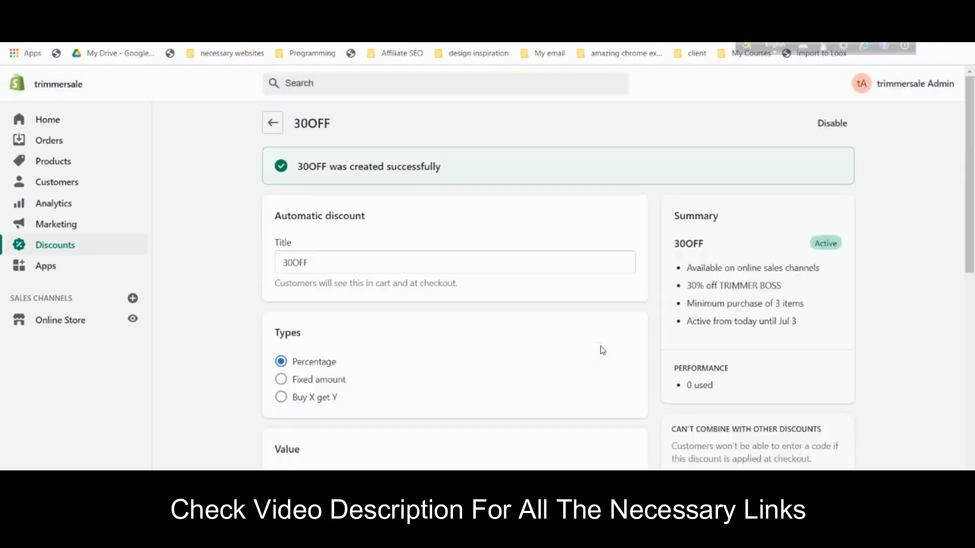
scroll(747, 289, down, 10)
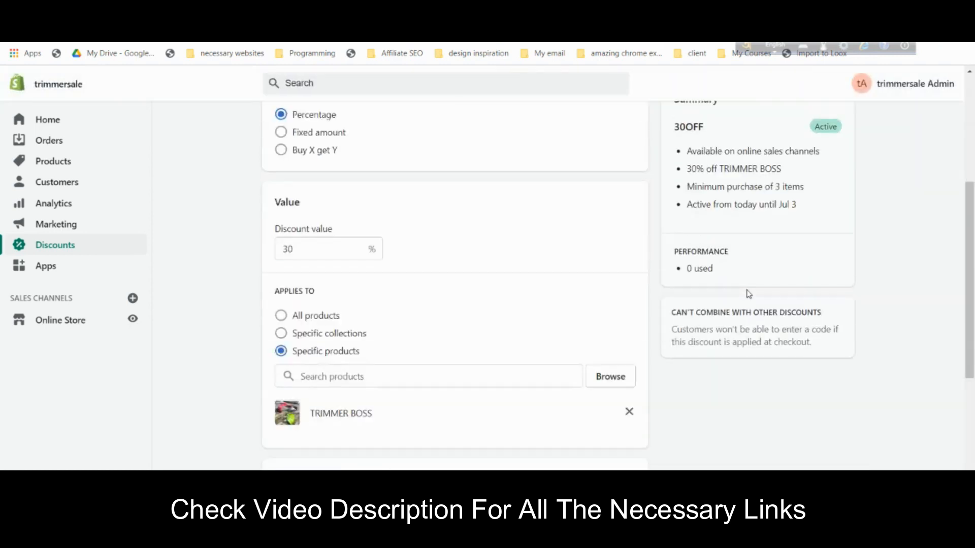
scroll(582, 308, up, 10)
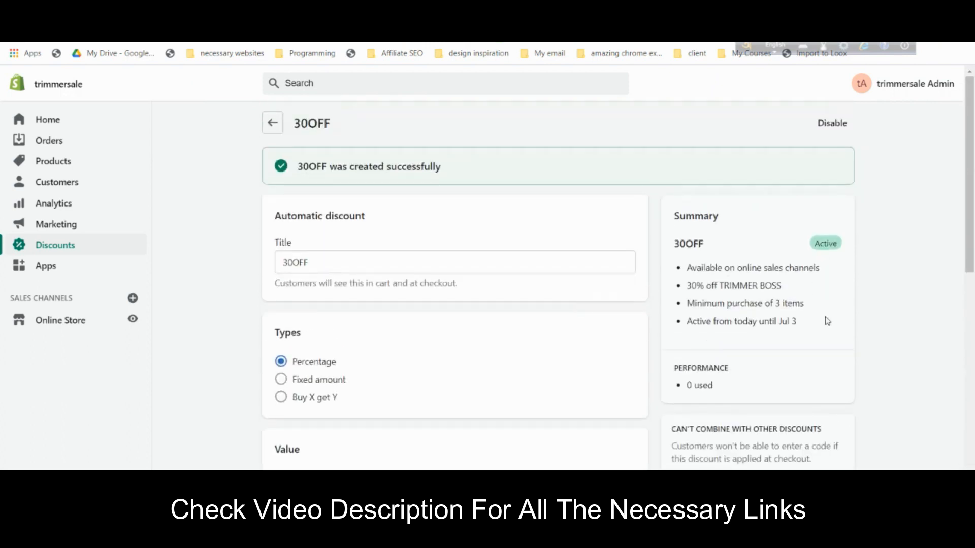
scroll(828, 323, down, 5)
scroll(828, 322, up, 5)
- Back out to Discounts and review the Buy 1, Buy 2 (SAVE 20%), Buy 3 (SAVE 30%) offers in the editor
click(83, 247)
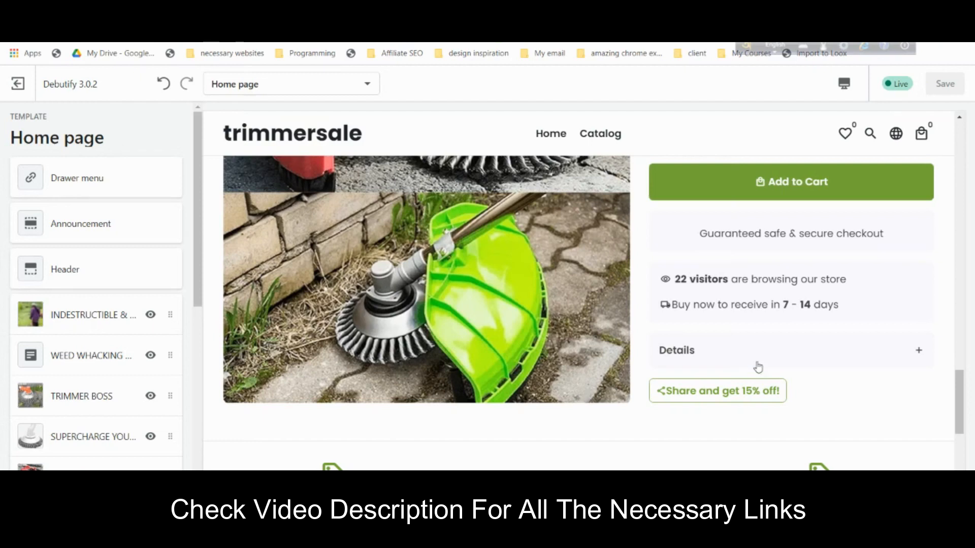
scroll(788, 333, up, 3)
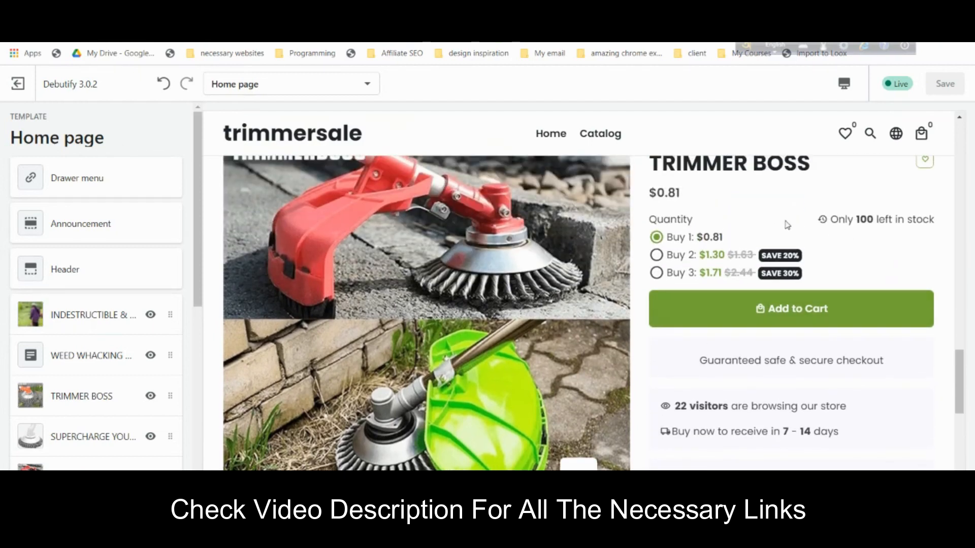
scroll(846, 246, down, 1)
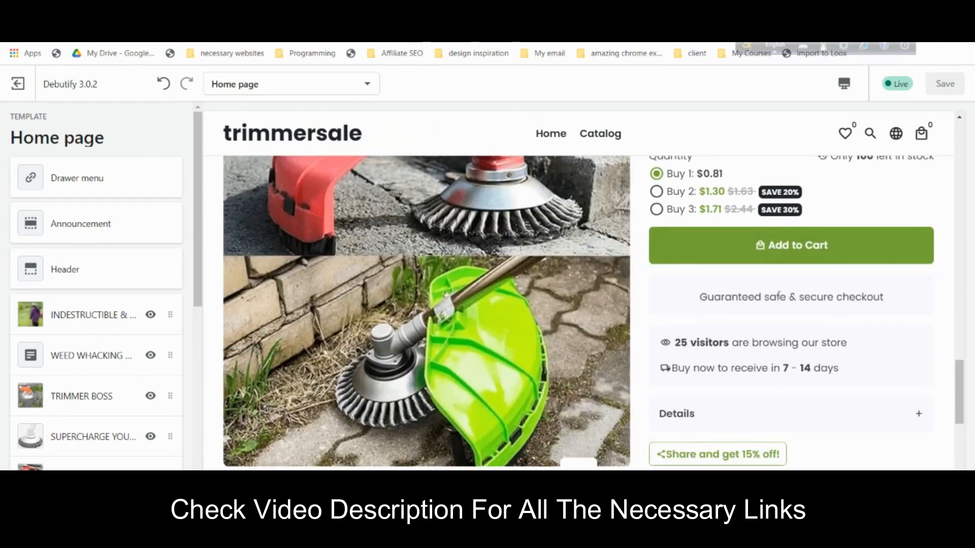
scroll(780, 296, down, 2)
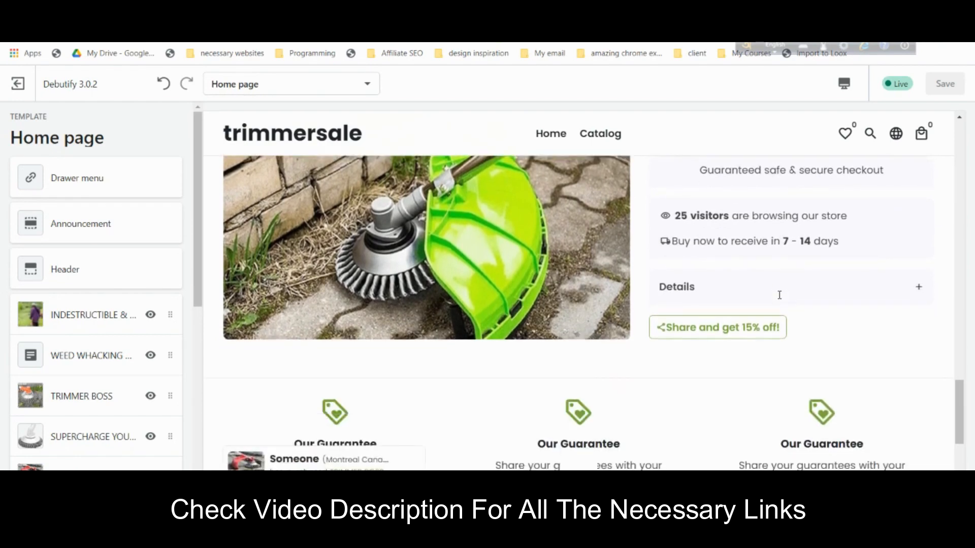
scroll(779, 296, up, 2)
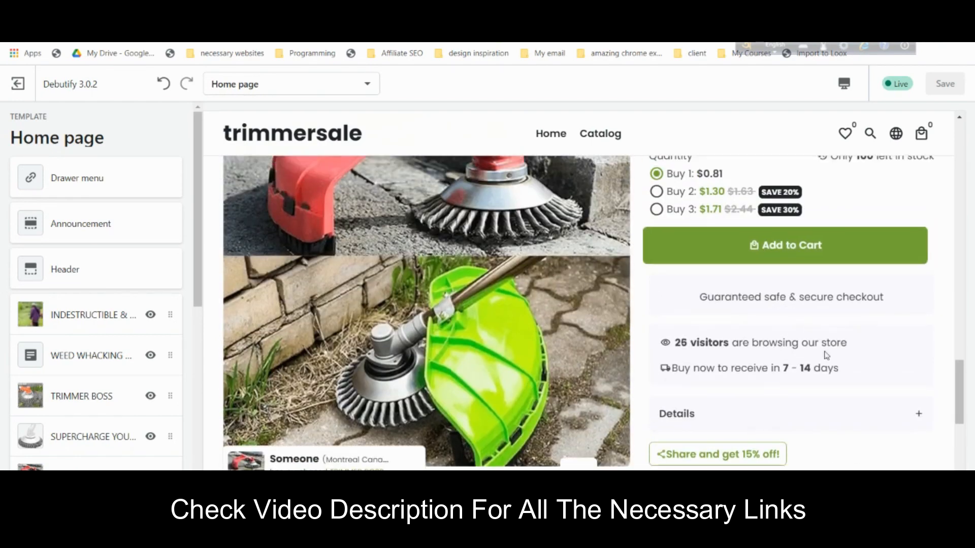
scroll(335, 404, down, 1)
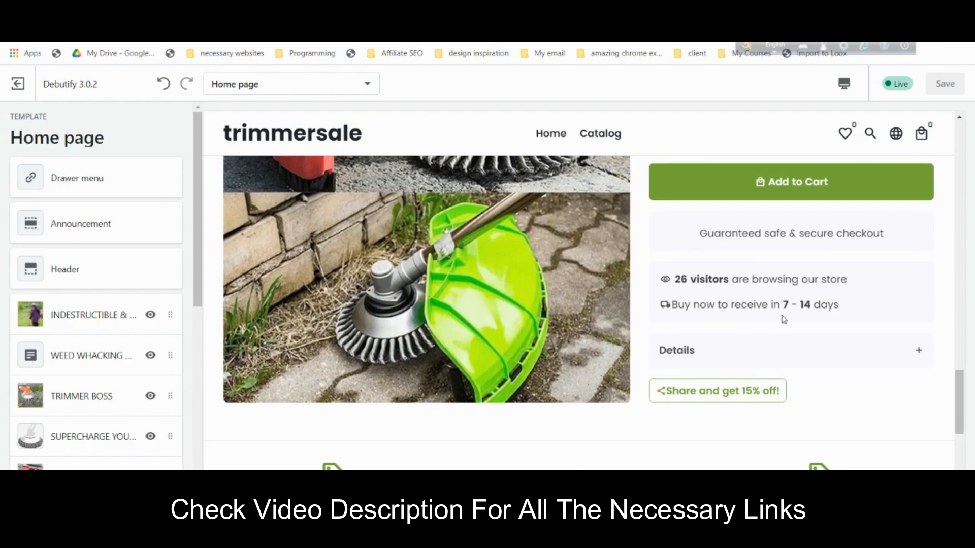
scroll(784, 319, up, 2)
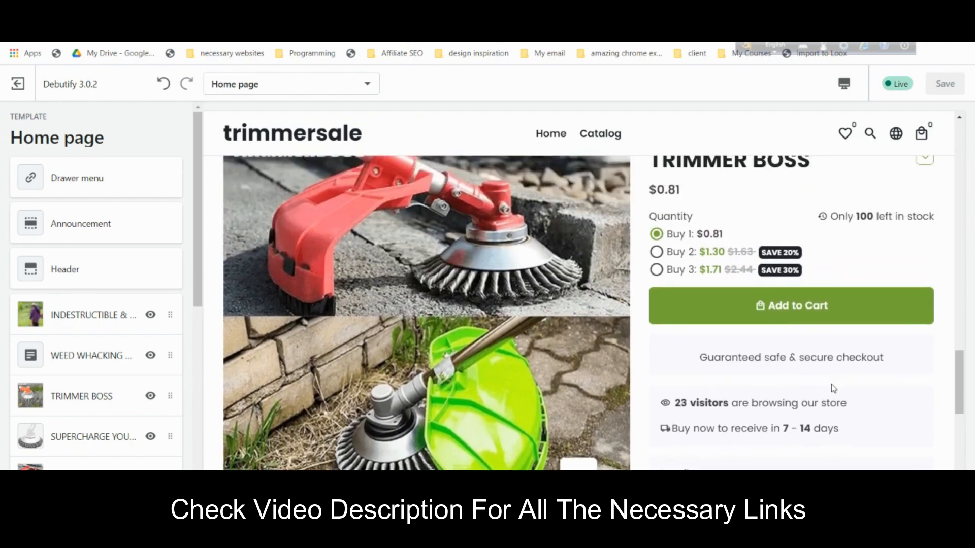
scroll(833, 385, down, 2)
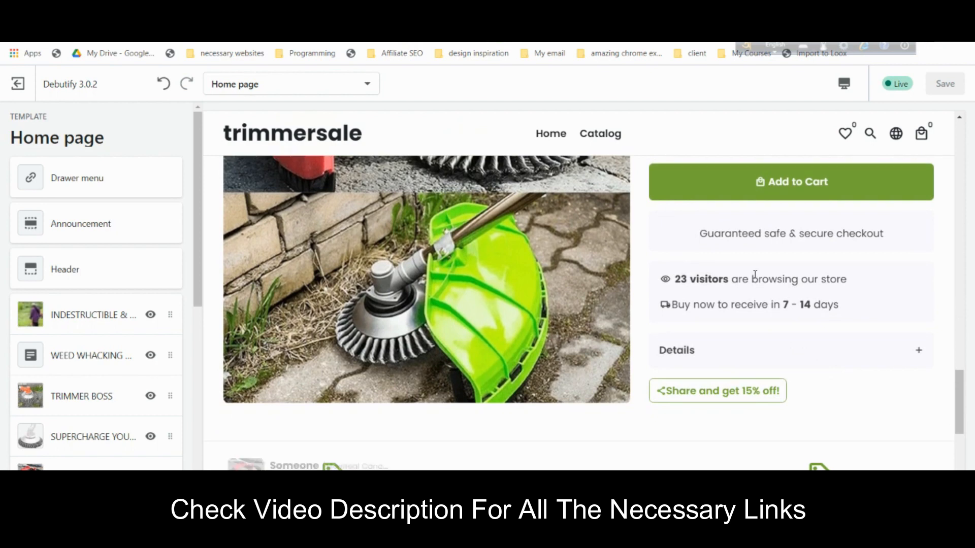
scroll(127, 385, down, 10)
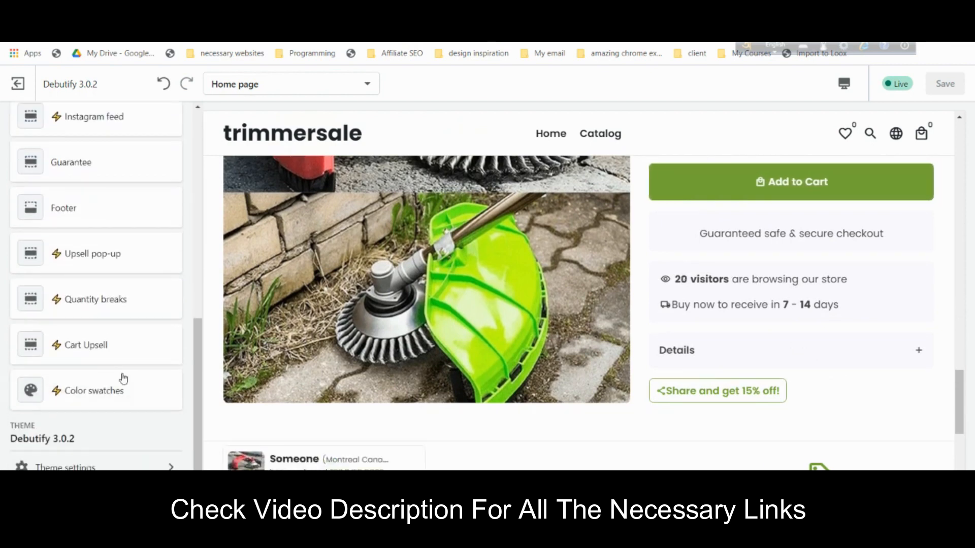
- Switch off the Add-to-cart animation in Theme settings > Debutify Add-ons, leaving Cart countdown on
click(126, 460)
scroll(127, 330, down, 3)
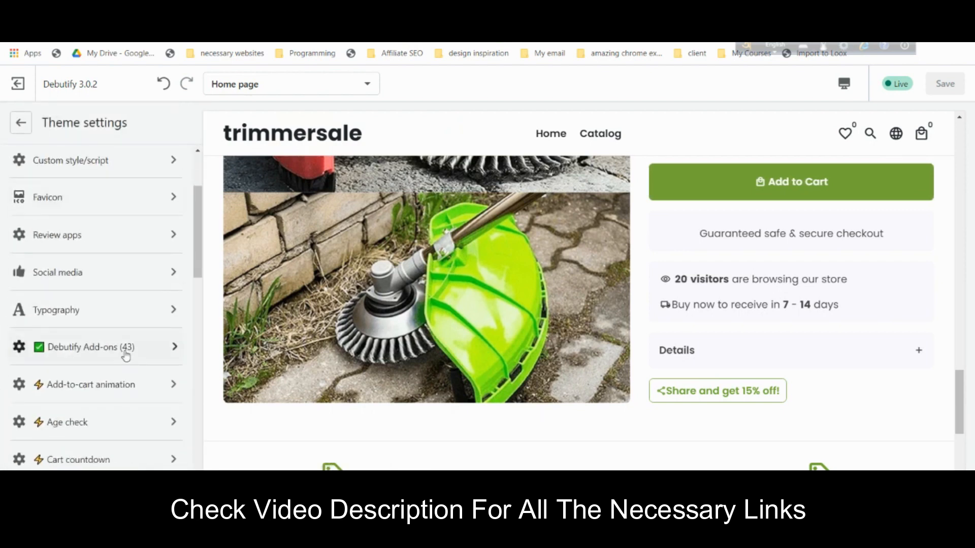
click(126, 355)
scroll(830, 213, up, 2)
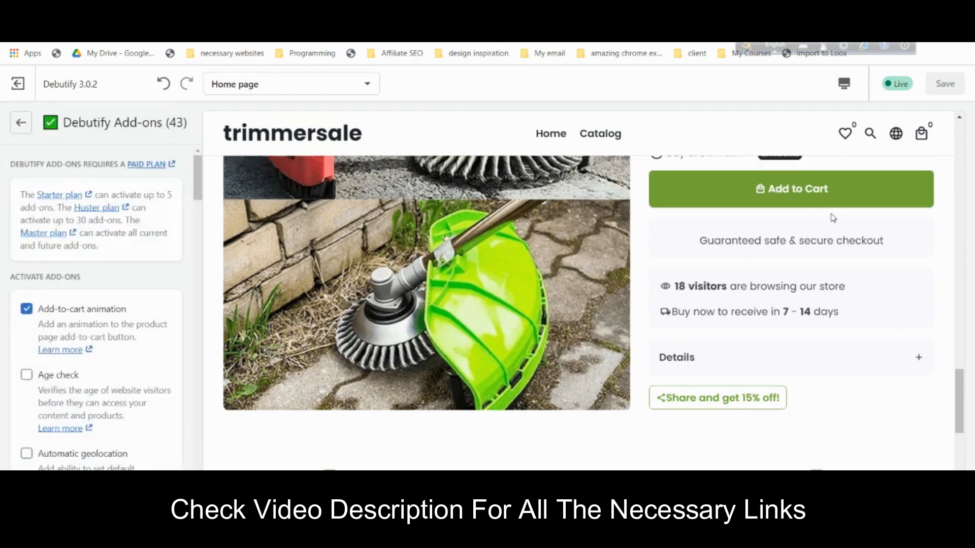
scroll(804, 308, up, 2)
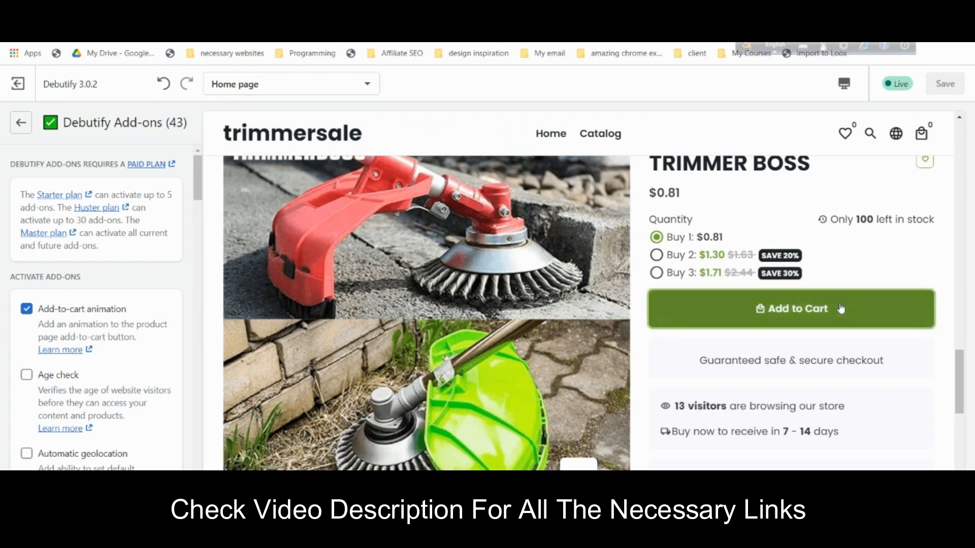
click(27, 310)
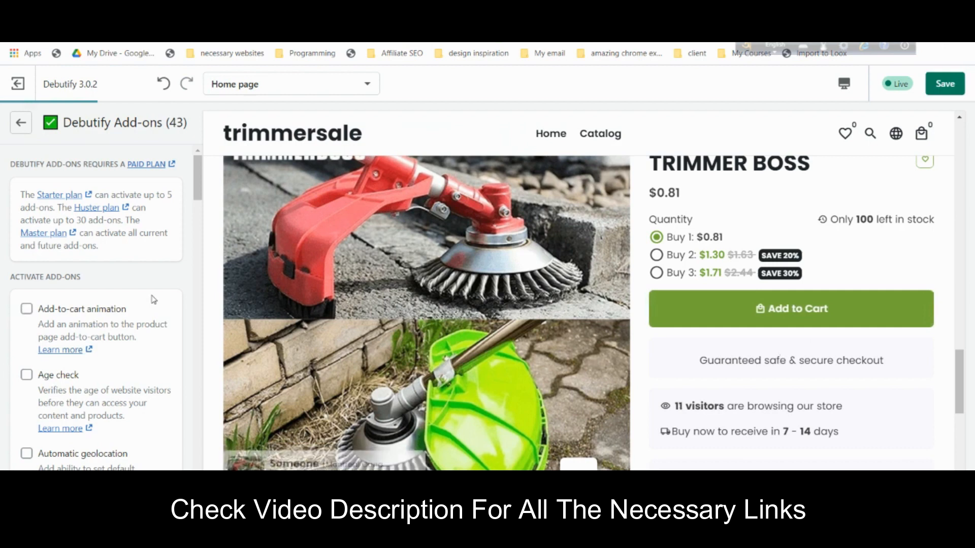
scroll(153, 307, down, 1)
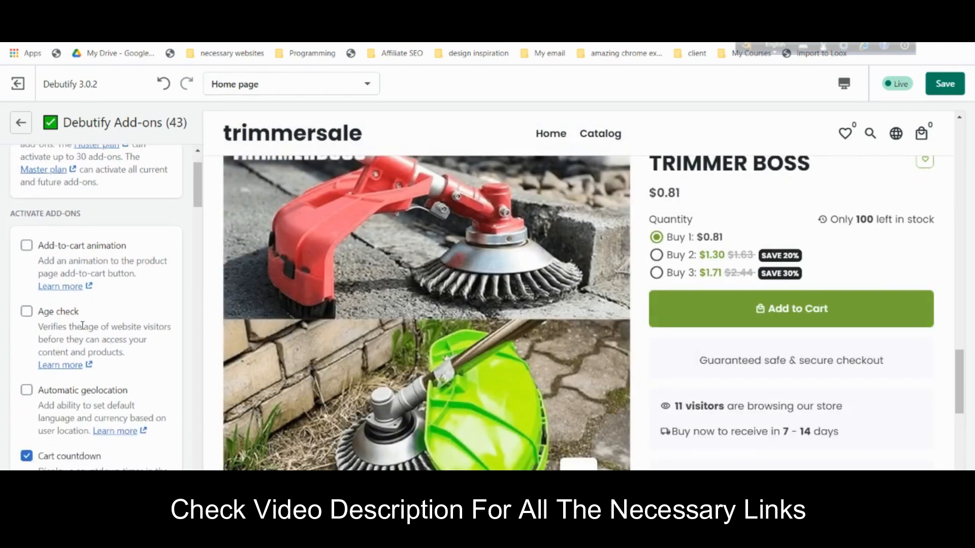
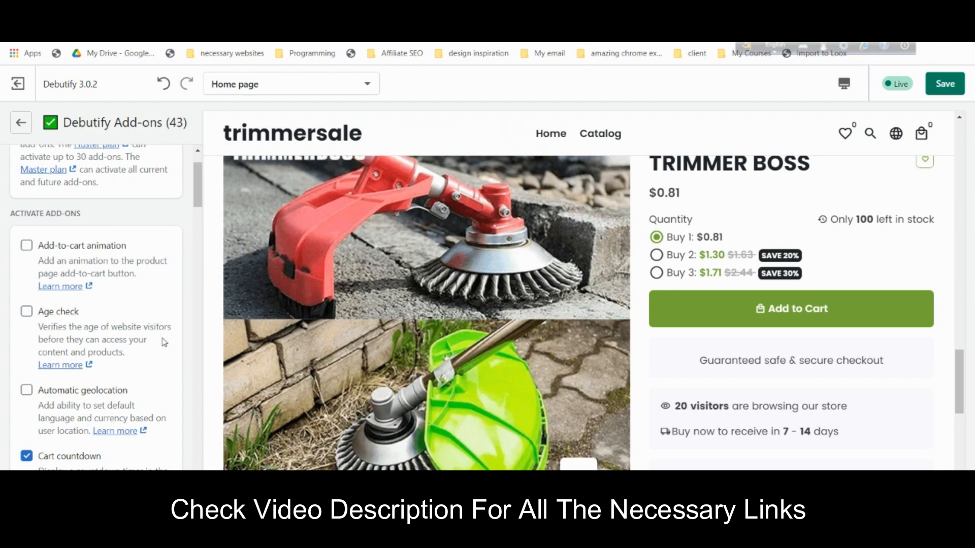
- Turn off the Cart countdown, Delivery time and Inventory quantity add-ons
scroll(165, 348, down, 1)
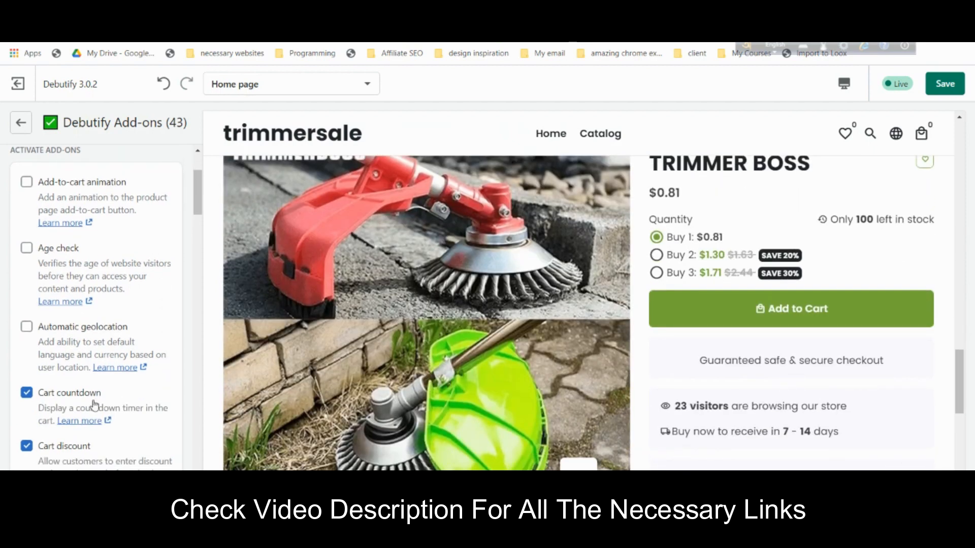
scroll(130, 399, down, 1)
scroll(130, 399, down, 1)
scroll(910, 398, down, 1)
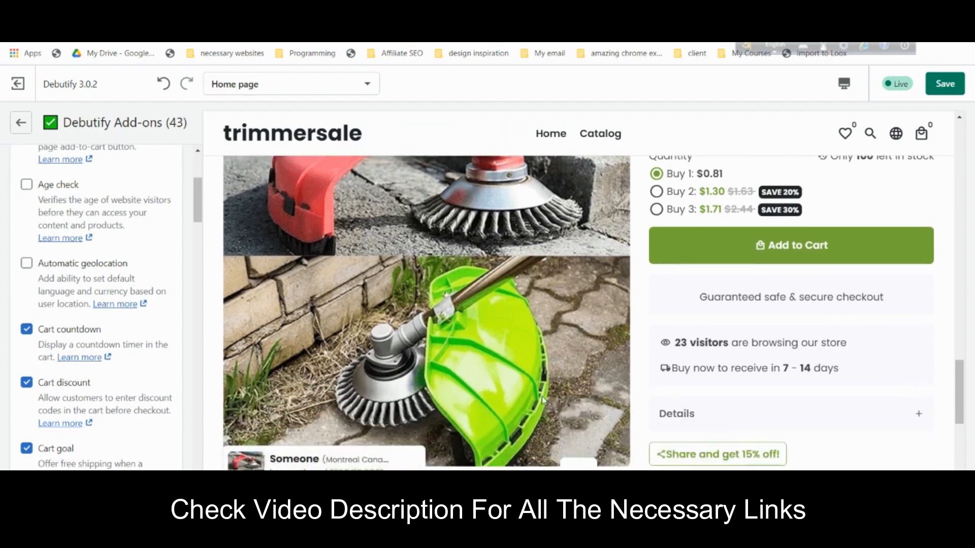
click(69, 335)
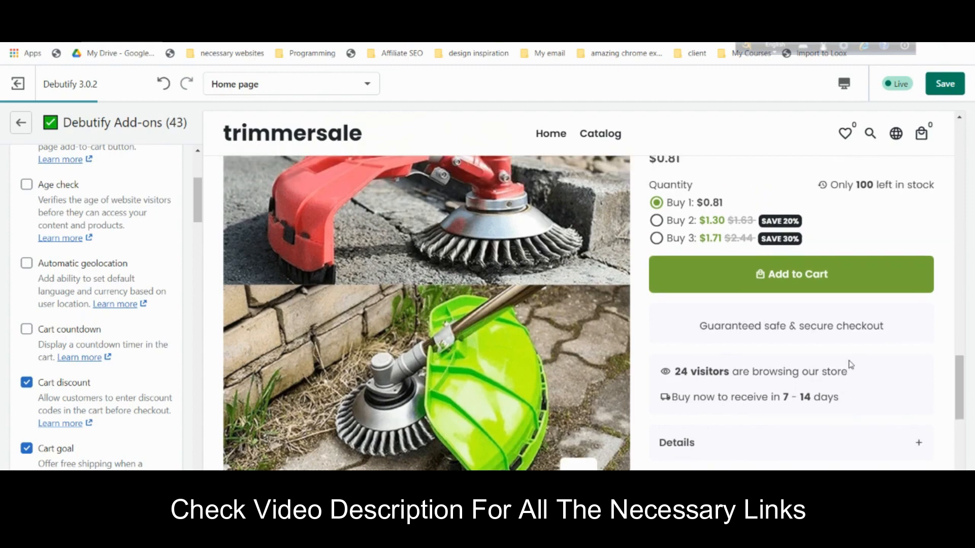
scroll(72, 391, down, 4)
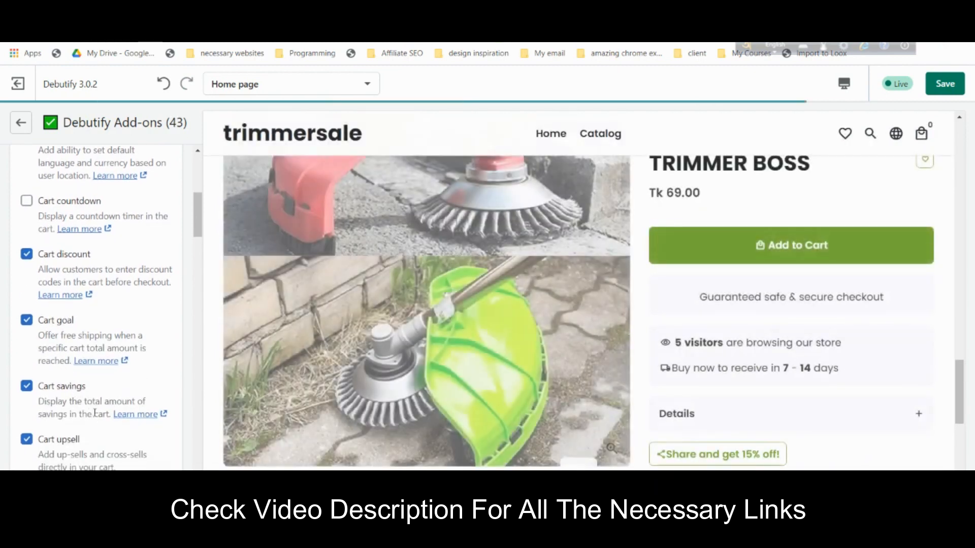
scroll(95, 408, down, 4)
scroll(101, 404, down, 2)
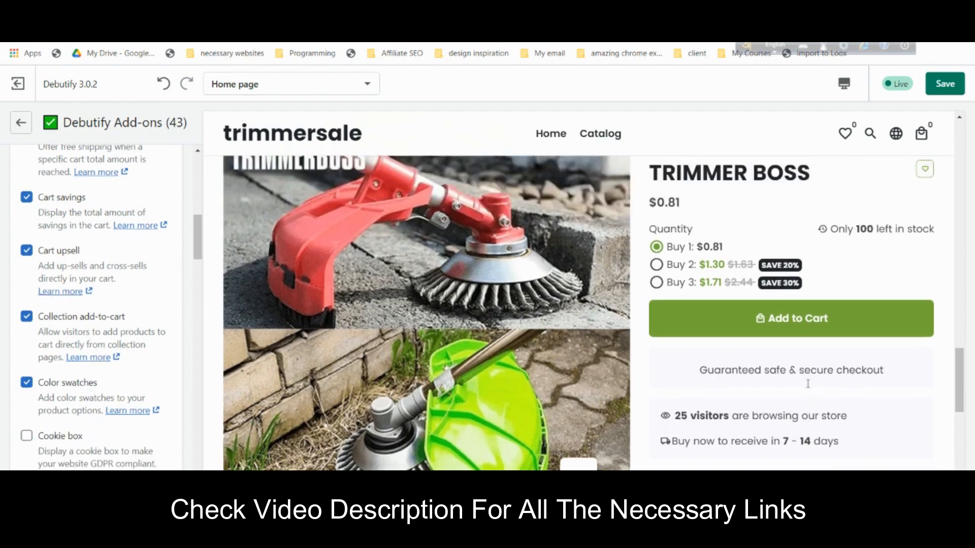
scroll(808, 384, down, 3)
scroll(114, 407, down, 3)
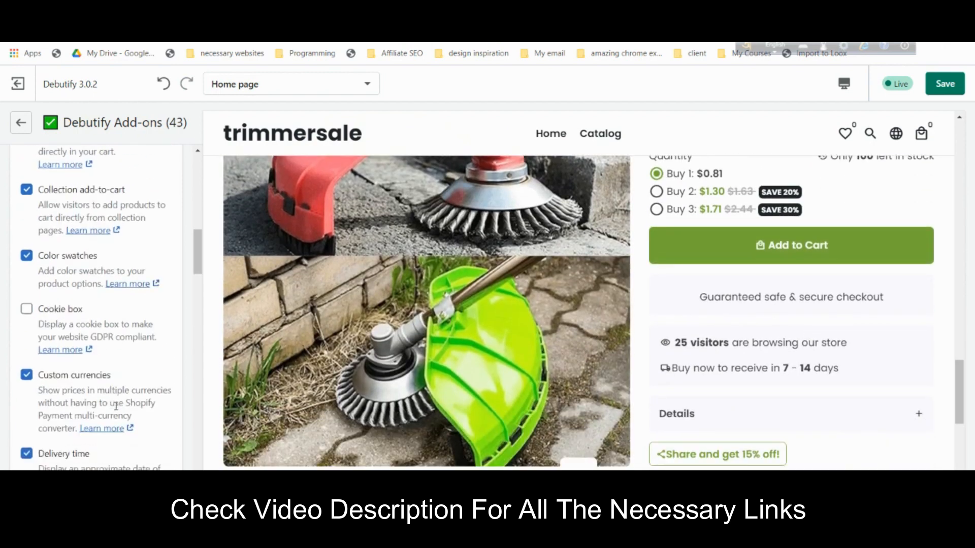
scroll(116, 389, down, 3)
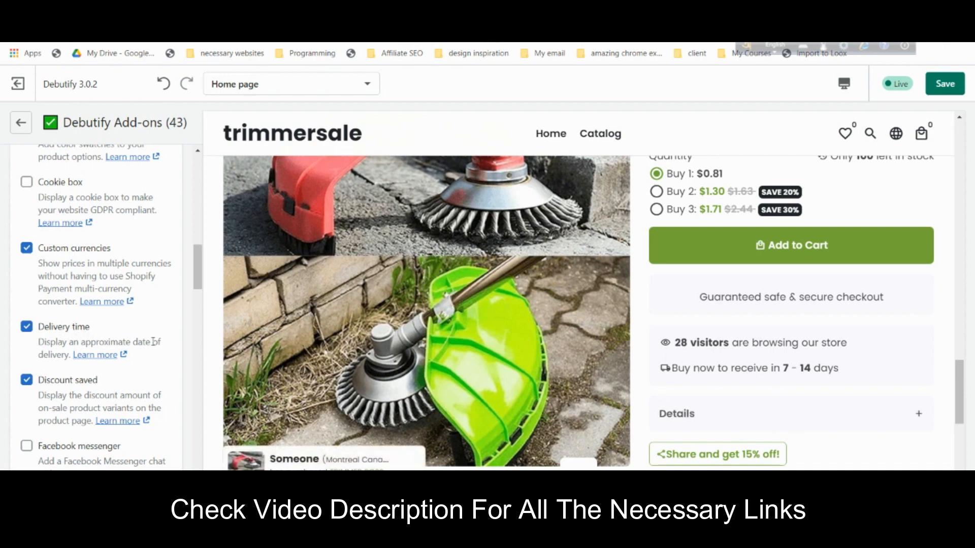
click(26, 327)
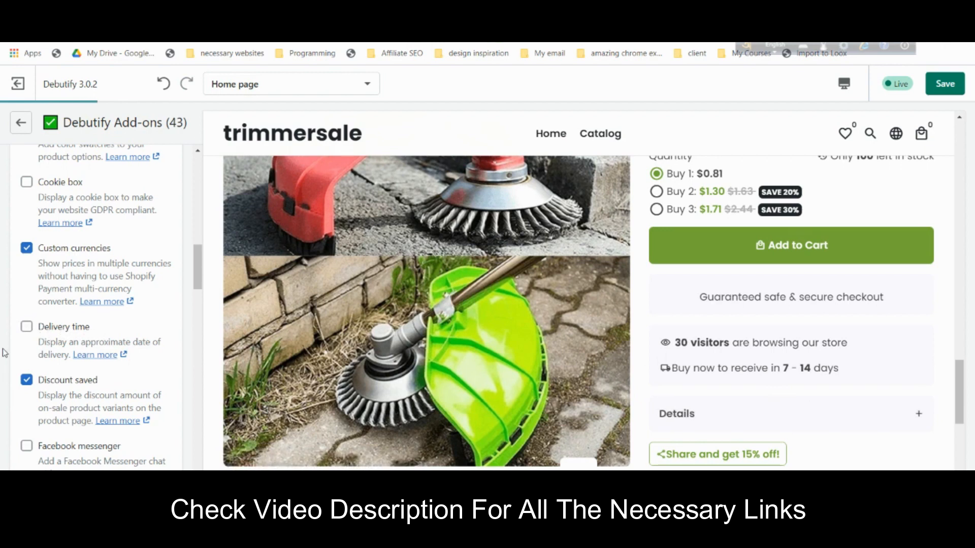
scroll(107, 424, down, 5)
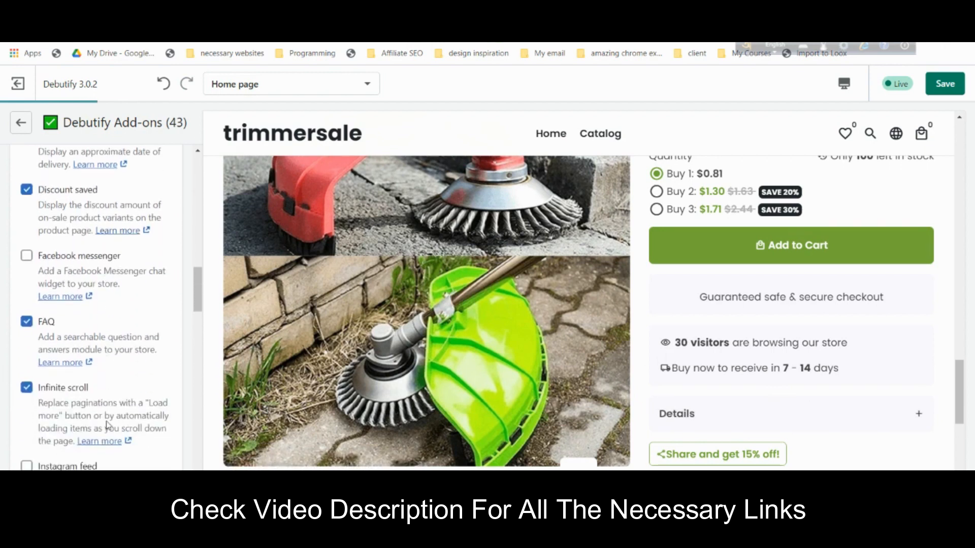
scroll(107, 421, down, 2)
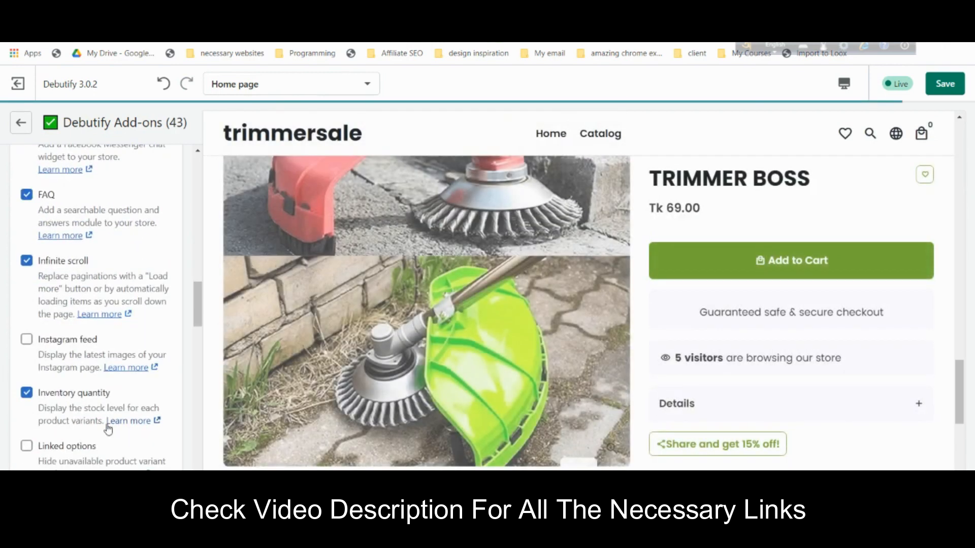
click(105, 394)
- Turn off the Sales countdown, Sales pop and Social discount add-ons
scroll(842, 364, down, 1)
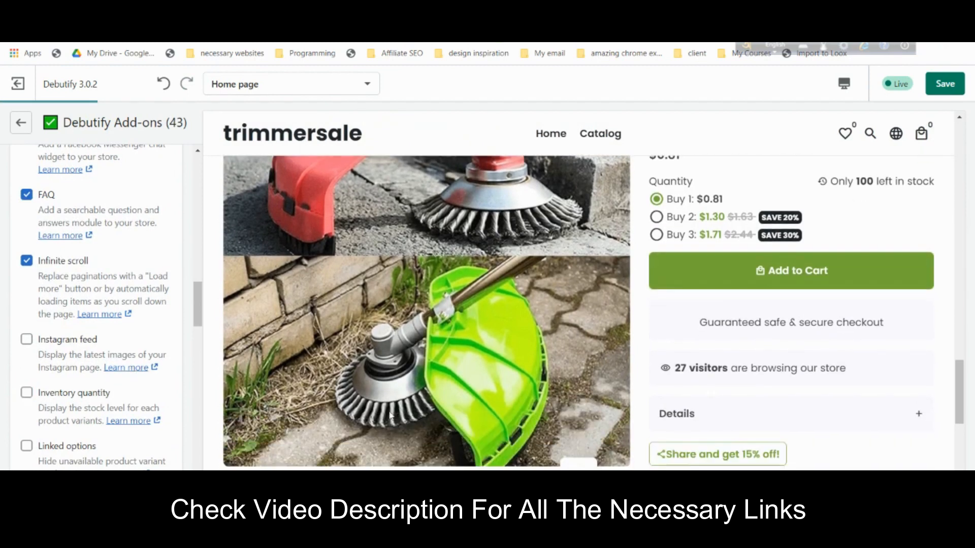
scroll(112, 399, down, 5)
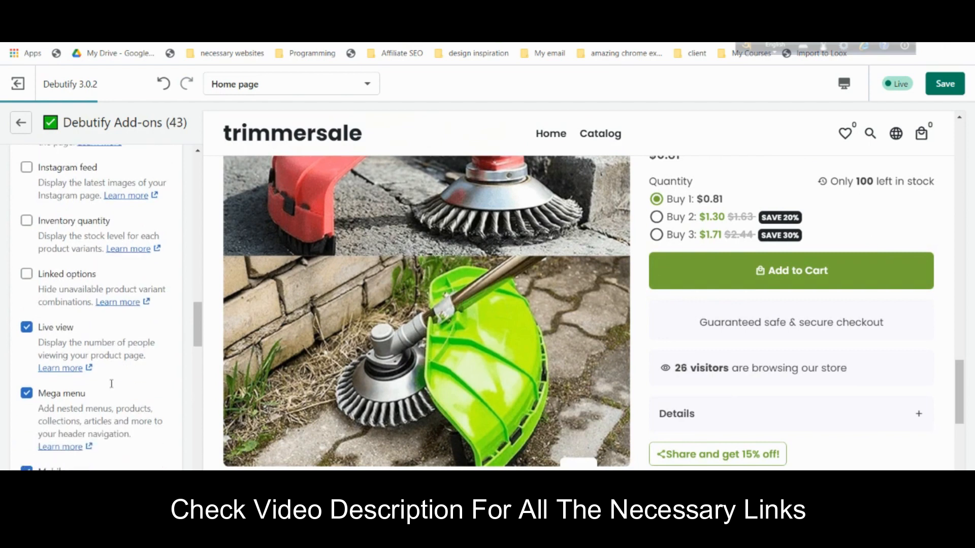
scroll(113, 387, down, 5)
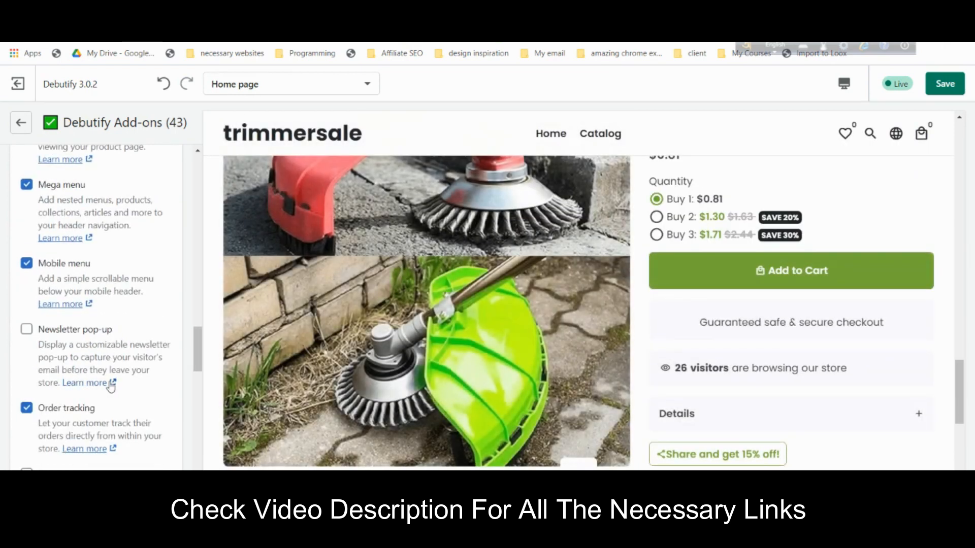
scroll(111, 388, down, 3)
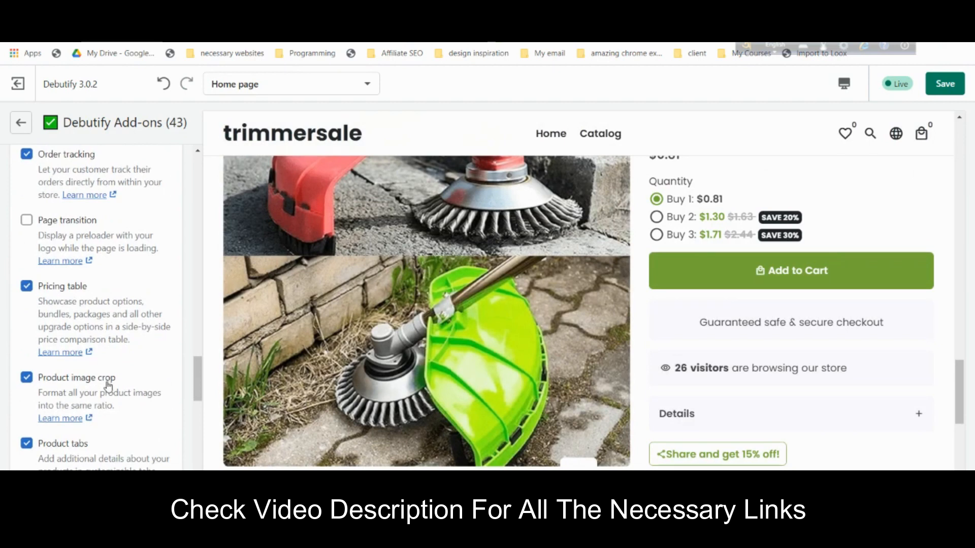
scroll(107, 386, down, 2)
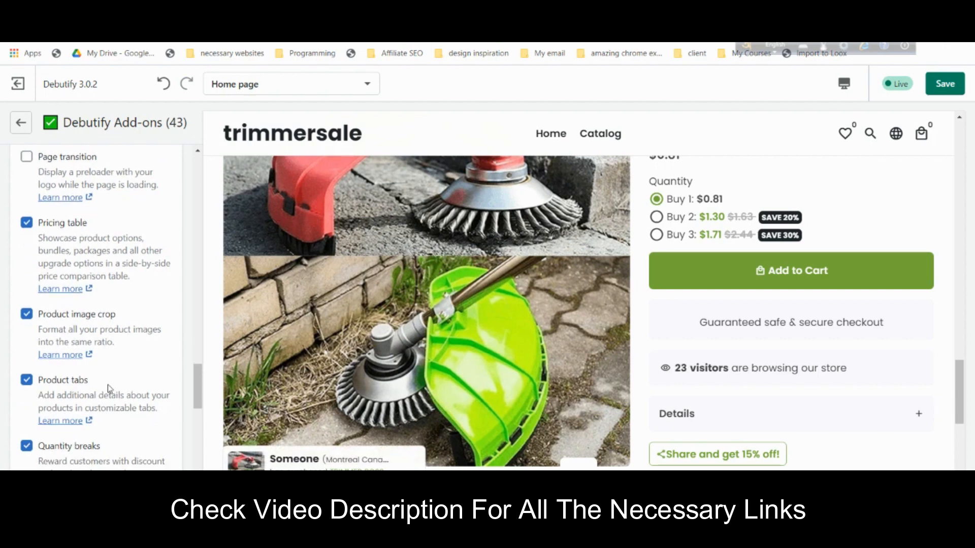
scroll(108, 388, down, 4)
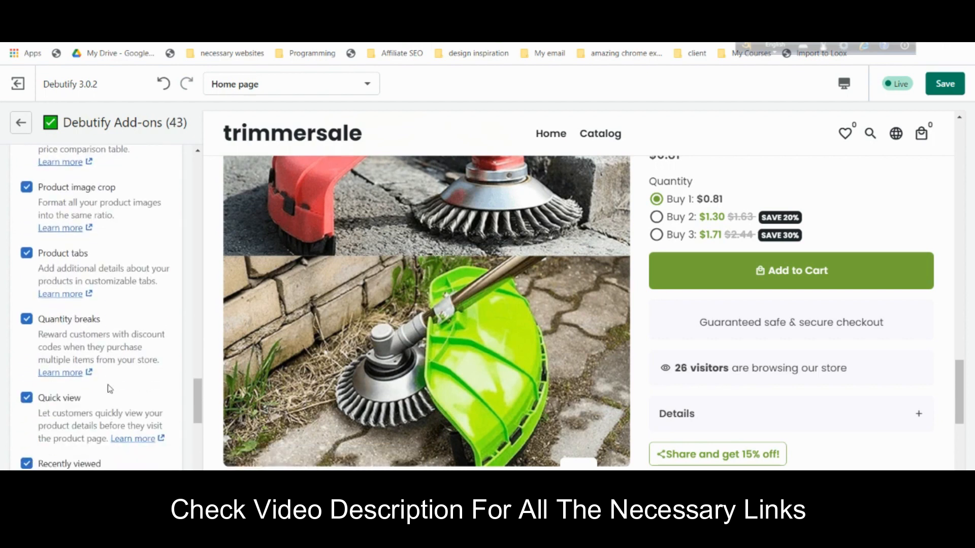
scroll(110, 389, down, 4)
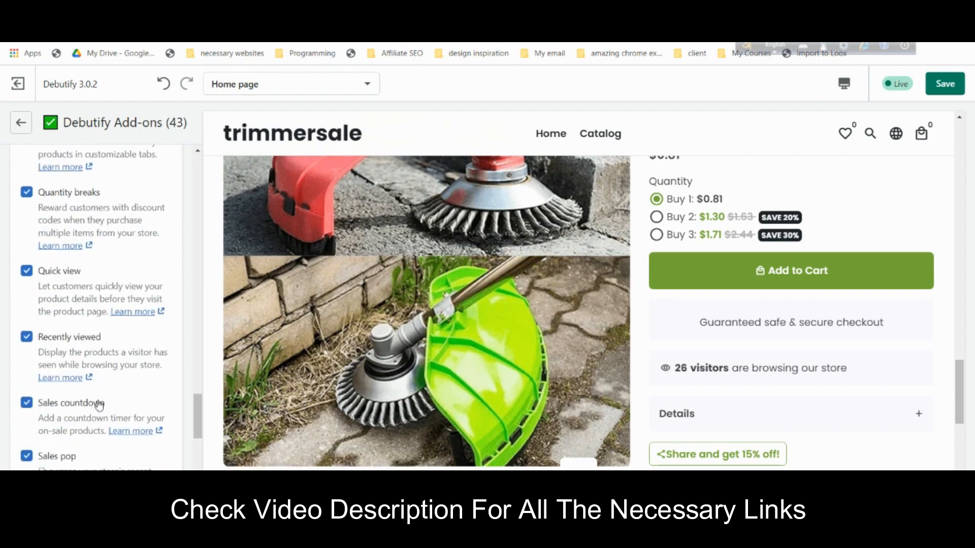
click(97, 405)
scroll(97, 406, down, 3)
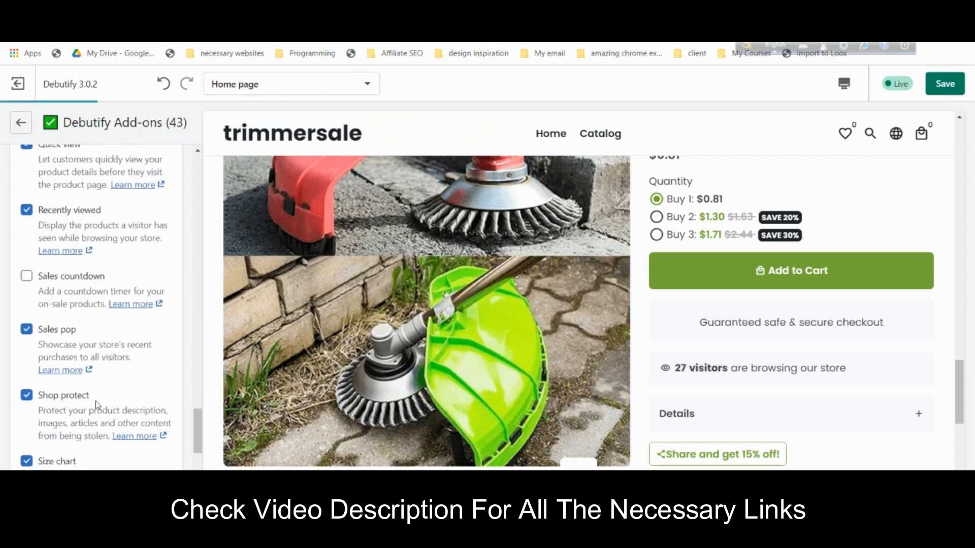
click(57, 328)
scroll(155, 399, down, 2)
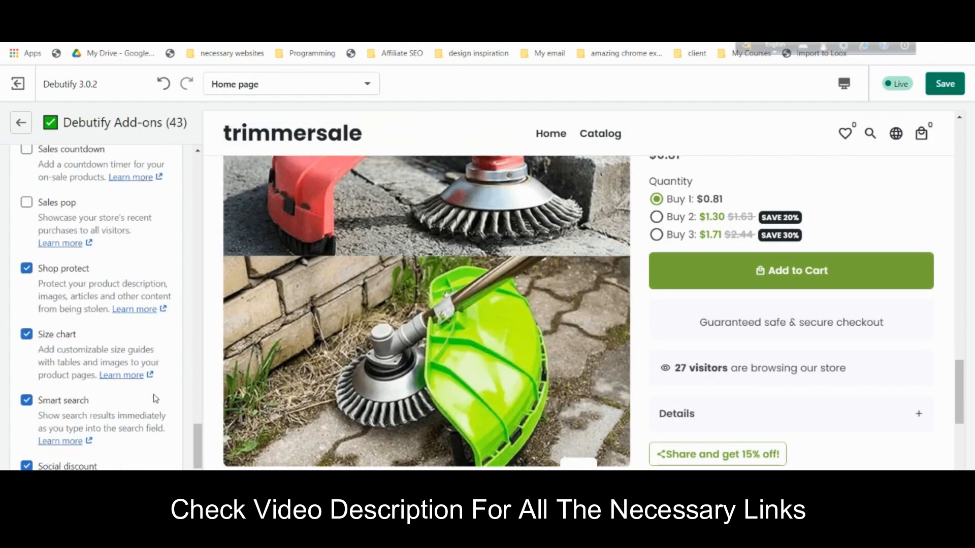
scroll(167, 427, down, 2)
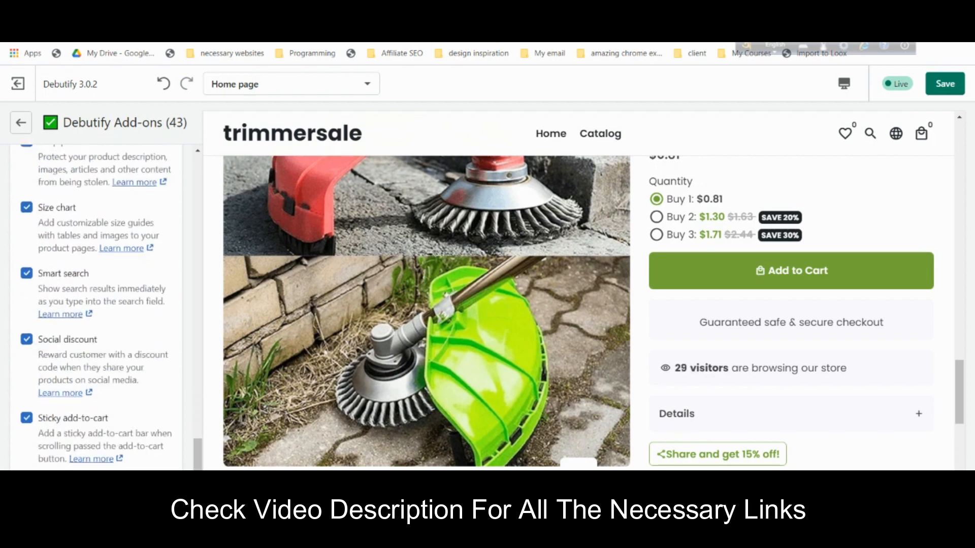
click(71, 344)
scroll(68, 346, down, 2)
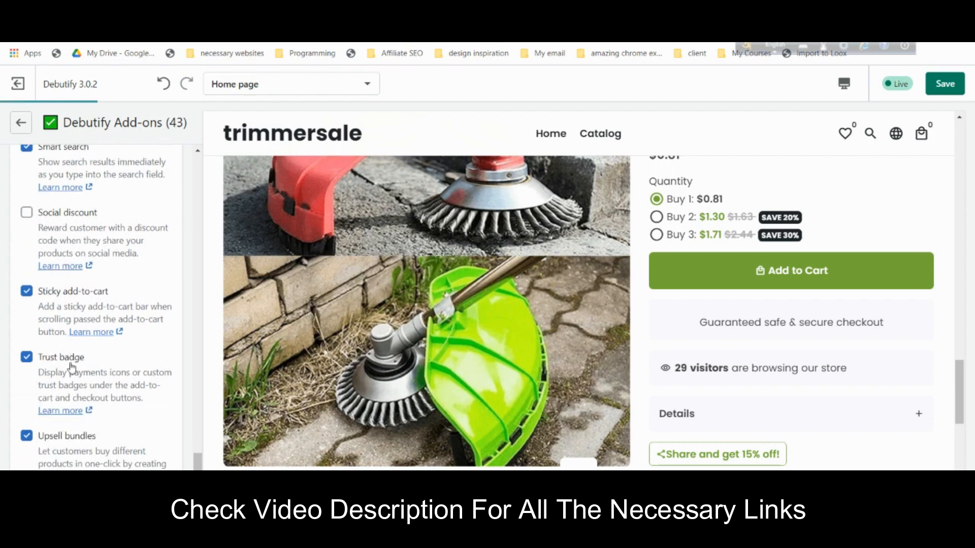
scroll(71, 367, down, 2)
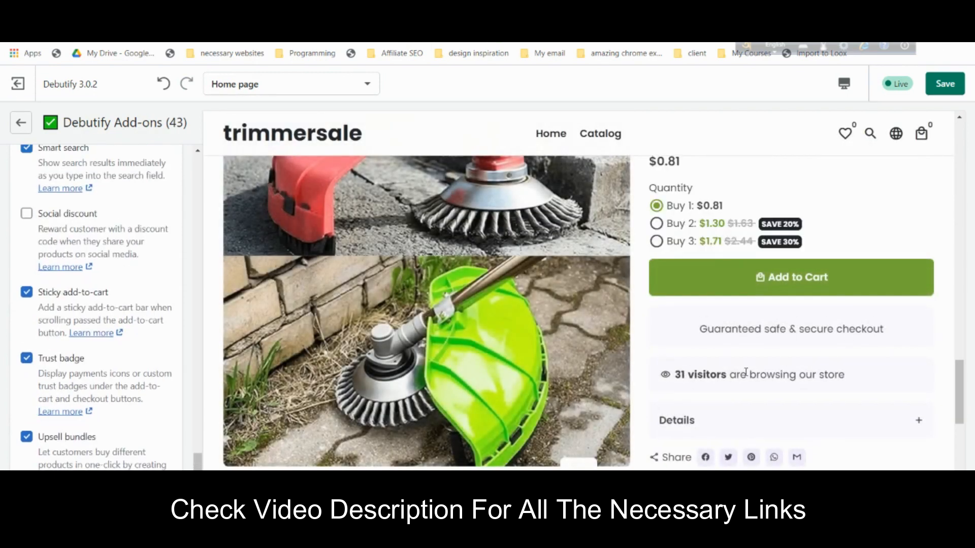
- Uncheck Live view, then test the Buy 2 and Buy 3 offers in the product preview
scroll(92, 343, up, 8)
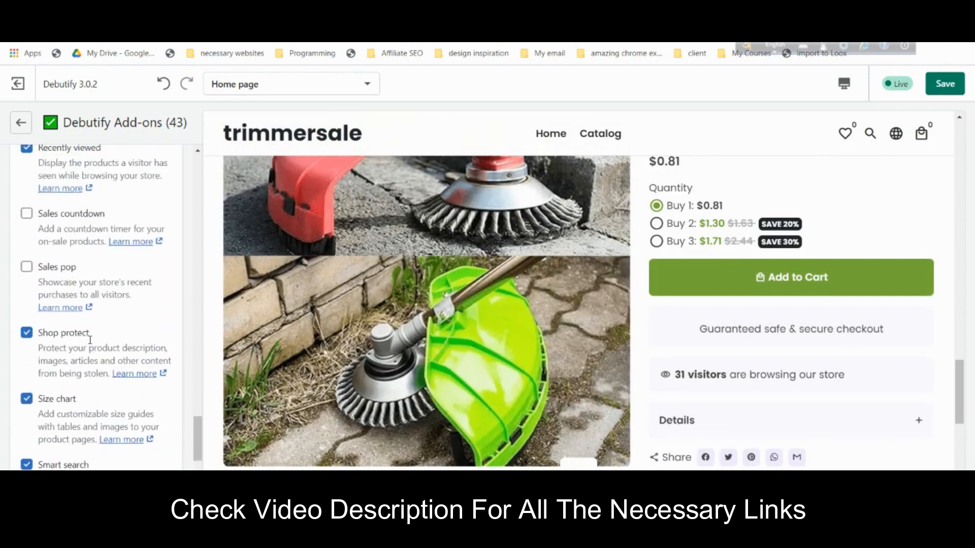
scroll(92, 343, up, 8)
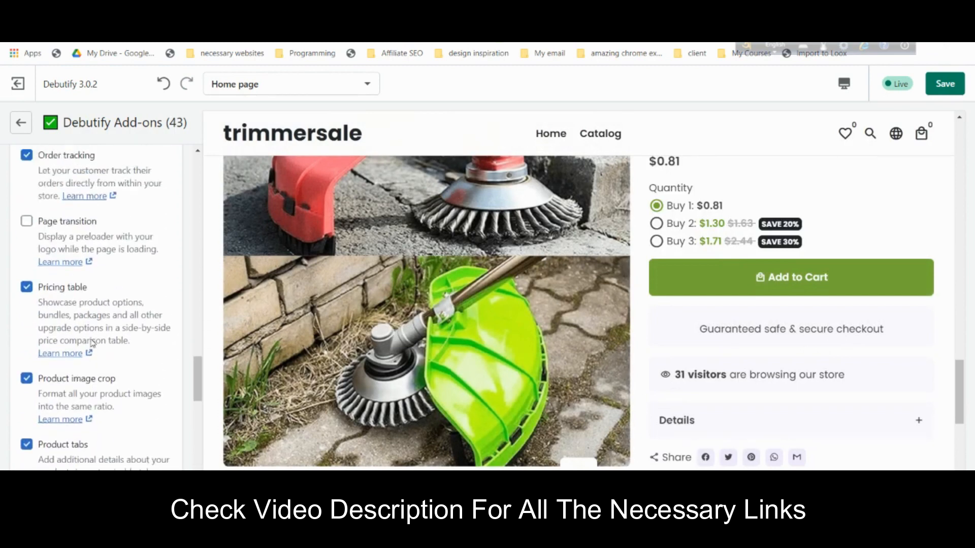
scroll(92, 343, up, 5)
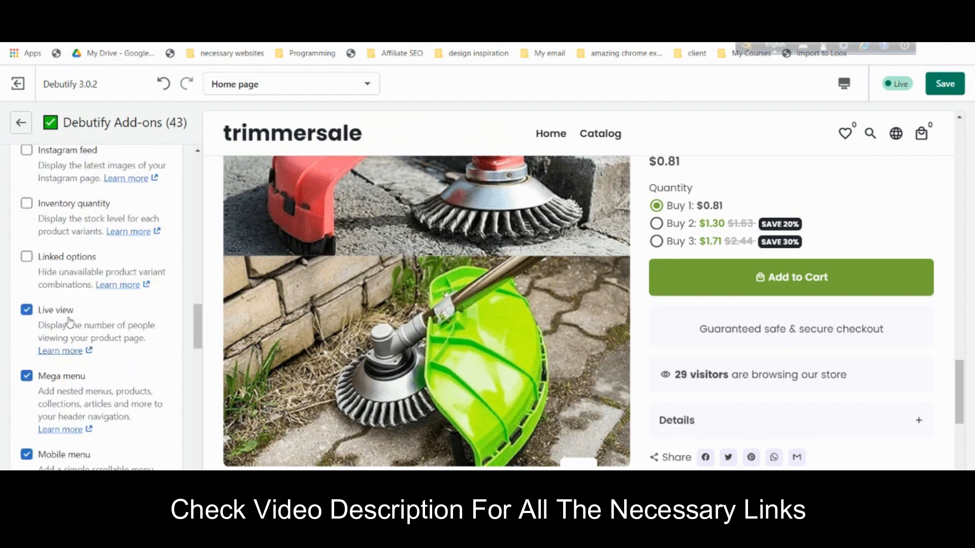
scroll(819, 374, down, 3)
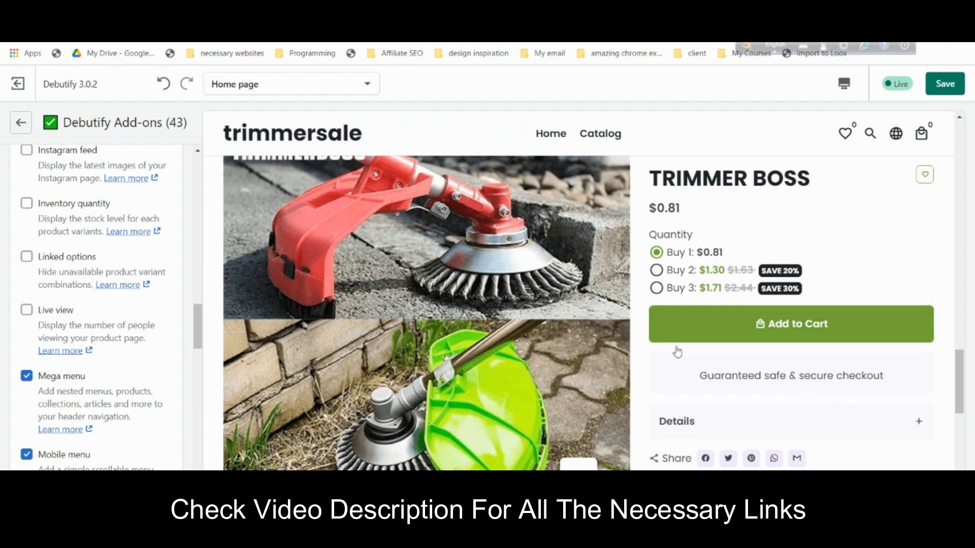
click(669, 271)
click(676, 288)
scroll(795, 378, down, 3)
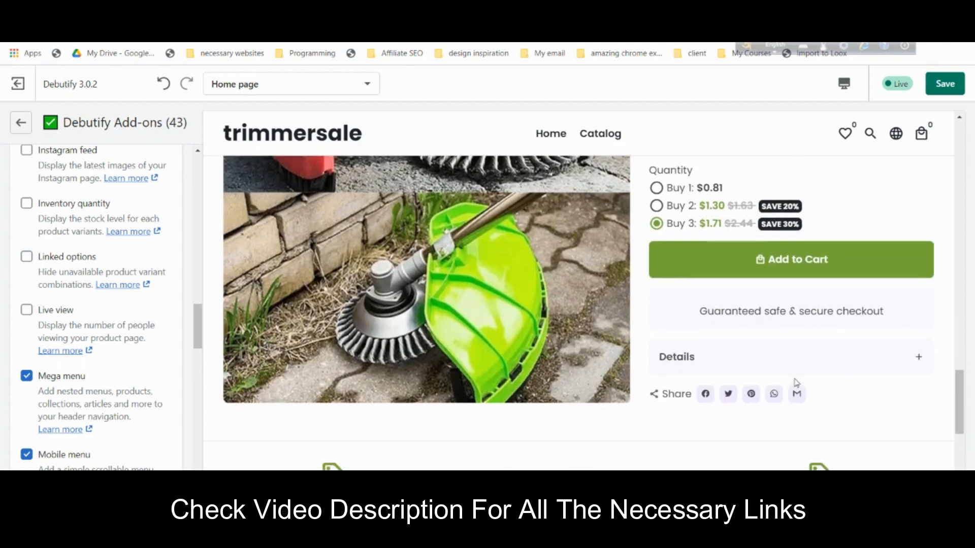
- Go back to the home page sections and add an Image with text section below Trimmer Boss
click(22, 127)
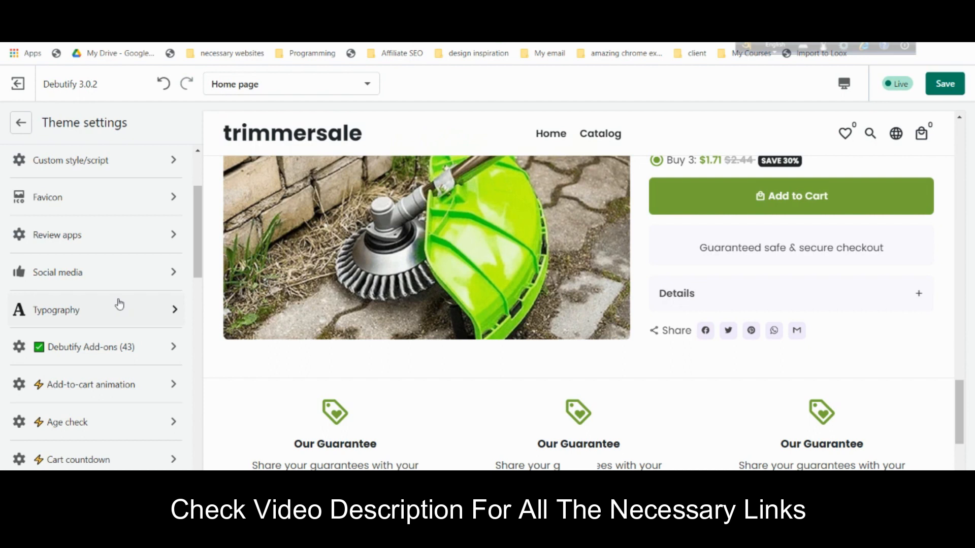
scroll(119, 303, up, 3)
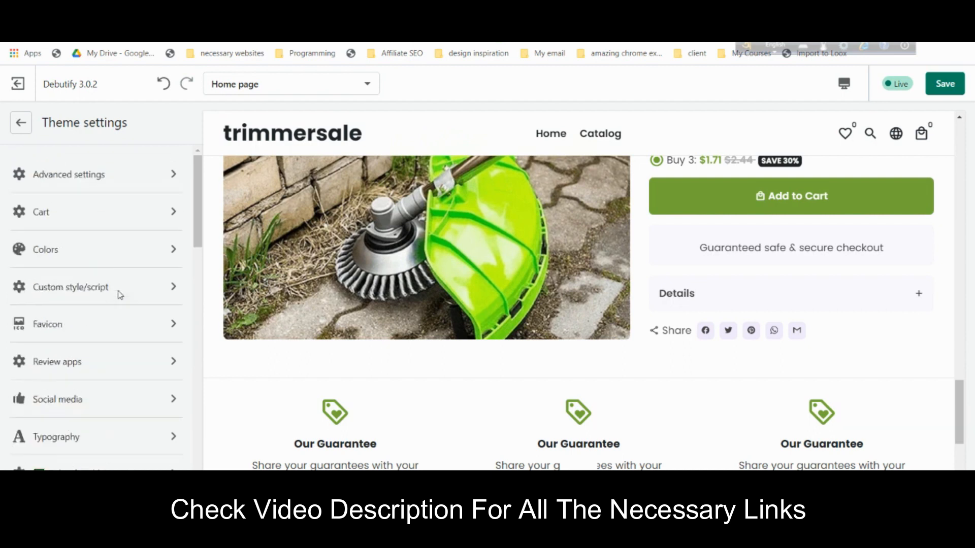
click(28, 130)
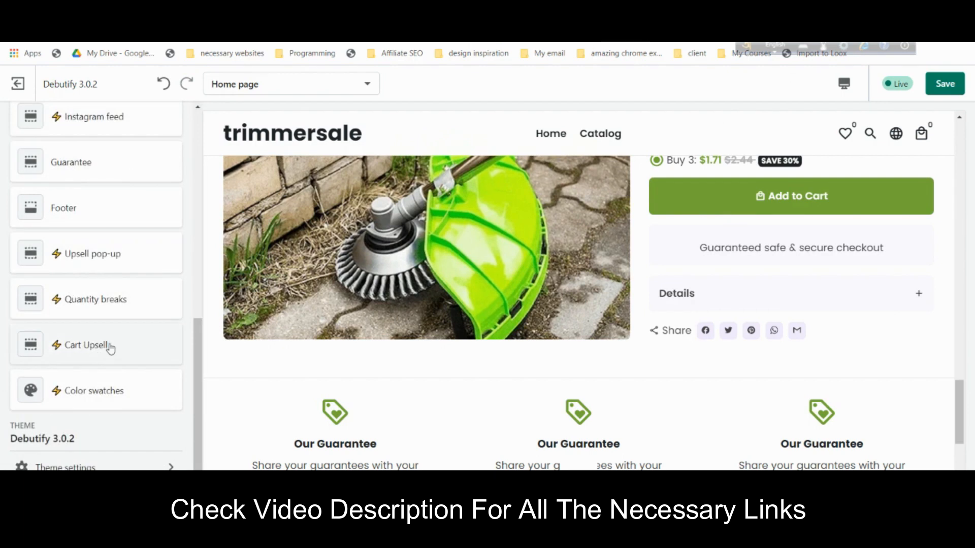
scroll(707, 326, up, 10)
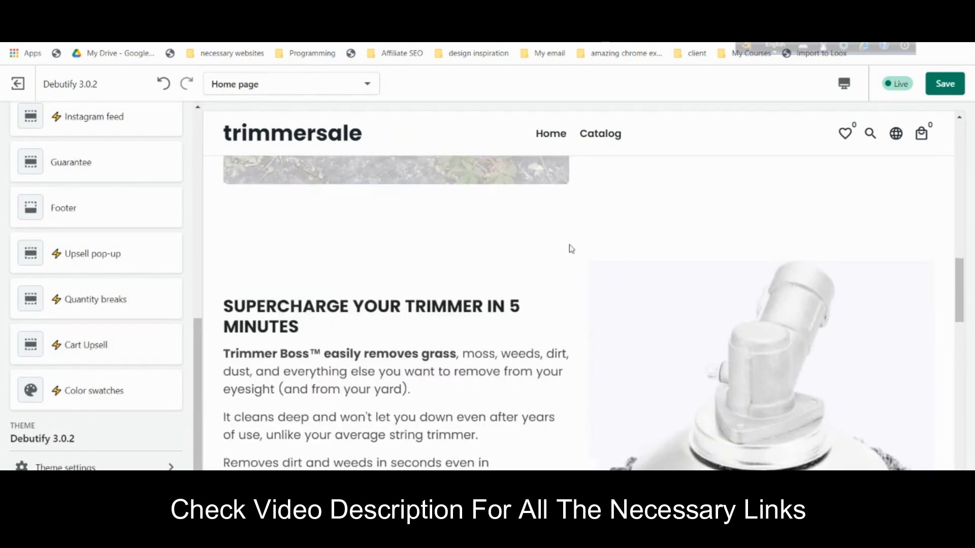
scroll(723, 287, down, 10)
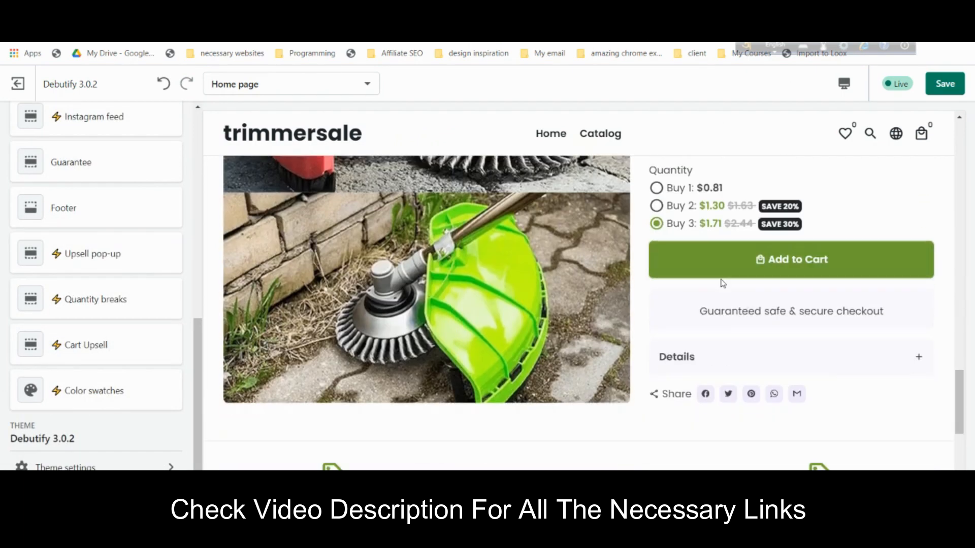
scroll(386, 335, up, 3)
scroll(102, 294, up, 3)
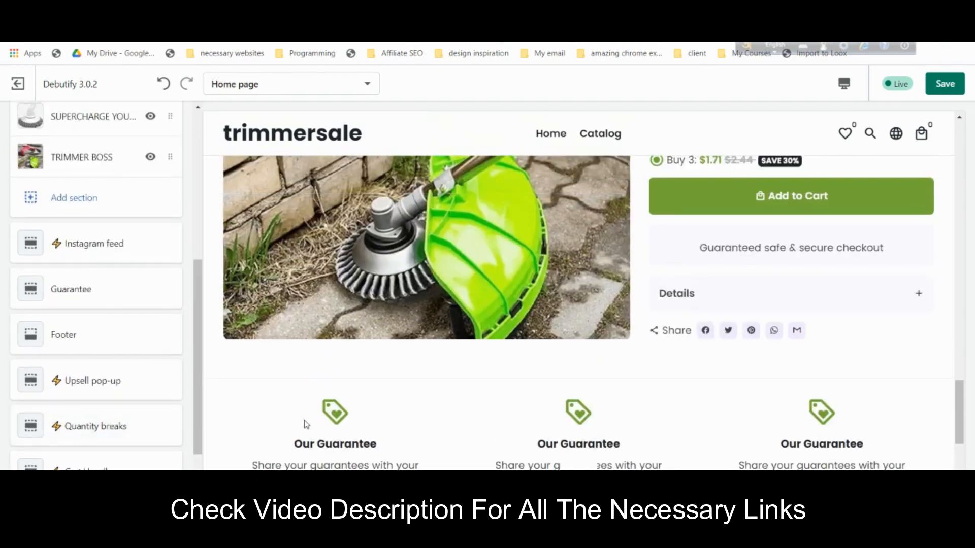
click(74, 197)
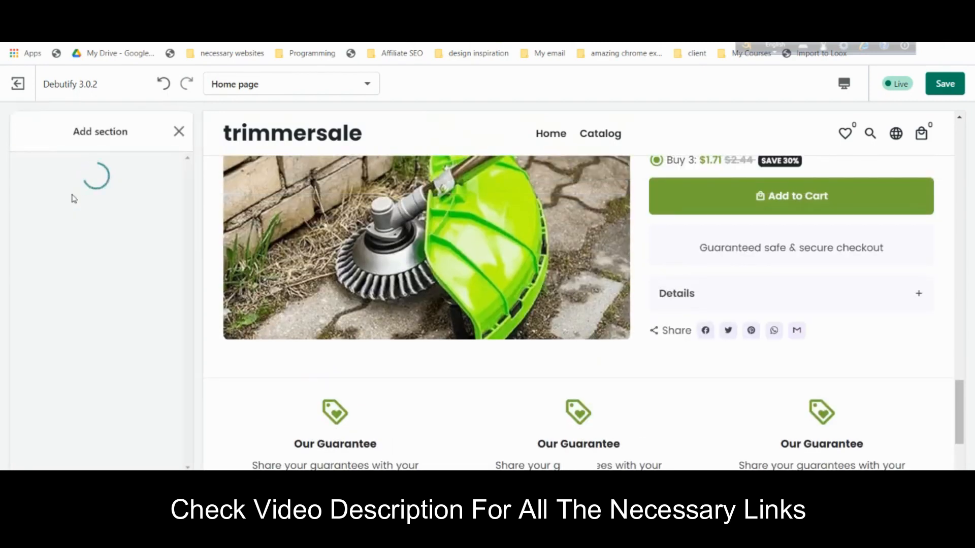
scroll(133, 344, down, 2)
scroll(135, 343, down, 5)
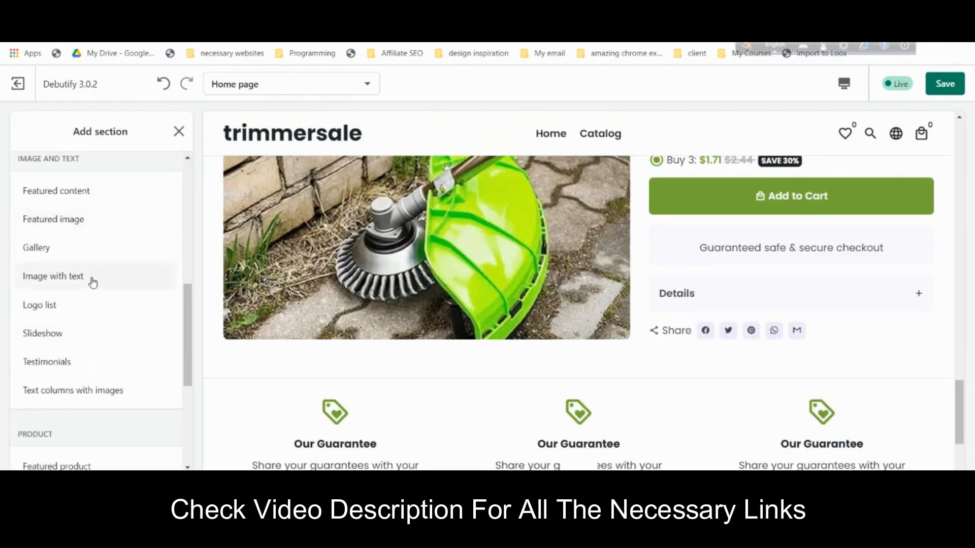
click(92, 279)
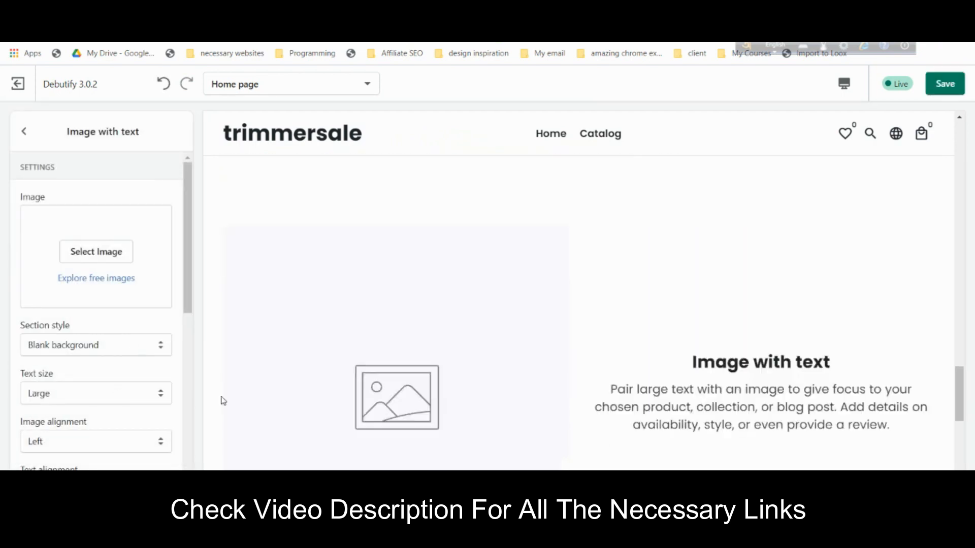
- Keep text size Large, right-align the orange trimmer photo, and set text alignment to Left
click(110, 397)
click(97, 420)
click(95, 443)
click(91, 465)
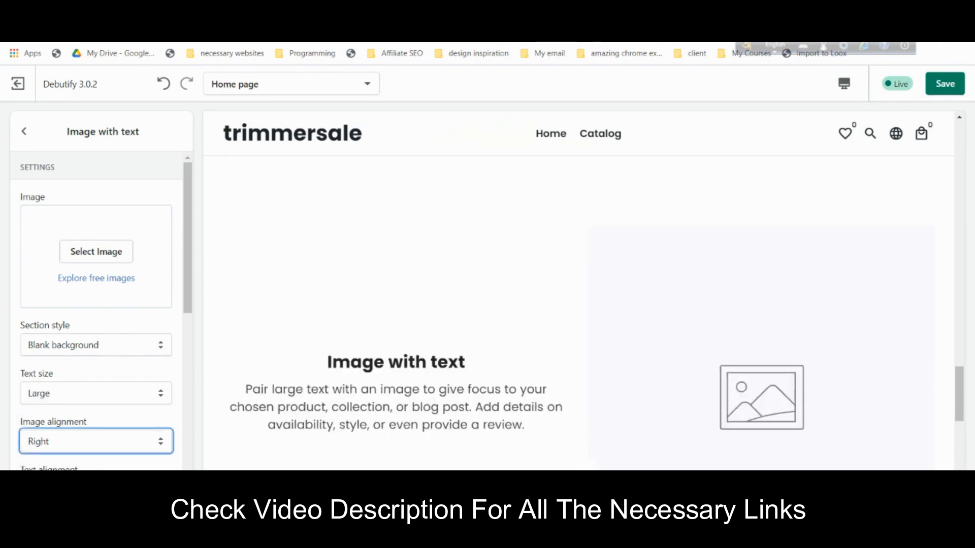
click(104, 251)
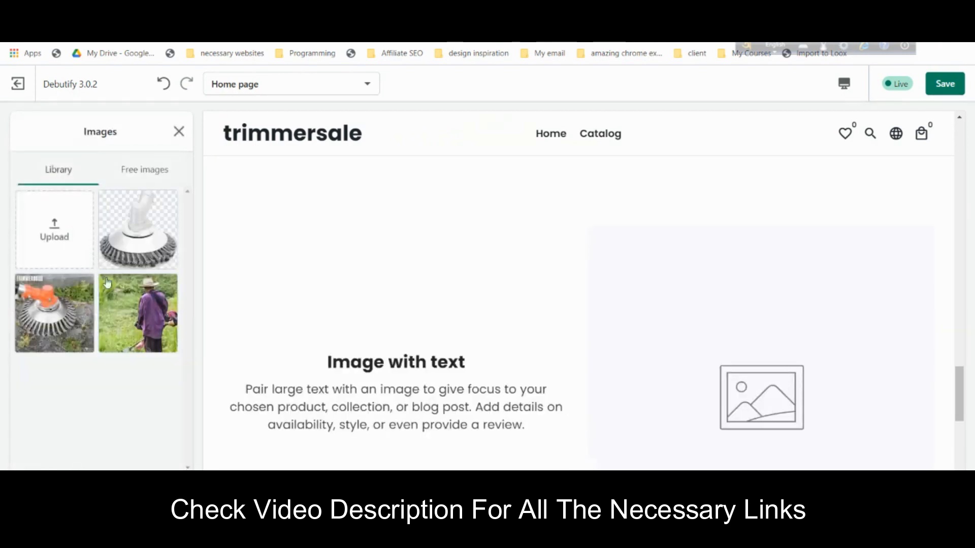
click(74, 338)
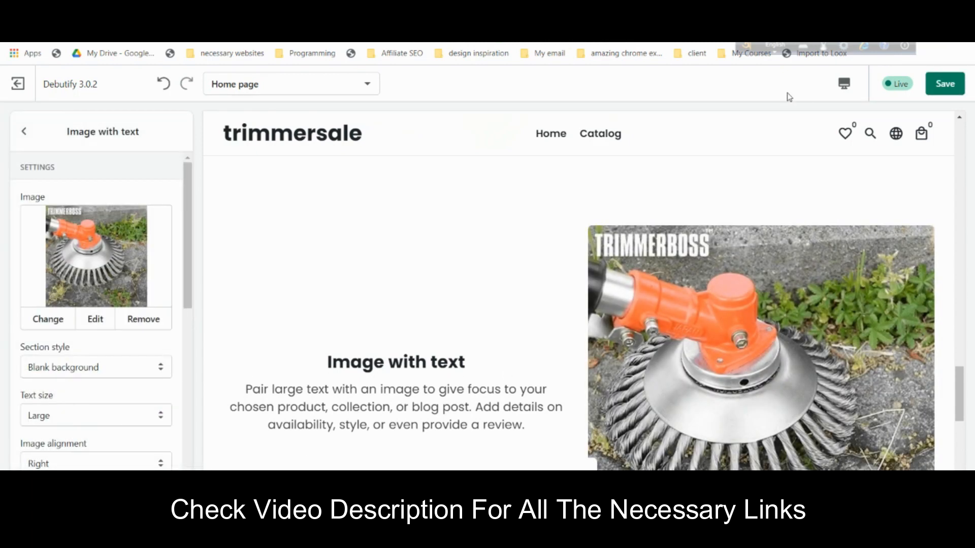
scroll(99, 399, down, 3)
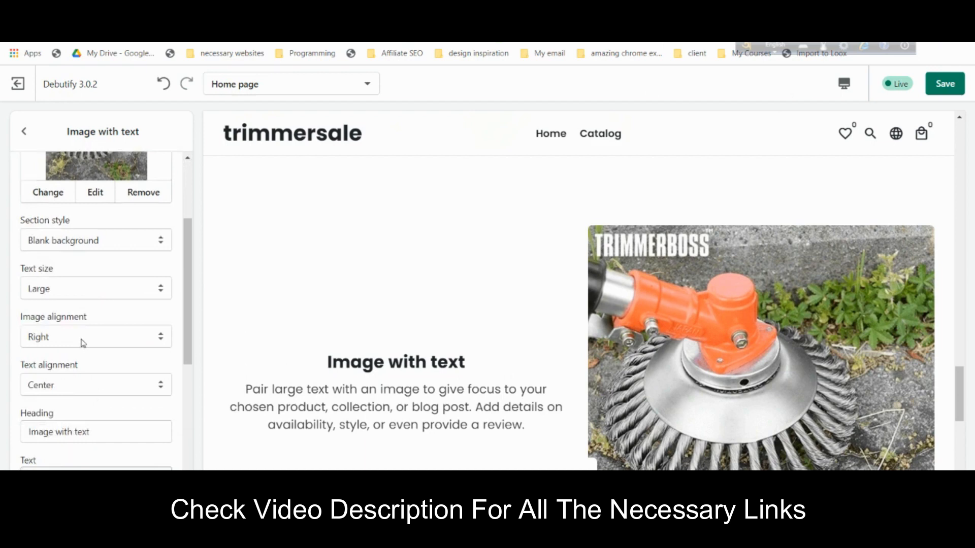
click(91, 386)
click(91, 398)
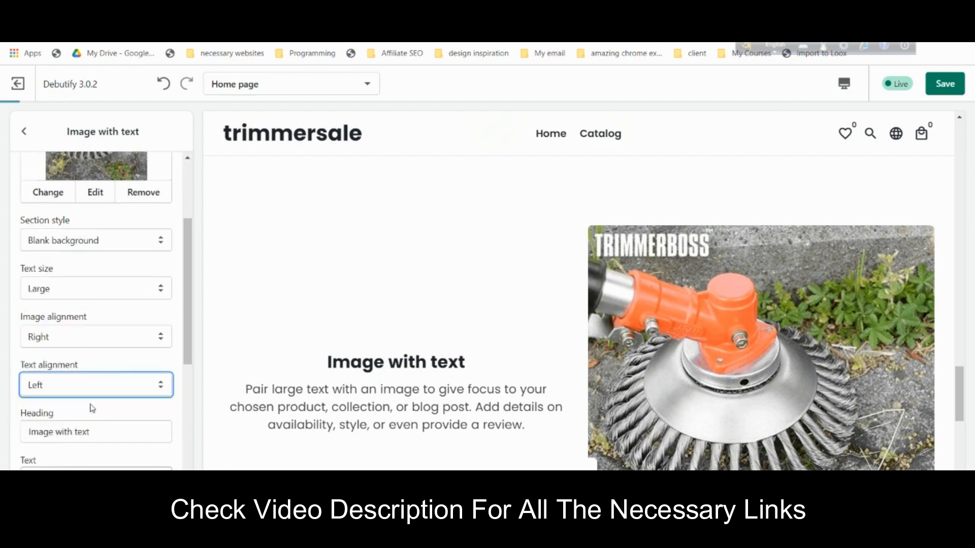
scroll(93, 385, down, 2)
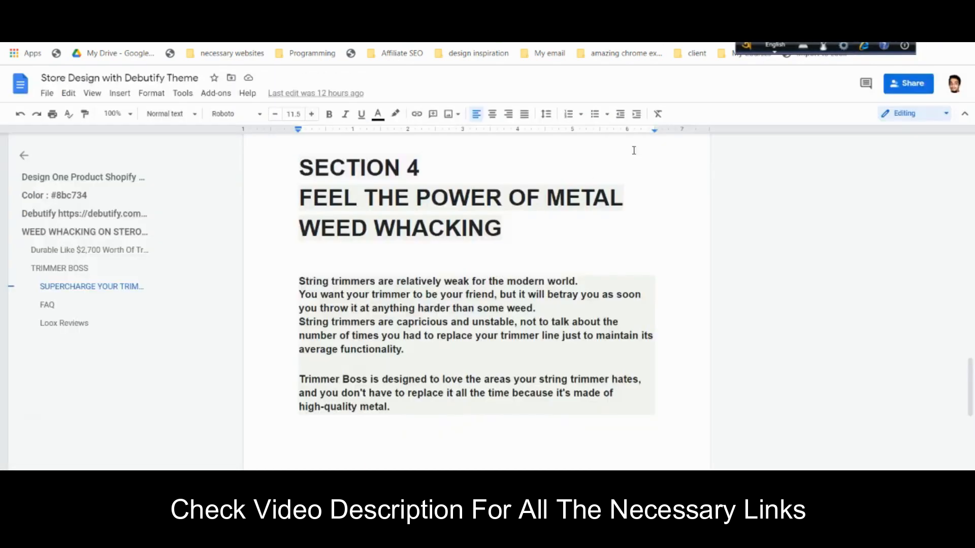
- Paste the Section 4 heading 'FEEL THE POWER OF METAL WEED WHACKING' into the section heading
drag(512, 236, 301, 193)
right_click(317, 189)
click(342, 216)
key(ctrl+Tab)
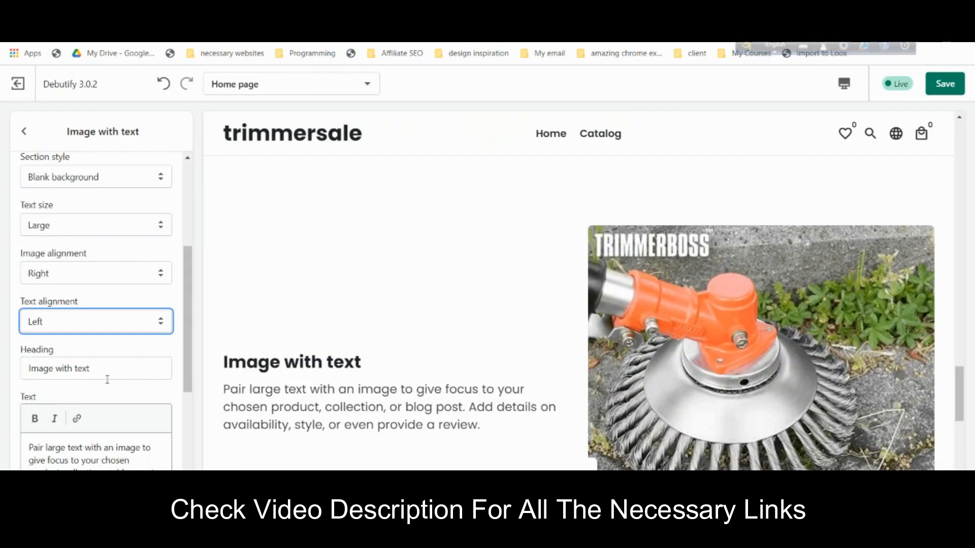
click(103, 369)
key(ctrl+a)
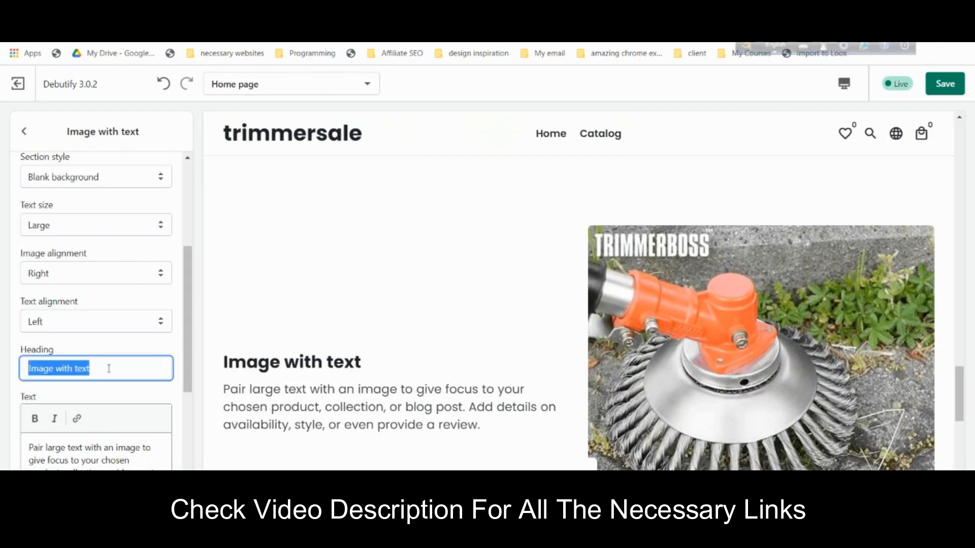
key(ctrl+v)
- Copy the Section 4 body paragraphs from the draft and select the section's placeholder text
key(ctrl+shift+Tab)
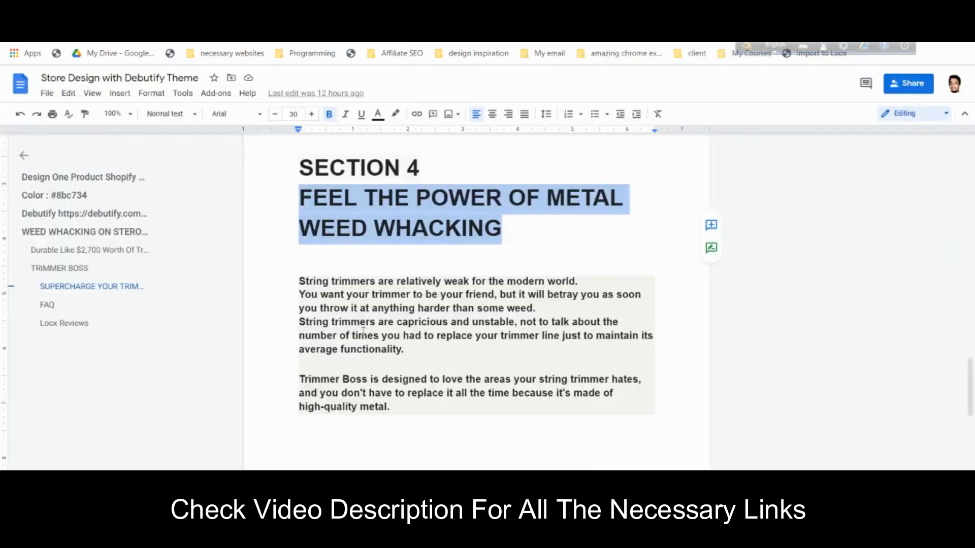
drag(303, 280, 391, 408)
right_click(391, 407)
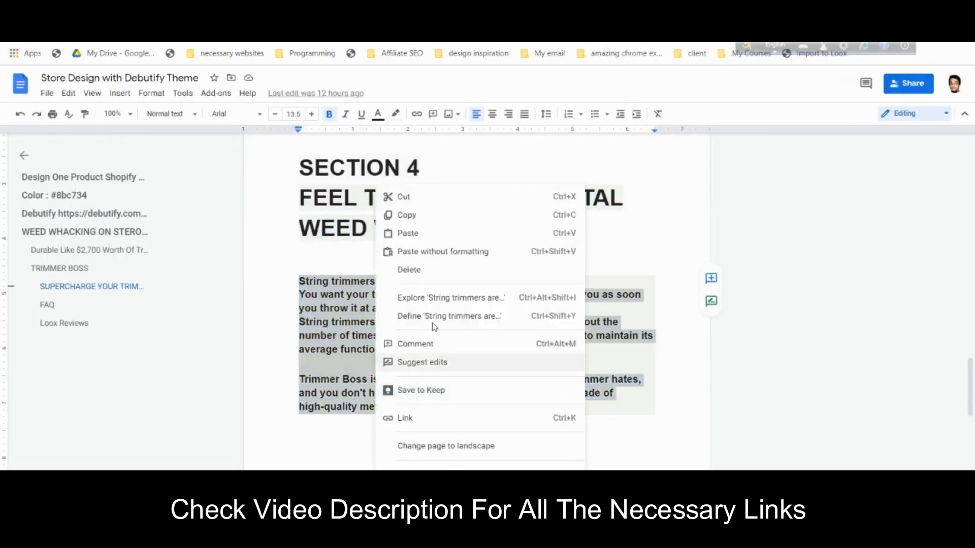
click(433, 226)
key(ctrl+Tab)
scroll(110, 447, down, 5)
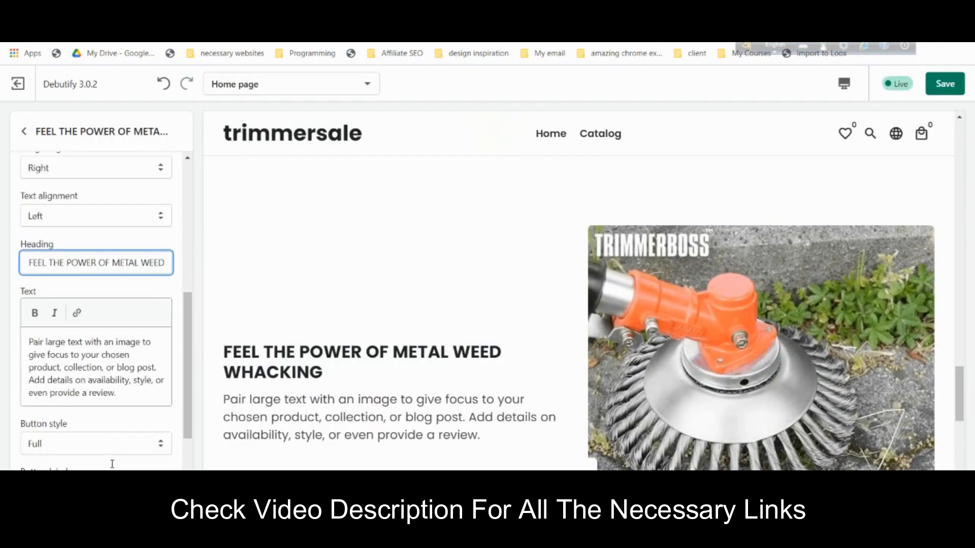
click(108, 350)
key(ctrl+a)
- Paste the body paragraphs, remove their bold, and delete the trailing empty line
key(ctrl+v)
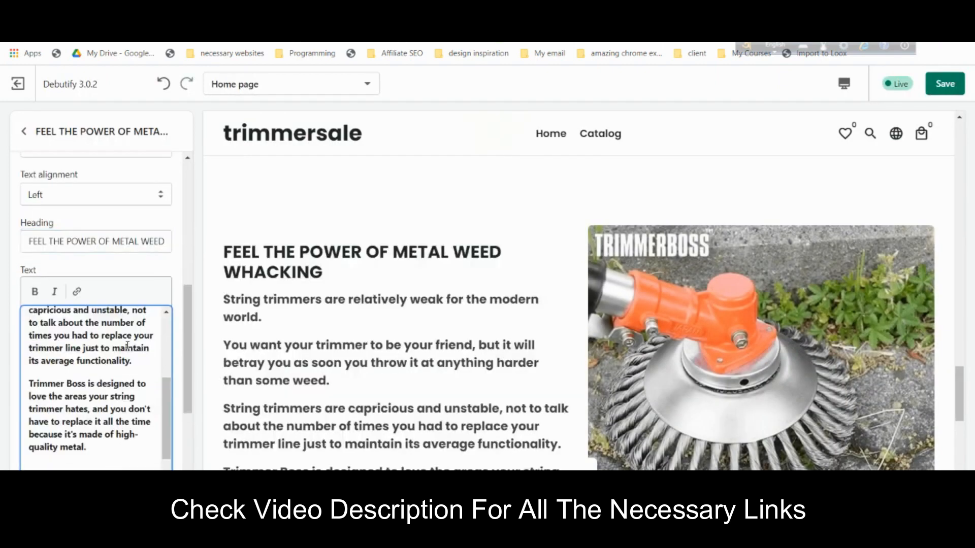
drag(104, 452, 31, 321)
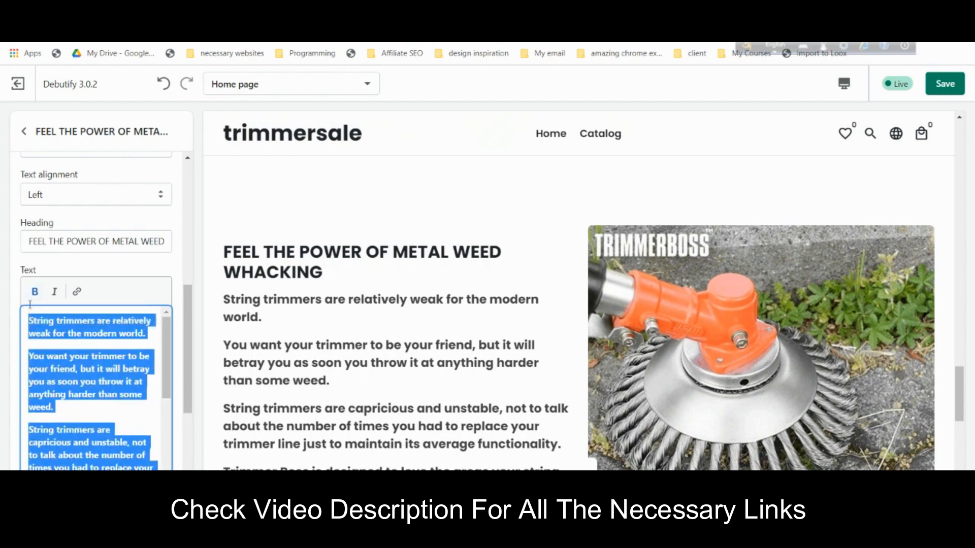
click(35, 291)
scroll(74, 417, down, 3)
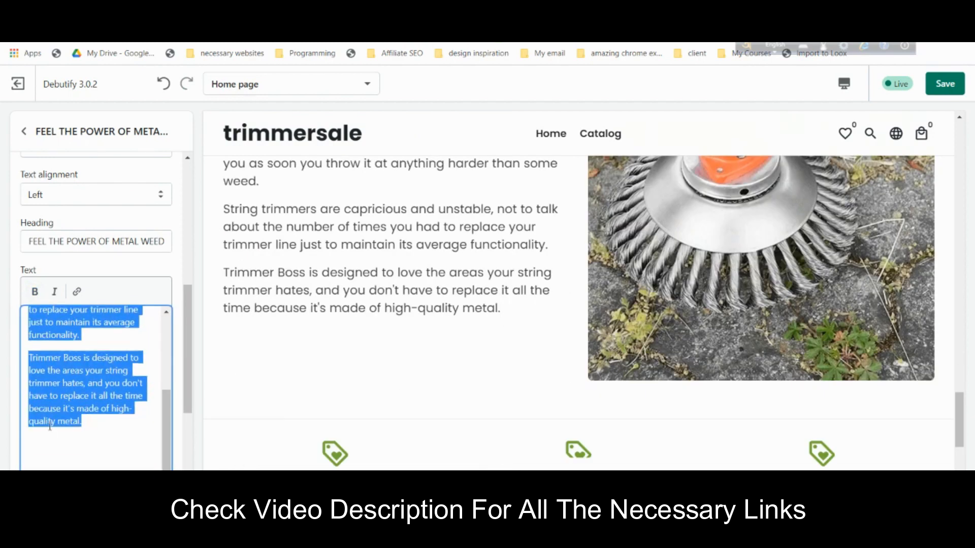
click(61, 467)
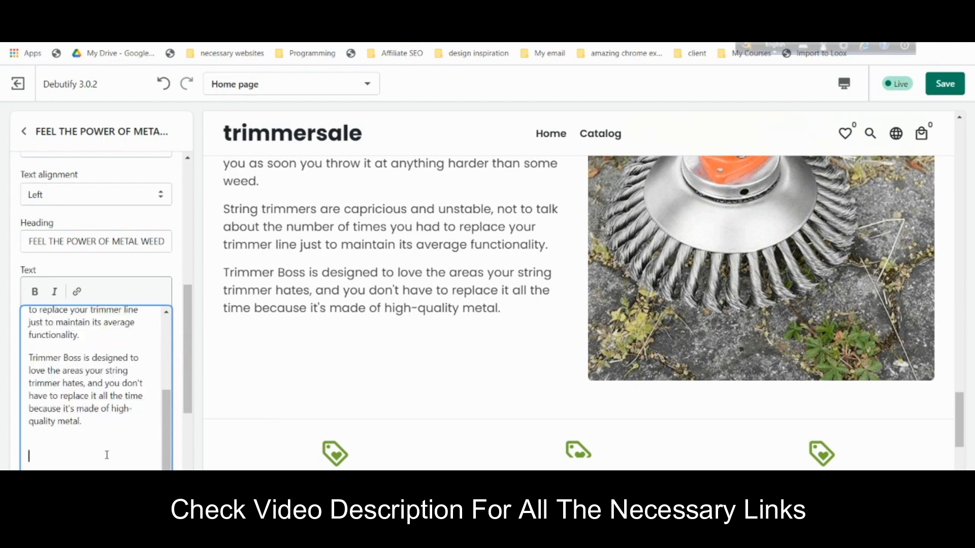
key(BackSpace)
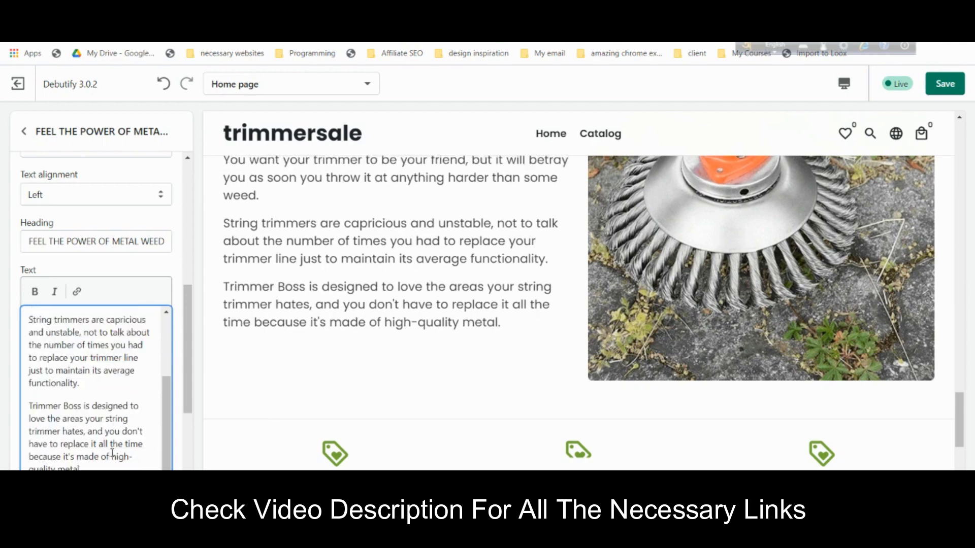
- Add an 'ORDER NOW' button linked to the TRIMMER BOSS product
scroll(112, 453, down, 3)
click(81, 410)
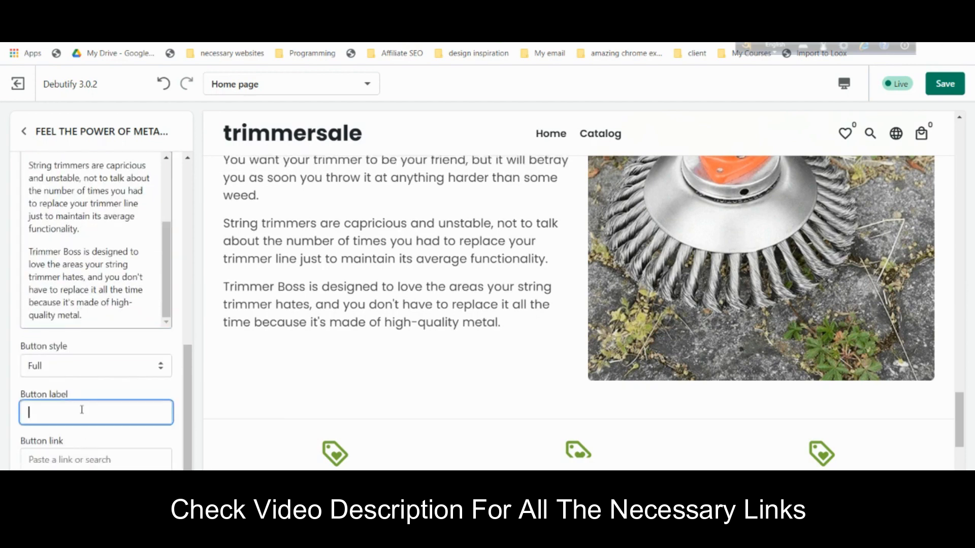
text(ORDER)
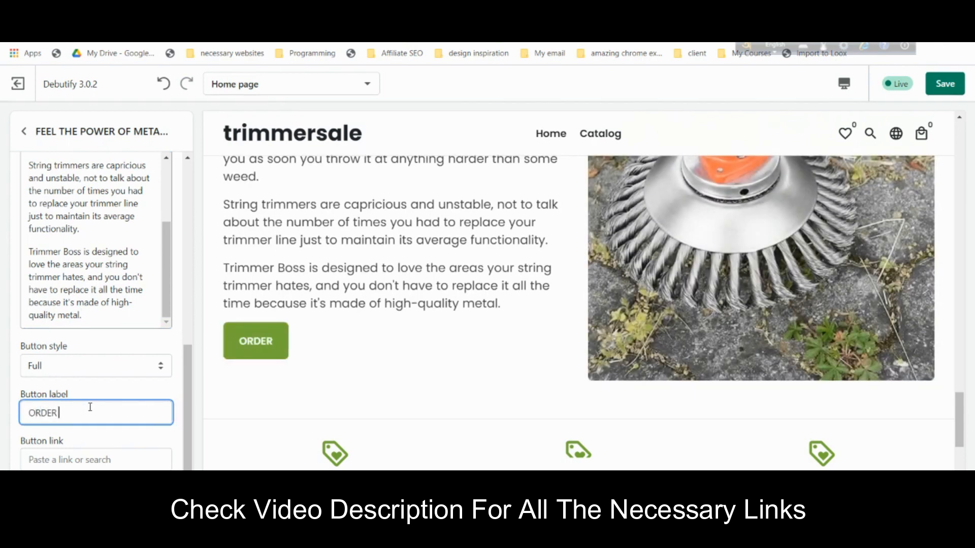
text( NO)
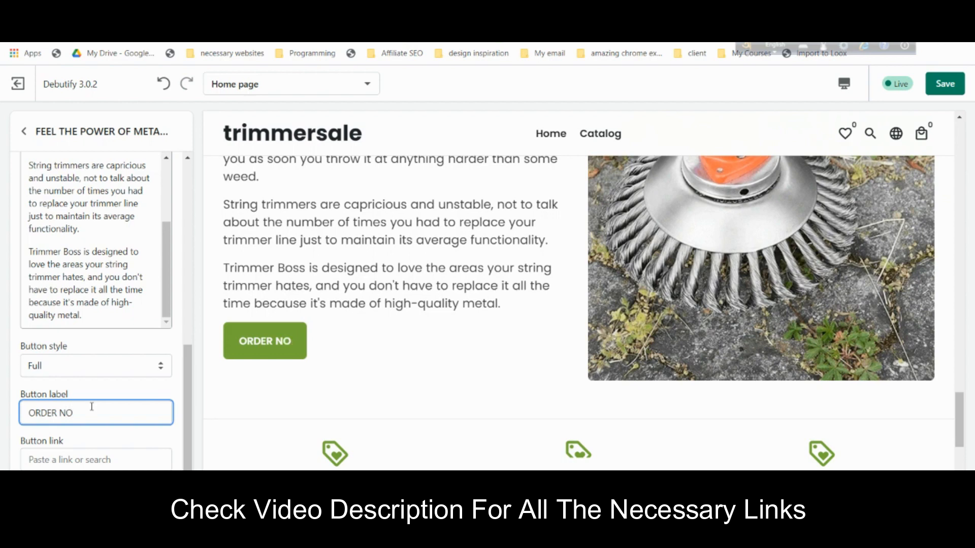
text(W)
click(87, 459)
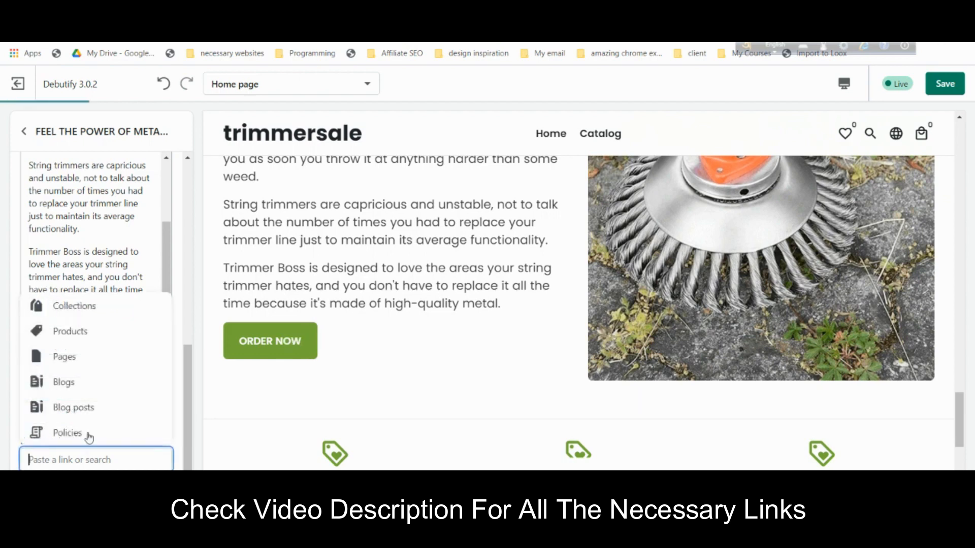
click(90, 337)
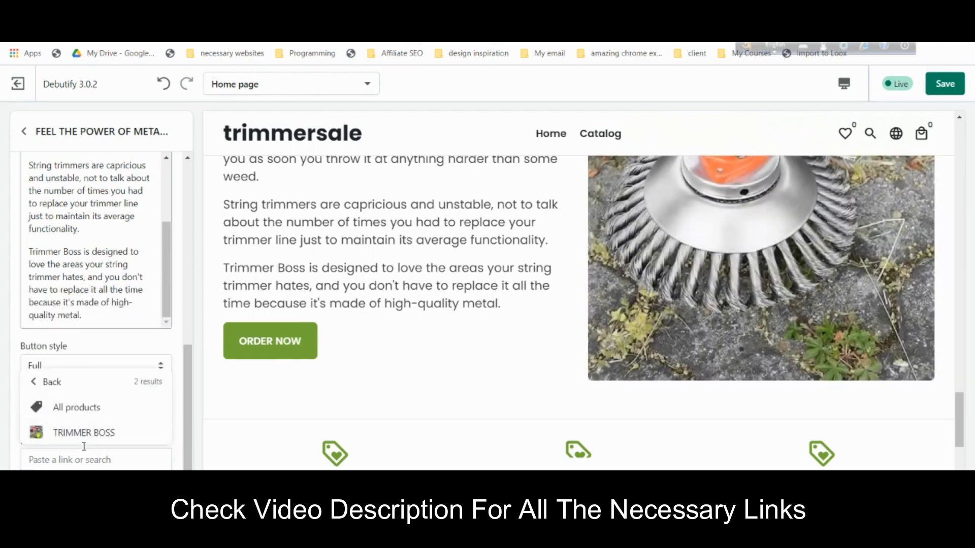
click(89, 432)
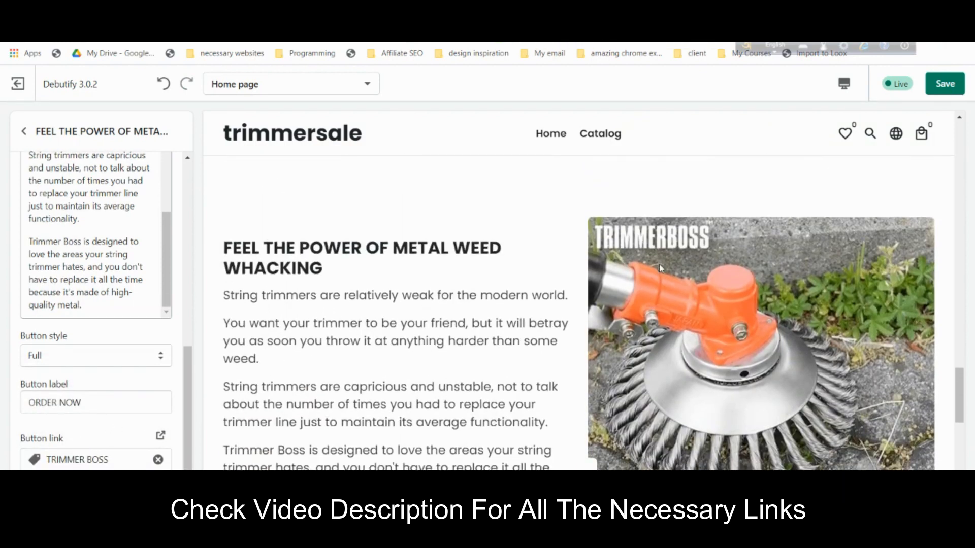
click(24, 131)
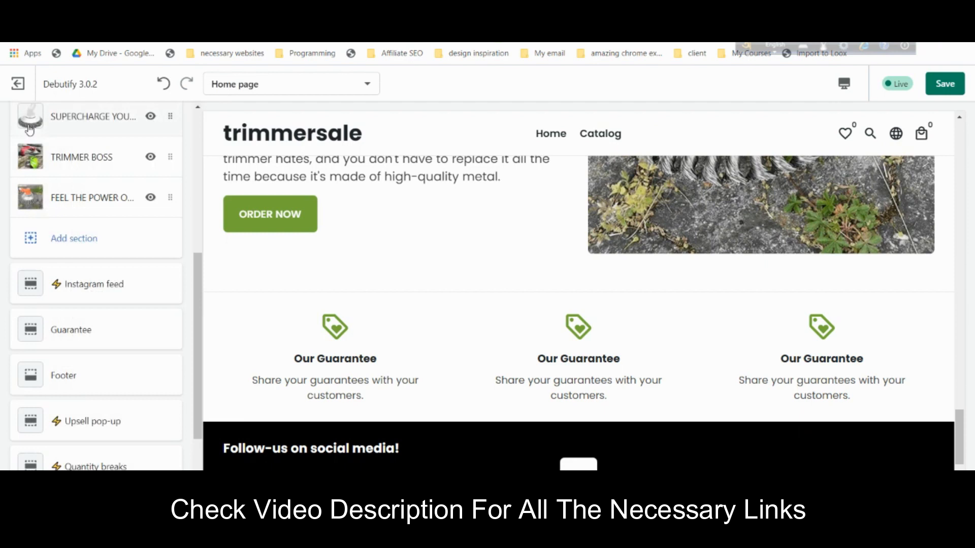
- Add a Testimonials section to the home page
click(90, 244)
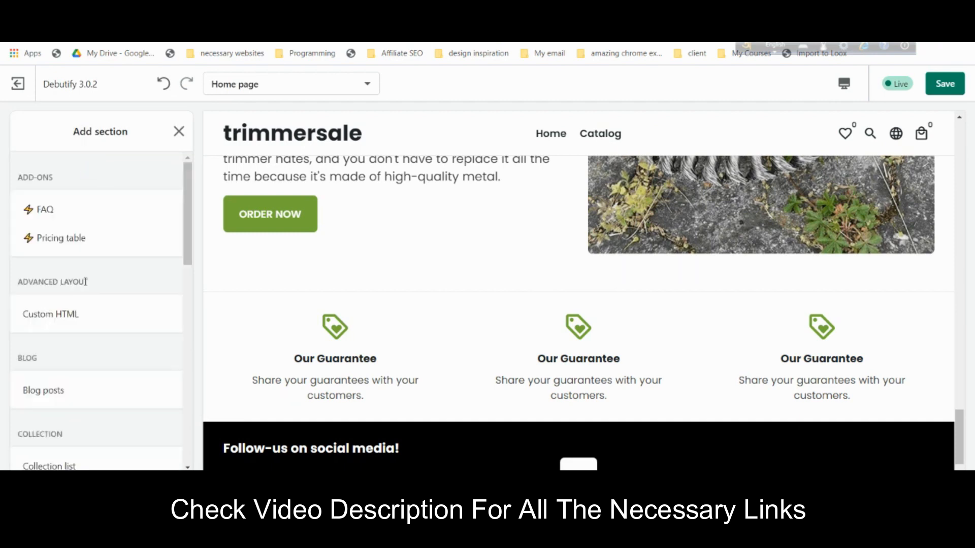
scroll(89, 284, down, 4)
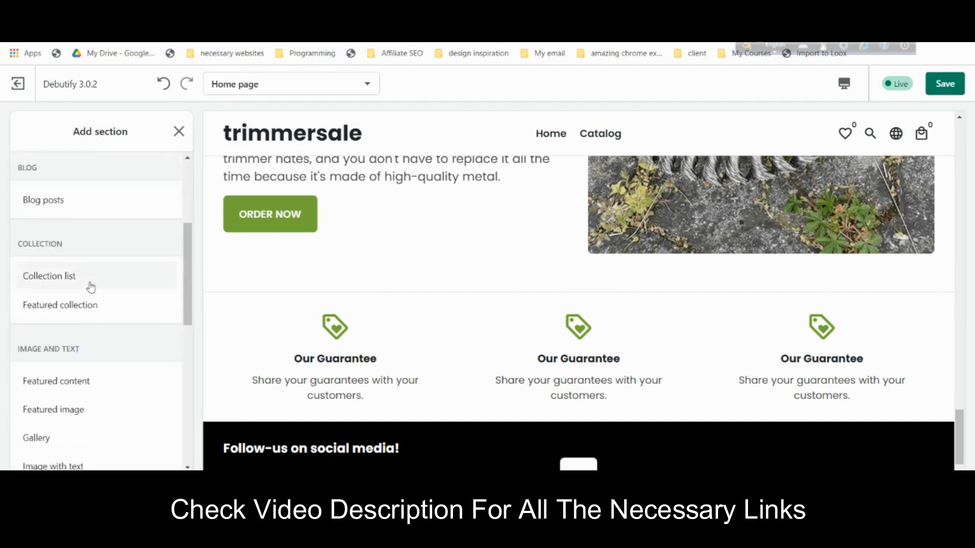
scroll(90, 288, down, 4)
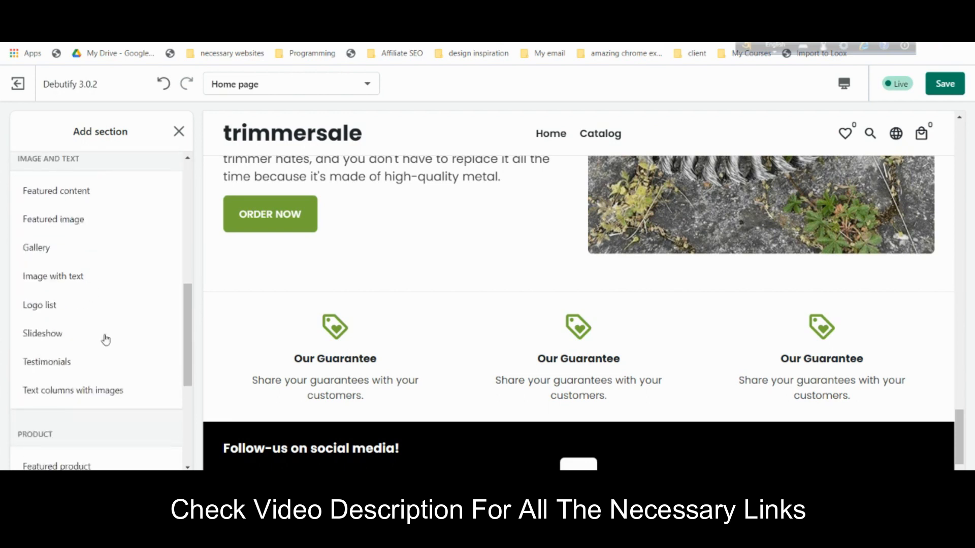
click(120, 374)
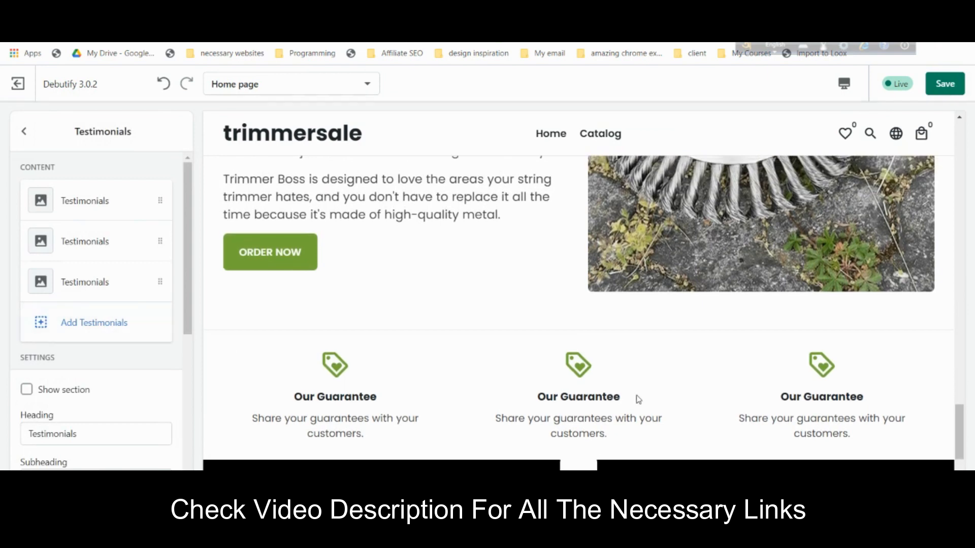
- Upload the paver-stone photo as the first testimonial's image
click(99, 216)
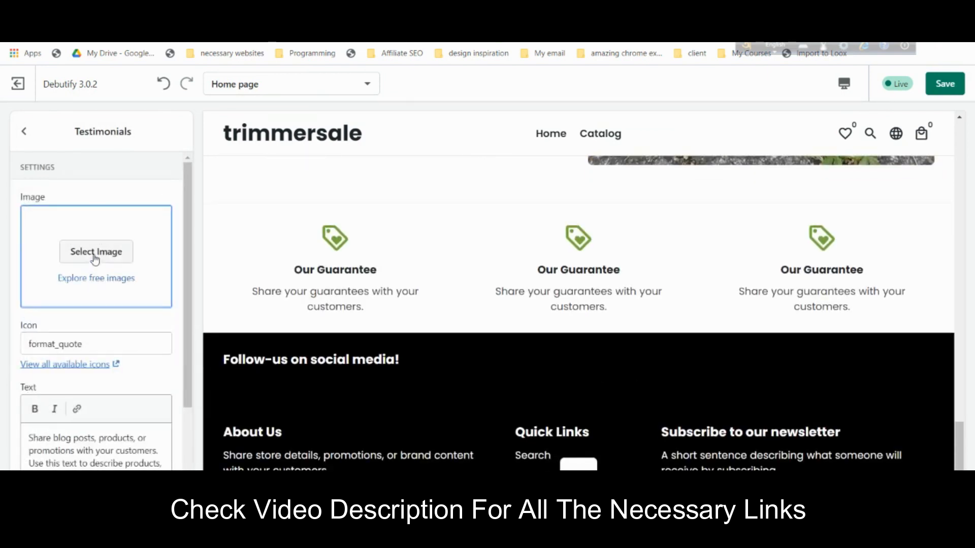
scroll(104, 345, down, 2)
click(111, 374)
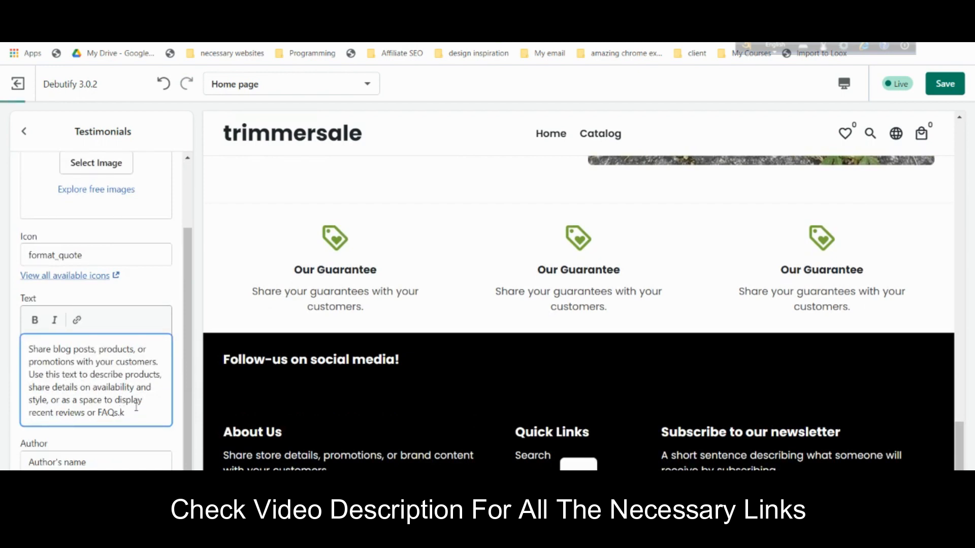
scroll(135, 407, up, 2)
scroll(539, 311, up, 10)
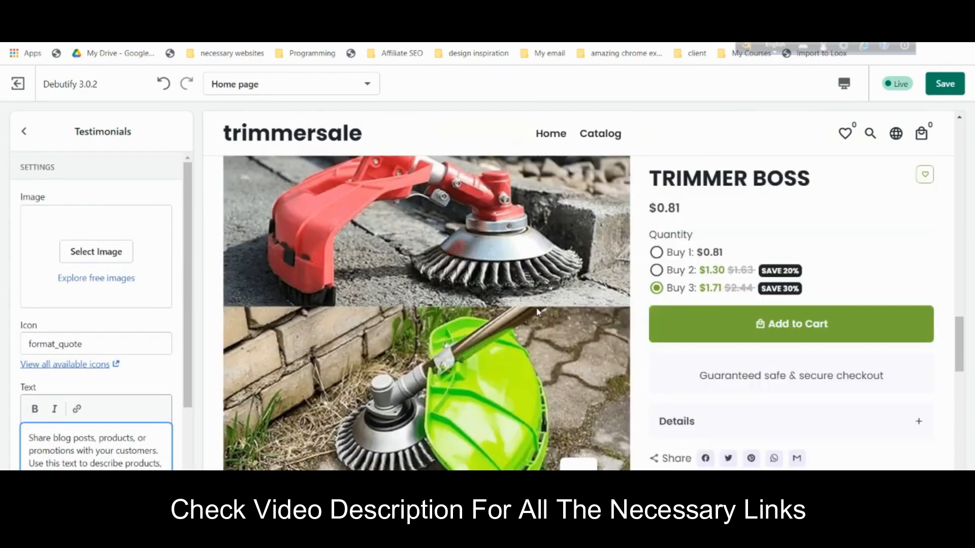
scroll(539, 308, down, 10)
click(96, 251)
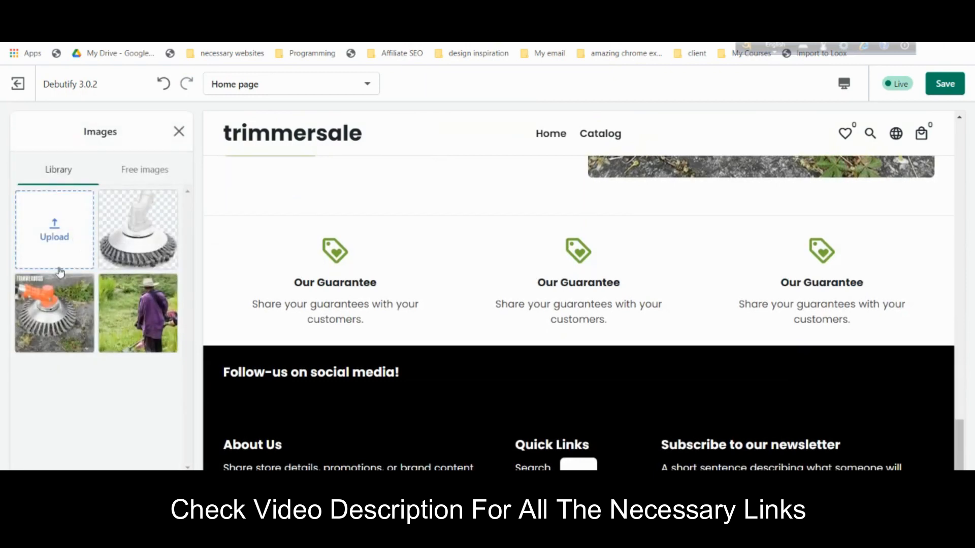
click(66, 229)
click(219, 119)
click(371, 288)
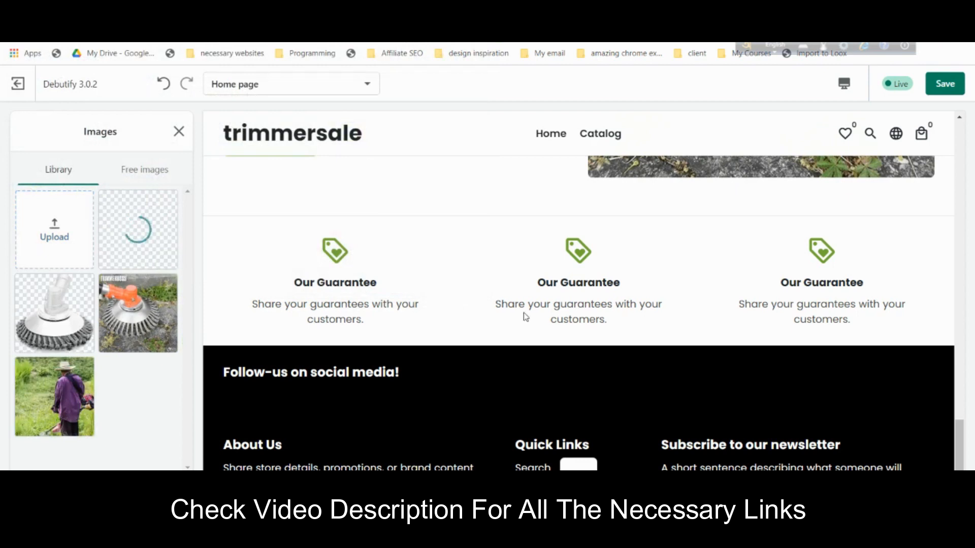
scroll(522, 315, up, 3)
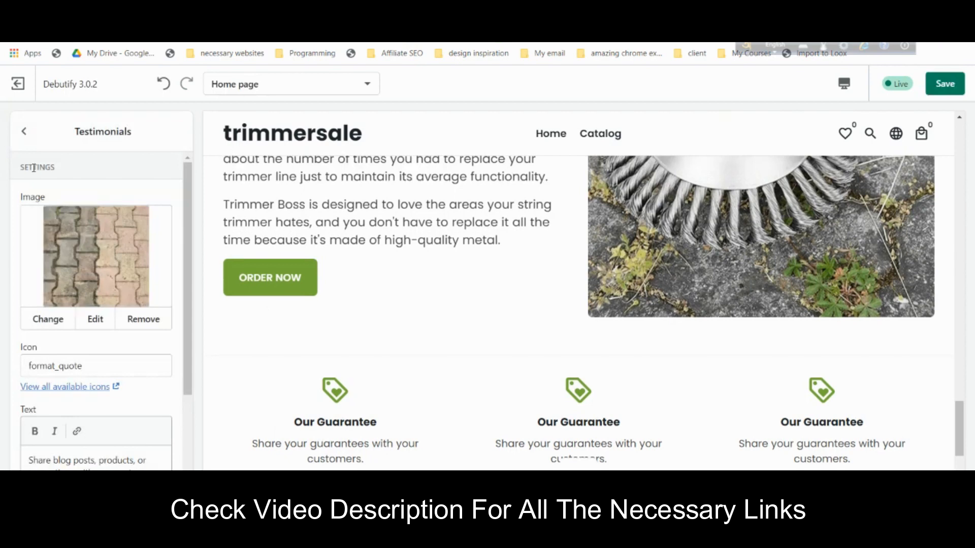
click(23, 131)
- Use the same paver-stone image for the second and third testimonials
click(96, 239)
click(100, 253)
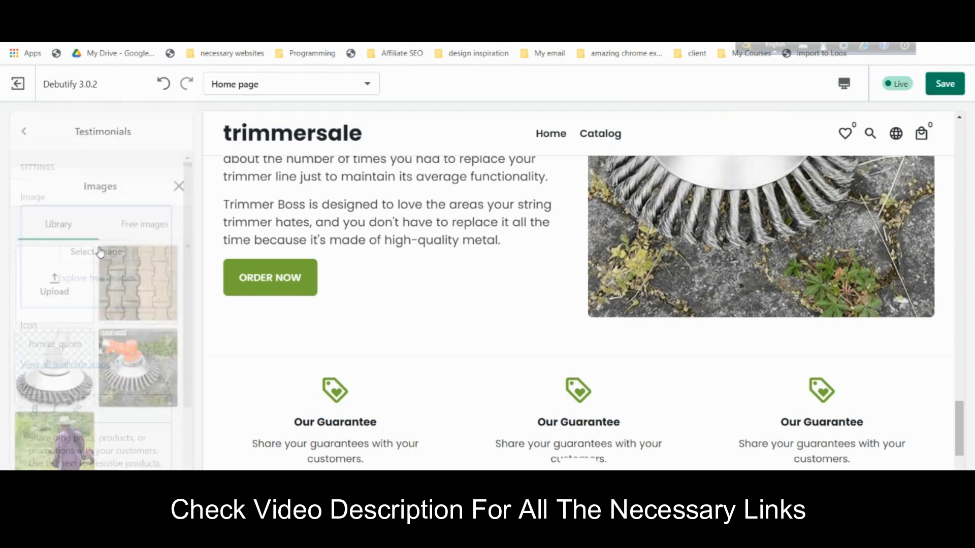
click(138, 229)
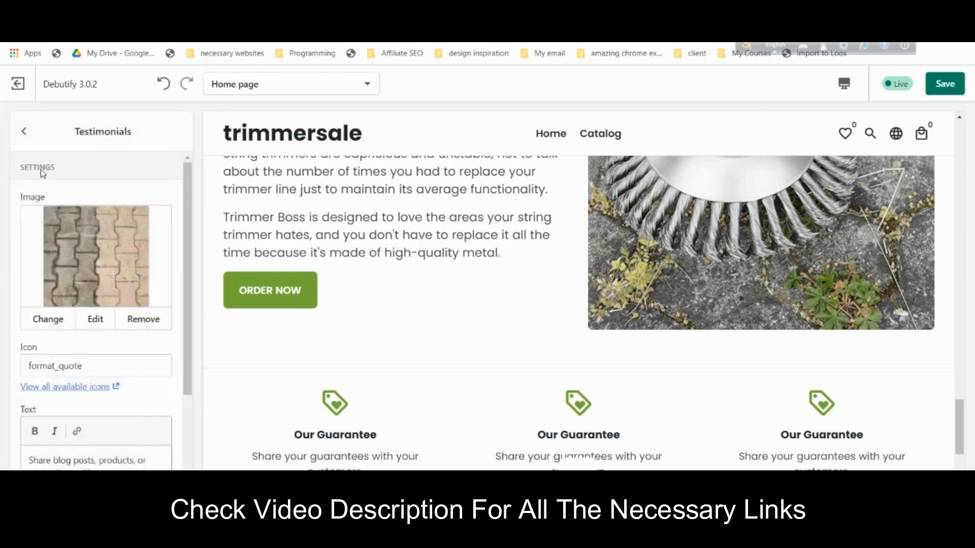
click(24, 131)
click(96, 282)
click(102, 250)
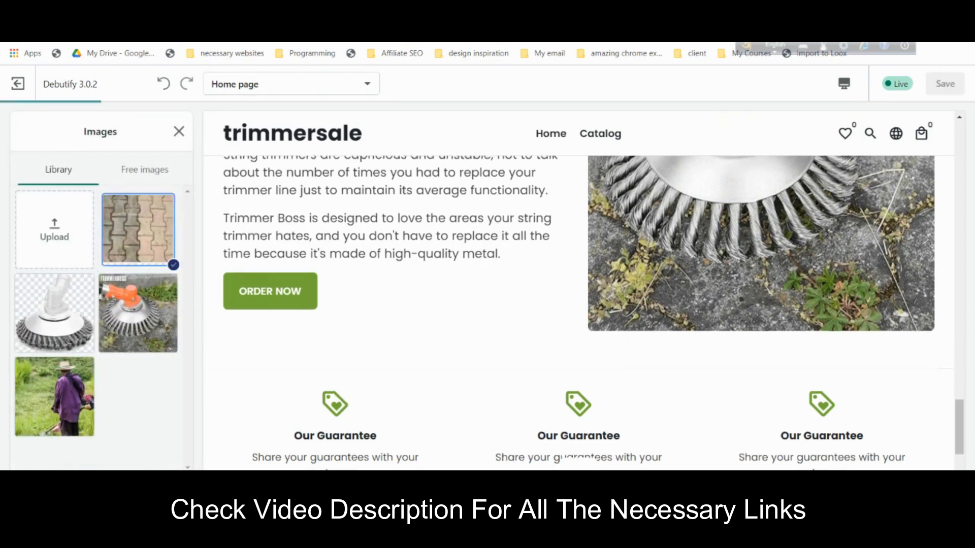
click(138, 229)
click(24, 131)
- Tick Show section for Testimonials and review the first testimonial's text and author
click(41, 397)
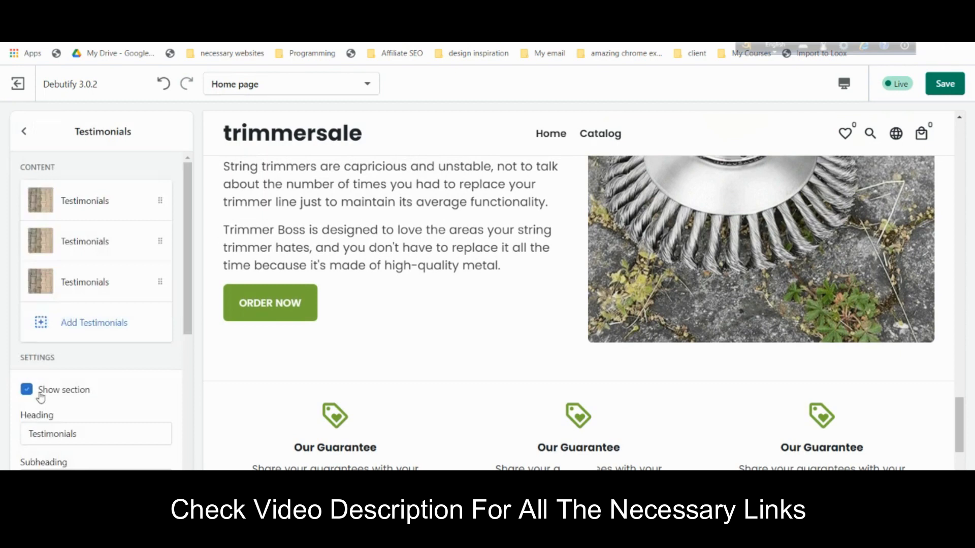
scroll(570, 372, down, 4)
scroll(623, 241, up, 1)
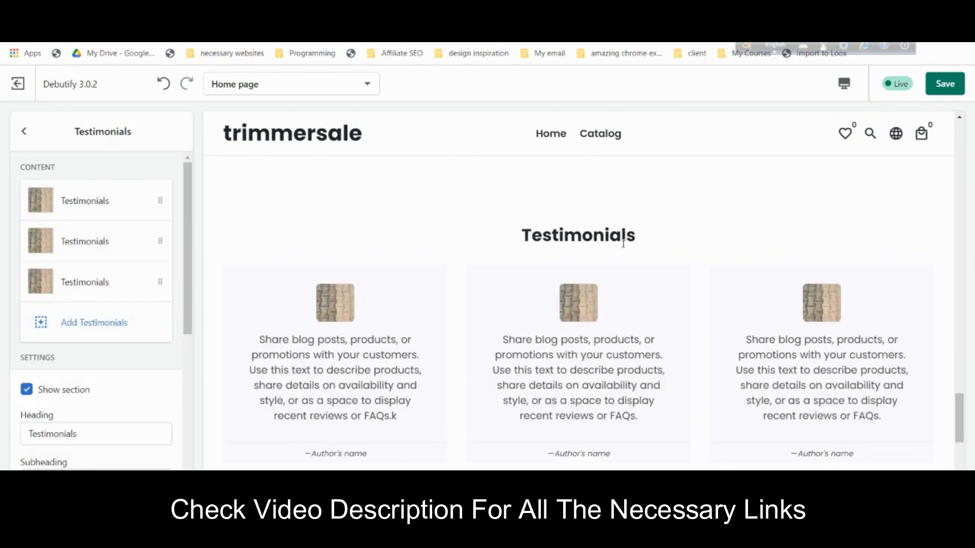
scroll(635, 285, down, 2)
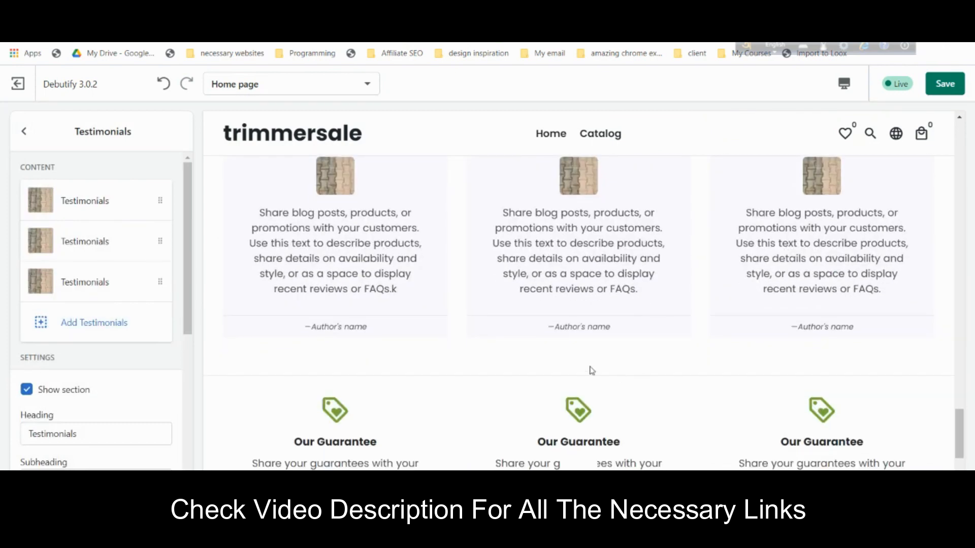
click(84, 205)
scroll(122, 430, down, 2)
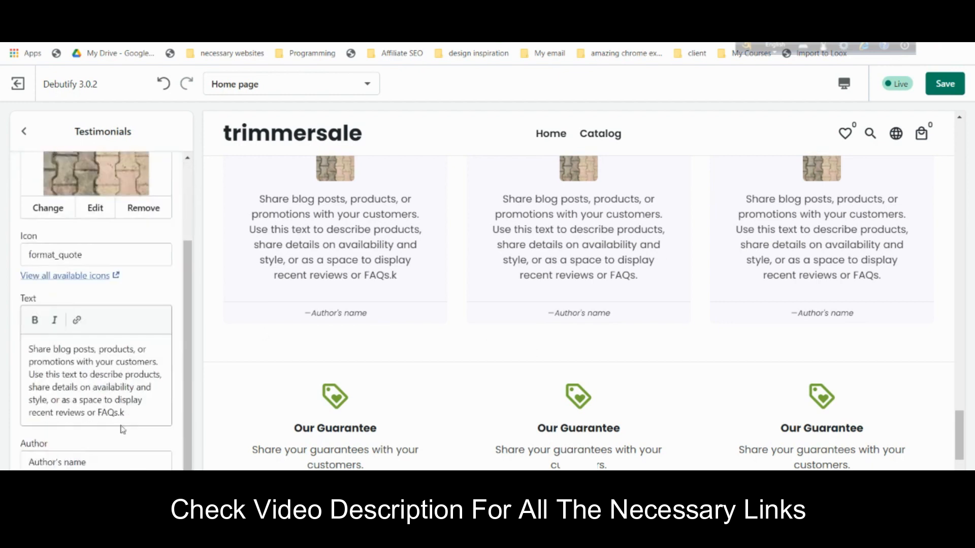
click(104, 387)
click(121, 462)
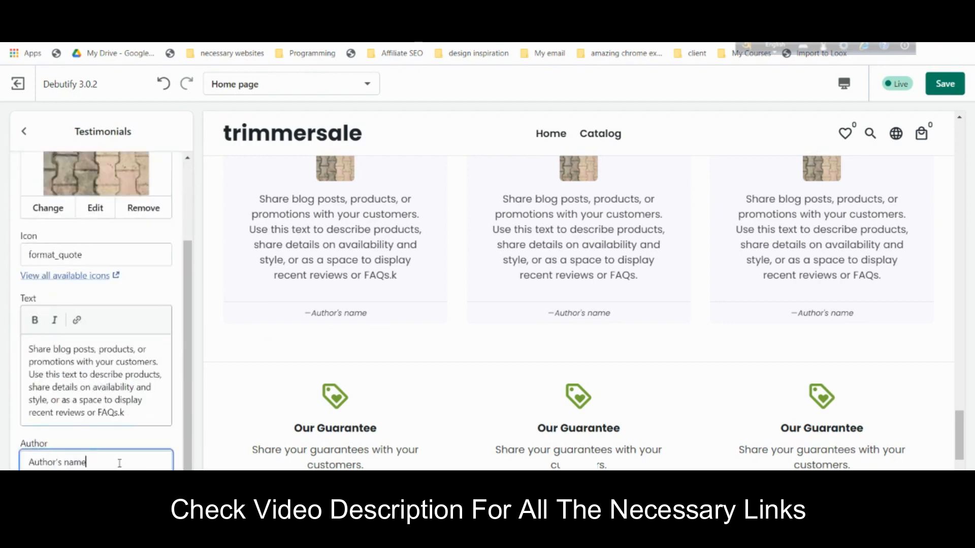
scroll(622, 297, up, 3)
scroll(624, 276, down, 3)
- Set the Testimonials image height to Medium and return to the home page sections list
click(23, 131)
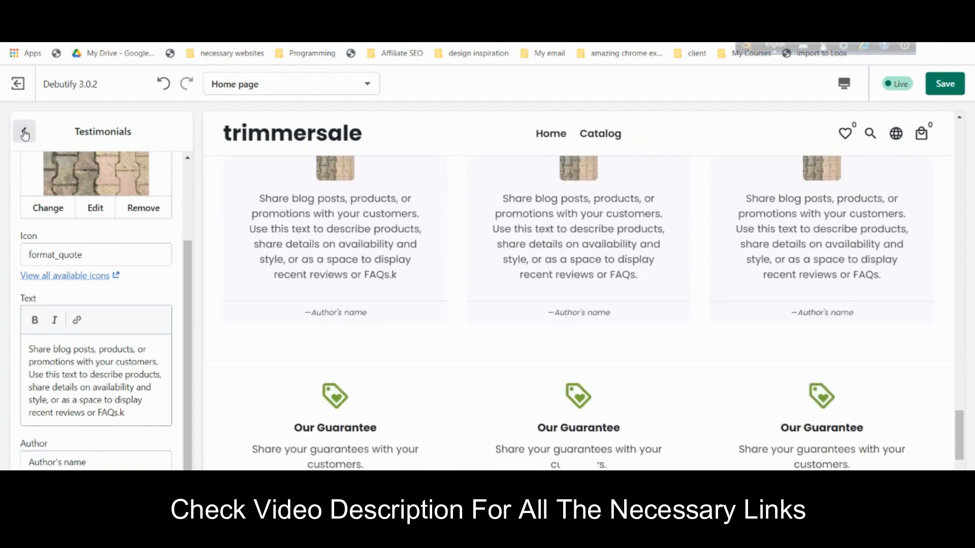
scroll(87, 336, down, 5)
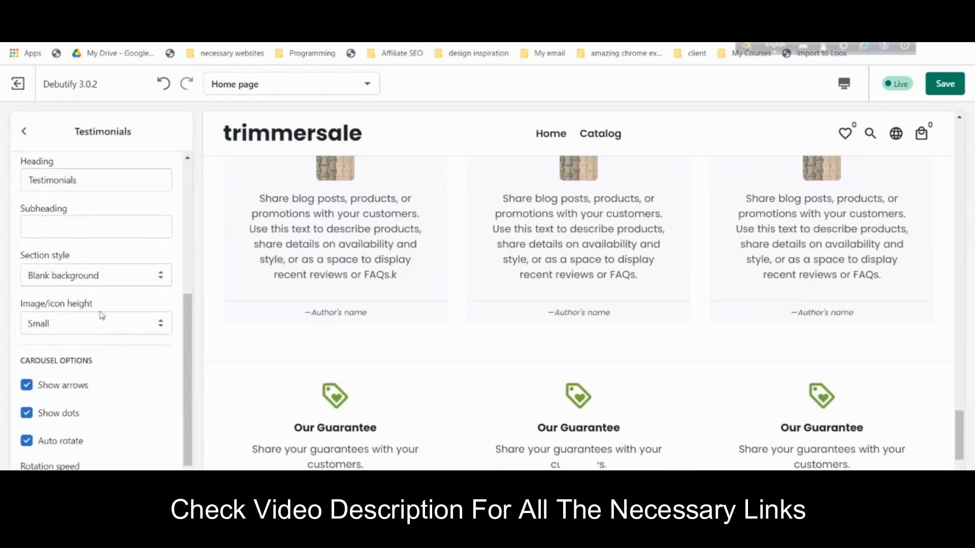
click(102, 316)
click(106, 361)
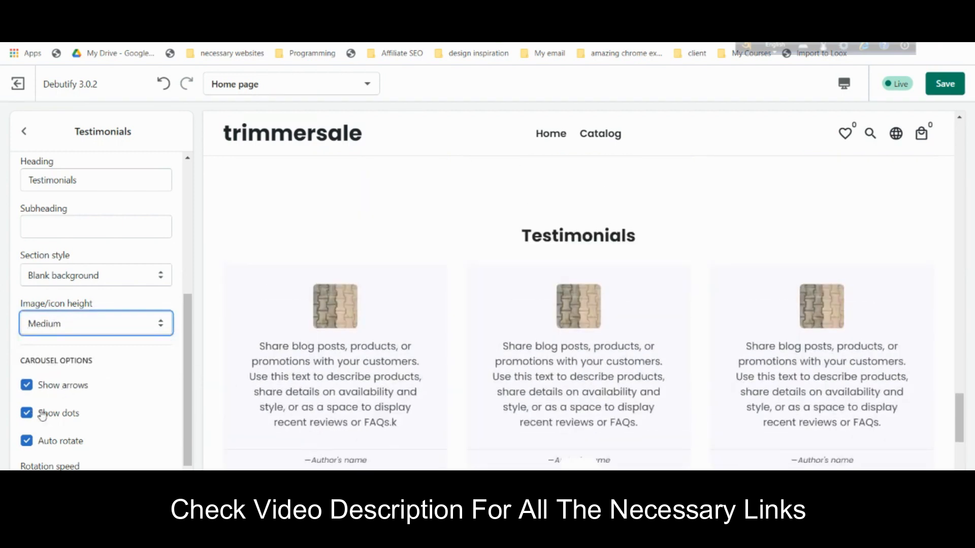
scroll(42, 416, down, 1)
scroll(738, 408, down, 3)
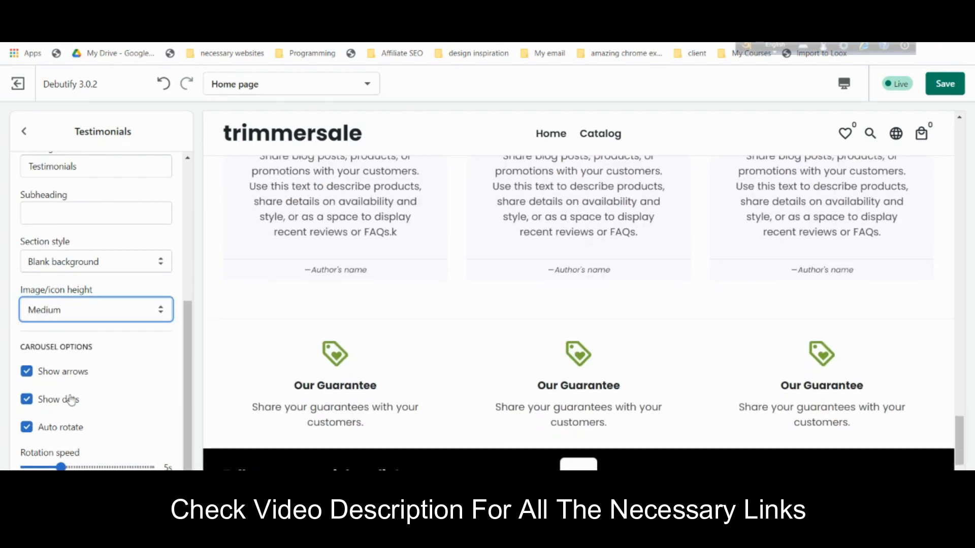
scroll(102, 437, up, 5)
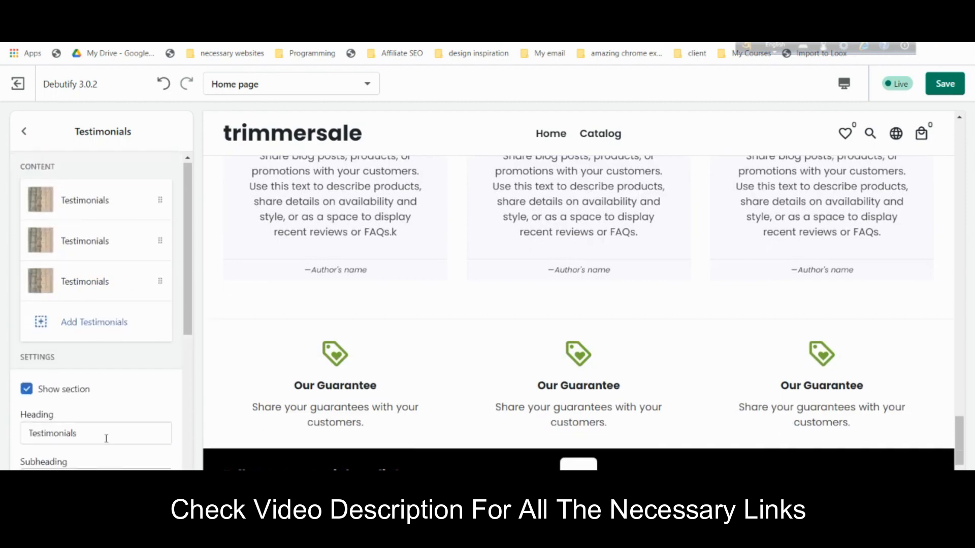
click(24, 131)
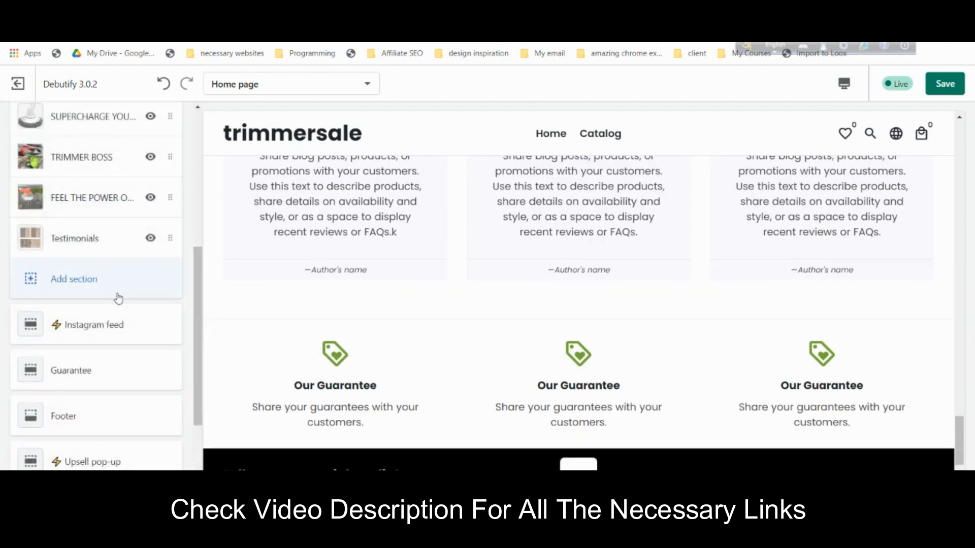
- Add an FAQ section to the home page and remove its Category block
click(81, 288)
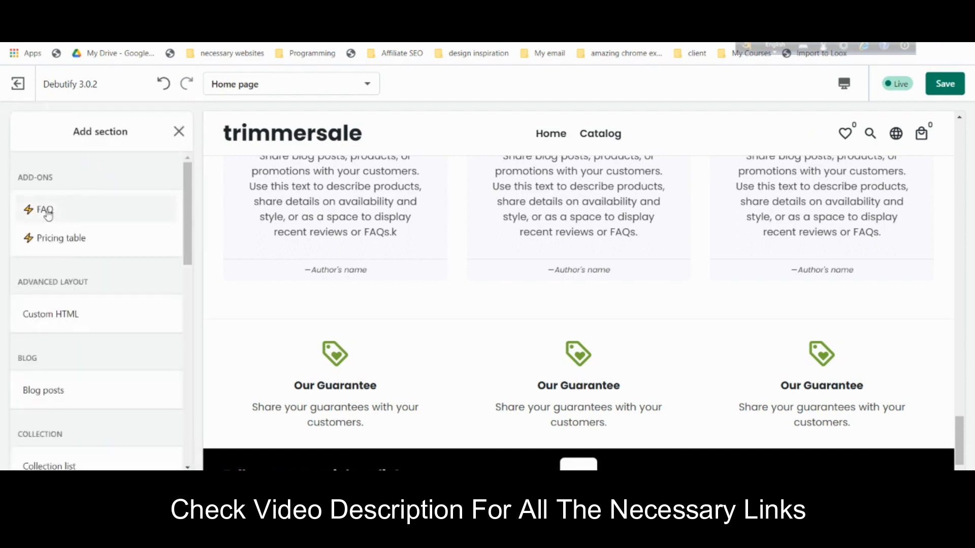
click(47, 215)
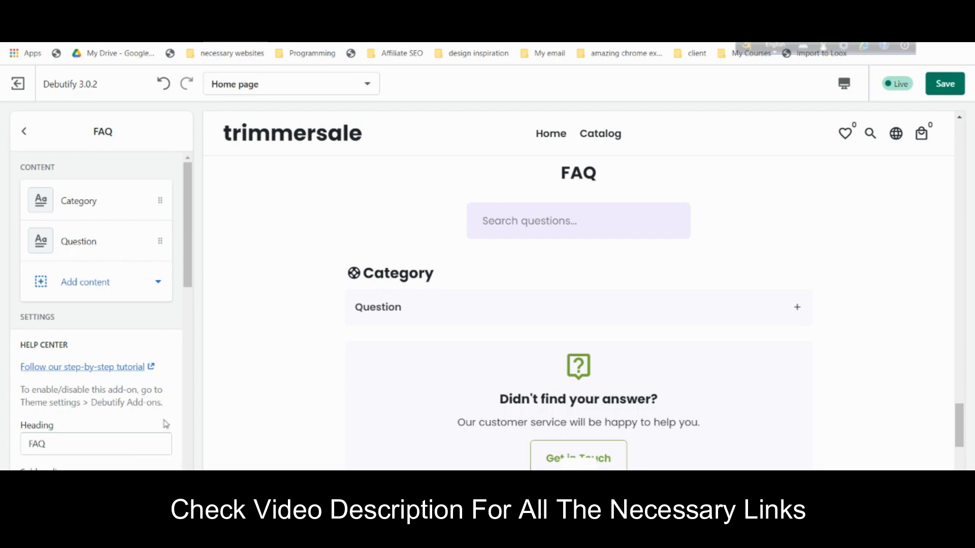
click(93, 210)
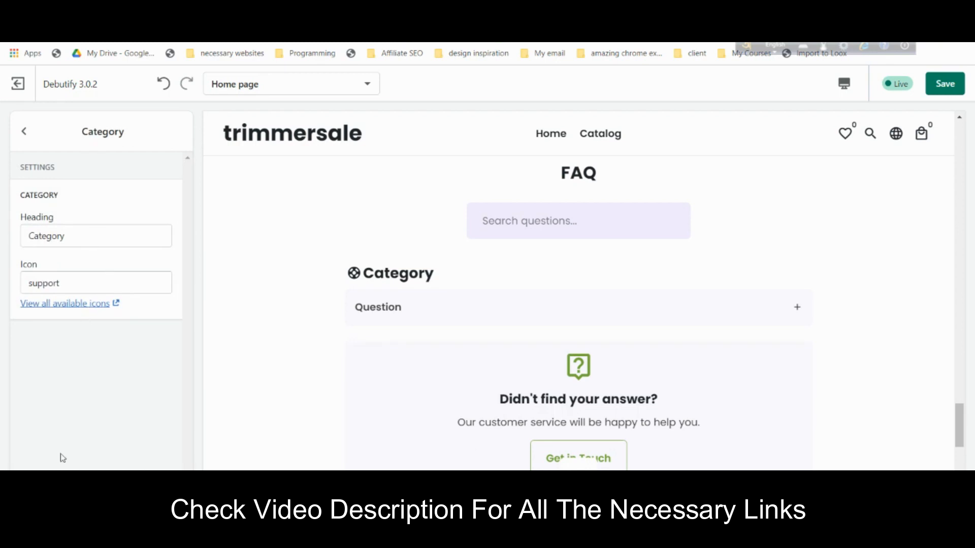
click(60, 502)
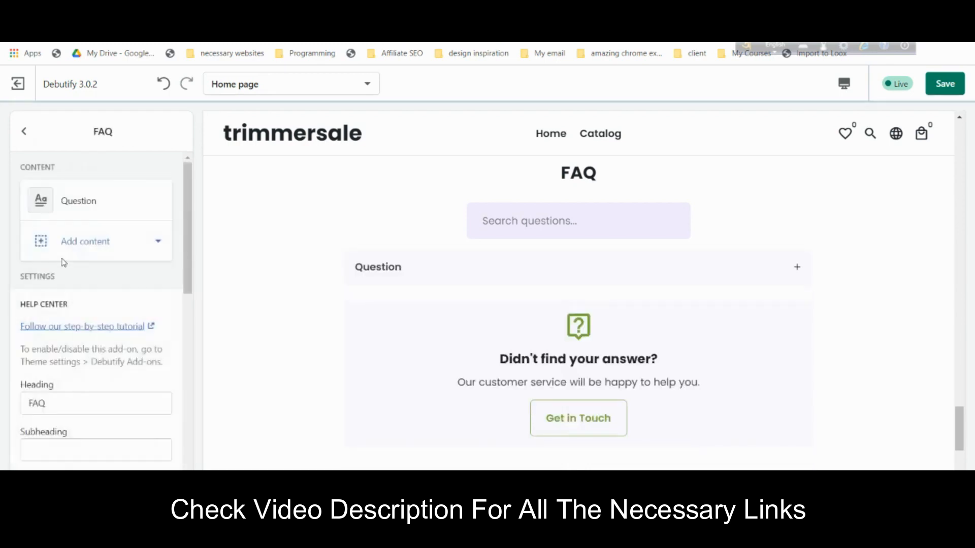
- Add two new Question blocks to the FAQ
click(93, 247)
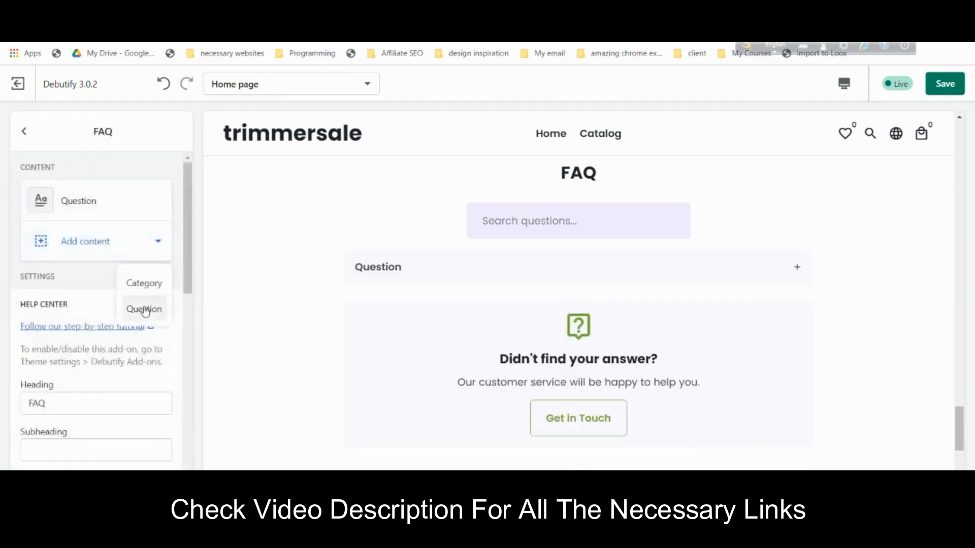
click(140, 307)
click(24, 131)
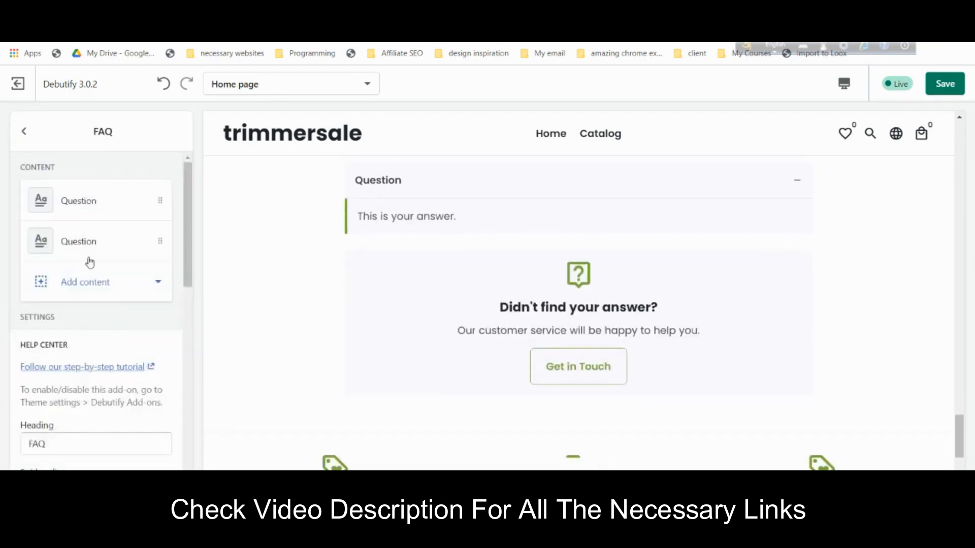
click(93, 280)
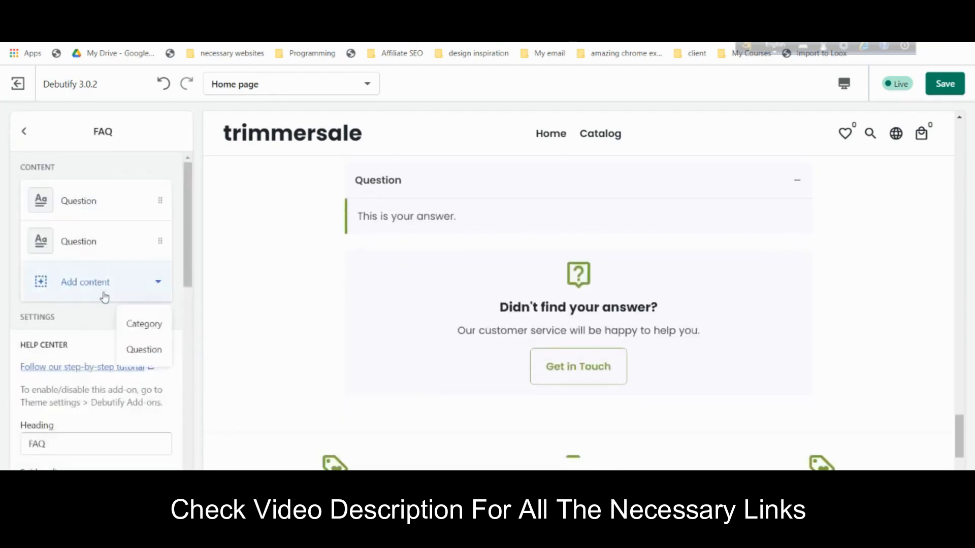
click(137, 351)
scroll(491, 313, up, 3)
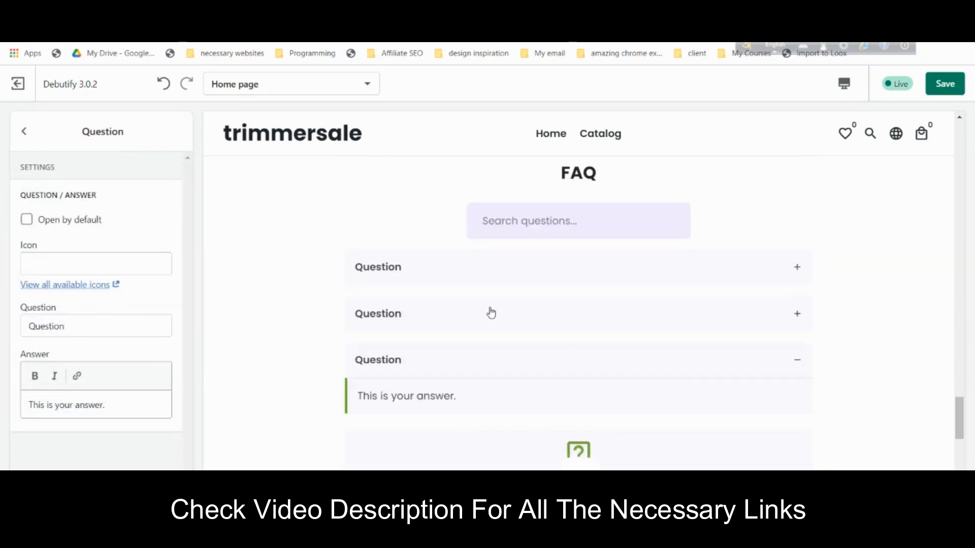
click(24, 131)
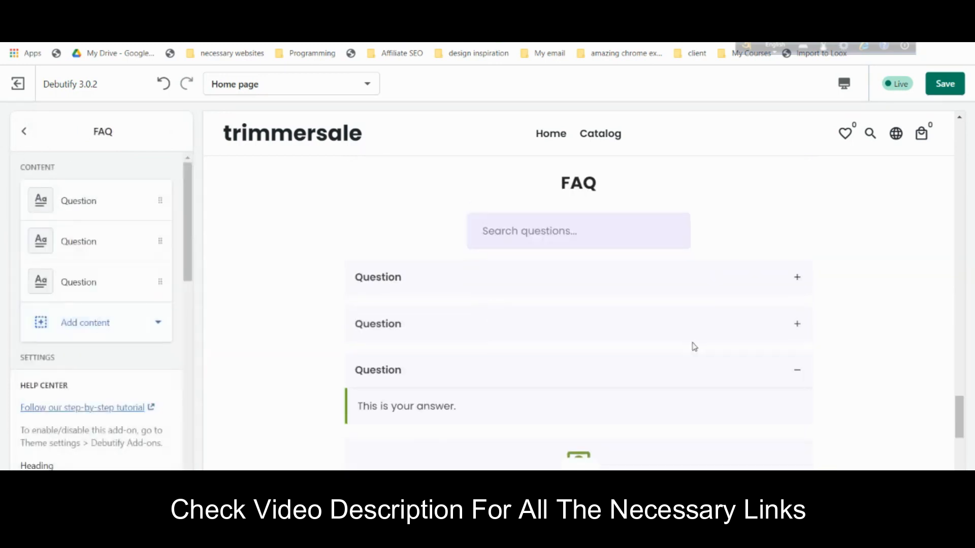
- Hide the search box in the FAQ section
scroll(694, 347, down, 3)
scroll(137, 357, down, 6)
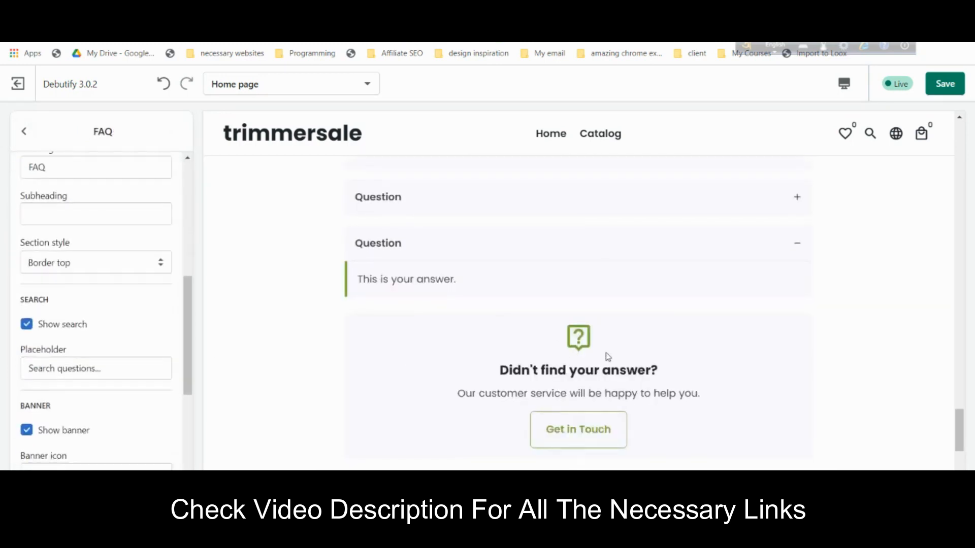
scroll(612, 351, up, 5)
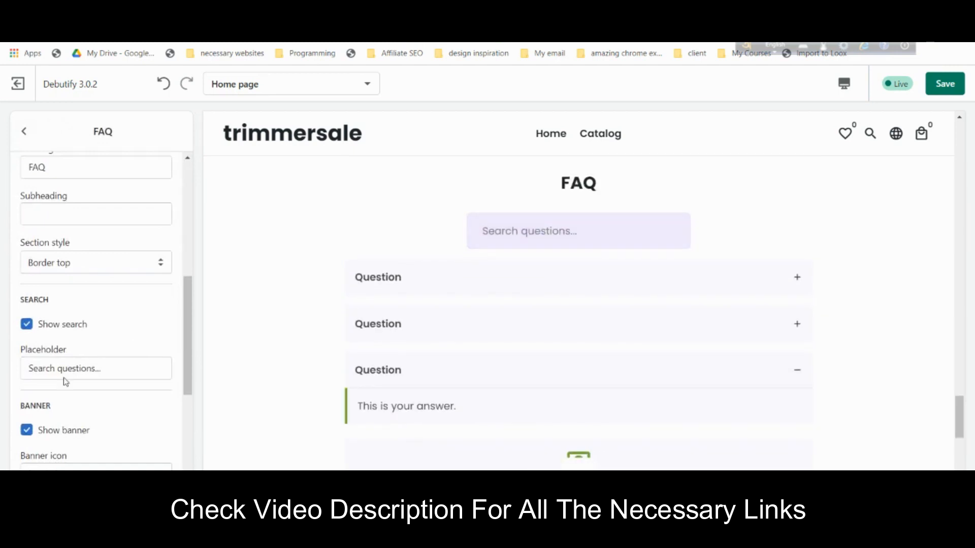
click(61, 331)
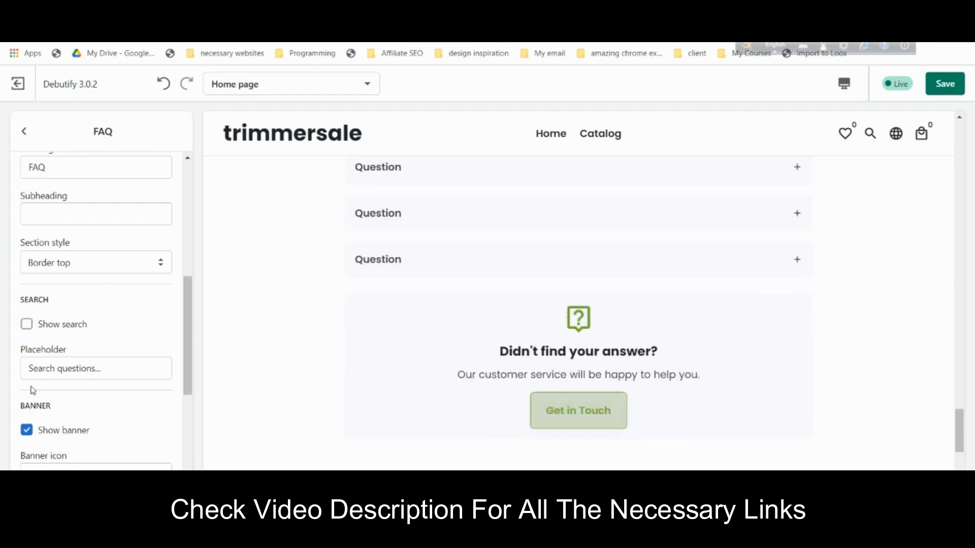
- Copy 'Will it fit my trimmer?' from the notes into the first question's text
scroll(33, 391, down, 4)
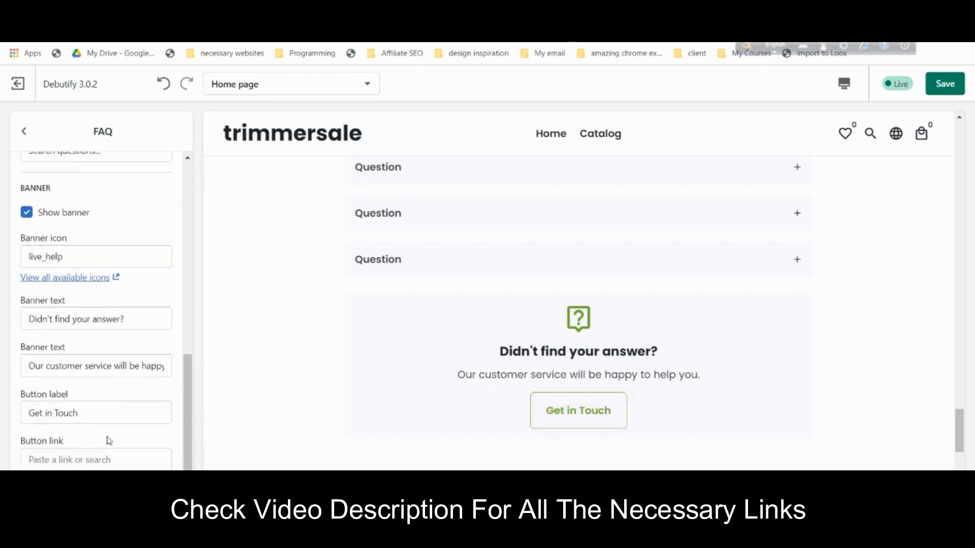
scroll(443, 329, up, 3)
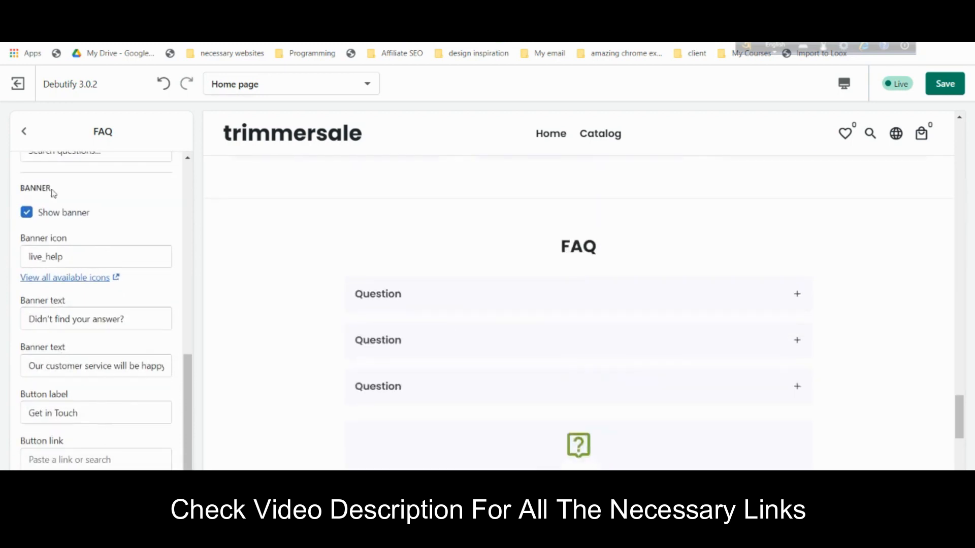
scroll(87, 212, up, 5)
click(81, 201)
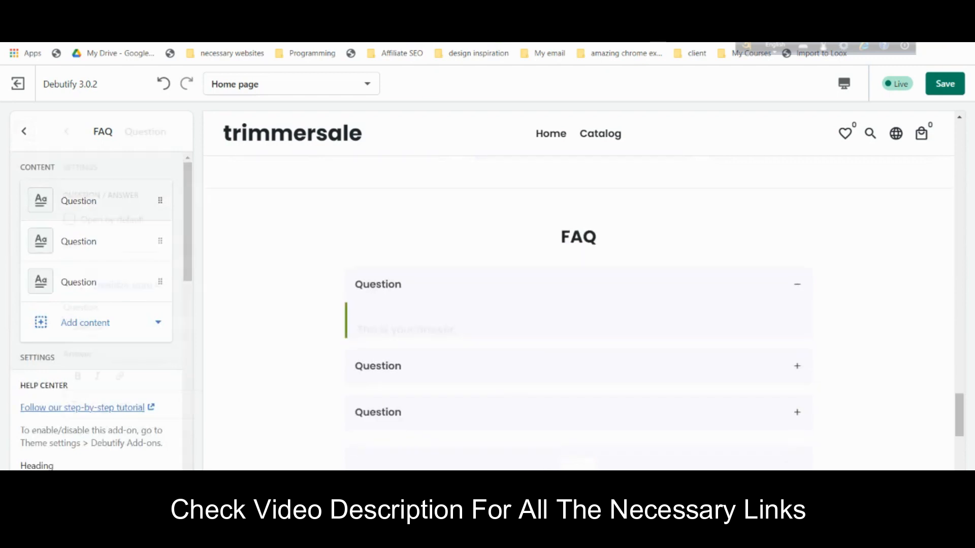
key(ctrl+Tab)
scroll(484, 312, down, 10)
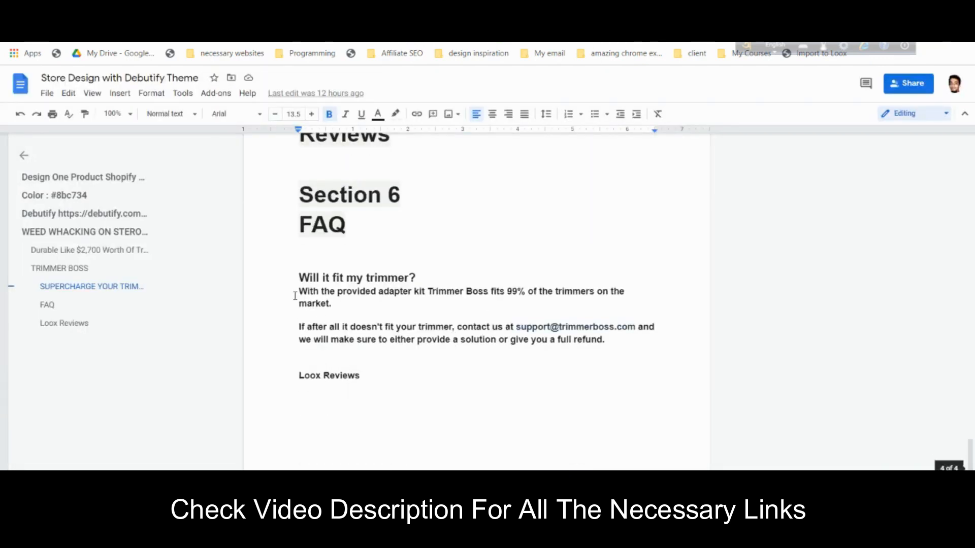
drag(297, 277, 435, 281)
right_click(391, 280)
click(438, 215)
key(ctrl+shift+Tab)
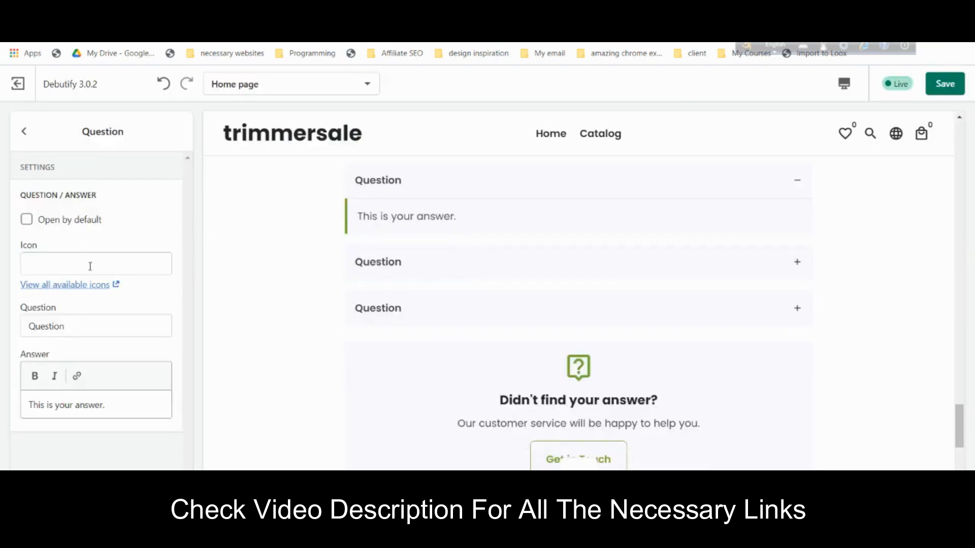
click(92, 335)
key(ctrl+a)
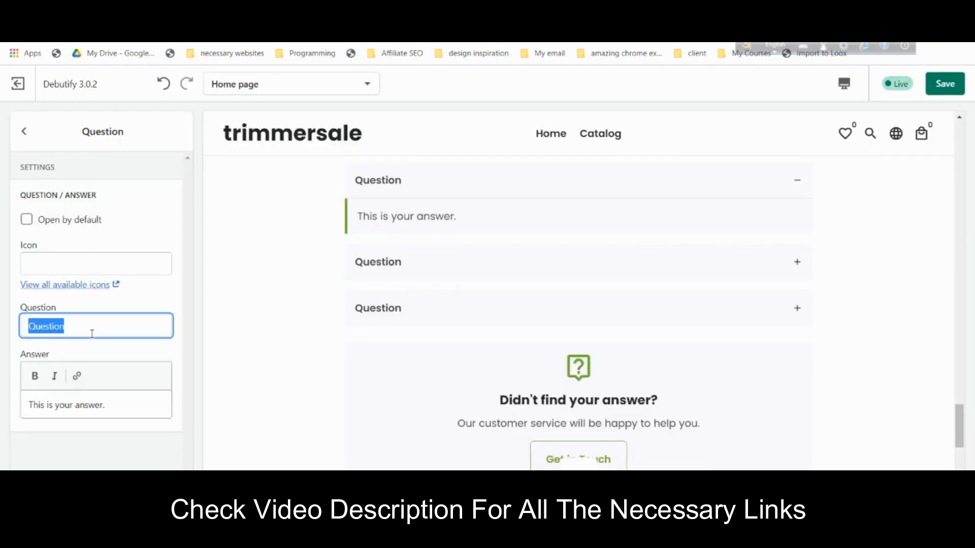
key(ctrl+v)
- Paste the two-paragraph adapter-kit answer from the notes and remove its bold
click(105, 397)
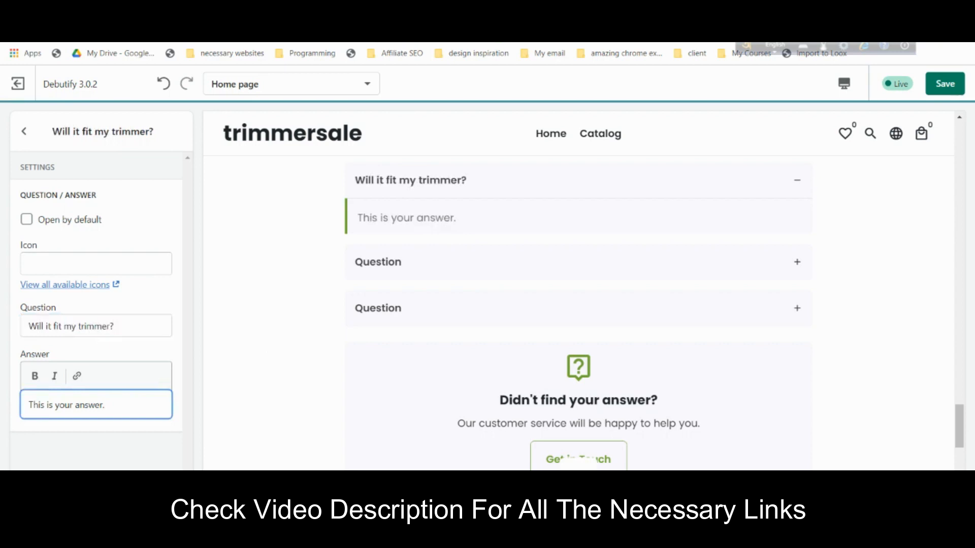
key(ctrl+Tab)
drag(607, 344, 303, 291)
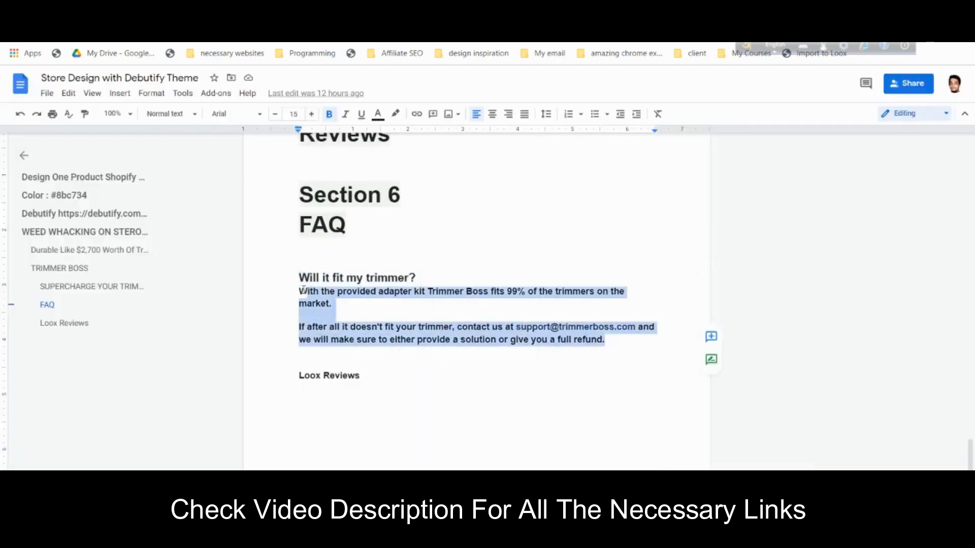
right_click(306, 290)
click(325, 231)
key(ctrl+Tab)
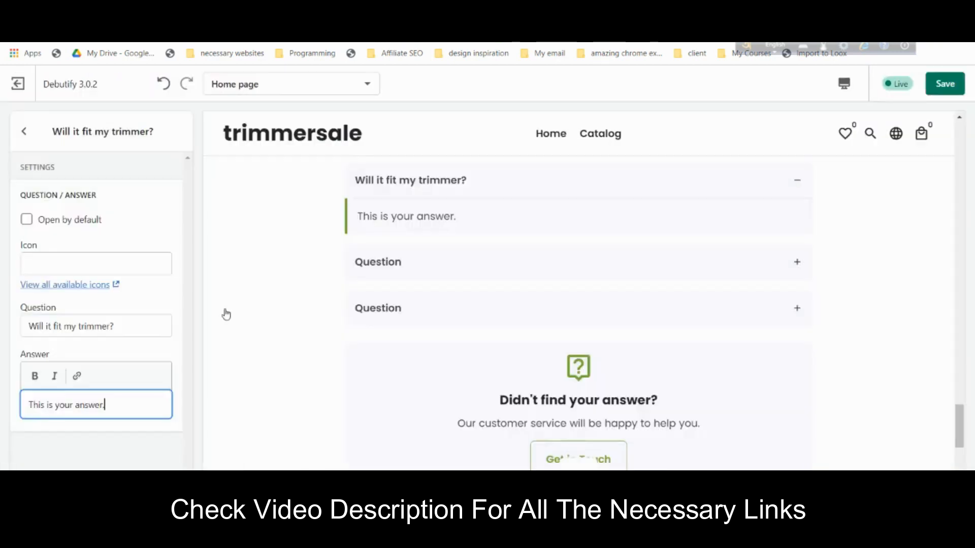
key(ctrl+a)
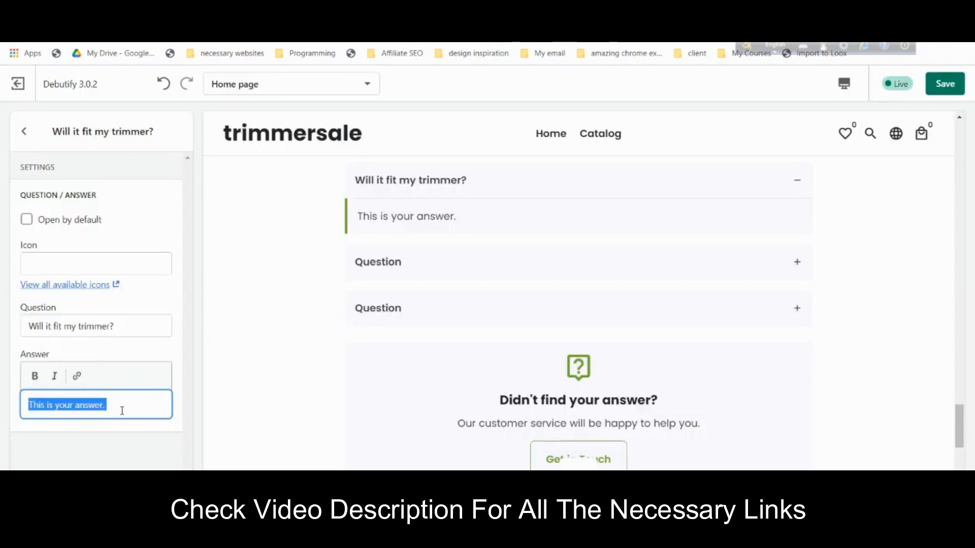
key(ctrl+v)
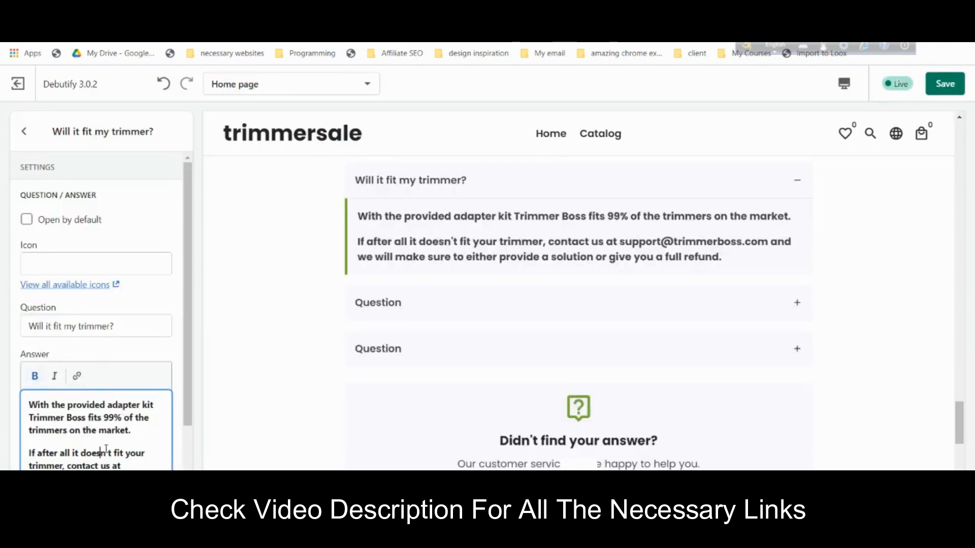
key(ctrl+a)
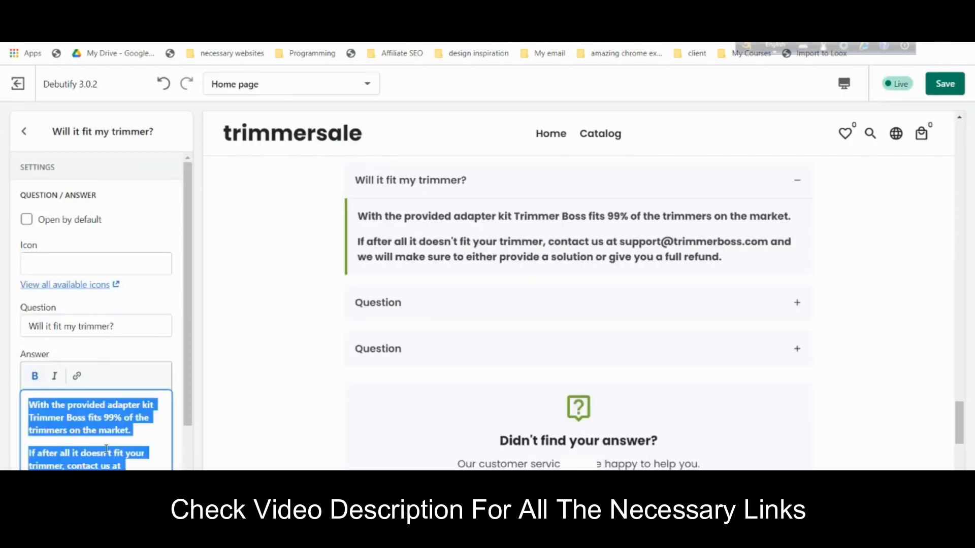
click(33, 377)
scroll(591, 283, up, 3)
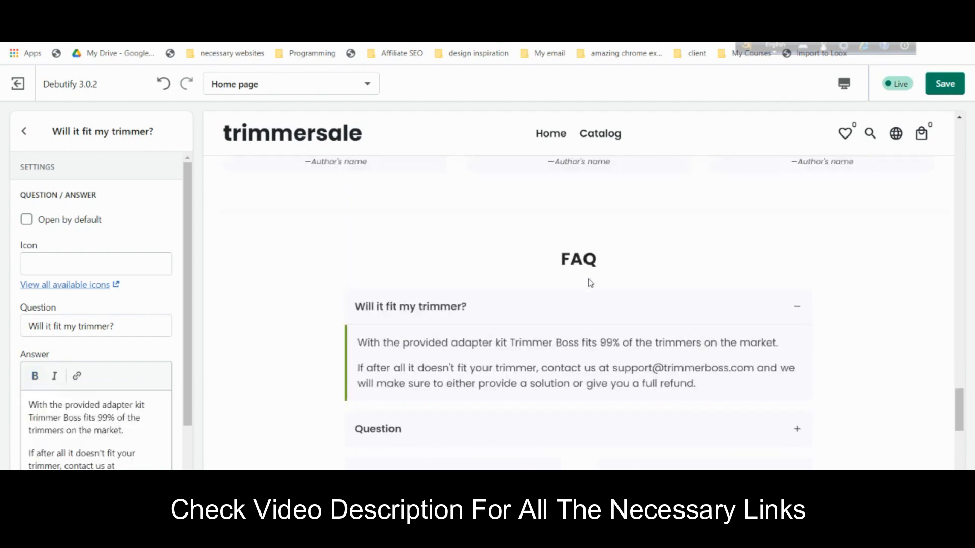
click(24, 131)
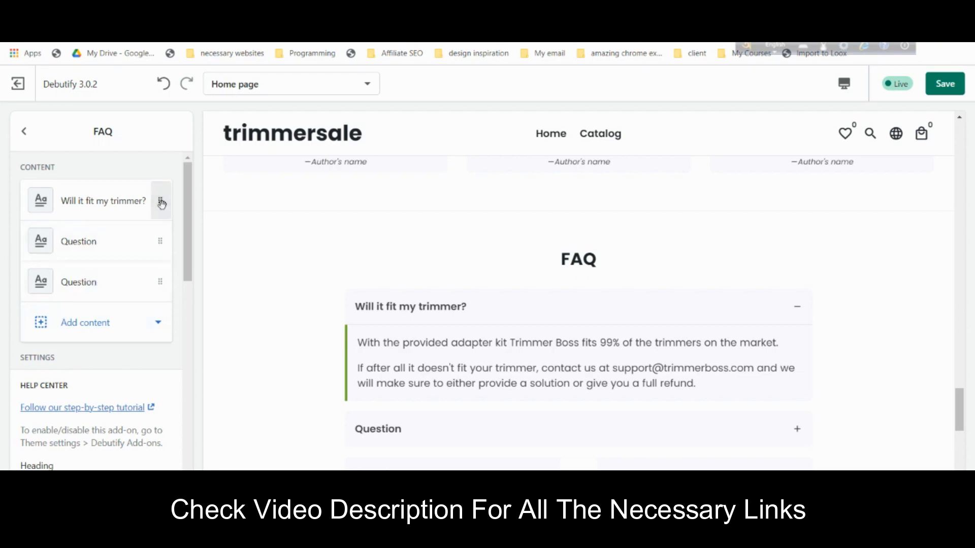
- Add a fourth Question block to the FAQ
scroll(654, 364, down, 3)
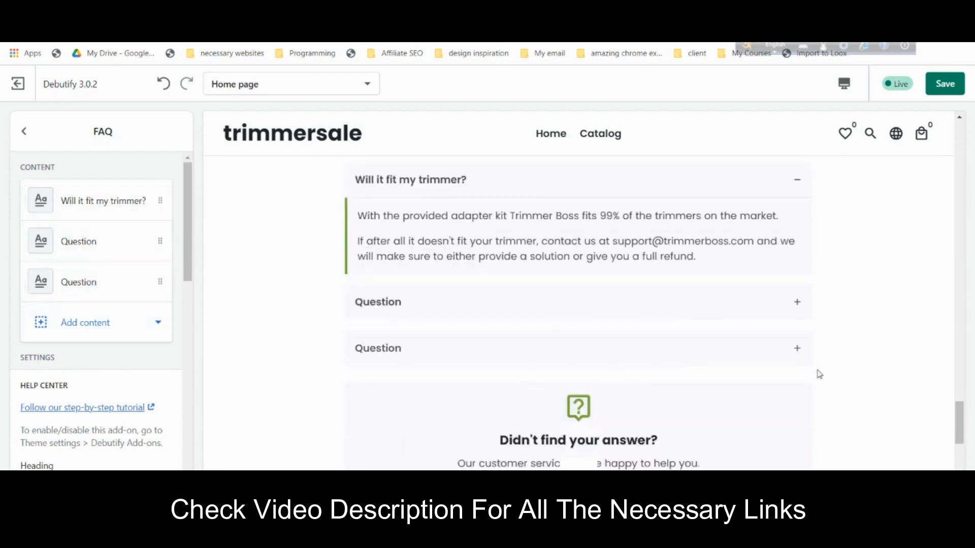
click(88, 332)
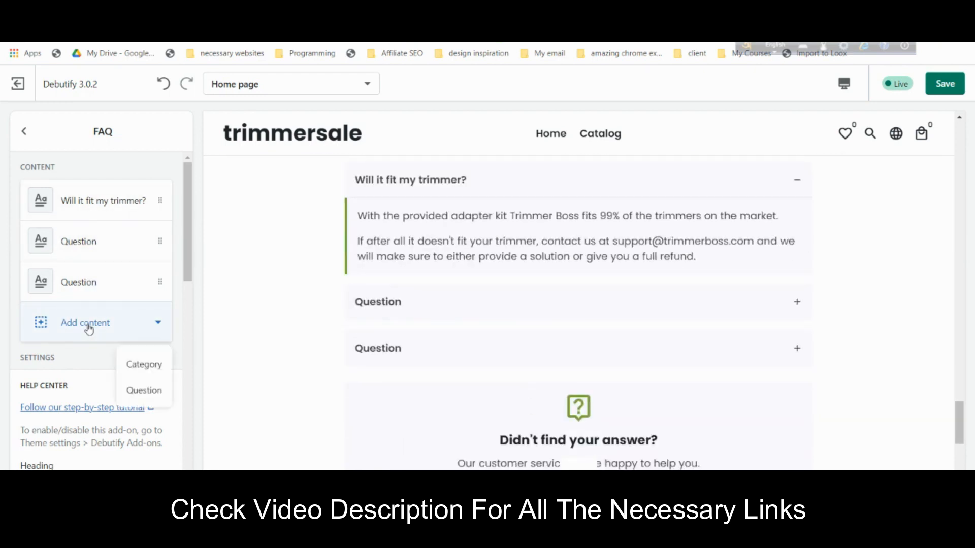
click(145, 390)
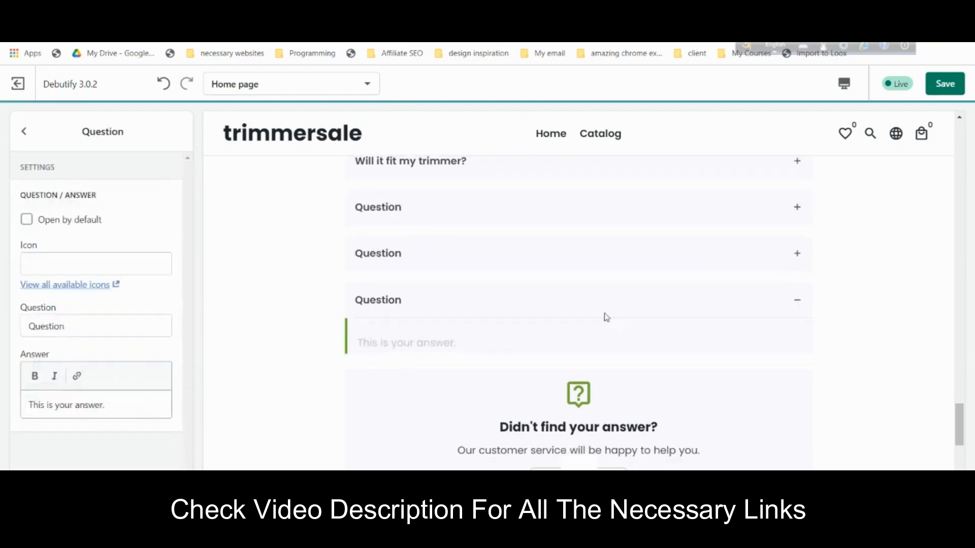
scroll(369, 290, up, 5)
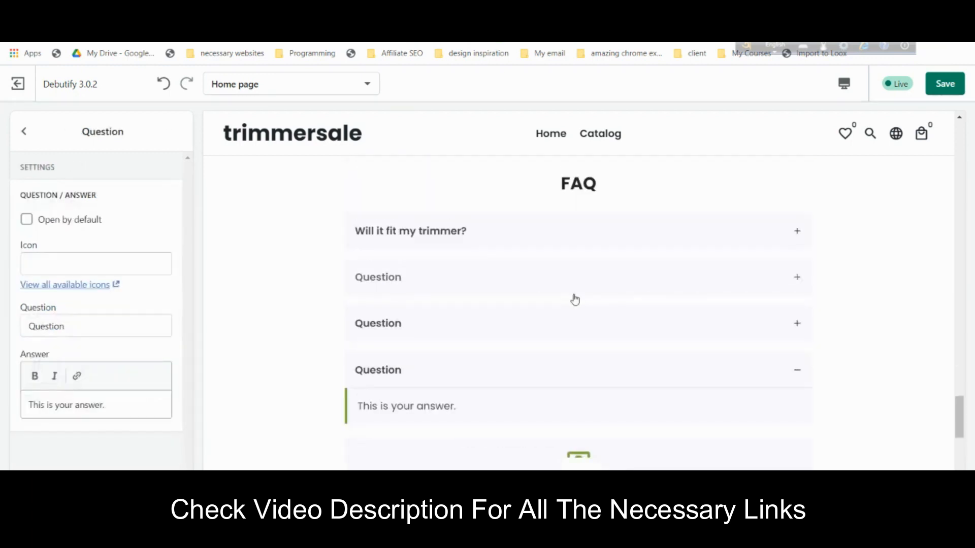
click(23, 131)
- Set 'Will it fit my trimmer?' to open by default
click(70, 203)
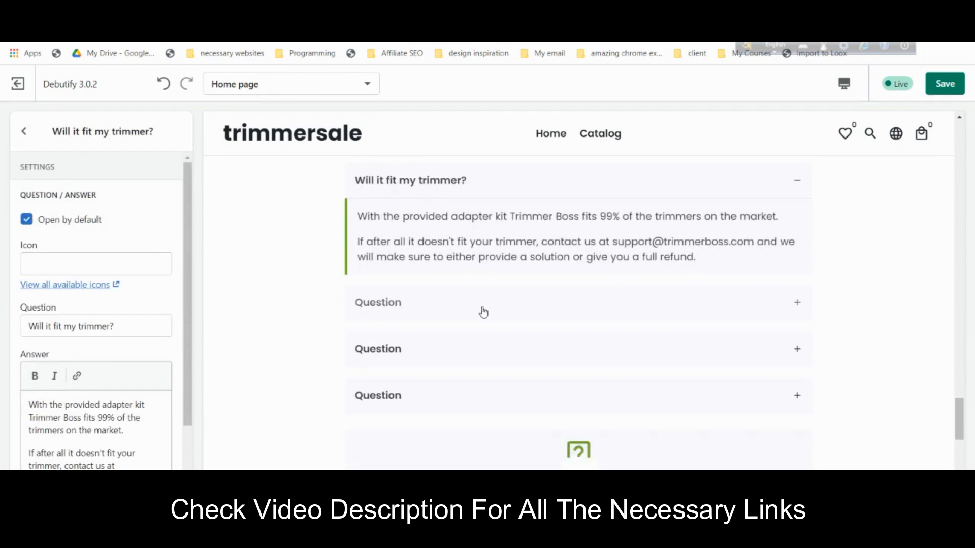
click(24, 132)
scroll(433, 285, down, 7)
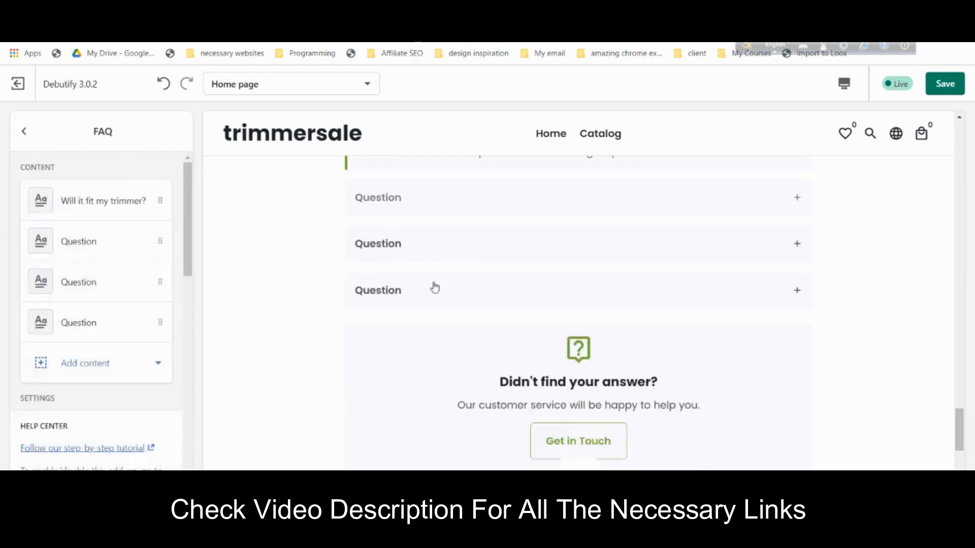
scroll(343, 286, up, 1)
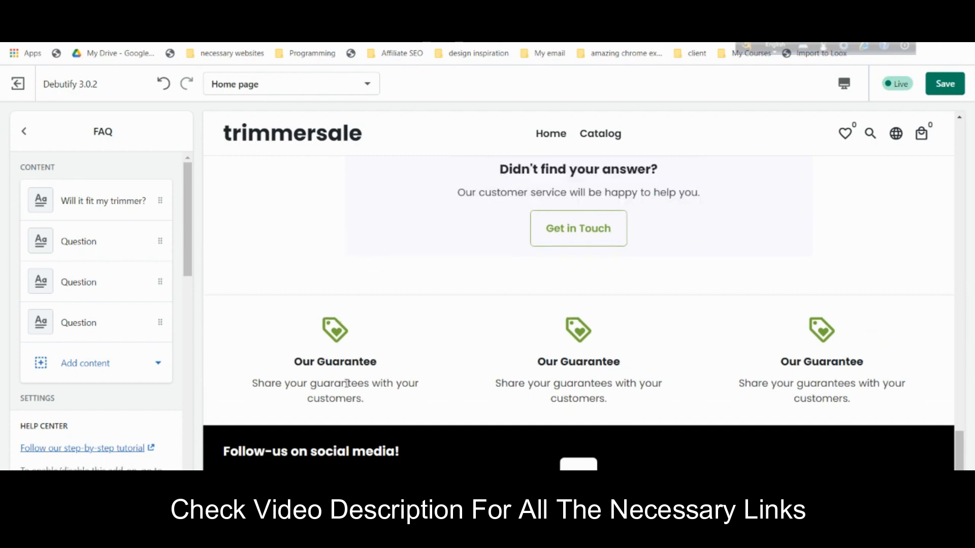
click(24, 135)
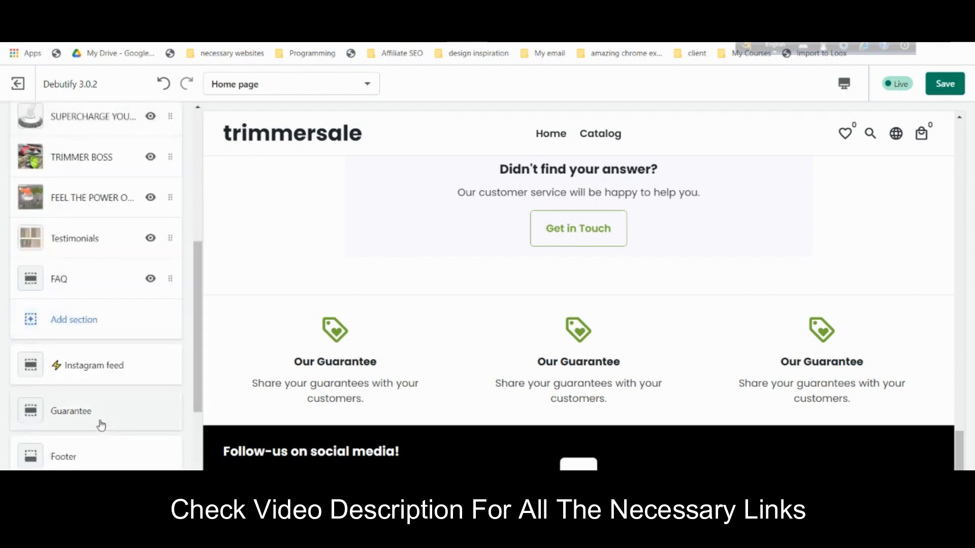
- Set the first guarantee card's icon name to lock
click(101, 413)
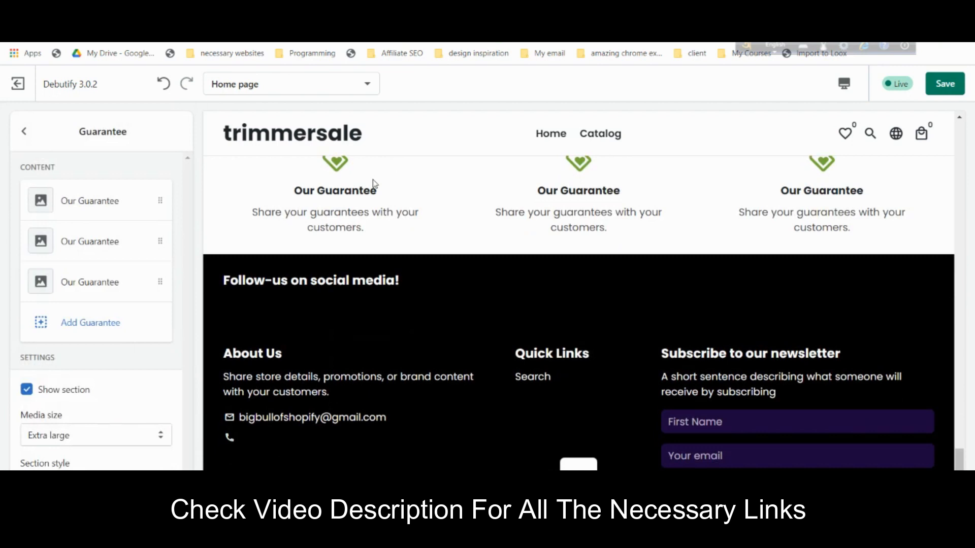
scroll(391, 219, up, 1)
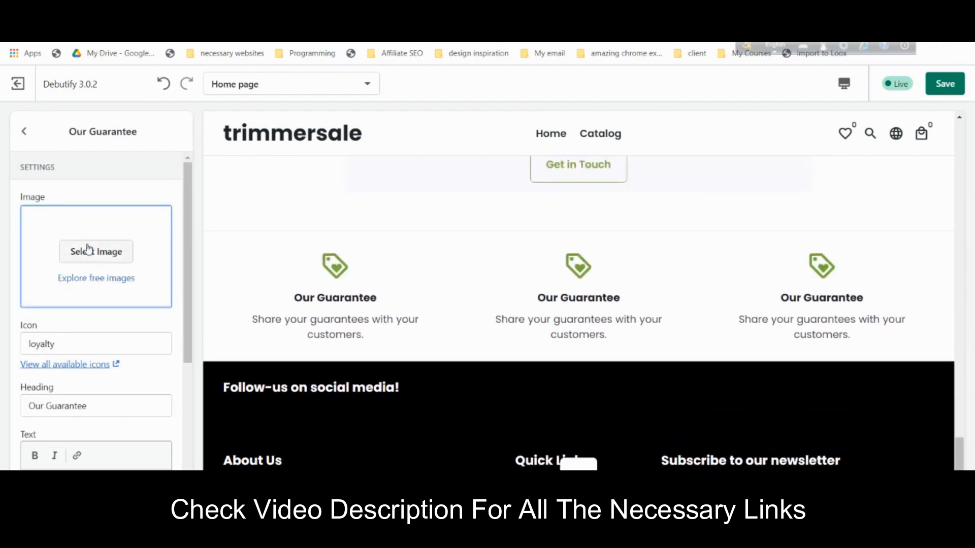
click(92, 341)
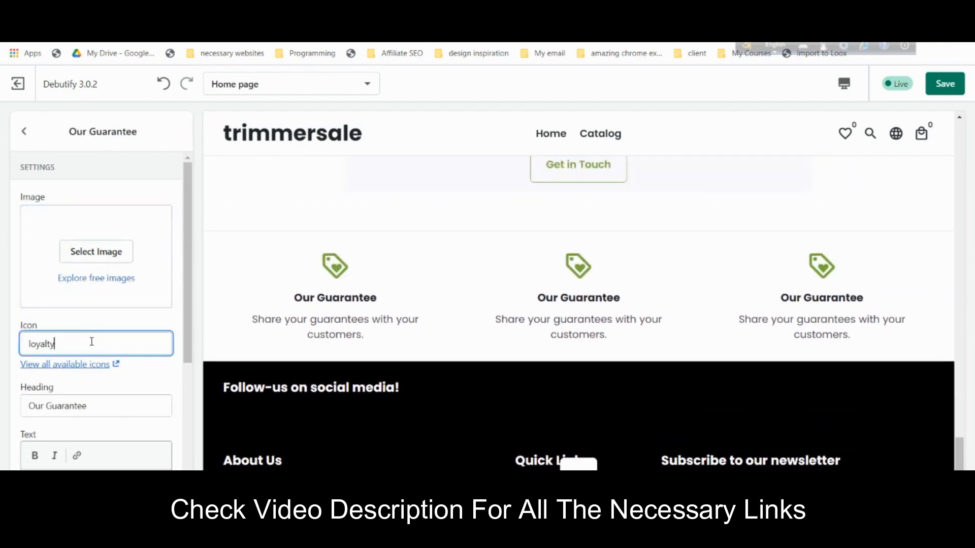
key(ctrl+a)
text(t)
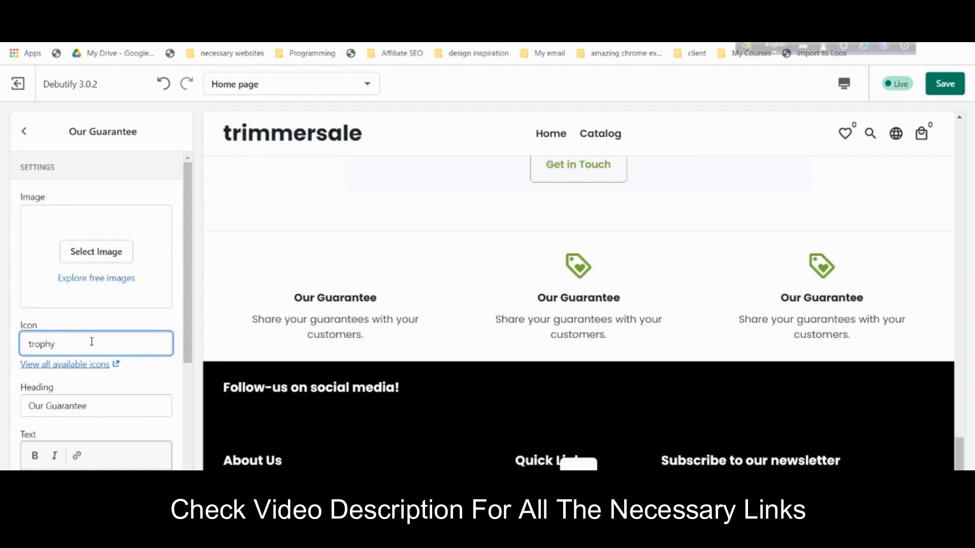
click(96, 251)
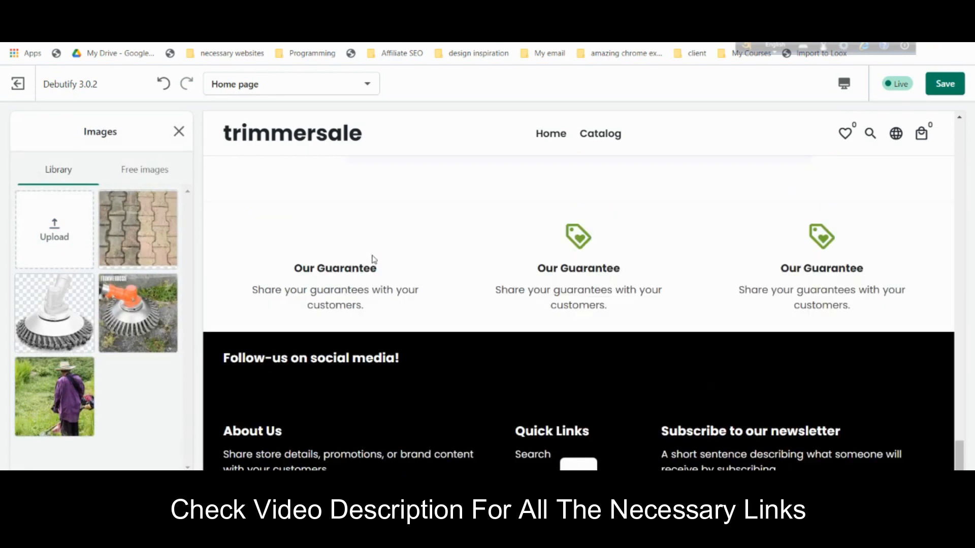
click(179, 131)
click(93, 343)
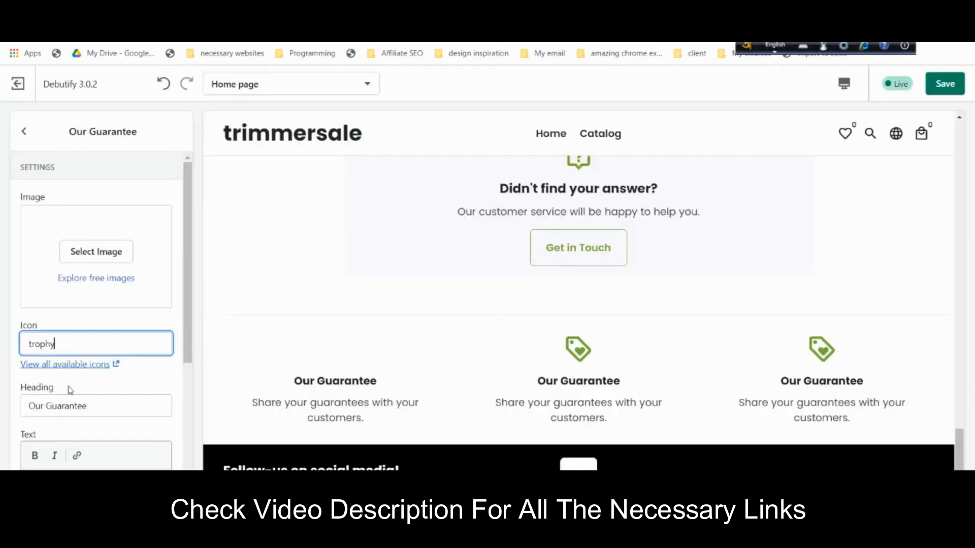
key(ctrl+a)
text(lock)
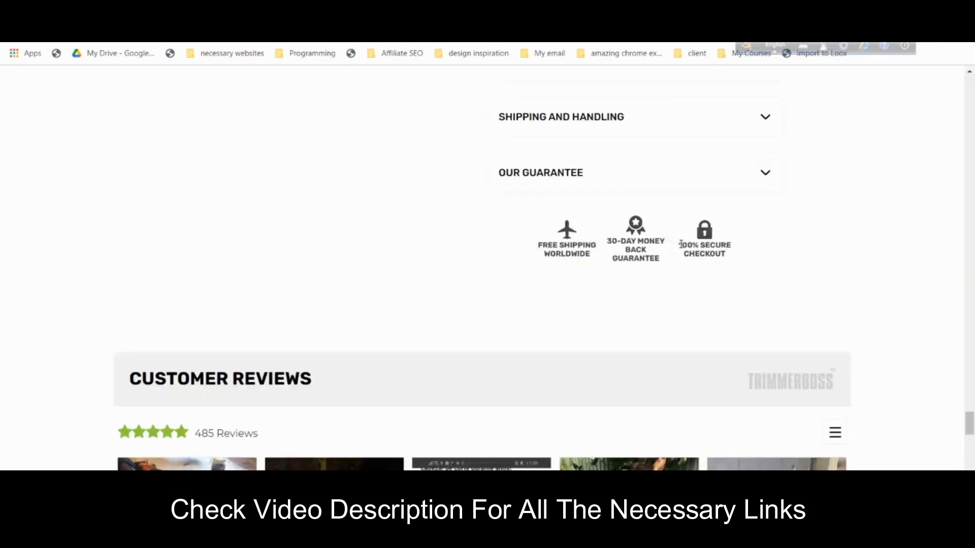
- Replace the first card's heading 'Our Guarantee' with 100% SECURE CHECKOUT
drag(680, 244, 732, 254)
key(ctrl+c)
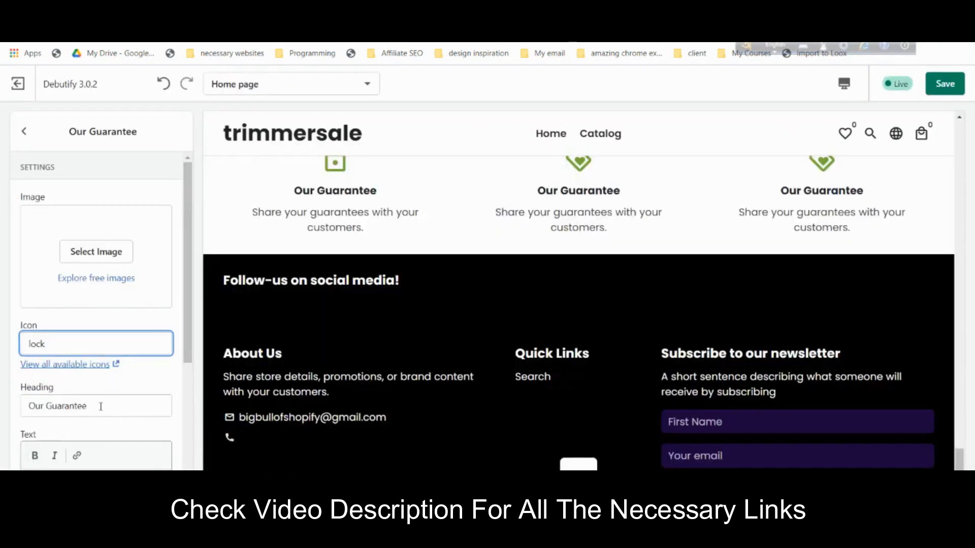
click(100, 406)
key(ctrl+a)
key(ctrl+v)
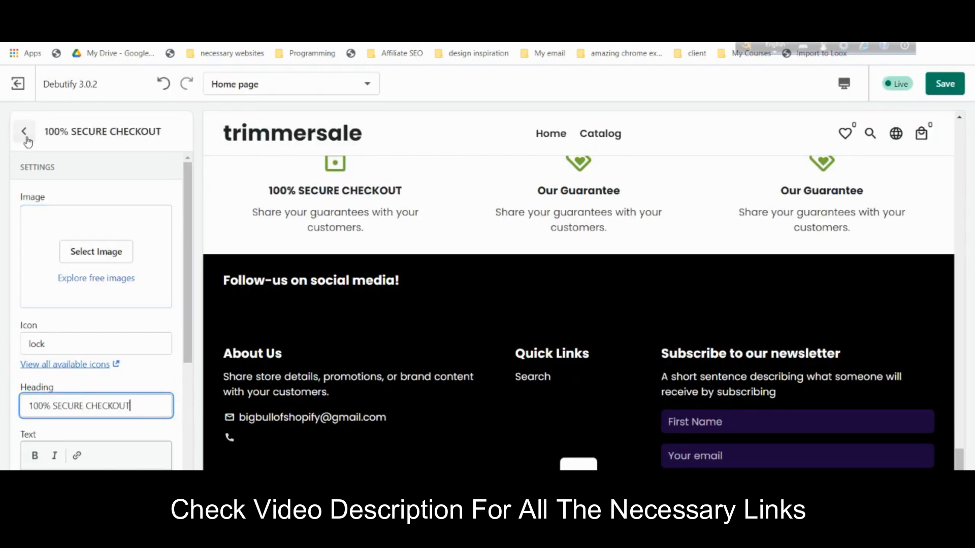
scroll(124, 433, down, 4)
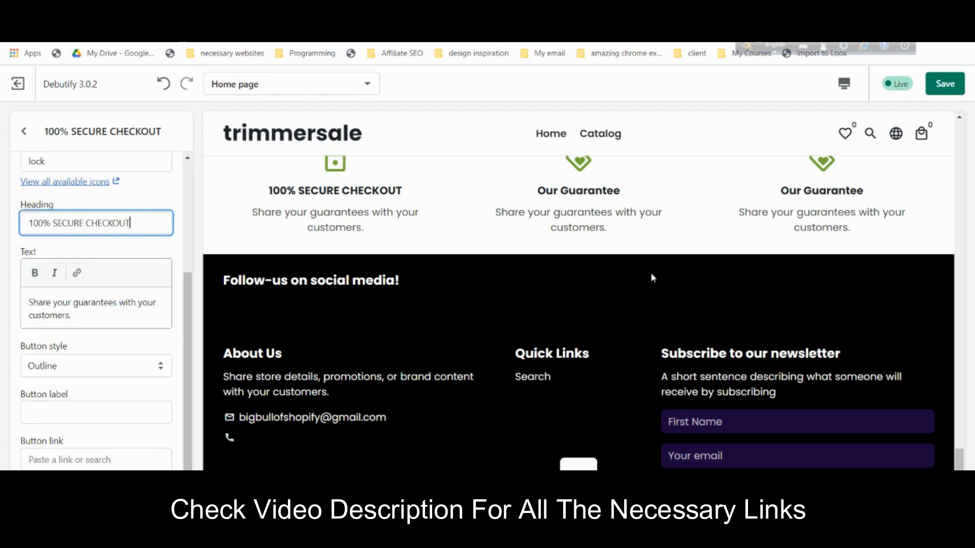
scroll(653, 278, up, 3)
click(25, 132)
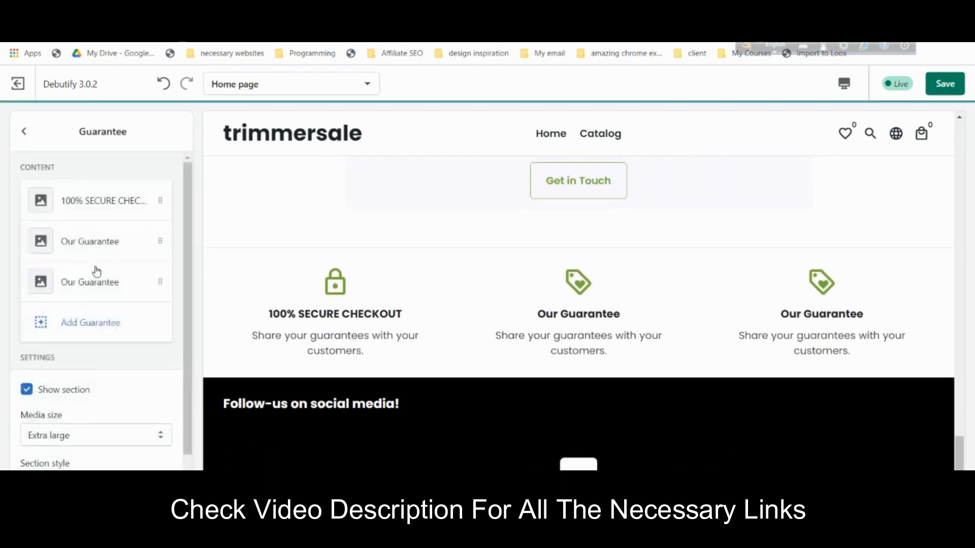
- Set the second guarantee block's icon name to money
click(83, 241)
click(104, 348)
key(BackSpace)
key(BackSpace)
key(BackSpace)
text(plane)
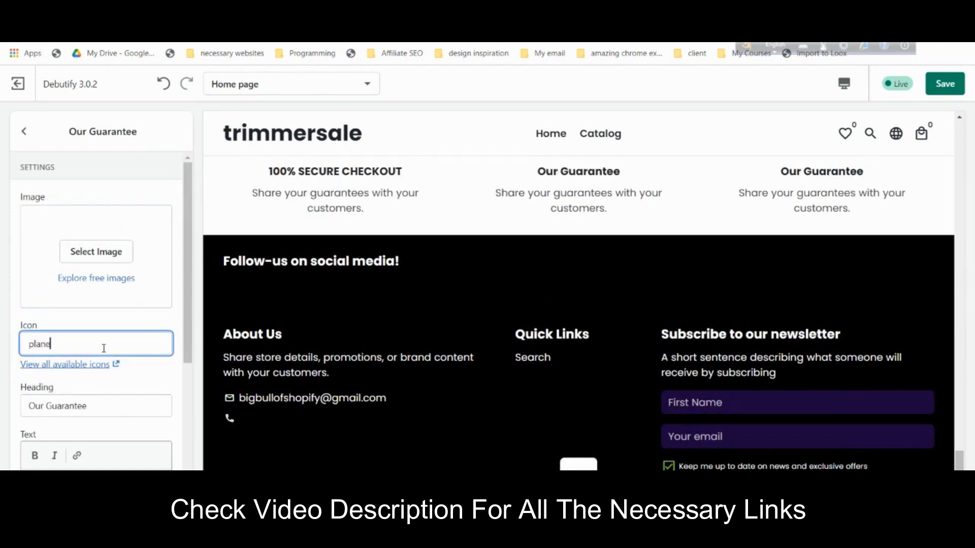
click(125, 331)
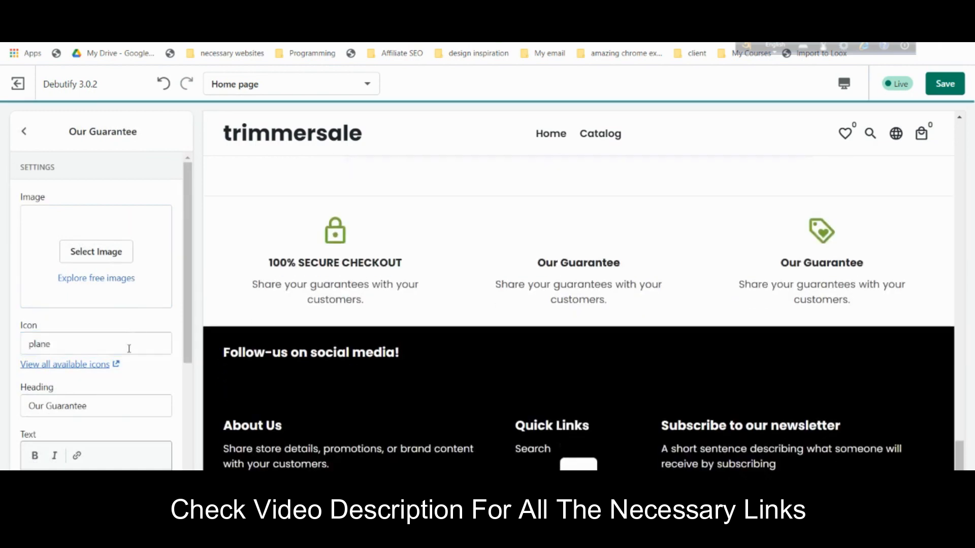
click(114, 344)
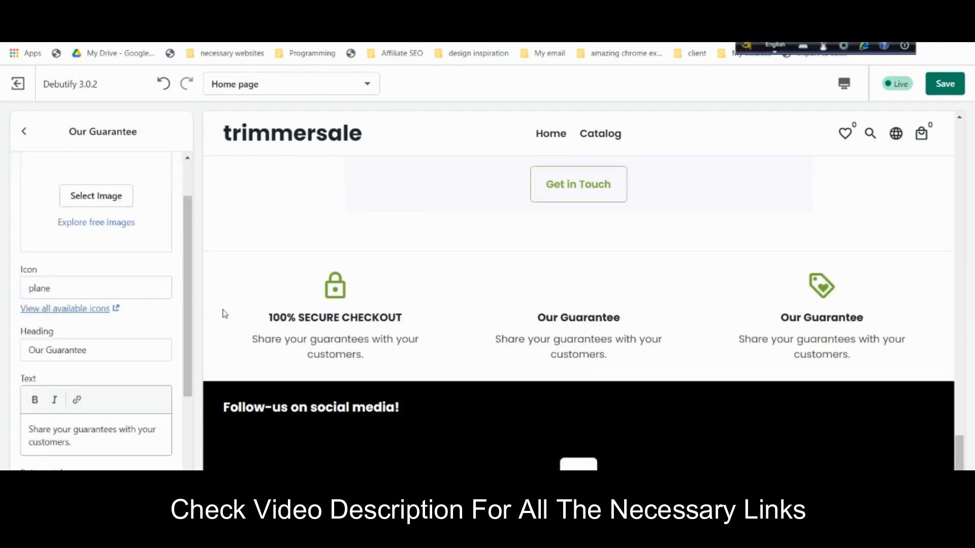
click(108, 293)
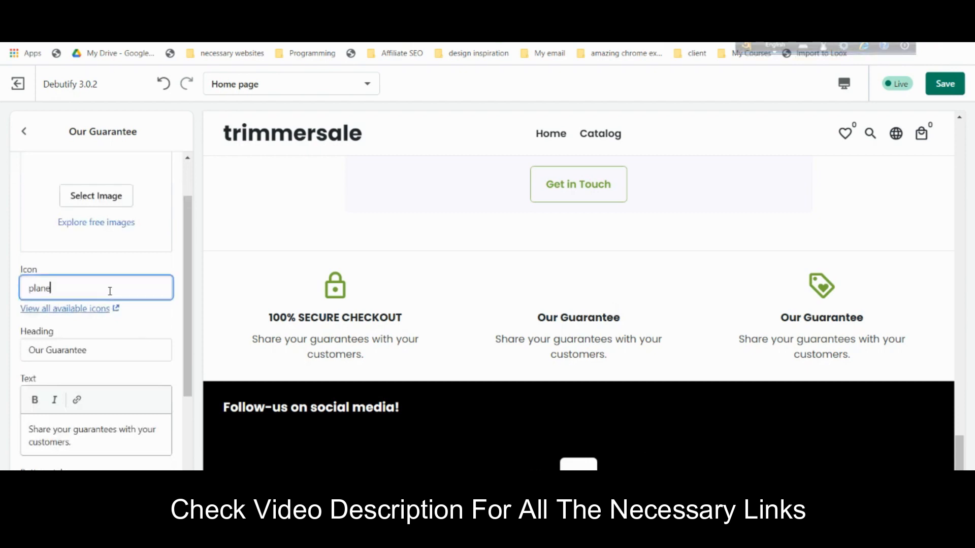
key(ctrl+a)
text(money)
click(155, 267)
scroll(711, 308, down, 3)
scroll(711, 308, up, 5)
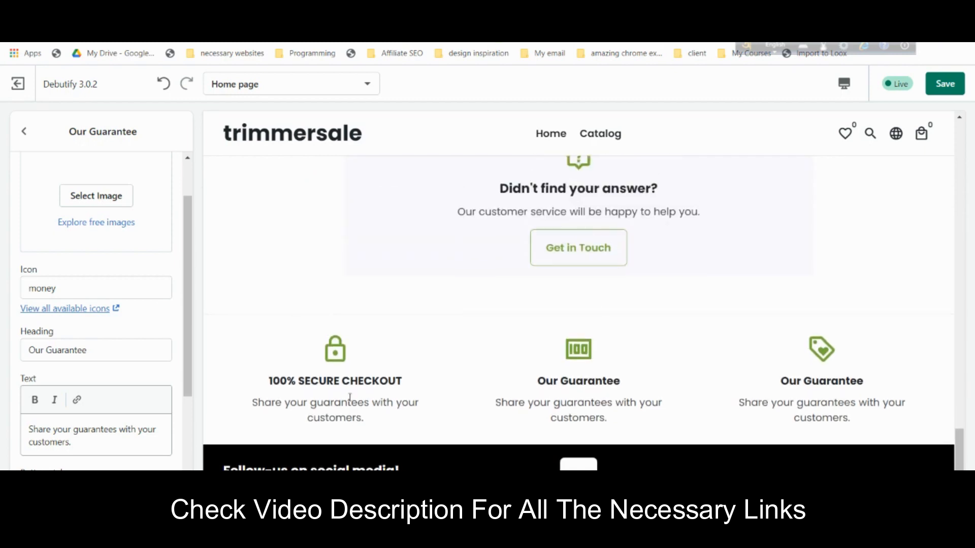
click(24, 134)
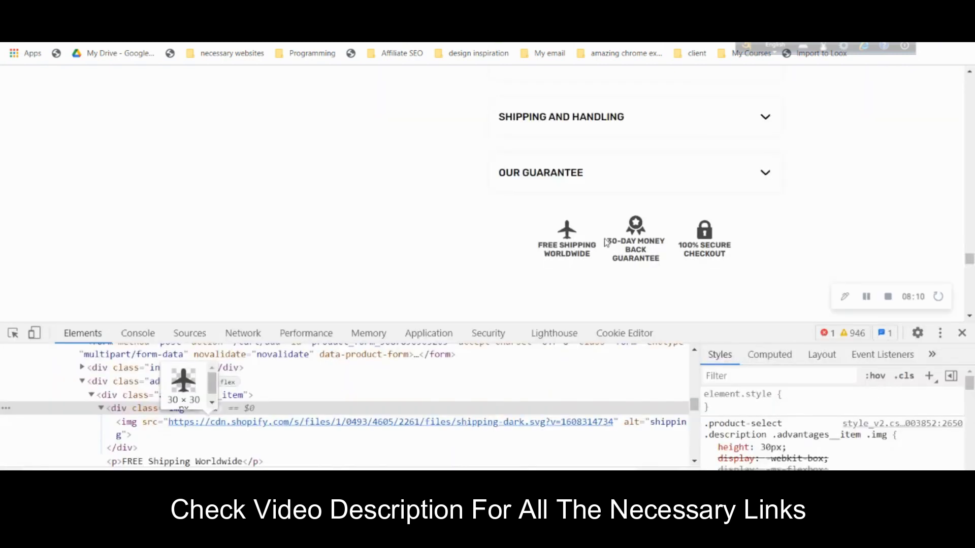
- Replace the second block's heading with 30-DAY MONEY BACK GUARANTEE
mouse_move(608, 241)
mouse_down()
mouse_move(655, 257)
mouse_move(612, 241)
mouse_up()
click(650, 255)
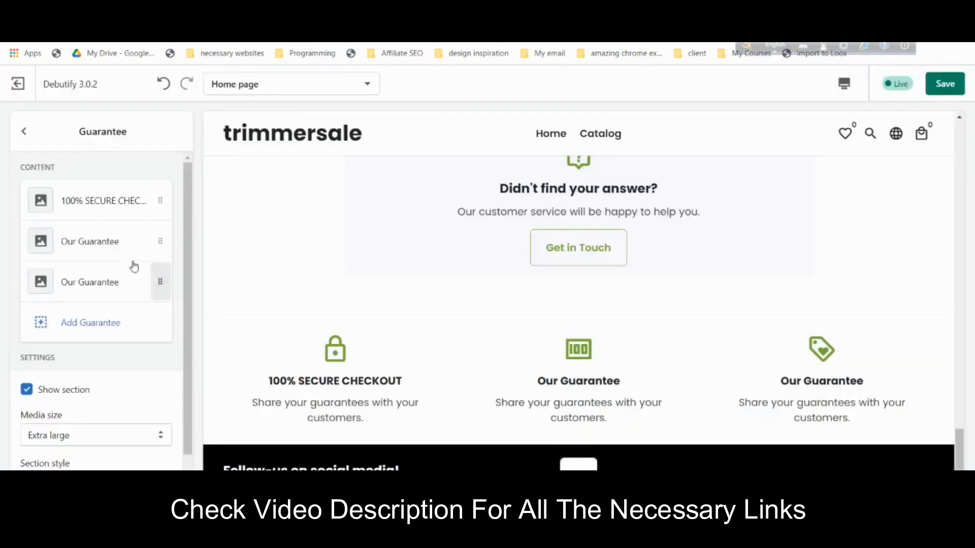
click(127, 240)
scroll(106, 355, down, 3)
click(120, 281)
key(ctrl+a)
text(30-DAY MONEY BACK GUARANTEE)
click(143, 256)
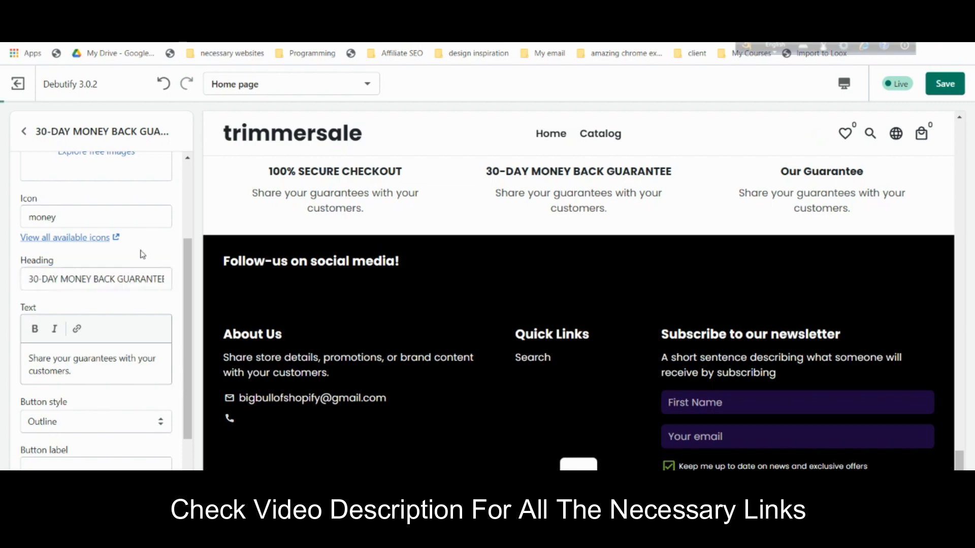
scroll(88, 217, up, 3)
scroll(101, 285, down, 1)
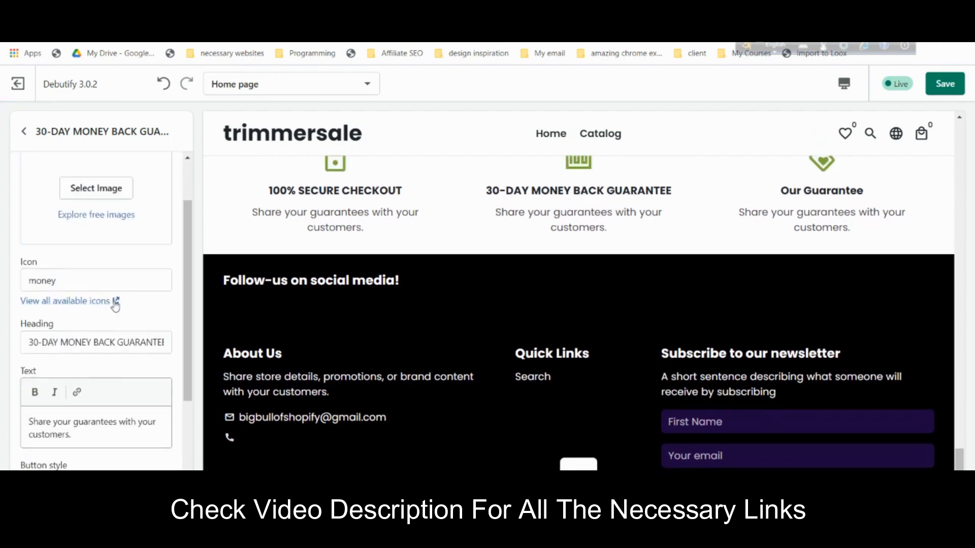
- Browse all Material icons and open the Sentiment Satisfied icon's details
click(103, 303)
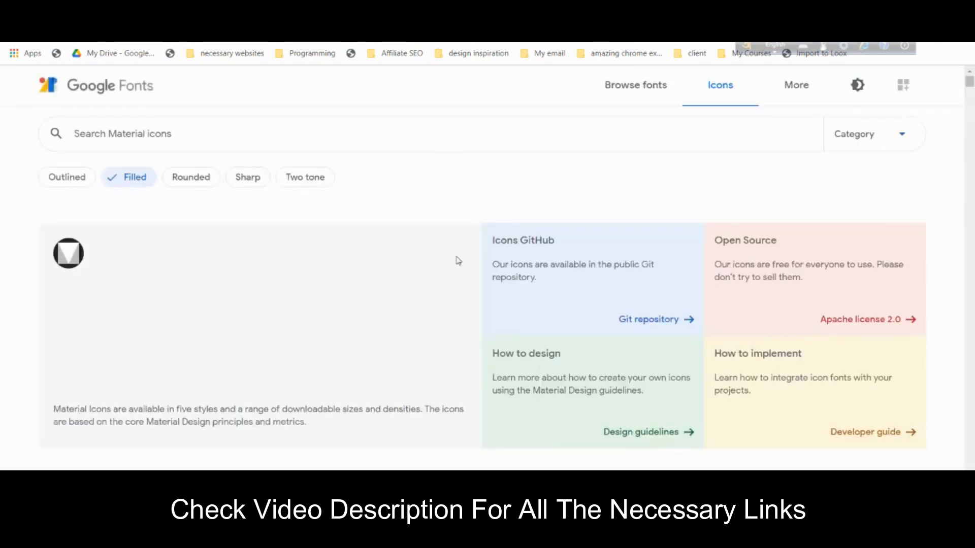
scroll(605, 318, down, 6)
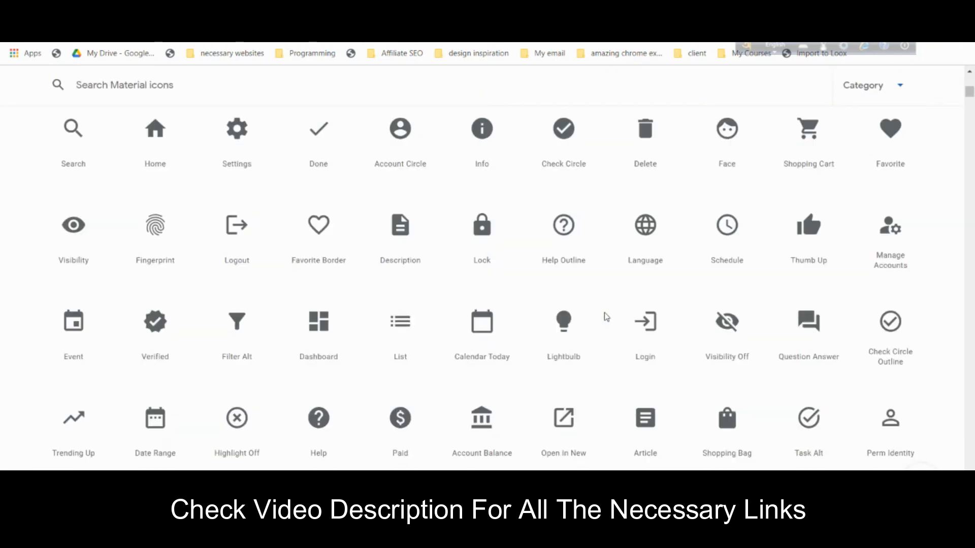
scroll(640, 212, up, 2)
scroll(798, 222, up, 2)
scroll(657, 270, down, 2)
scroll(744, 333, down, 3)
scroll(482, 229, down, 5)
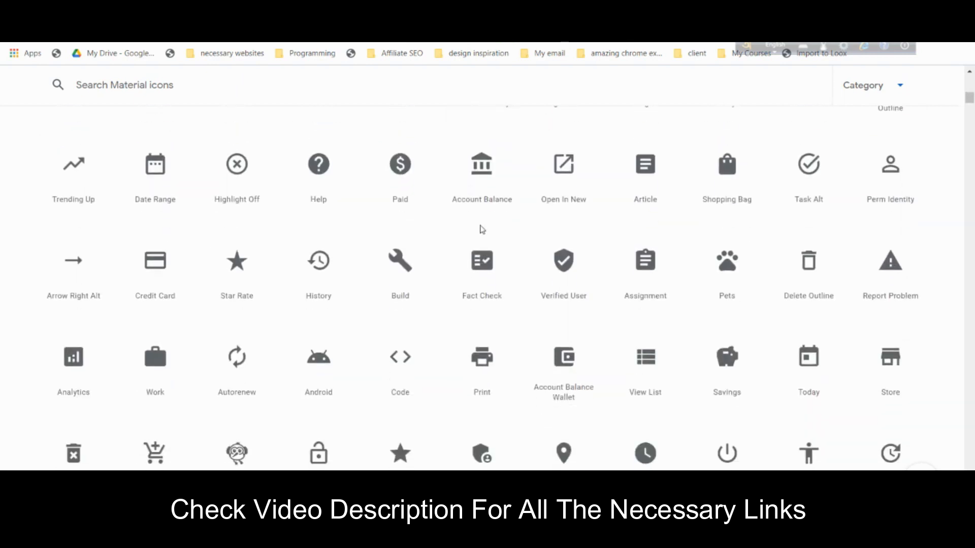
scroll(483, 229, down, 5)
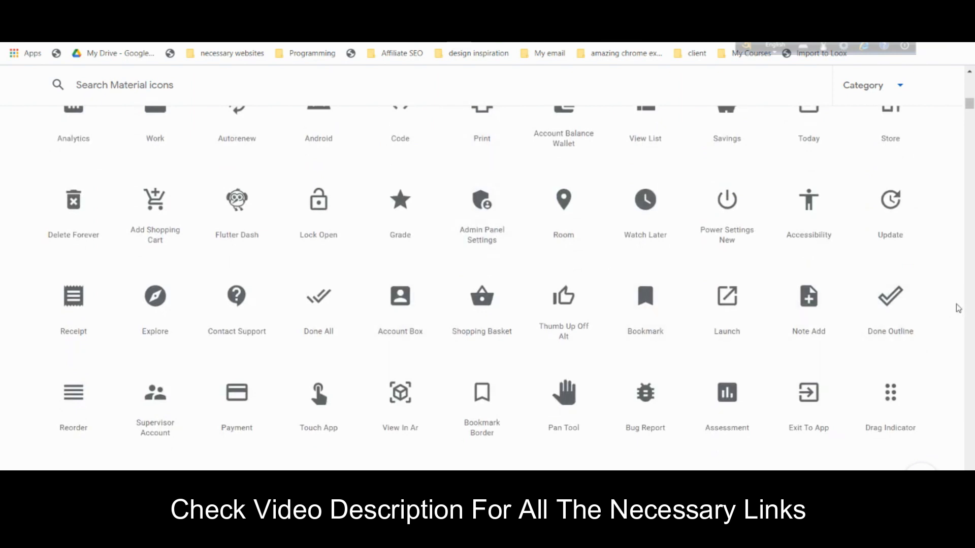
scroll(958, 308, down, 10)
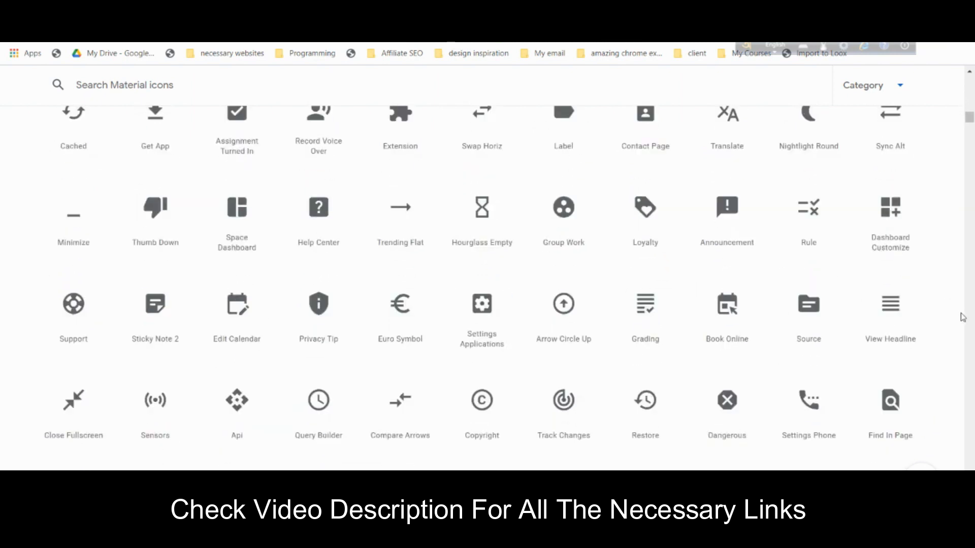
scroll(963, 316, down, 10)
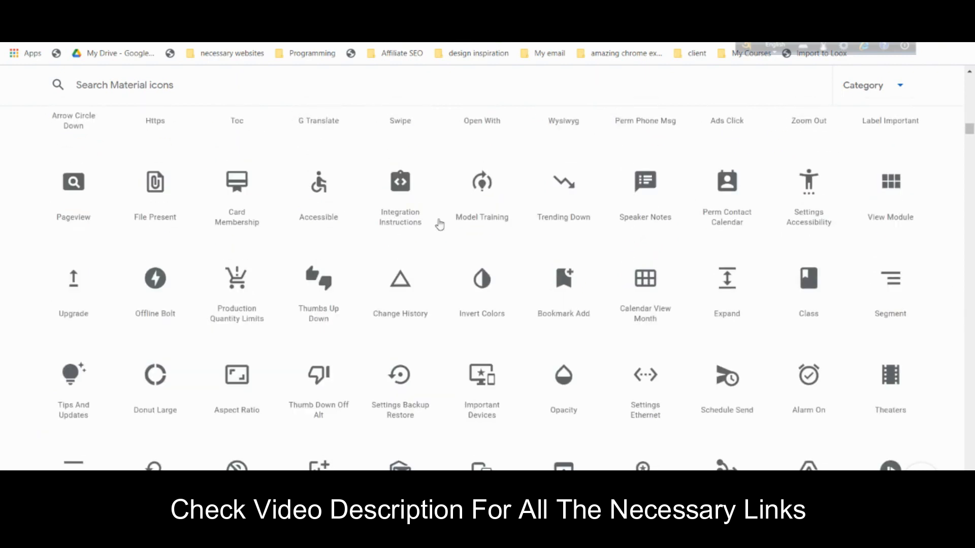
scroll(518, 235, down, 5)
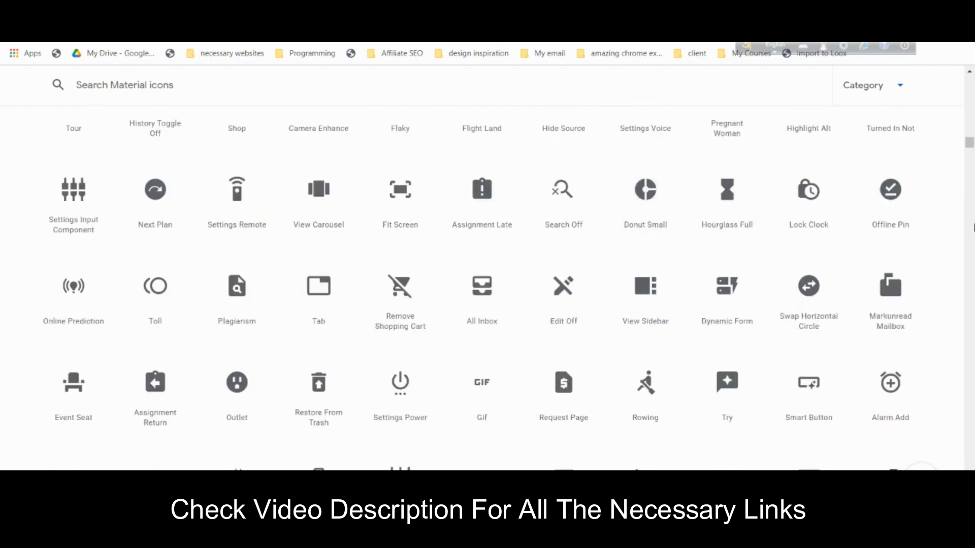
scroll(487, 287, down, 15)
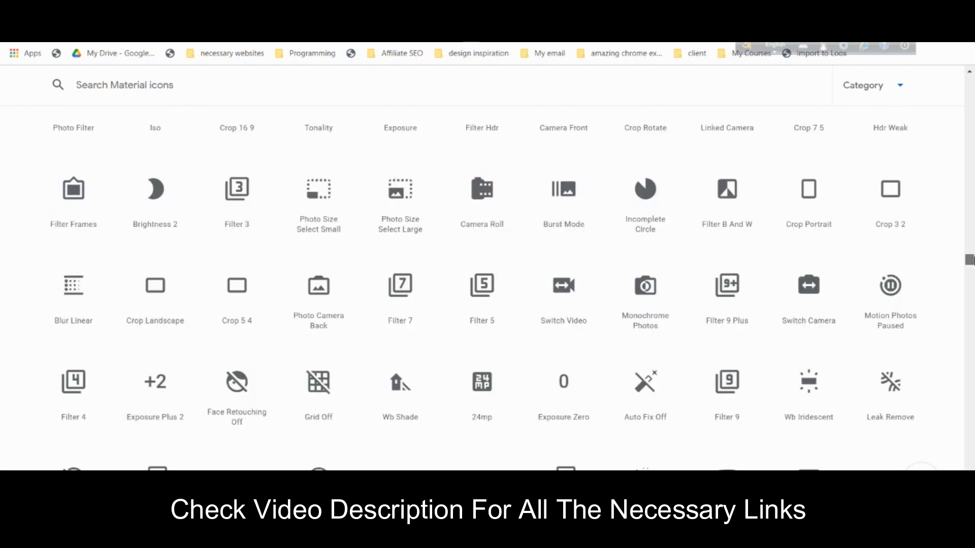
scroll(565, 239, up, 2)
scroll(616, 279, up, 5)
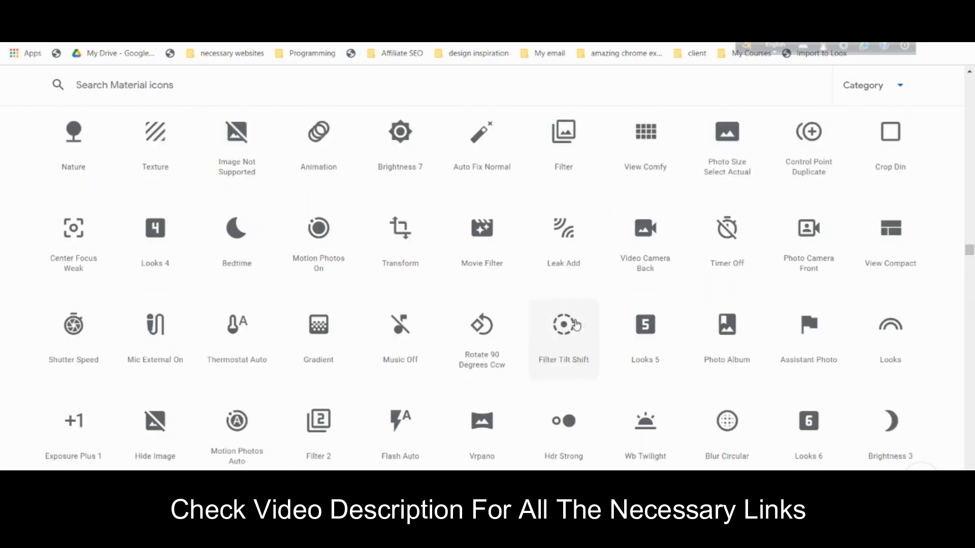
scroll(485, 281, up, 10)
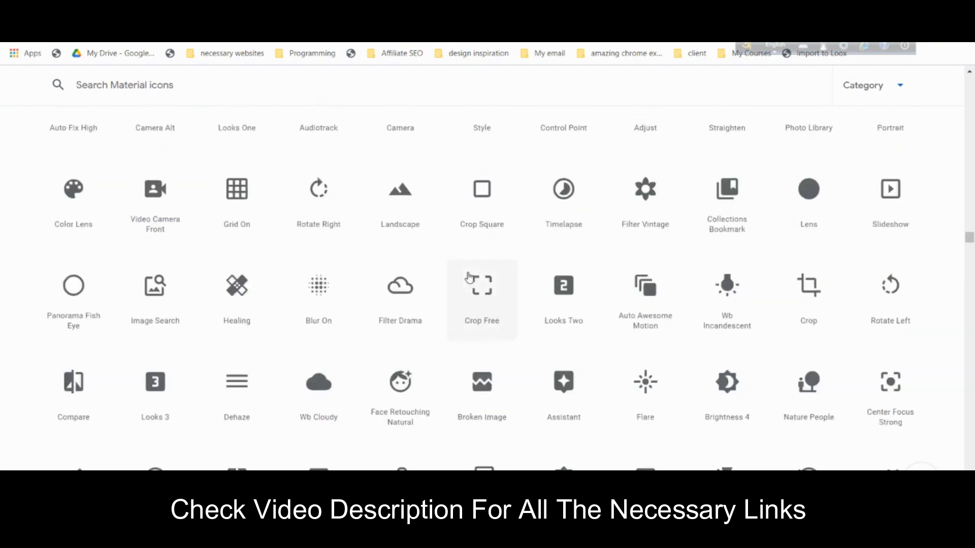
scroll(469, 278, up, 12)
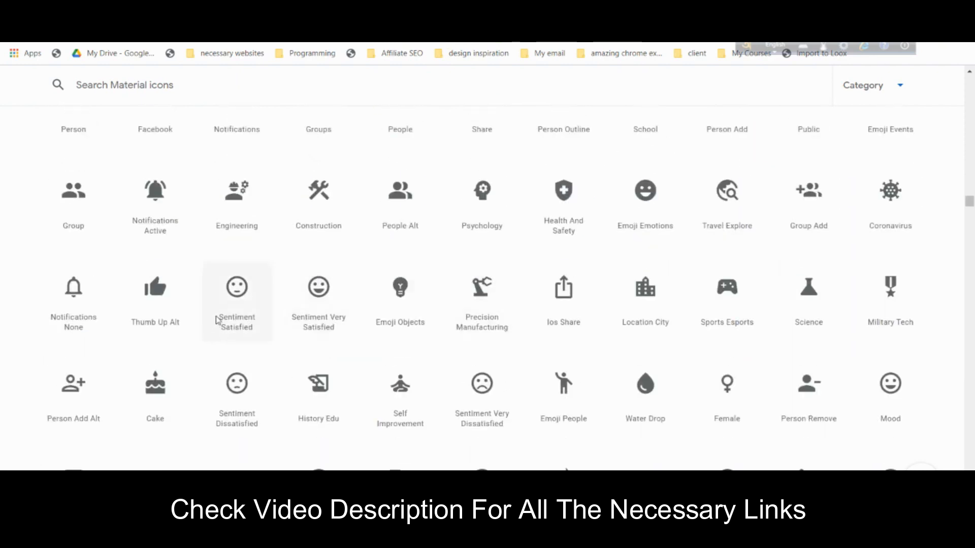
click(257, 331)
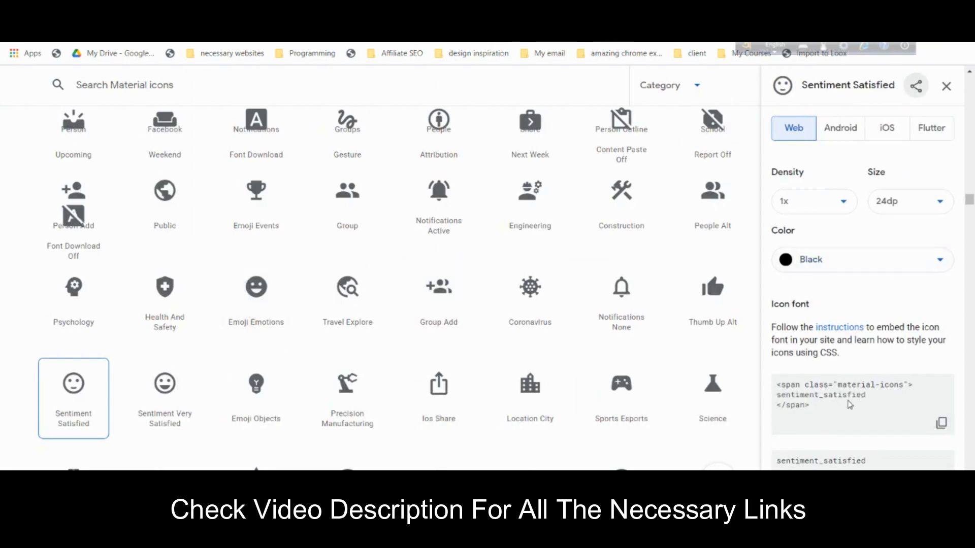
- Copy the icon name sentiment_satisfied from the details panel
drag(777, 395, 869, 397)
triple_click(858, 395)
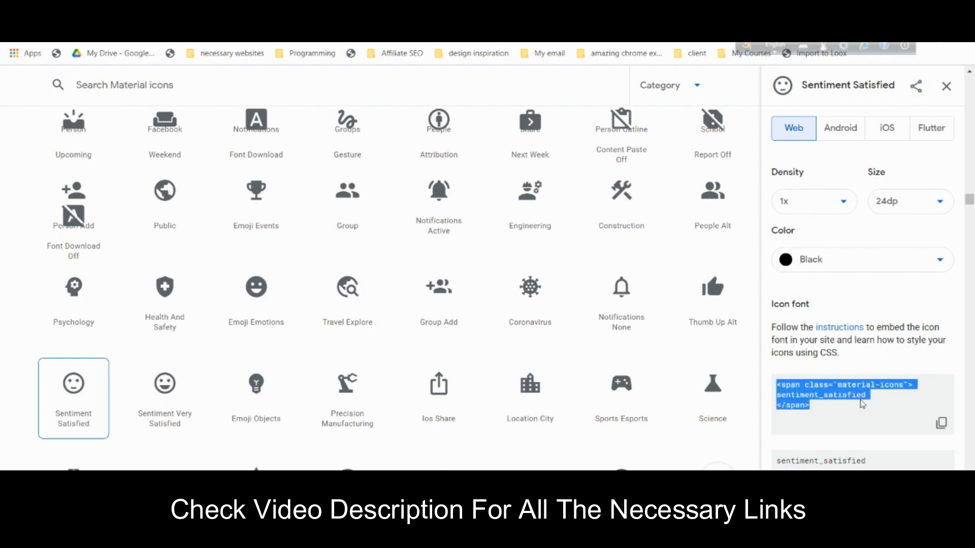
drag(869, 462, 776, 463)
right_click(789, 463)
click(818, 367)
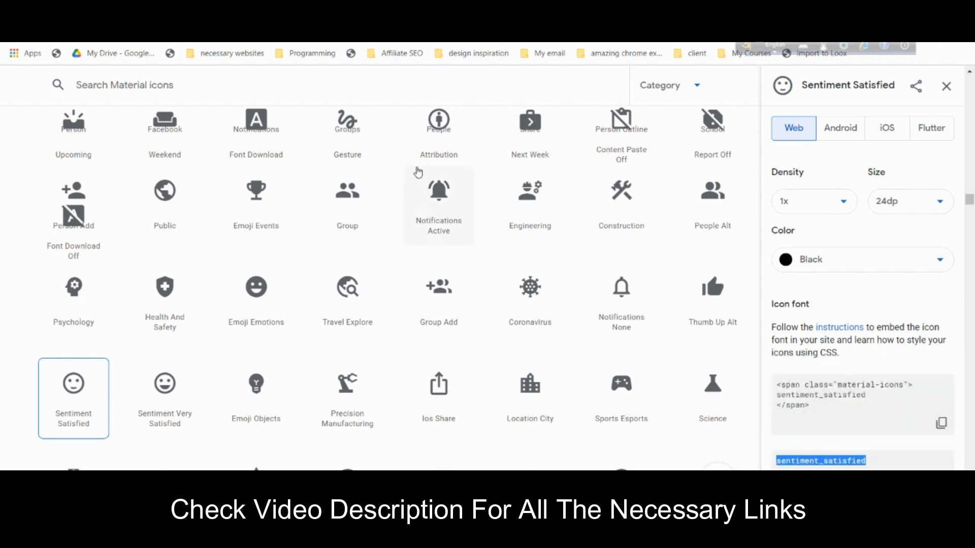
click(295, 10)
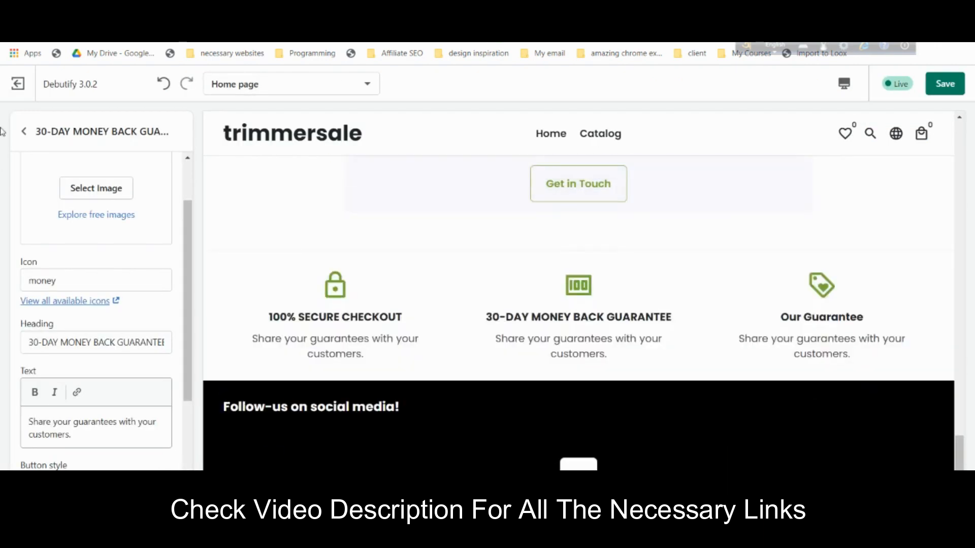
- Replace the third guarantee block's icon name loyalty with sentiment_satisfied
click(24, 131)
click(87, 299)
click(82, 350)
key(ctrl+a)
key(ctrl+v)
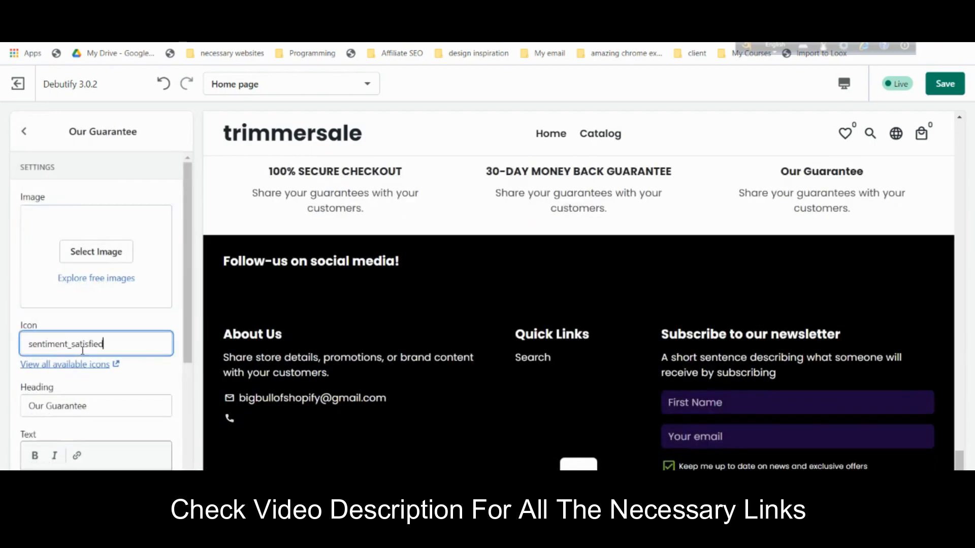
click(156, 327)
click(589, 10)
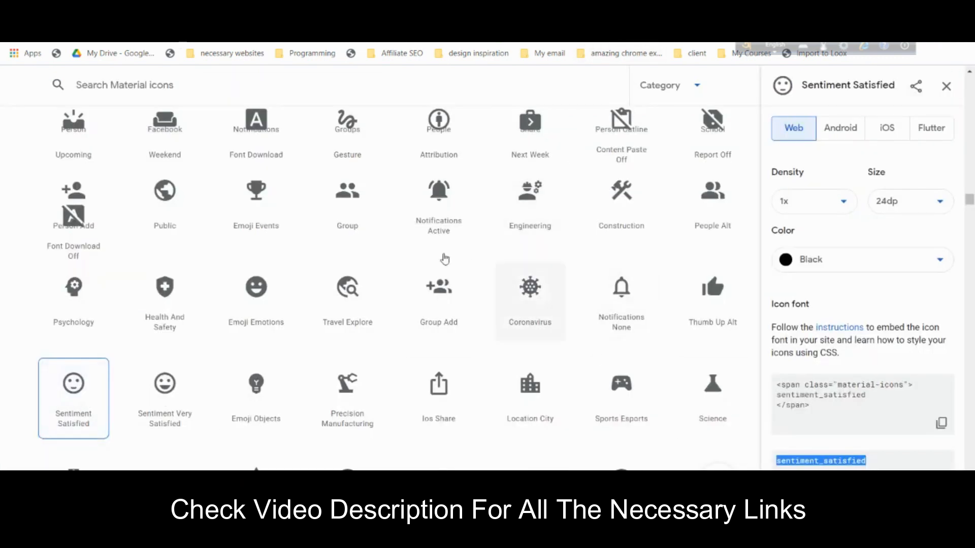
click(305, 10)
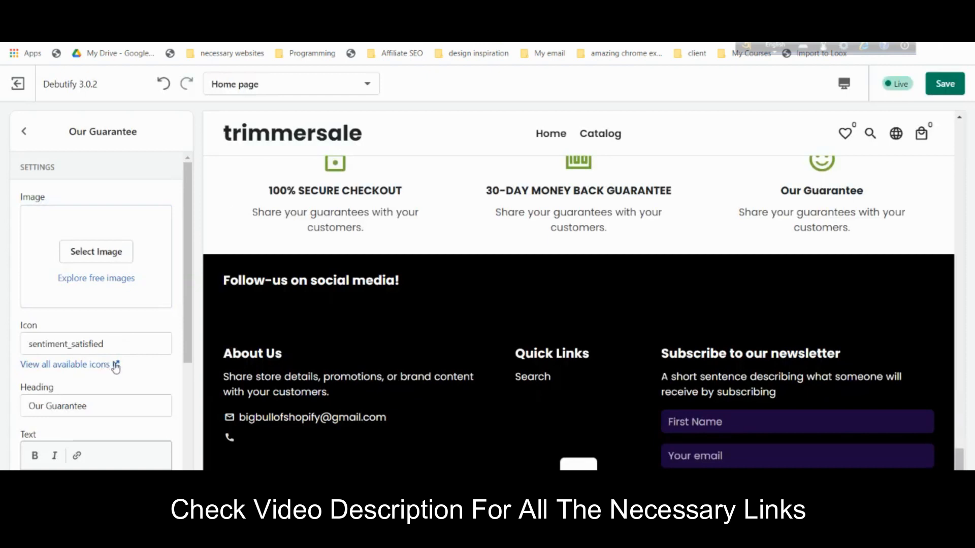
scroll(582, 322, up, 2)
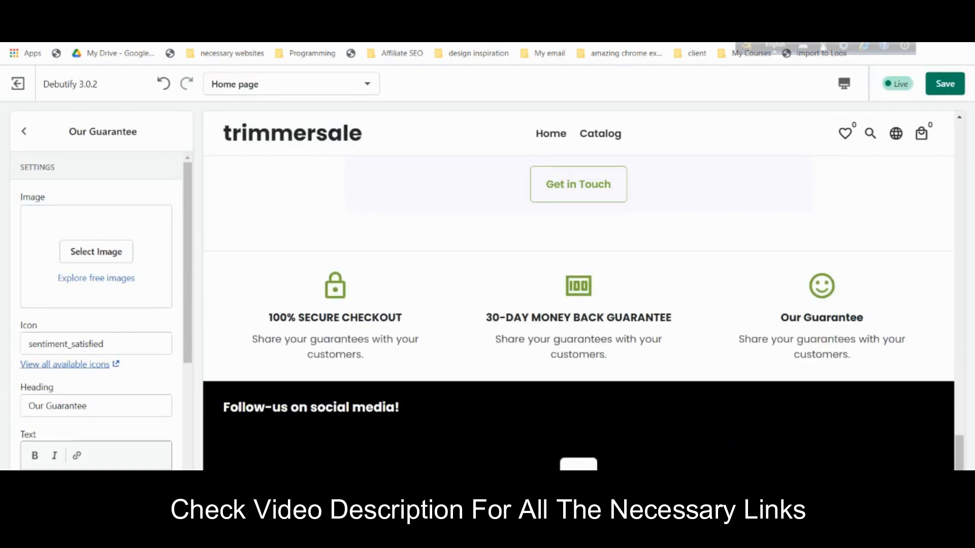
- Hide and re-show the Guarantee section, then review the home page preview
click(25, 133)
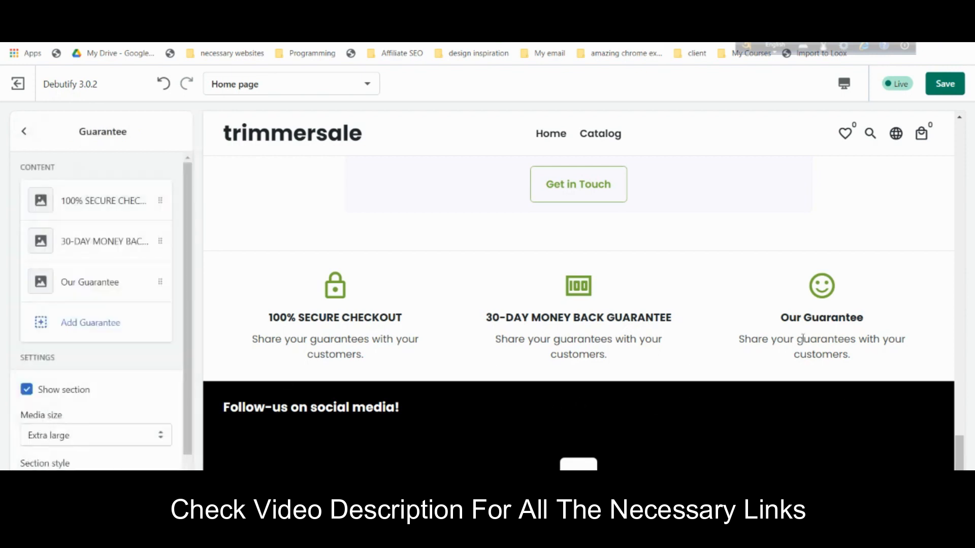
scroll(809, 346, up, 2)
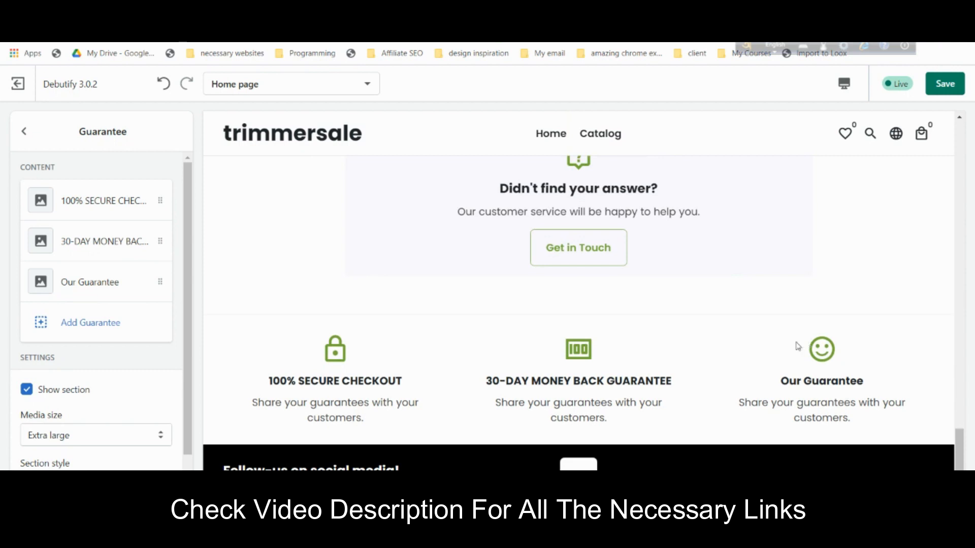
click(76, 394)
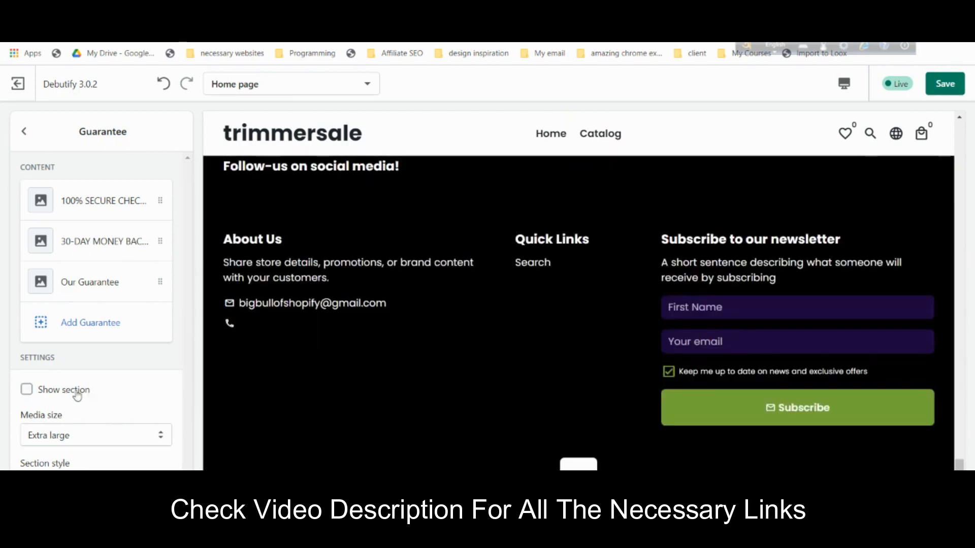
click(75, 392)
scroll(545, 425, up, 5)
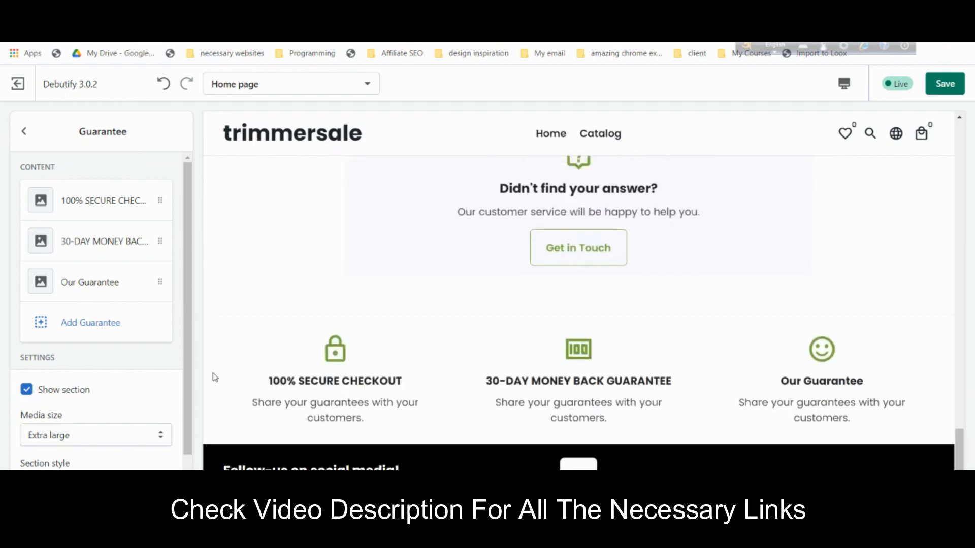
scroll(441, 361, up, 10)
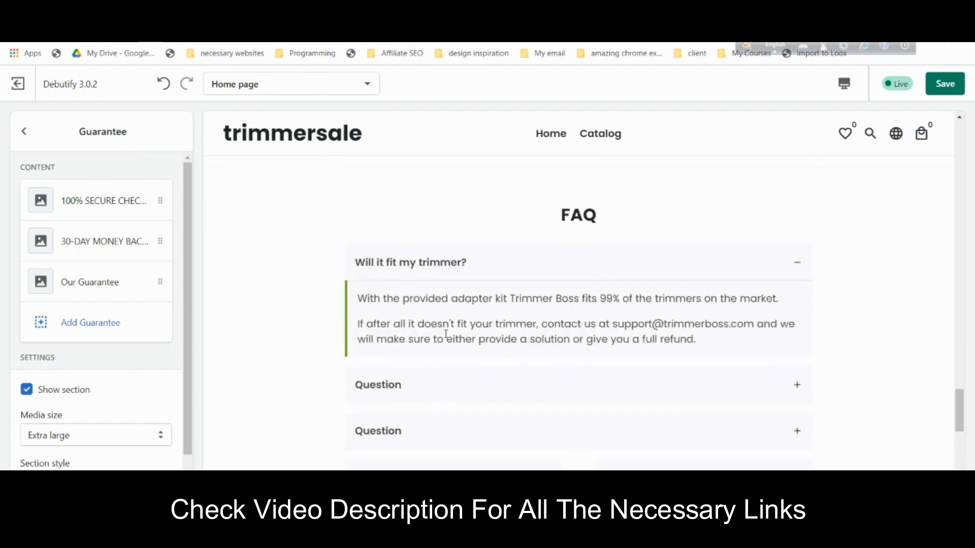
scroll(448, 336, up, 15)
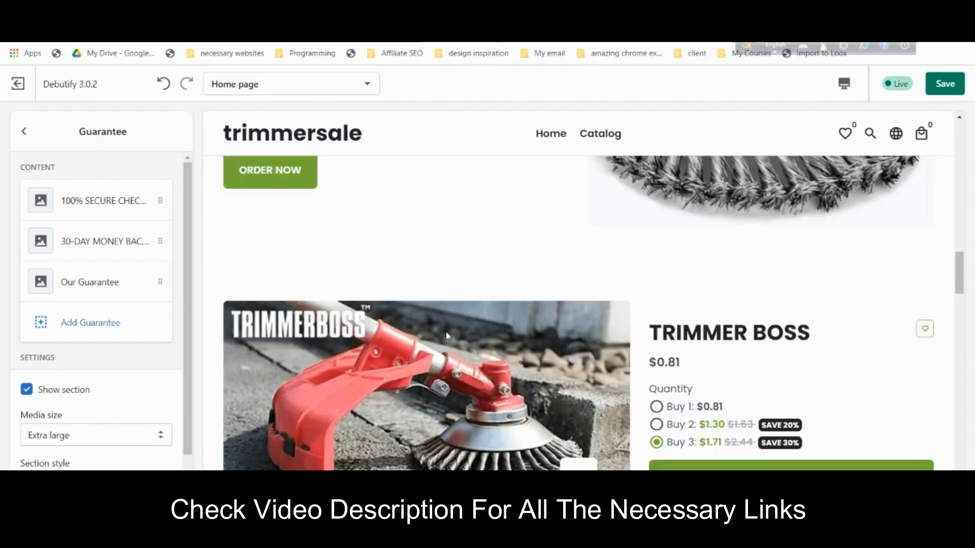
scroll(447, 335, up, 3)
scroll(460, 331, down, 10)
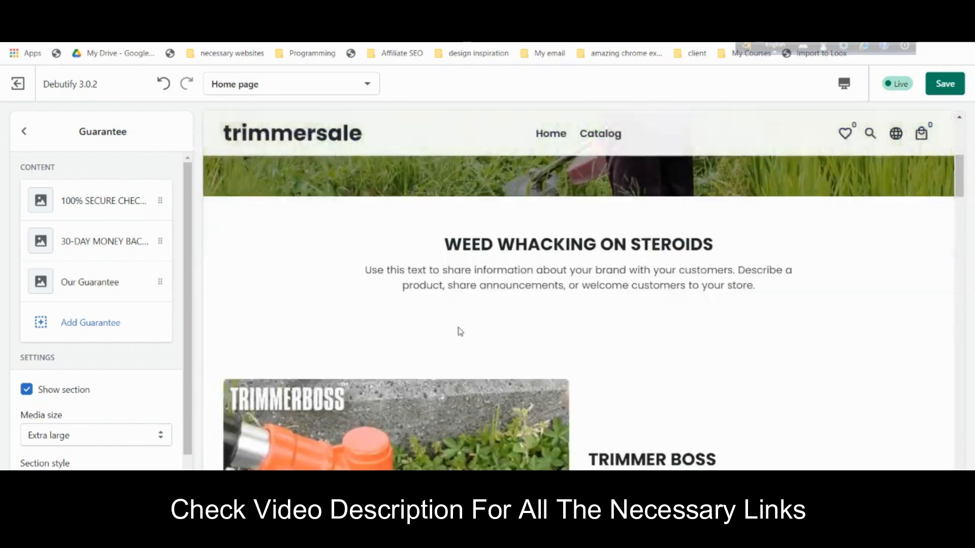
scroll(462, 330, down, 15)
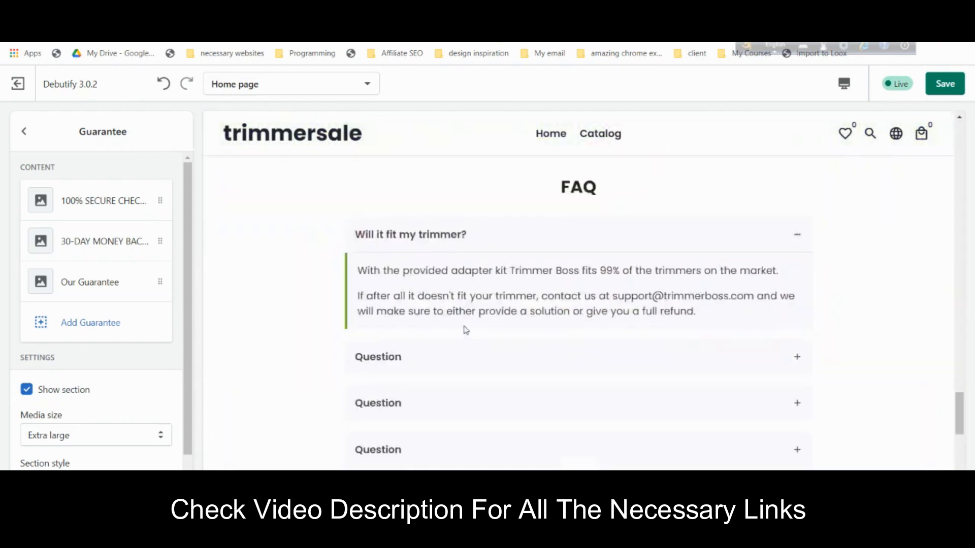
scroll(466, 331, up, 5)
scroll(467, 331, up, 15)
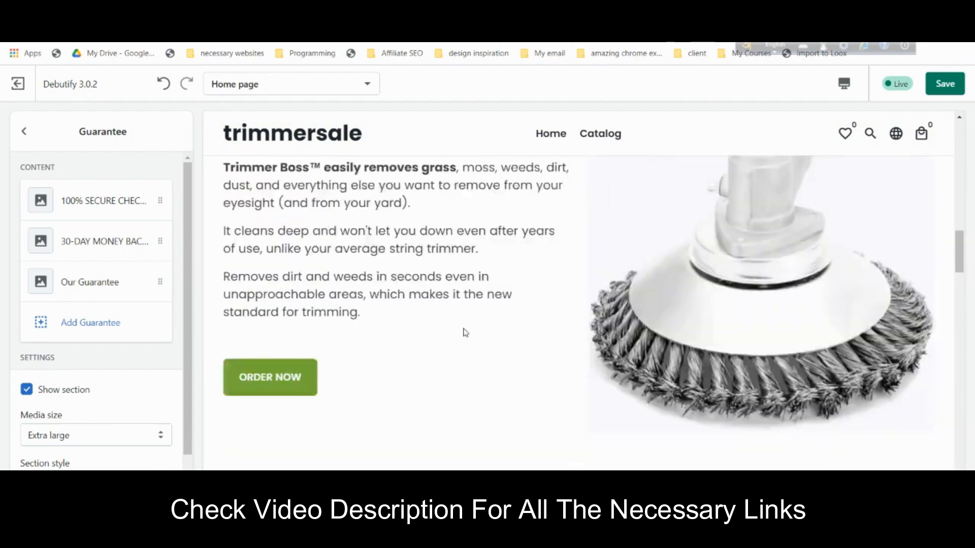
scroll(462, 331, up, 5)
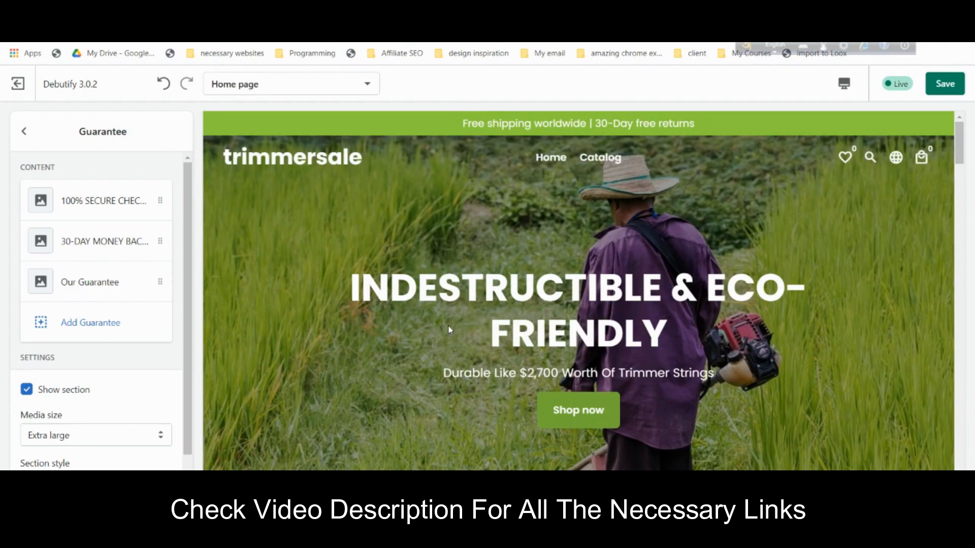
- Save the theme changes and go back to the Home page sections list
click(945, 83)
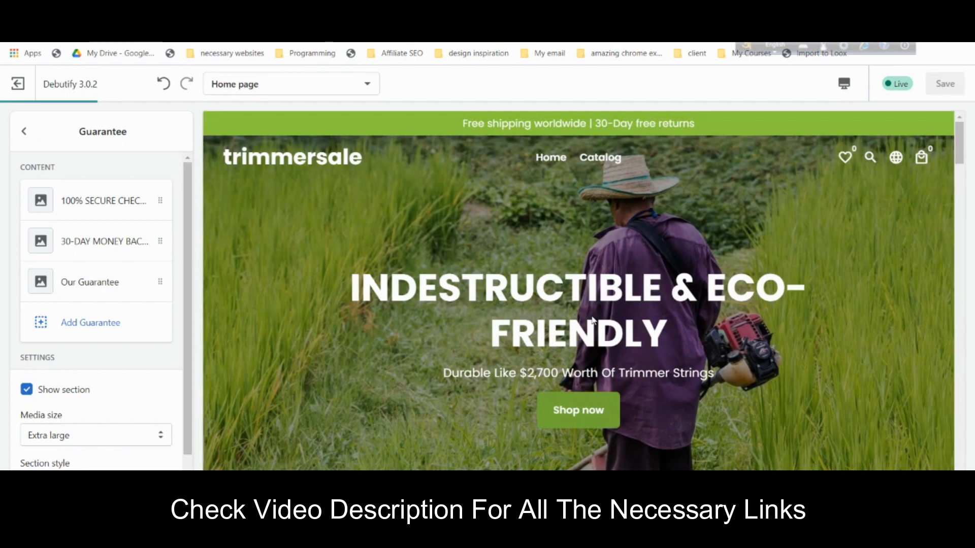
scroll(472, 325, down, 2)
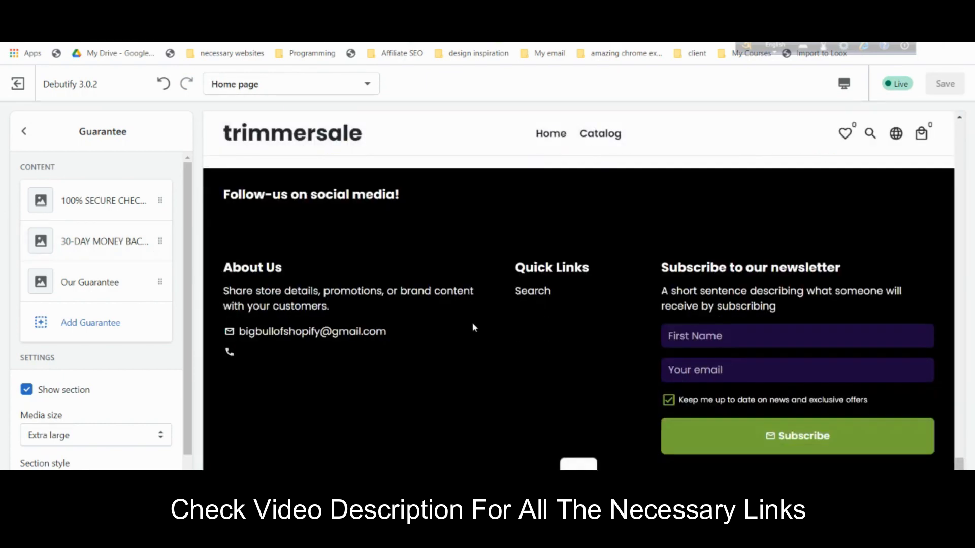
scroll(473, 328, down, 1)
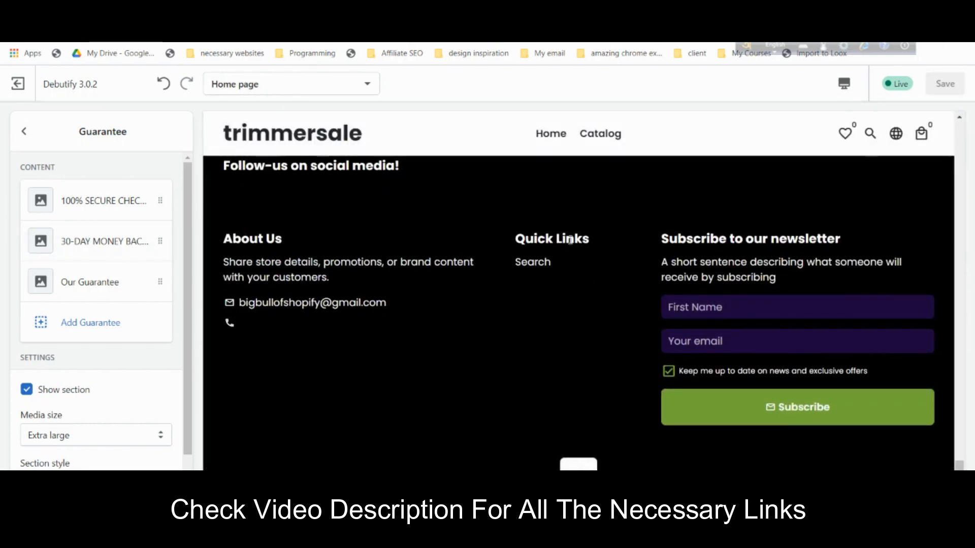
scroll(585, 240, up, 10)
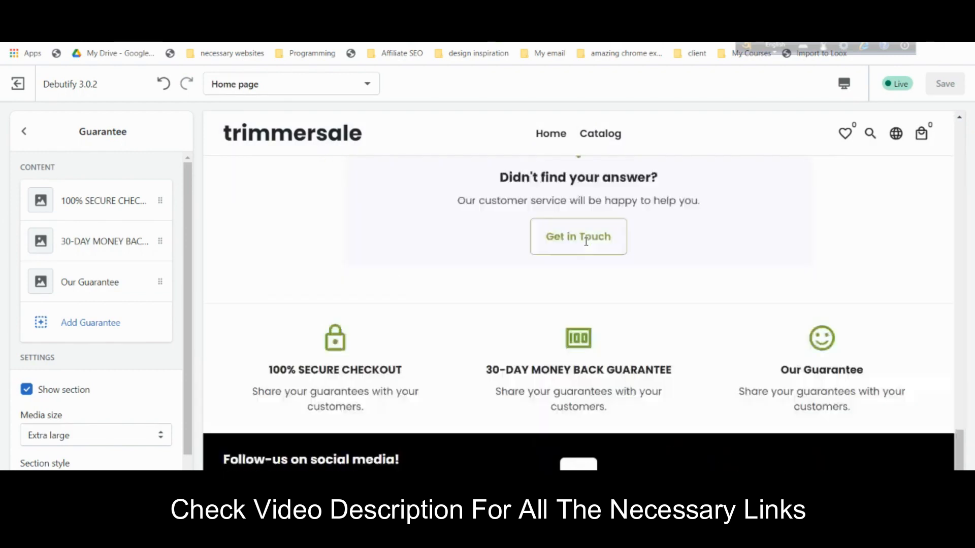
scroll(586, 246, up, 10)
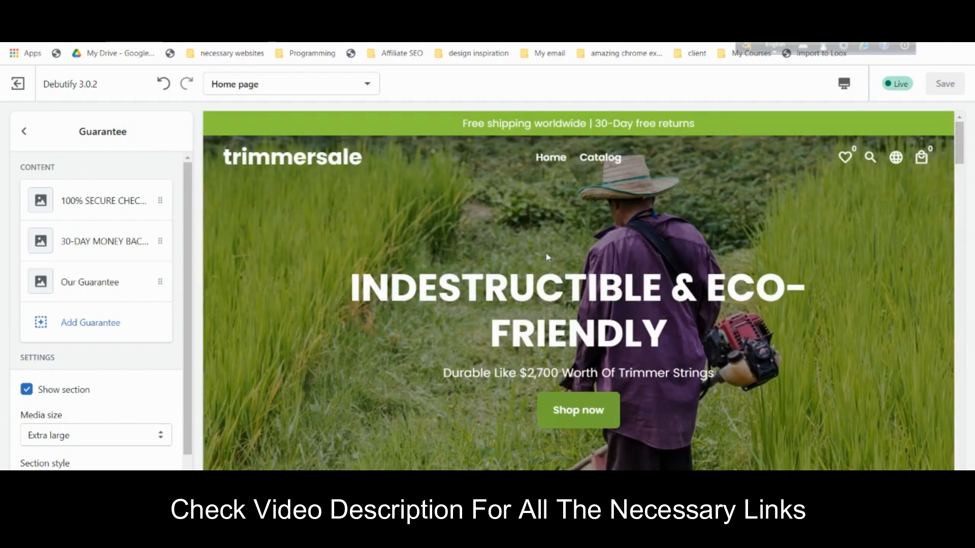
click(24, 133)
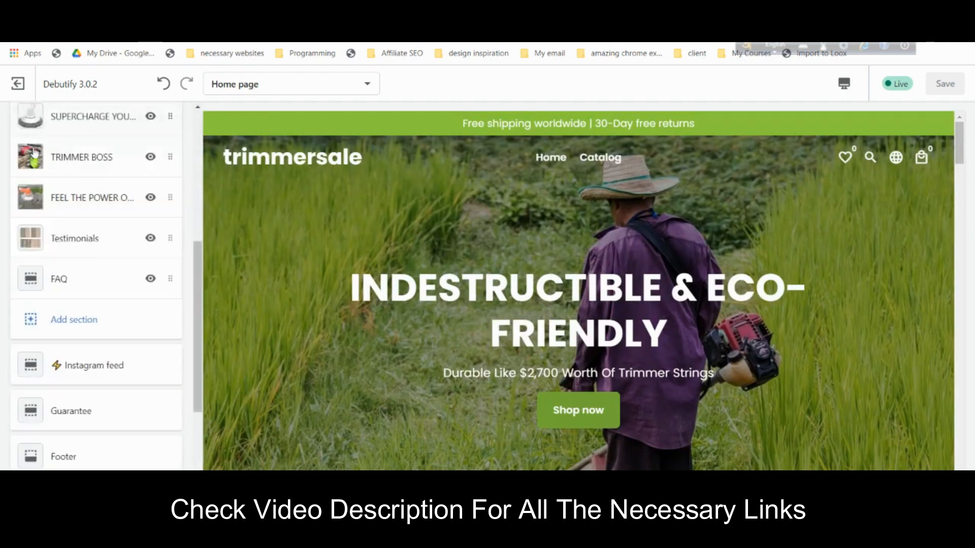
- Exit the theme editor, open Pages in a new admin tab, and switch to it
click(18, 83)
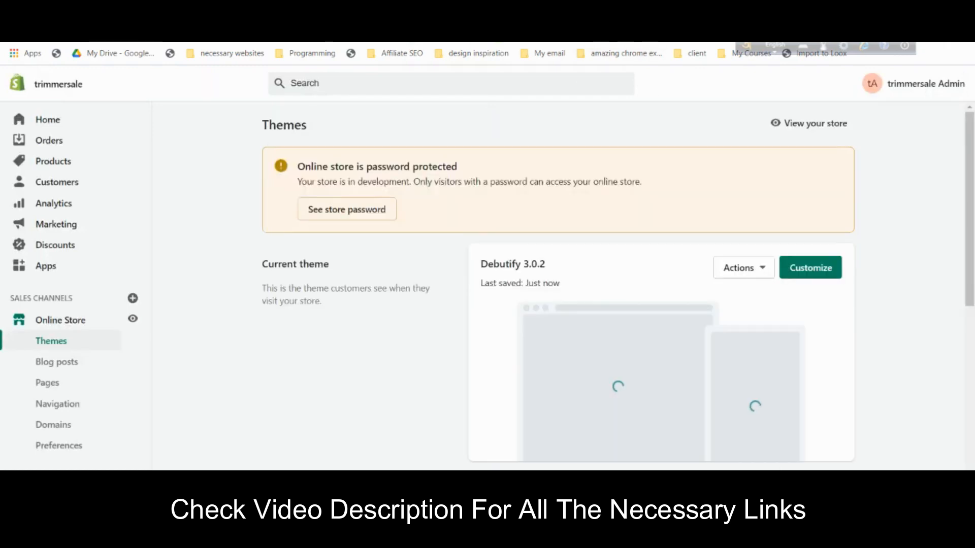
click(61, 389)
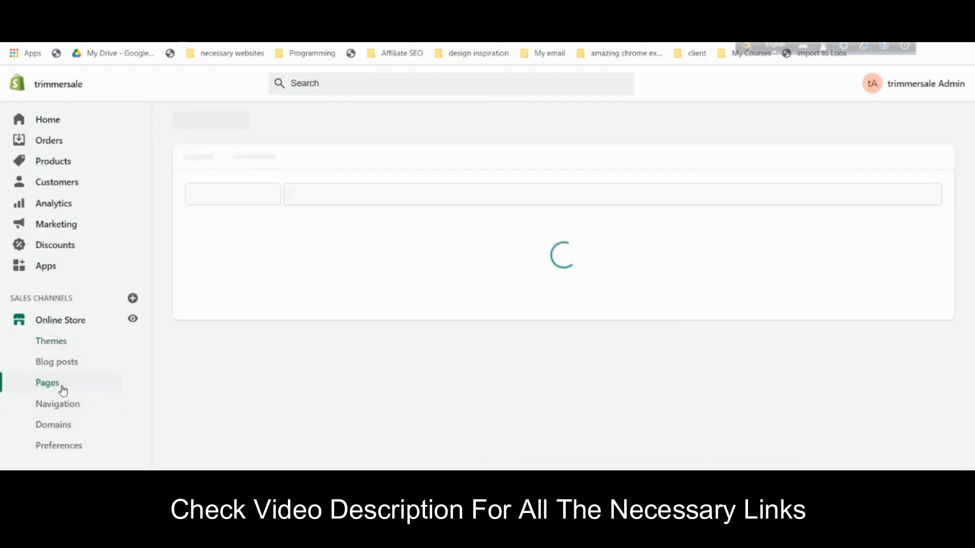
scroll(630, 262, down, 2)
scroll(641, 294, up, 2)
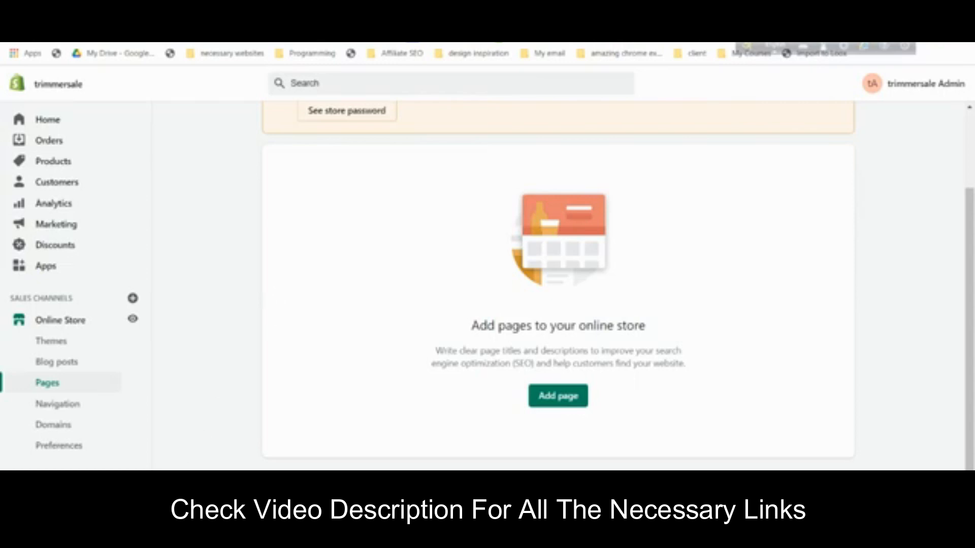
right_click(53, 344)
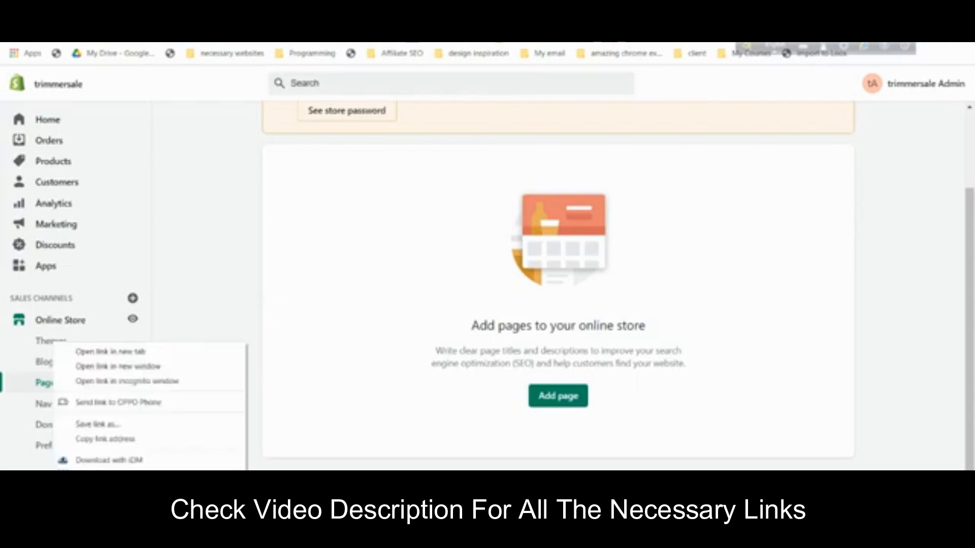
click(131, 353)
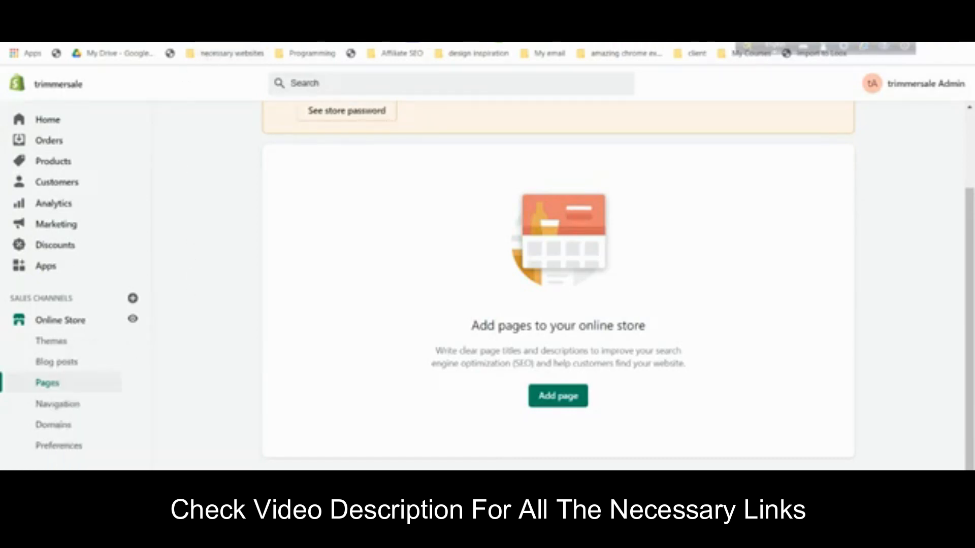
click(284, 10)
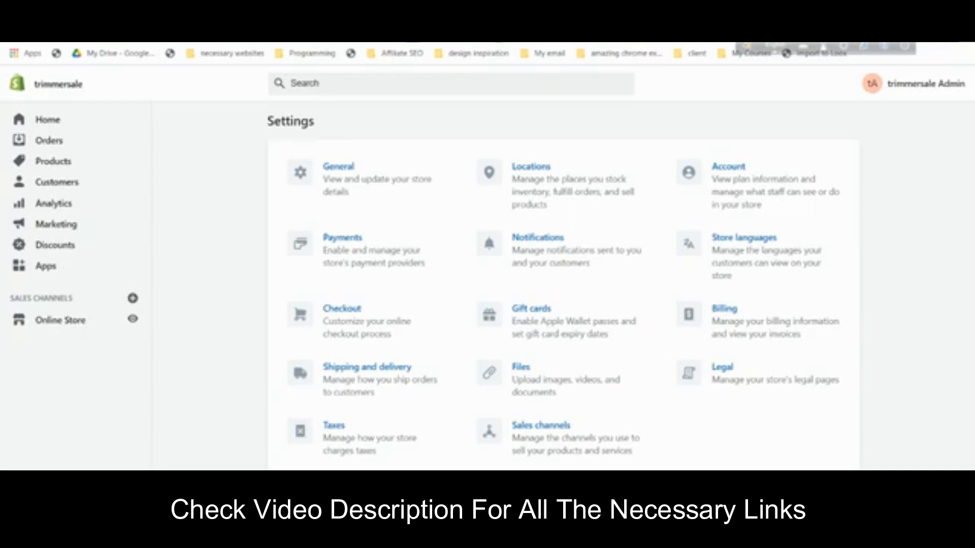
- Open Legal settings and create the Refund policy from the template
click(736, 381)
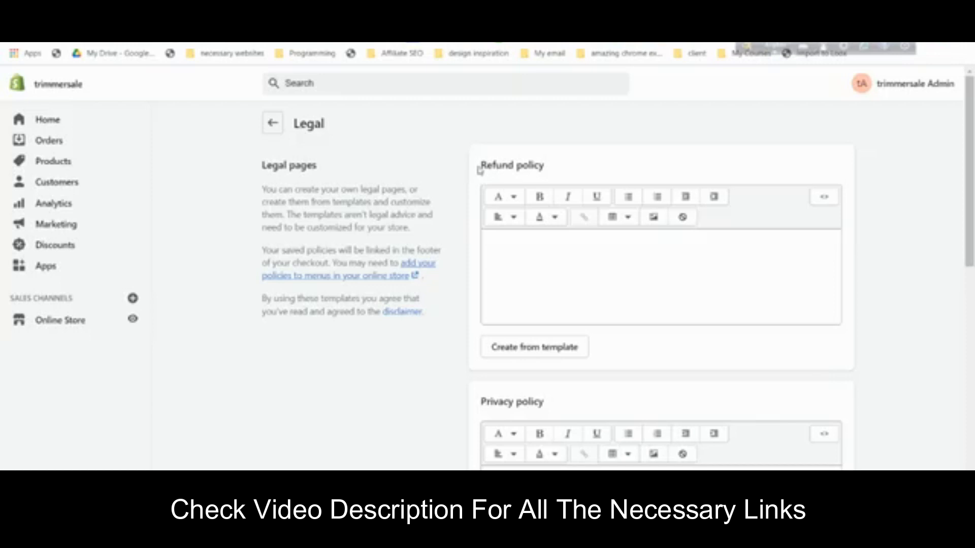
scroll(543, 167, down, 3)
scroll(535, 272, down, 5)
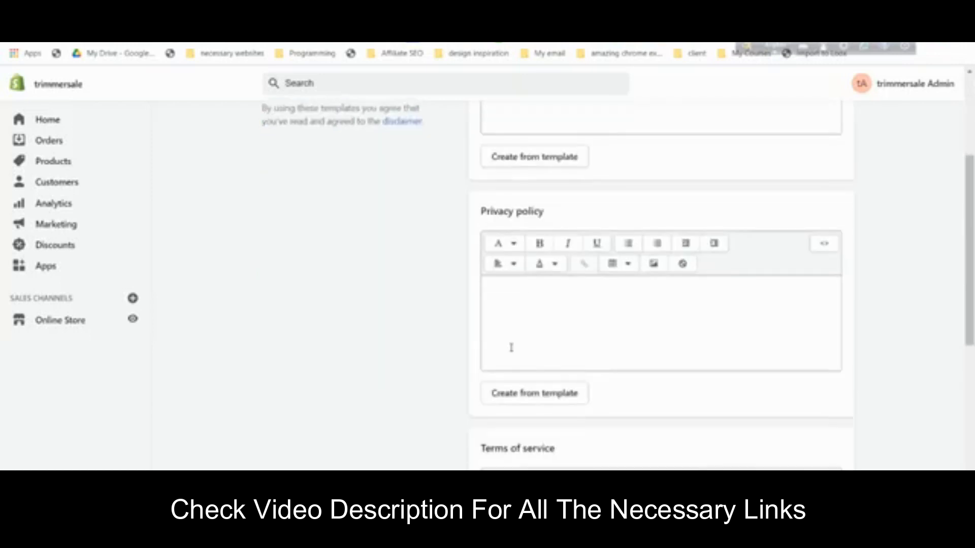
scroll(542, 325, down, 5)
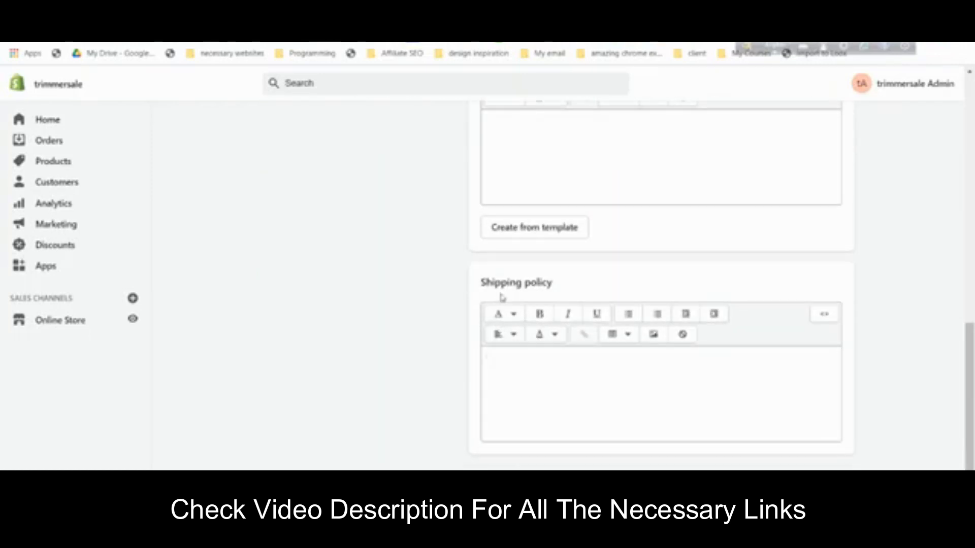
scroll(510, 284, up, 11)
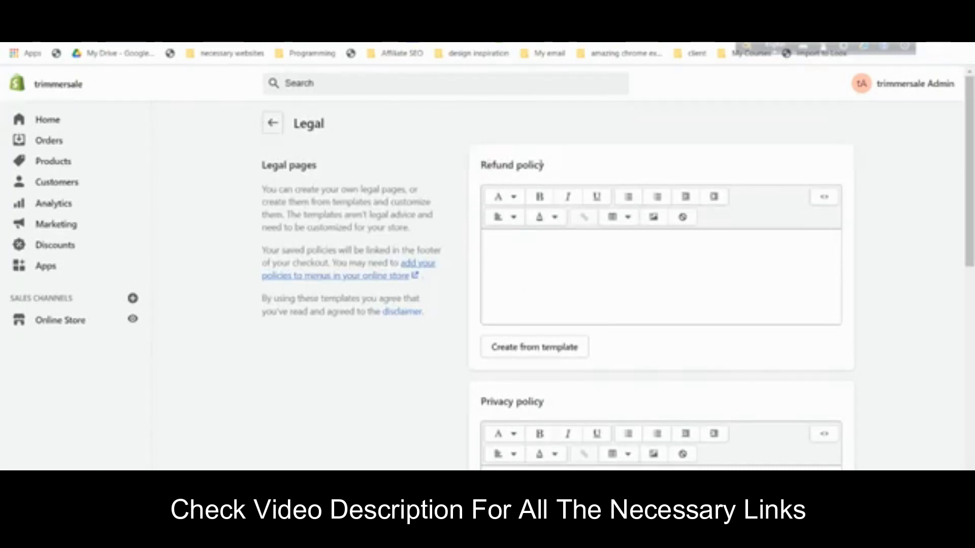
click(525, 350)
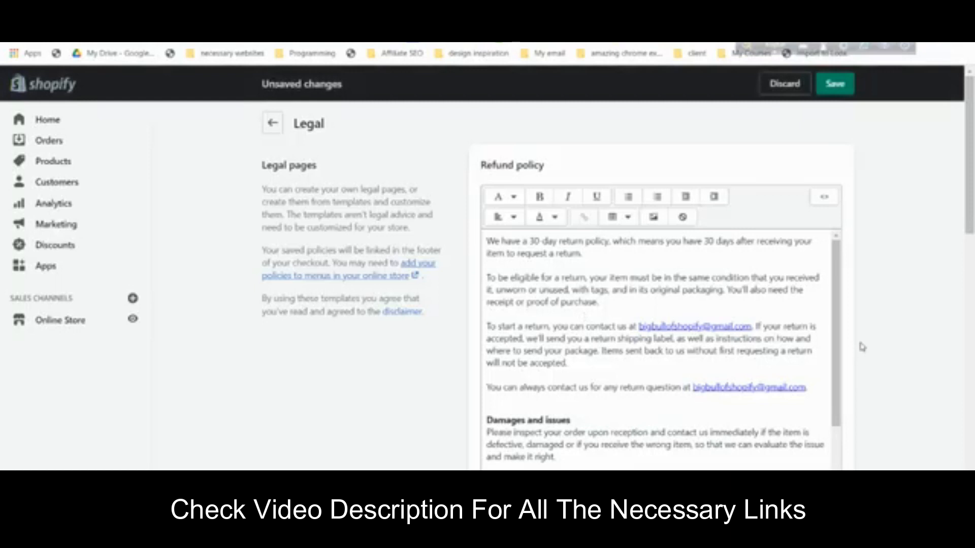
- Select and copy the 'Refund policy' title text
scroll(841, 347, down, 1)
scroll(919, 346, down, 2)
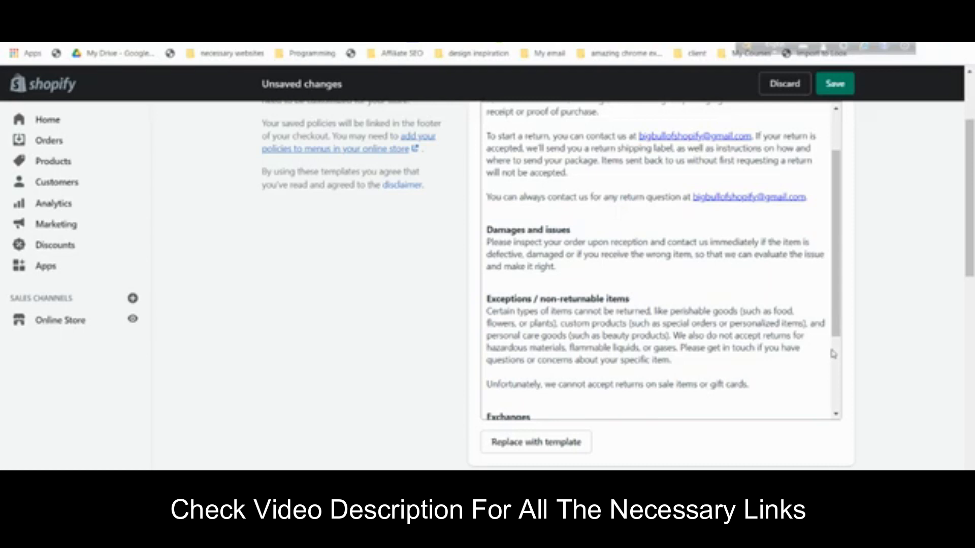
scroll(832, 351, up, 1)
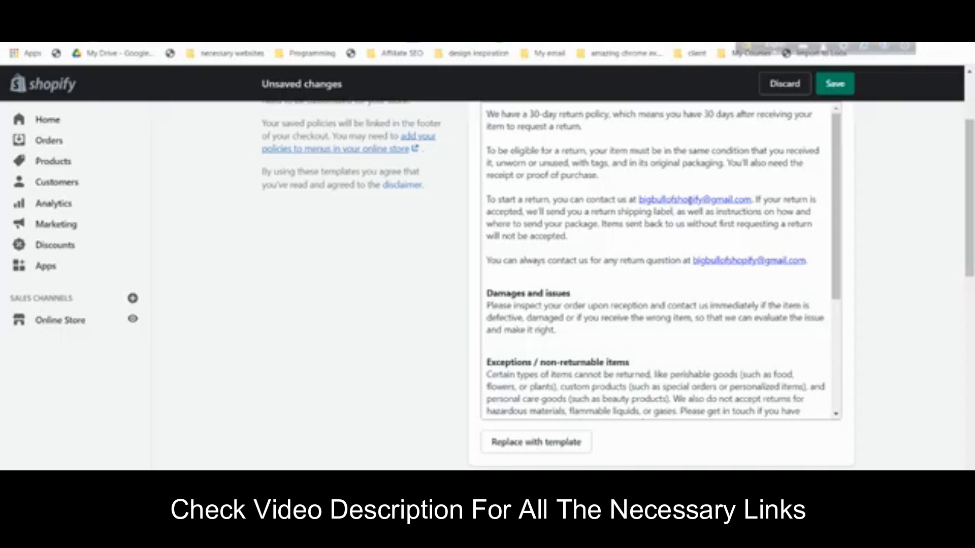
scroll(847, 225, up, 3)
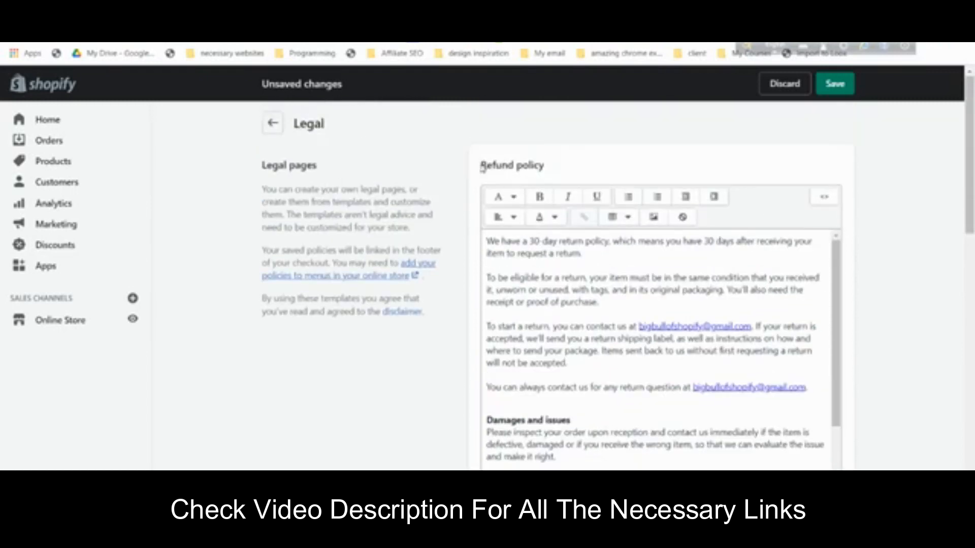
drag(480, 165, 553, 168)
right_click(527, 166)
click(553, 172)
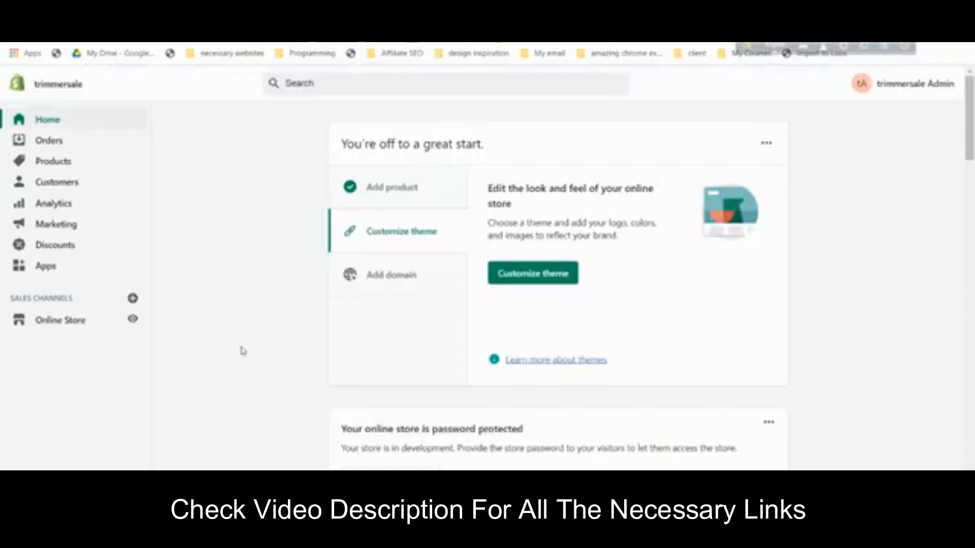
- Add a new page and paste 'Refund policy' as its title
click(62, 325)
click(77, 390)
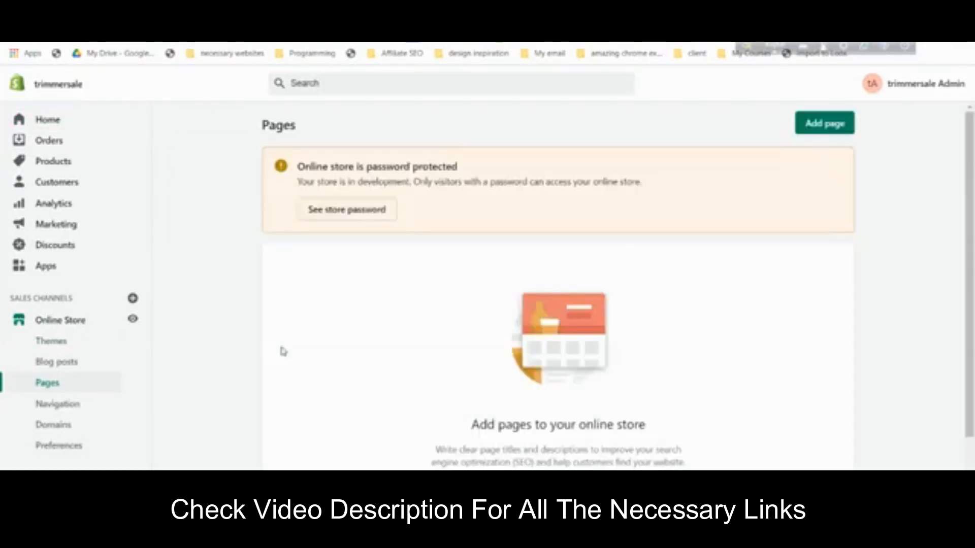
scroll(472, 281, down, 3)
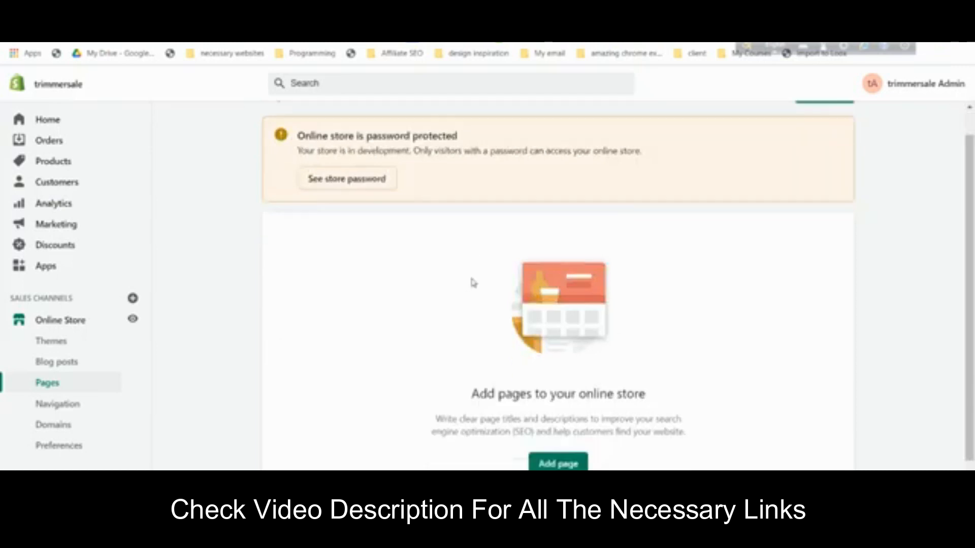
click(557, 394)
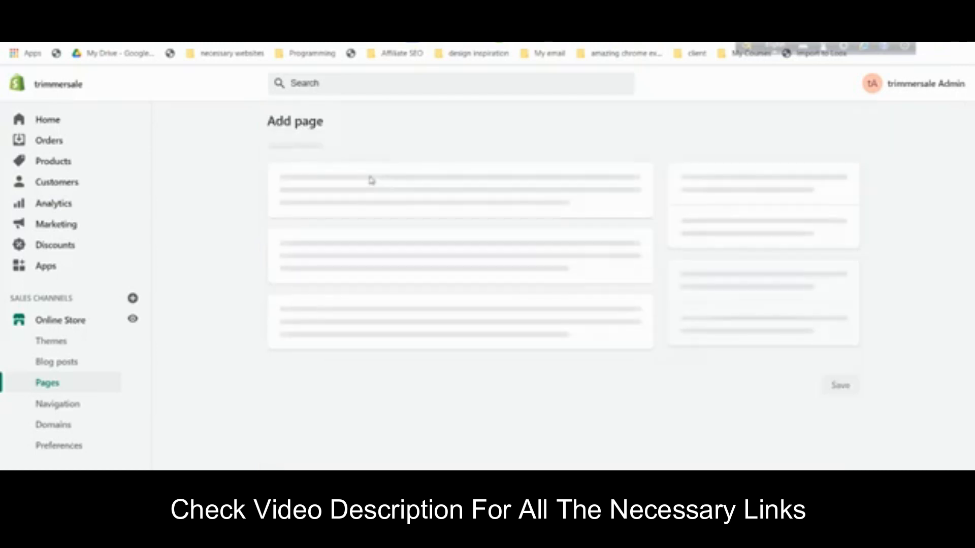
click(372, 183)
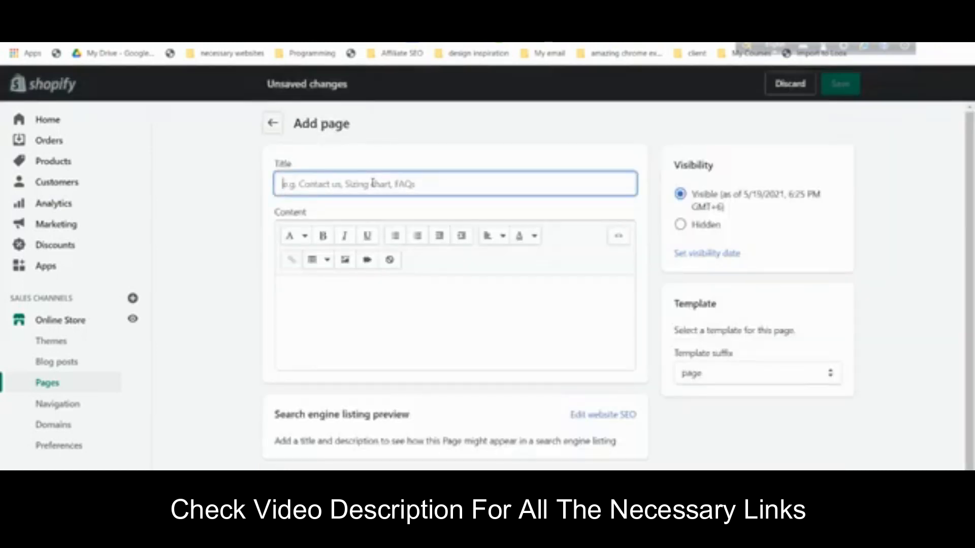
key(ctrl+v)
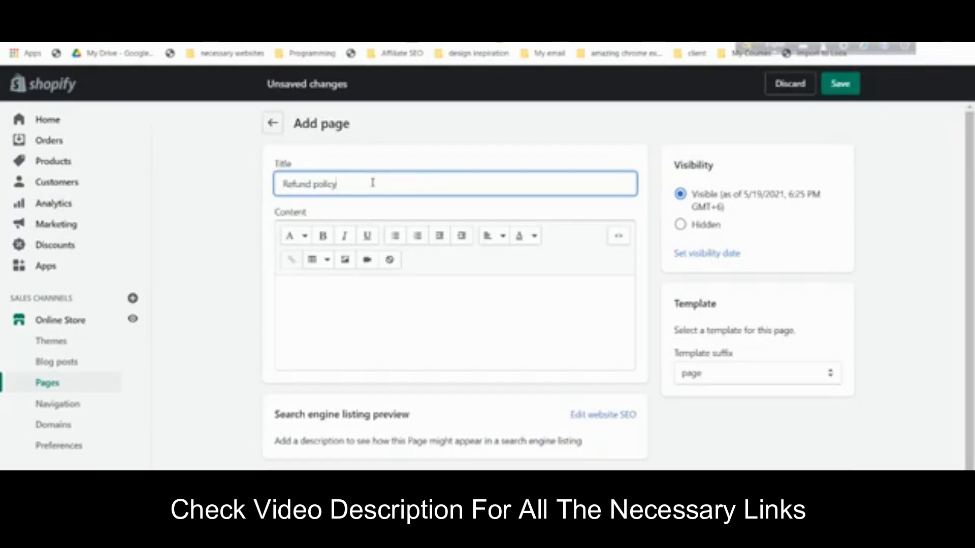
- Copy the refund policy text from Legal settings into the page content and save
click(233, 10)
scroll(711, 320, down, 10)
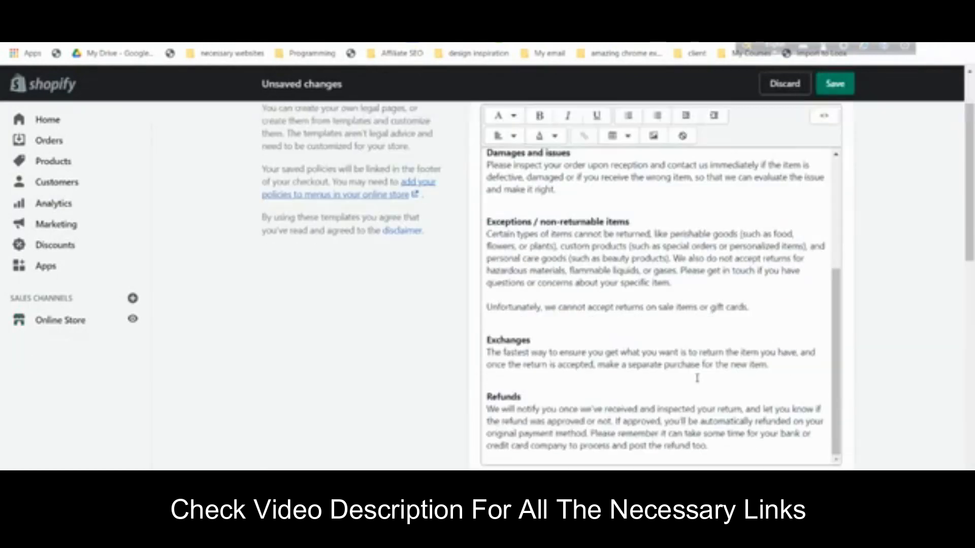
scroll(697, 374, up, 6)
click(627, 251)
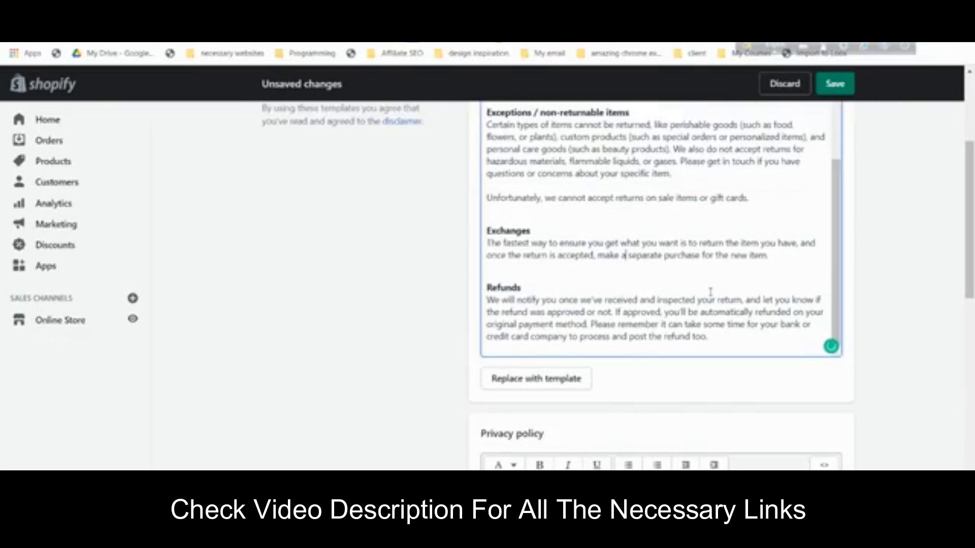
key(ctrl+a)
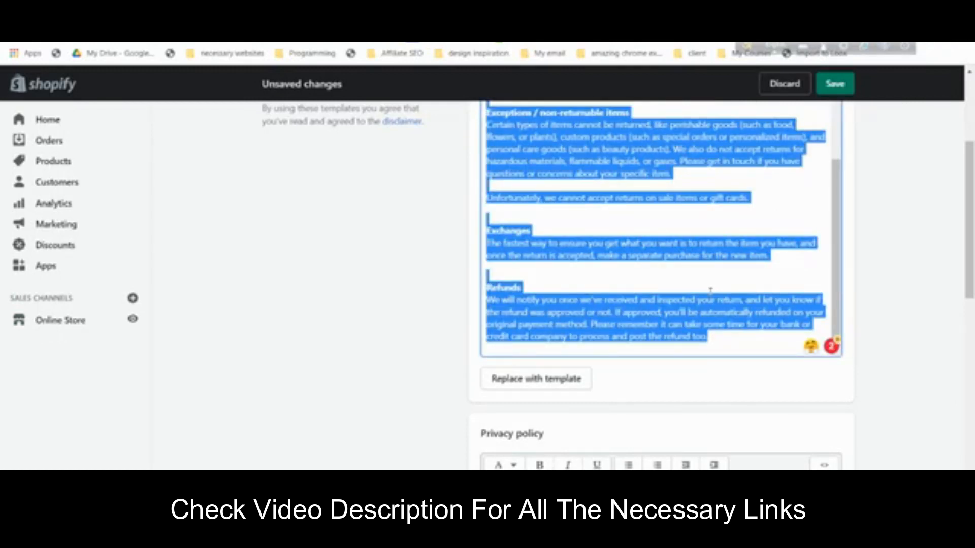
scroll(454, 264, up, 4)
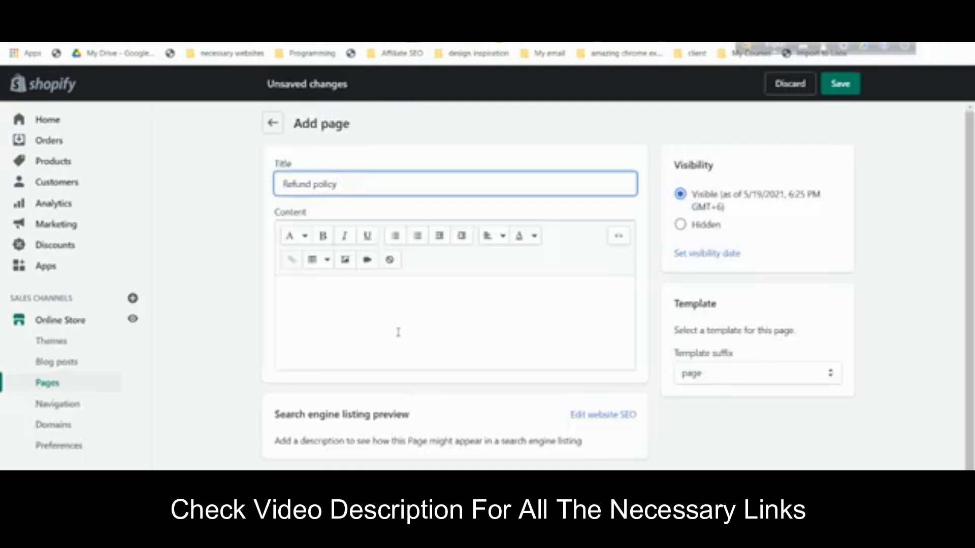
click(399, 332)
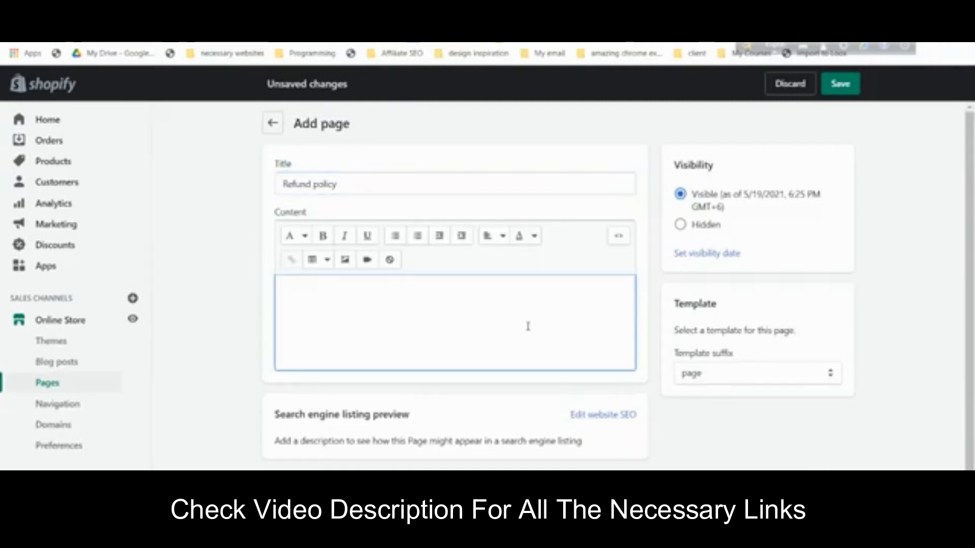
key(ctrl+v)
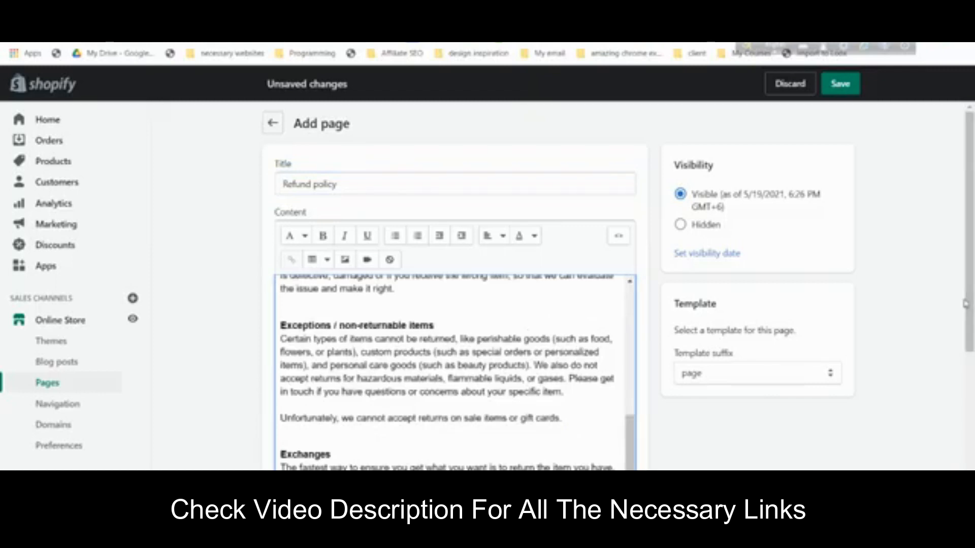
scroll(966, 304, down, 5)
scroll(957, 287, up, 5)
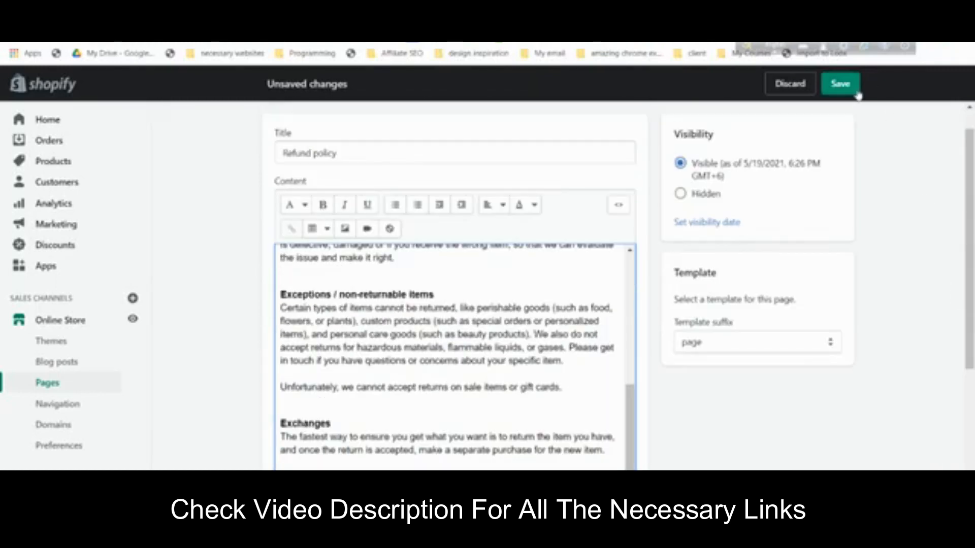
scroll(860, 148, up, 1)
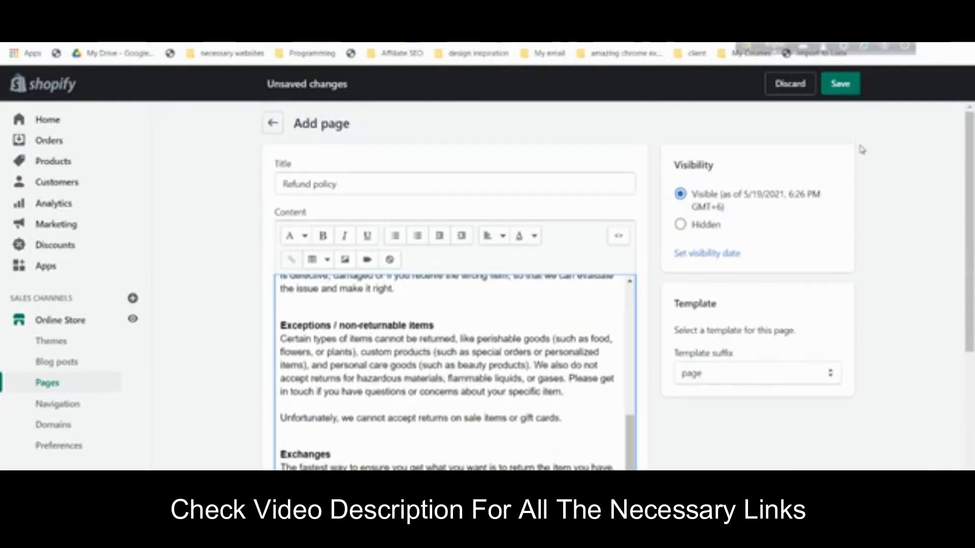
click(835, 91)
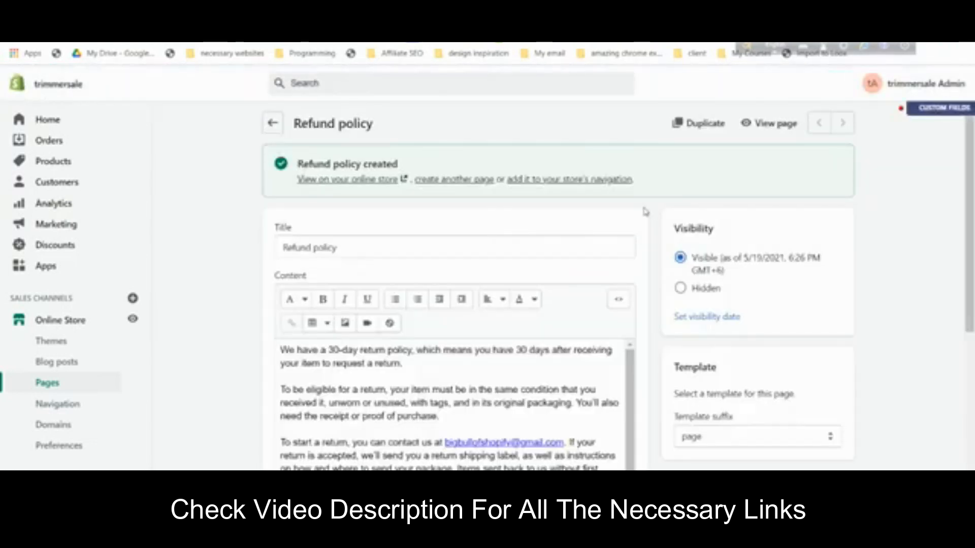
- Start a new page titled 'Privacy policy', copied from the Legal settings heading
click(467, 186)
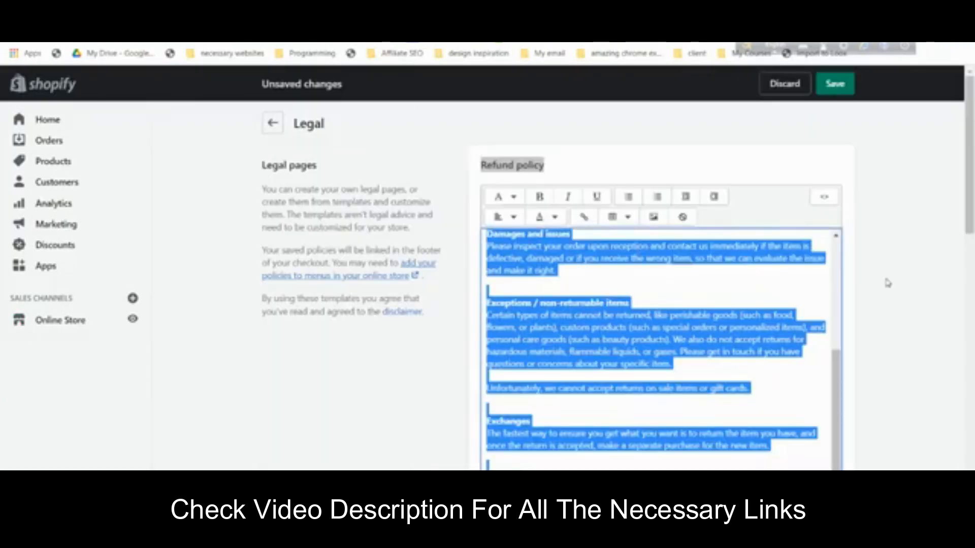
click(918, 277)
scroll(918, 277, down, 6)
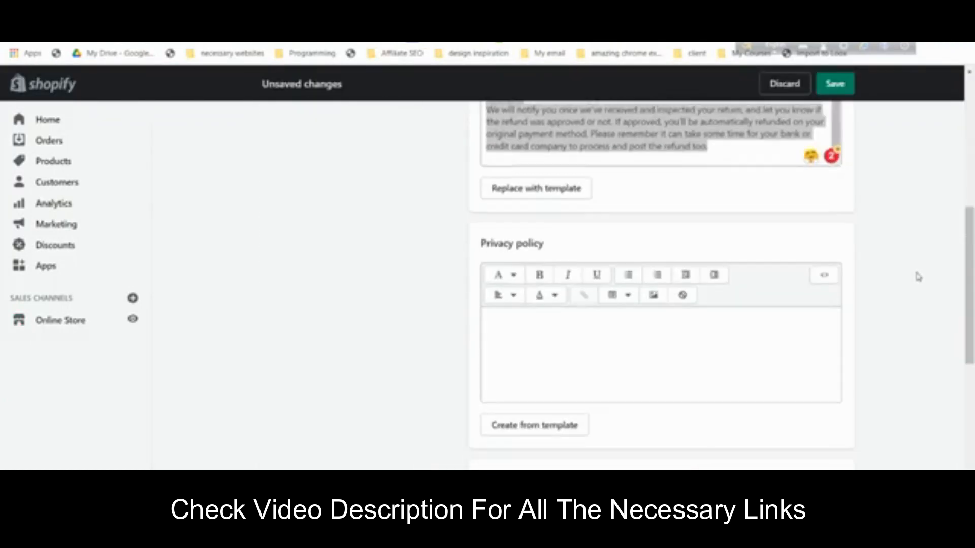
triple_click(517, 244)
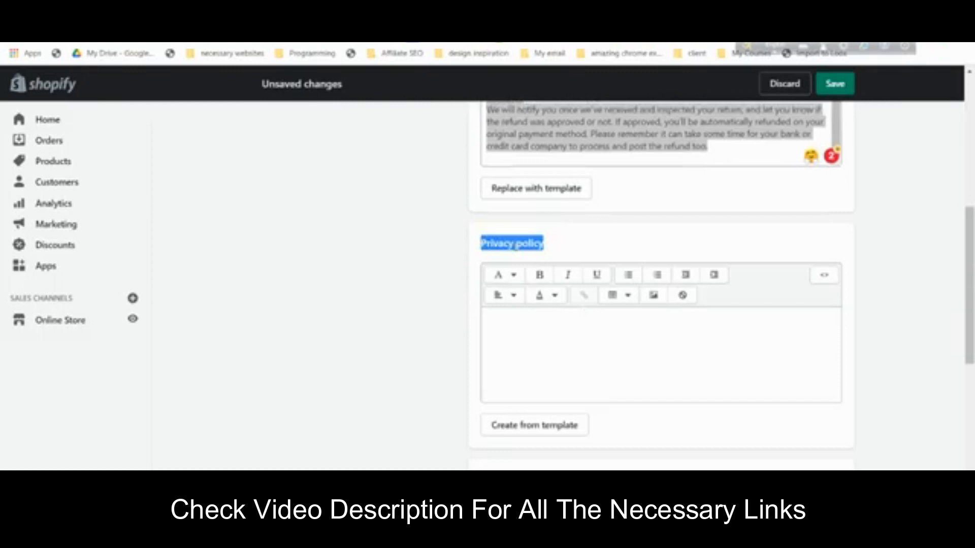
right_click(517, 247)
click(528, 254)
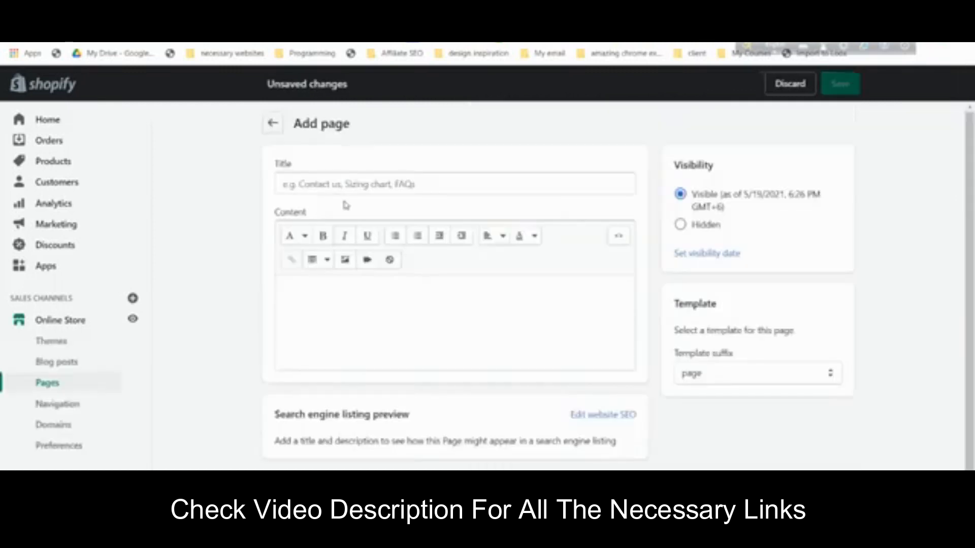
click(344, 186)
key(ctrl+v)
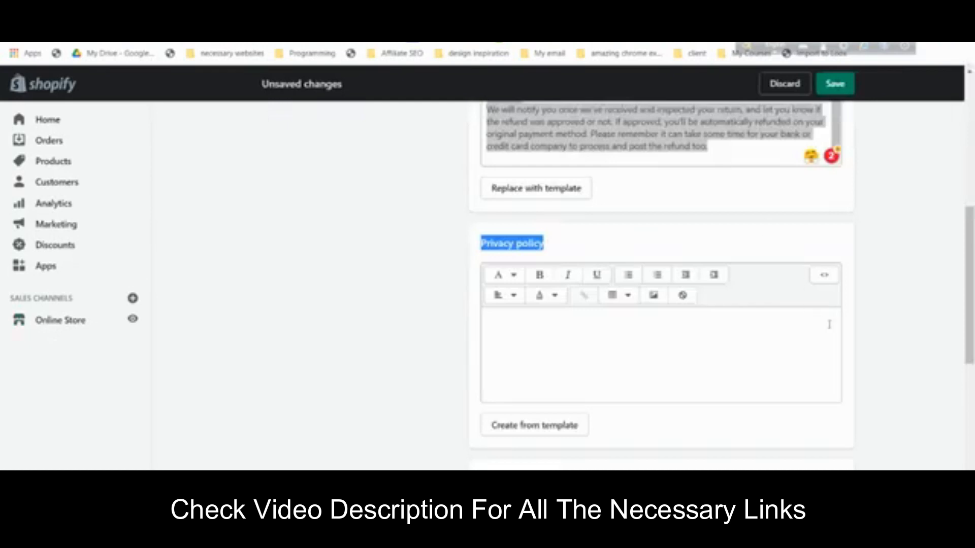
- Generate the privacy policy template, paste its text as page content, and save
scroll(830, 326, down, 2)
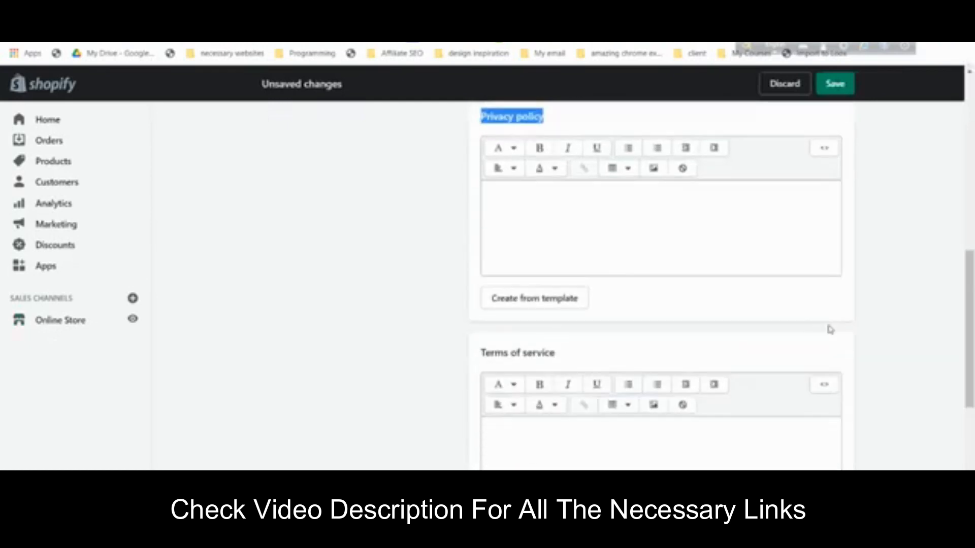
click(538, 298)
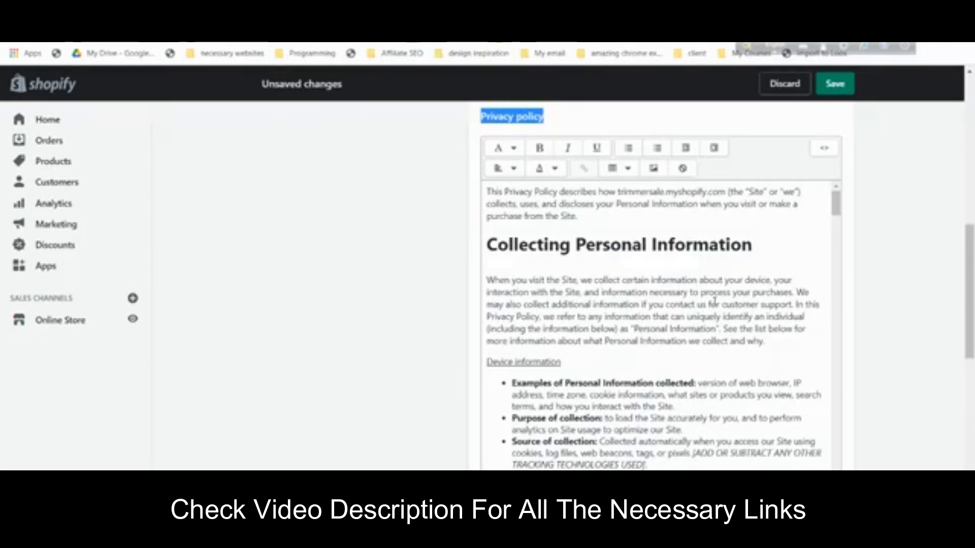
scroll(757, 261, down, 3)
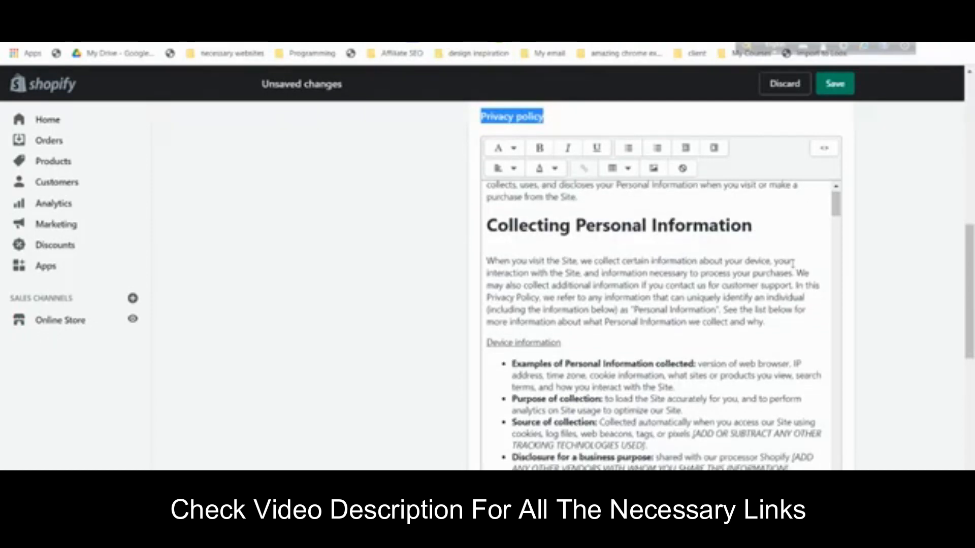
click(572, 358)
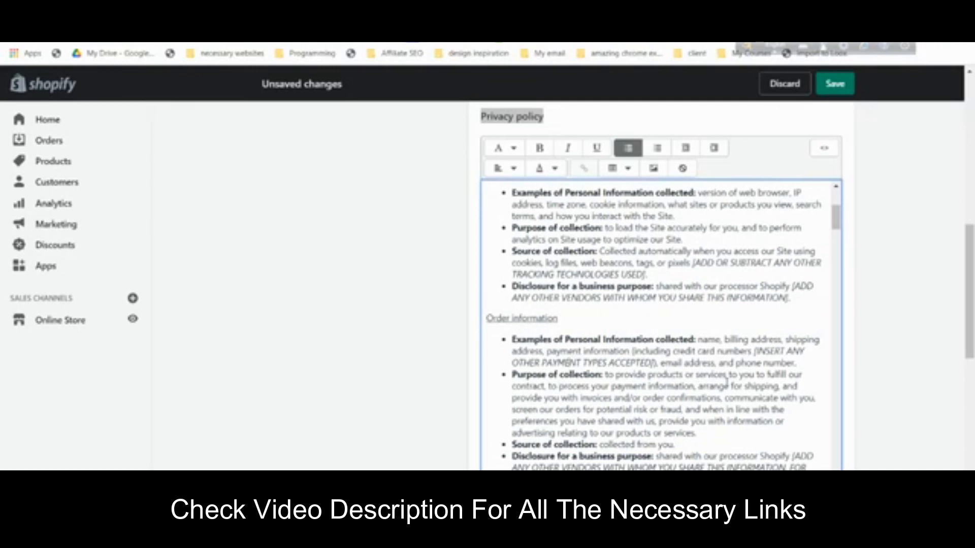
key(ctrl+a)
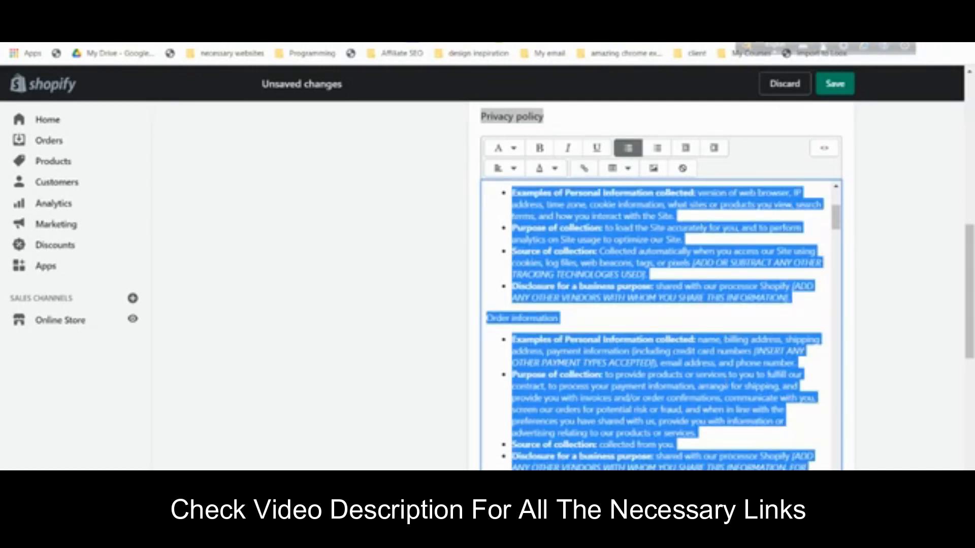
click(249, 9)
click(379, 319)
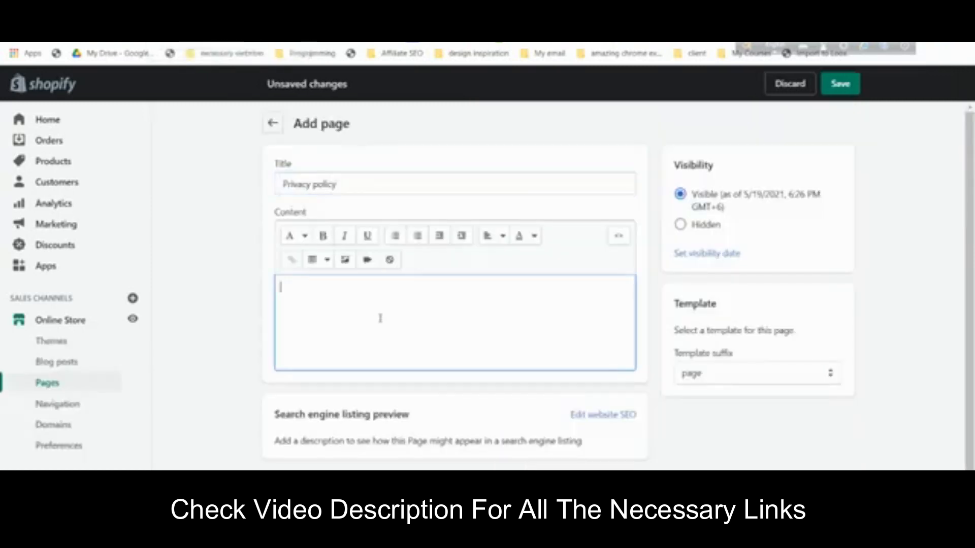
key(ctrl+v)
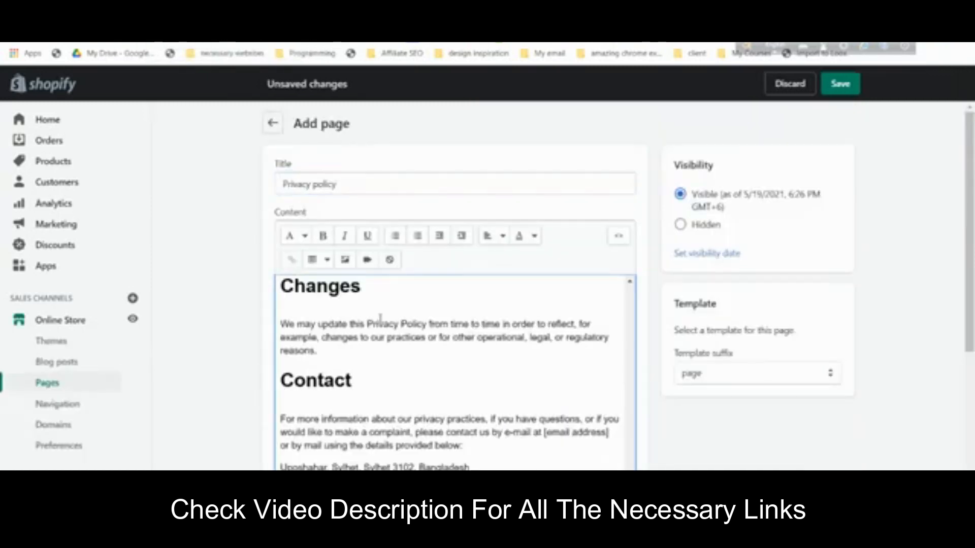
click(847, 88)
- Copy the 'Terms of service' heading from Legal settings and start another new page
click(340, 9)
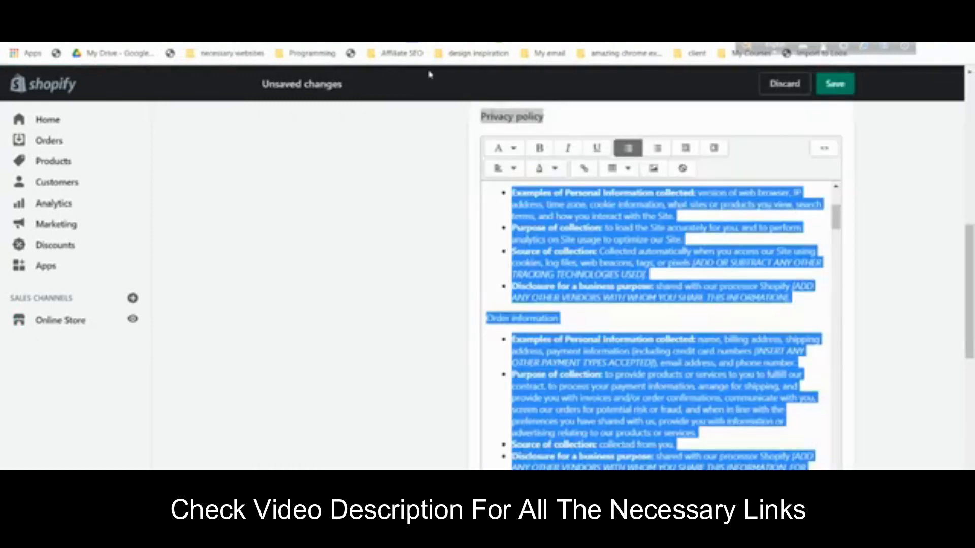
drag(969, 314, 963, 415)
scroll(944, 406, down, 2)
scroll(812, 350, up, 1)
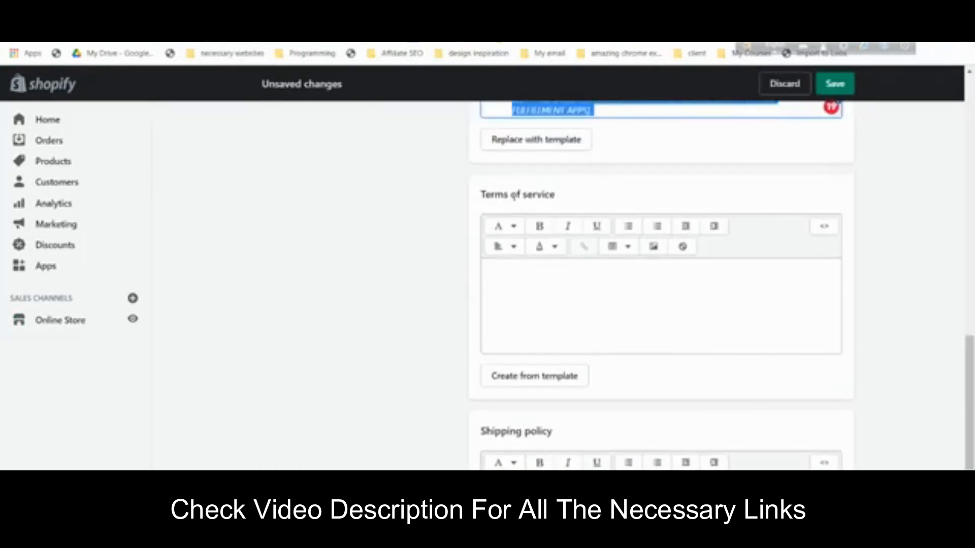
double_click(513, 195)
triple_click(513, 195)
right_click(513, 197)
click(538, 206)
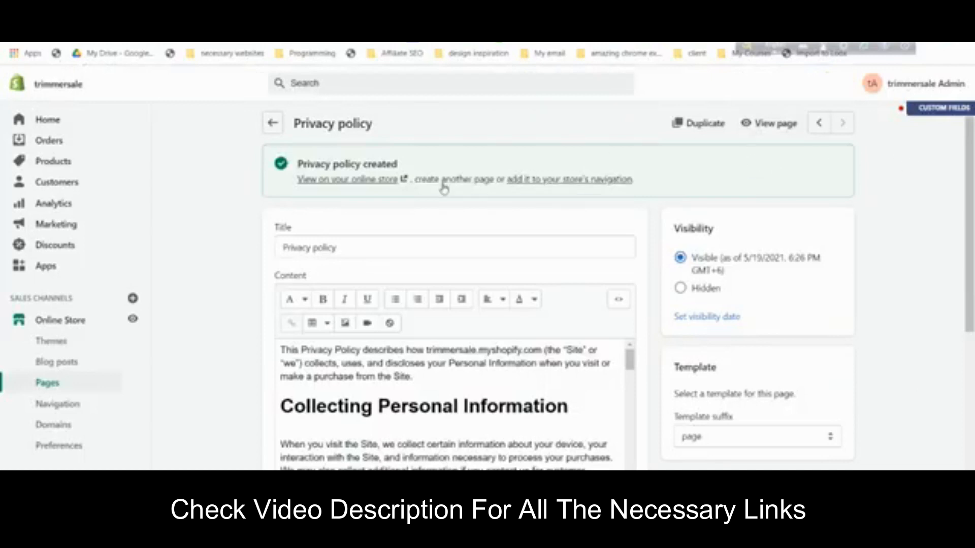
click(442, 182)
- Title the page 'Terms of service', paste the generated terms text as content, and save
click(369, 181)
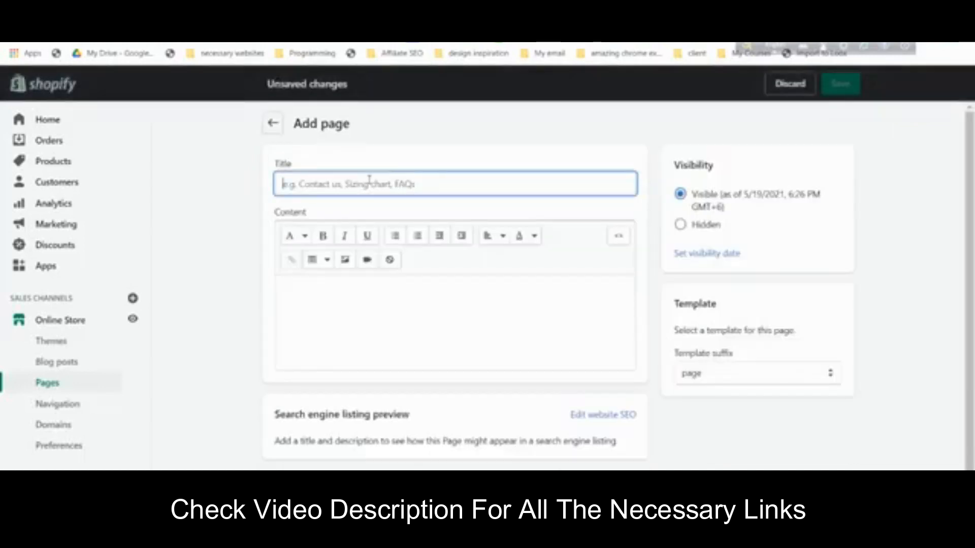
key(ctrl+v)
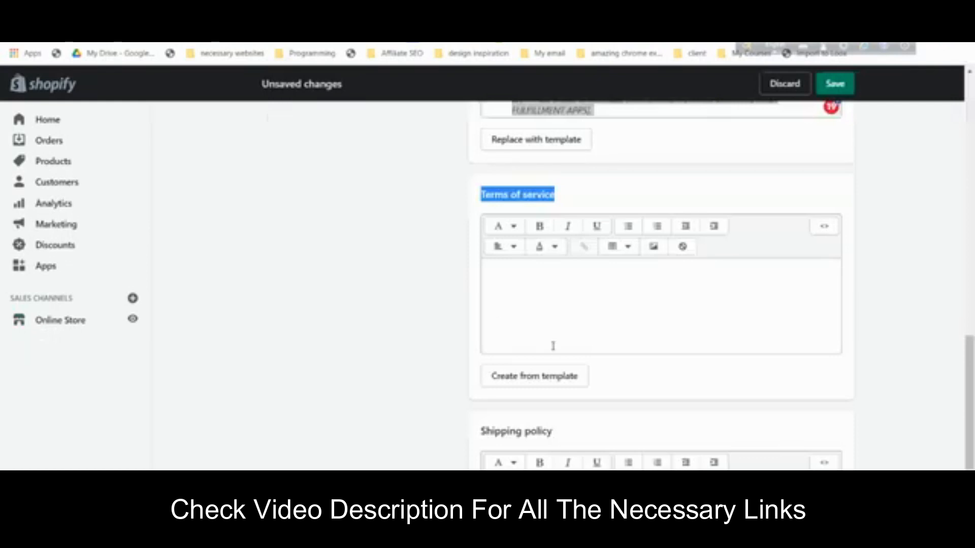
scroll(554, 335, down, 1)
click(556, 316)
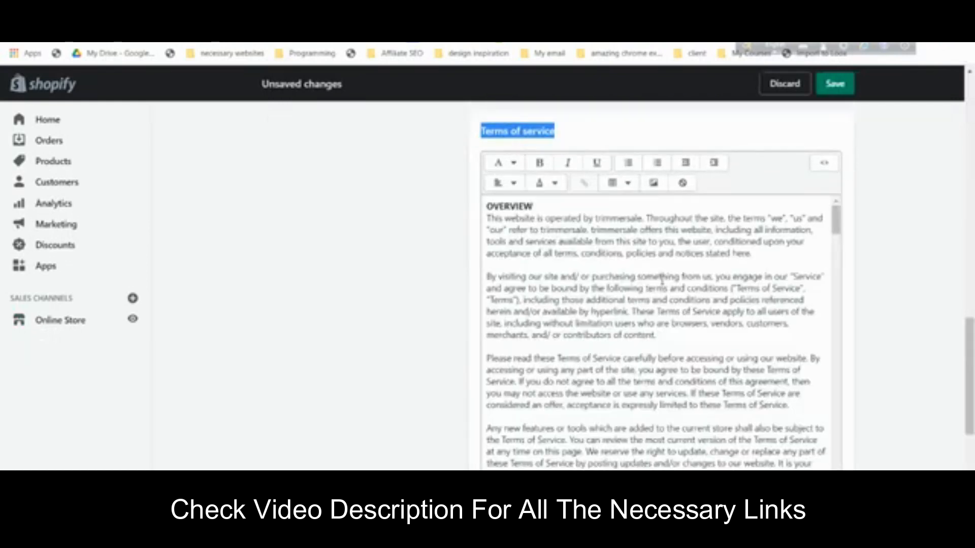
key(ctrl+a)
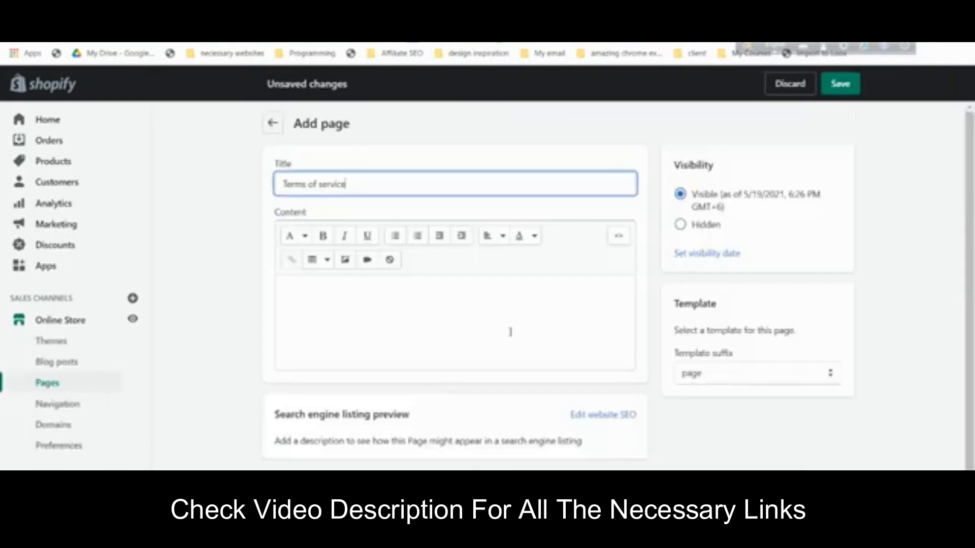
click(510, 332)
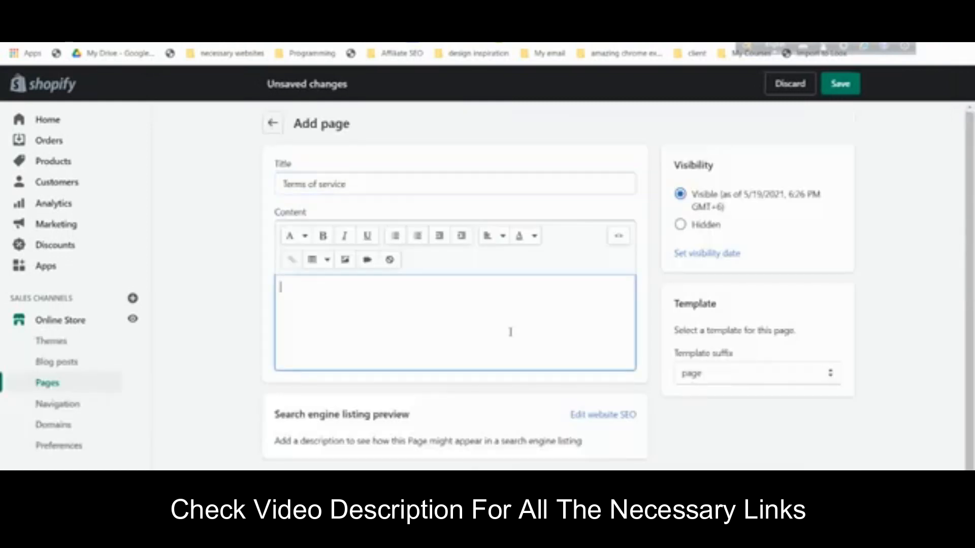
key(ctrl+v)
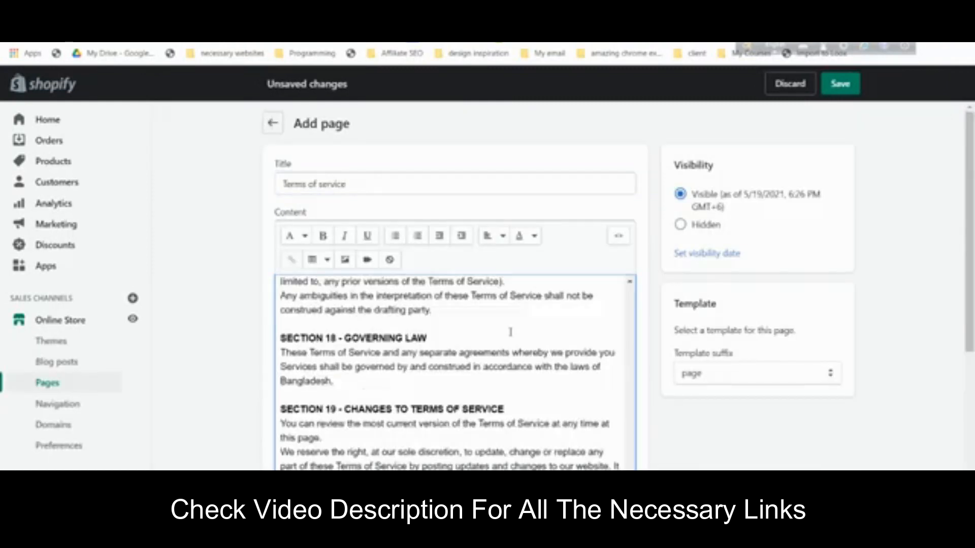
click(838, 92)
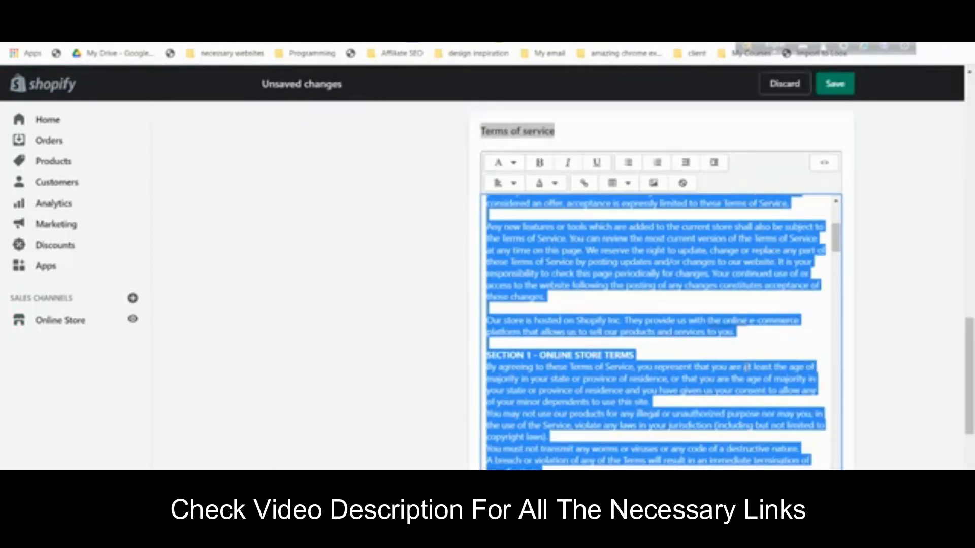
- Copy the 'Shipping policy' heading and start another new page
scroll(867, 351, down, 10)
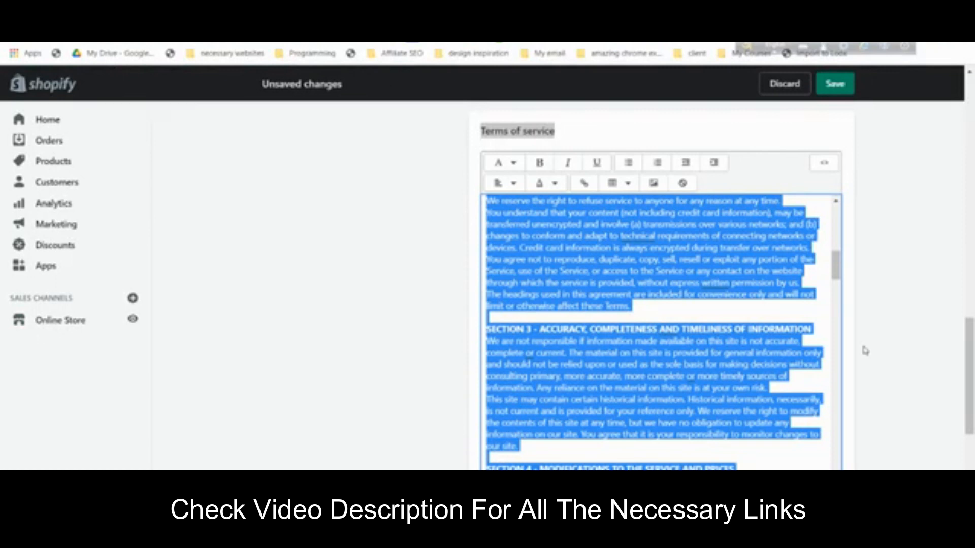
triple_click(531, 285)
right_click(529, 289)
click(542, 295)
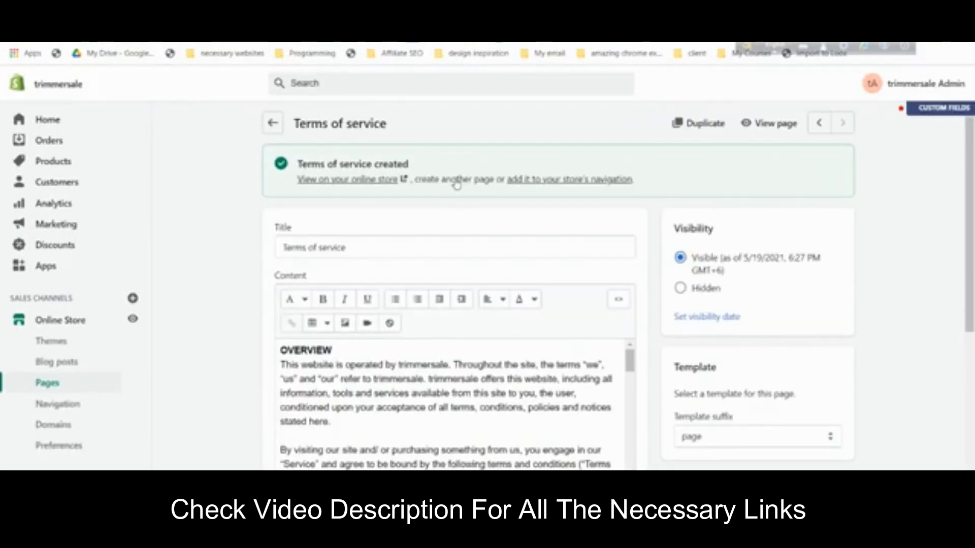
click(455, 181)
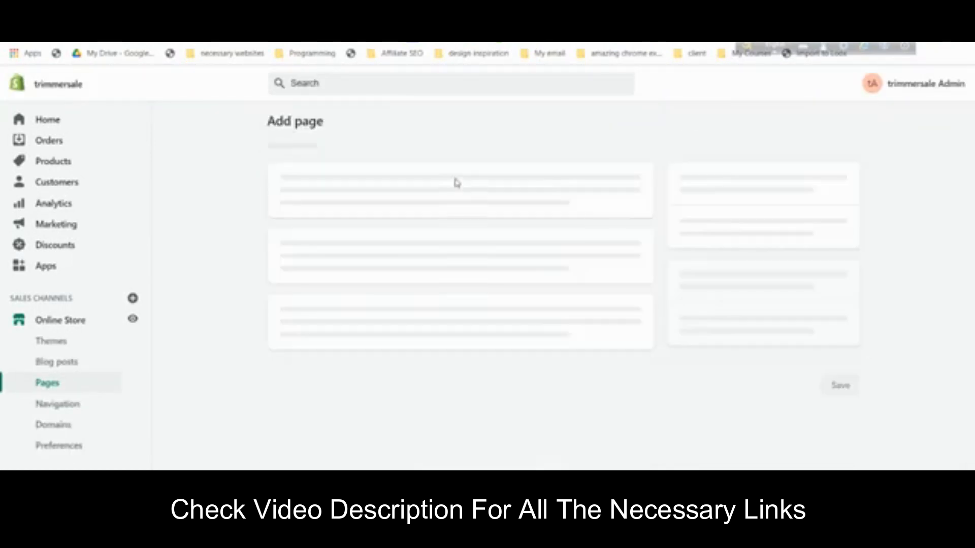
click(396, 182)
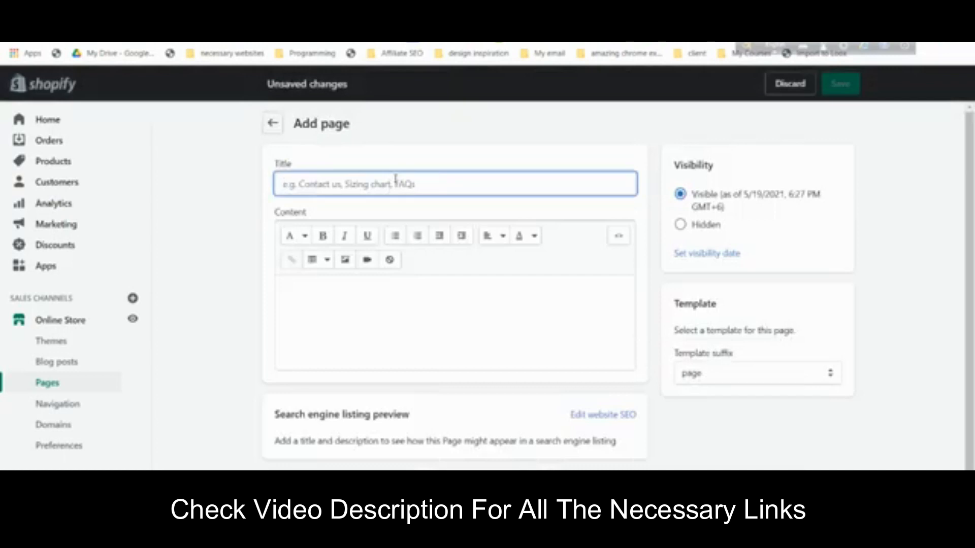
- Paste 'Shipping policy' as the new page title and ready the empty content area
key(ctrl+v)
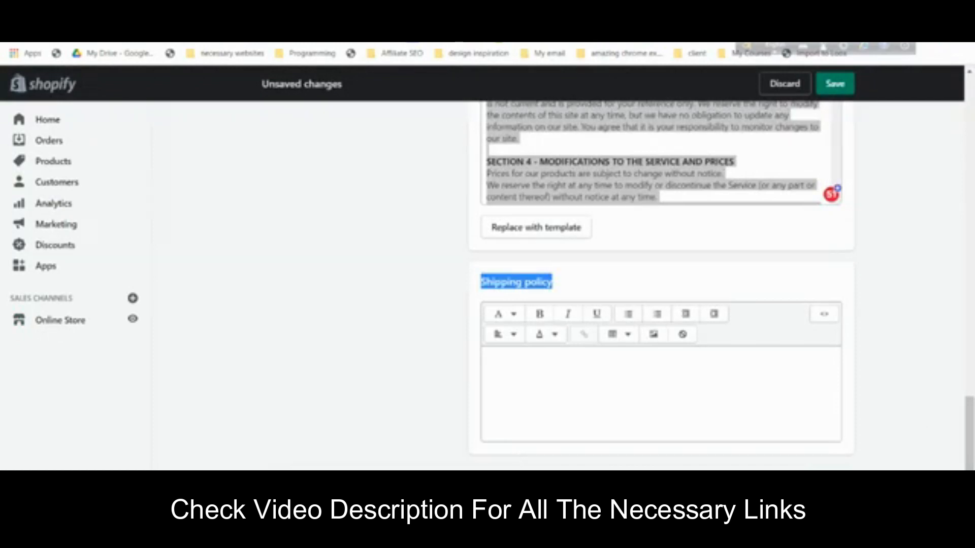
scroll(788, 426, up, 3)
scroll(786, 421, down, 3)
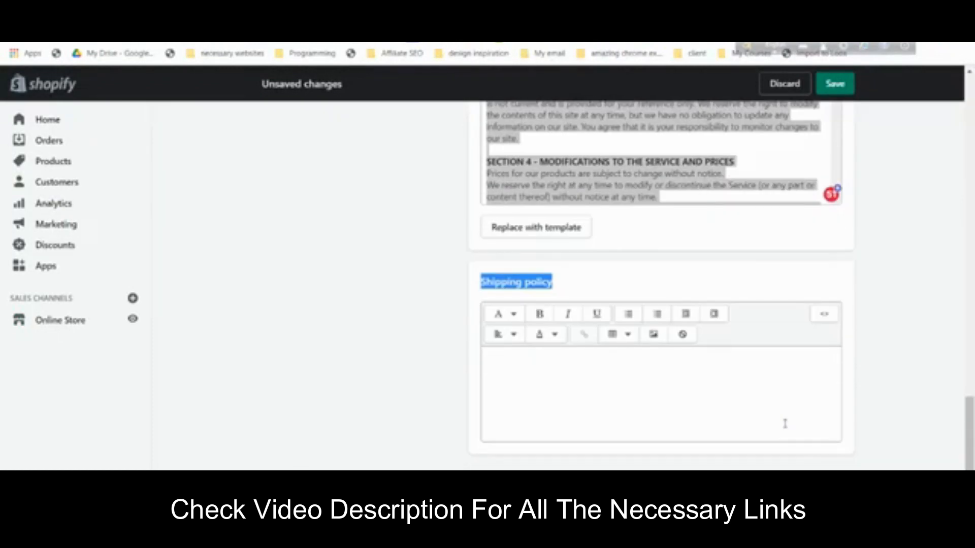
click(563, 383)
click(594, 270)
click(543, 430)
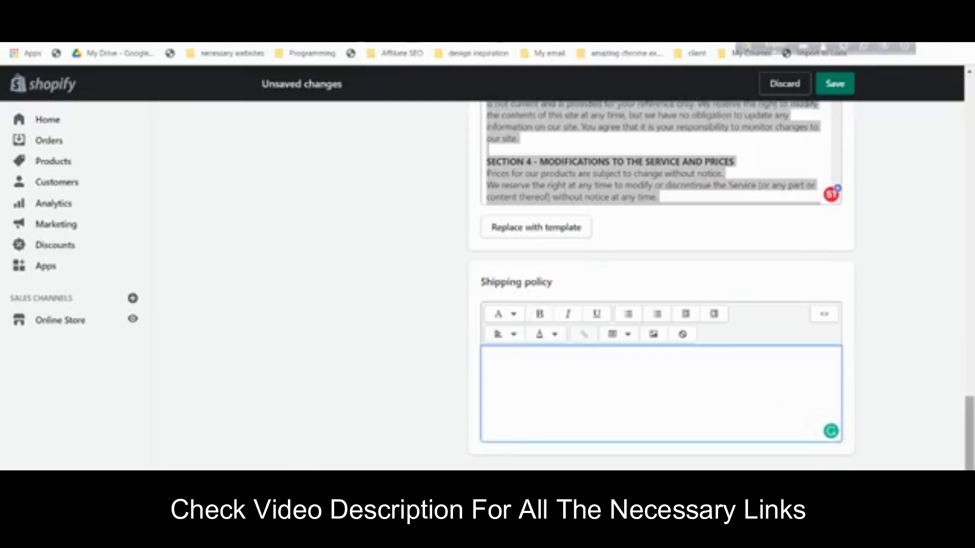
scroll(407, 460, up, 3)
scroll(407, 457, down, 3)
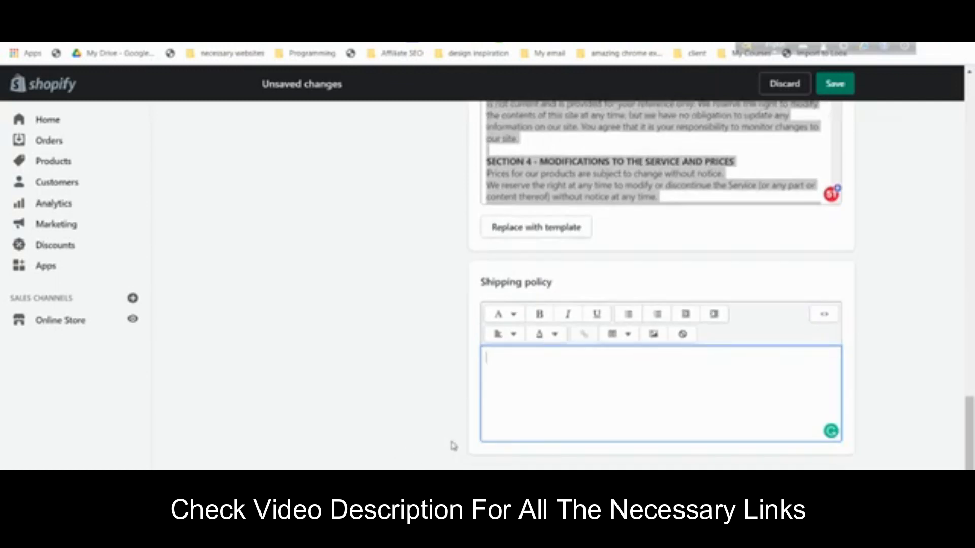
key(ctrl+minus)
key(ctrl+minus)
key(ctrl+minus)
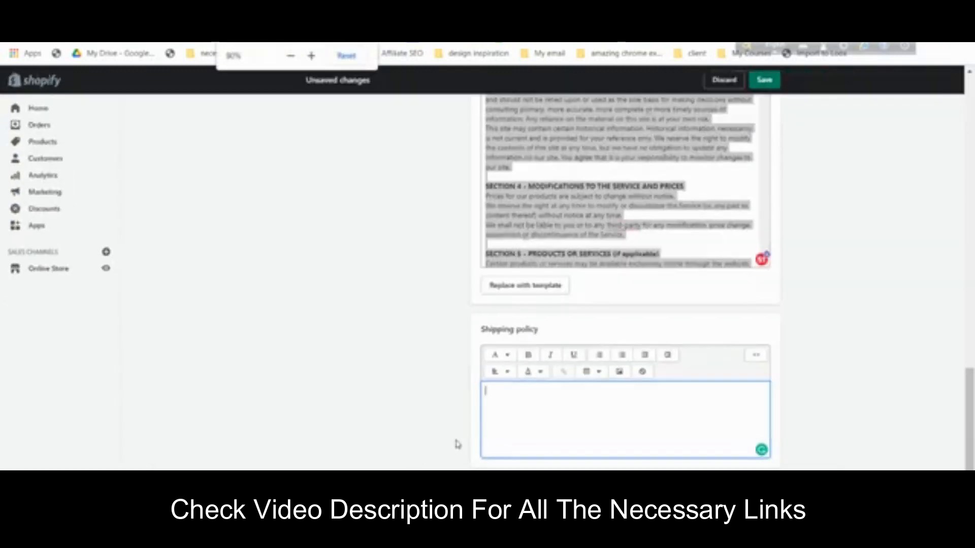
scroll(617, 279, up, 10)
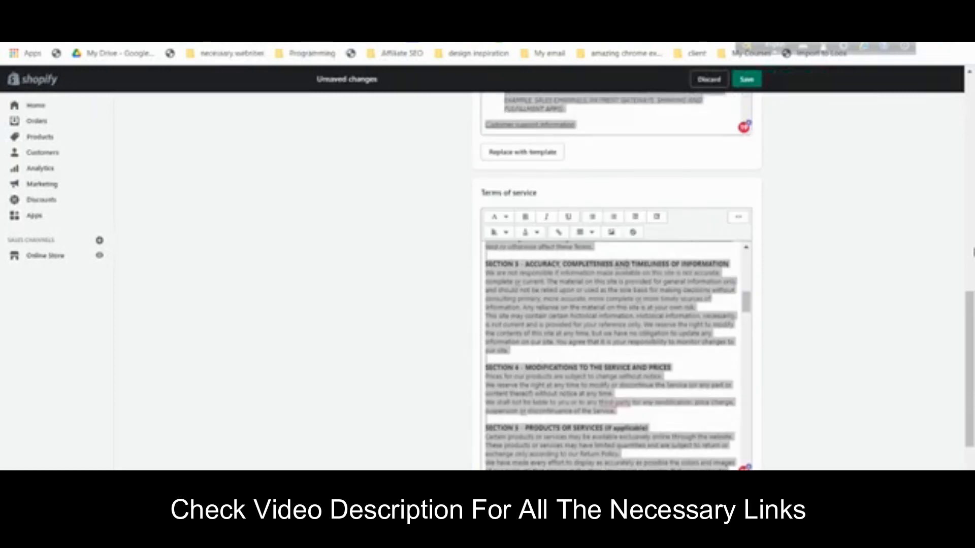
scroll(616, 279, down, 4)
scroll(936, 272, down, 7)
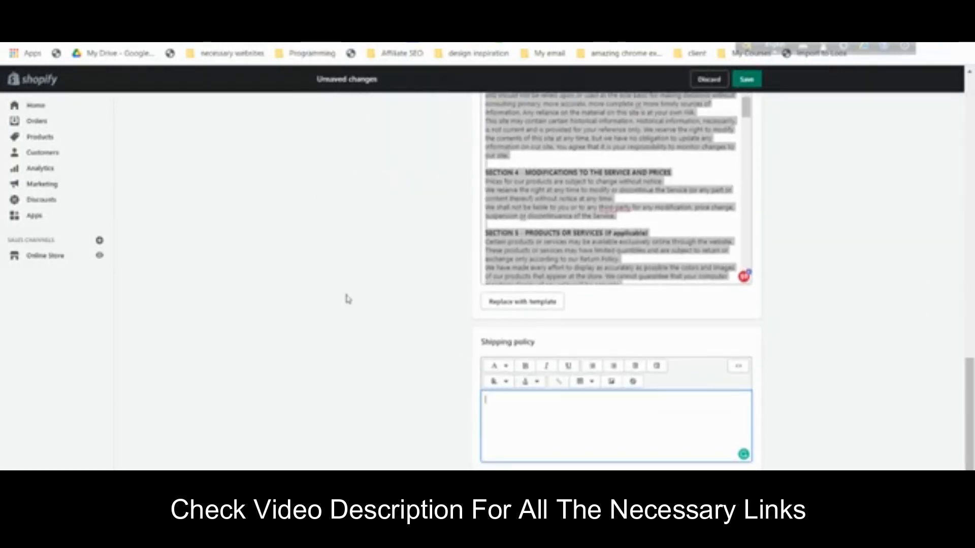
scroll(350, 298, up, 5)
scroll(350, 299, down, 5)
key(ctrl+plus)
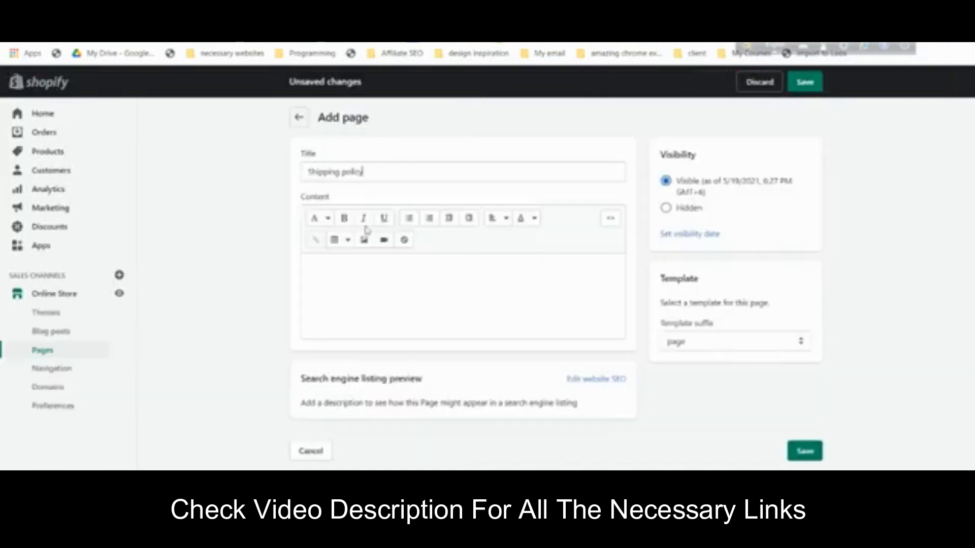
- Paste the shipping policy text as content, save the page, and start another page
click(404, 293)
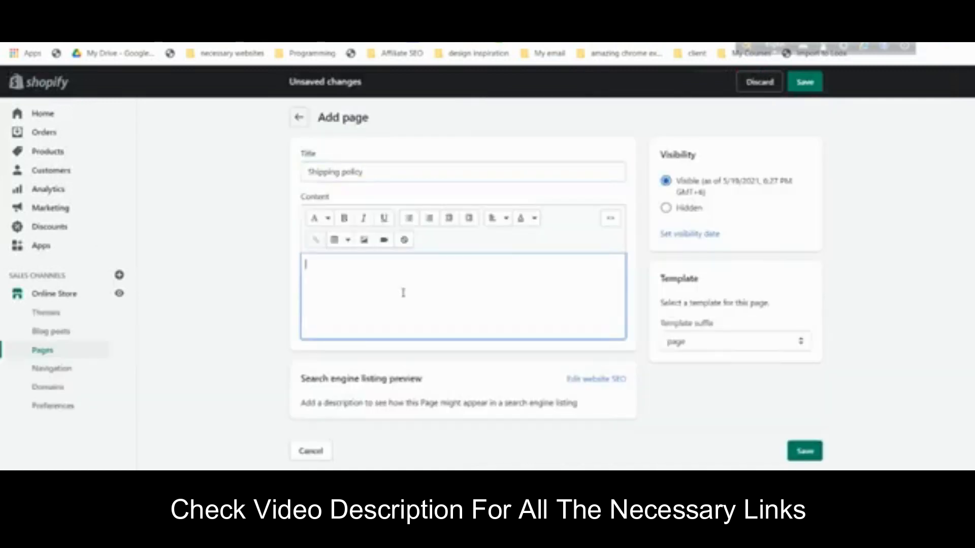
key(ctrl+v)
scroll(404, 293, up, 8)
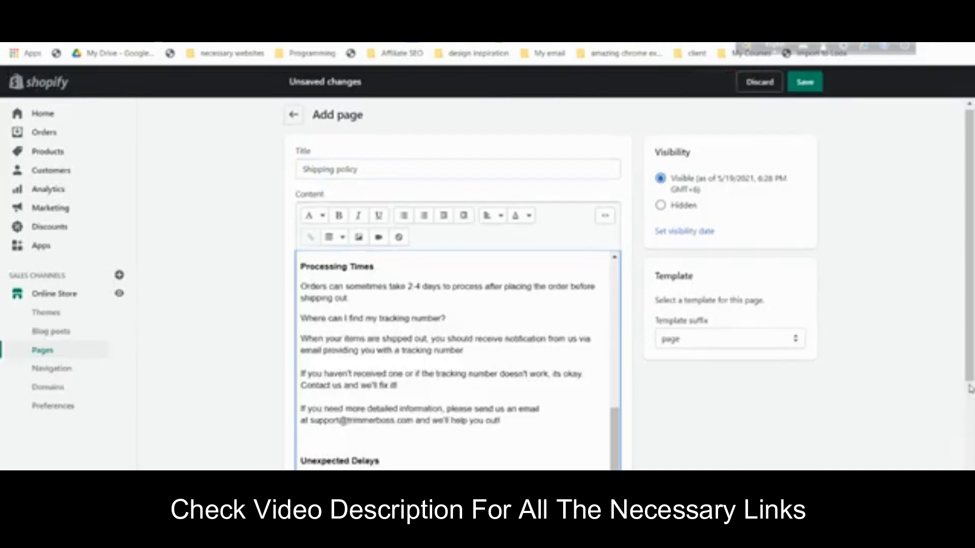
click(391, 176)
scroll(494, 377, down, 10)
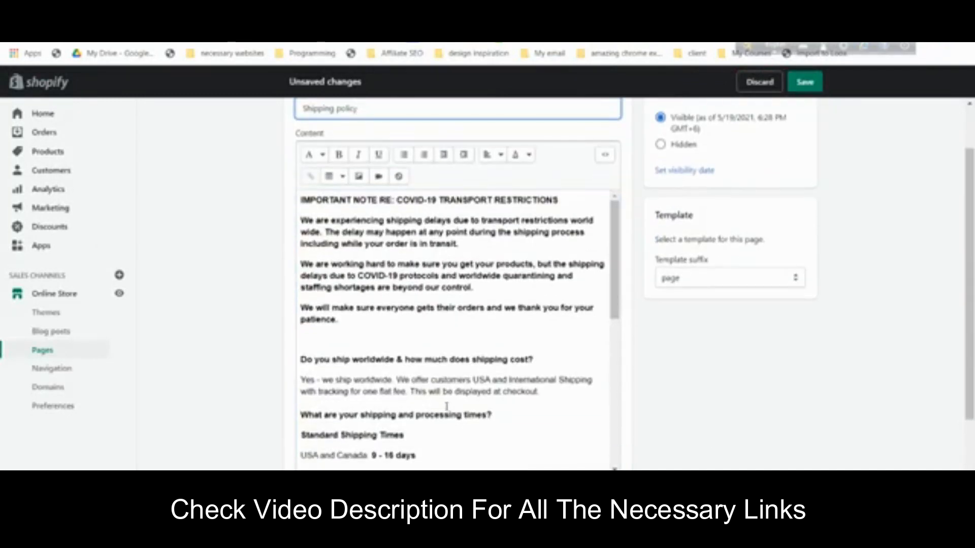
scroll(448, 391, down, 6)
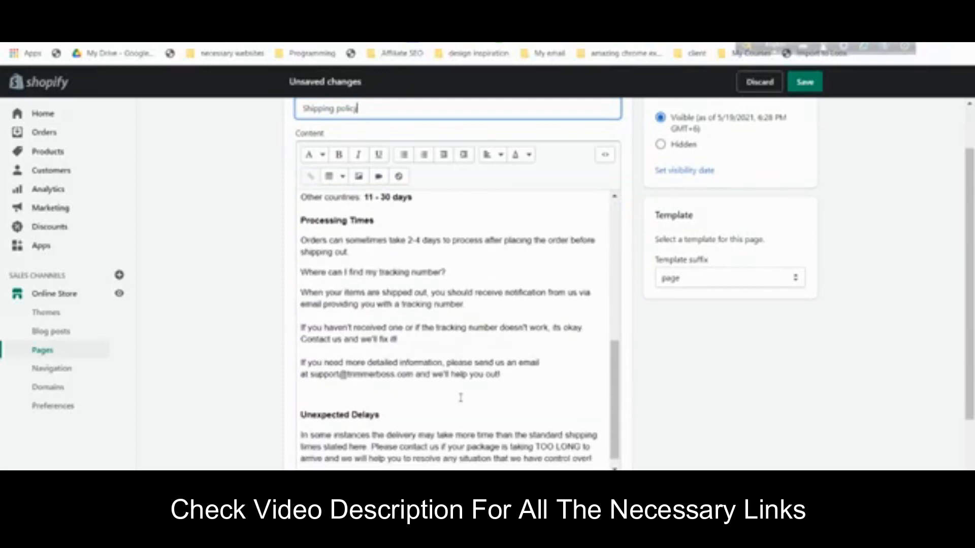
scroll(270, 336, up, 2)
scroll(270, 336, up, 1)
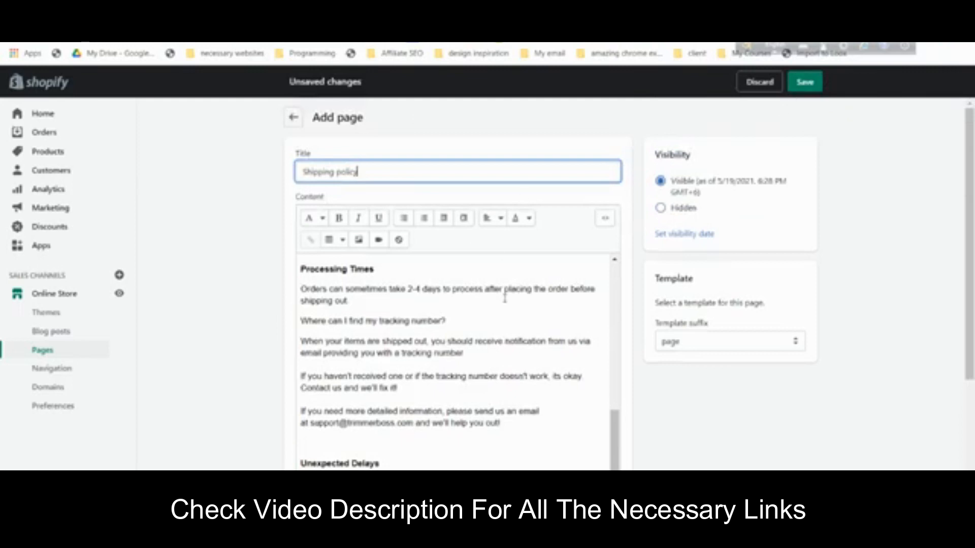
scroll(509, 301, up, 7)
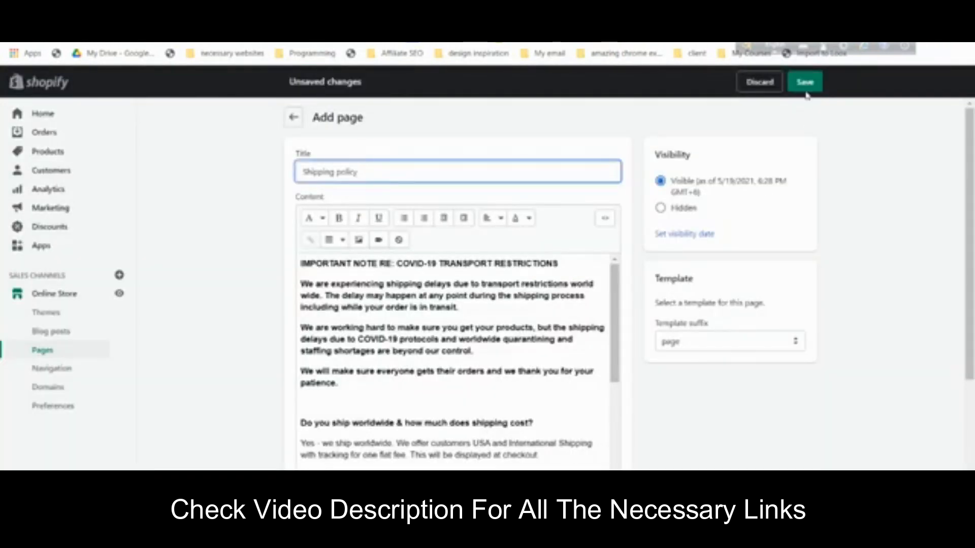
click(806, 82)
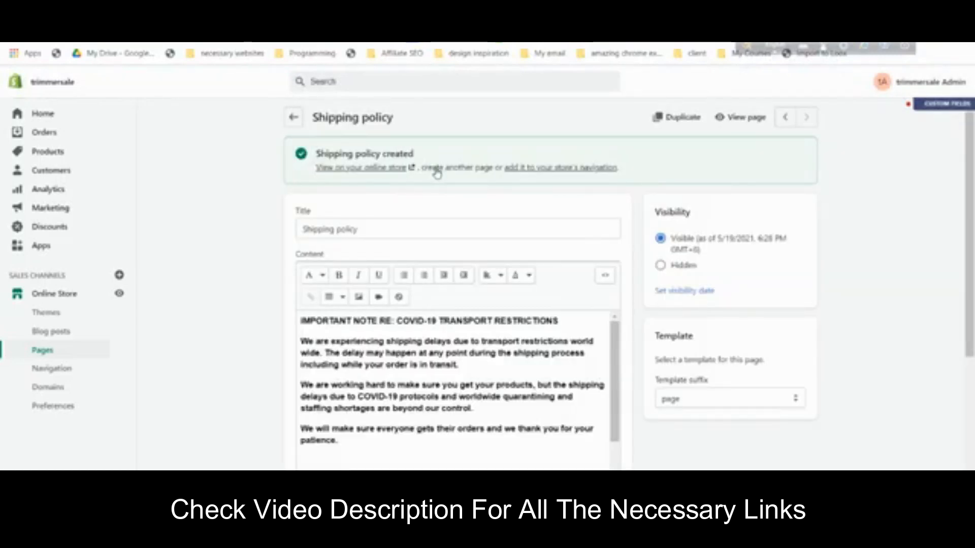
click(436, 169)
- Create a 'Contact Us' page using the page.contact template and save it
click(369, 178)
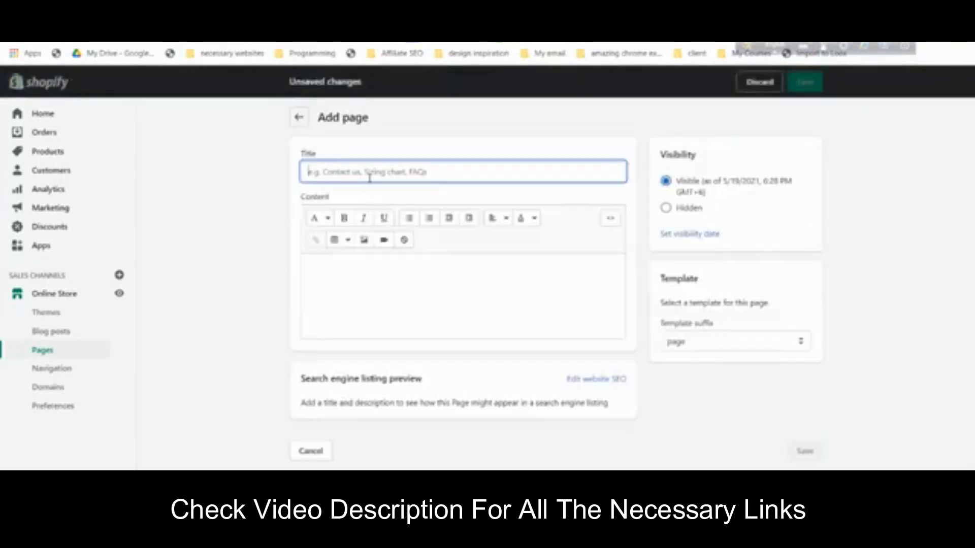
text(C)
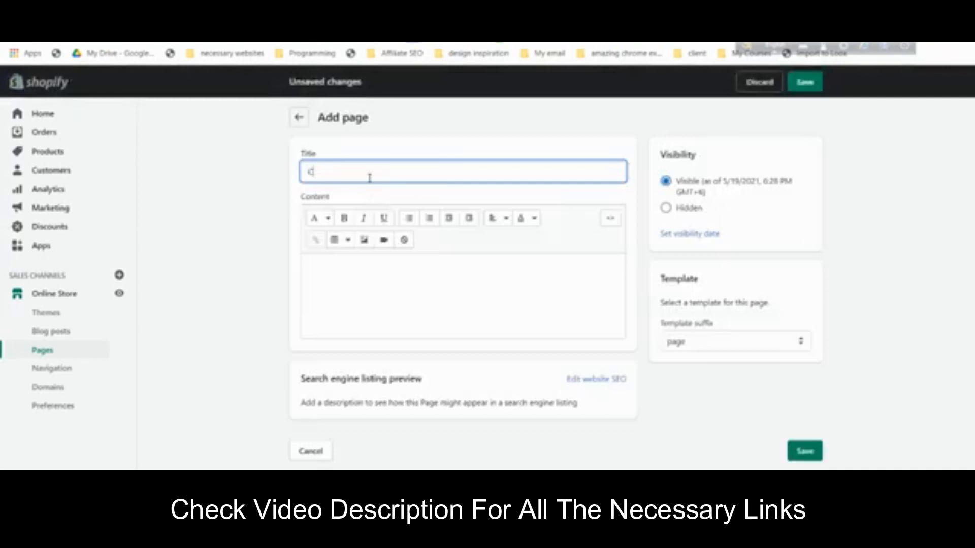
text(ontact Us)
click(771, 346)
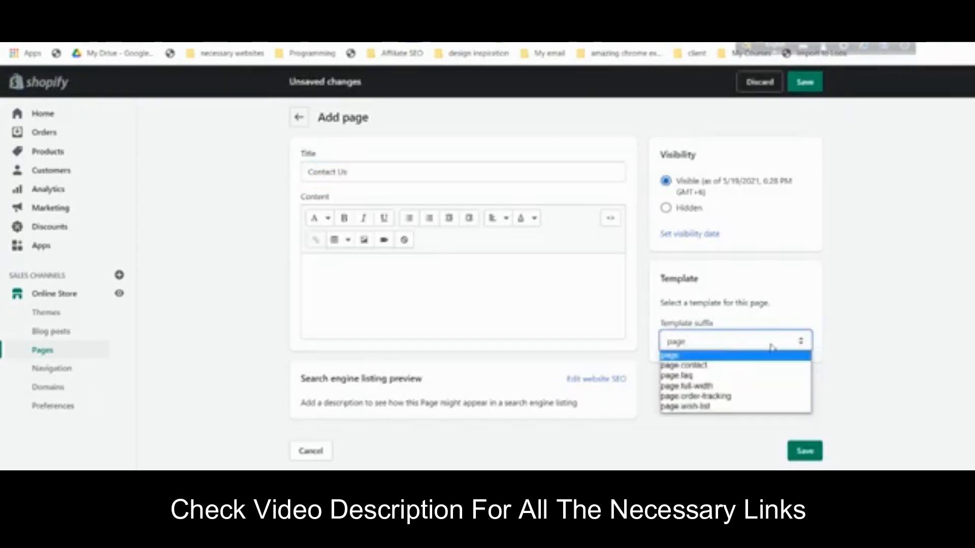
click(758, 365)
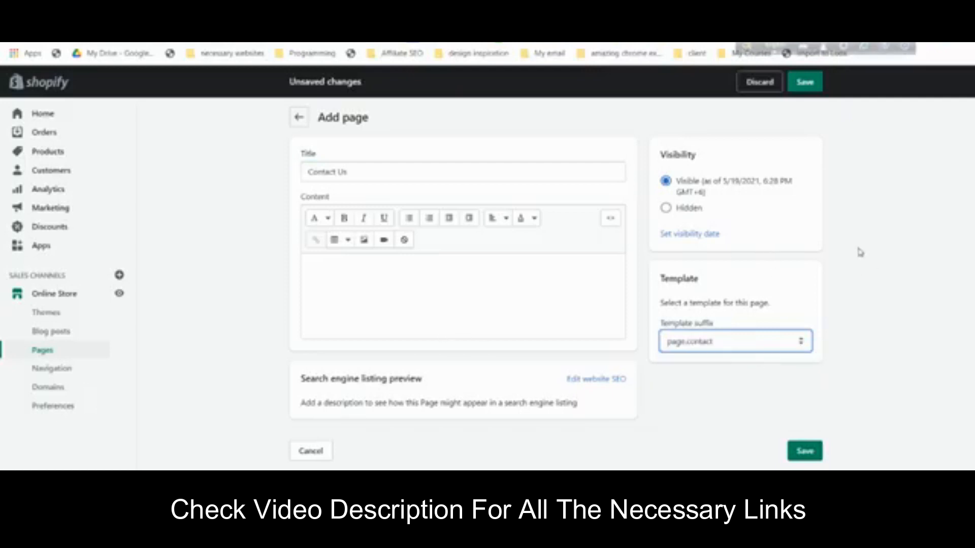
click(806, 81)
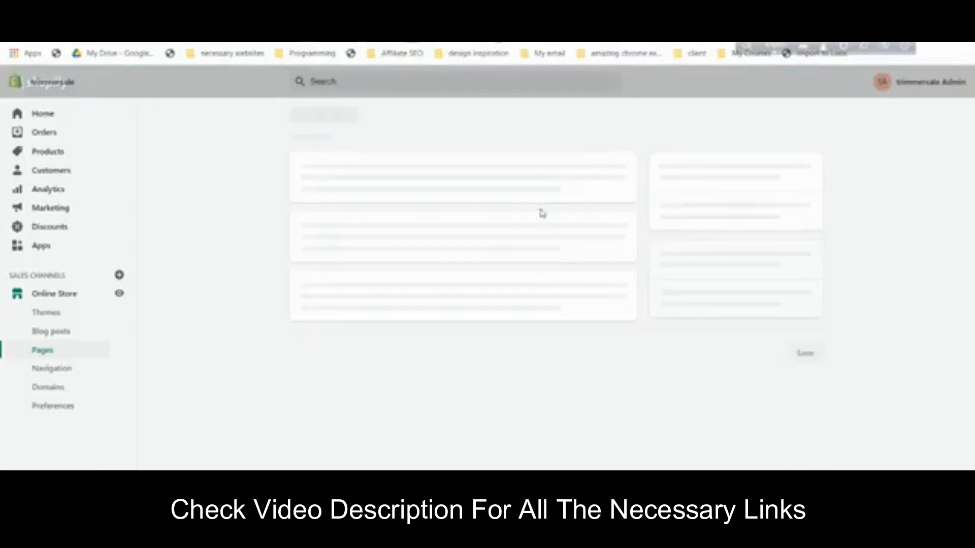
- View the Contact Us page's contact form on the storefront, then return to admin
click(740, 119)
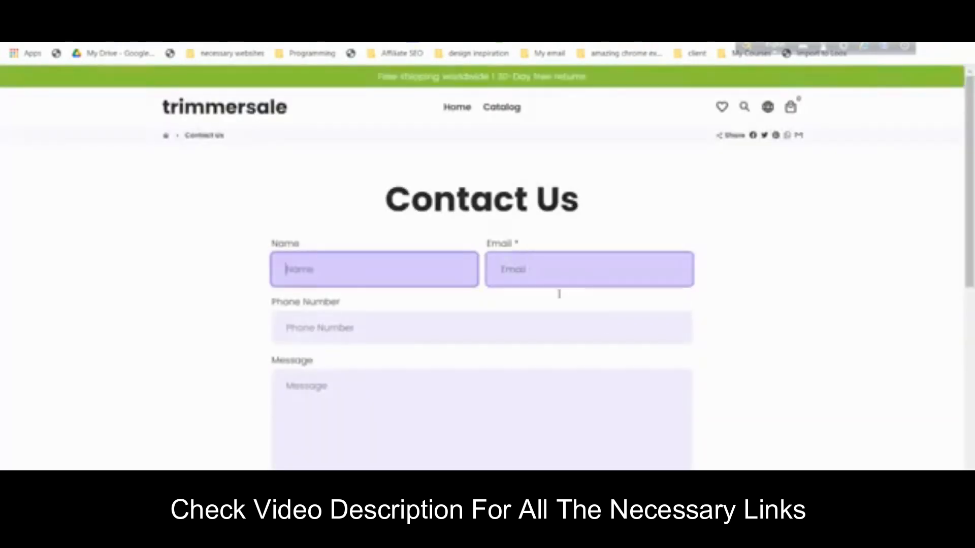
scroll(605, 318, down, 4)
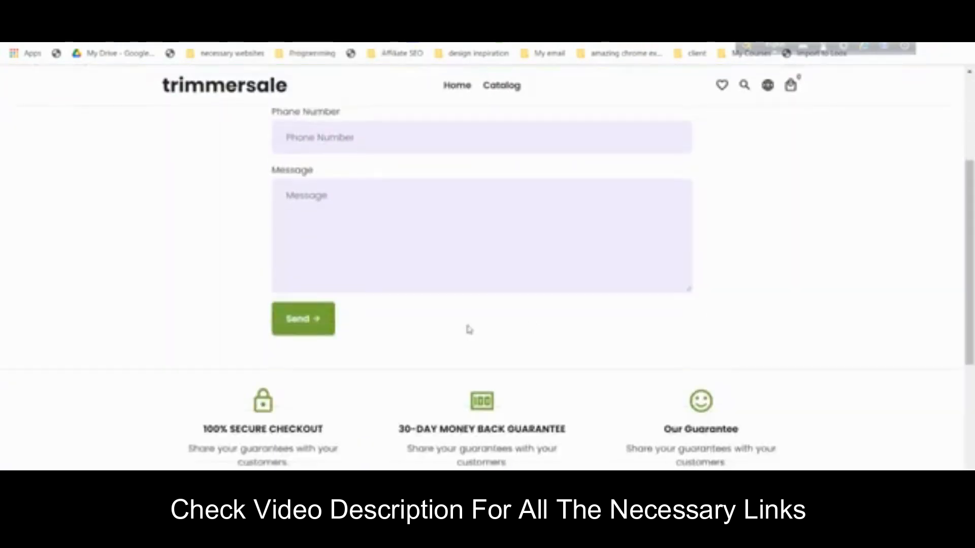
scroll(533, 353, down, 3)
scroll(533, 353, up, 8)
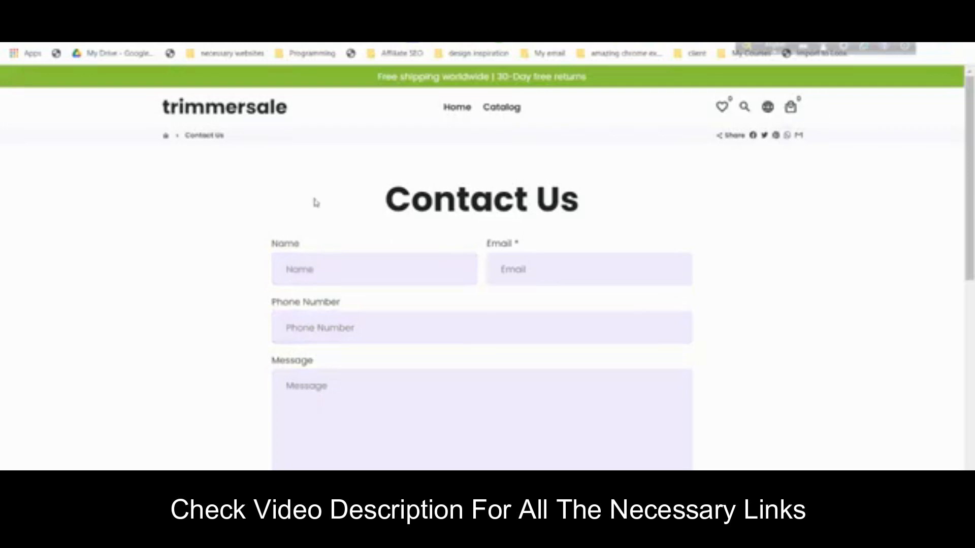
key(ctrl+minus)
key(ctrl+plus)
key(ctrl+plus)
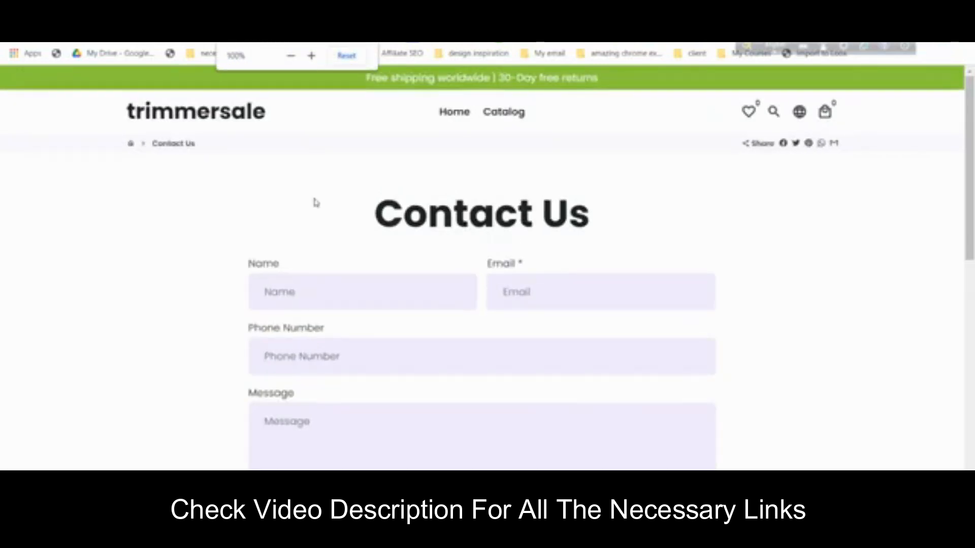
click(233, 10)
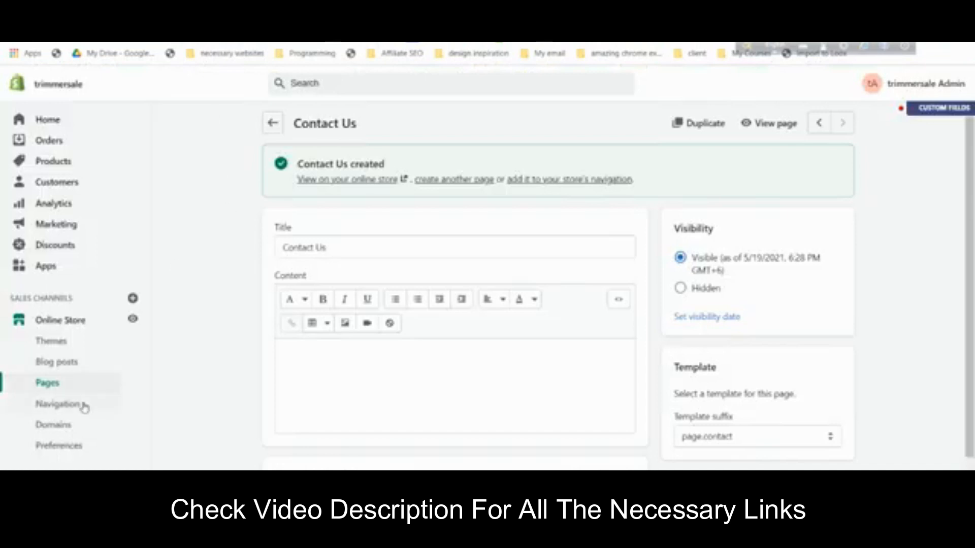
- Open the Main menu and delete its Catalog item
click(58, 404)
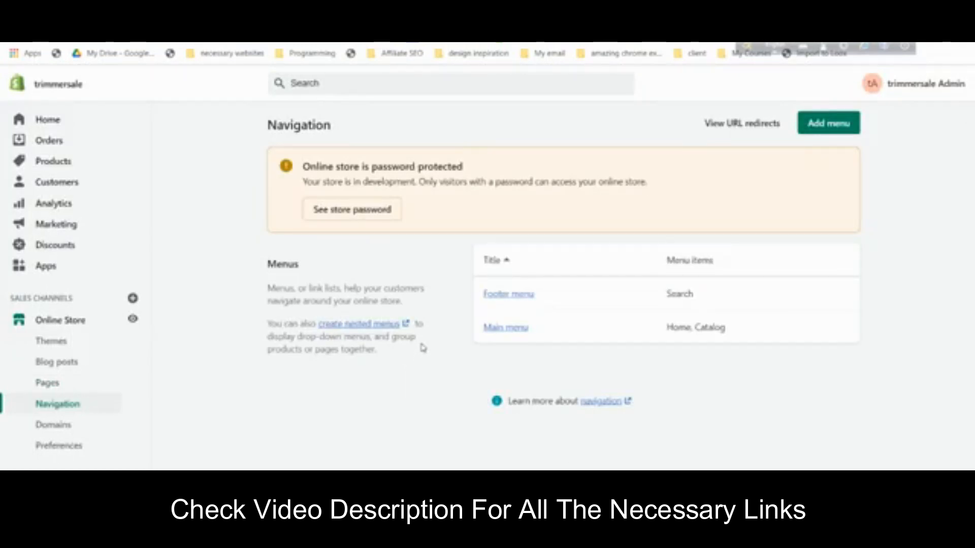
click(514, 329)
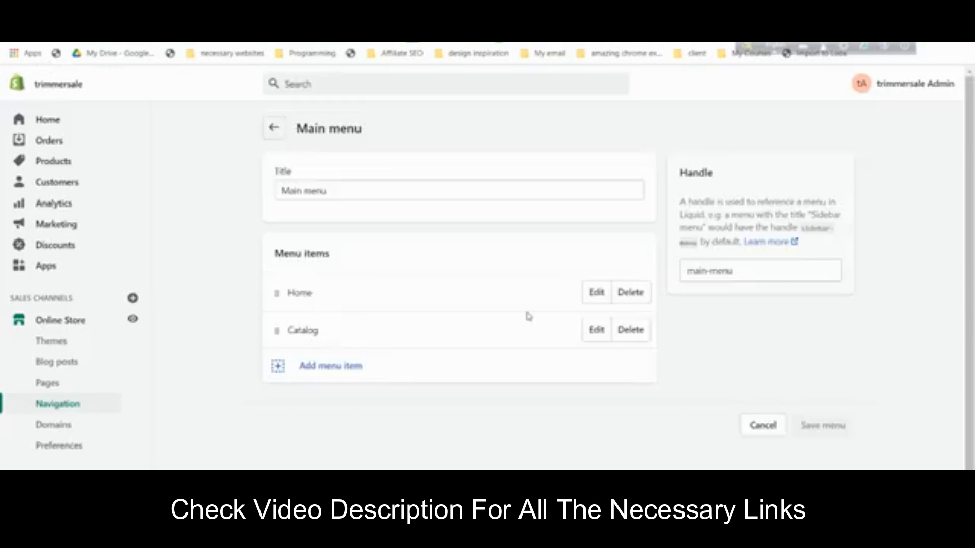
click(643, 337)
click(638, 204)
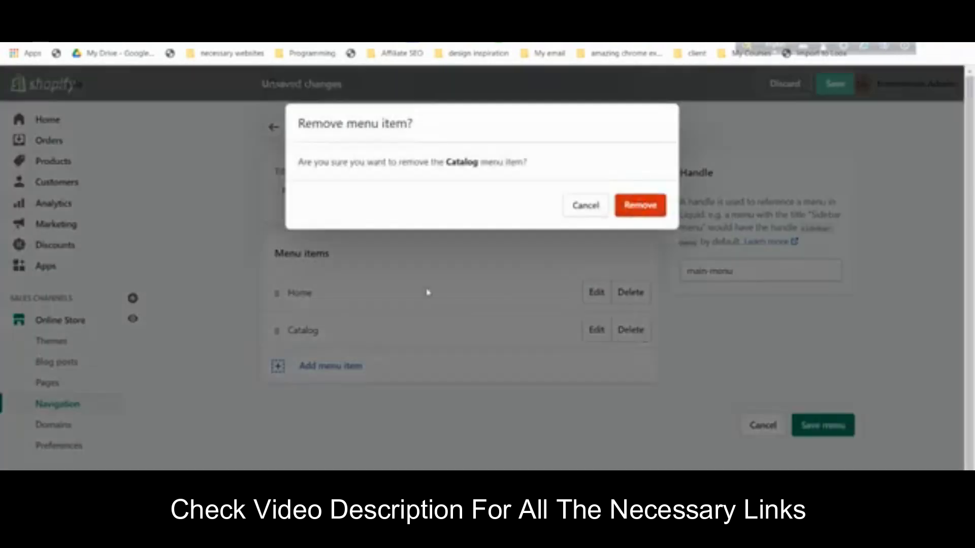
- Add a Buy Now menu item linking to the TRIMMER BOSS product
click(339, 331)
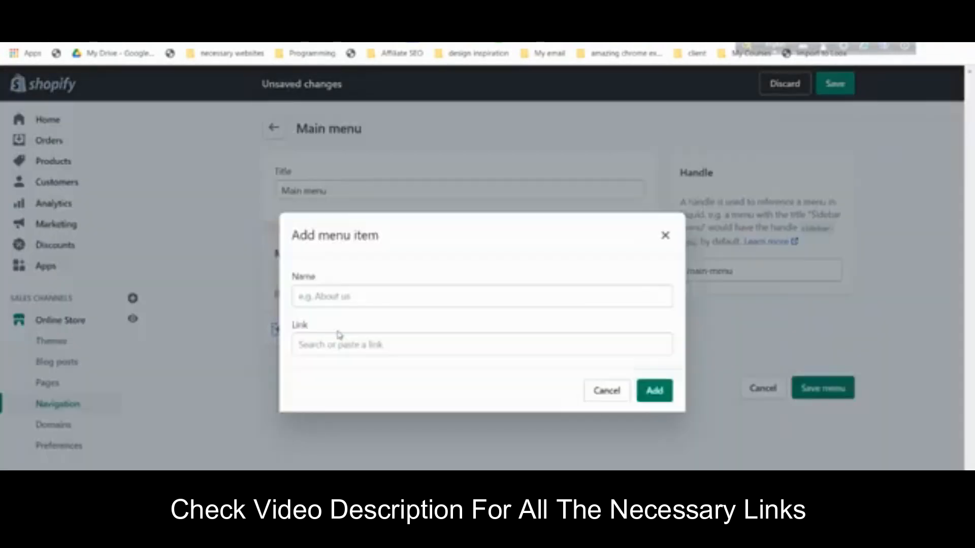
click(331, 297)
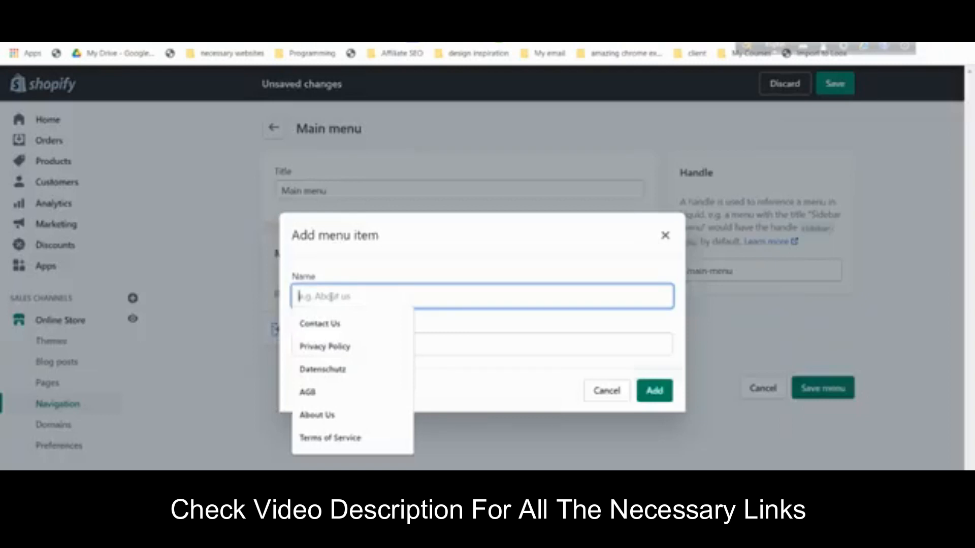
text(Bl)
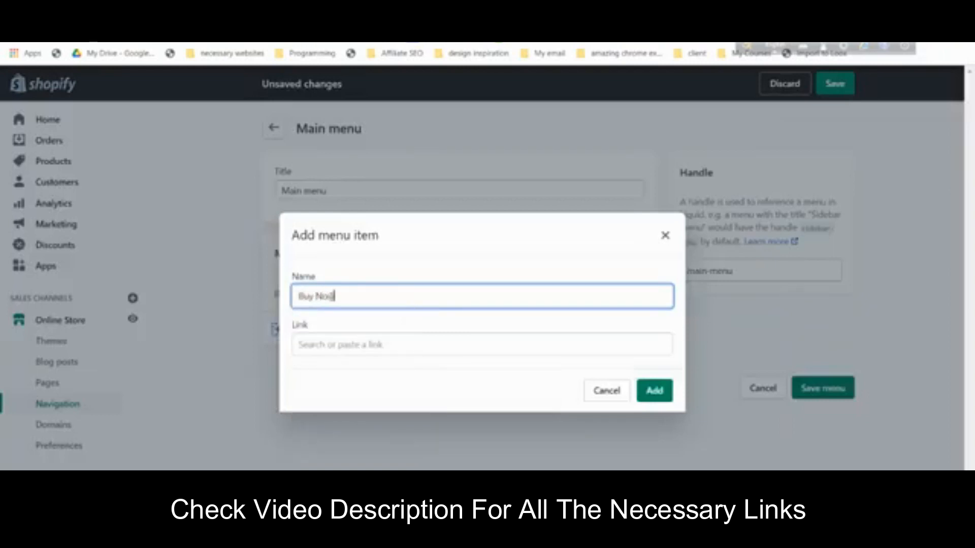
click(343, 344)
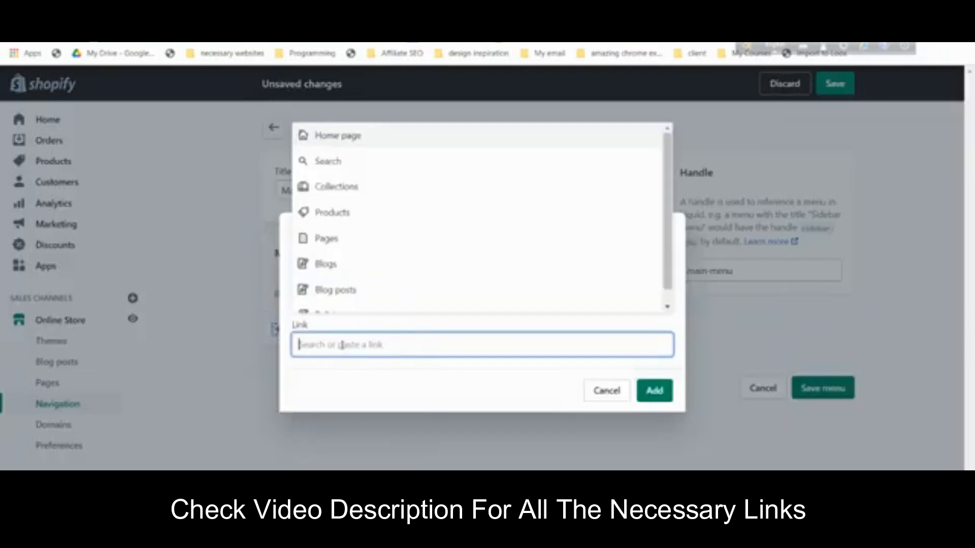
click(334, 211)
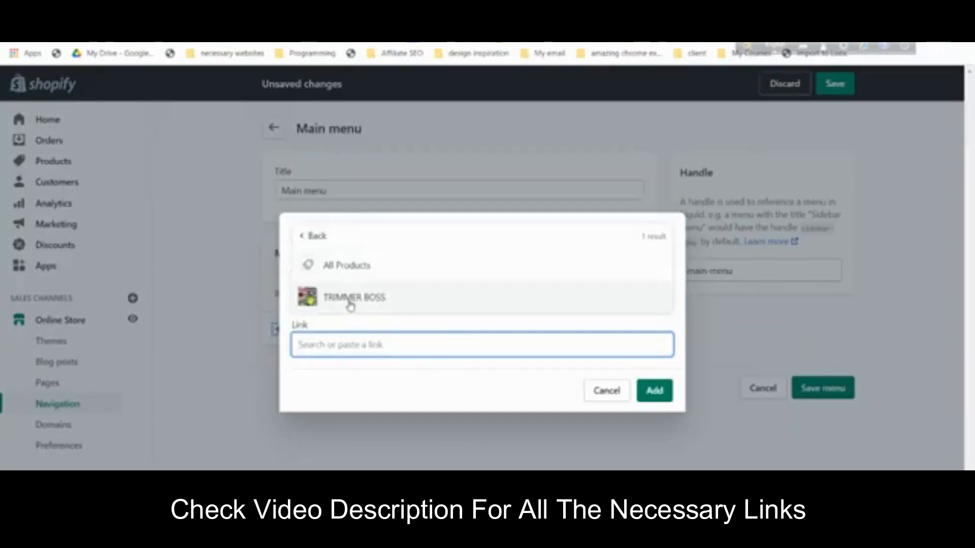
click(349, 300)
click(655, 392)
- Add a menu item linking to the Contact Us page and save the Main menu
click(344, 367)
click(361, 338)
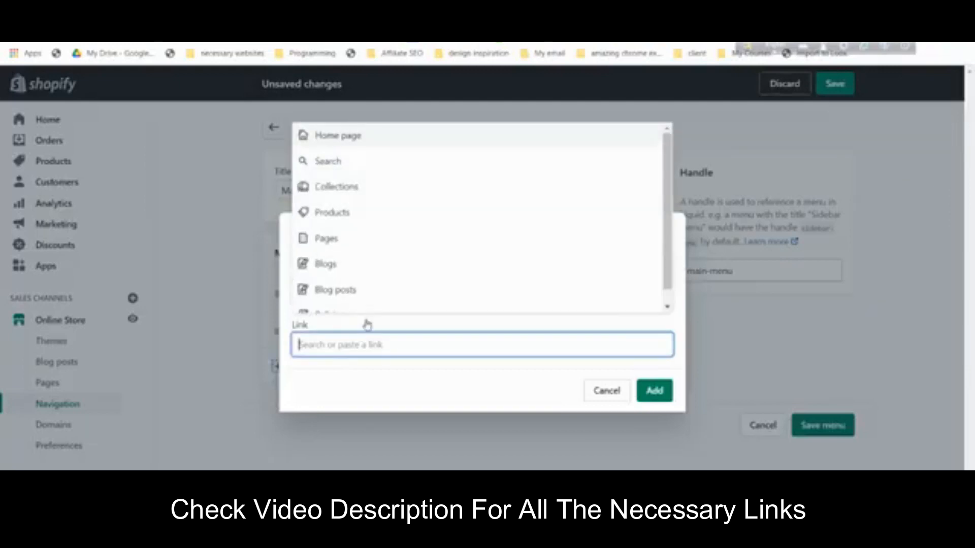
click(351, 239)
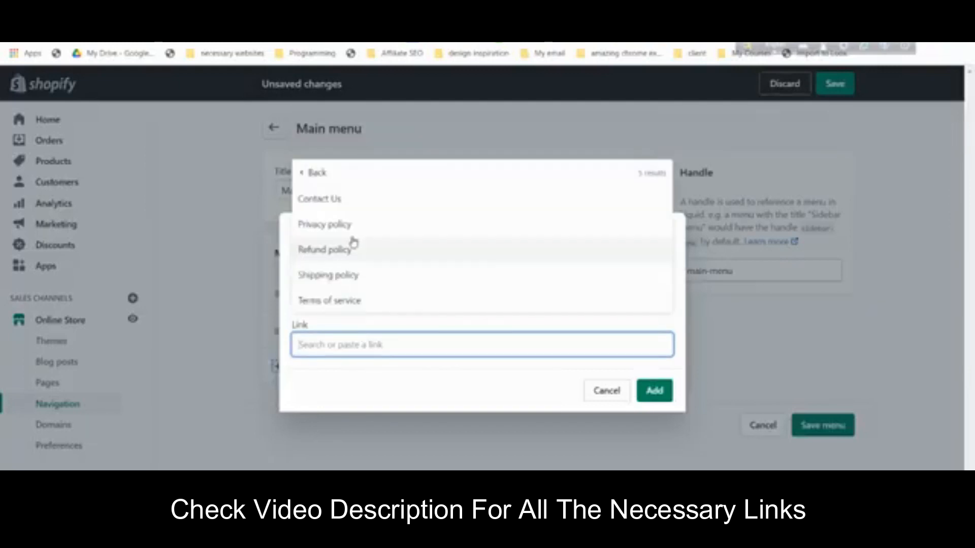
click(364, 204)
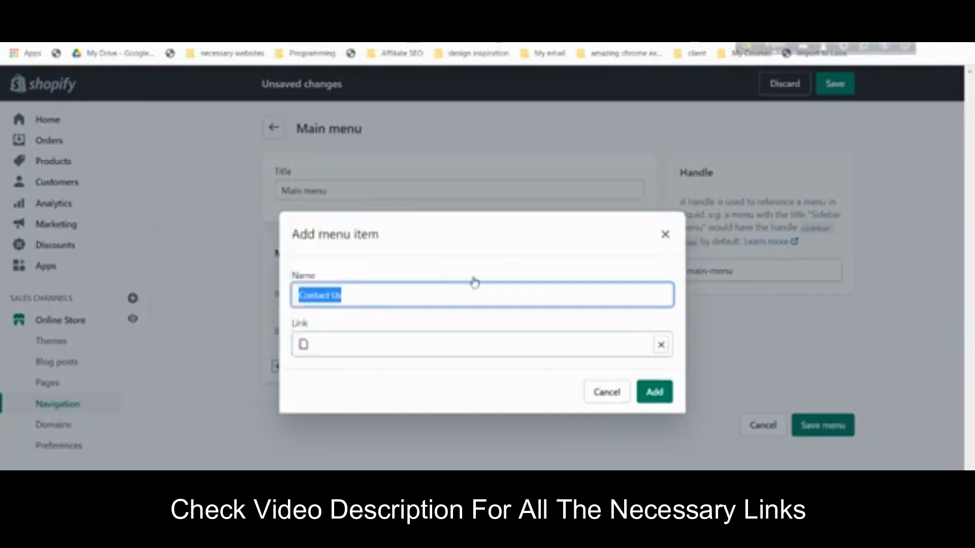
click(654, 396)
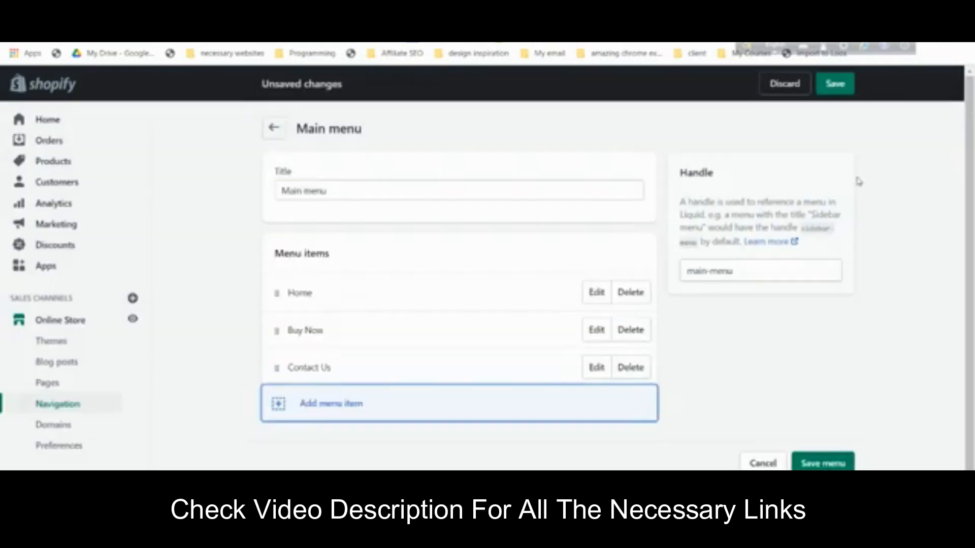
click(835, 84)
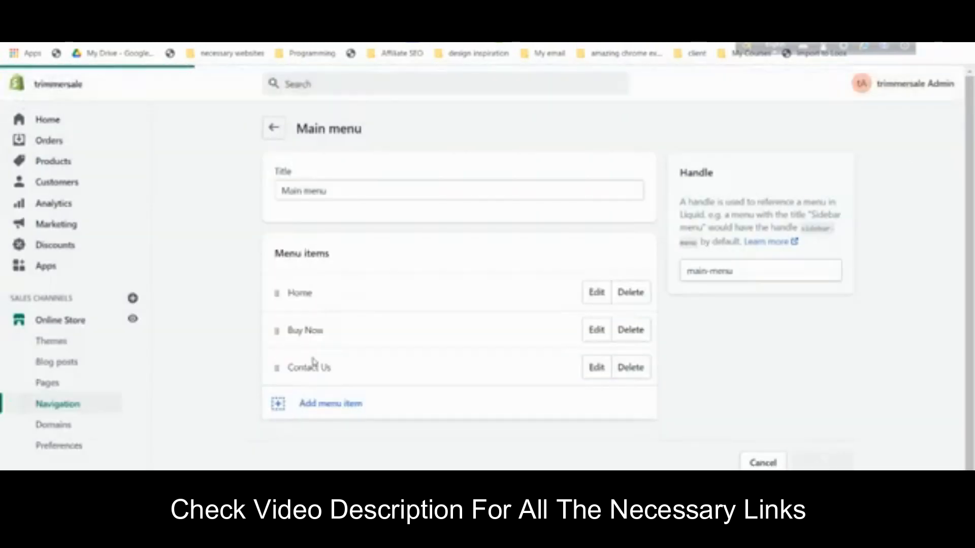
- Check the storefront in a new tab, then return to the menus list
right_click(60, 344)
click(75, 352)
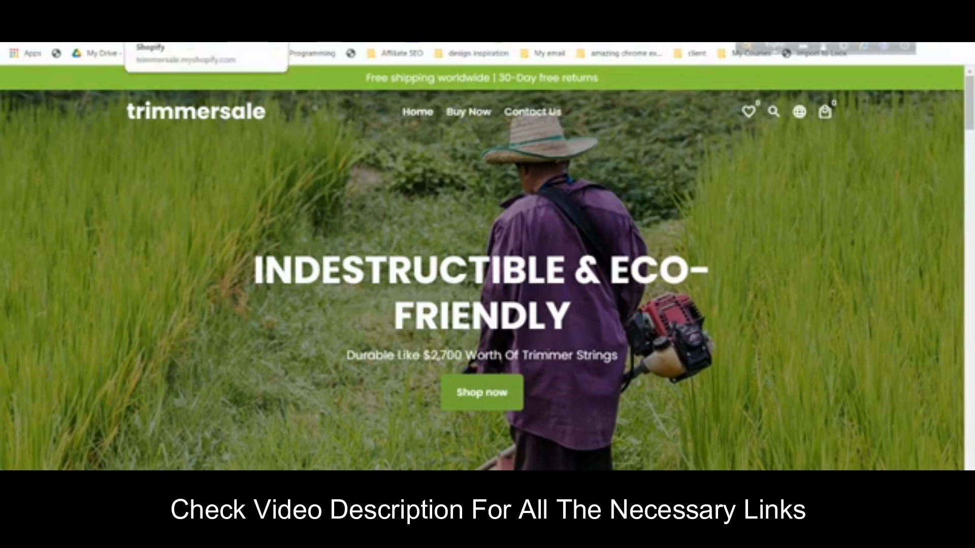
click(168, 11)
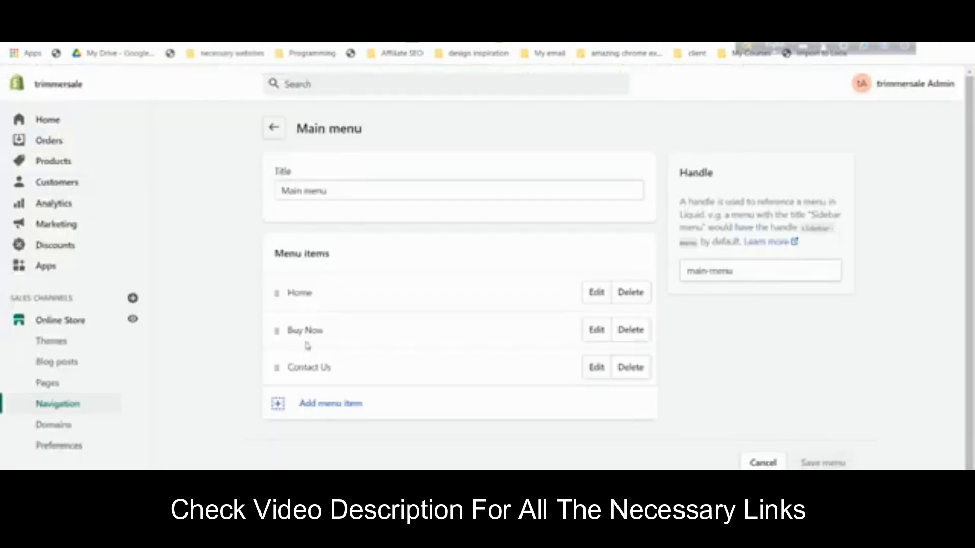
click(84, 409)
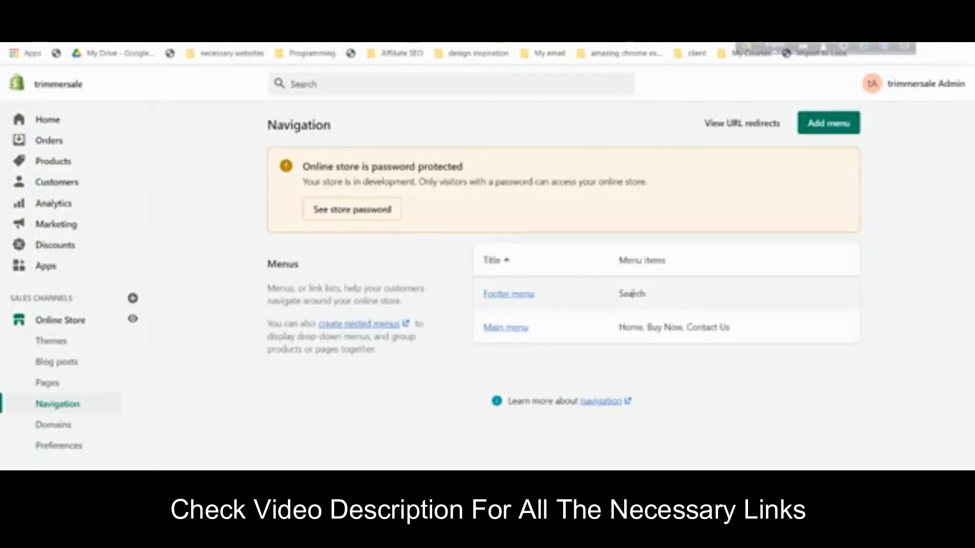
- In the Footer menu, delete the Search item and add a Privacy policy link
click(501, 295)
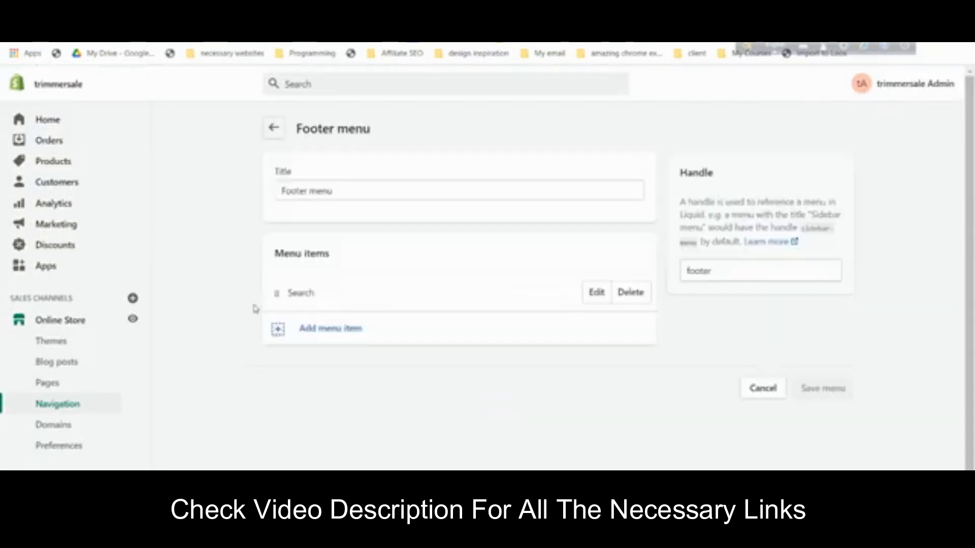
click(630, 293)
click(639, 206)
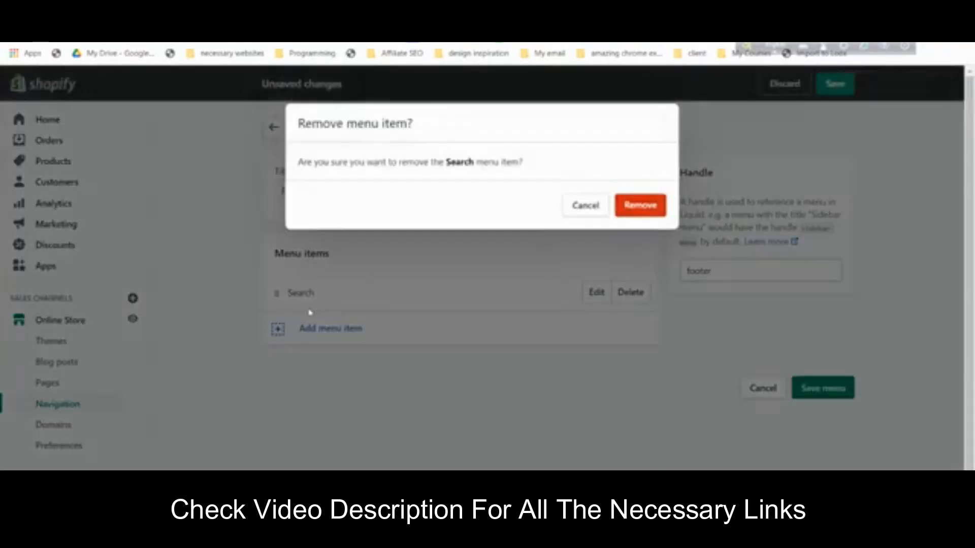
click(314, 340)
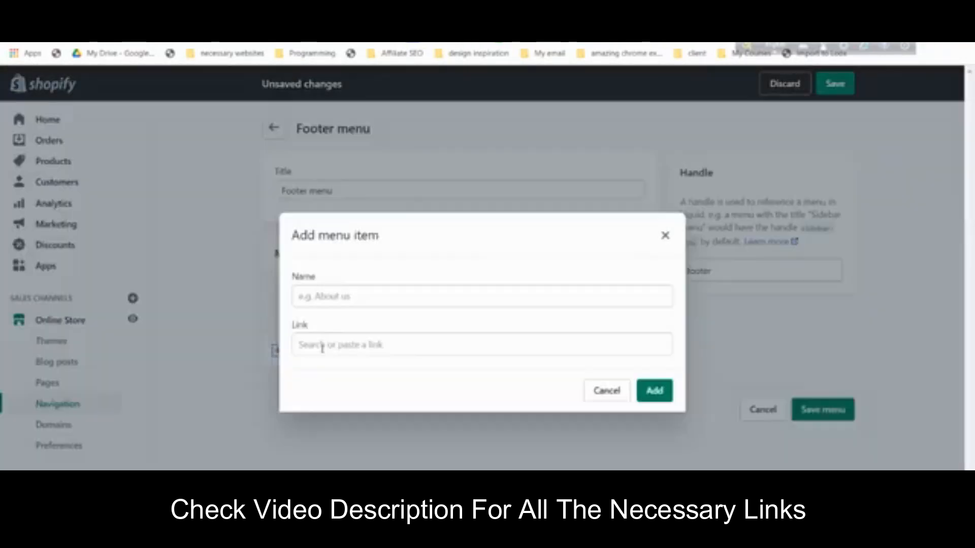
click(355, 348)
click(359, 241)
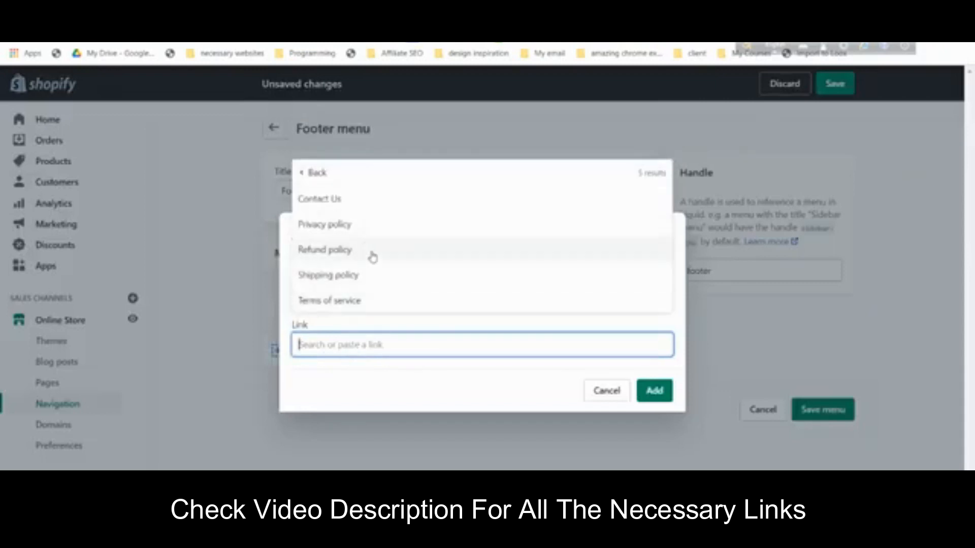
click(371, 225)
click(655, 392)
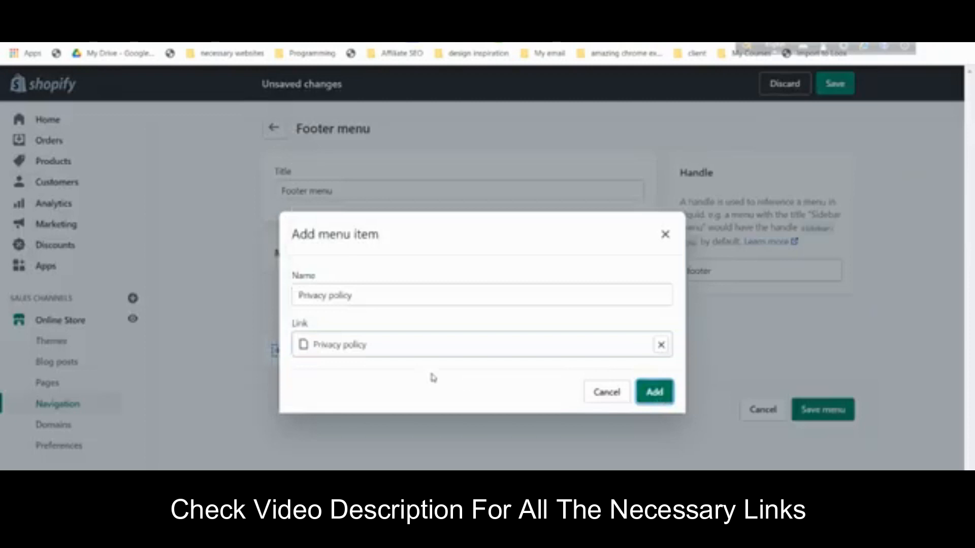
- Add Refund policy and Shipping policy page links to the footer menu
click(328, 334)
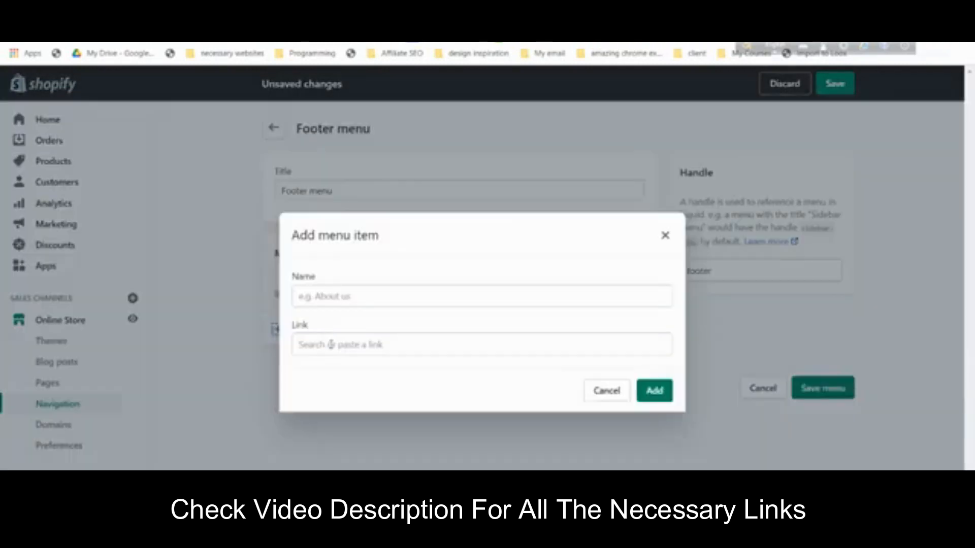
click(331, 345)
click(324, 237)
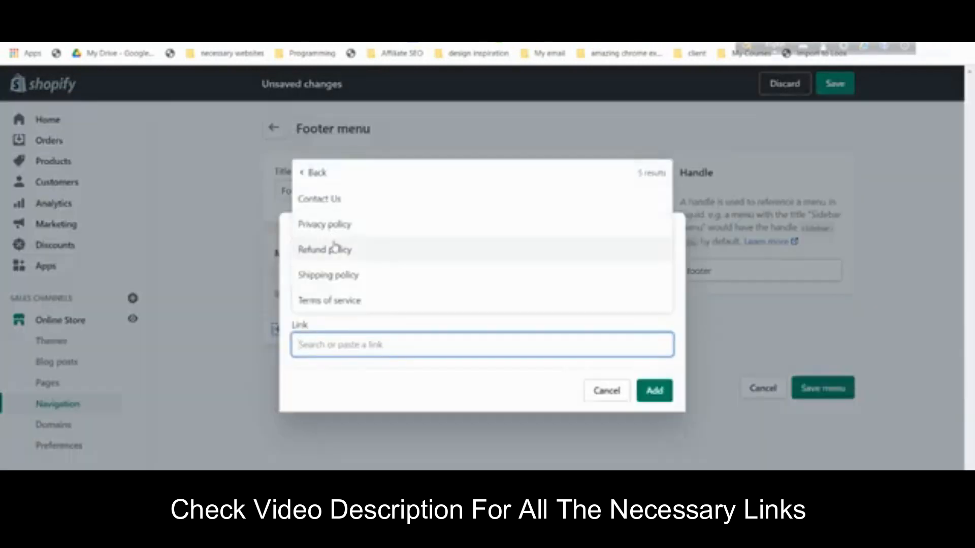
click(333, 249)
key(Return)
click(323, 365)
click(330, 345)
click(334, 247)
click(335, 274)
click(660, 398)
- Add a Terms of service link and save the footer menu
click(339, 405)
click(346, 341)
click(336, 243)
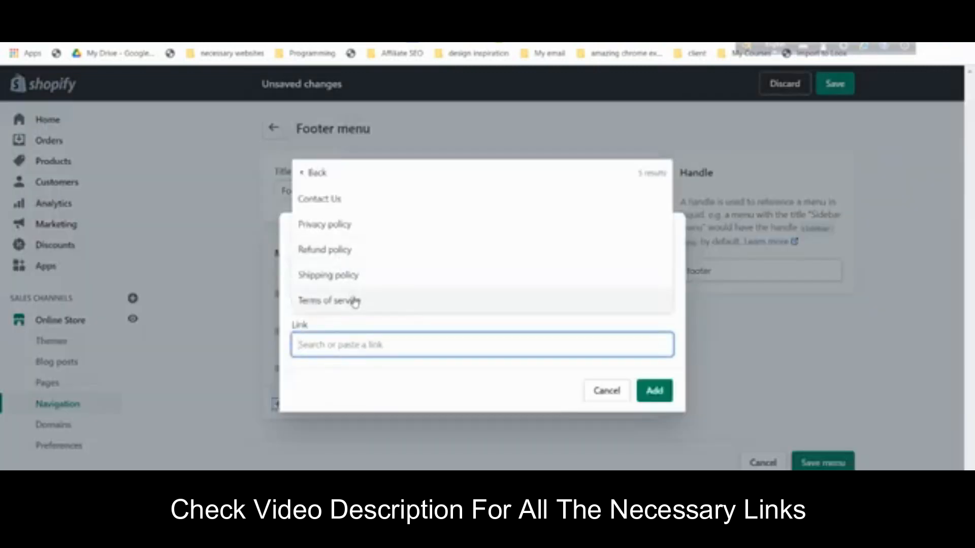
click(354, 301)
click(654, 392)
click(835, 84)
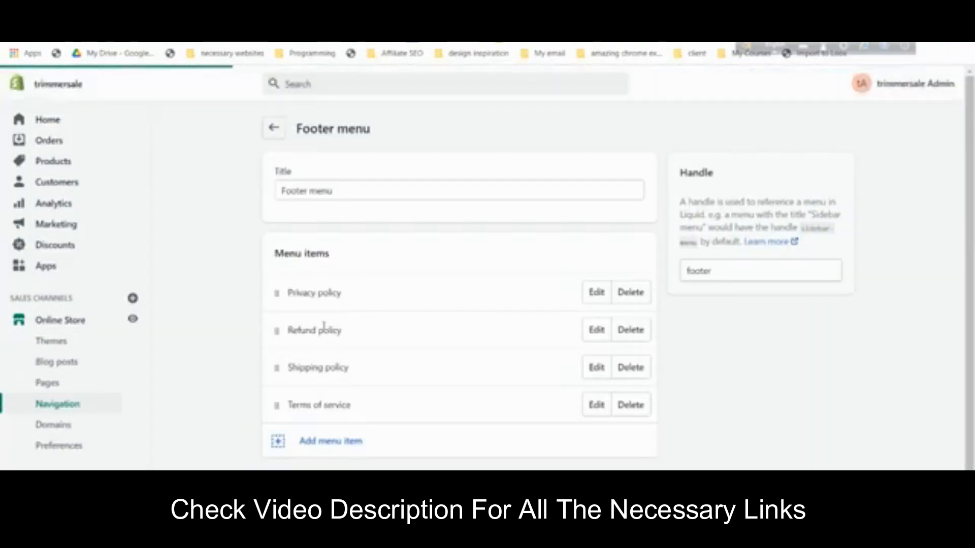
click(95, 345)
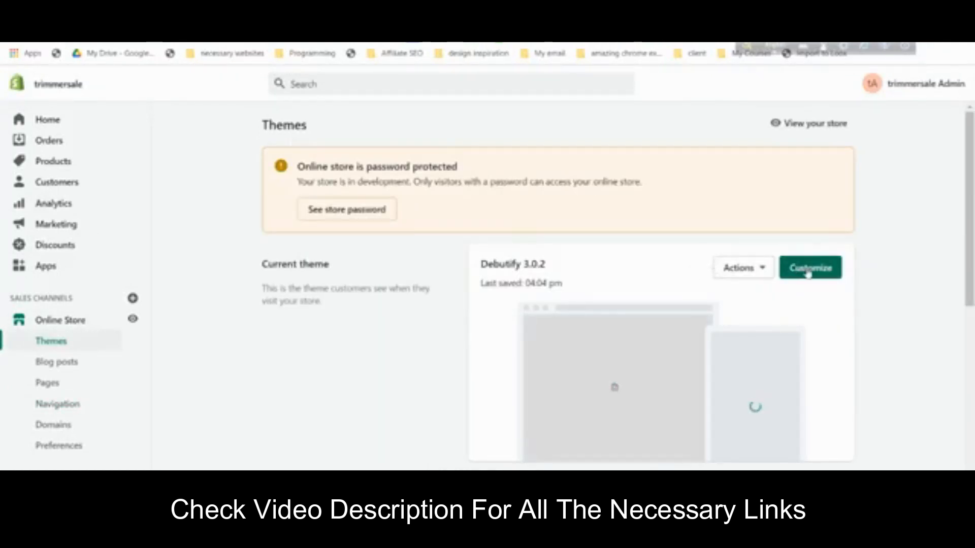
- In the theme editor, open the footer's Quick Links block and clear its heading
click(808, 269)
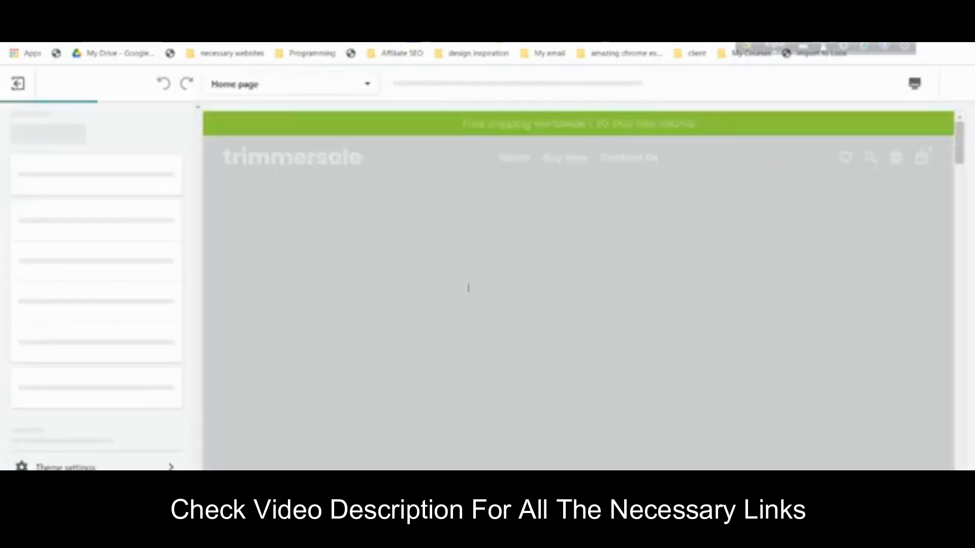
scroll(473, 291, down, 20)
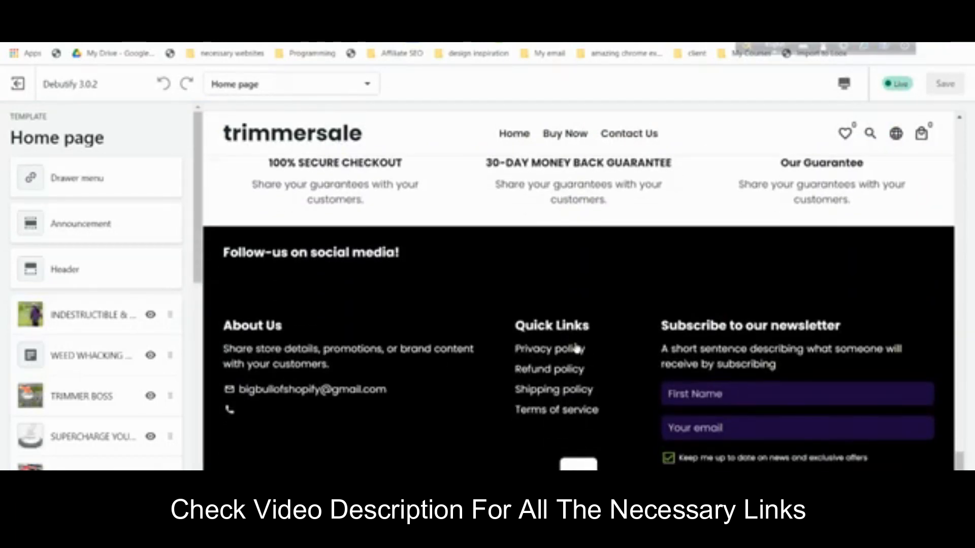
scroll(106, 330, down, 15)
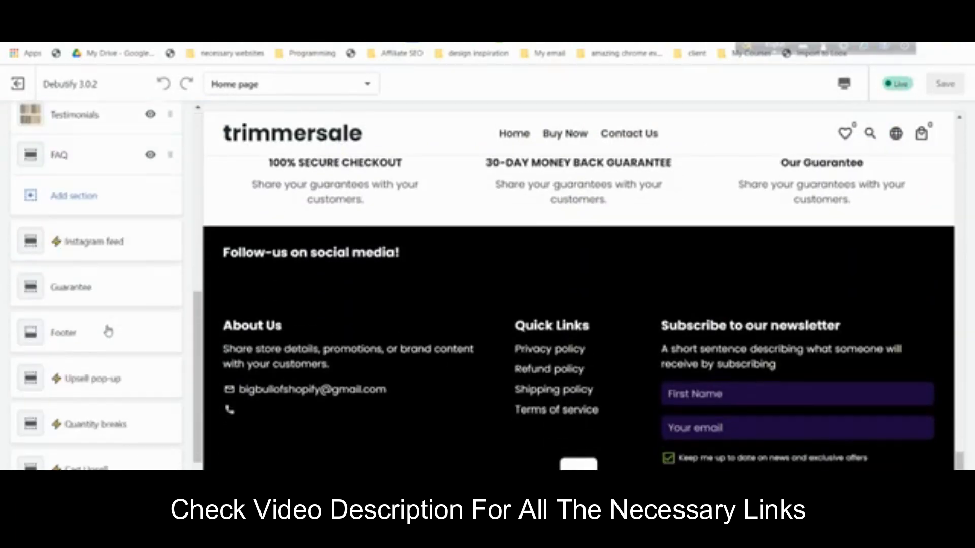
click(102, 285)
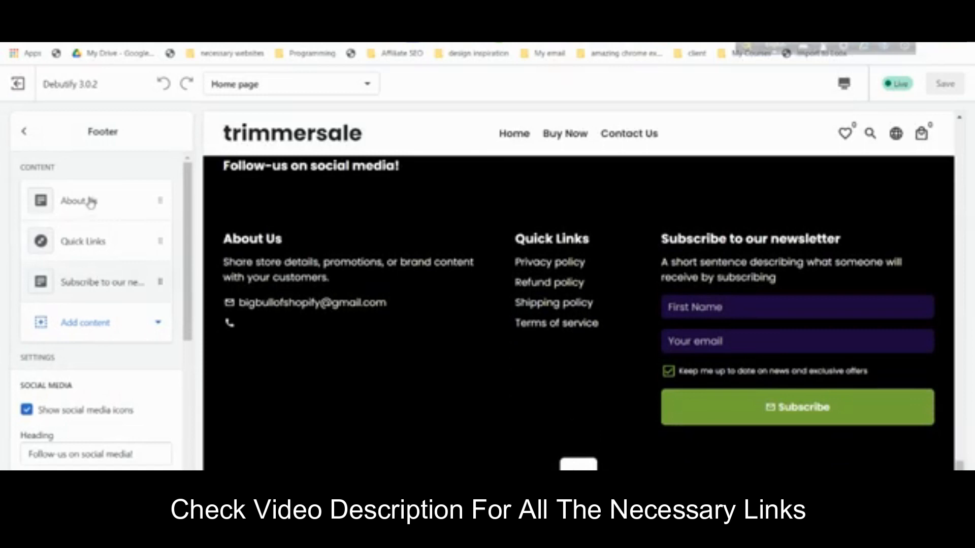
click(102, 243)
click(94, 246)
key(BackSpace)
key(BackSpace)
key(BackSpace)
key(BackSpace)
key(BackSpace)
key(BackSpace)
key(BackSpace)
key(BackSpace)
key(BackSpace)
key(BackSpace)
key(BackSpace)
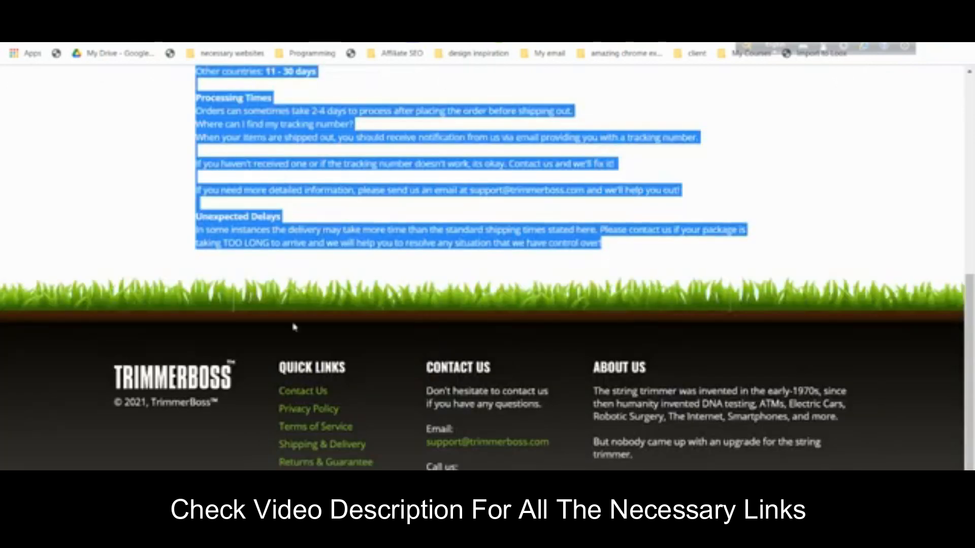
- Copy QUICK LINKS from the reference site and paste it as the footer heading
triple_click(320, 373)
right_click(318, 372)
click(341, 385)
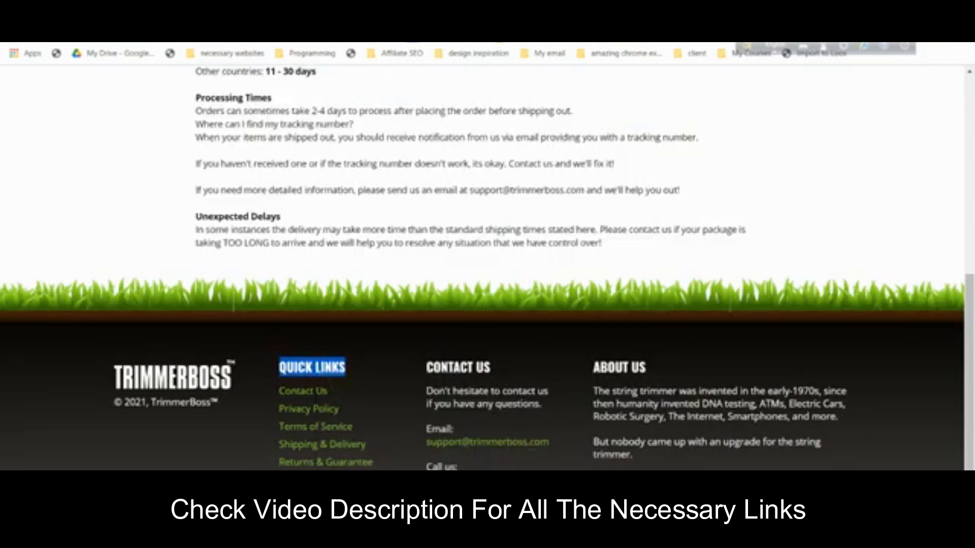
key(ctrl+Tab)
key(ctrl+v)
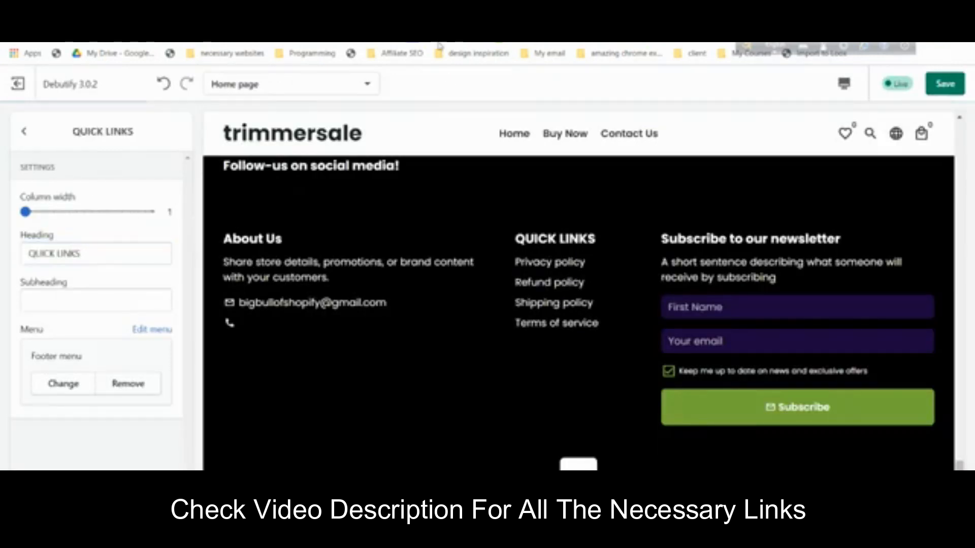
key(ctrl+shift+Tab)
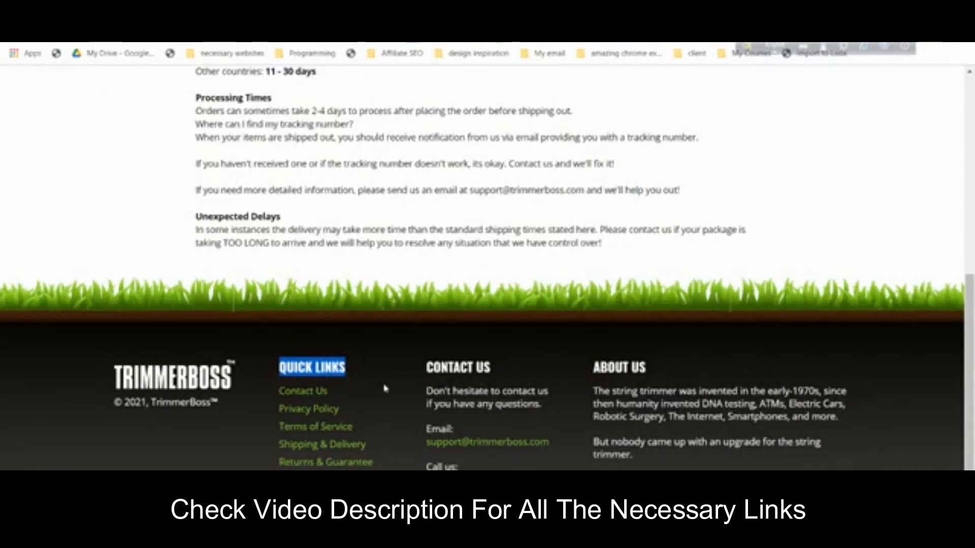
click(292, 34)
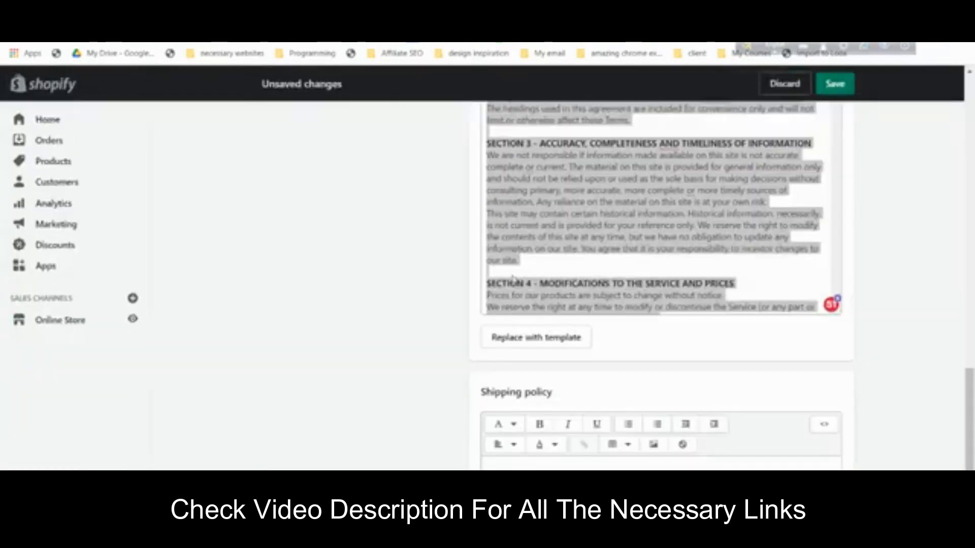
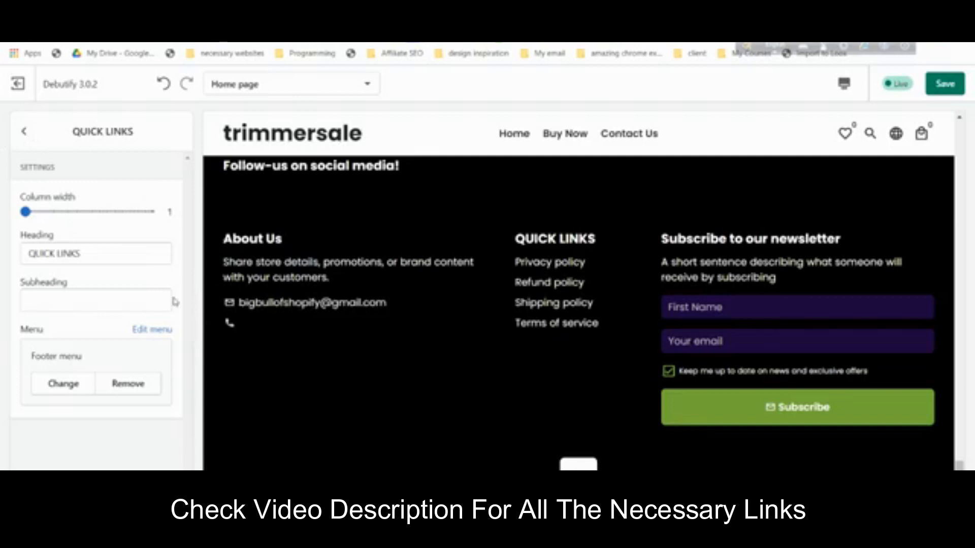
- Hide the email address and phone number in the footer's About Us column, keeping only its description
click(24, 131)
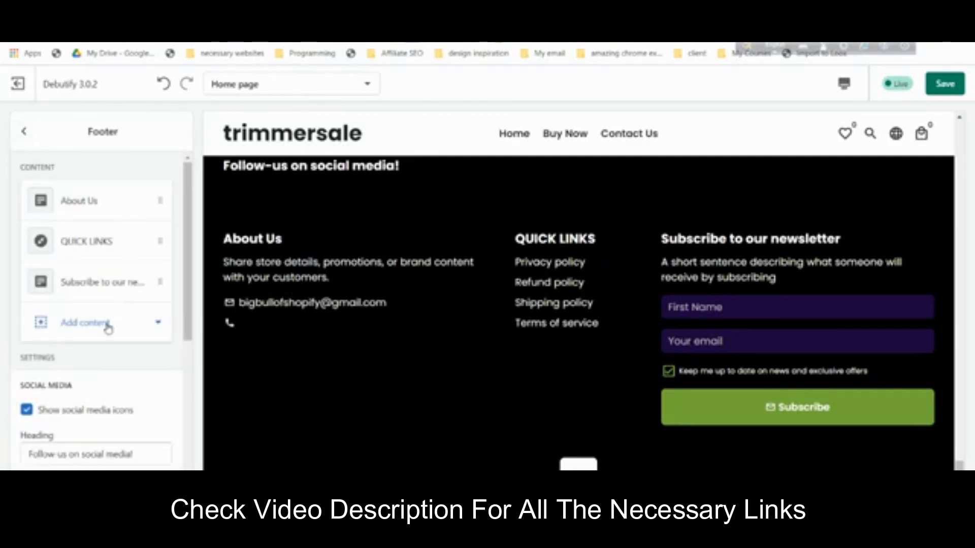
click(80, 199)
scroll(111, 363, down, 5)
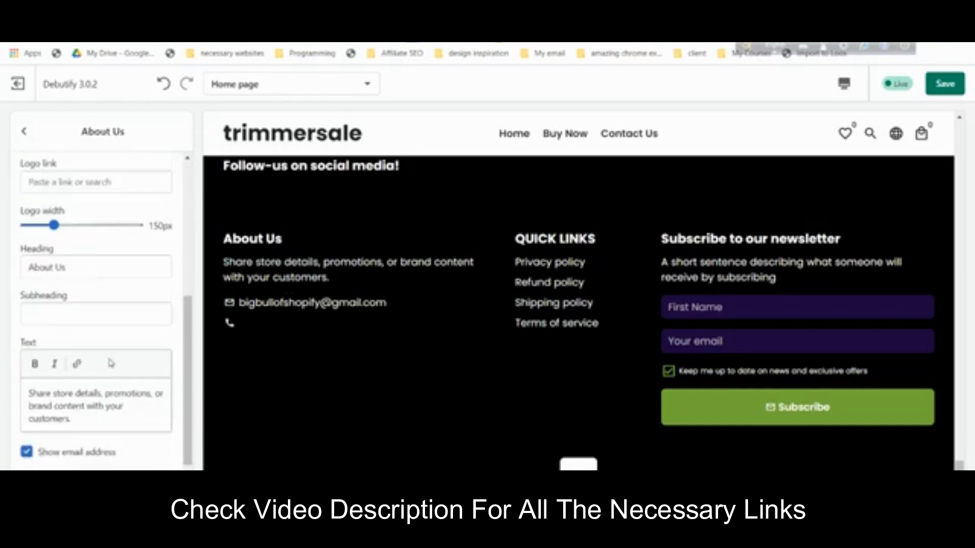
scroll(111, 364, down, 1)
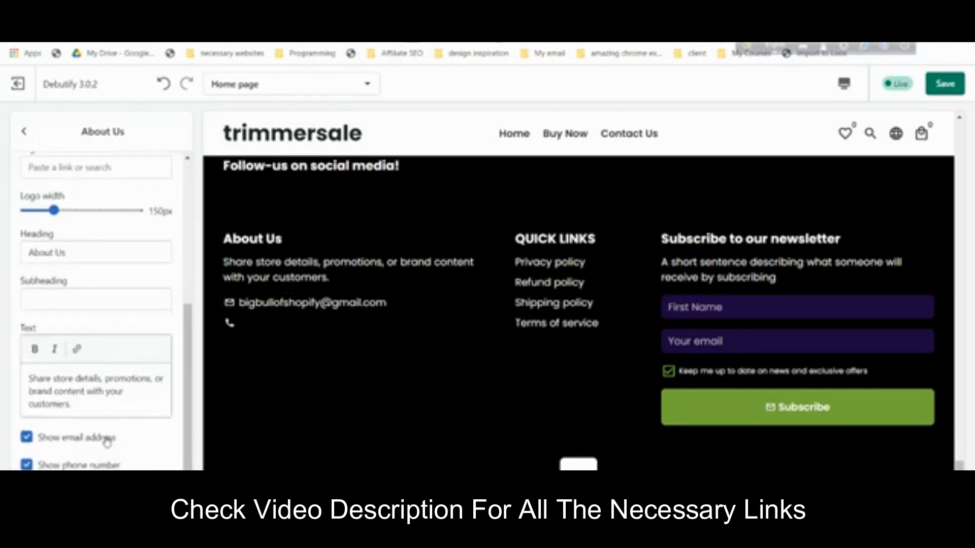
click(26, 465)
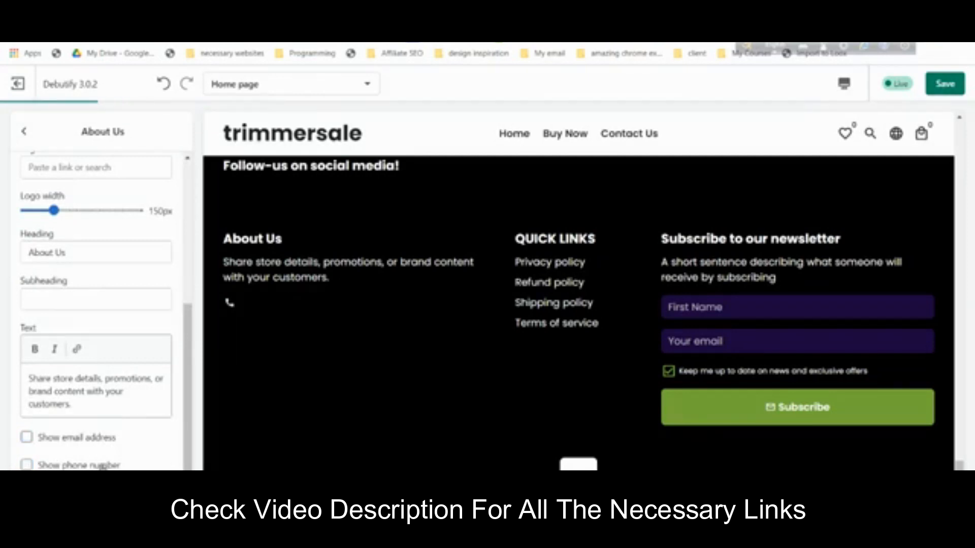
click(126, 391)
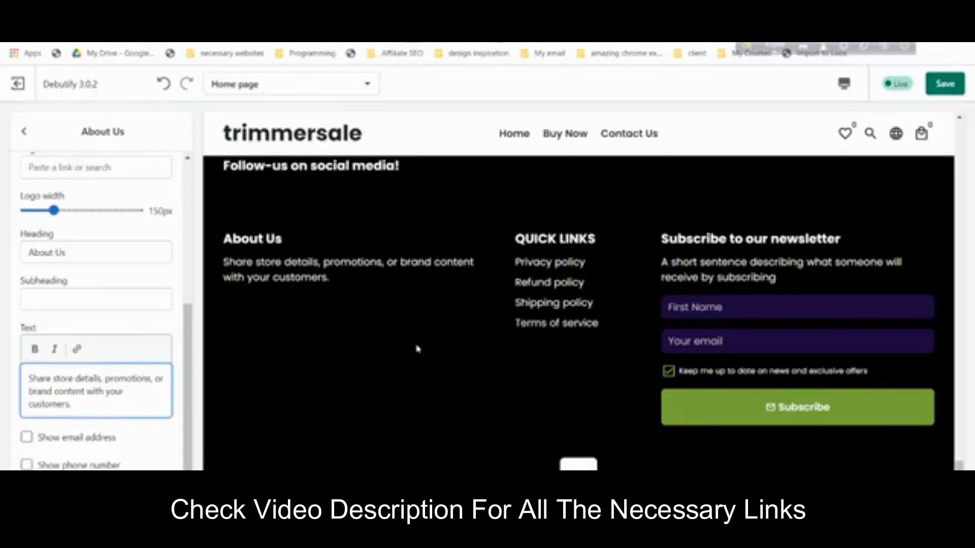
scroll(380, 267, up, 1)
drag(372, 232, 418, 235)
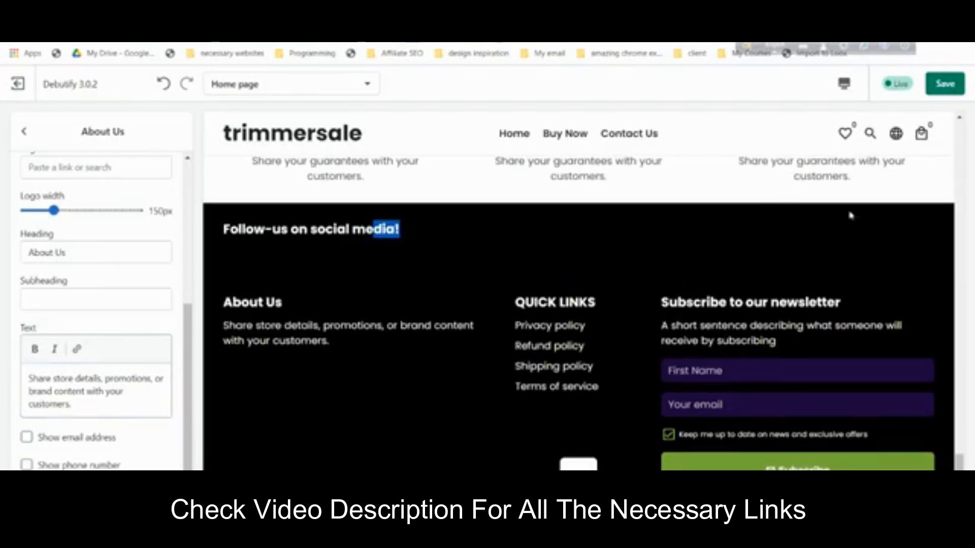
click(880, 233)
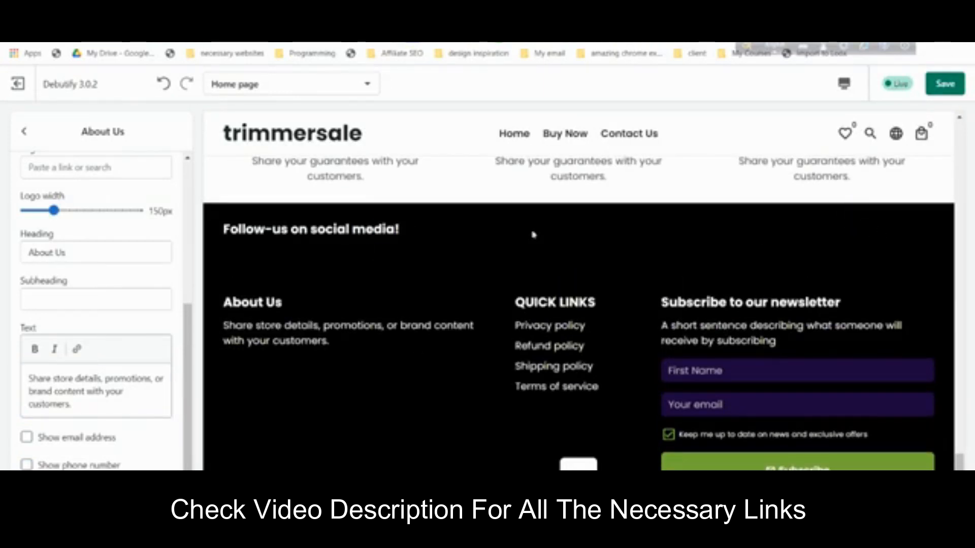
click(25, 132)
- Turn off the footer's social media icons and the Powered by Shopify and Debutify credits
scroll(112, 340, down, 3)
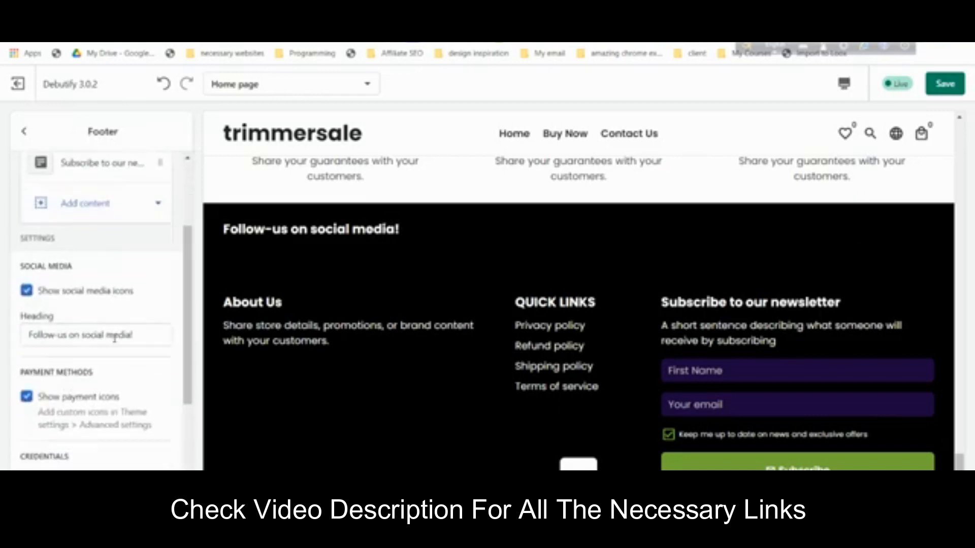
click(42, 290)
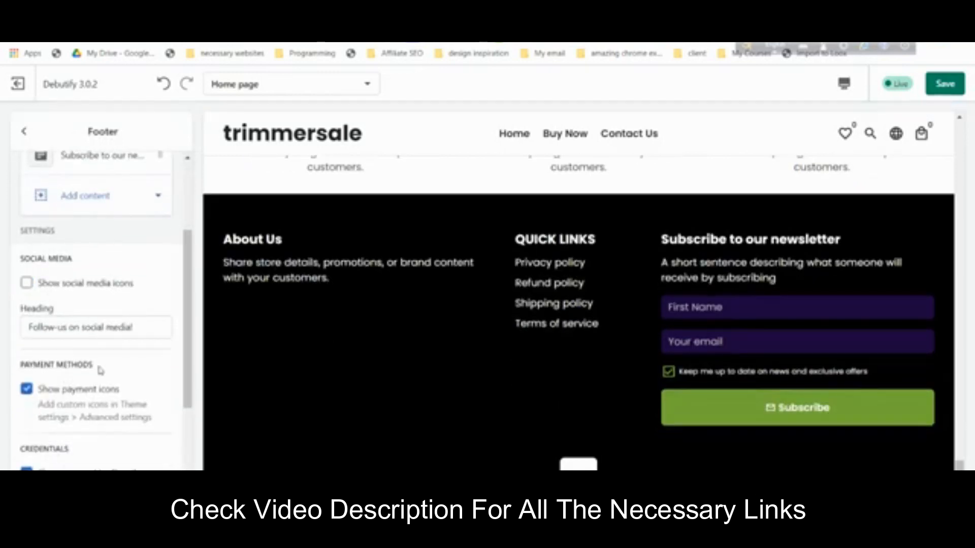
scroll(97, 414, down, 3)
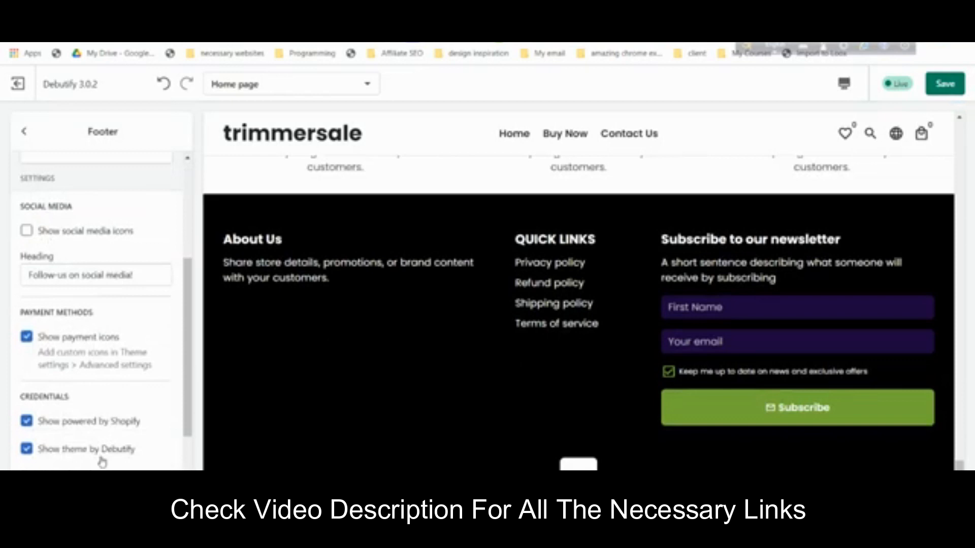
click(125, 360)
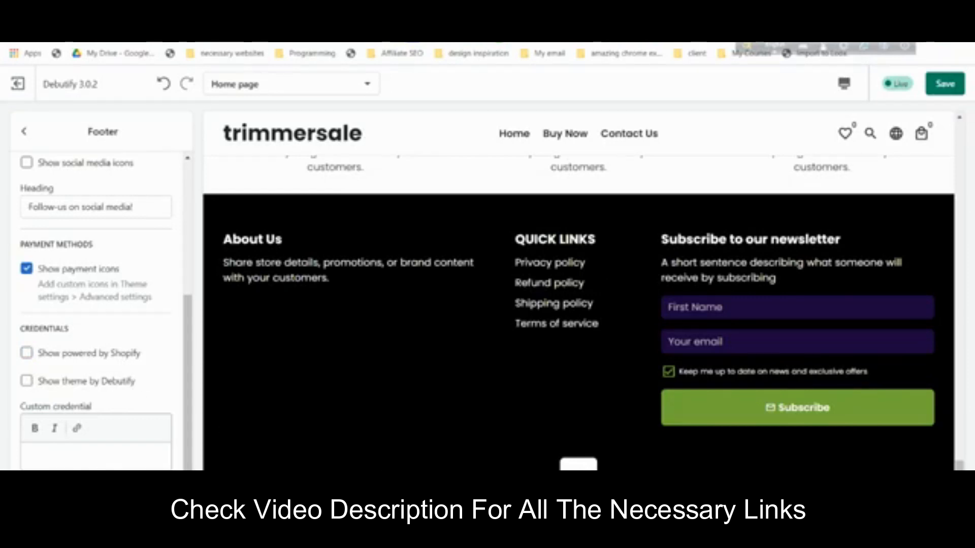
scroll(412, 429, up, 10)
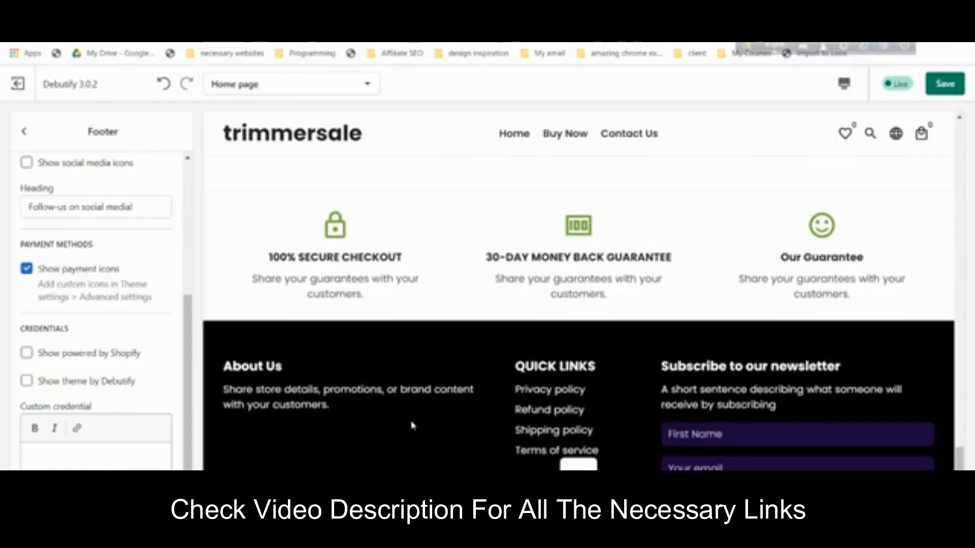
scroll(413, 423, down, 2)
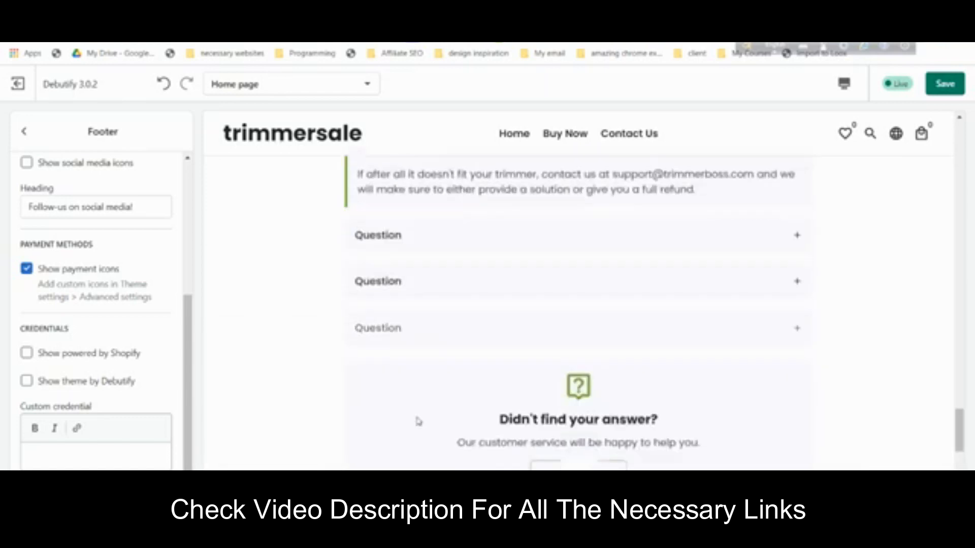
- Link the FAQ banner's Get in Touch button to the Contact Us page
click(24, 131)
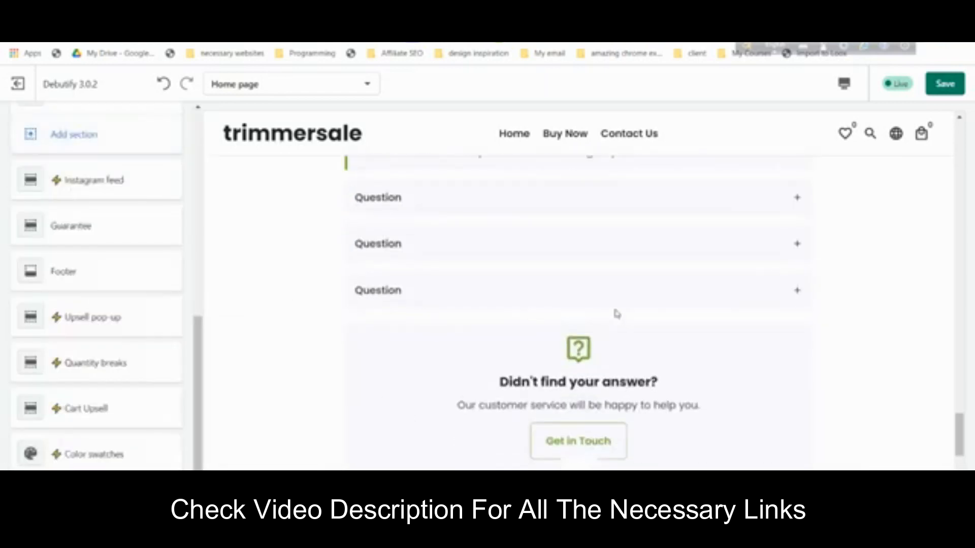
scroll(576, 313, down, 1)
scroll(129, 314, up, 1)
scroll(72, 239, up, 1)
click(71, 226)
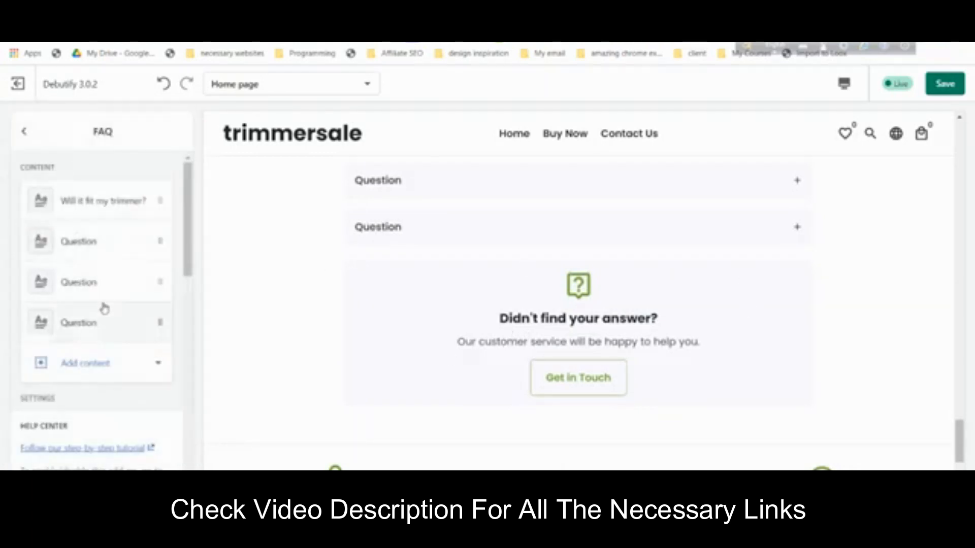
scroll(108, 388, down, 3)
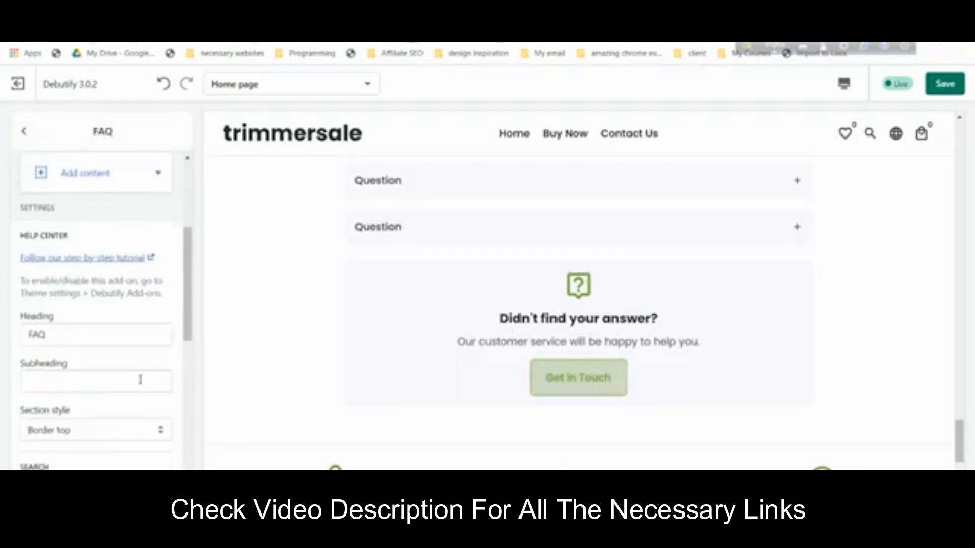
scroll(98, 361, down, 8)
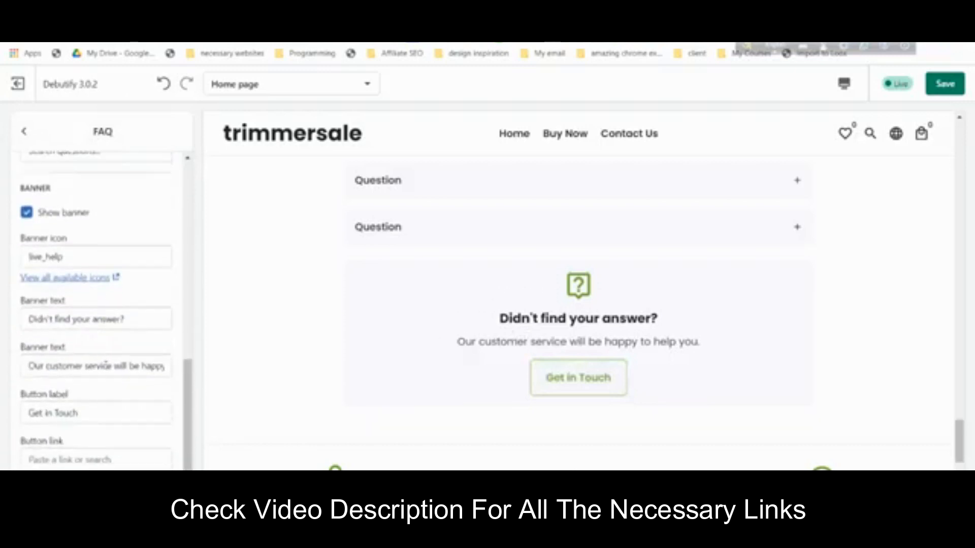
click(112, 454)
click(88, 361)
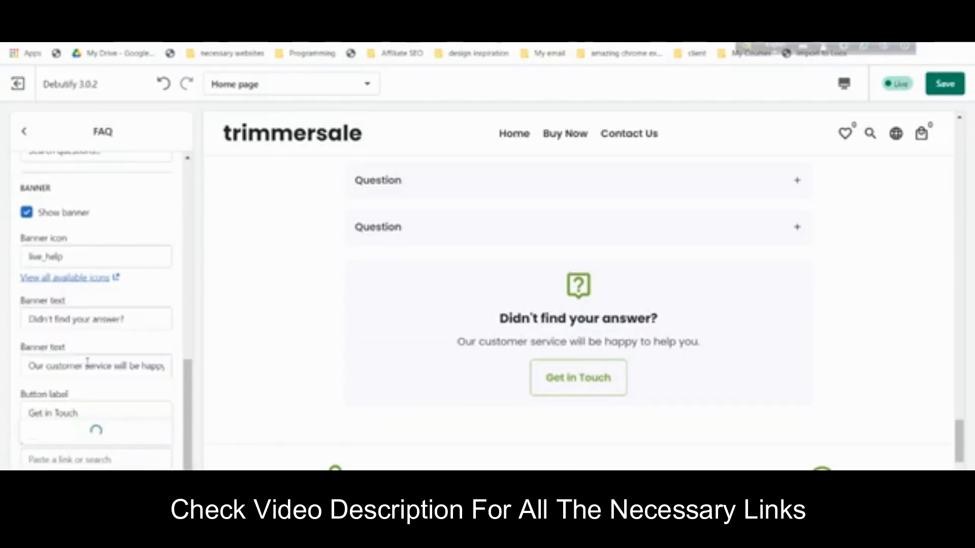
click(84, 334)
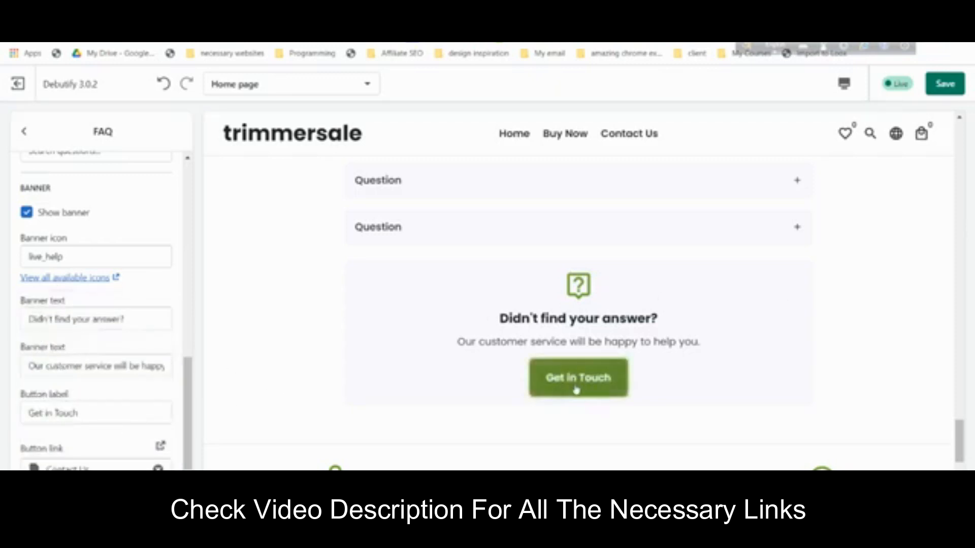
- Save the home page changes
scroll(435, 355, up, 8)
scroll(437, 358, up, 10)
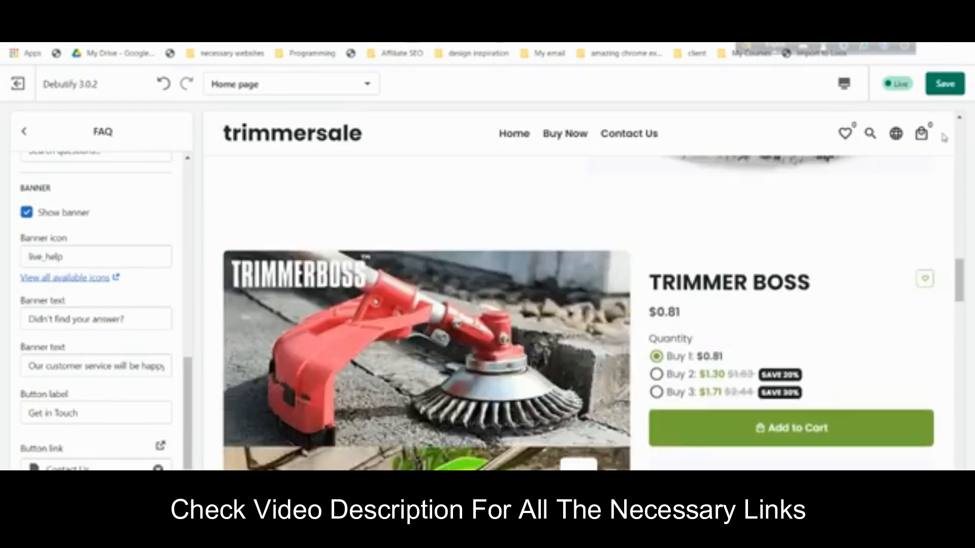
click(944, 84)
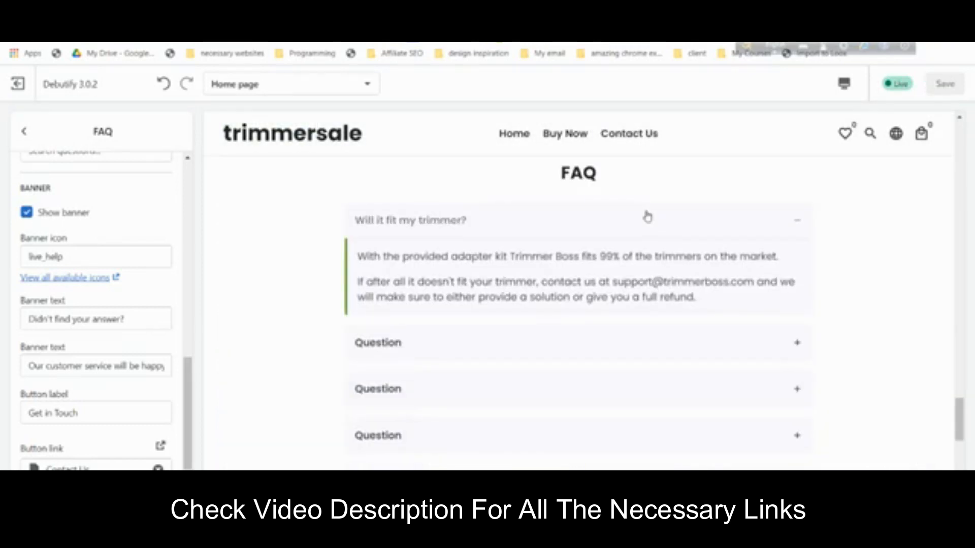
scroll(752, 178, up, 10)
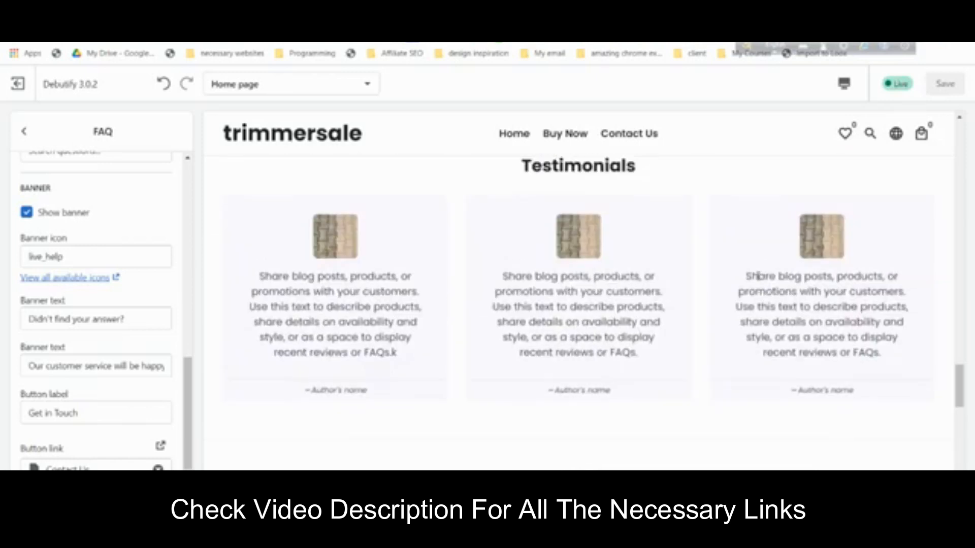
scroll(759, 275, down, 1)
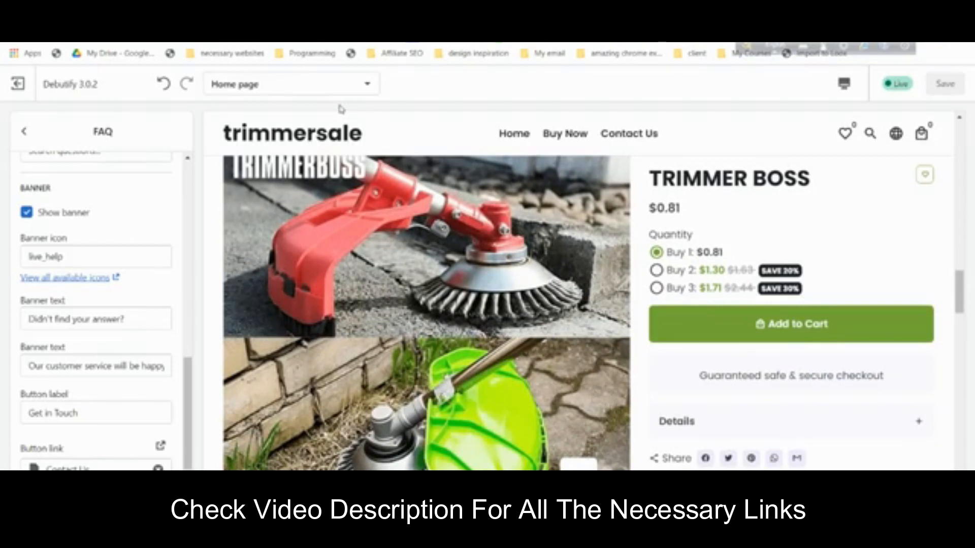
click(342, 83)
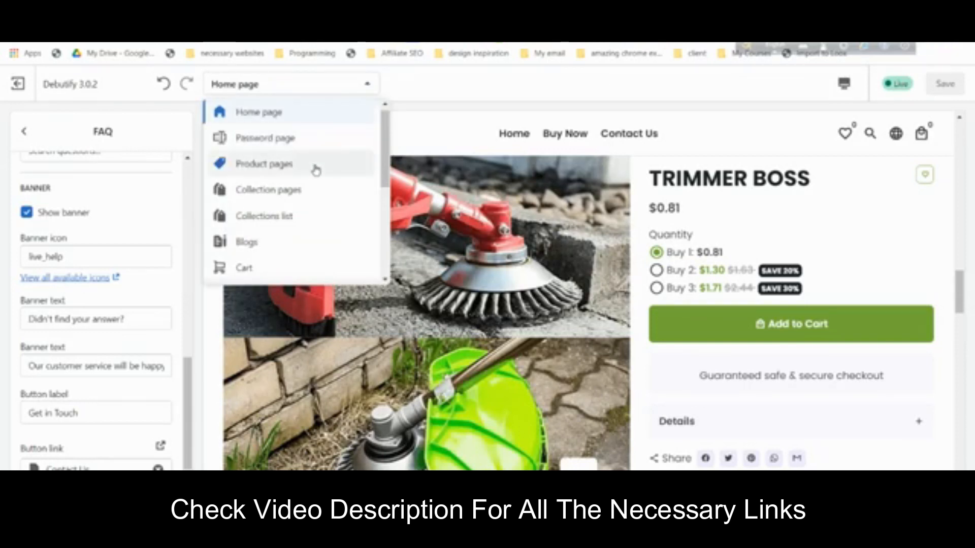
click(315, 167)
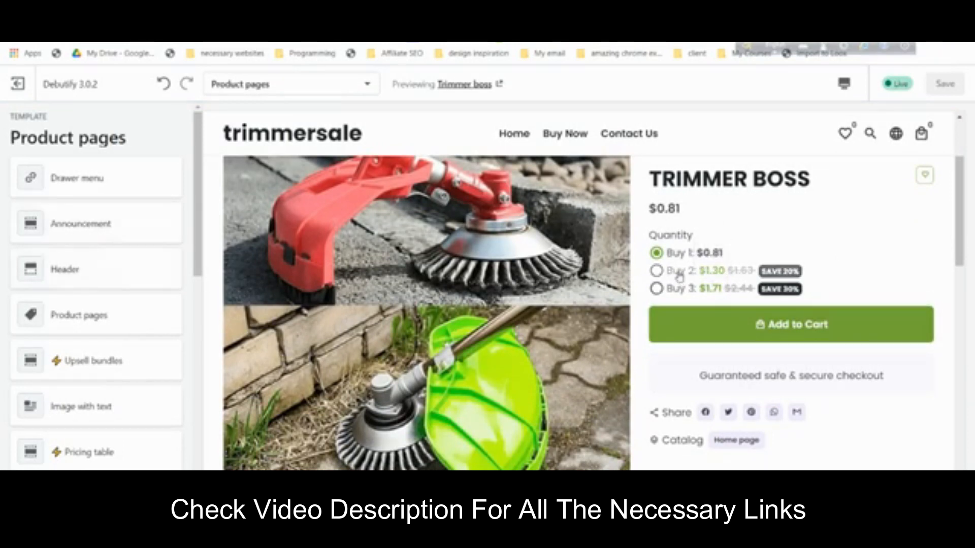
mouse_move(747, 277)
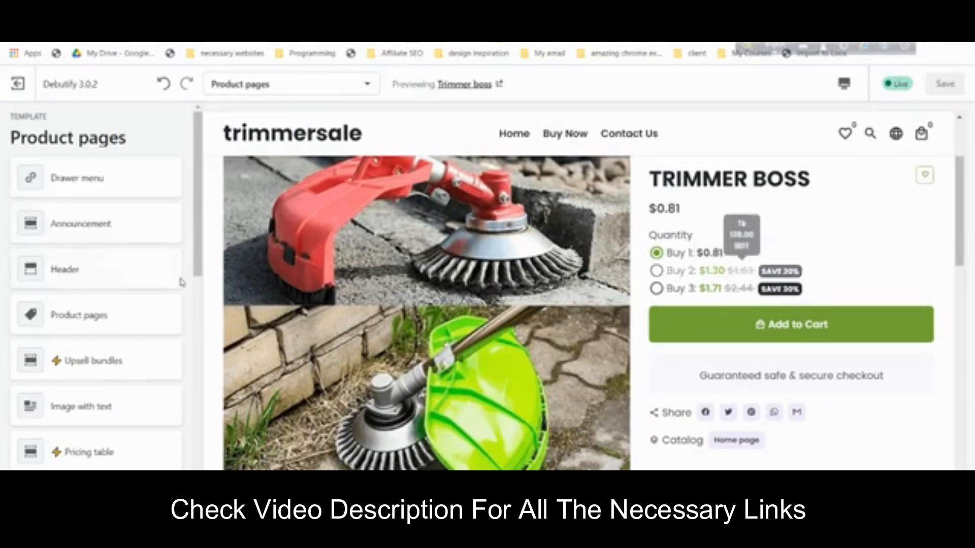
click(117, 327)
scroll(109, 273, down, 2)
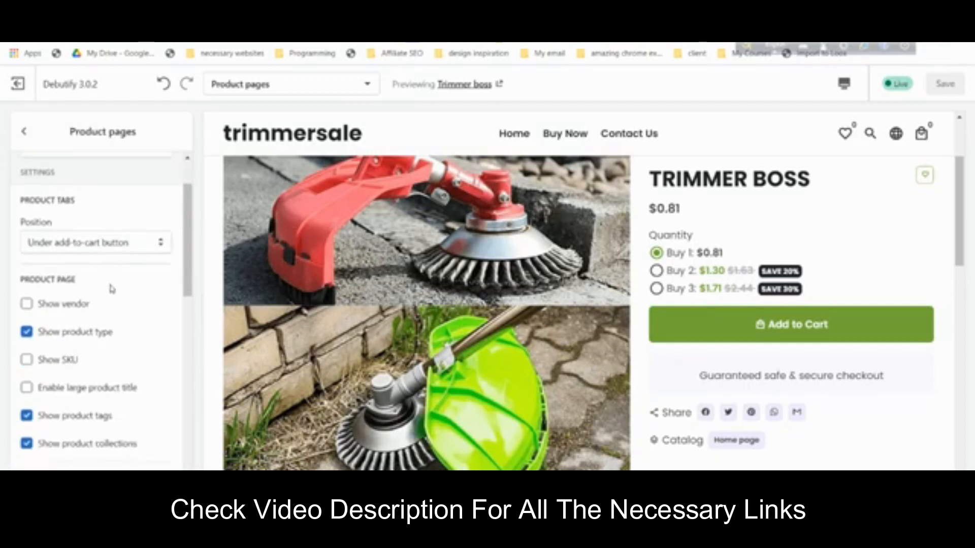
click(110, 335)
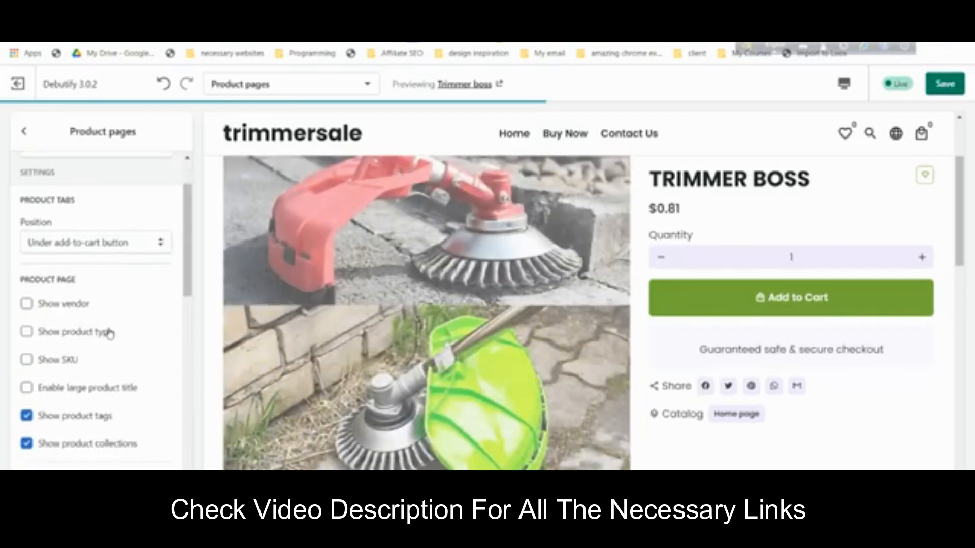
click(109, 332)
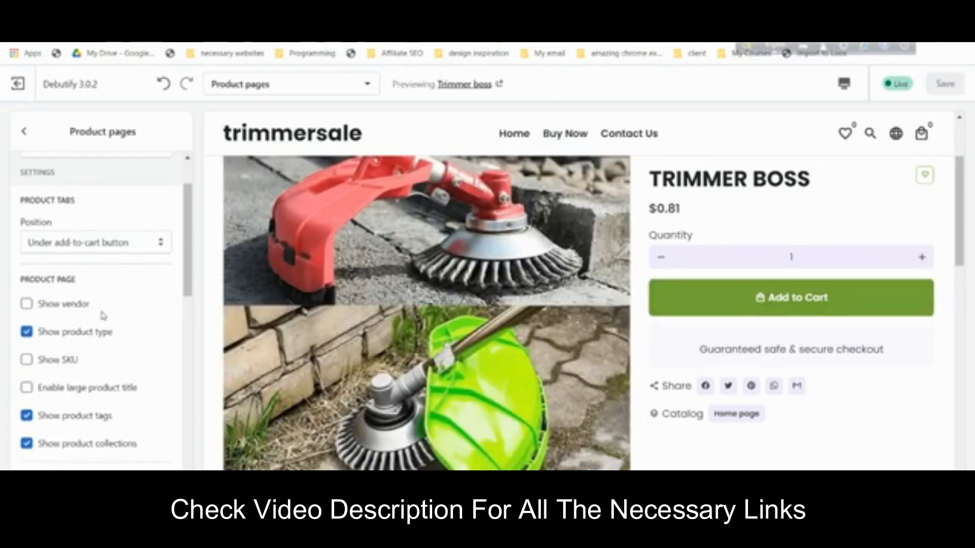
scroll(102, 315, down, 1)
scroll(108, 318, down, 6)
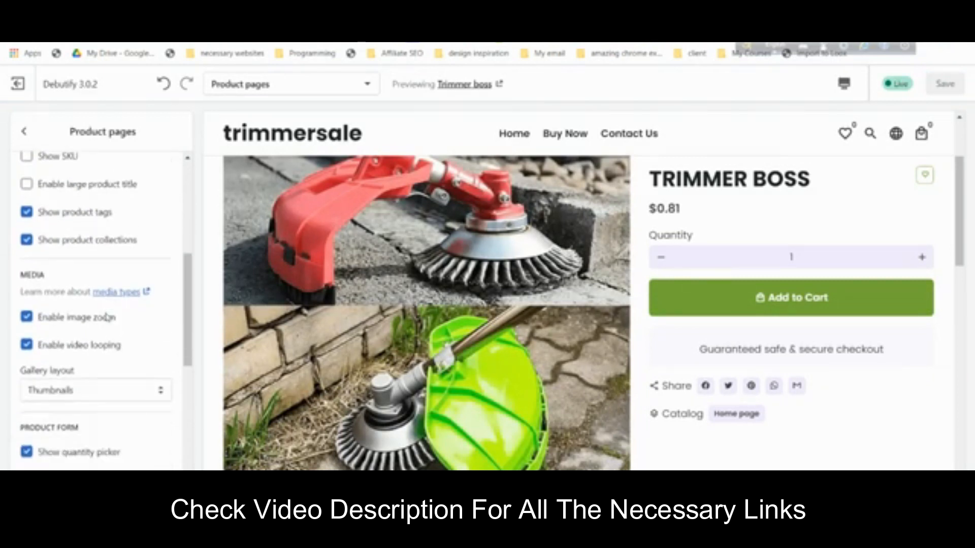
scroll(108, 321, down, 2)
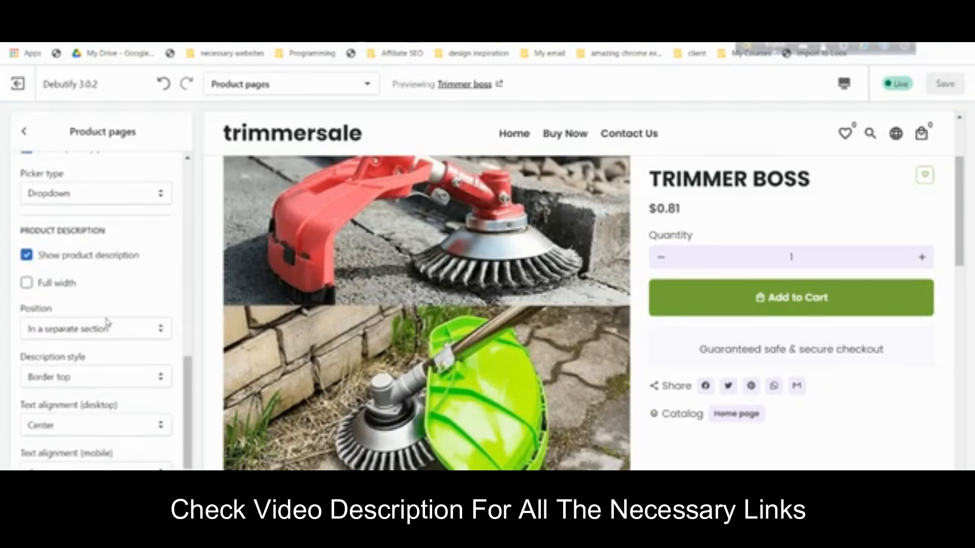
scroll(124, 351, up, 8)
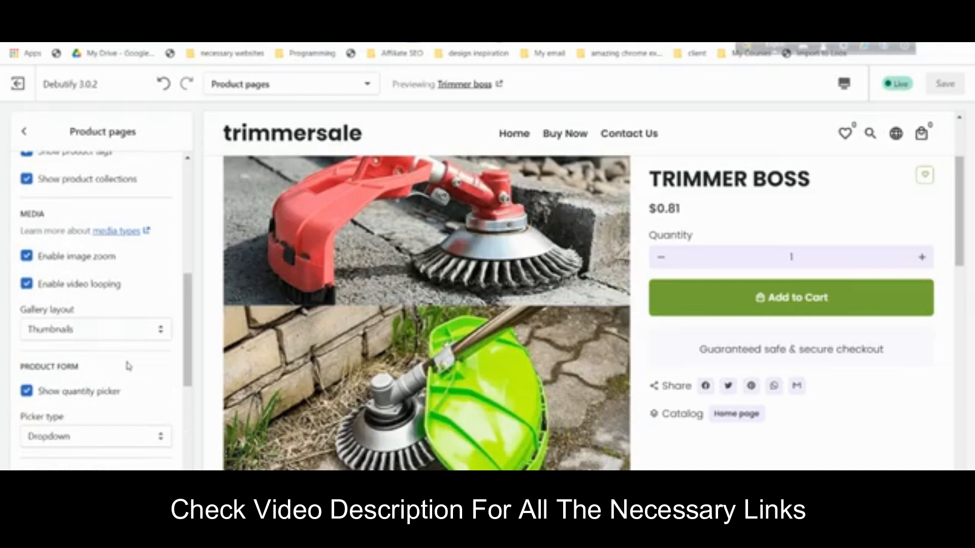
- Add a Product description block to the TRIMMER BOSS product page
click(85, 202)
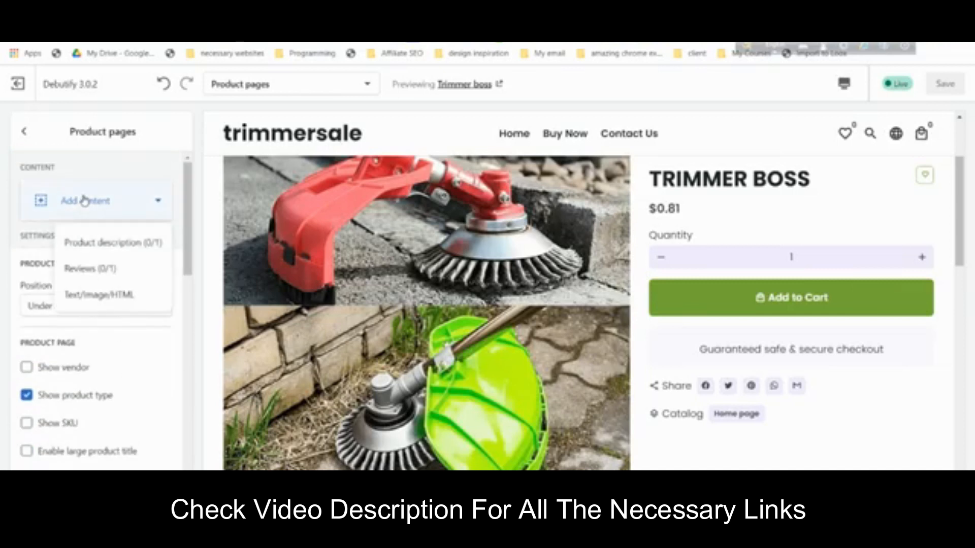
click(85, 207)
click(81, 203)
click(100, 242)
scroll(873, 306, up, 6)
click(24, 131)
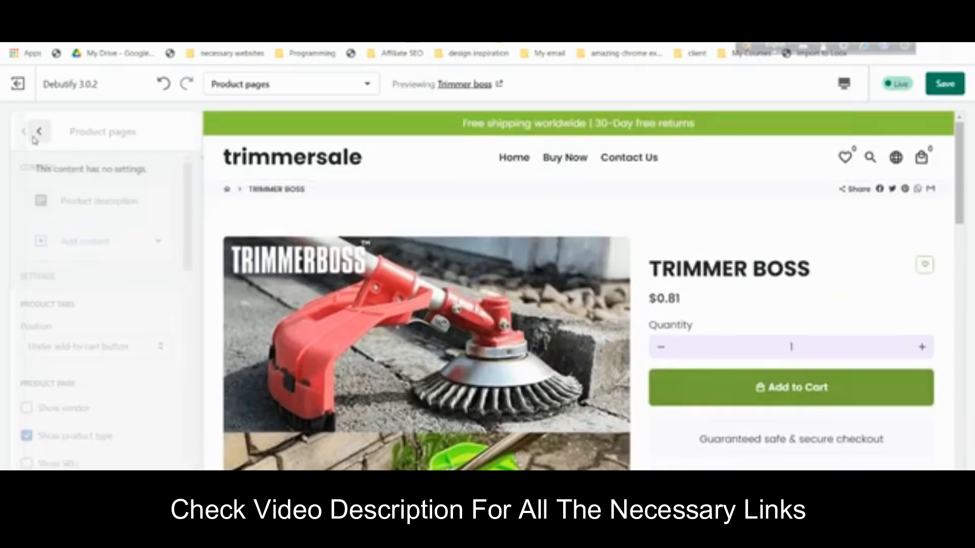
- Review the Quantity breaks add-on settings against the product page preview
scroll(102, 289, down, 1)
click(24, 131)
scroll(96, 293, down, 7)
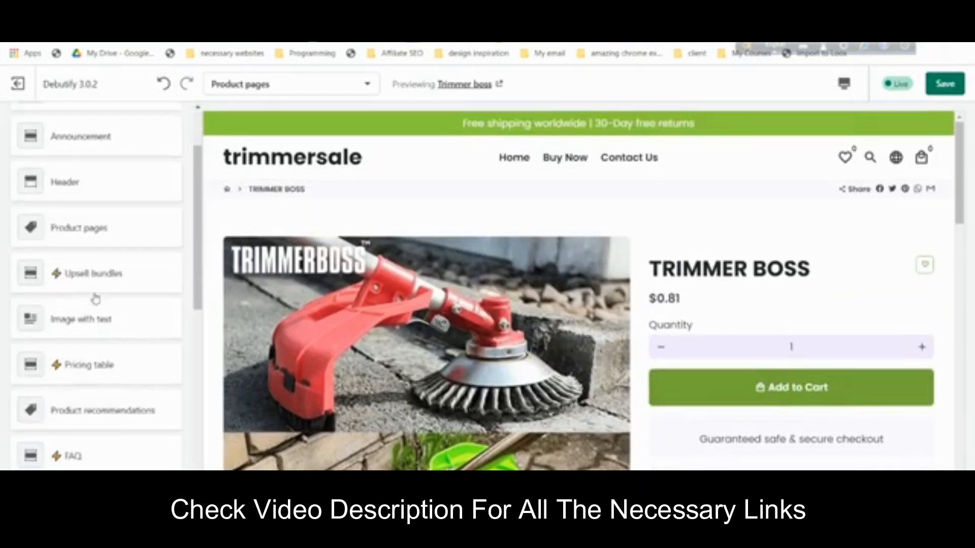
scroll(98, 298, down, 5)
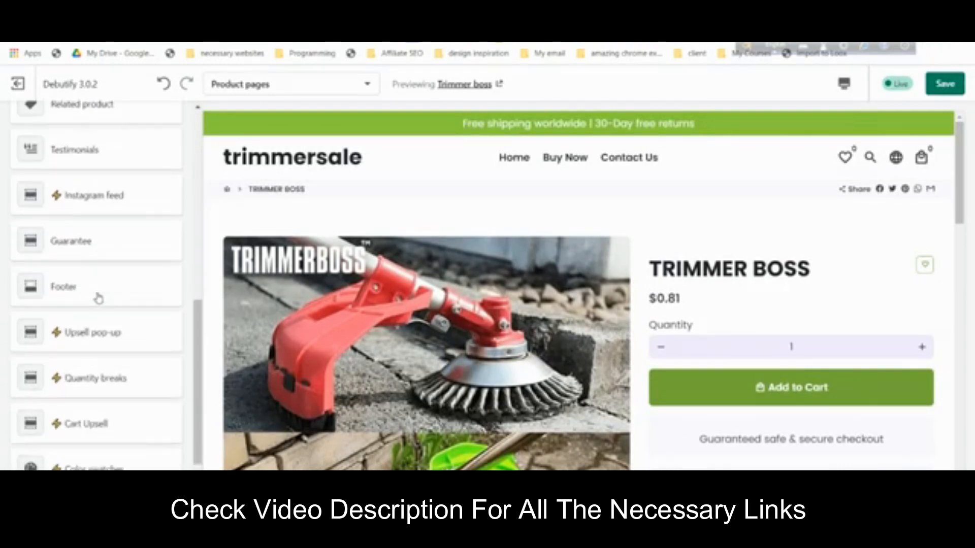
click(118, 254)
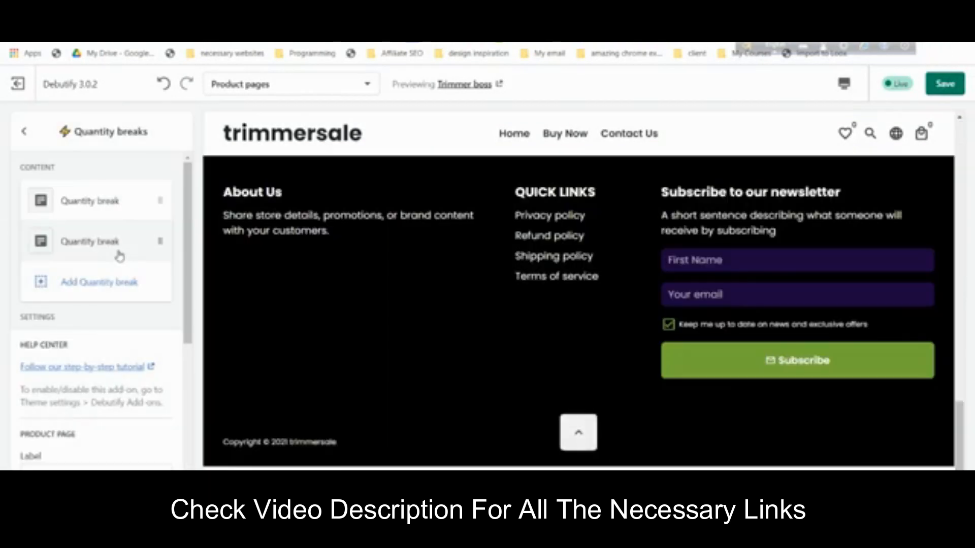
scroll(909, 293, down, 10)
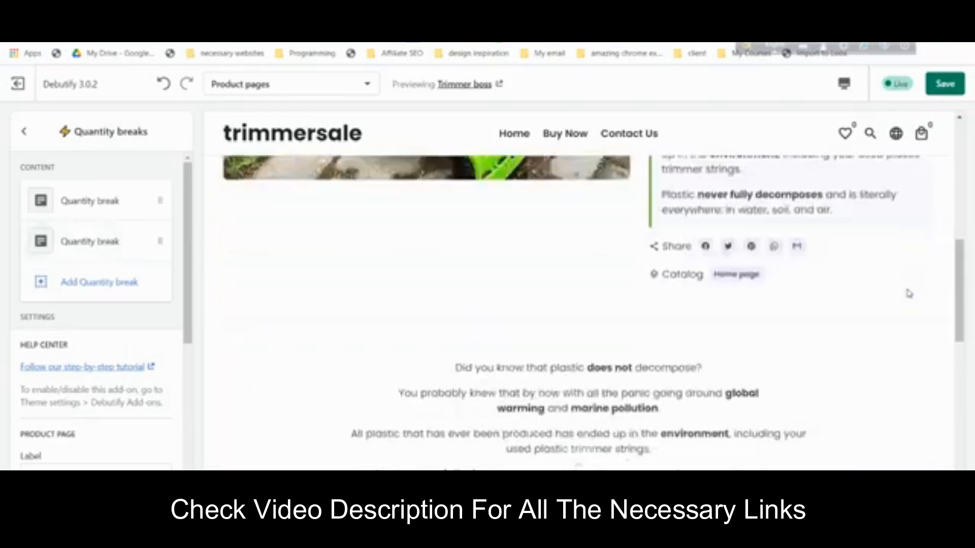
scroll(559, 285, up, 5)
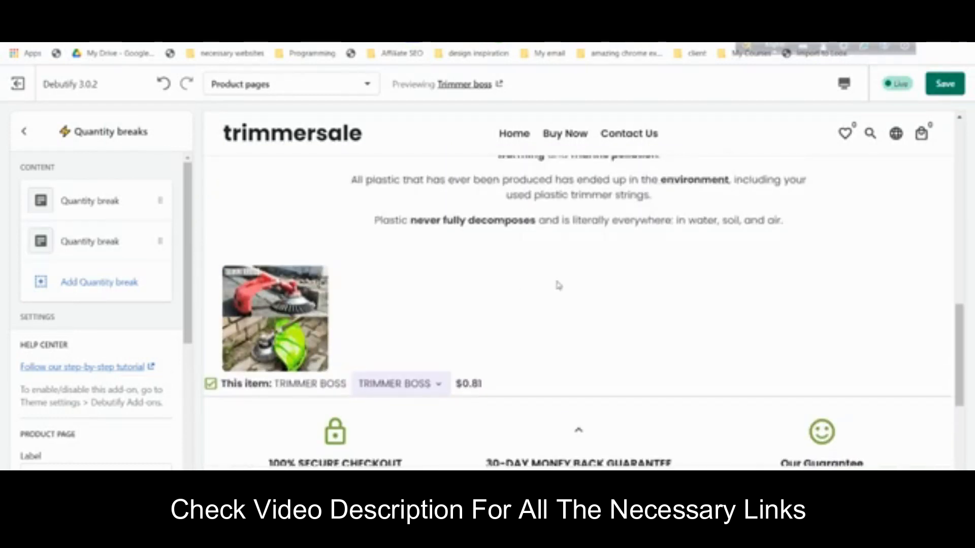
scroll(648, 316, down, 5)
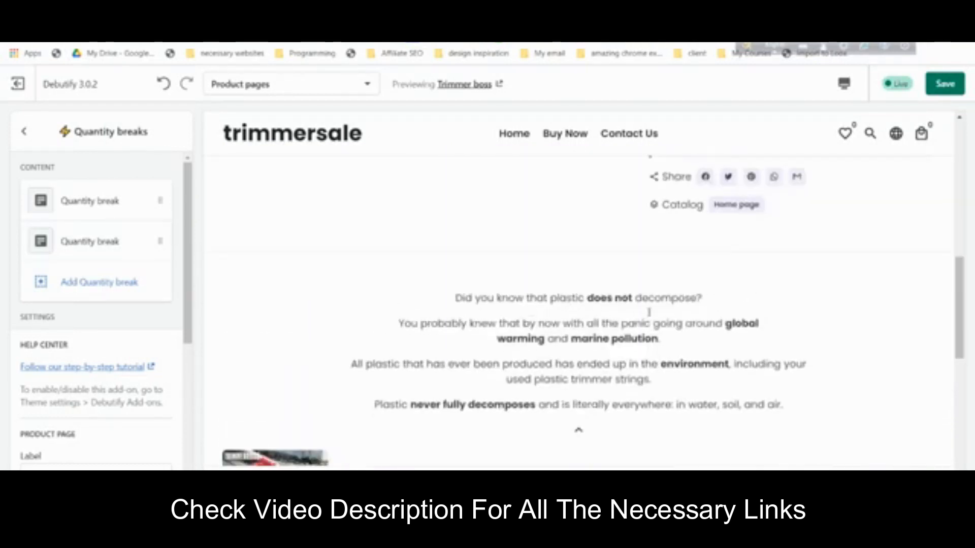
scroll(649, 316, down, 2)
scroll(660, 315, up, 4)
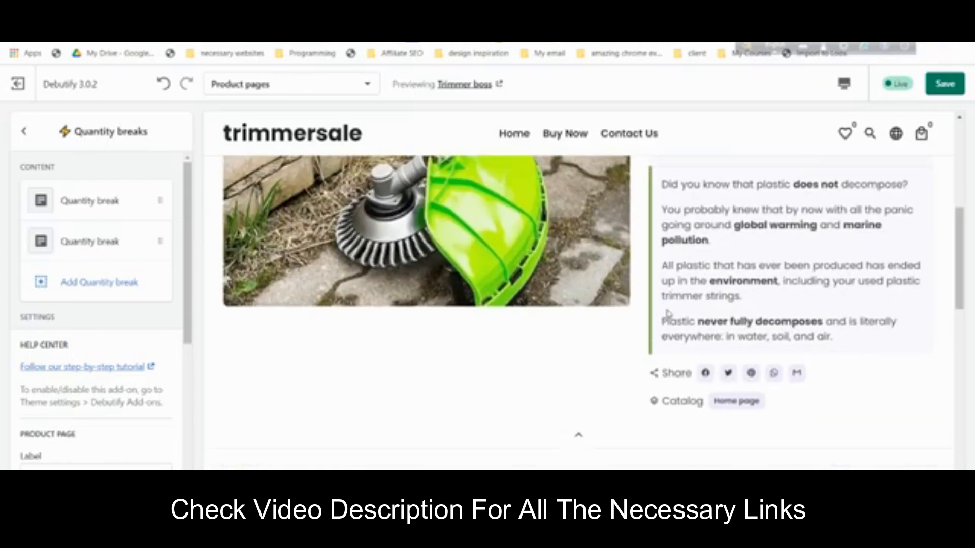
scroll(744, 330, up, 3)
click(920, 337)
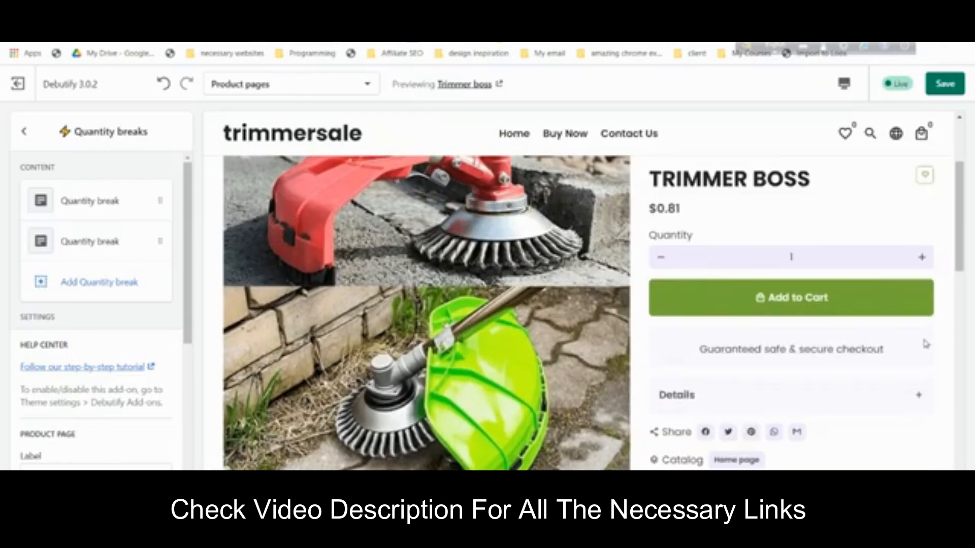
scroll(794, 352, down, 3)
scroll(795, 352, down, 5)
scroll(508, 297, up, 3)
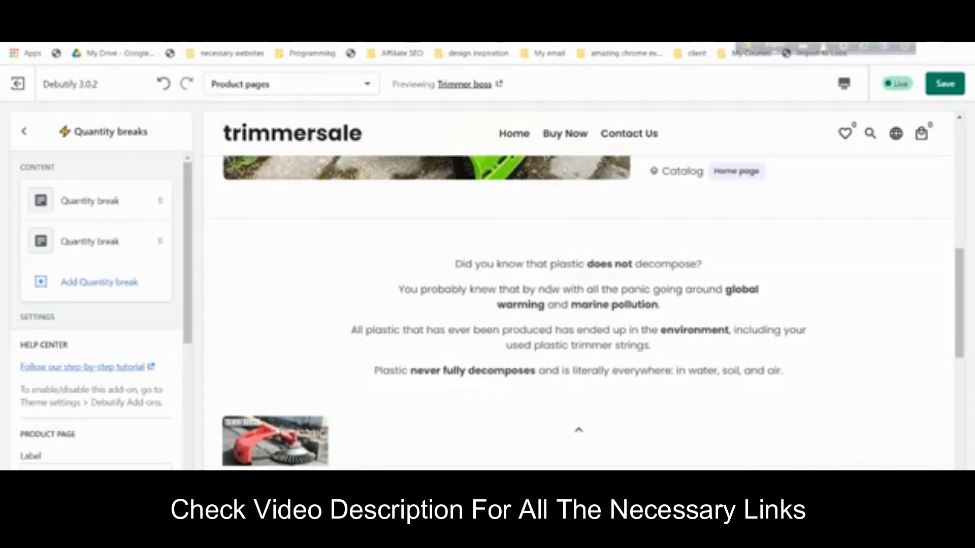
click(24, 131)
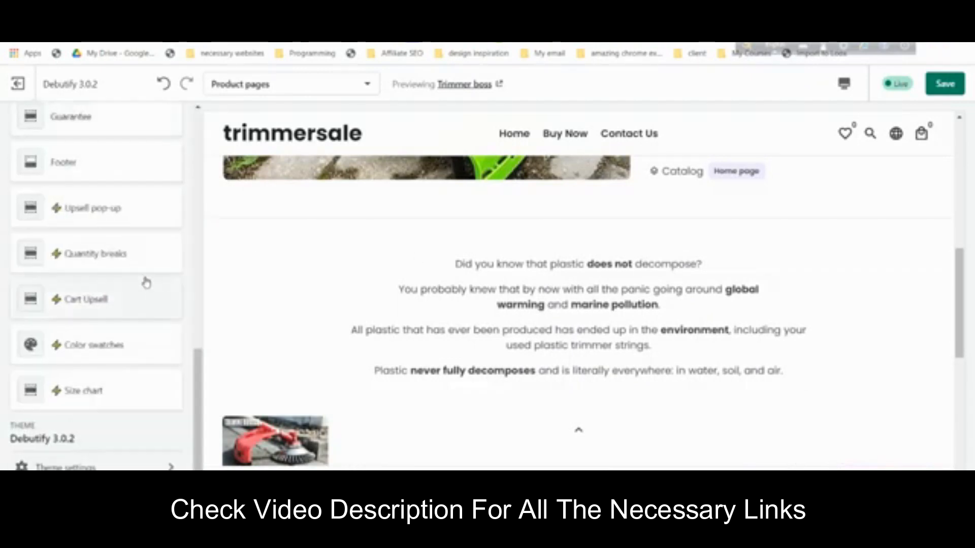
- Hide product tags and product collections in the Product pages template settings
scroll(138, 270, up, 4)
scroll(139, 269, up, 8)
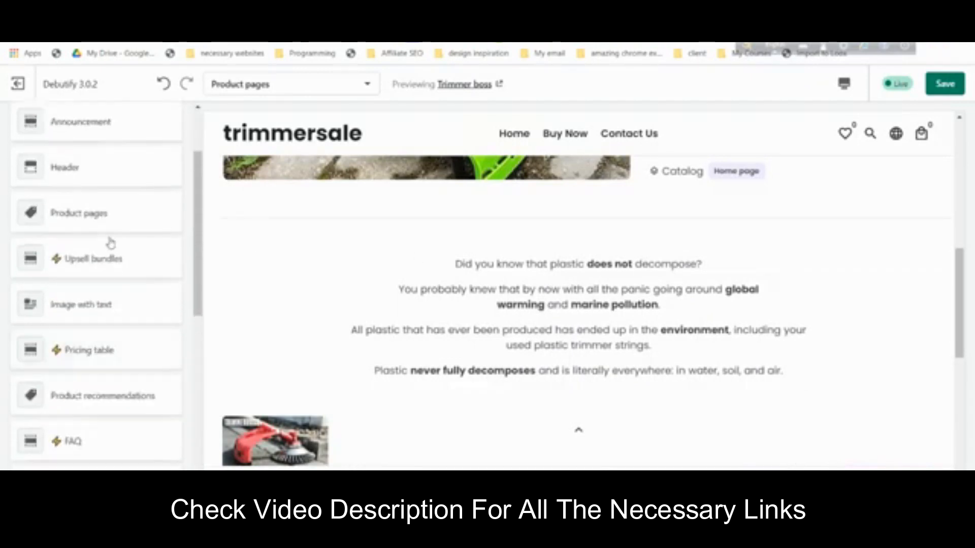
click(131, 318)
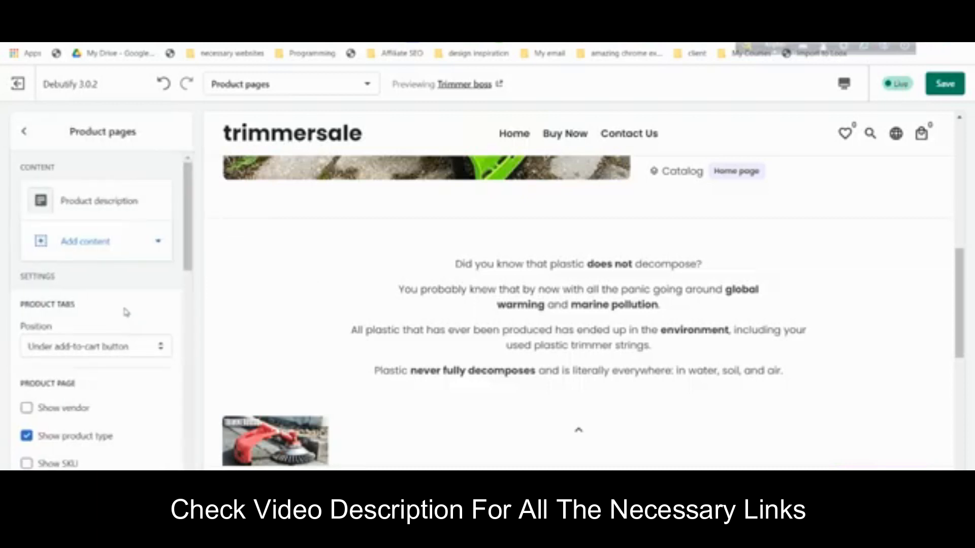
scroll(126, 312, down, 4)
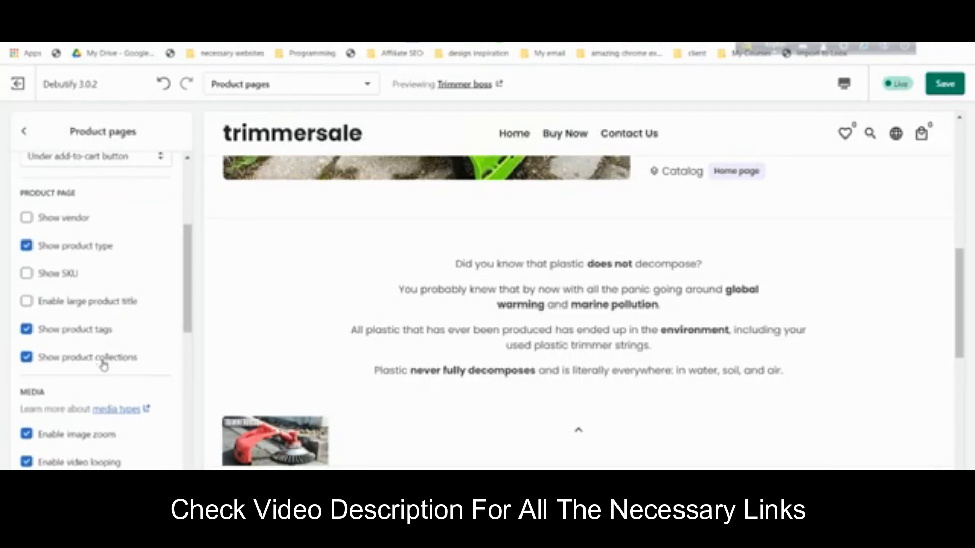
scroll(100, 348, down, 8)
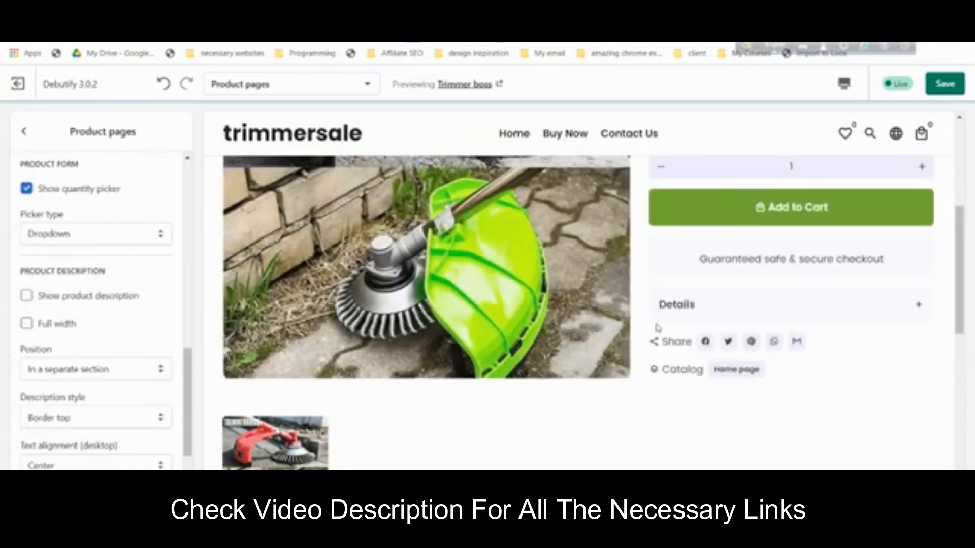
scroll(497, 269, up, 2)
scroll(120, 336, down, 1)
scroll(121, 335, up, 2)
scroll(121, 336, up, 4)
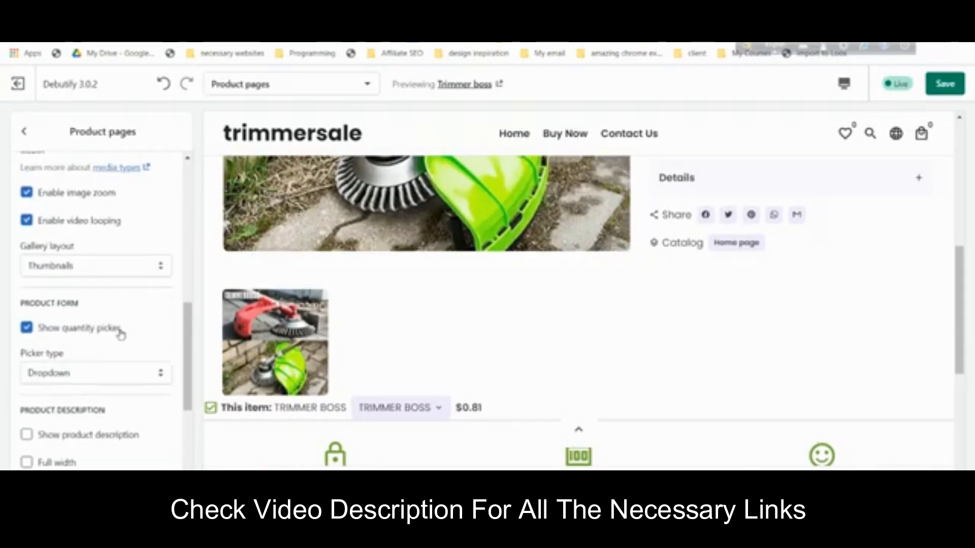
scroll(649, 339, up, 3)
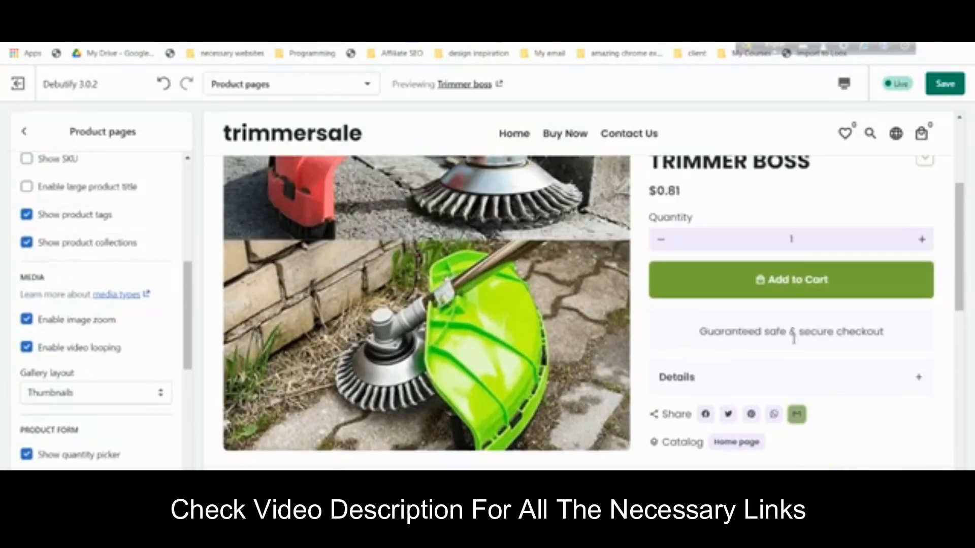
click(81, 244)
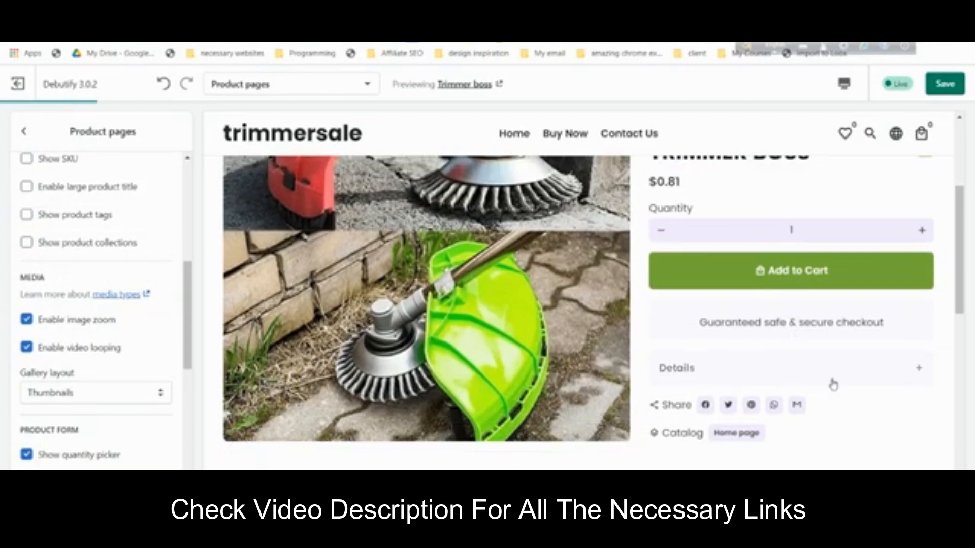
- Expand and collapse the Details accordion to check the product description
click(893, 374)
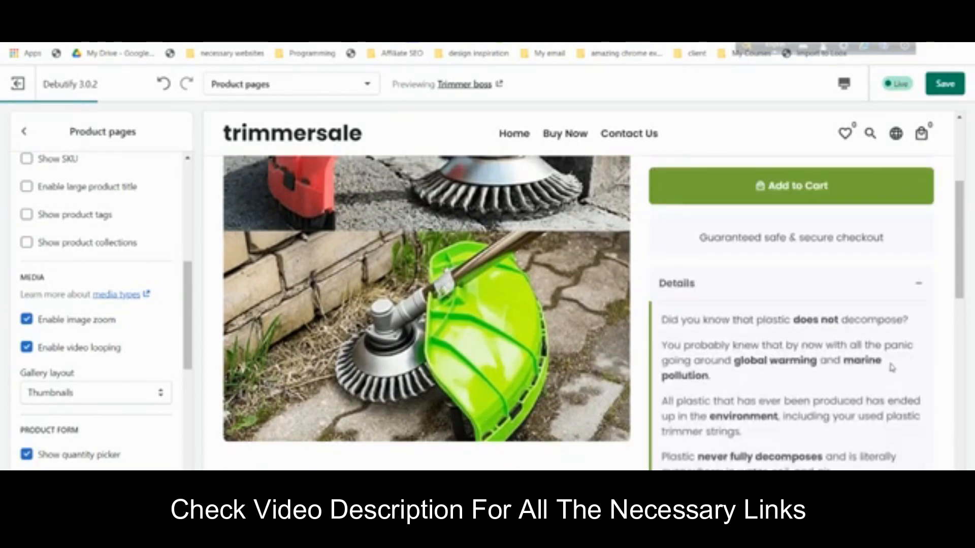
click(875, 283)
scroll(895, 265, up, 1)
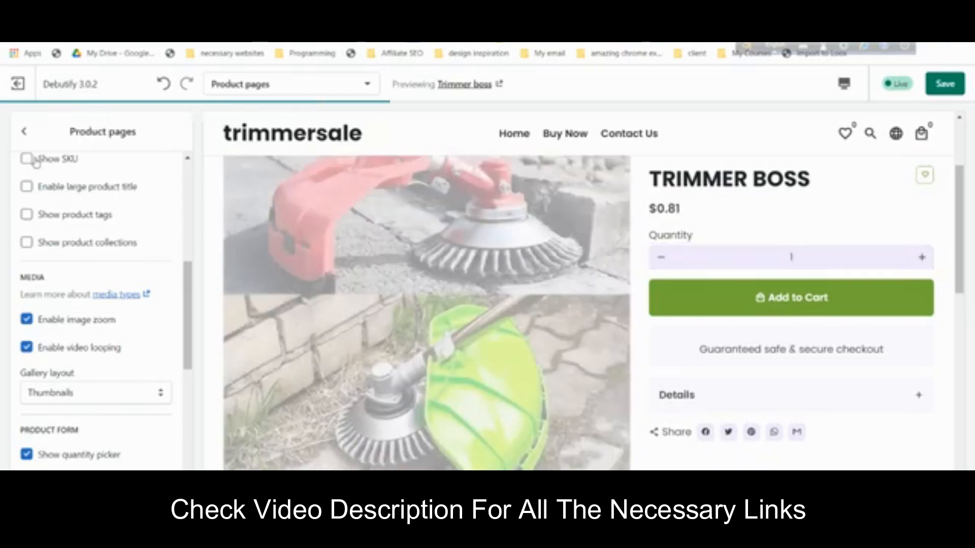
click(23, 132)
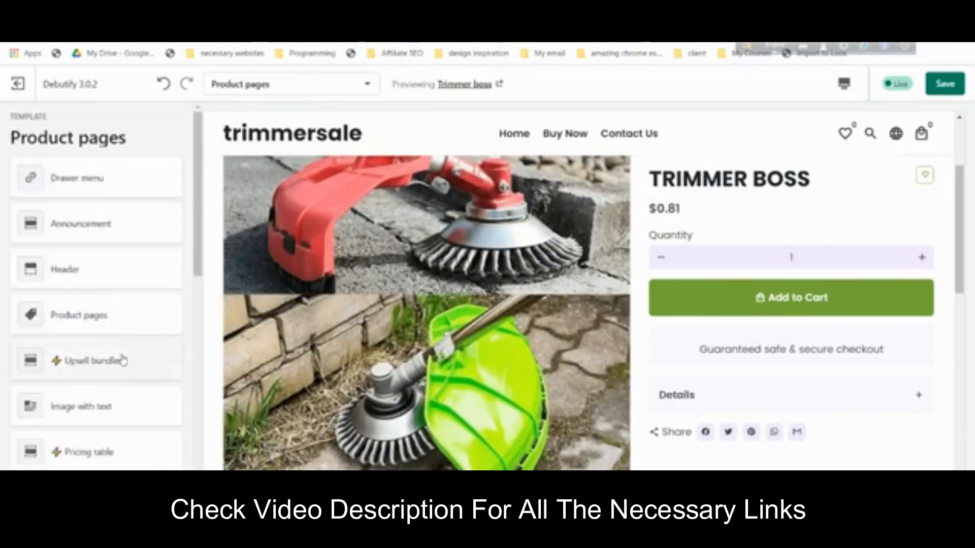
scroll(122, 355, down, 3)
scroll(625, 322, down, 6)
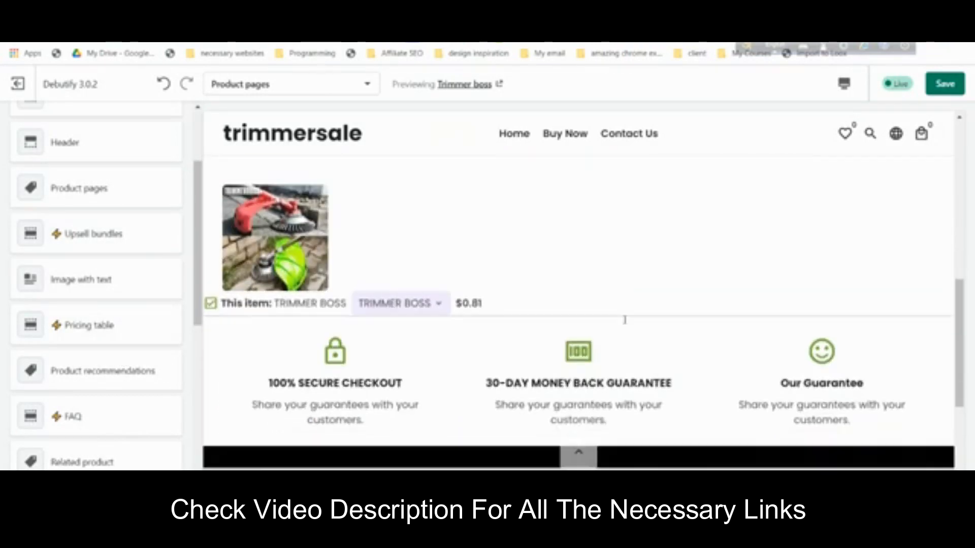
scroll(625, 320, up, 1)
scroll(229, 286, up, 3)
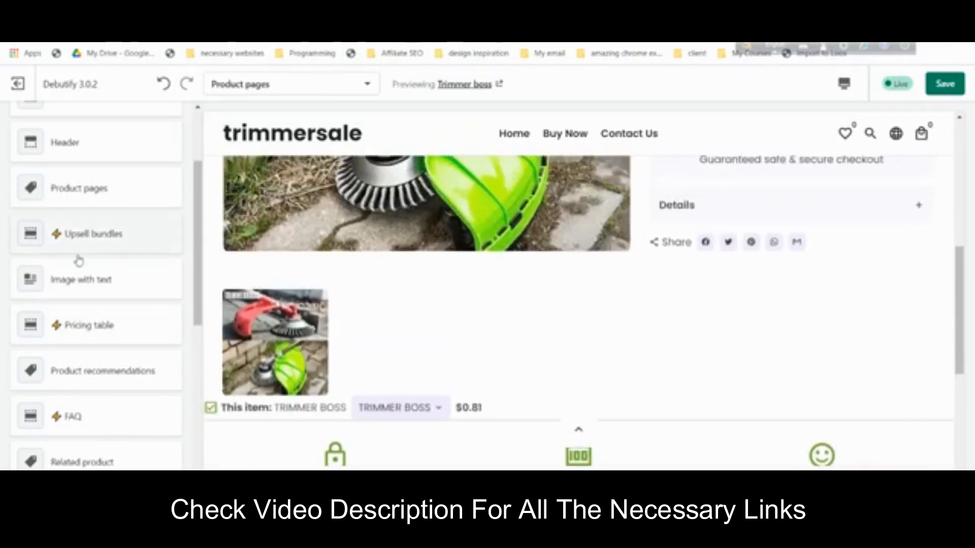
- Add an image-with-text row using the orange TRIMMERBOSS photo
click(114, 292)
click(87, 198)
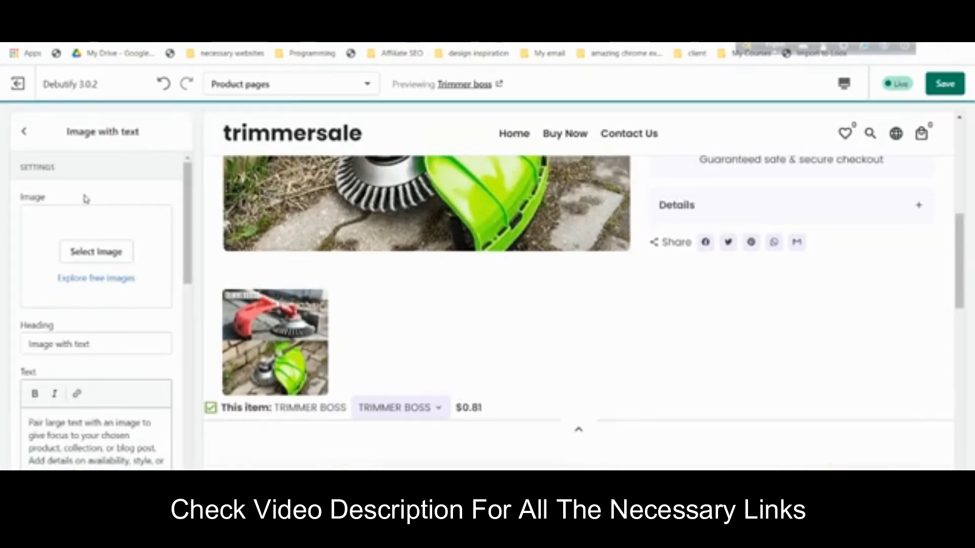
scroll(789, 354, down, 7)
scroll(779, 351, up, 5)
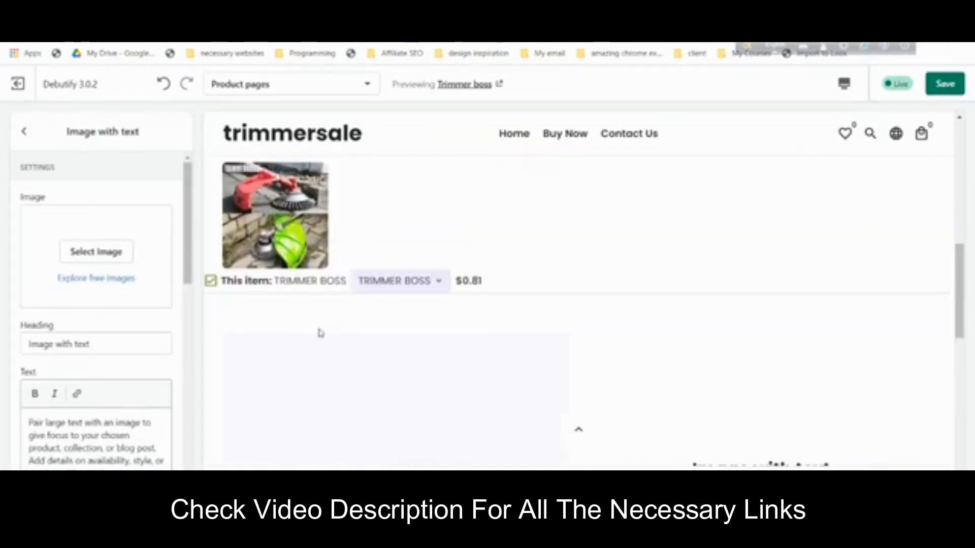
scroll(406, 319, up, 3)
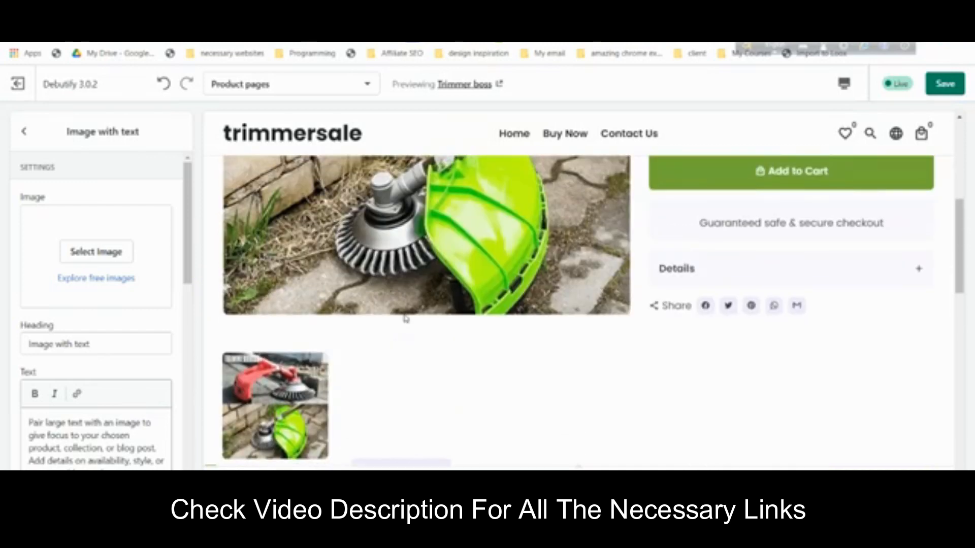
scroll(406, 318, down, 7)
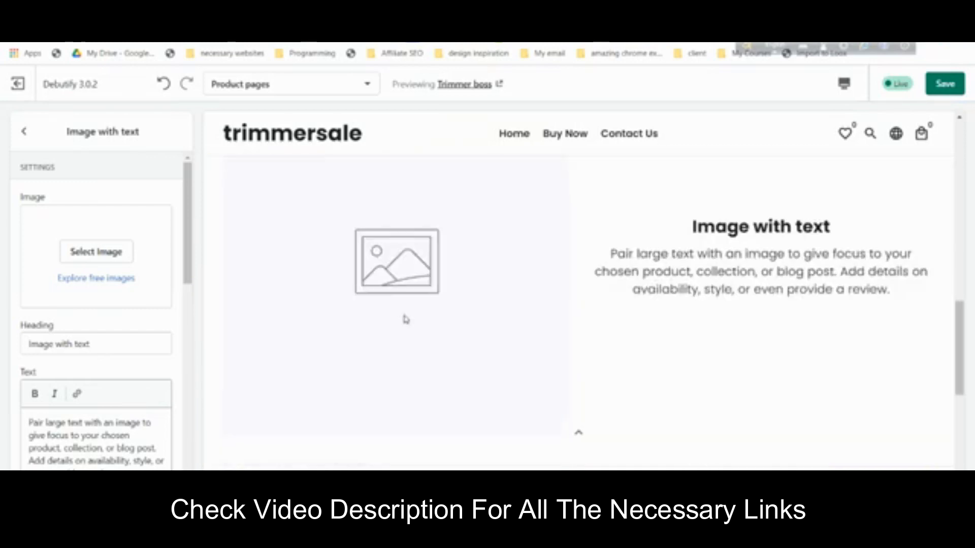
click(85, 251)
click(138, 313)
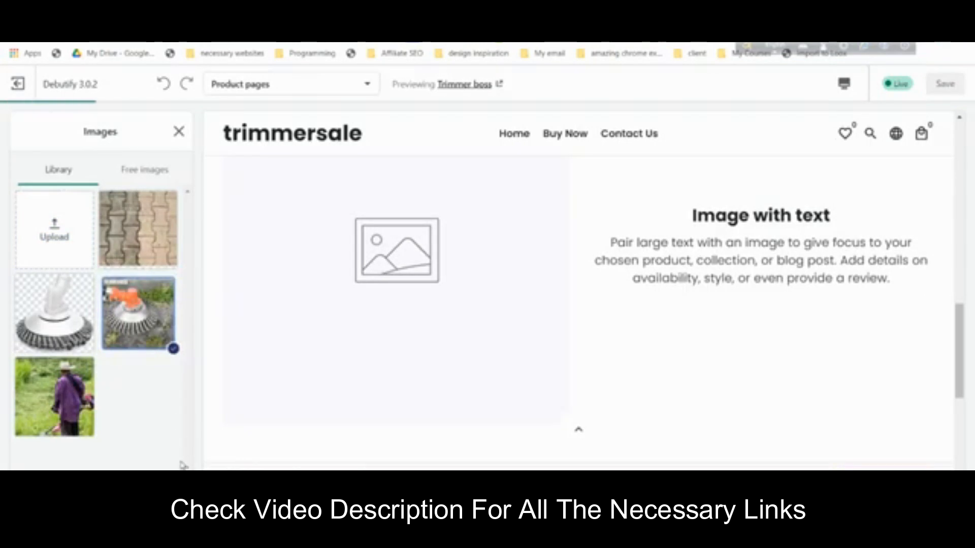
scroll(780, 296, down, 2)
scroll(634, 302, up, 3)
scroll(709, 315, down, 3)
scroll(709, 320, down, 1)
scroll(703, 305, up, 4)
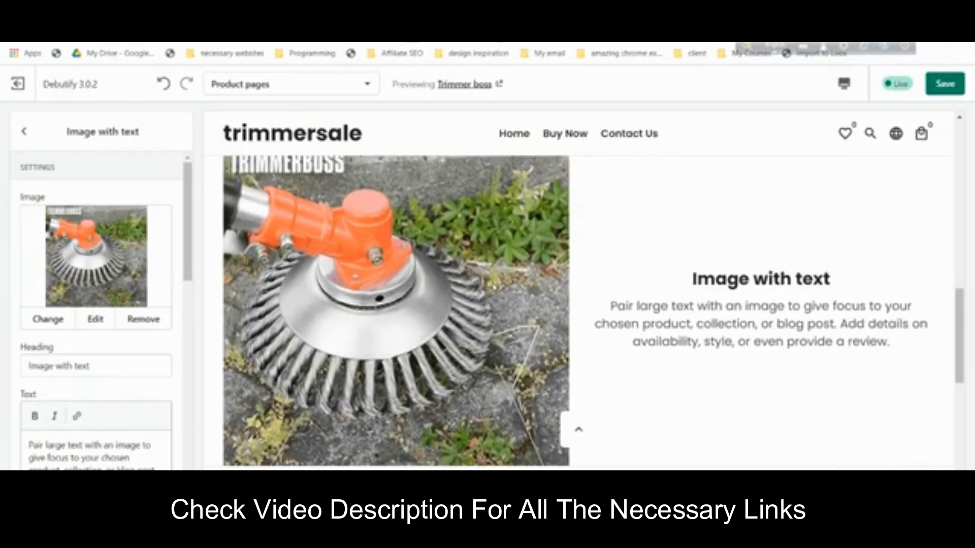
scroll(464, 329, up, 1)
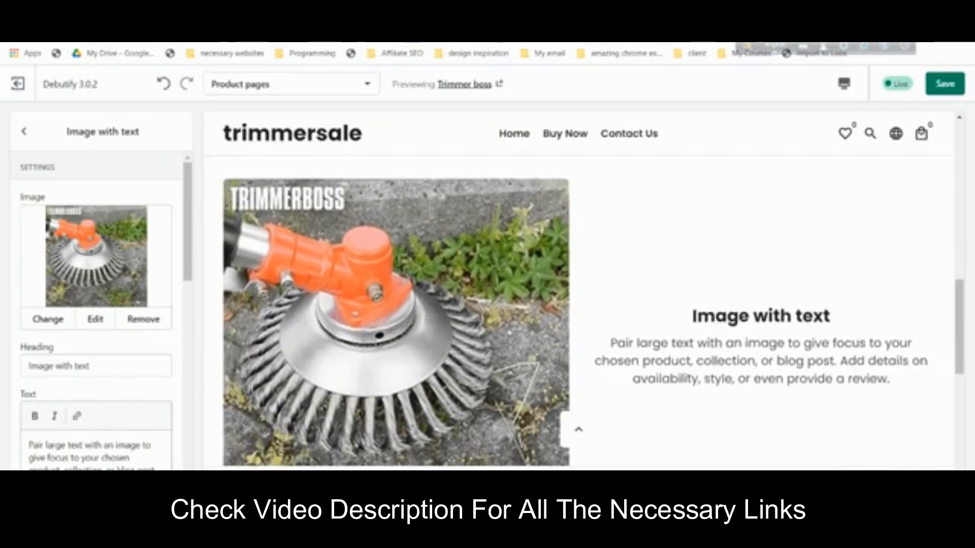
scroll(699, 287, down, 1)
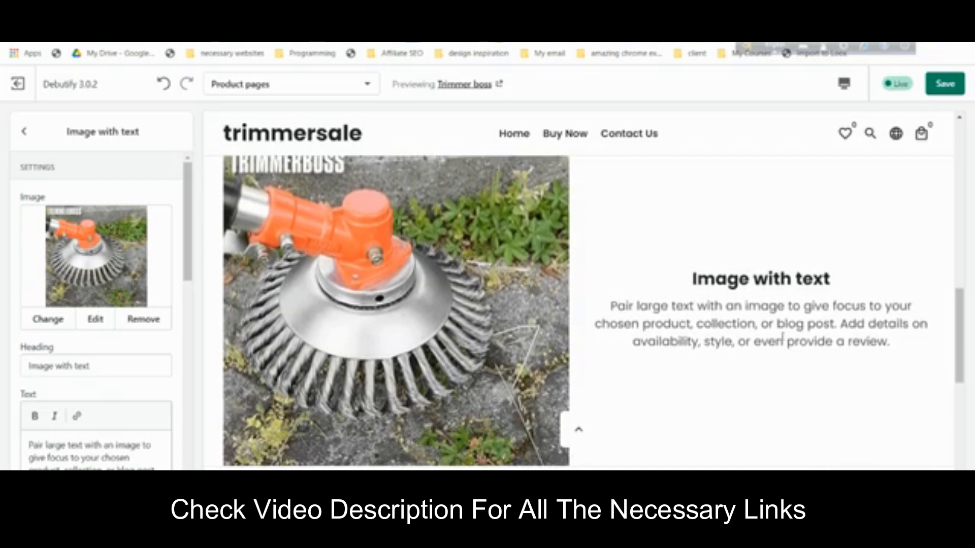
scroll(845, 344, down, 5)
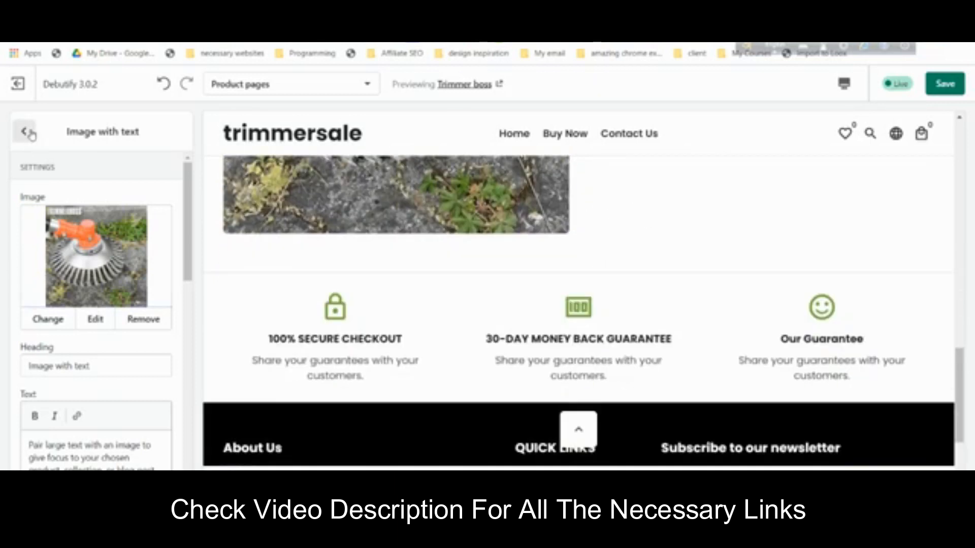
- Add a second row showing the white trimmer-head image, aligned right
click(24, 131)
click(72, 242)
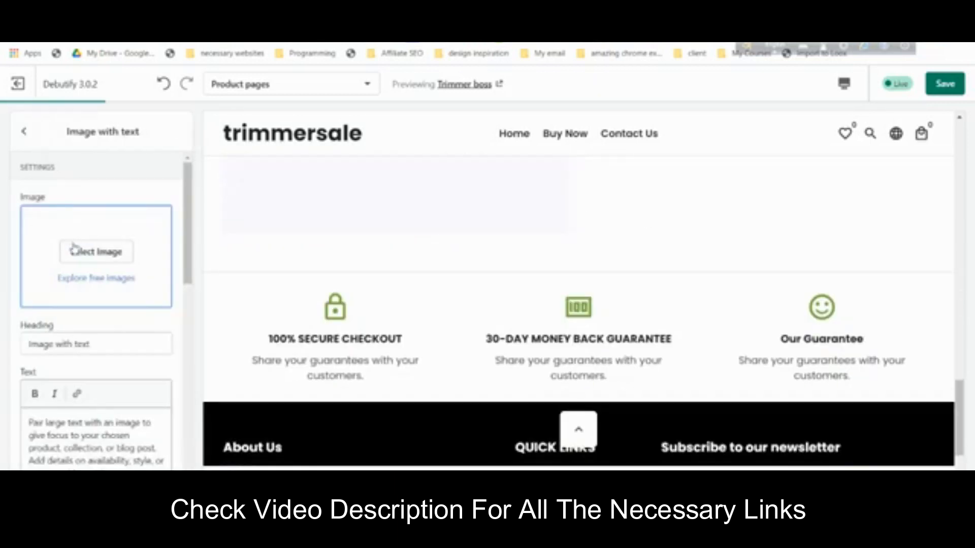
scroll(83, 335, down, 2)
scroll(650, 307, up, 6)
scroll(120, 322, down, 3)
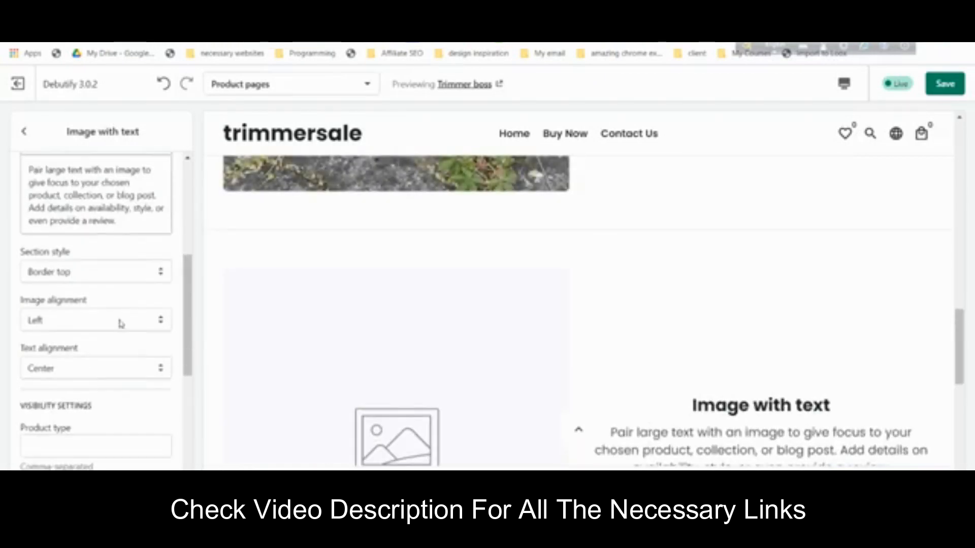
click(84, 326)
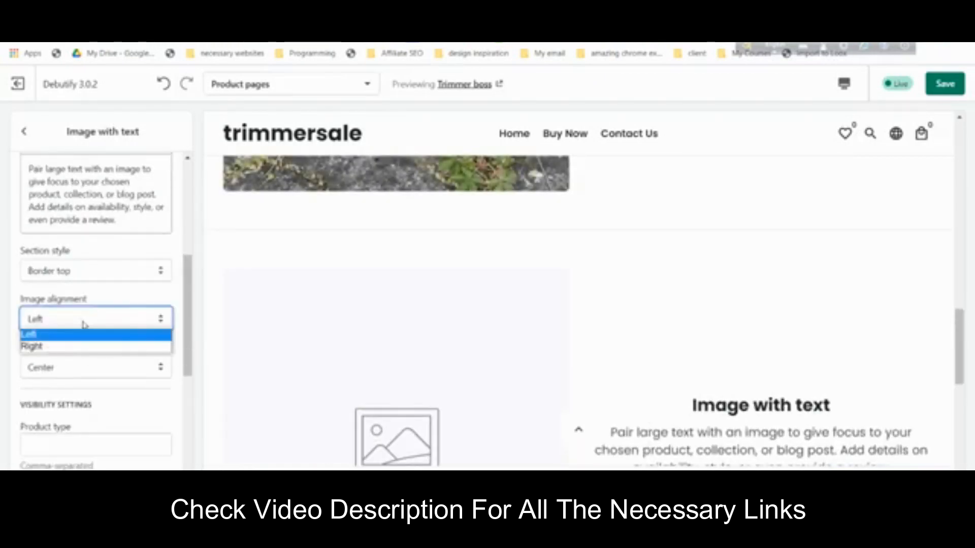
click(74, 341)
scroll(74, 325, up, 5)
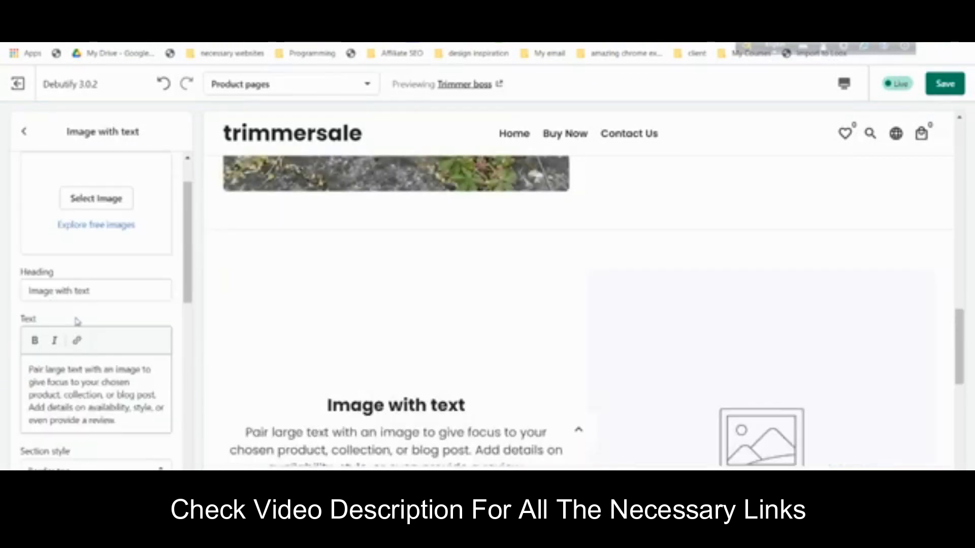
click(93, 267)
click(54, 312)
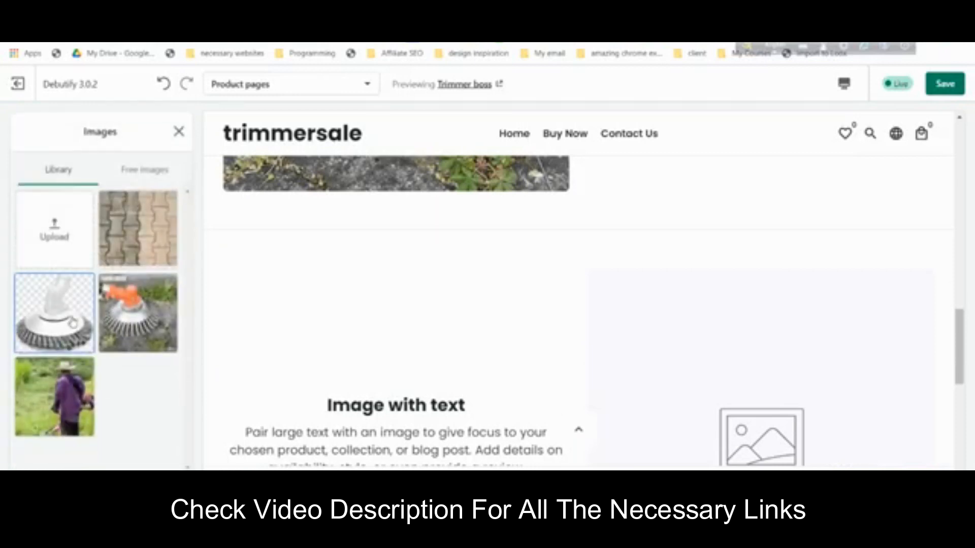
click(26, 133)
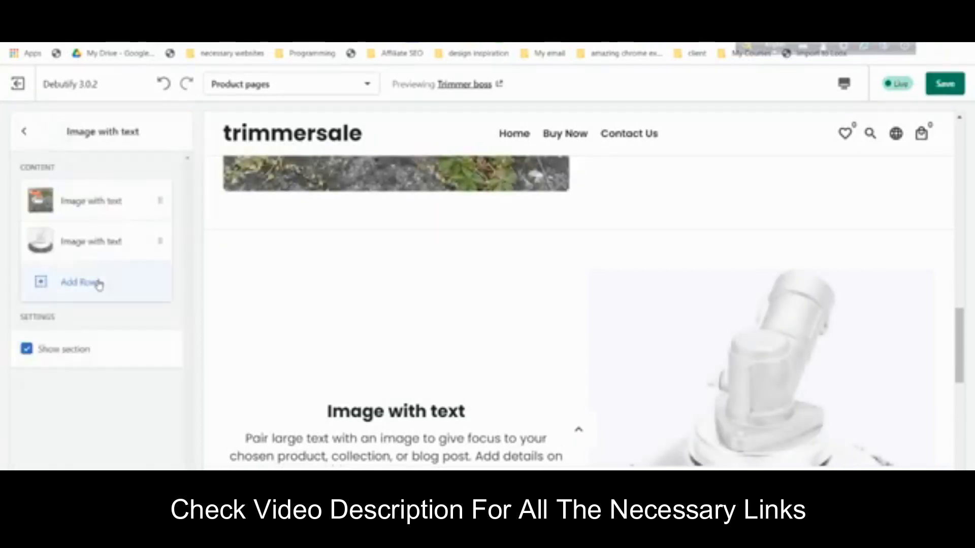
- Add a new FAQ question set to open by default
click(27, 133)
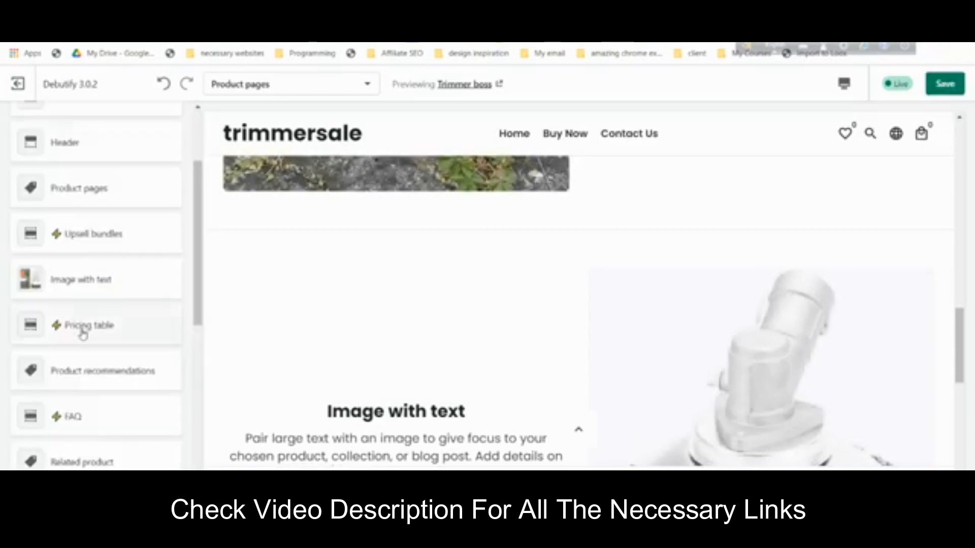
scroll(83, 333, down, 4)
scroll(82, 325, up, 2)
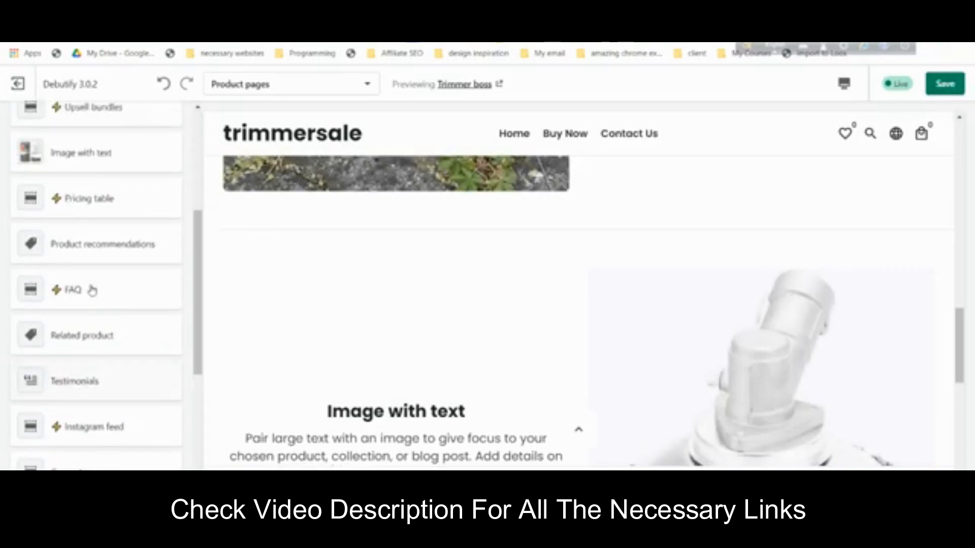
click(89, 289)
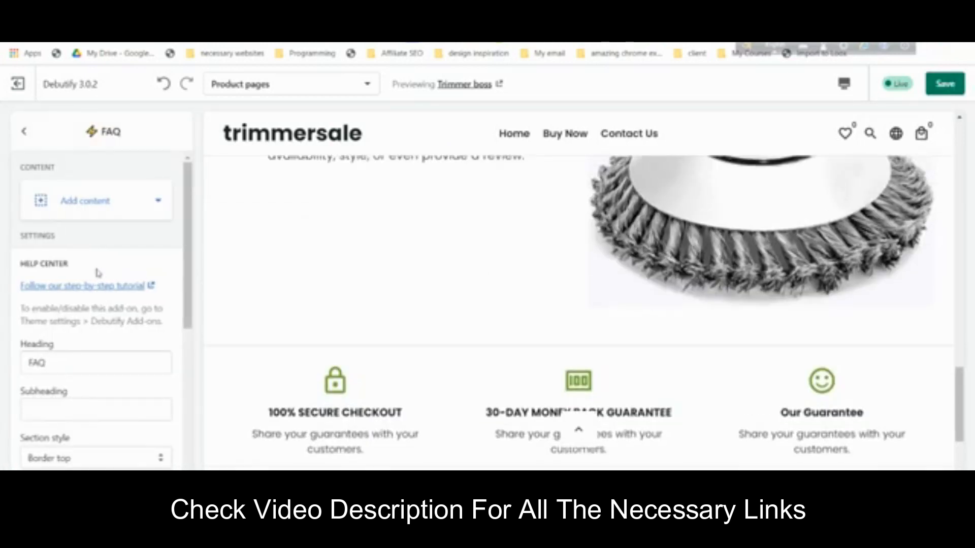
click(82, 204)
click(131, 269)
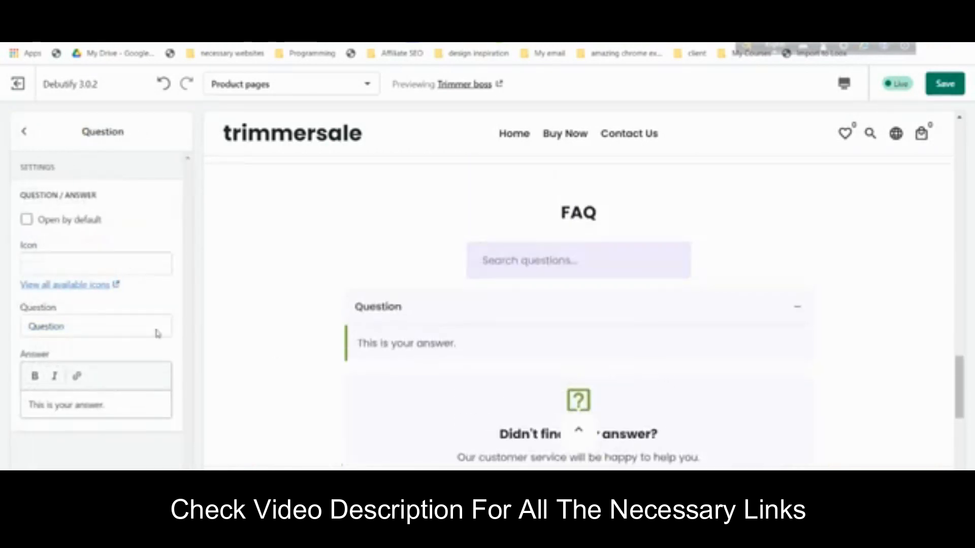
click(62, 220)
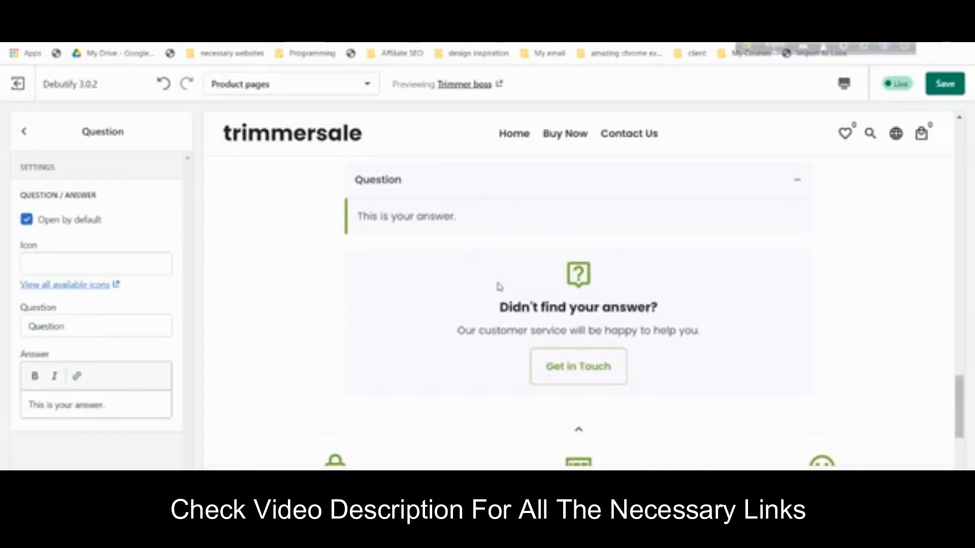
- Turn off the FAQ search box and the Didn't find your answer? banner
click(26, 132)
scroll(109, 341, down, 5)
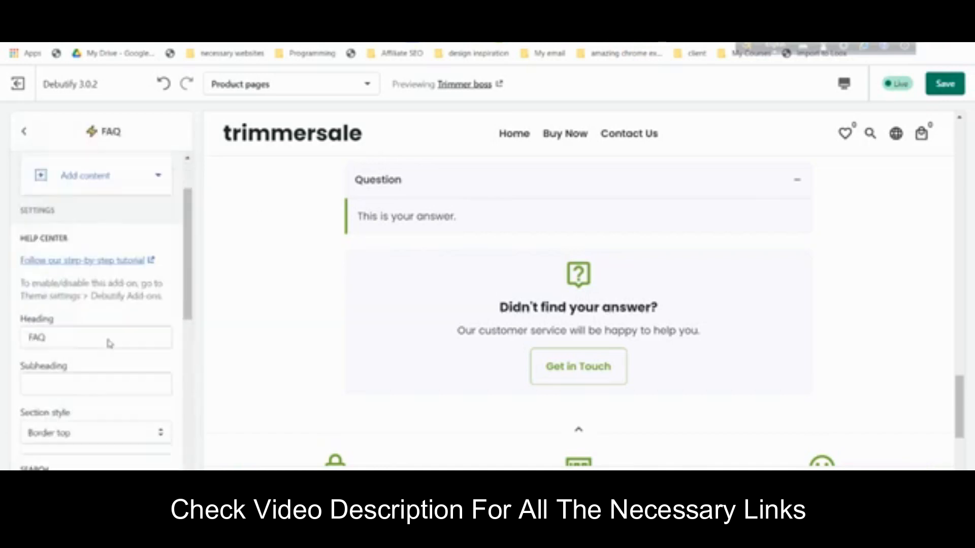
click(72, 308)
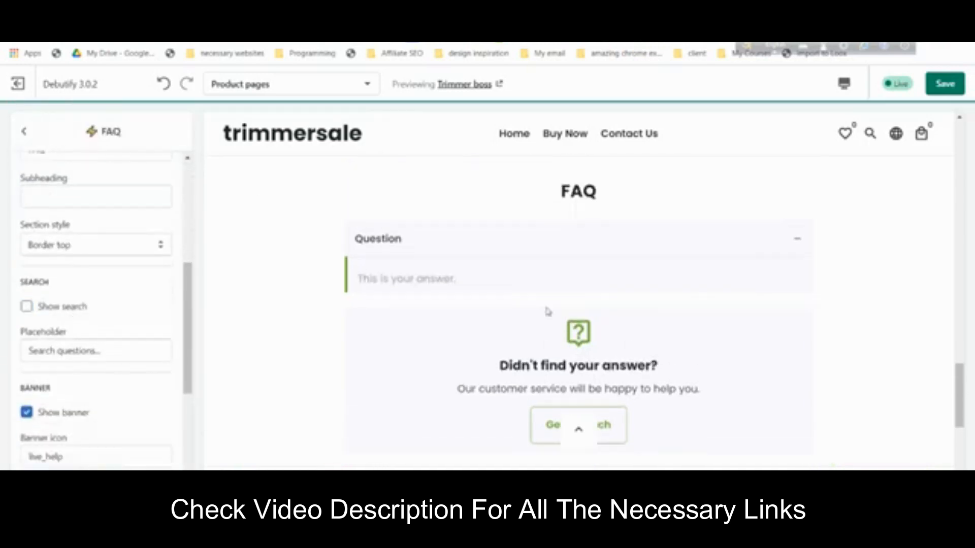
scroll(48, 355, down, 1)
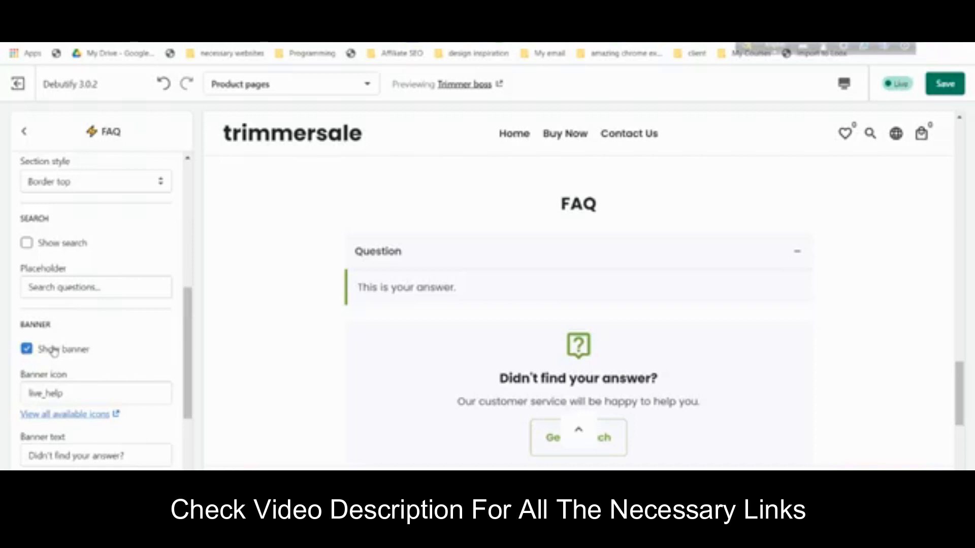
click(54, 351)
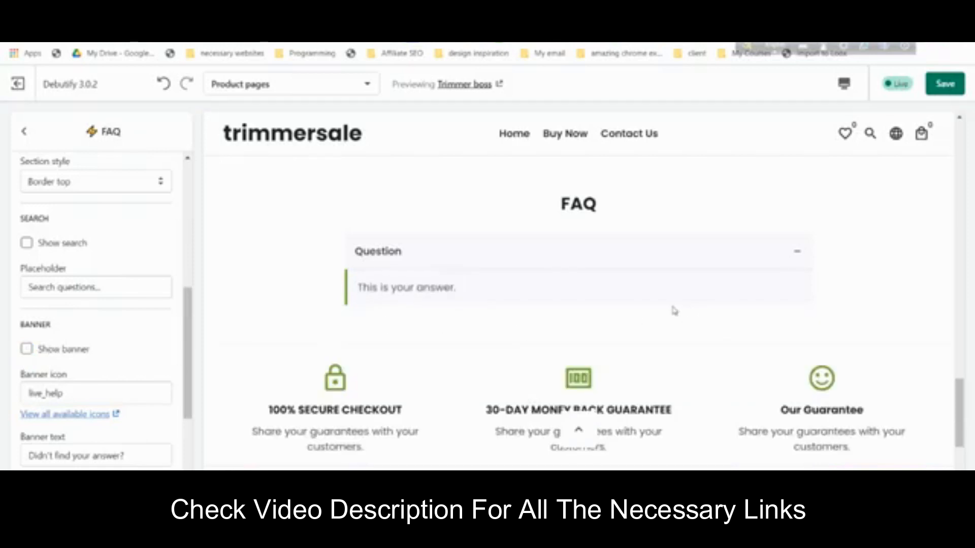
scroll(674, 311, up, 2)
scroll(674, 319, down, 7)
scroll(673, 320, up, 2)
scroll(135, 348, down, 1)
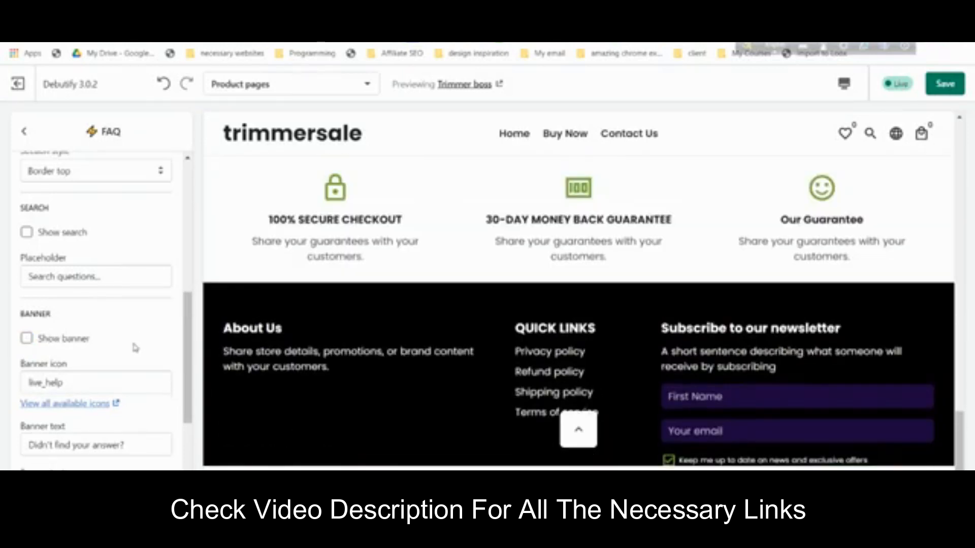
scroll(135, 348, down, 2)
scroll(129, 344, up, 2)
scroll(589, 277, up, 10)
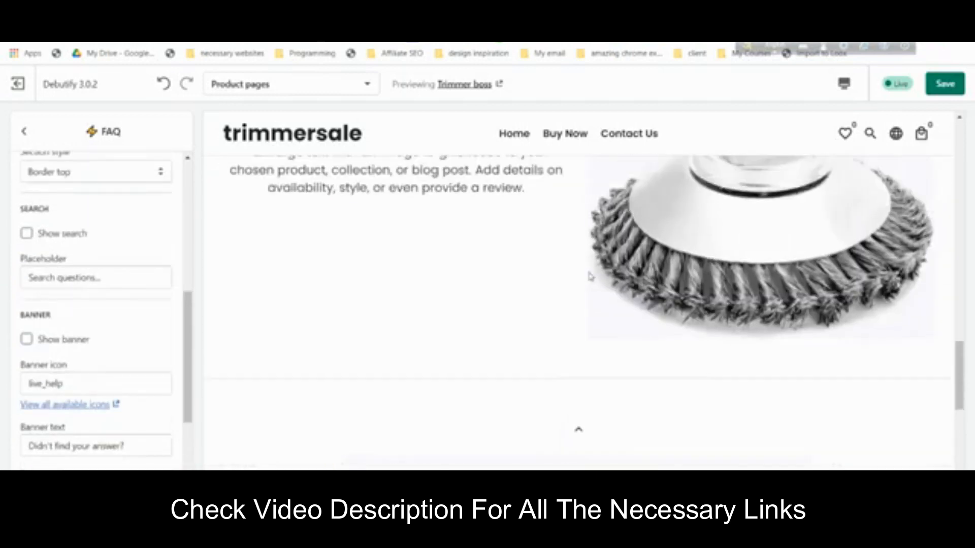
scroll(591, 278, up, 8)
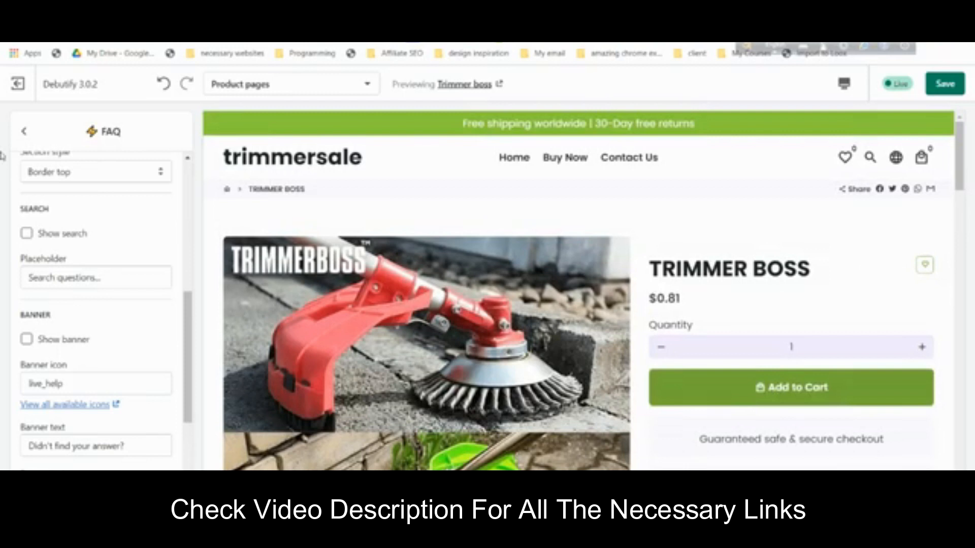
click(24, 131)
scroll(102, 274, up, 5)
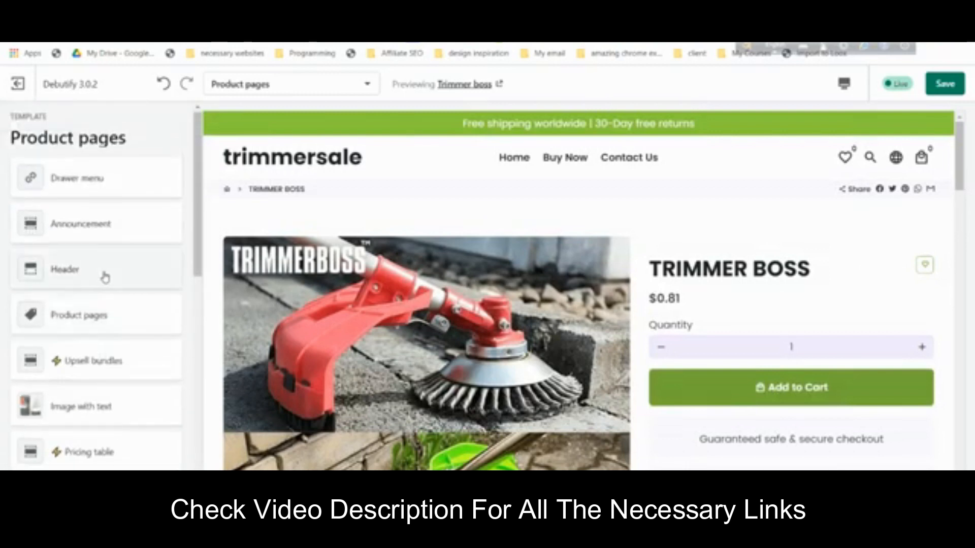
- Scroll the Product pages section list and open the Header section
scroll(106, 280, down, 4)
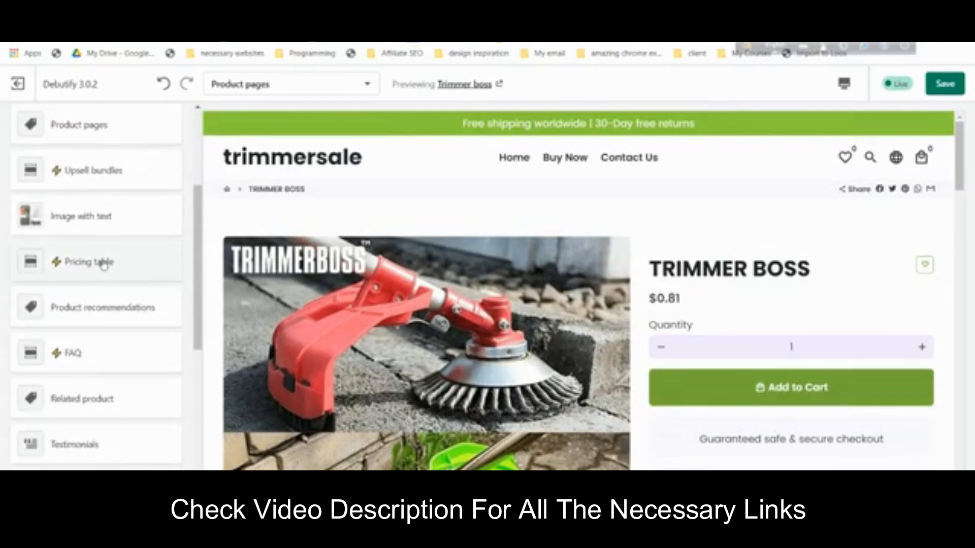
scroll(104, 266, down, 8)
scroll(120, 326, down, 1)
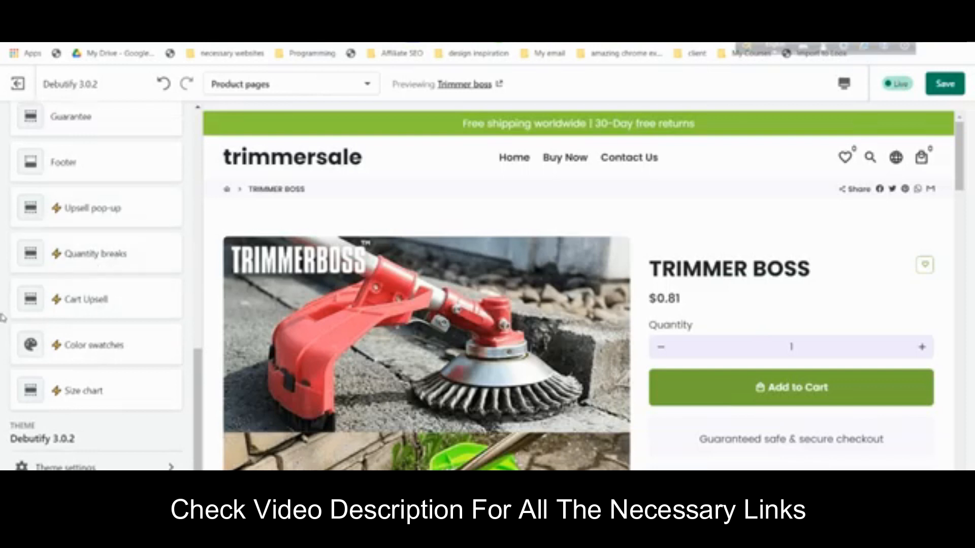
scroll(152, 333, up, 10)
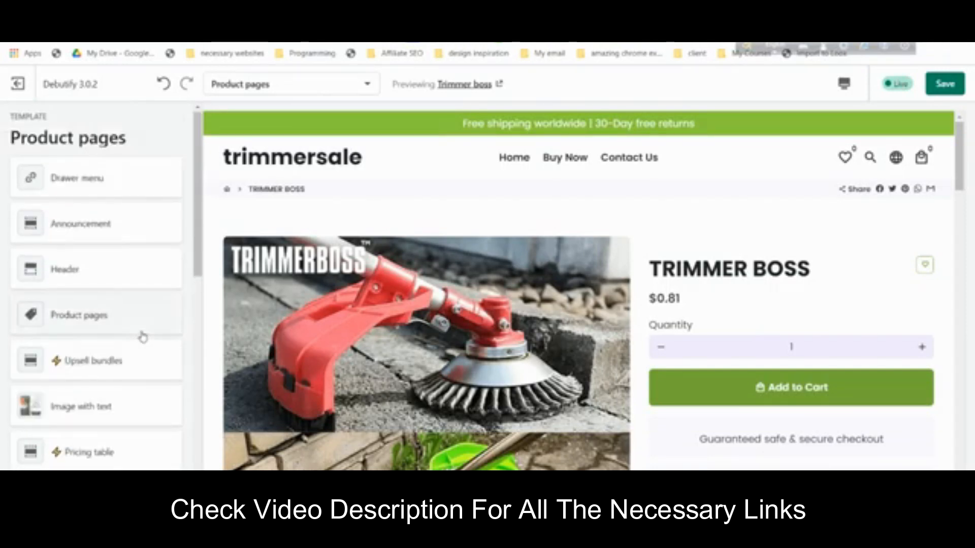
click(114, 283)
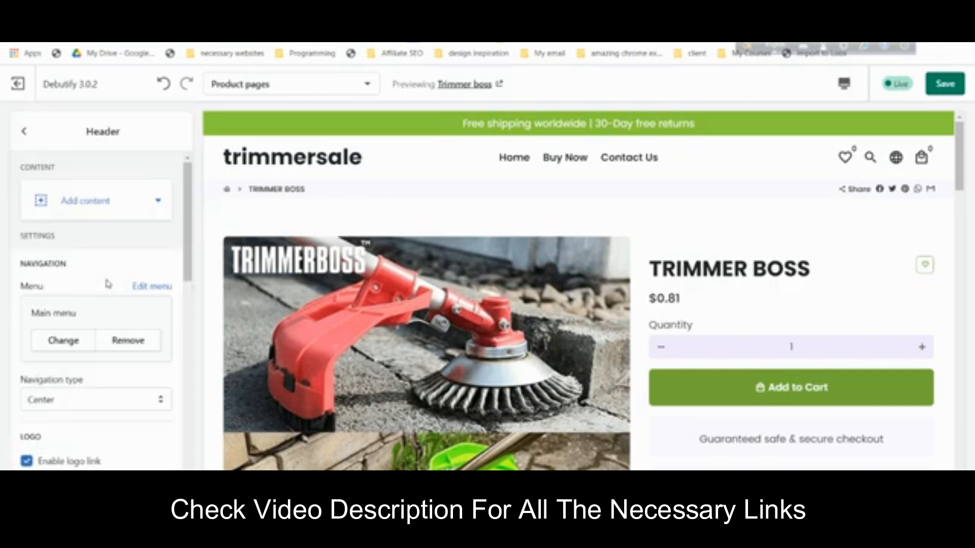
- Browse the header's Add content options, then return to the Product pages section list
scroll(109, 285, down, 10)
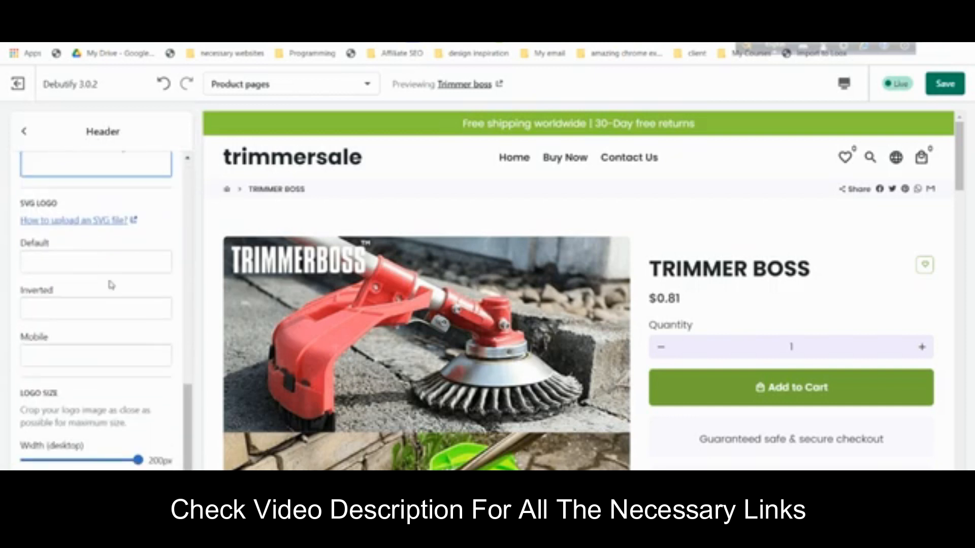
scroll(112, 286, up, 10)
scroll(110, 366, down, 2)
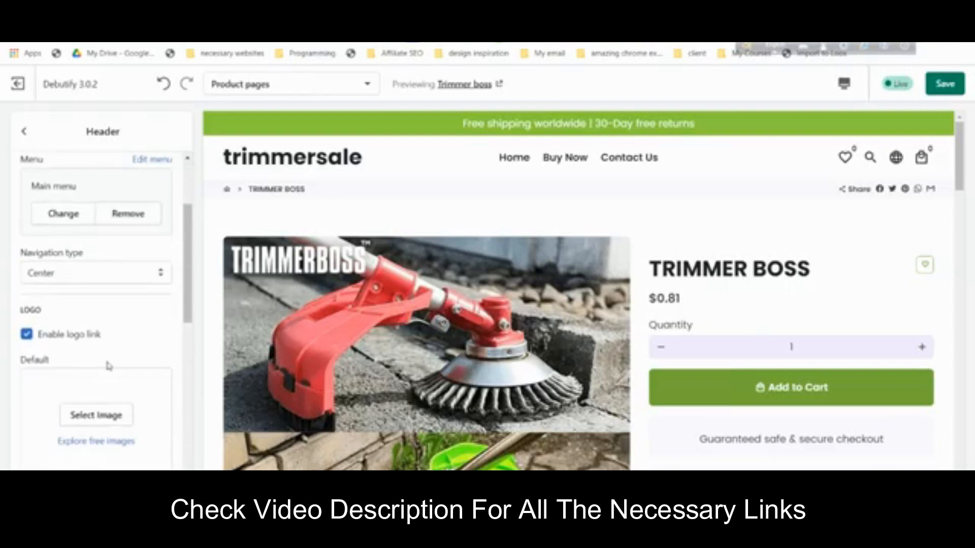
scroll(81, 250, up, 3)
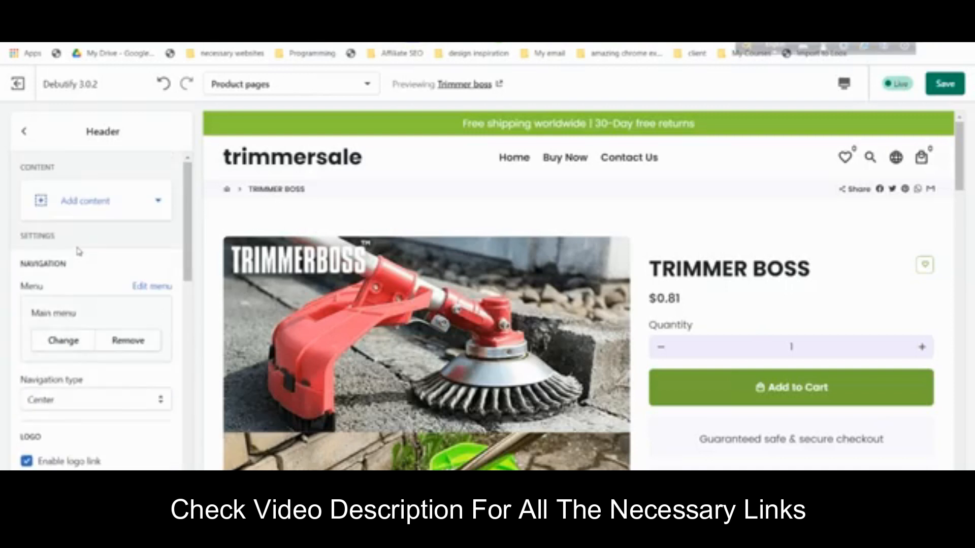
click(83, 212)
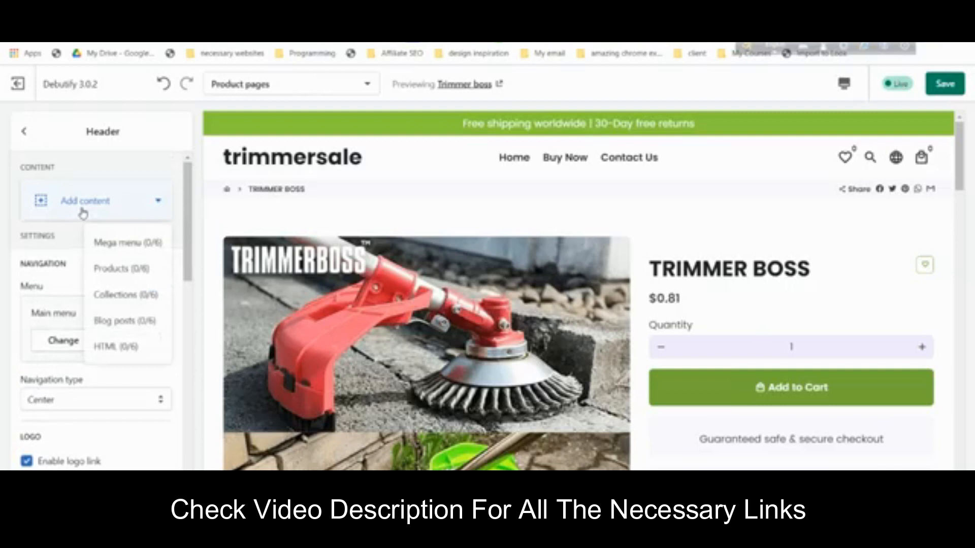
click(25, 133)
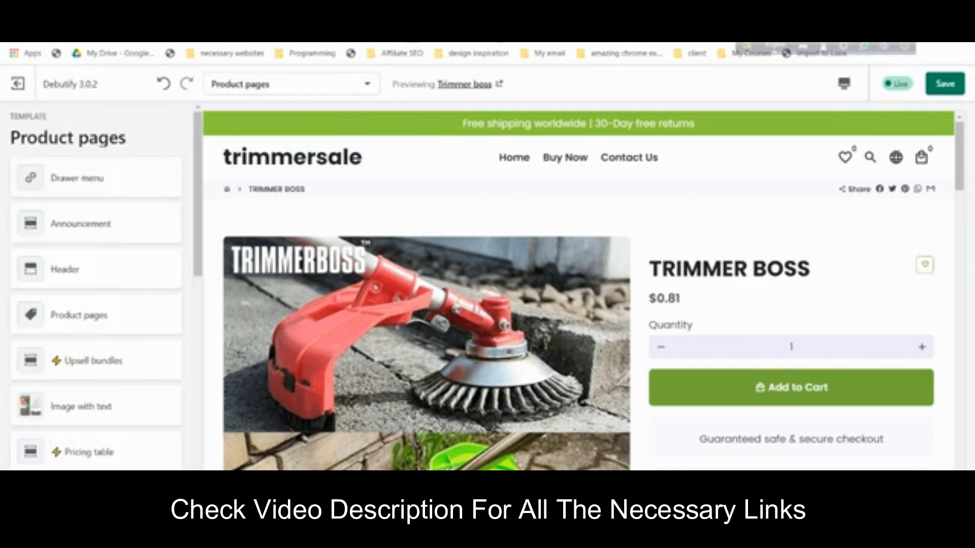
scroll(97, 285, down, 8)
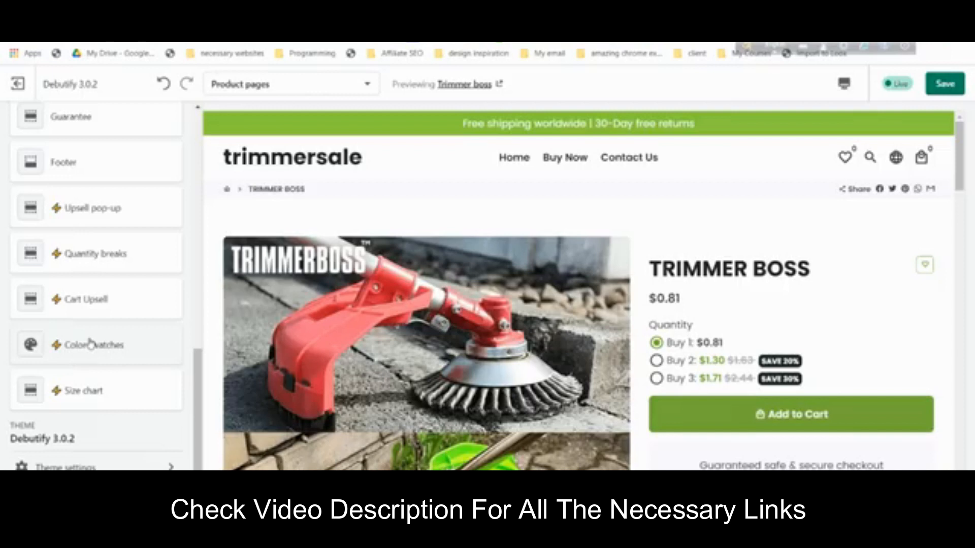
- Uncheck Show breadcrumbs under Page in the theme's Advanced settings
click(76, 466)
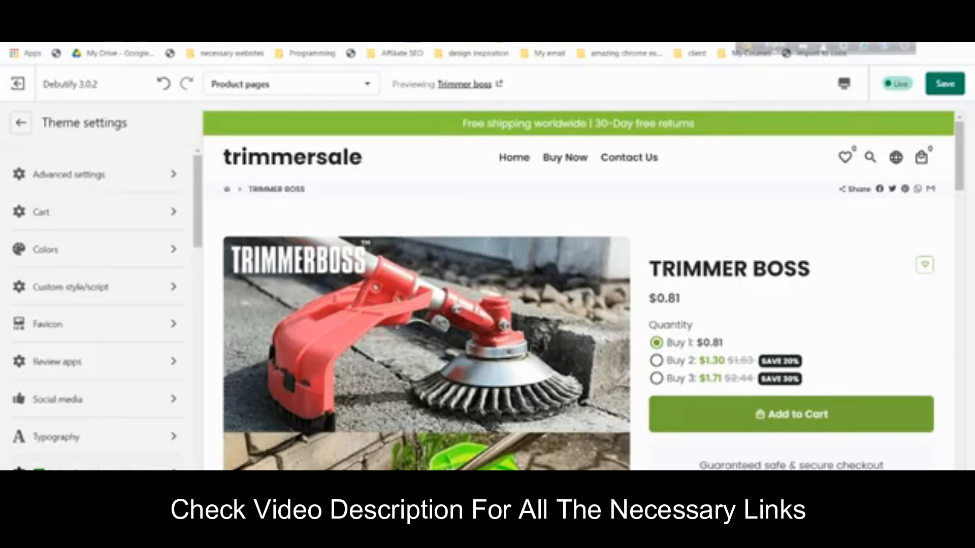
click(105, 182)
scroll(70, 242, down, 5)
scroll(71, 245, down, 5)
scroll(82, 254, down, 10)
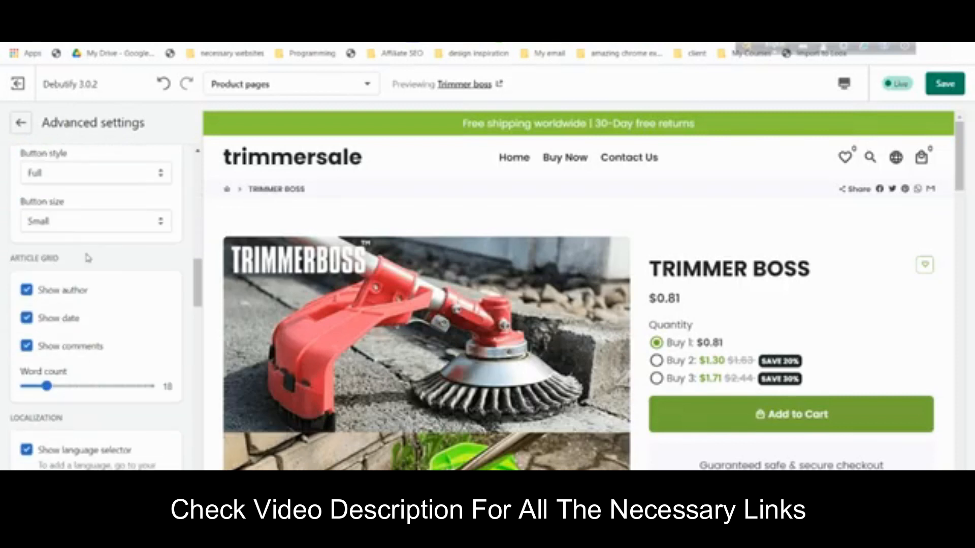
scroll(87, 254, down, 8)
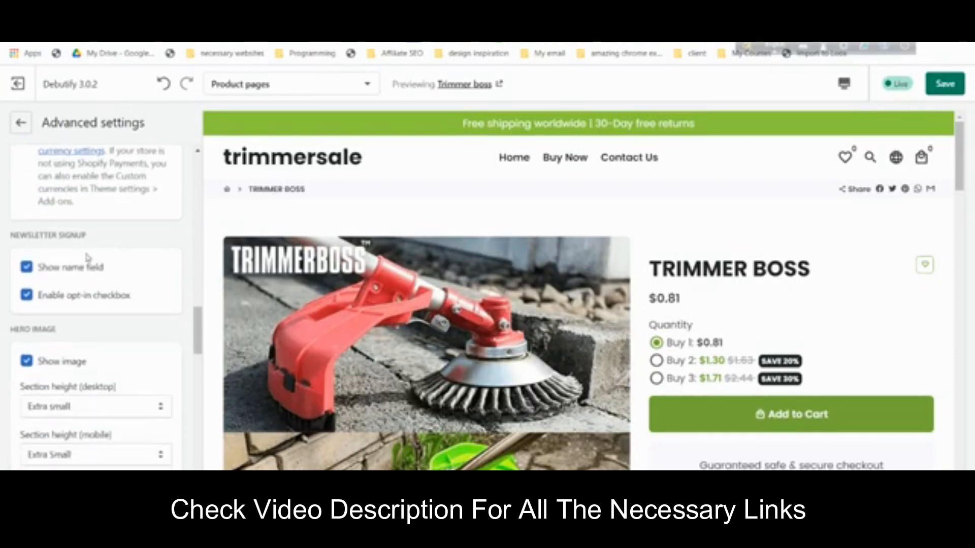
scroll(88, 258, down, 5)
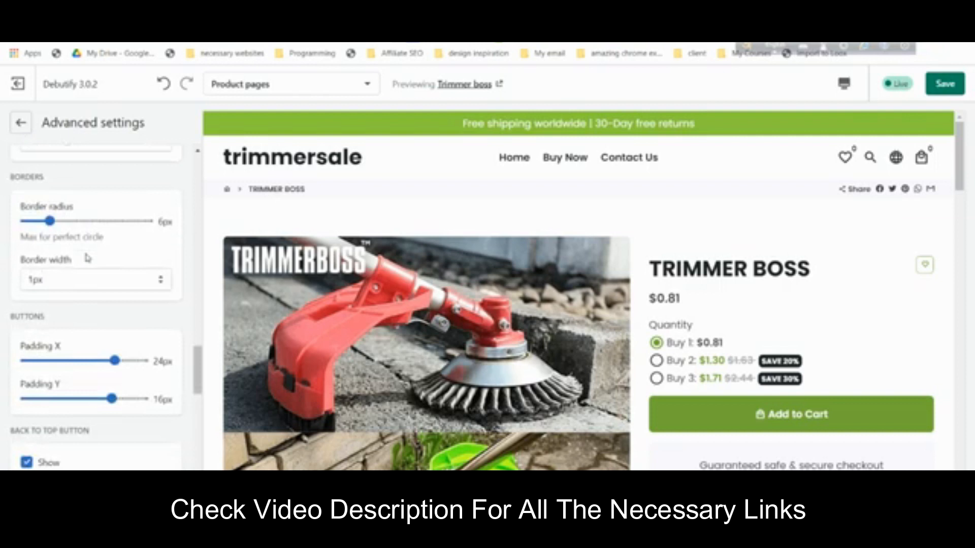
scroll(86, 259, down, 5)
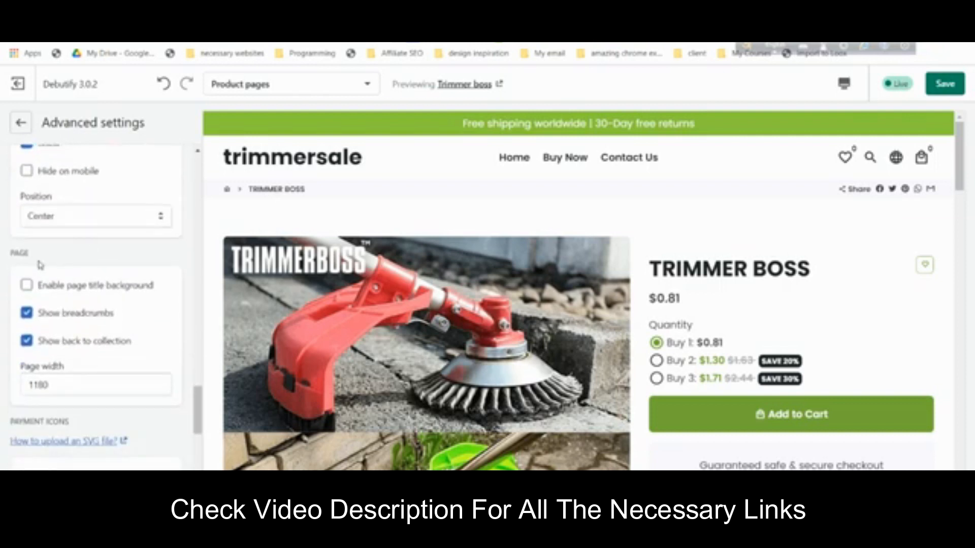
click(57, 313)
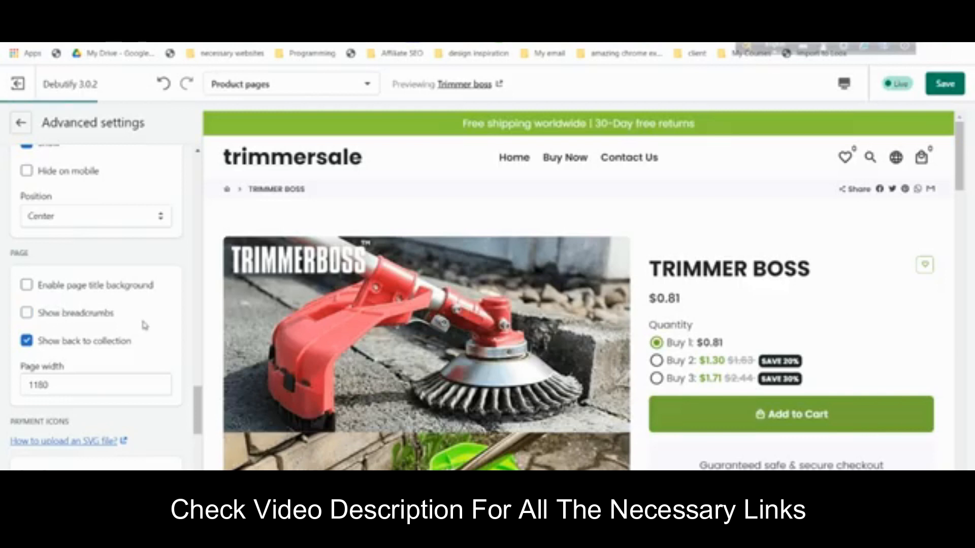
scroll(162, 316, down, 3)
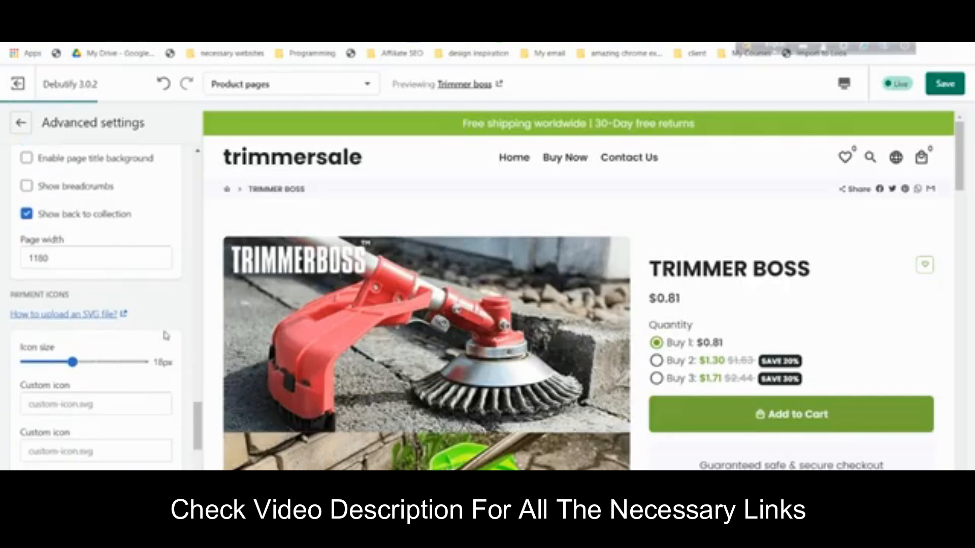
scroll(163, 333, down, 5)
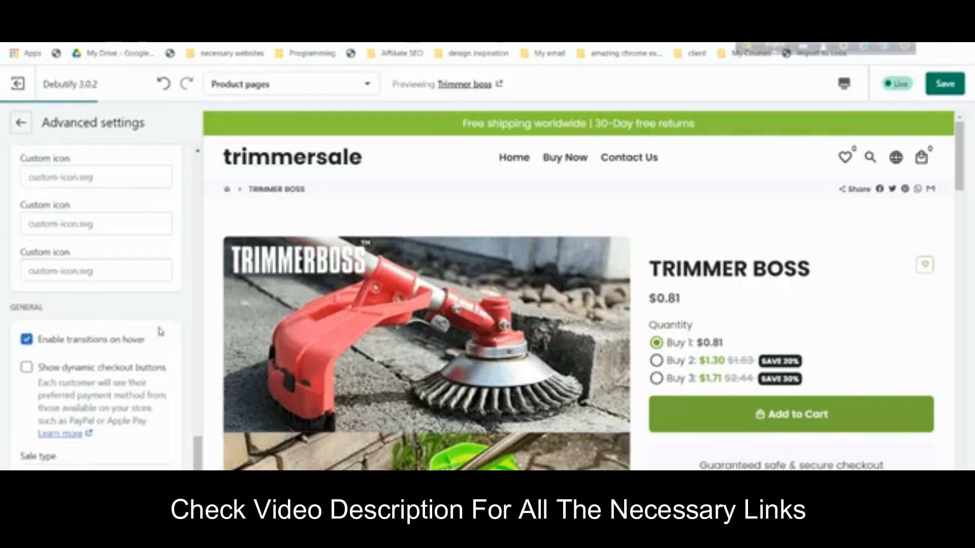
scroll(160, 331, up, 2)
scroll(159, 330, down, 2)
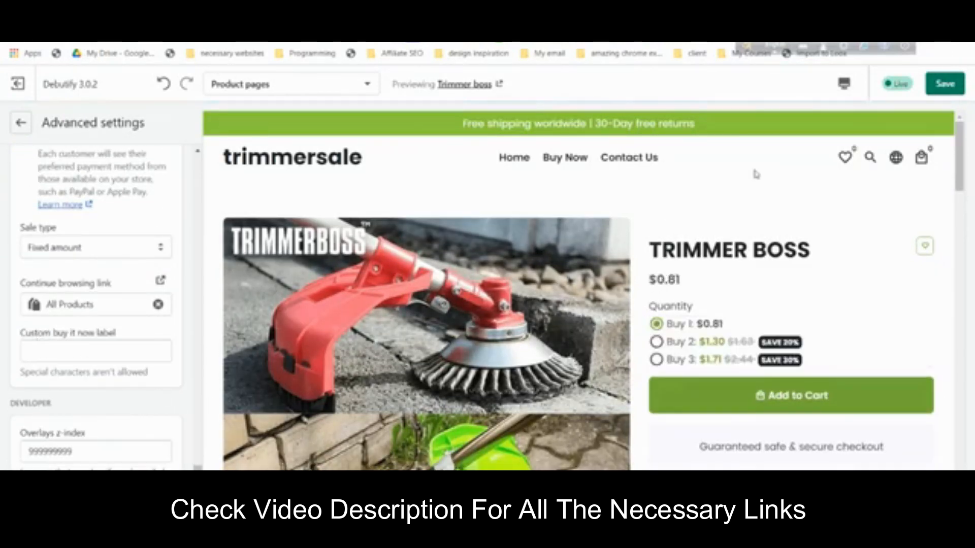
click(22, 124)
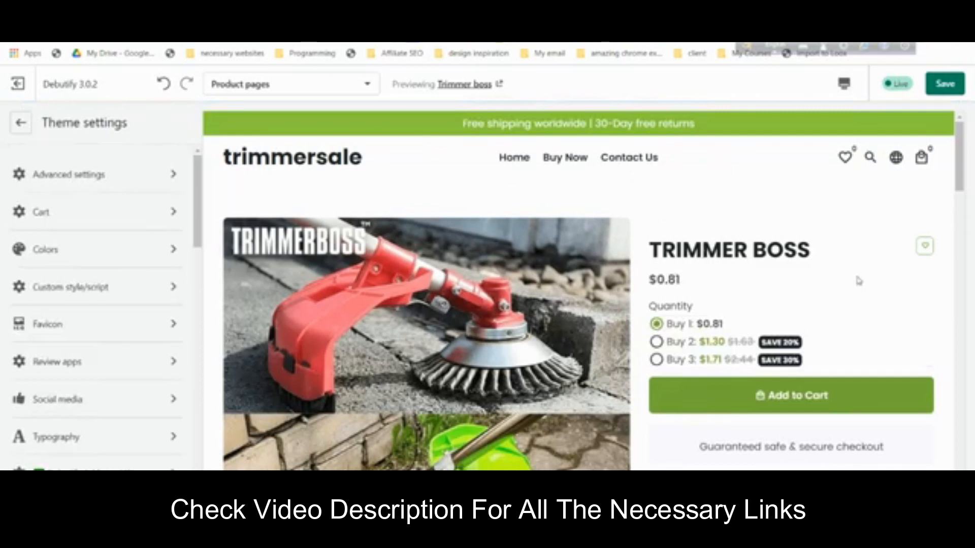
scroll(781, 313, down, 3)
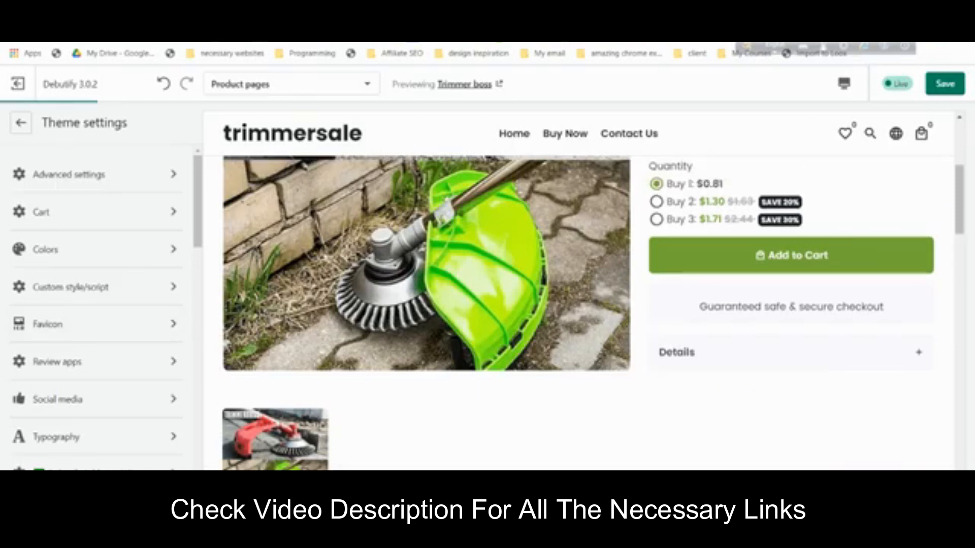
click(31, 127)
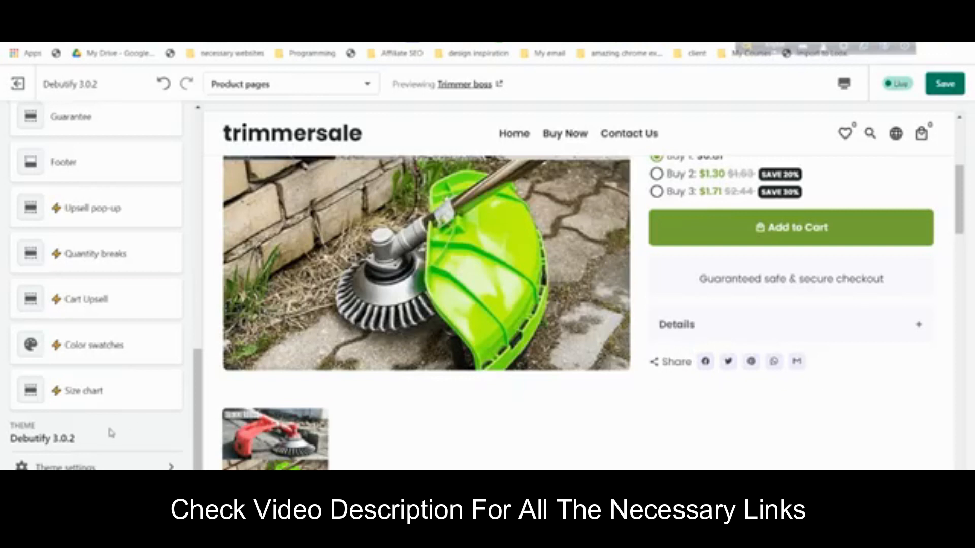
click(111, 461)
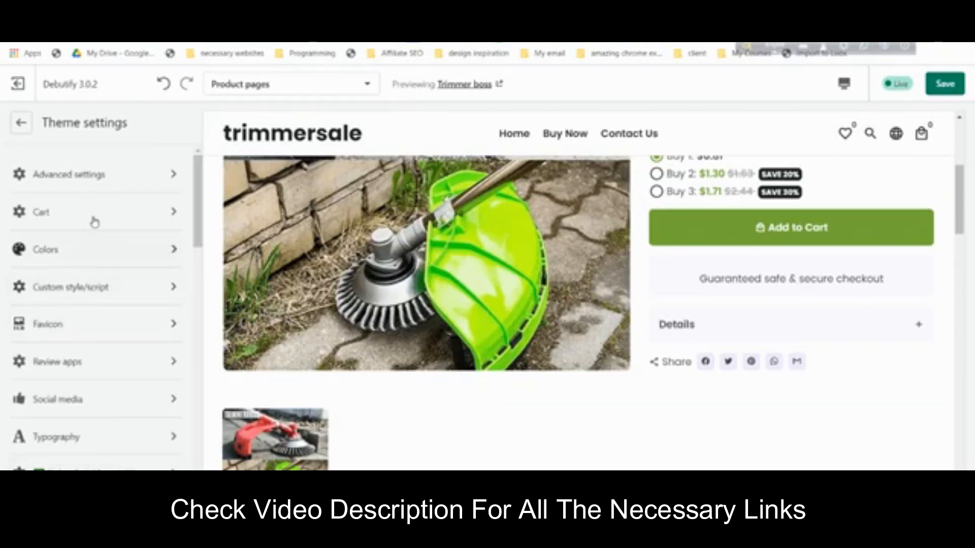
- Uncheck Share on Facebook, Twitter, Pinterest and WhatsApp in the Social media settings
click(94, 405)
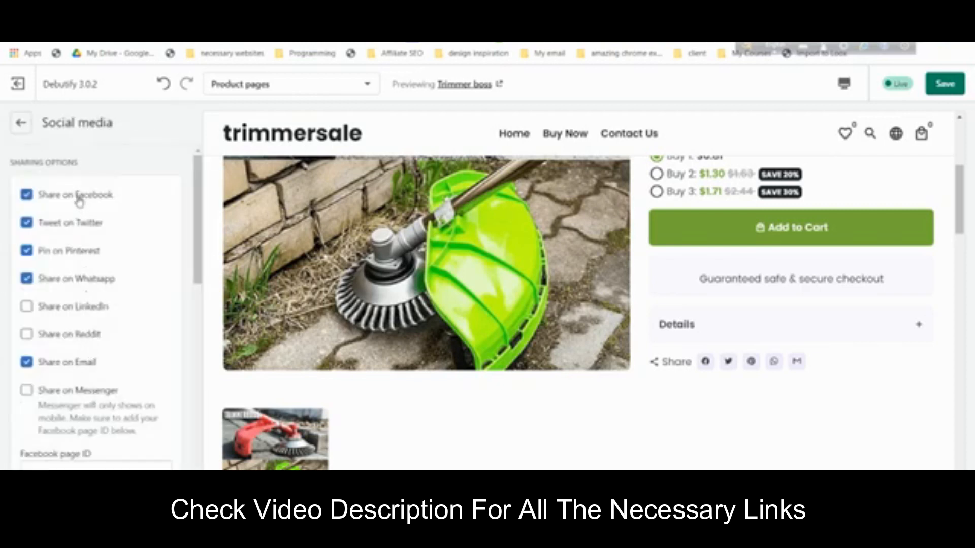
click(79, 199)
click(80, 223)
click(92, 254)
click(94, 280)
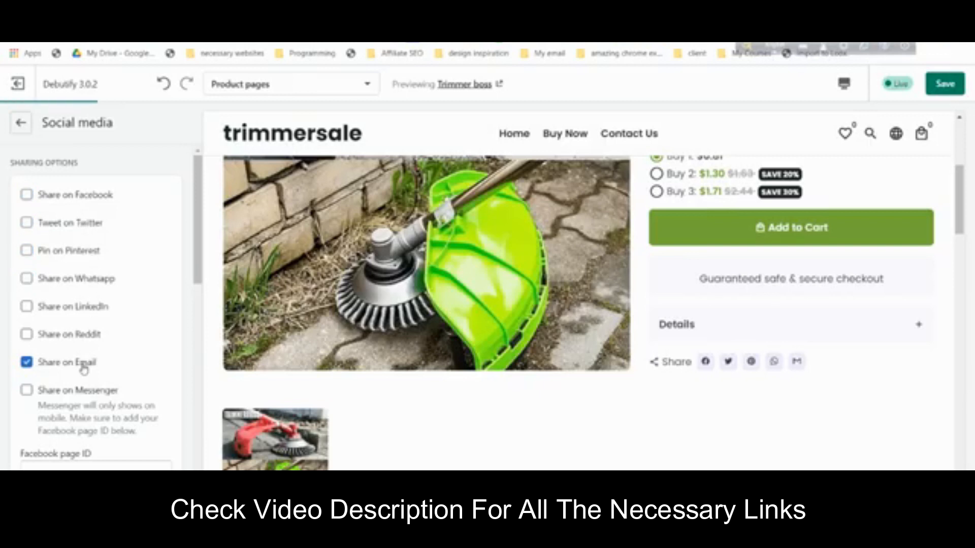
- Apply the sharing changes and scroll the preview to check the product page
scroll(86, 355, down, 3)
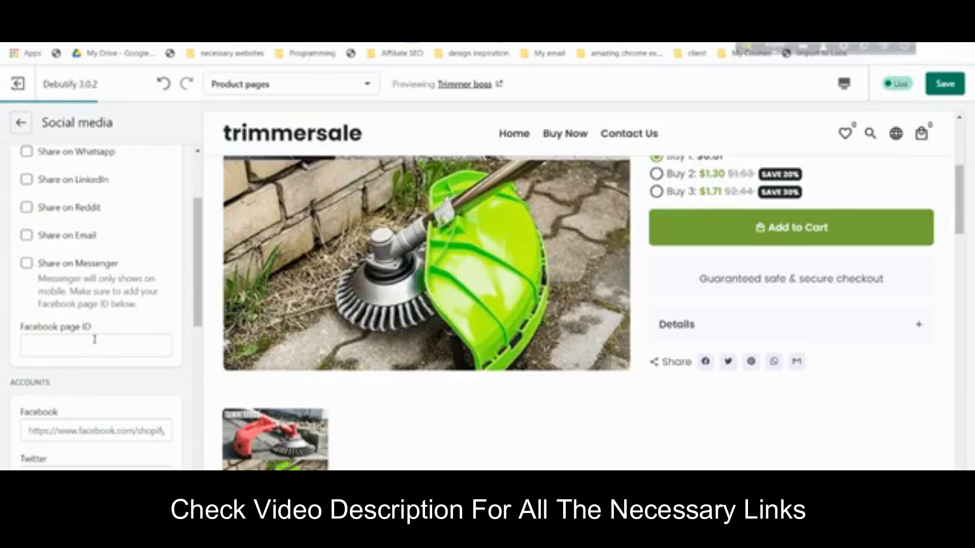
scroll(95, 339, down, 3)
click(111, 310)
click(118, 281)
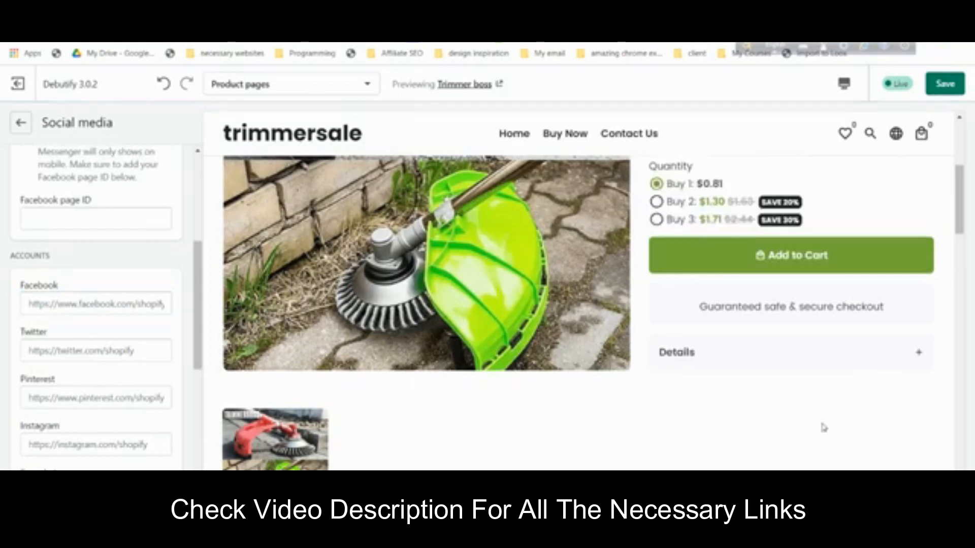
scroll(757, 407, down, 3)
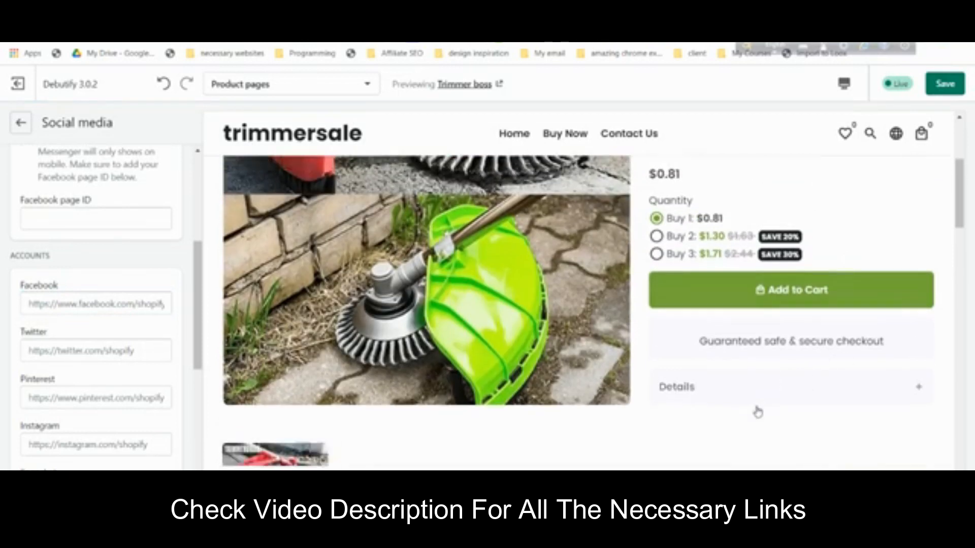
scroll(756, 372, down, 6)
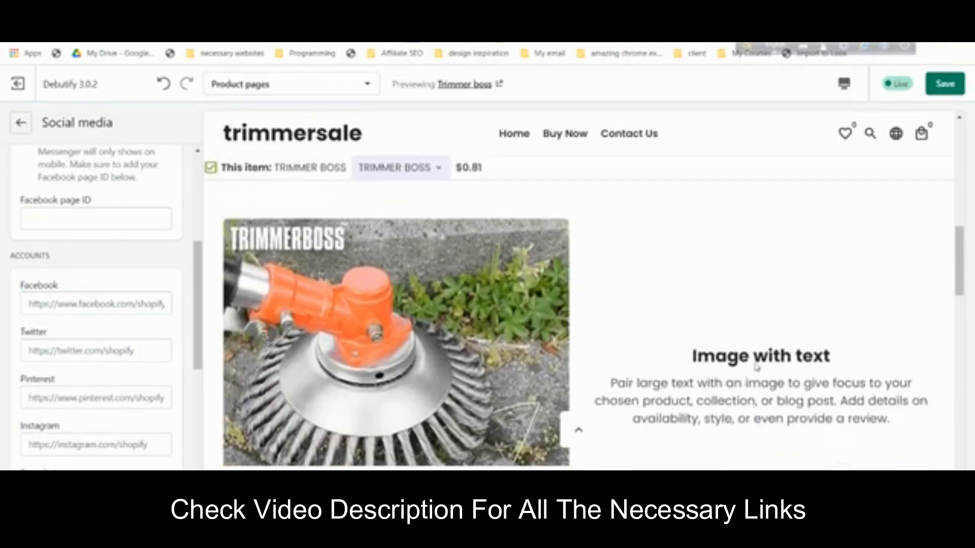
scroll(655, 436, down, 10)
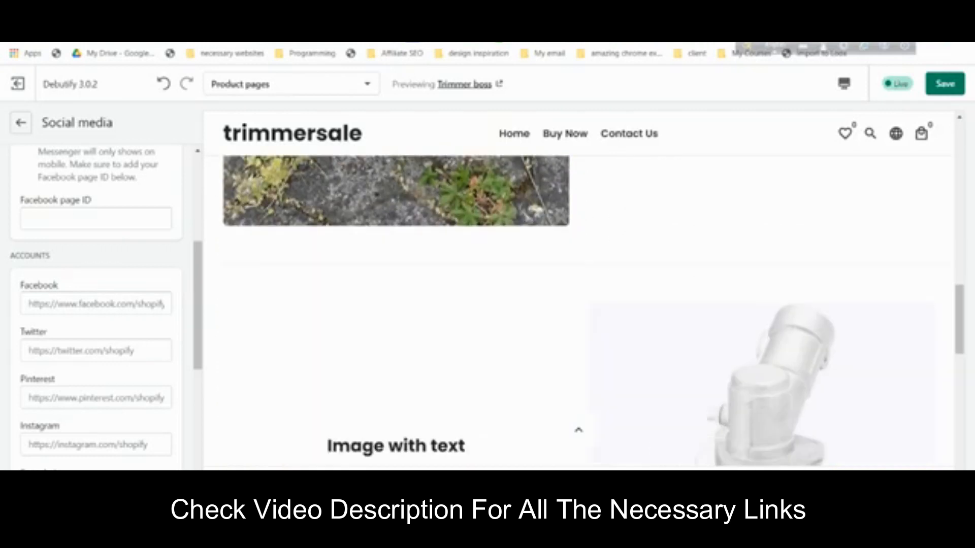
scroll(614, 436, down, 4)
scroll(637, 211, up, 3)
scroll(576, 386, down, 4)
scroll(526, 333, up, 10)
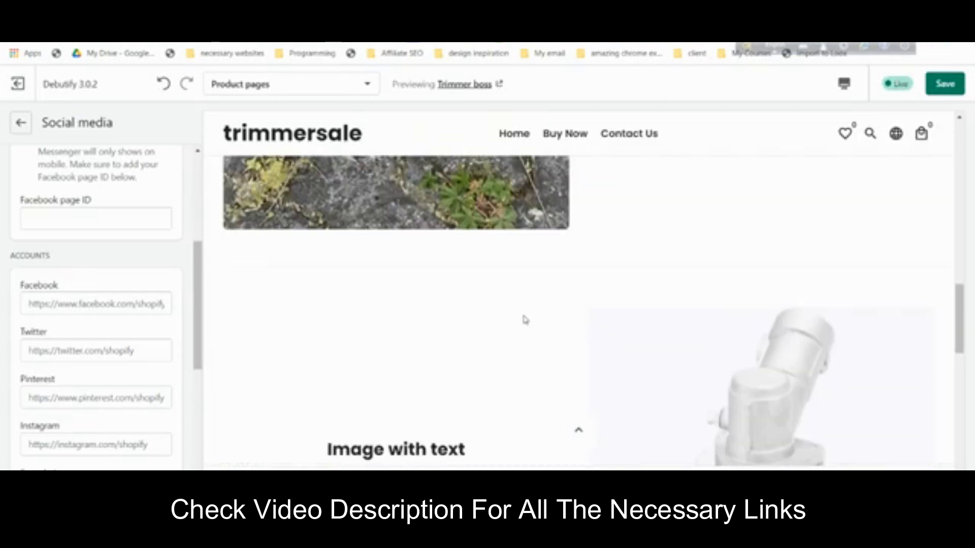
- Leave the Social media settings and return to the product page section list
click(20, 123)
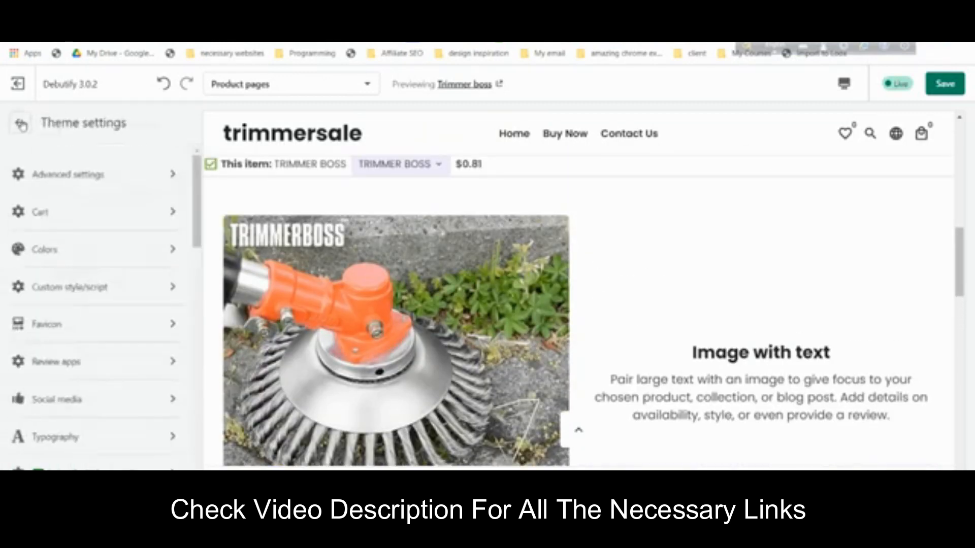
click(21, 122)
scroll(117, 244, up, 12)
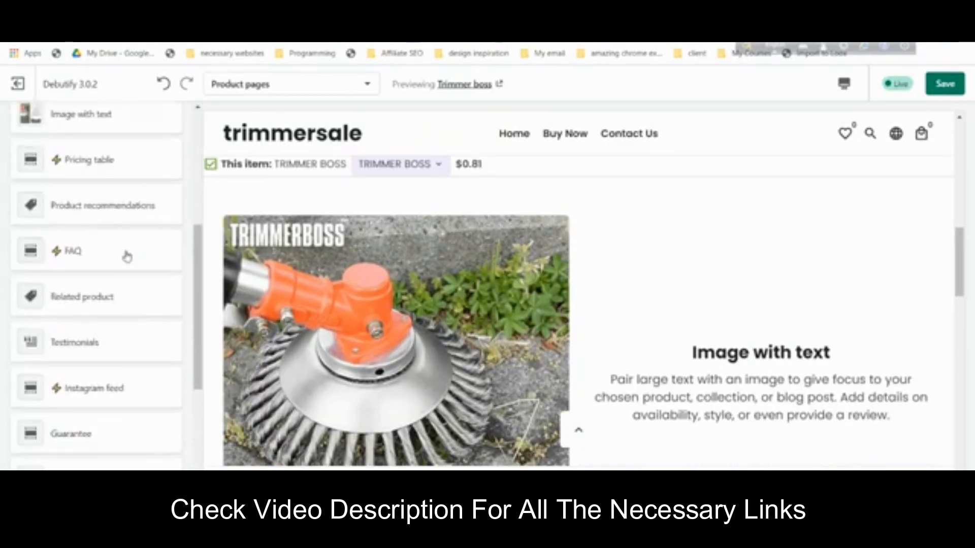
scroll(92, 203, down, 3)
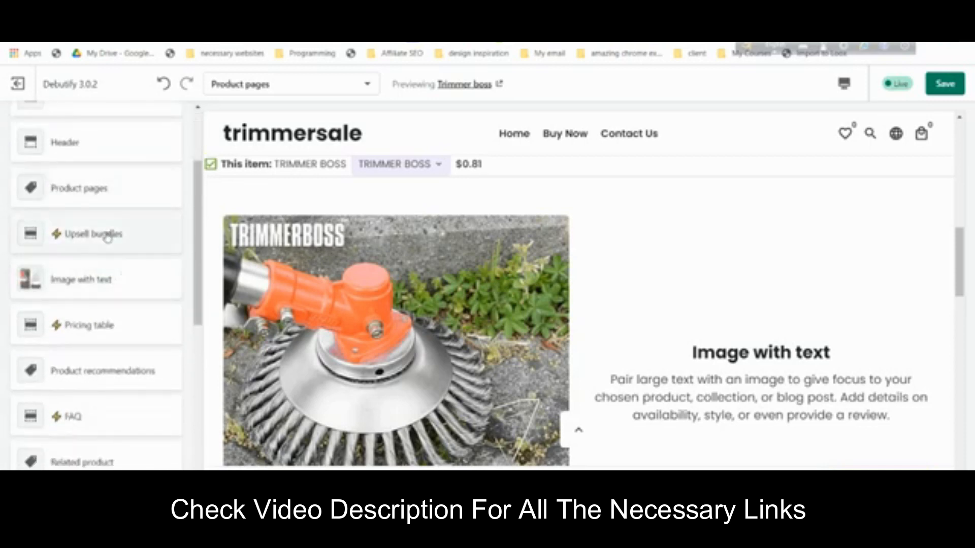
- Review the Image with text section, save the product template, and return to the sections list
click(129, 290)
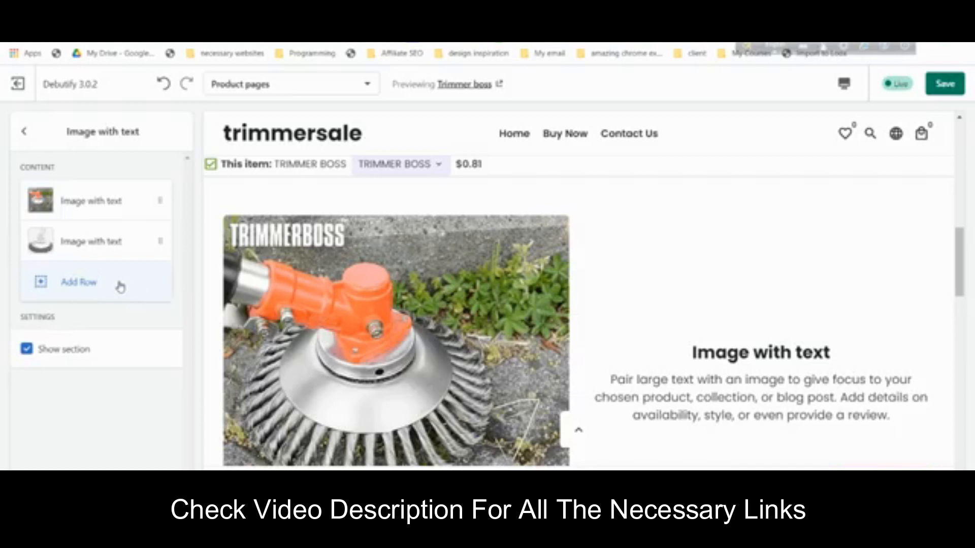
scroll(724, 328, down, 8)
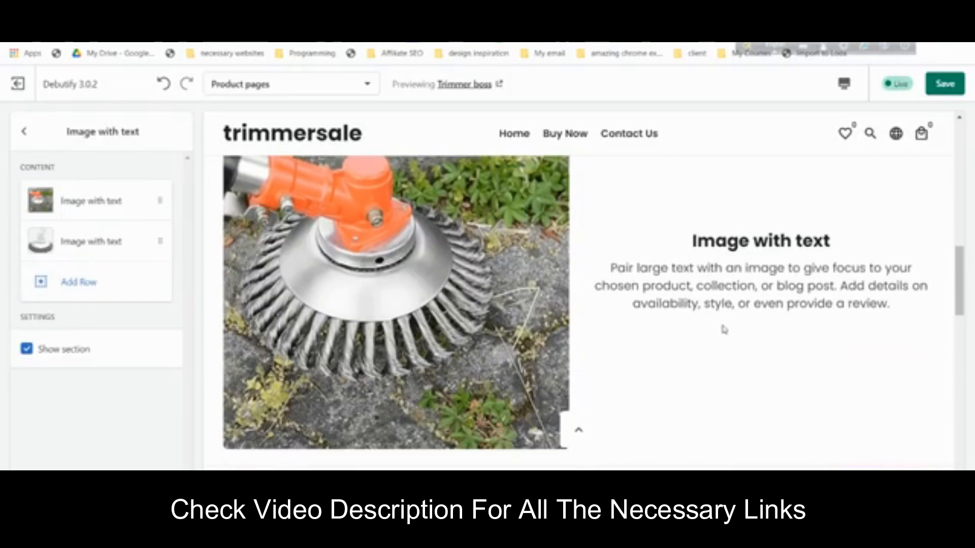
scroll(715, 344, up, 5)
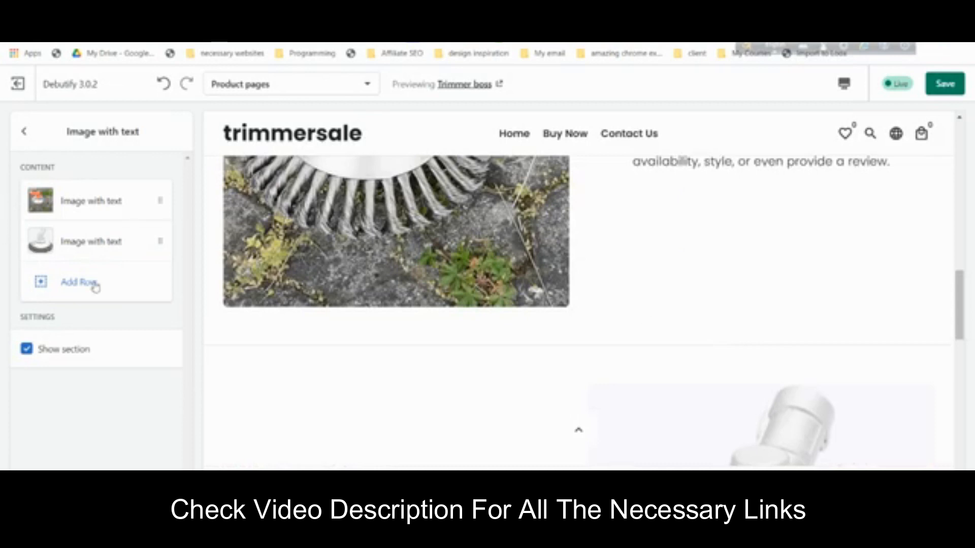
scroll(653, 360, down, 5)
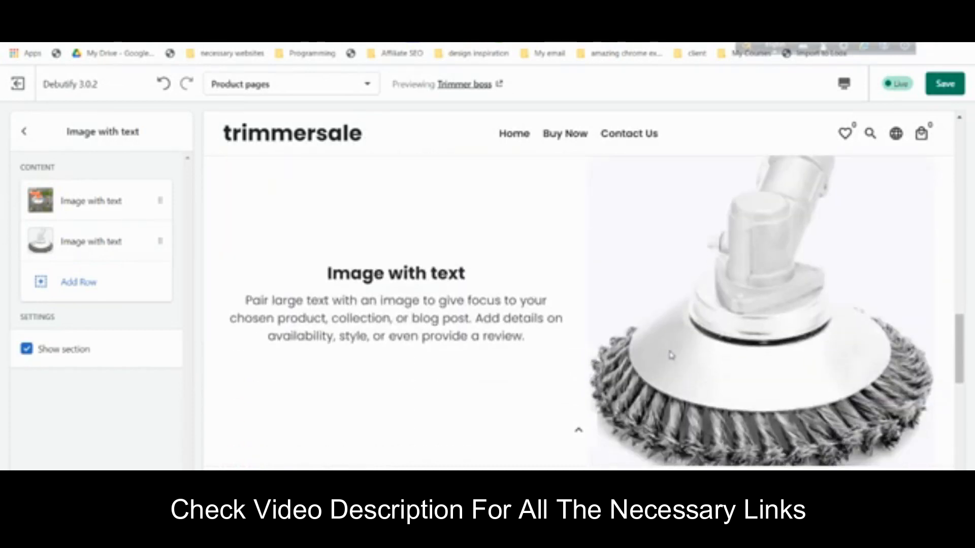
scroll(670, 355, down, 3)
scroll(286, 311, down, 3)
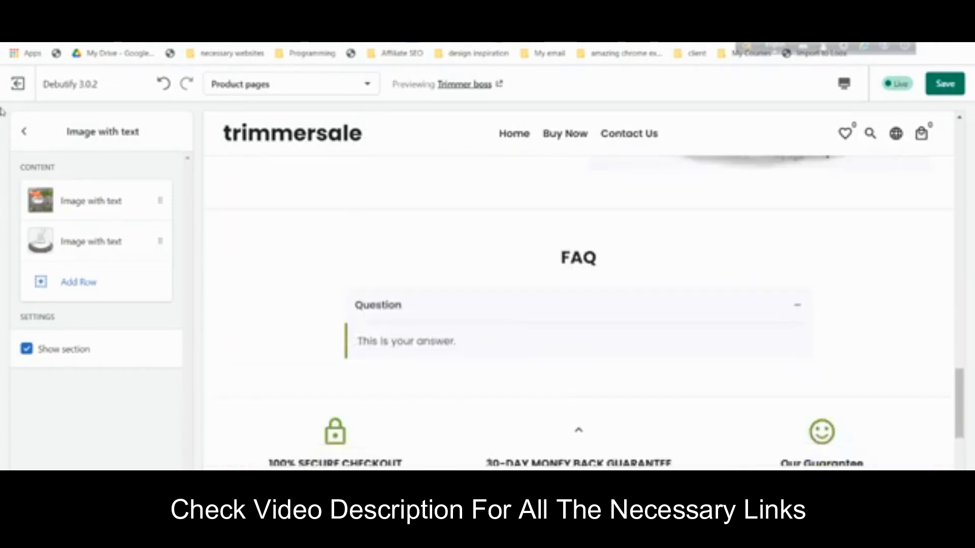
click(24, 131)
click(944, 84)
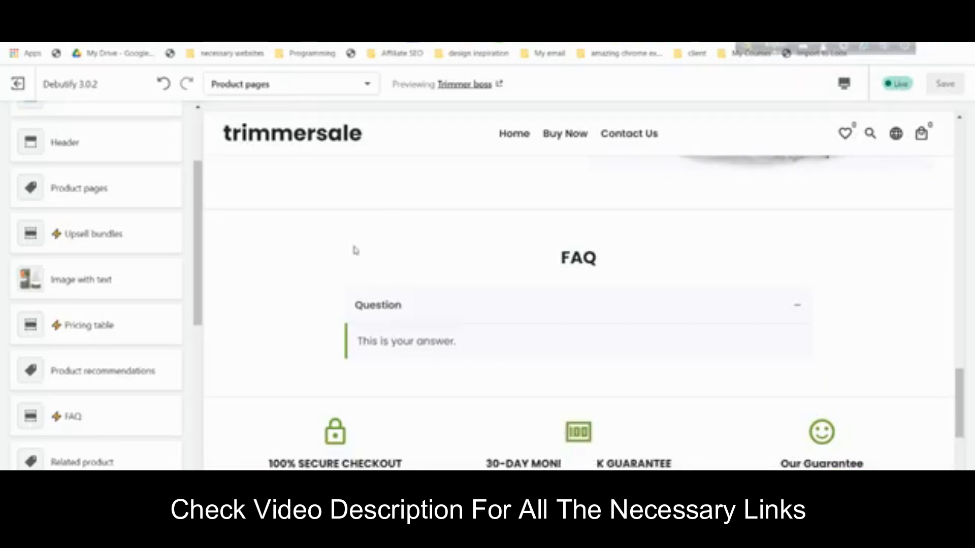
- Review the TRIMMER BOSS preview, then exit the theme editor to the Themes page
scroll(667, 258, up, 9)
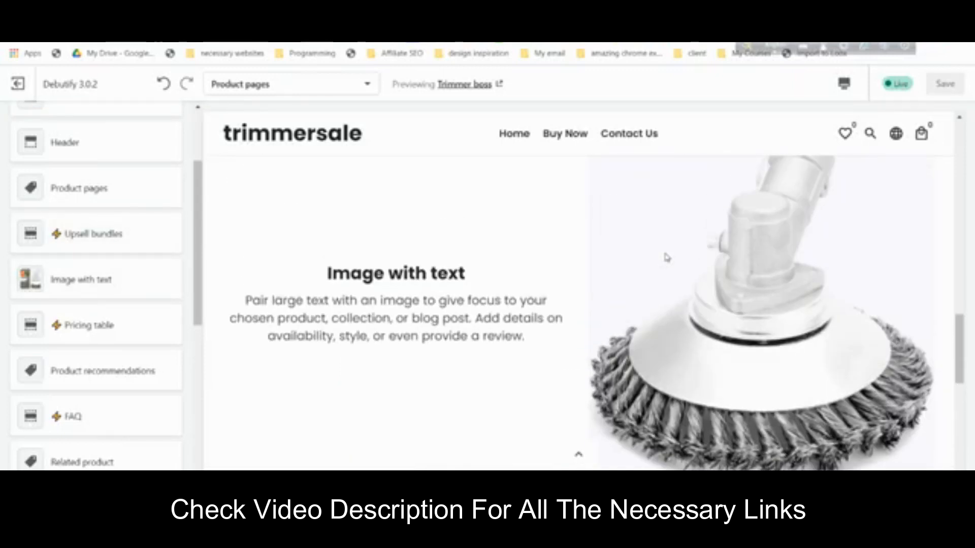
scroll(667, 260, down, 15)
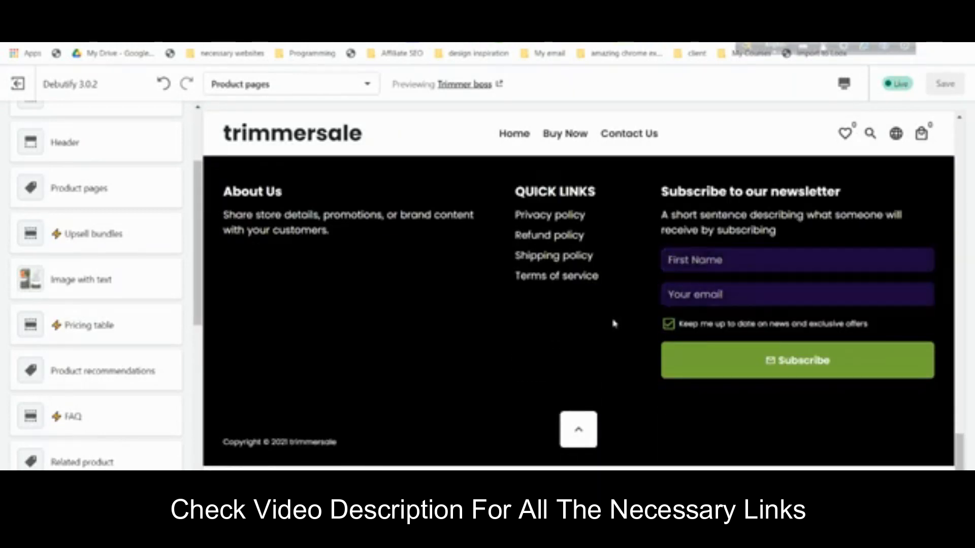
drag(960, 460, 971, 138)
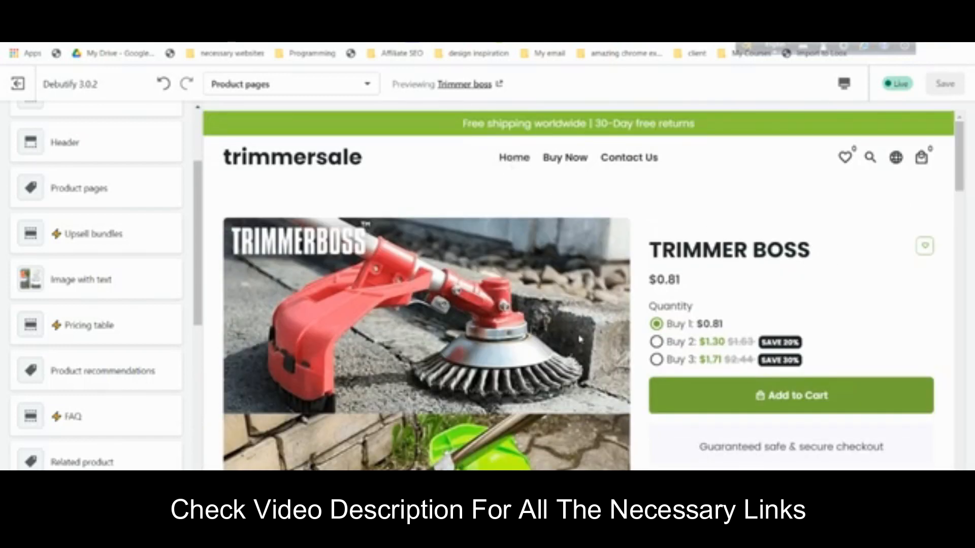
scroll(581, 340, down, 1)
scroll(582, 333, up, 1)
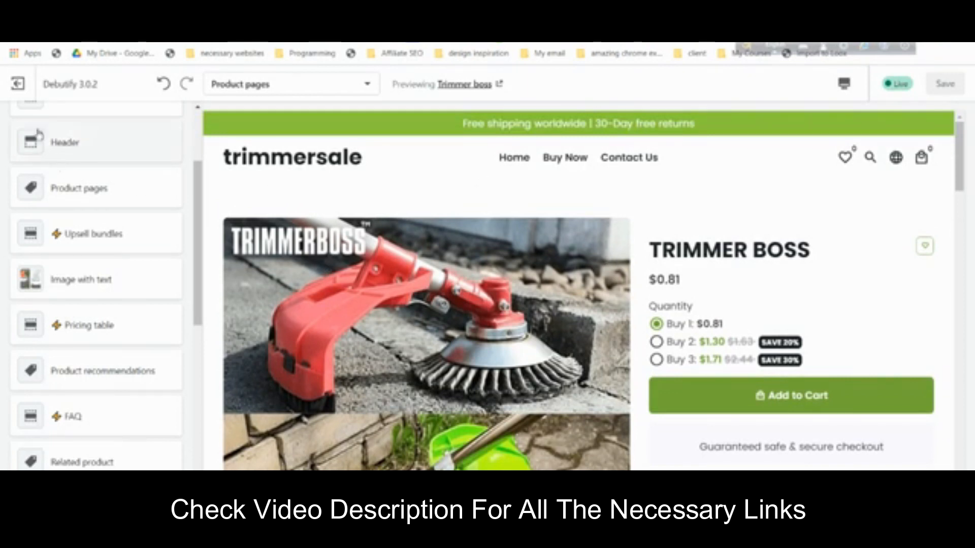
click(27, 86)
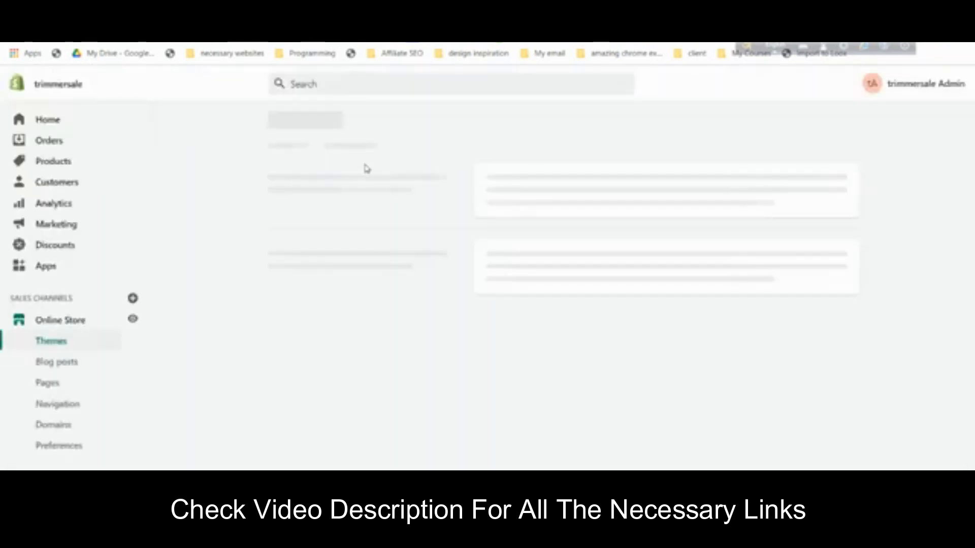
- Open the General settings card and focus the Store name field
scroll(194, 442, down, 3)
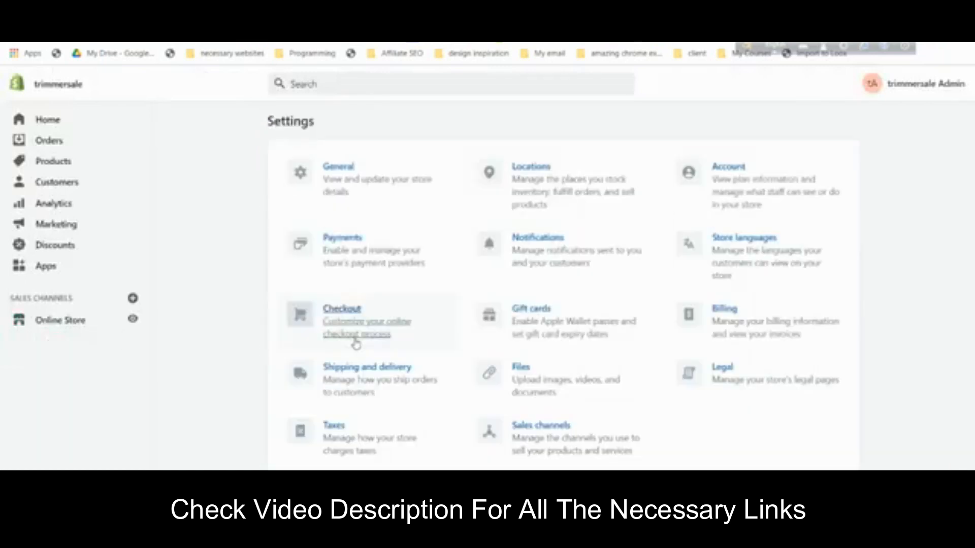
click(341, 173)
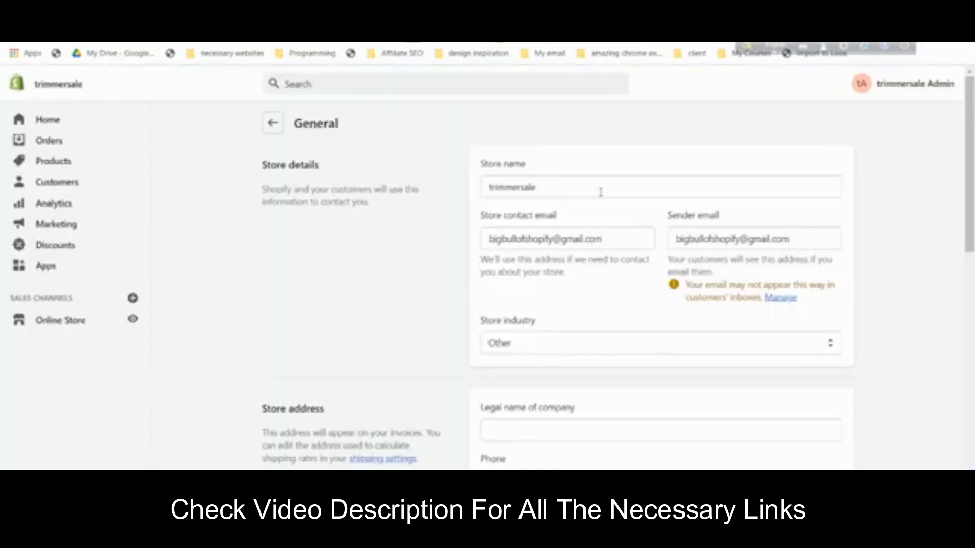
click(534, 188)
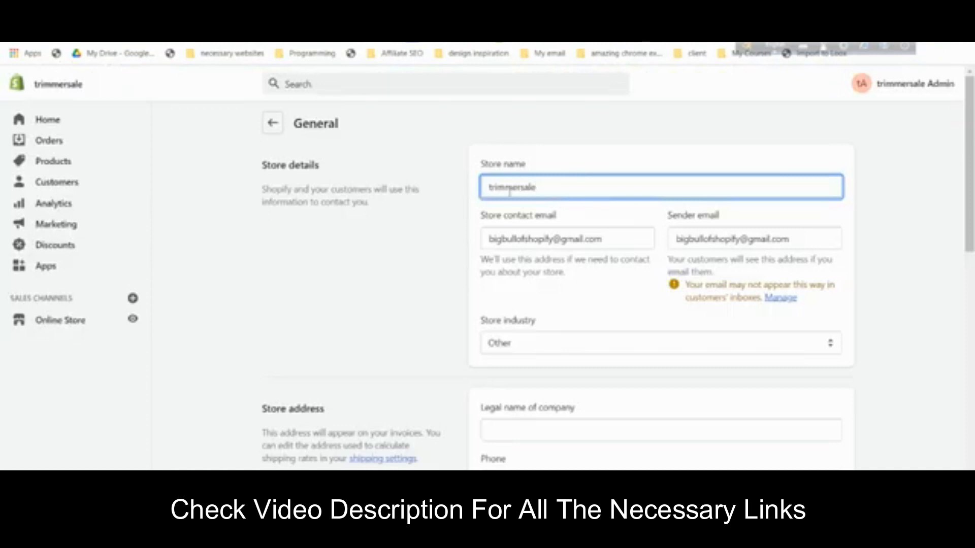
- Set the store currency to US dollars (USD)
click(538, 238)
click(559, 305)
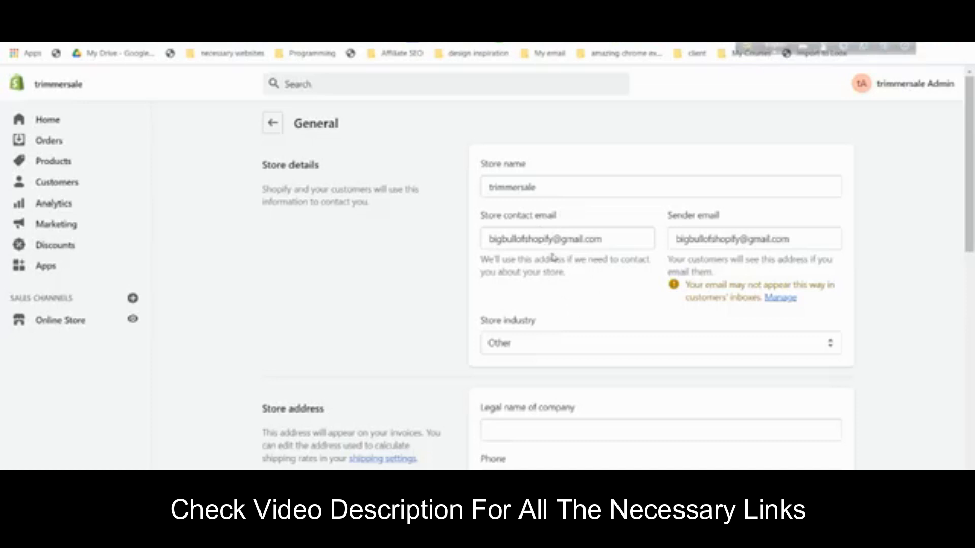
scroll(608, 276, down, 5)
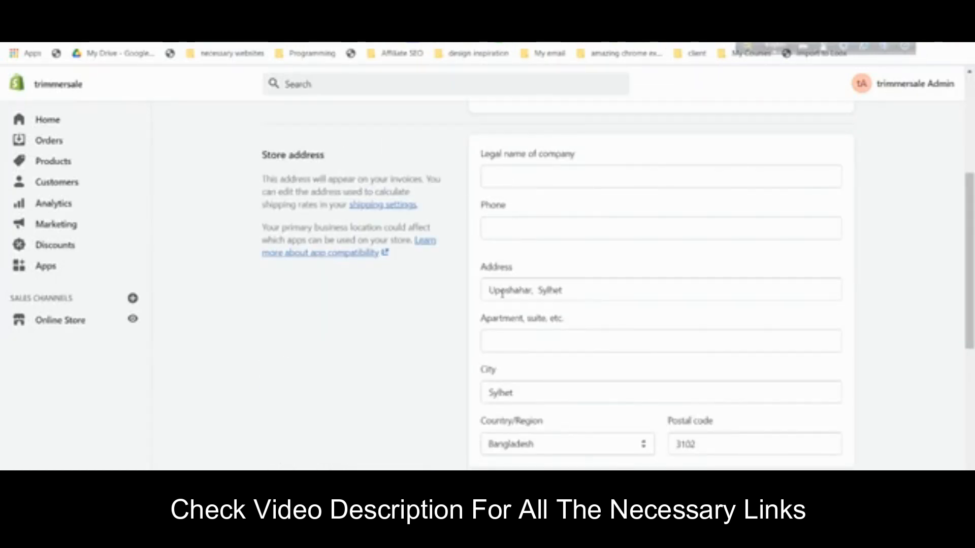
scroll(505, 296, down, 6)
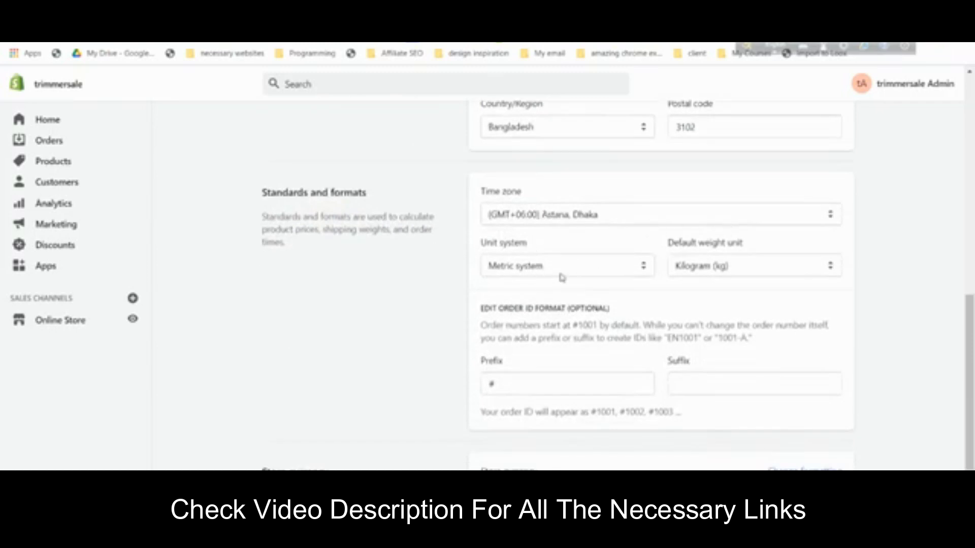
scroll(561, 277, down, 2)
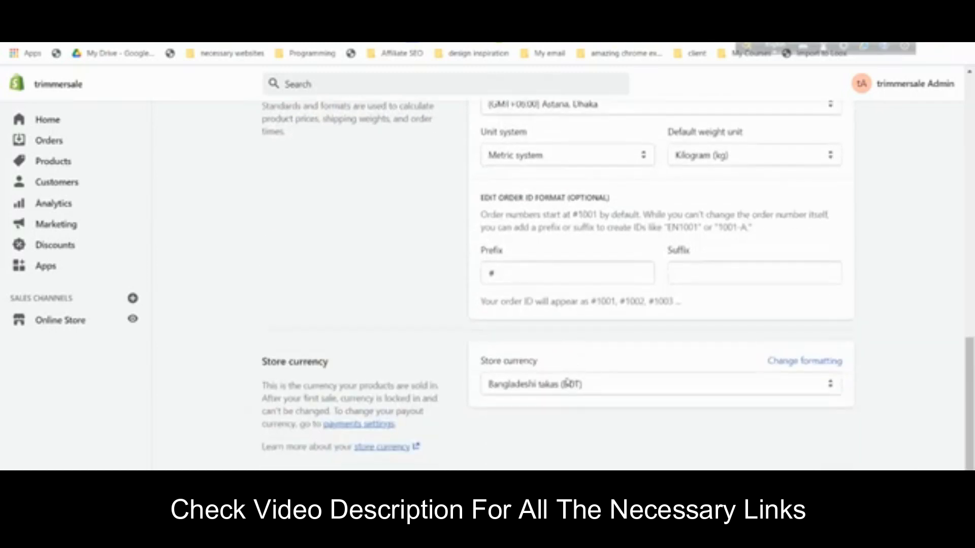
click(532, 384)
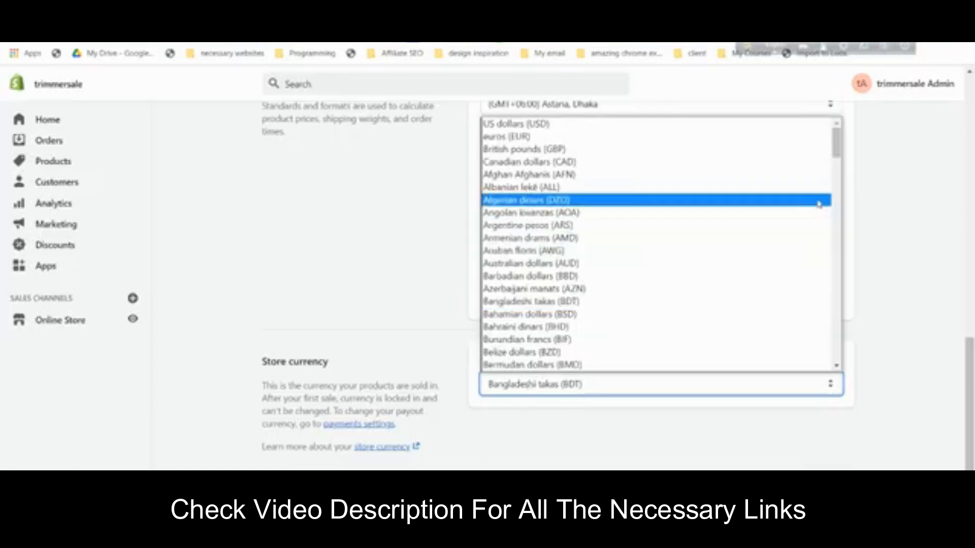
click(815, 124)
click(830, 89)
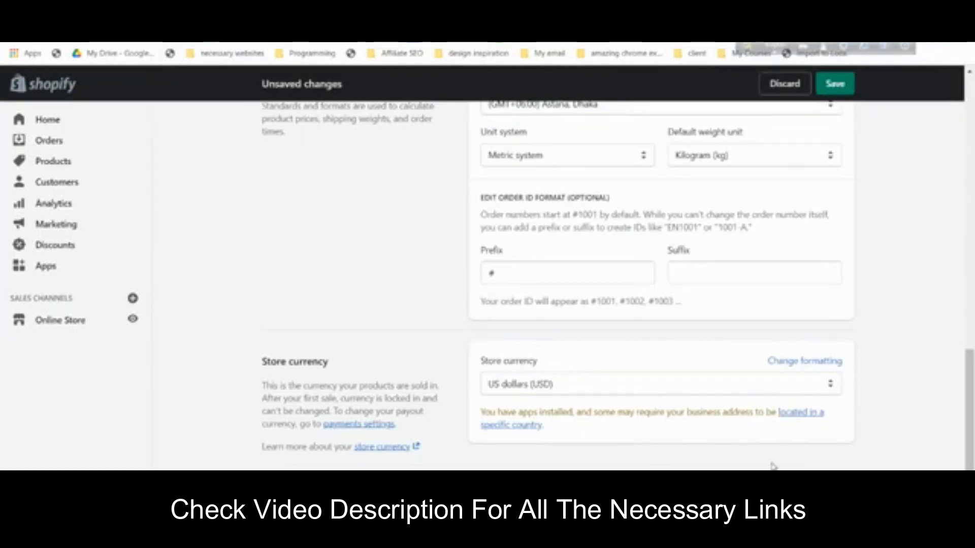
- Fill the Phone field with a saved number, save, and return to the Settings overview
scroll(757, 416, up, 10)
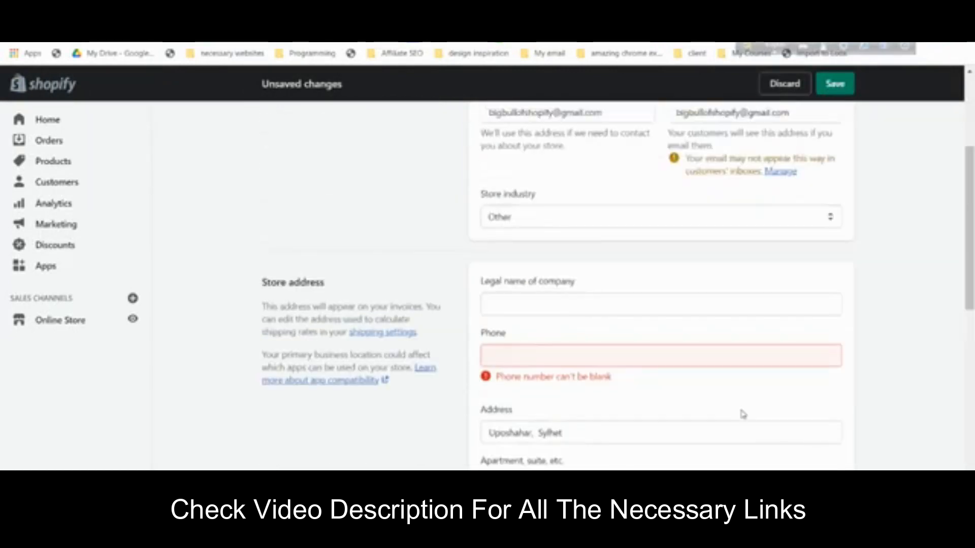
click(577, 361)
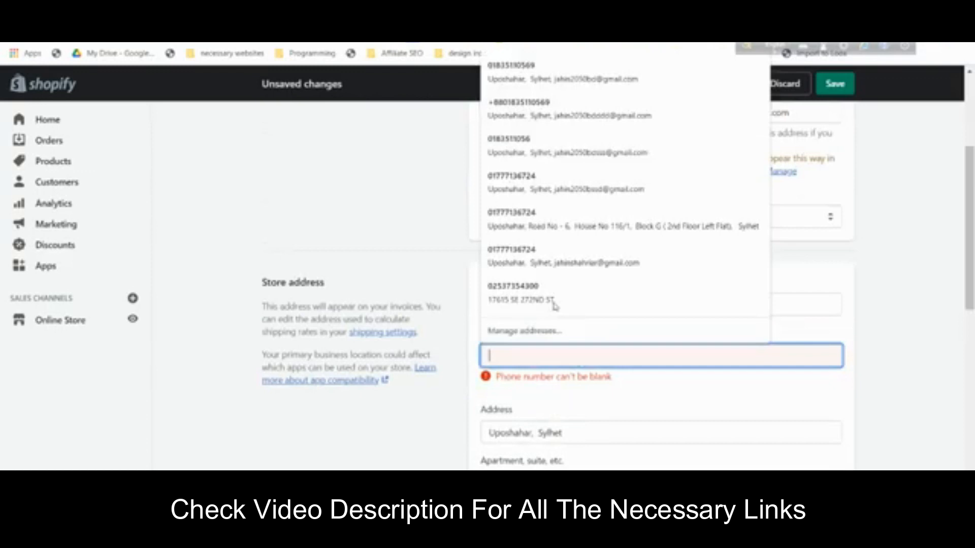
click(551, 132)
scroll(721, 358, down, 10)
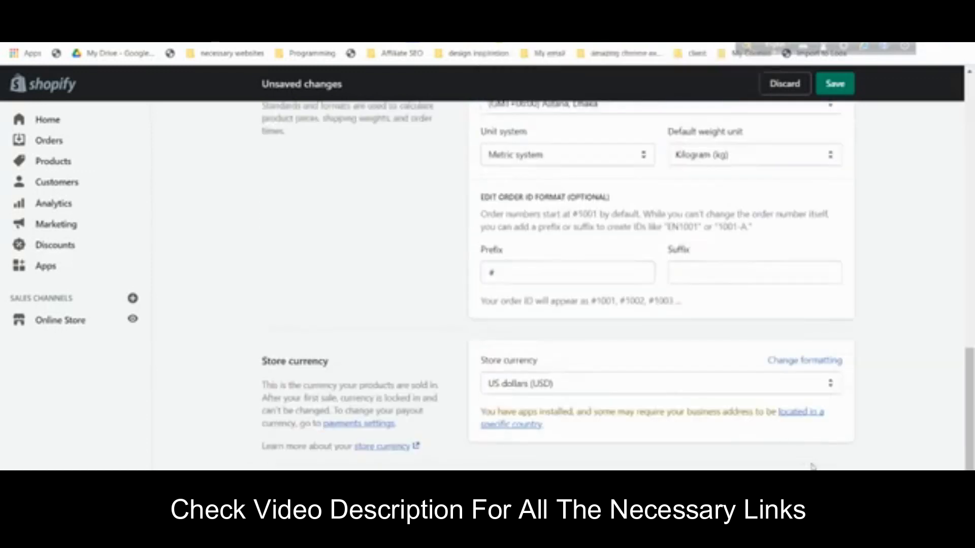
click(834, 484)
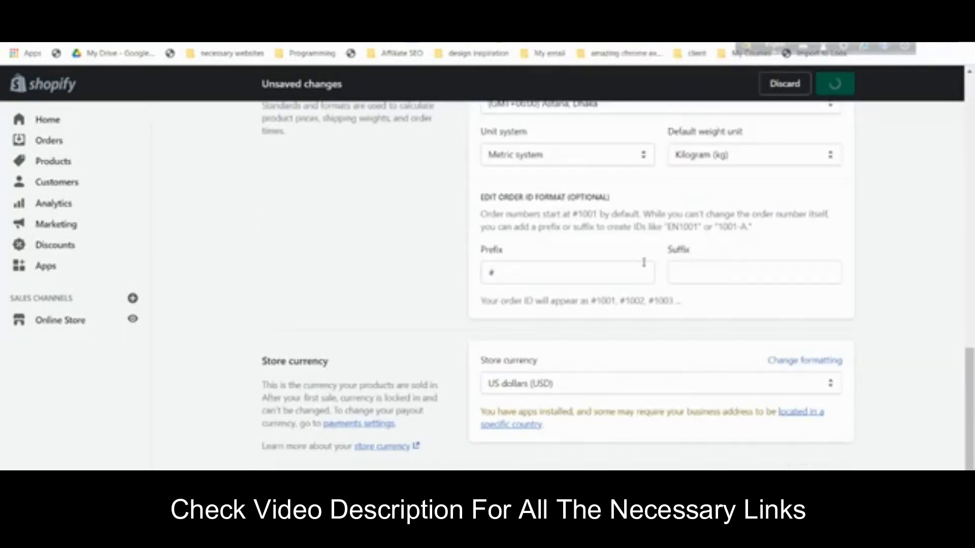
scroll(644, 262, up, 10)
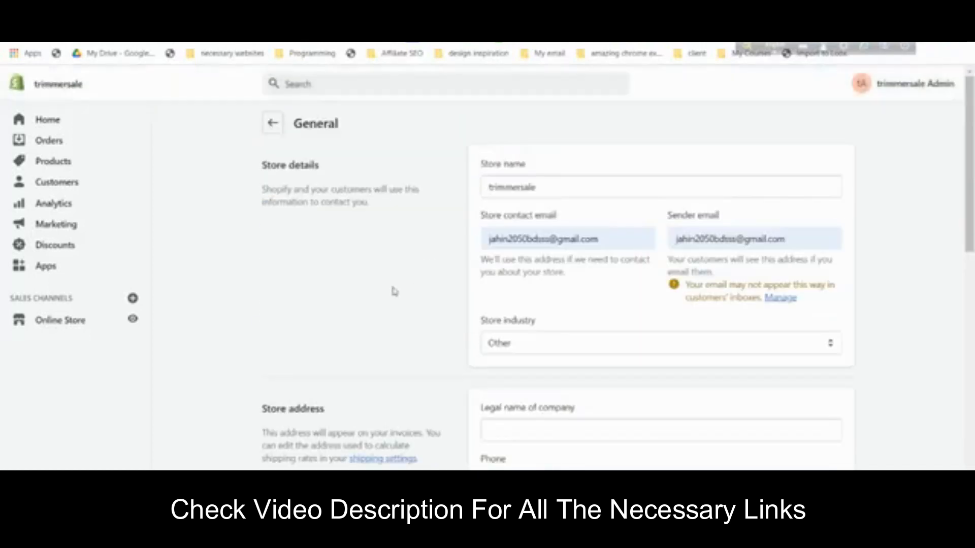
click(48, 508)
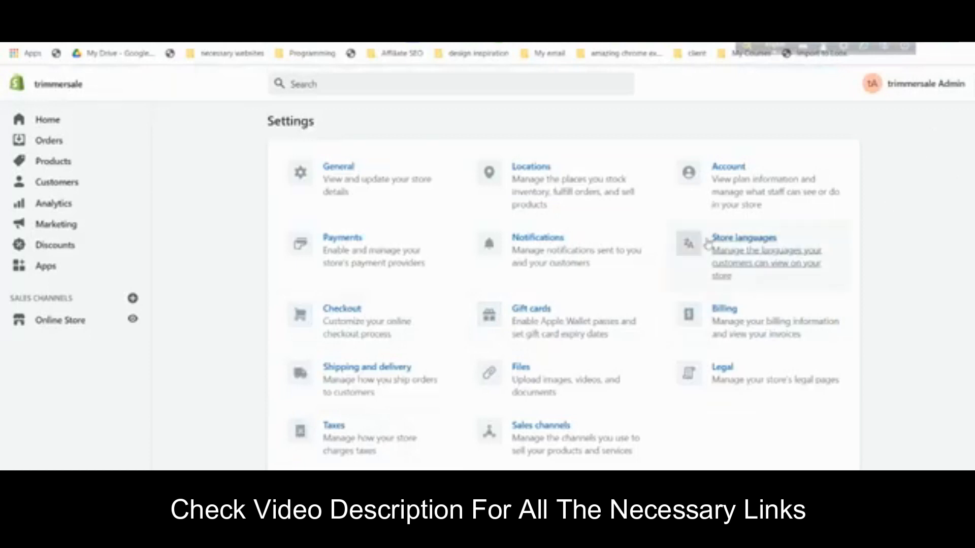
- Look over the Payments settings, then go to the store's Apps page
click(371, 252)
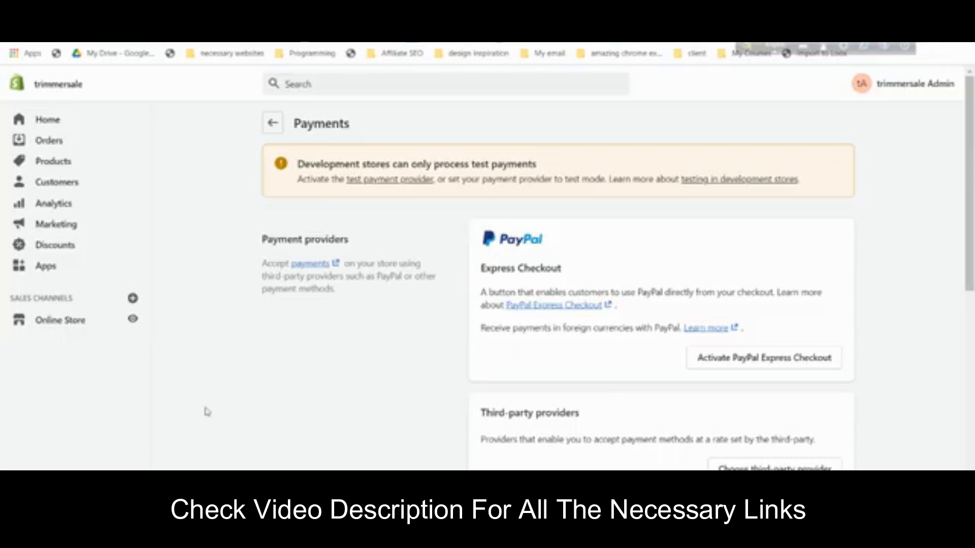
click(48, 490)
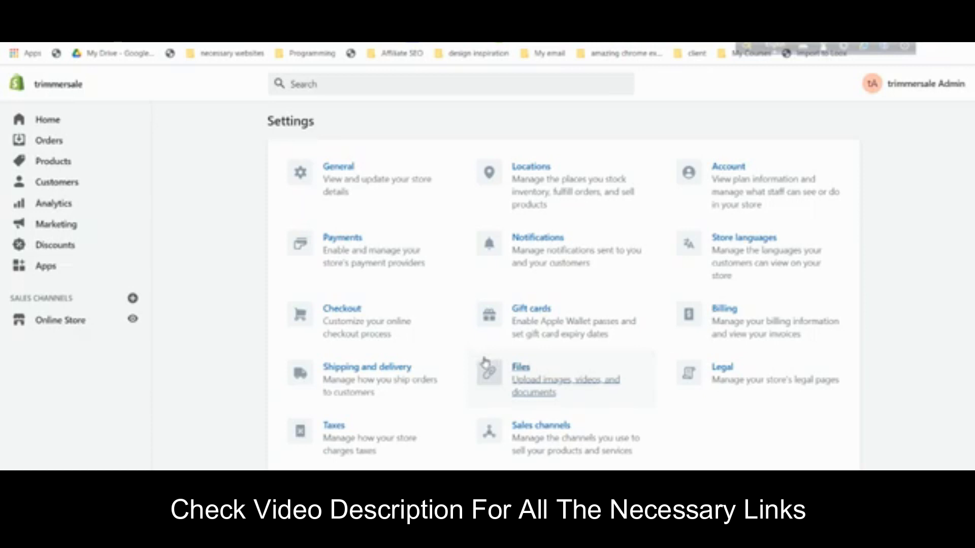
click(51, 266)
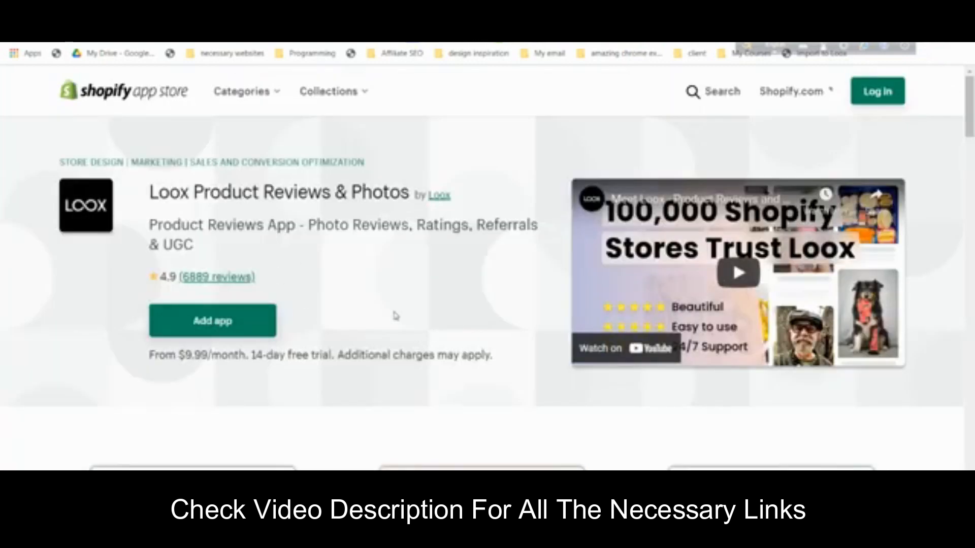
- Log in with the trimmersale.myshopify.com store address and choose the sign-in account
click(246, 323)
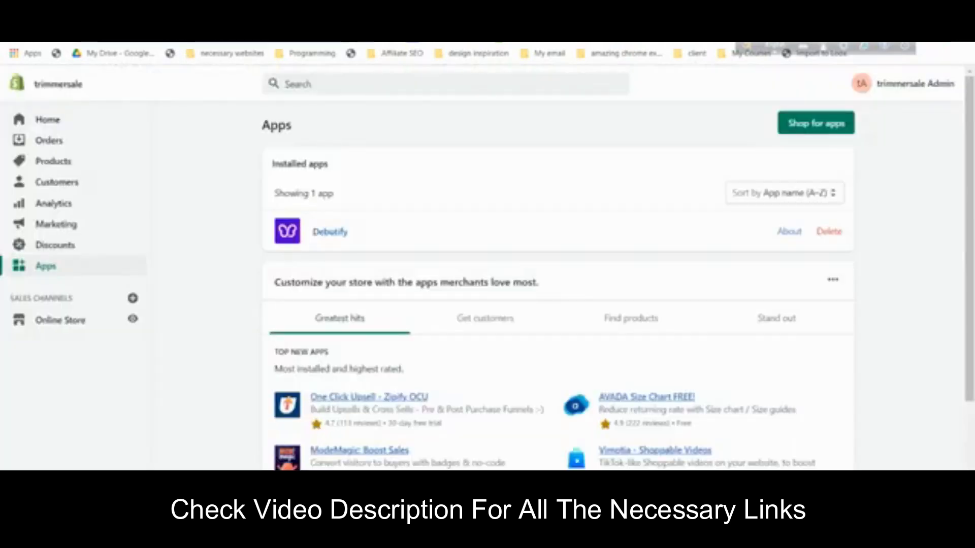
right_click(137, 47)
click(191, 114)
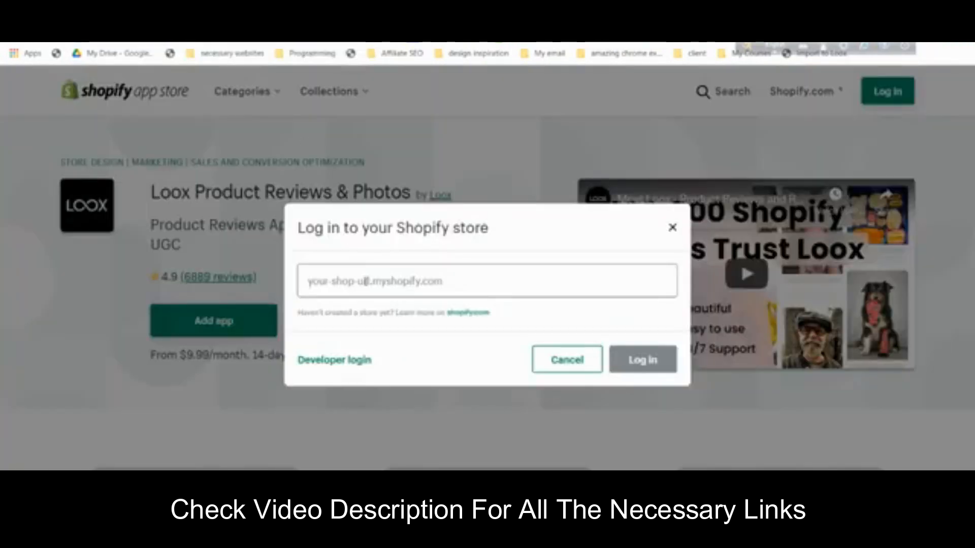
click(366, 281)
text(trimmersale.myshopify.com/)
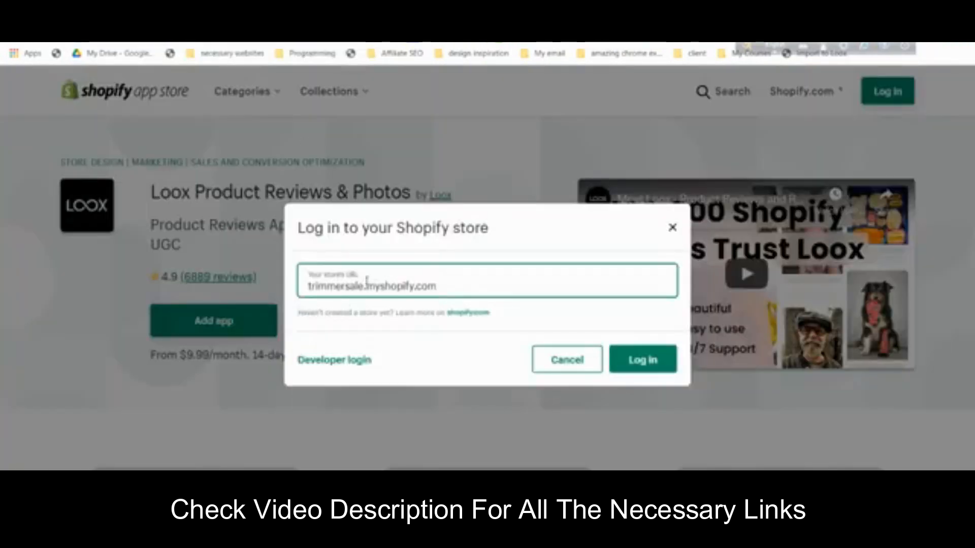
click(641, 358)
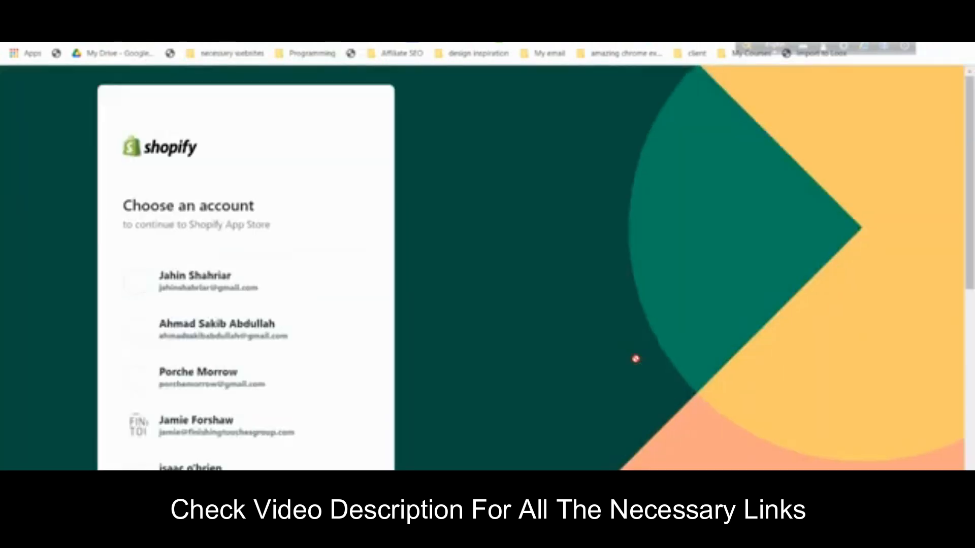
scroll(271, 260, down, 7)
click(237, 146)
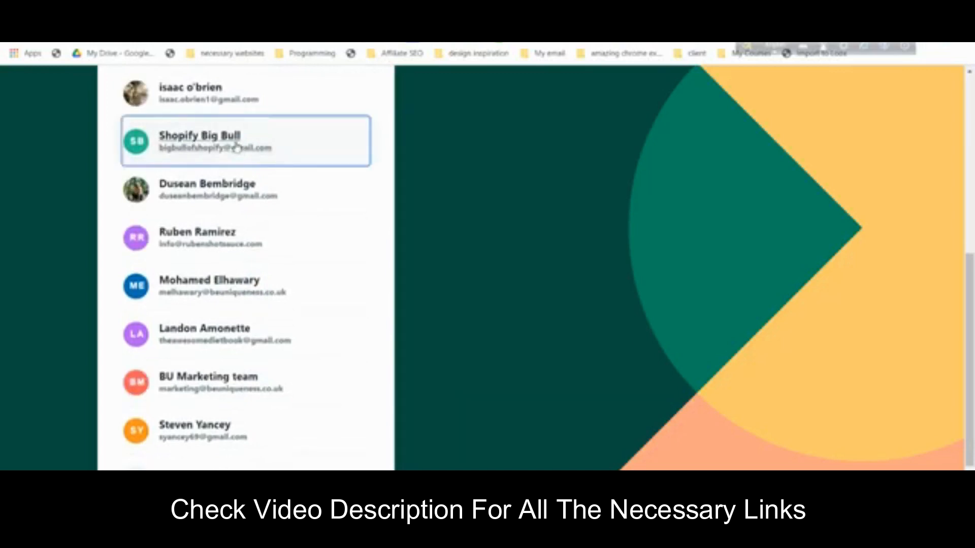
click(236, 146)
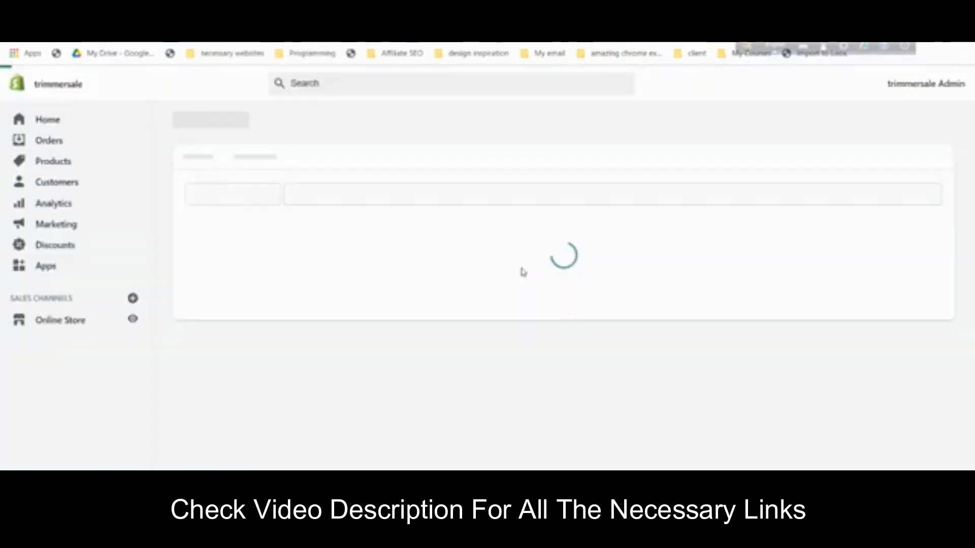
- Install Loox Photo Reviews and choose the free plan
scroll(523, 272, down, 6)
click(745, 431)
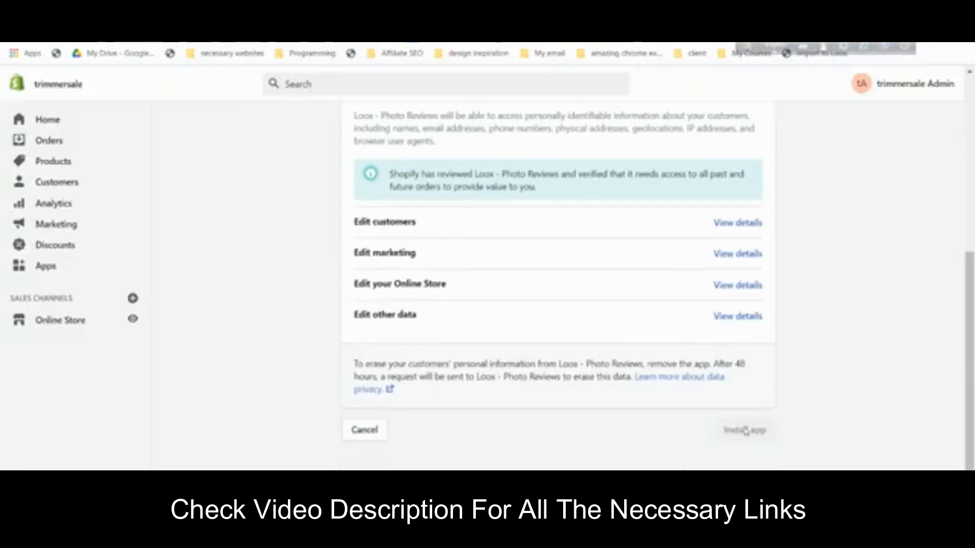
scroll(613, 359, up, 6)
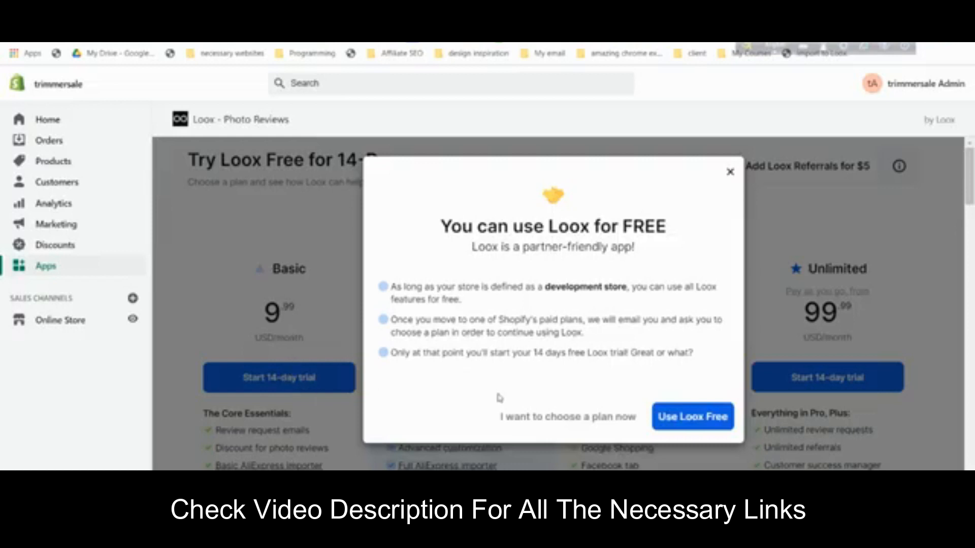
click(693, 425)
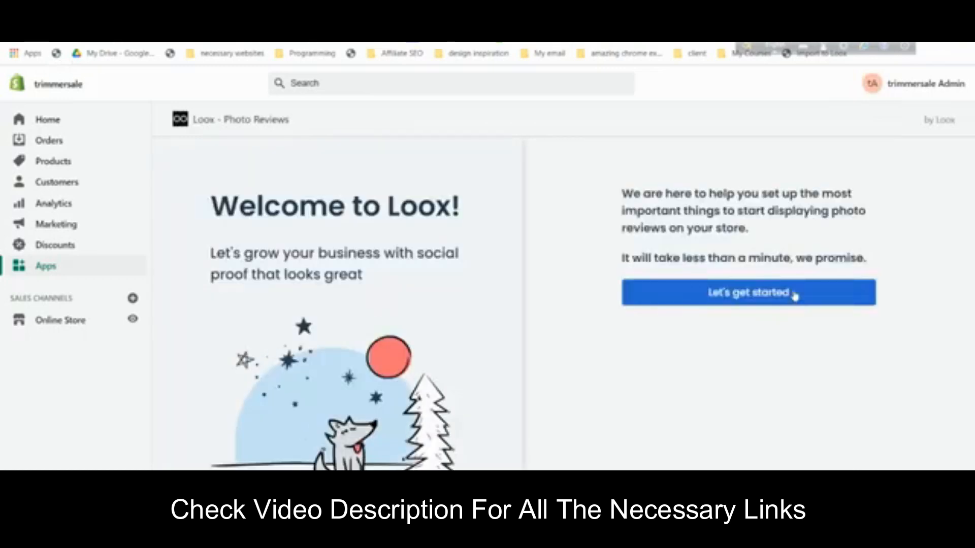
- Complete Loox setup with the default widget and email settings, skipping the discount
click(795, 296)
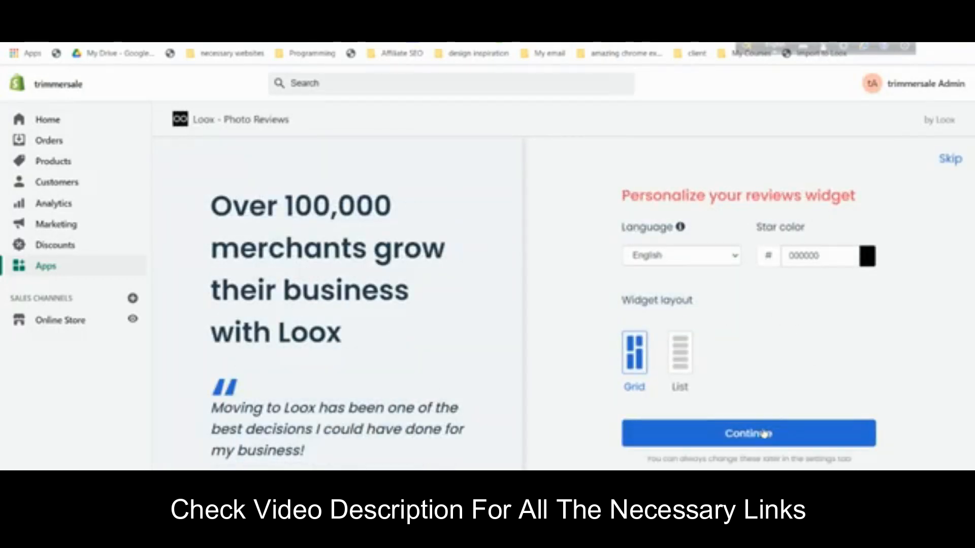
click(792, 442)
scroll(808, 350, down, 1)
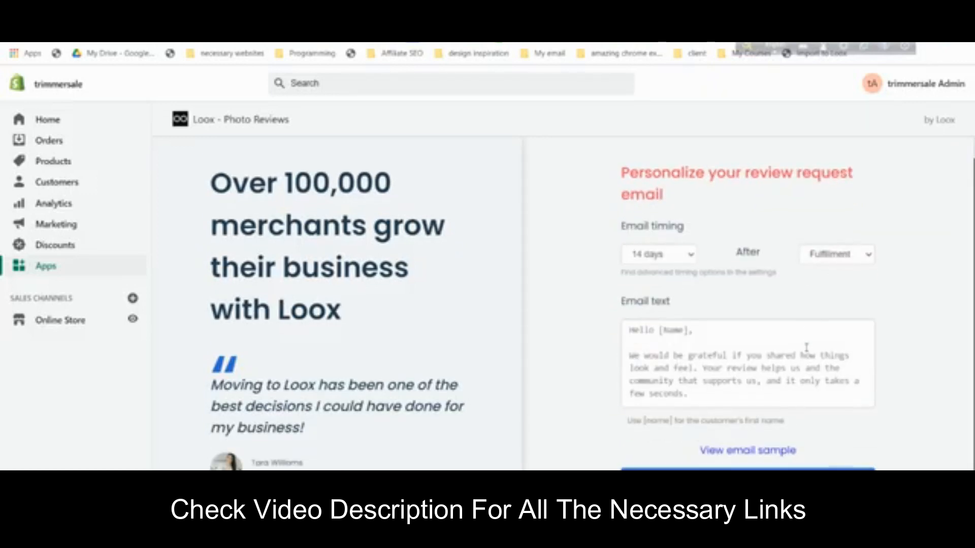
click(781, 459)
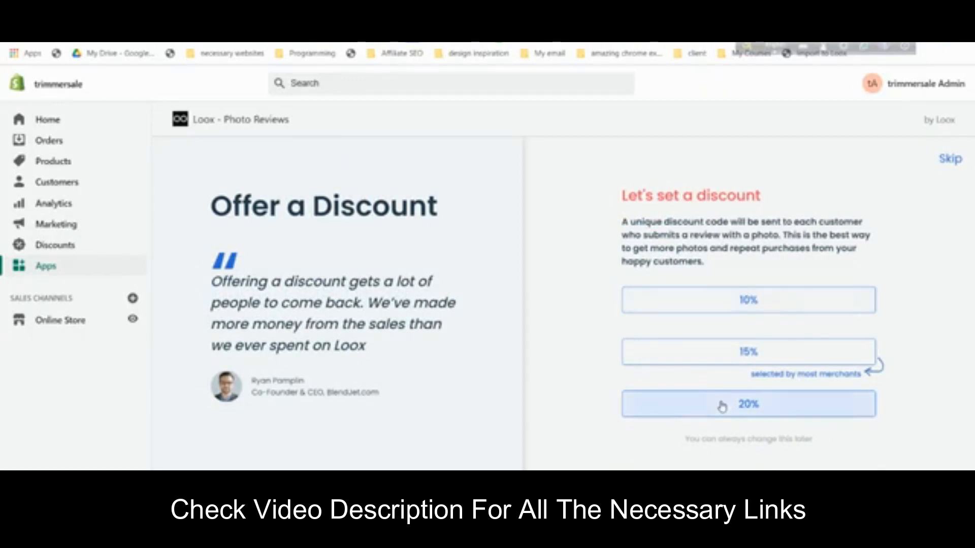
click(949, 160)
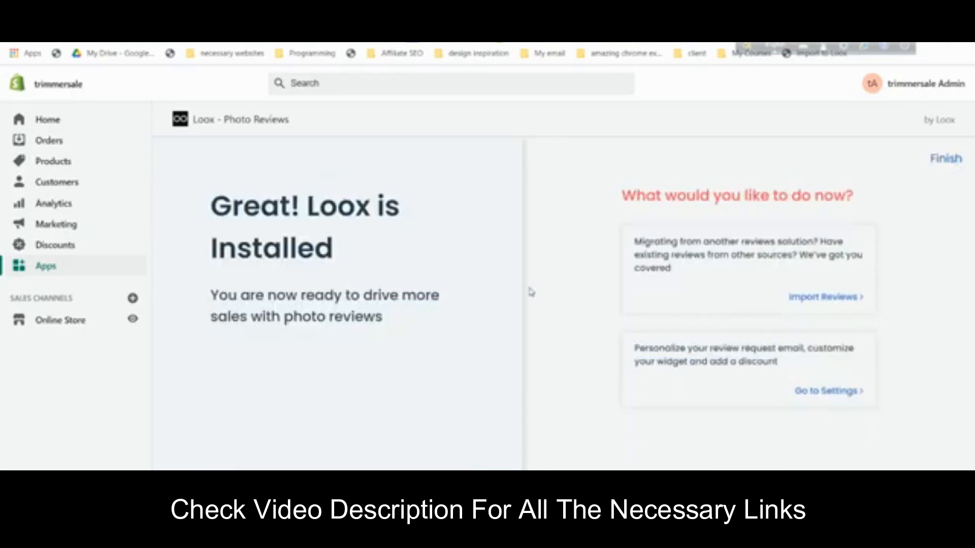
click(802, 389)
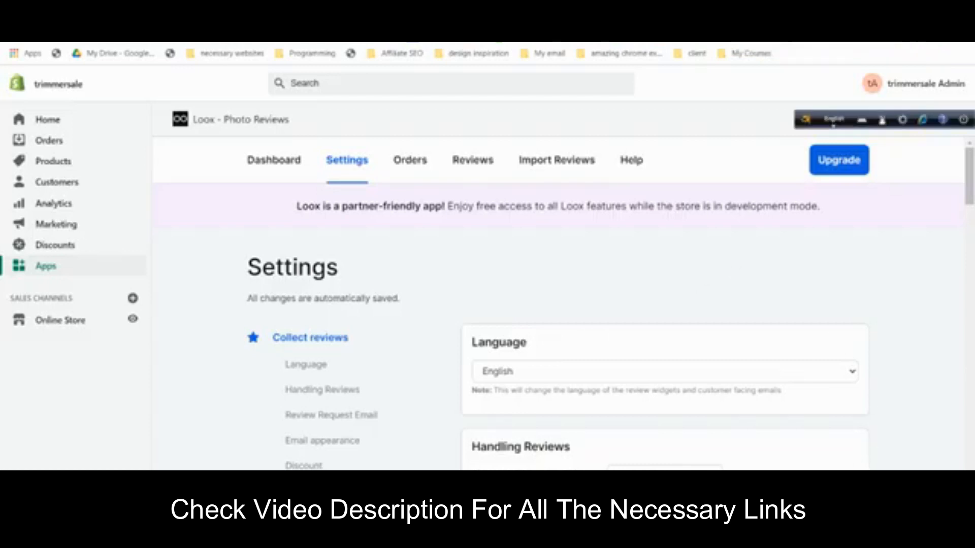
- Open Loox's Display reviews settings and scroll to the Star Rating section
scroll(483, 248, down, 4)
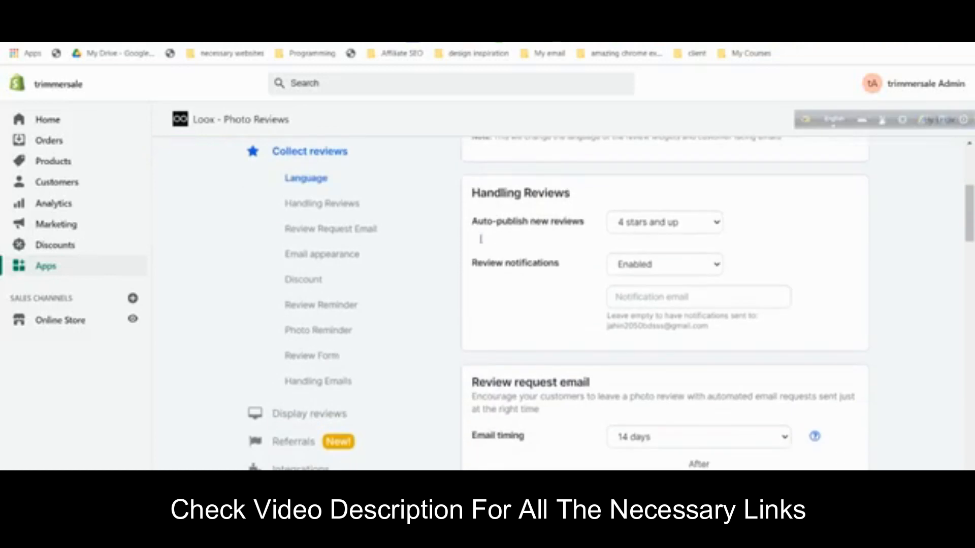
scroll(482, 244, down, 3)
scroll(483, 244, down, 3)
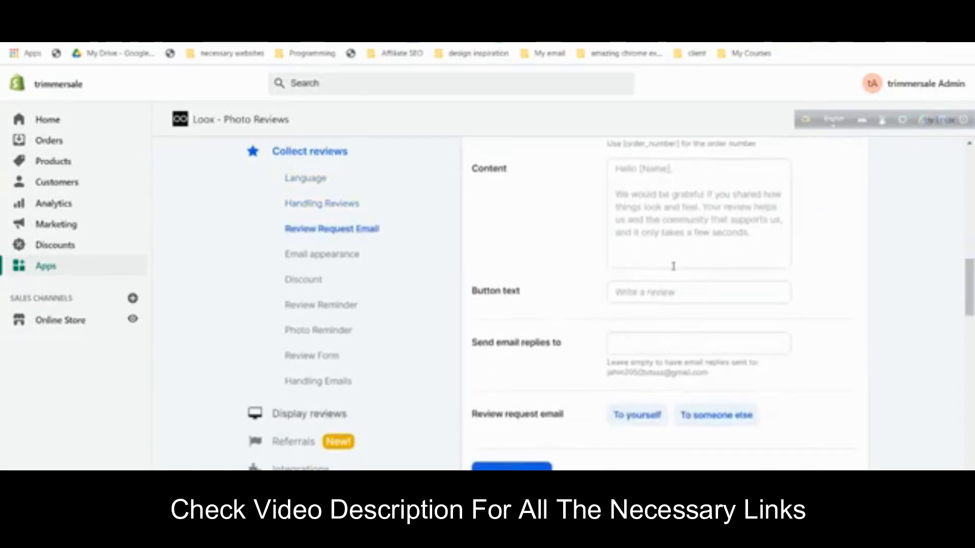
click(345, 412)
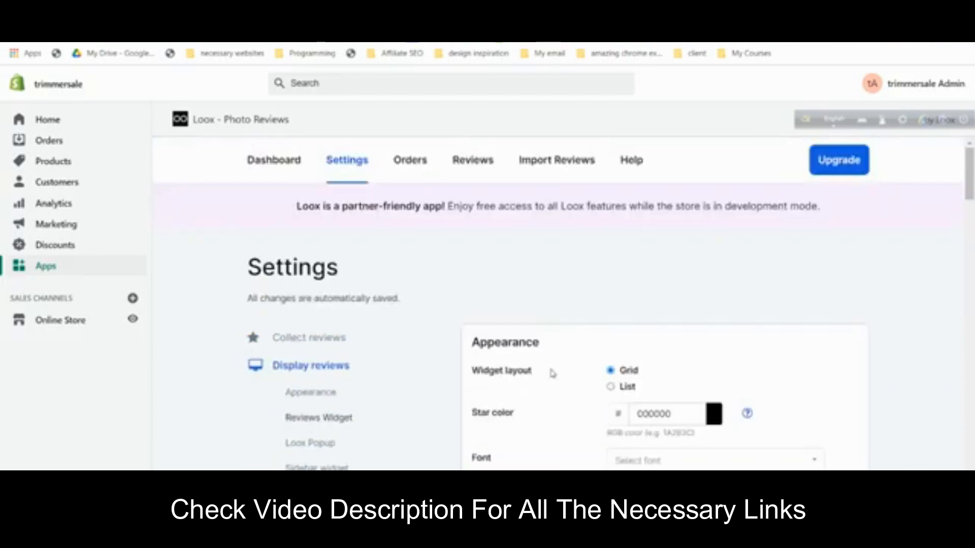
scroll(602, 311, down, 12)
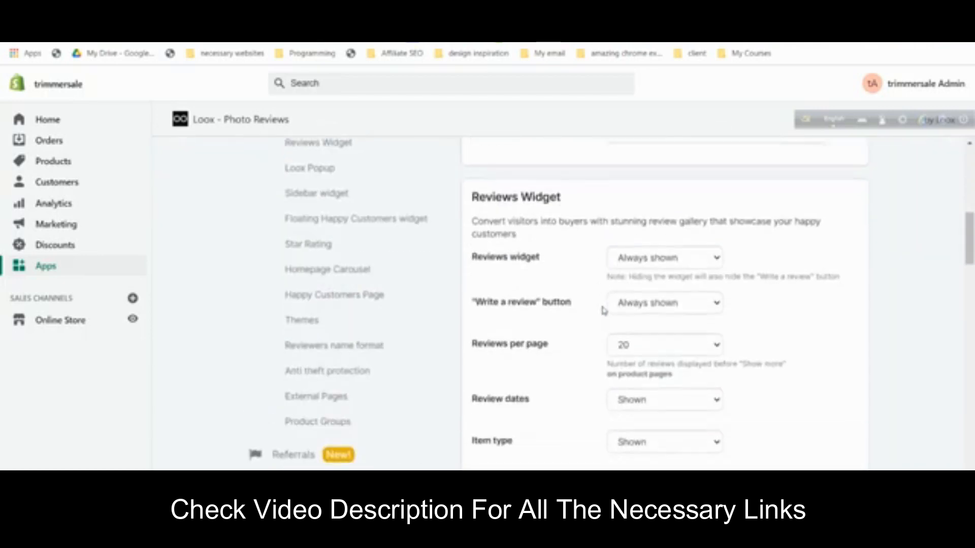
scroll(603, 312, down, 7)
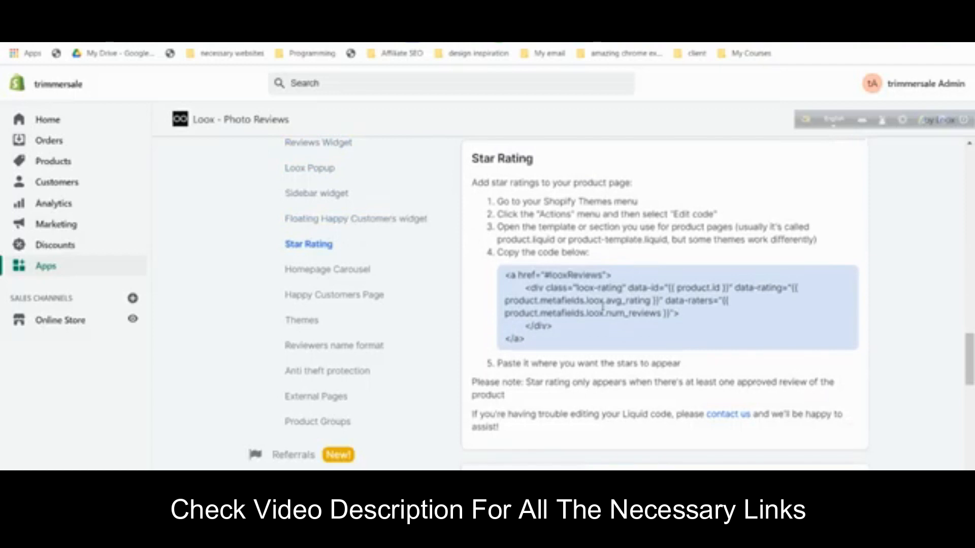
scroll(604, 307, down, 2)
scroll(594, 310, up, 3)
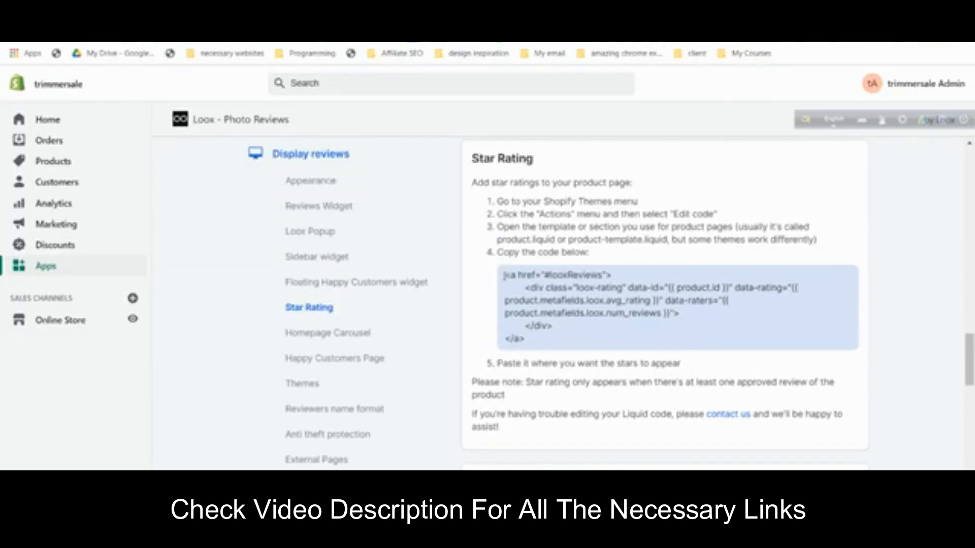
- Copy the Star Rating code snippet for product pages
drag(531, 342, 508, 275)
right_click(524, 280)
click(554, 292)
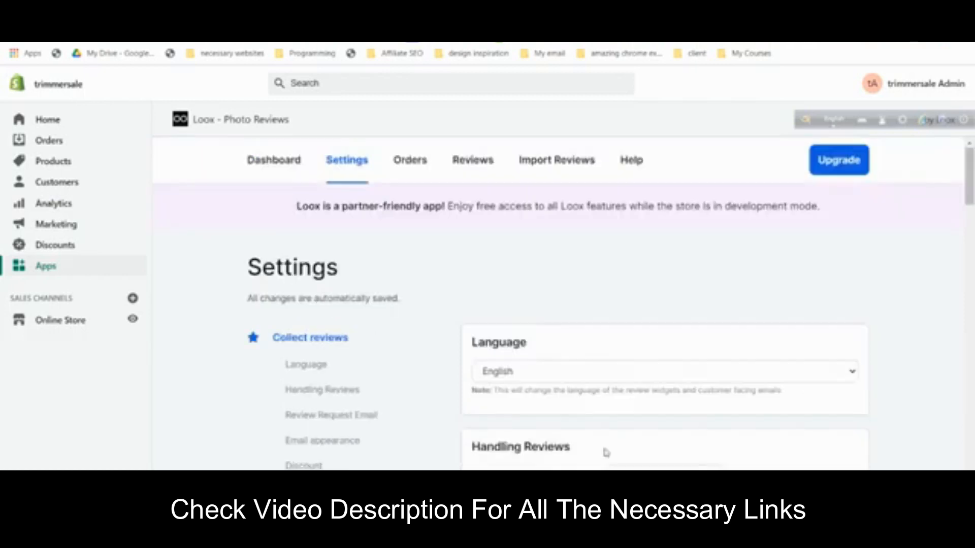
scroll(442, 408, down, 3)
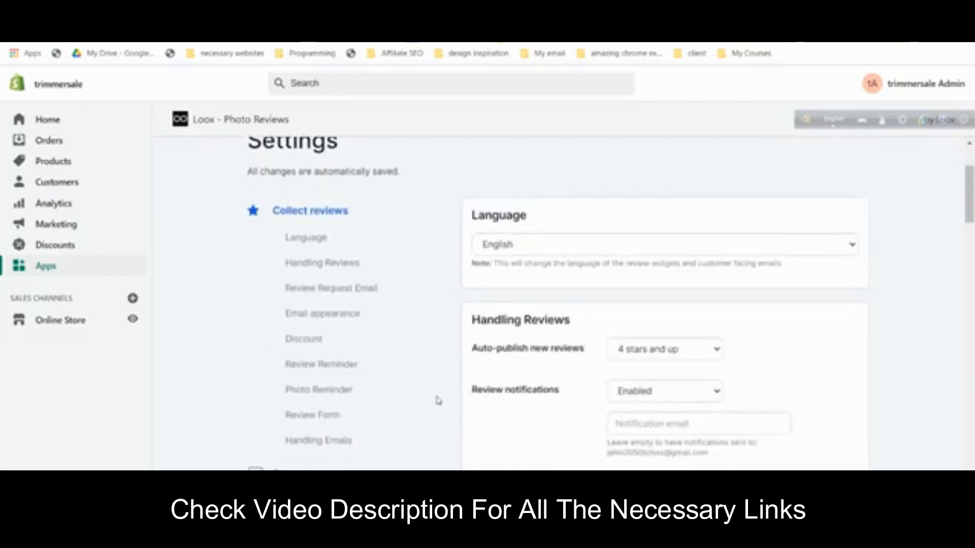
scroll(438, 401, down, 1)
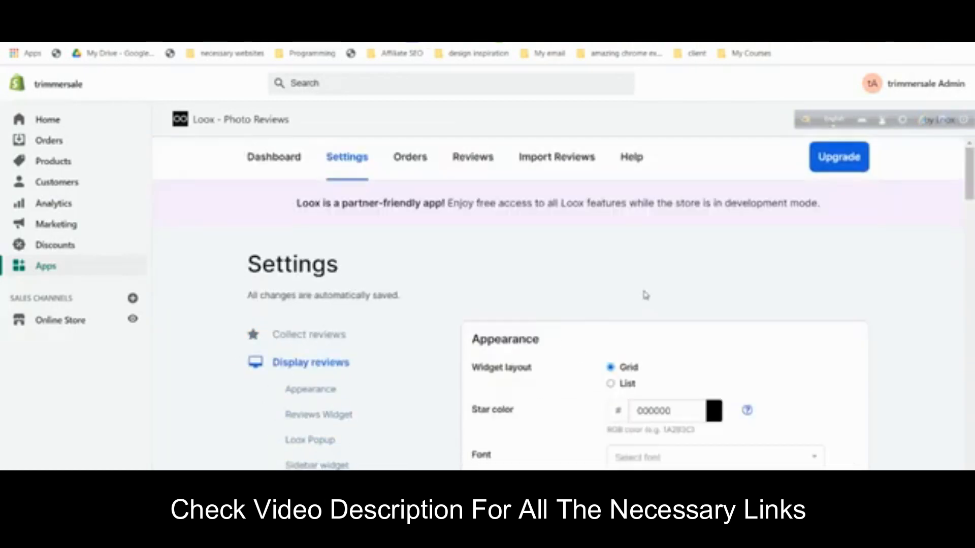
scroll(644, 291, down, 8)
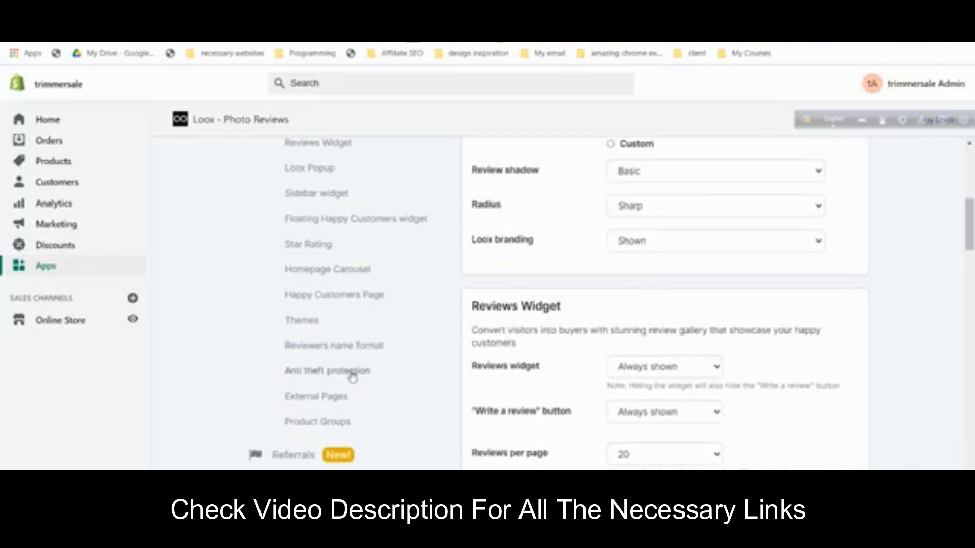
scroll(331, 310, up, 2)
- From Loox's Themes settings, integrate Loox into the current Debutify 3.0.2 theme
click(313, 414)
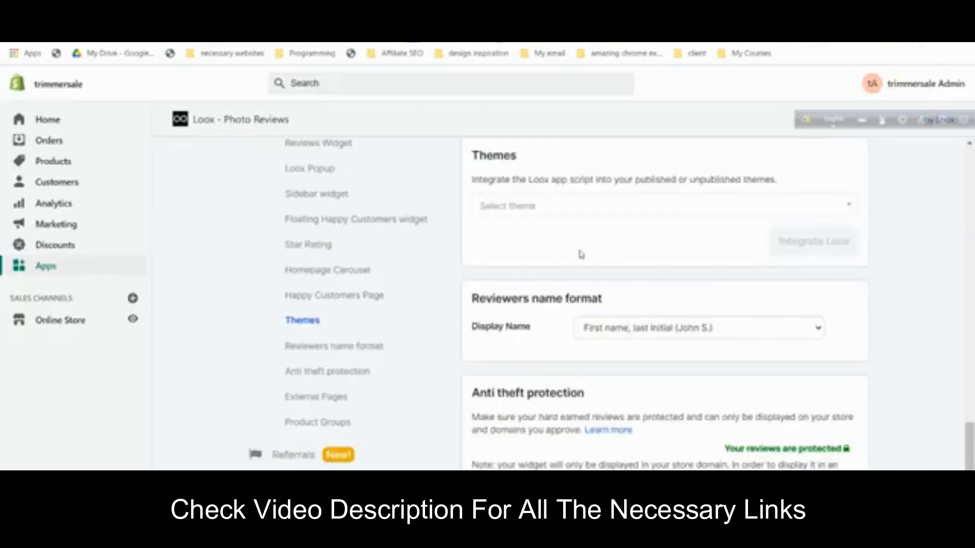
scroll(581, 254, down, 1)
scroll(583, 255, up, 2)
click(551, 268)
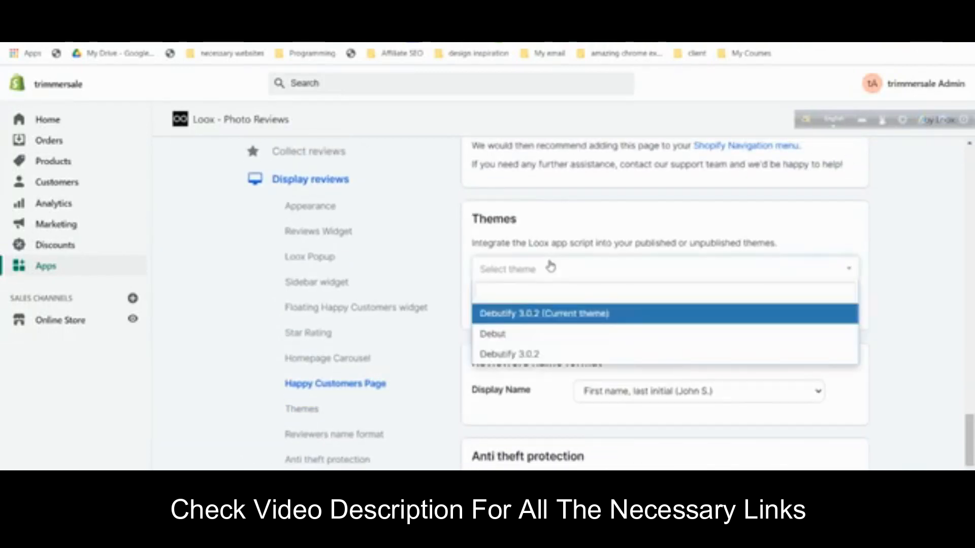
click(557, 317)
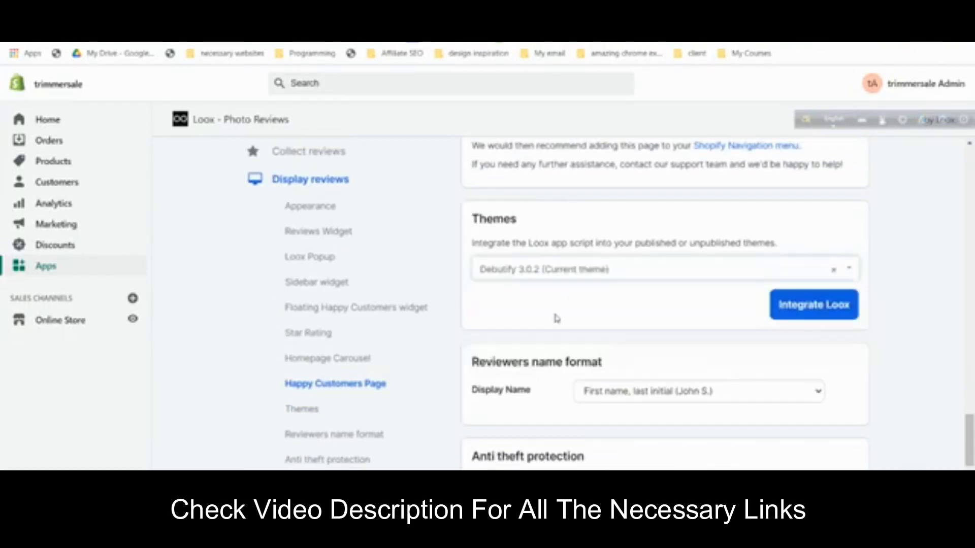
click(803, 319)
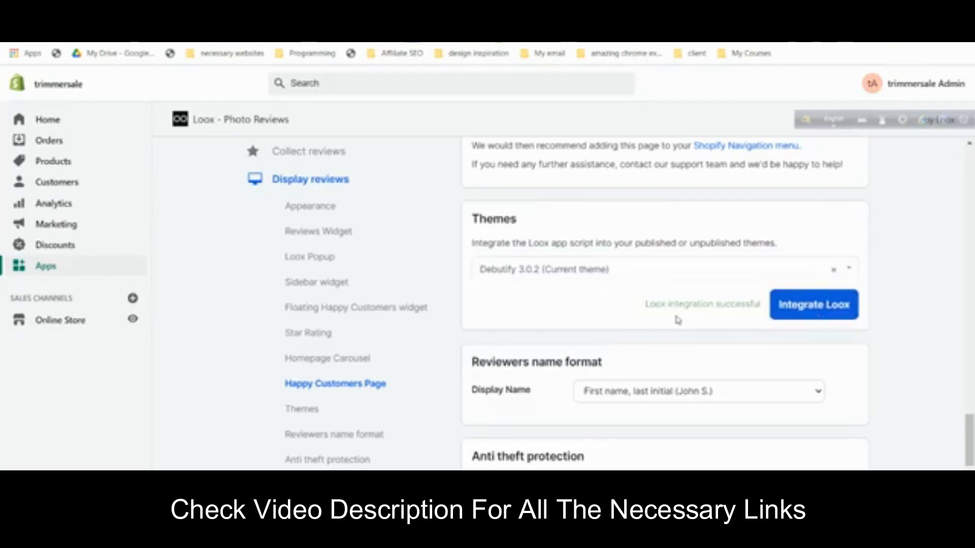
scroll(741, 306, up, 20)
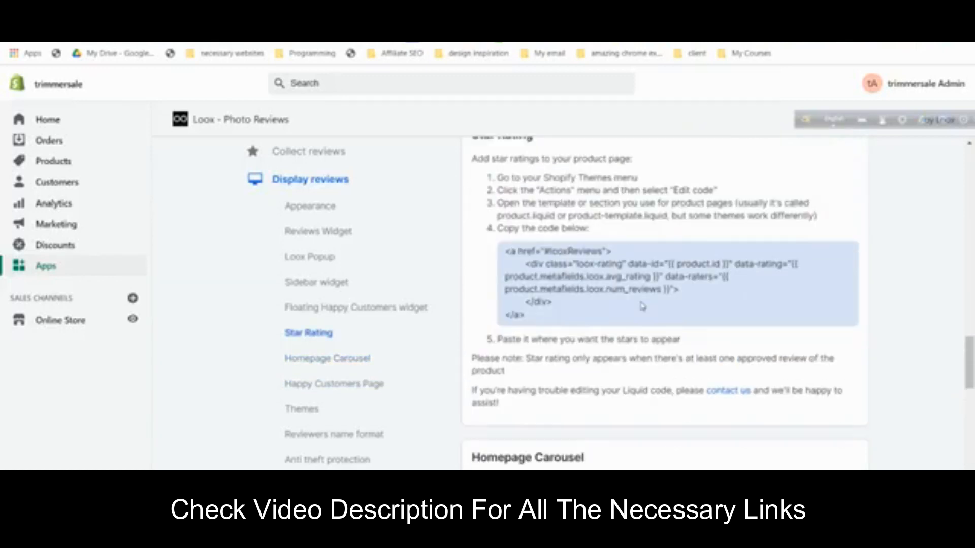
- On Loox's Import Reviews page, drag the Import to Loox button onto the bookmarks bar
scroll(655, 305, up, 10)
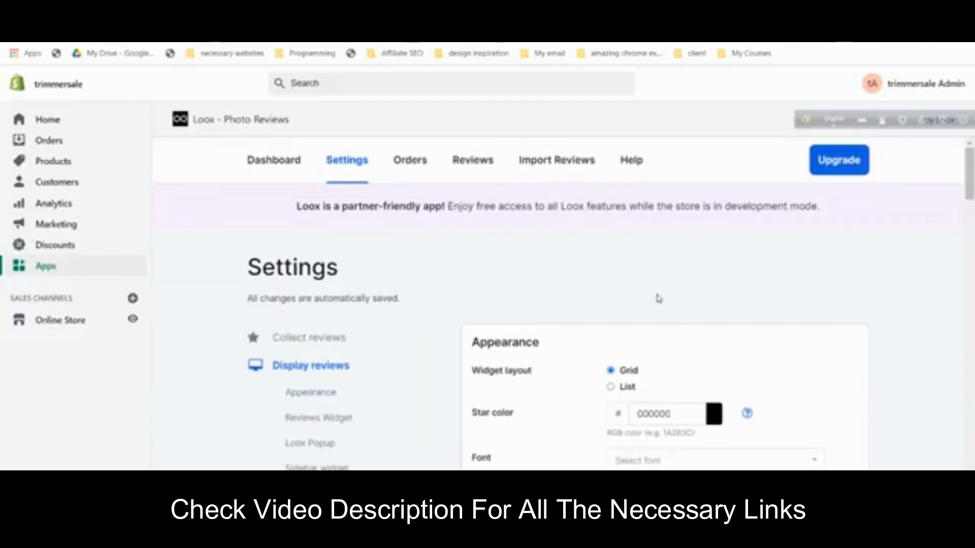
click(557, 166)
scroll(625, 246, down, 1)
scroll(626, 246, up, 1)
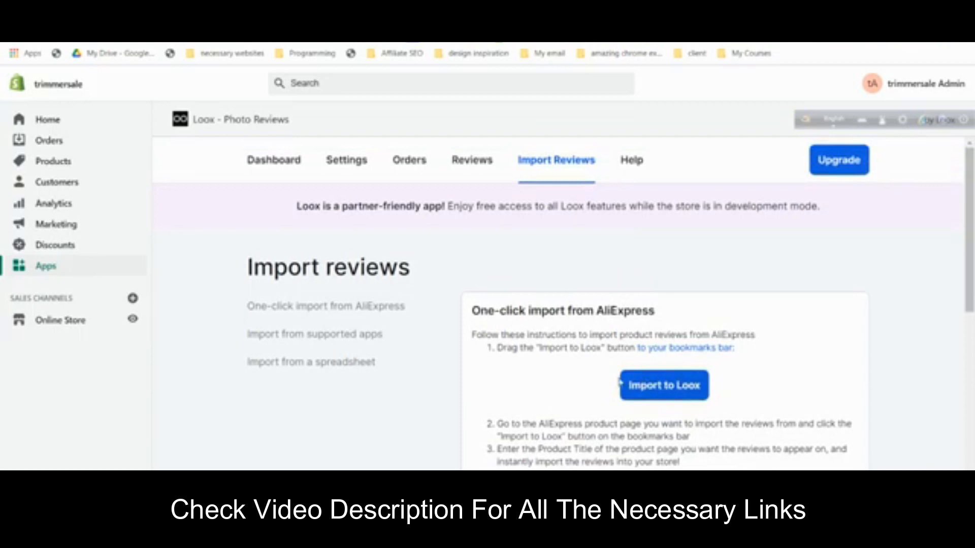
mouse_move(626, 386)
mouse_down()
mouse_move(721, 326)
mouse_move(798, 86)
mouse_move(817, 60)
mouse_up()
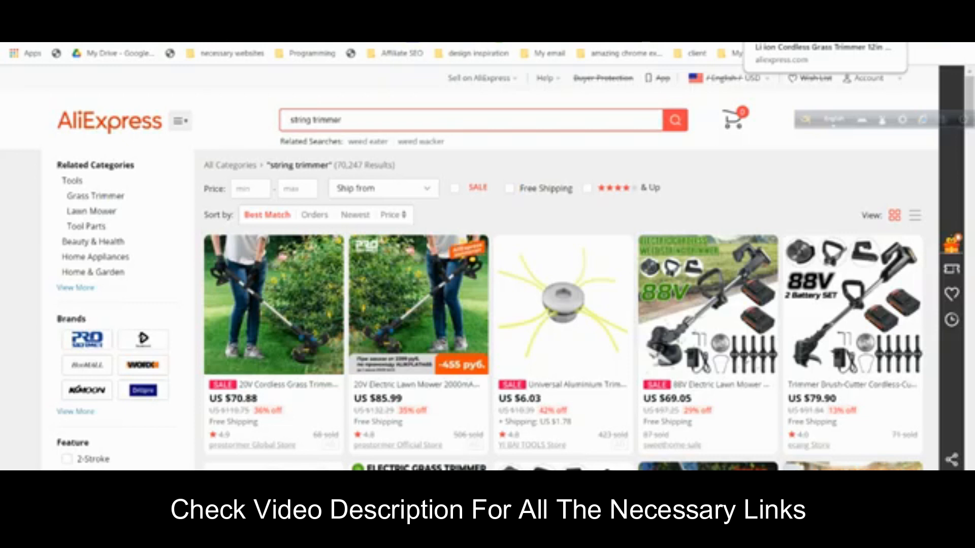
- Return to the top of the PROSTORMER trimmer listing, block the notification prompt, and launch Import to Loox
click(772, 9)
scroll(535, 265, up, 7)
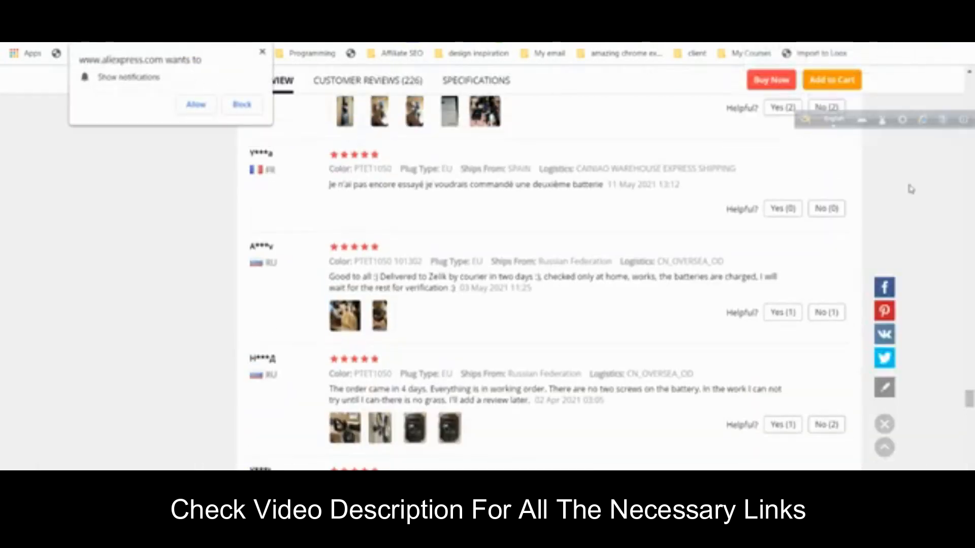
drag(969, 407, 969, 96)
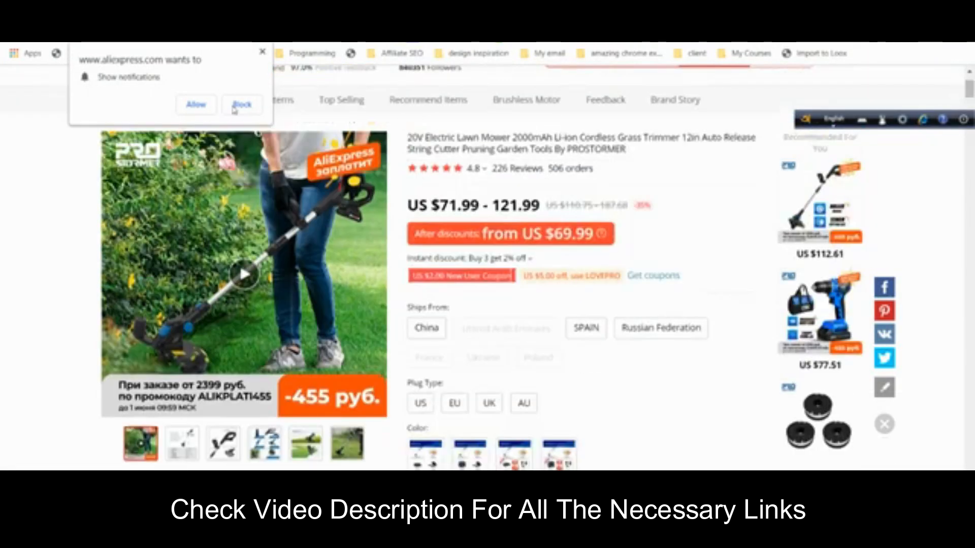
click(262, 52)
scroll(606, 215, up, 2)
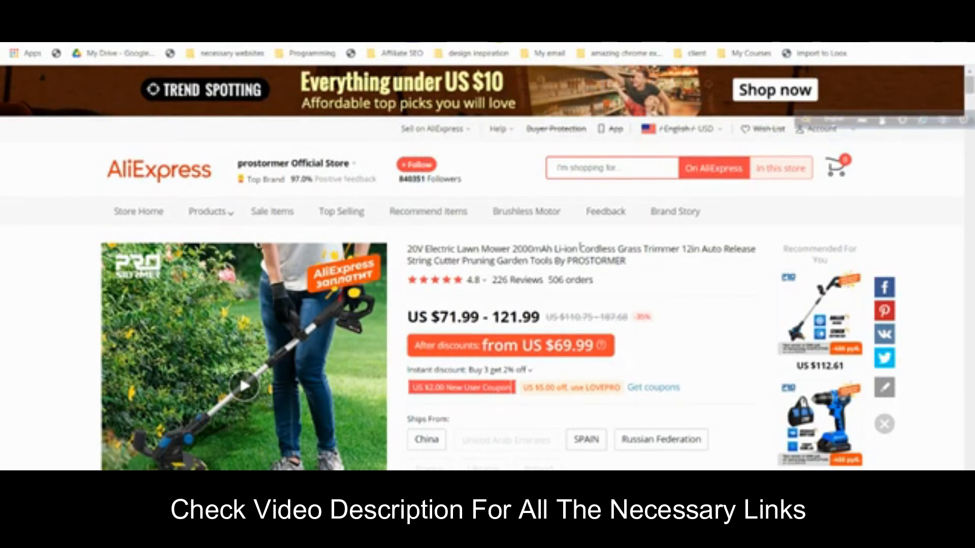
click(817, 54)
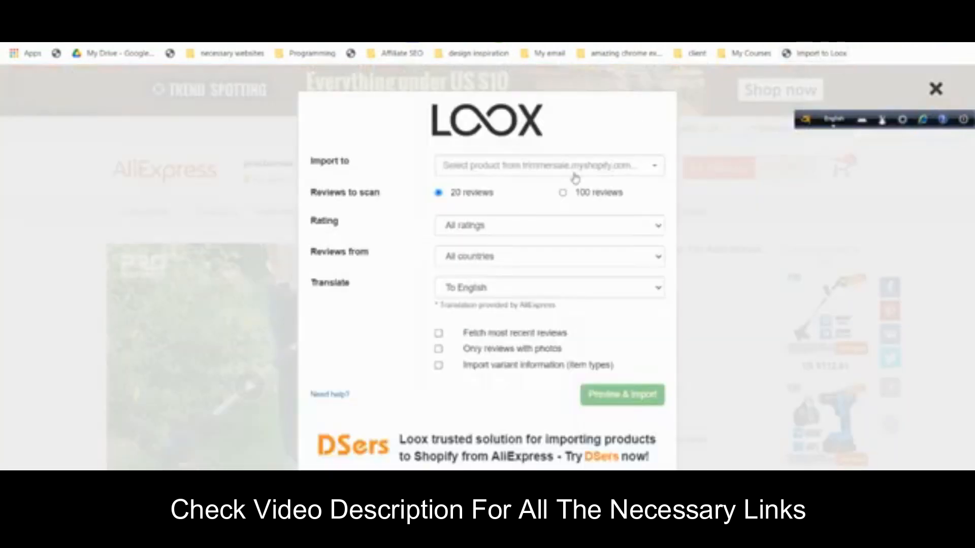
- Import into TRIMMER BOSS with 4 stars and up, all countries, photos only, and preview
click(572, 173)
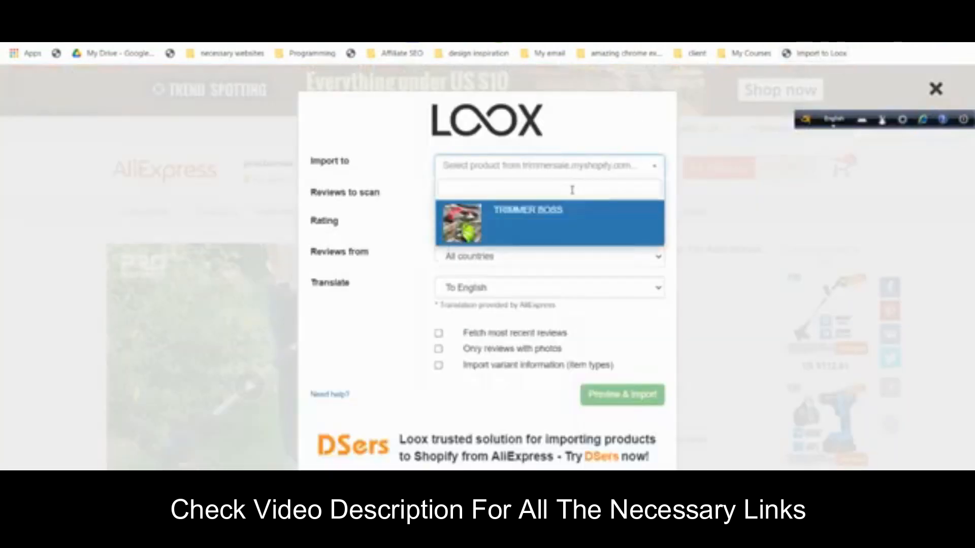
click(550, 175)
click(552, 171)
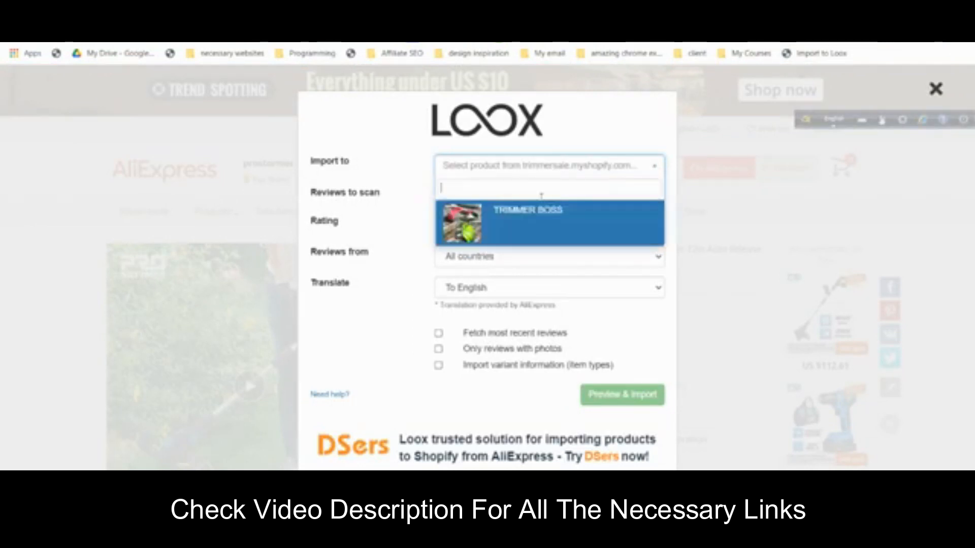
click(539, 224)
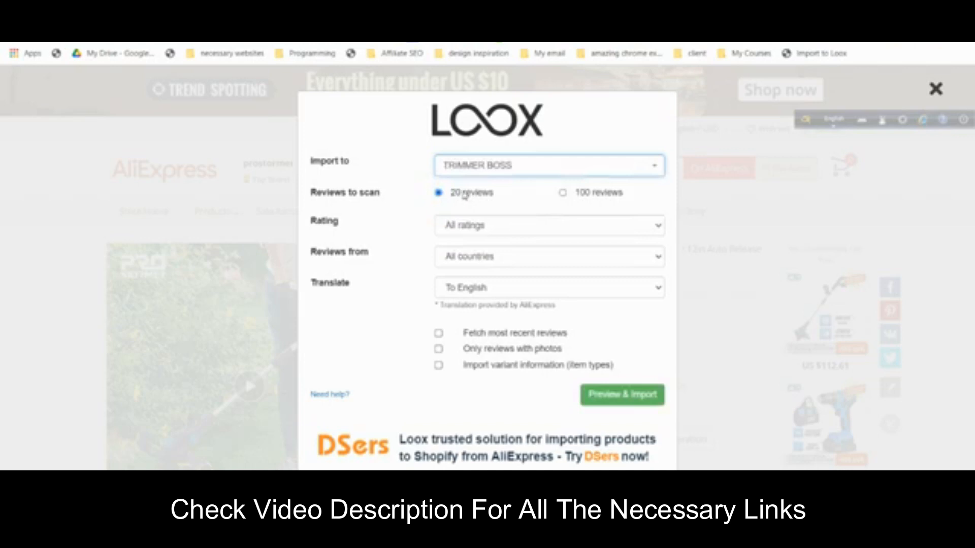
click(493, 231)
click(503, 266)
click(501, 258)
click(501, 271)
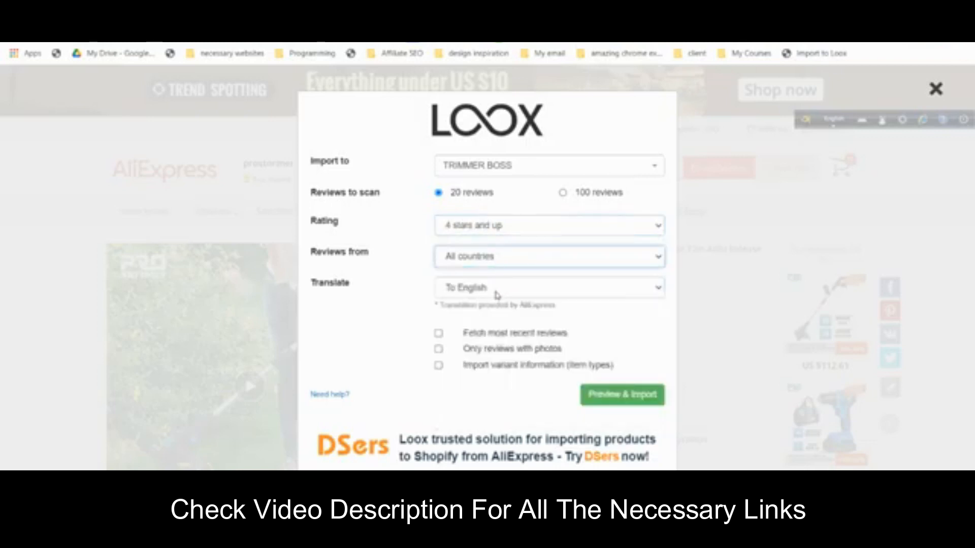
click(470, 351)
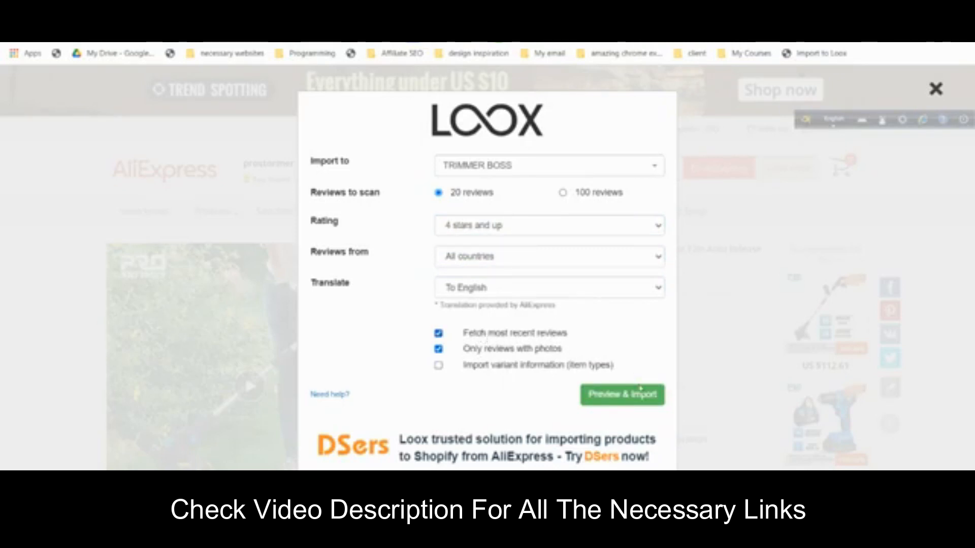
click(641, 398)
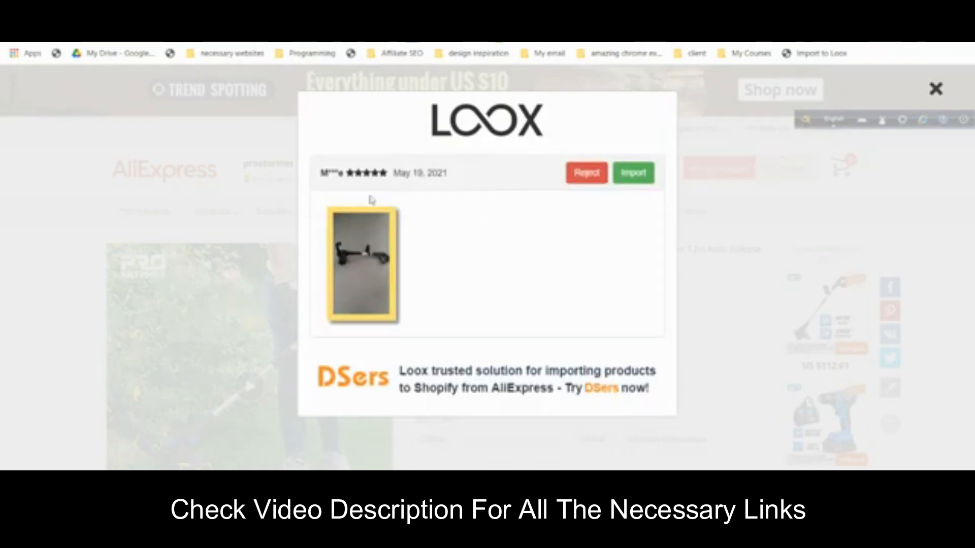
- Reject the May 19 review and import every remaining previewed review through the last one
click(584, 173)
click(629, 173)
click(630, 172)
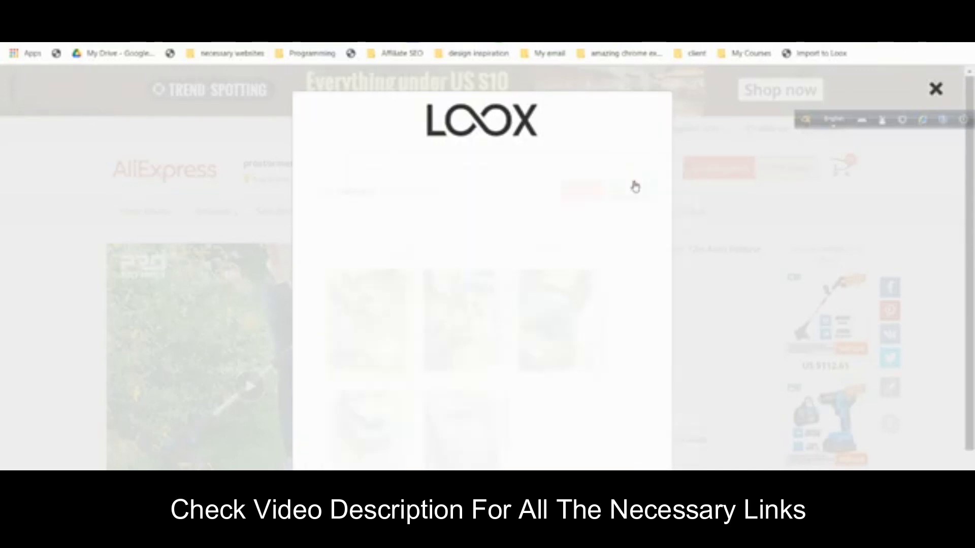
click(629, 173)
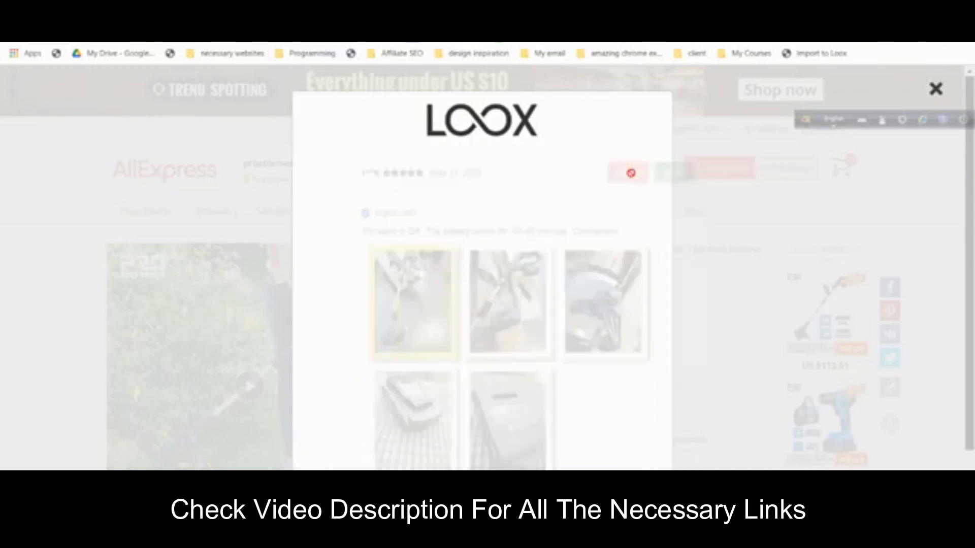
click(632, 174)
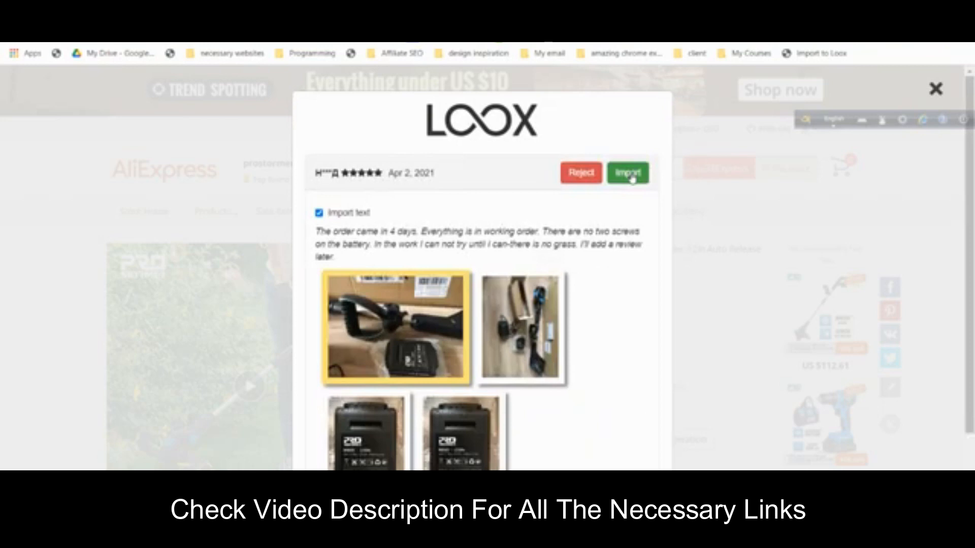
click(633, 175)
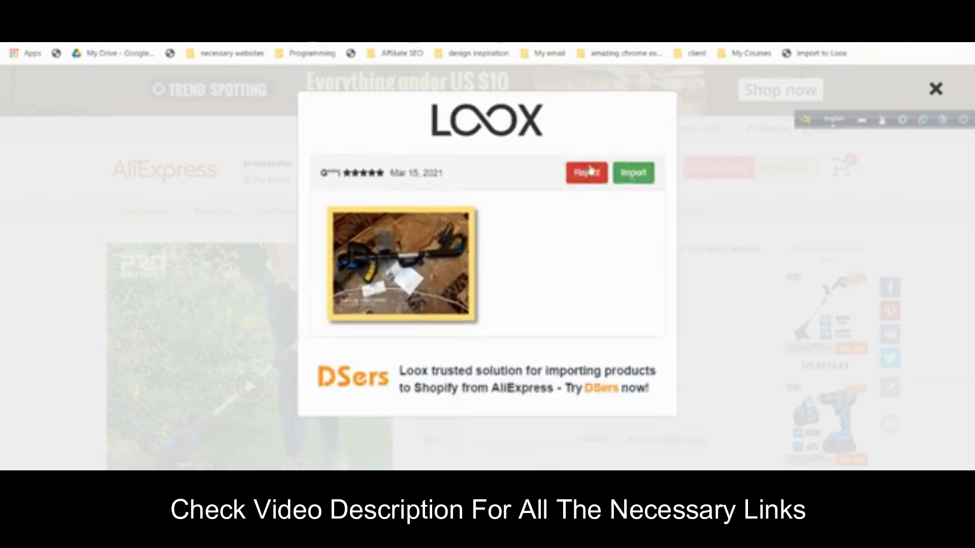
click(601, 170)
click(632, 175)
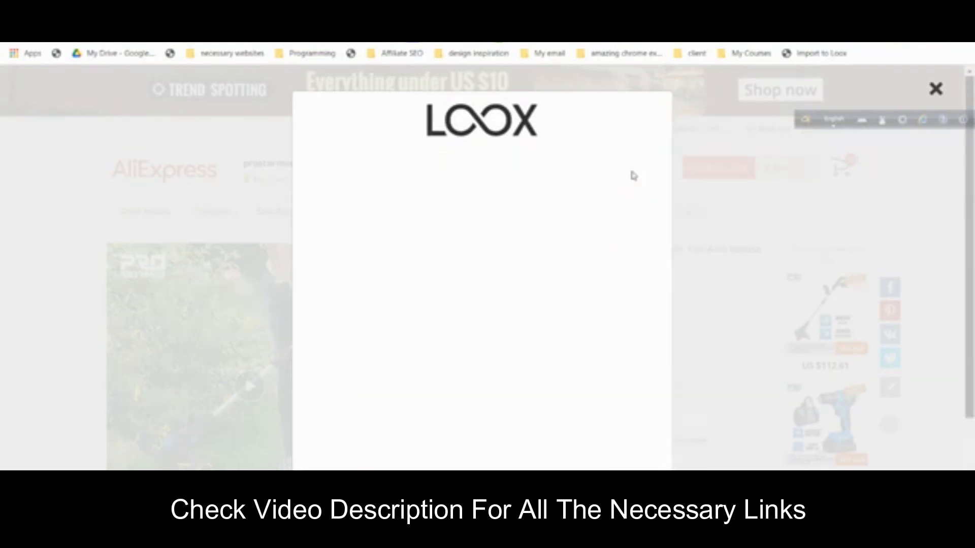
click(632, 171)
click(632, 171)
click(632, 172)
click(633, 172)
click(633, 171)
click(633, 171)
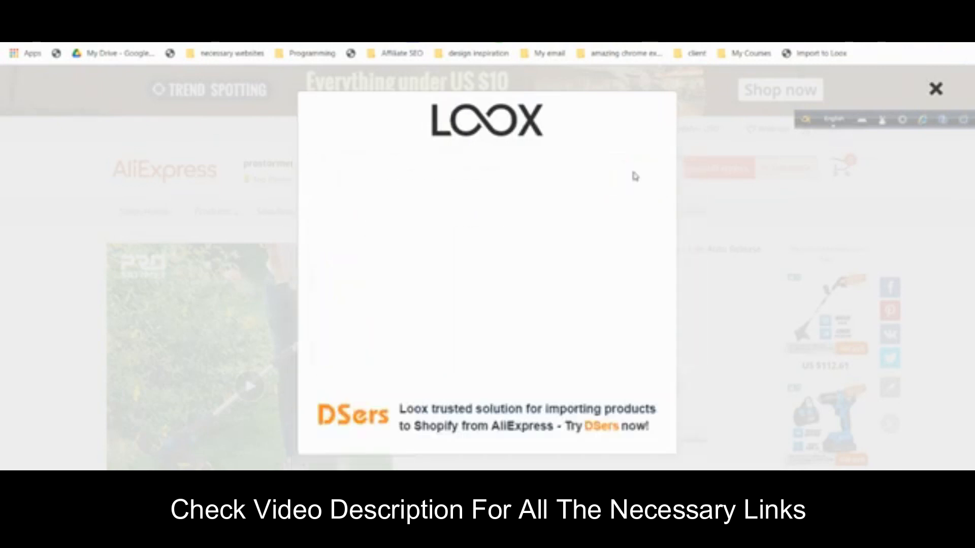
click(632, 171)
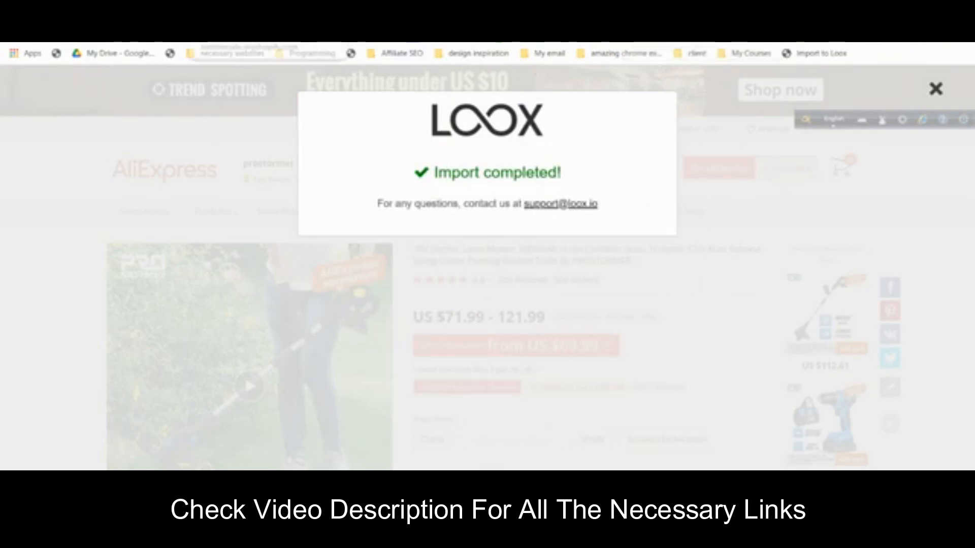
click(231, 11)
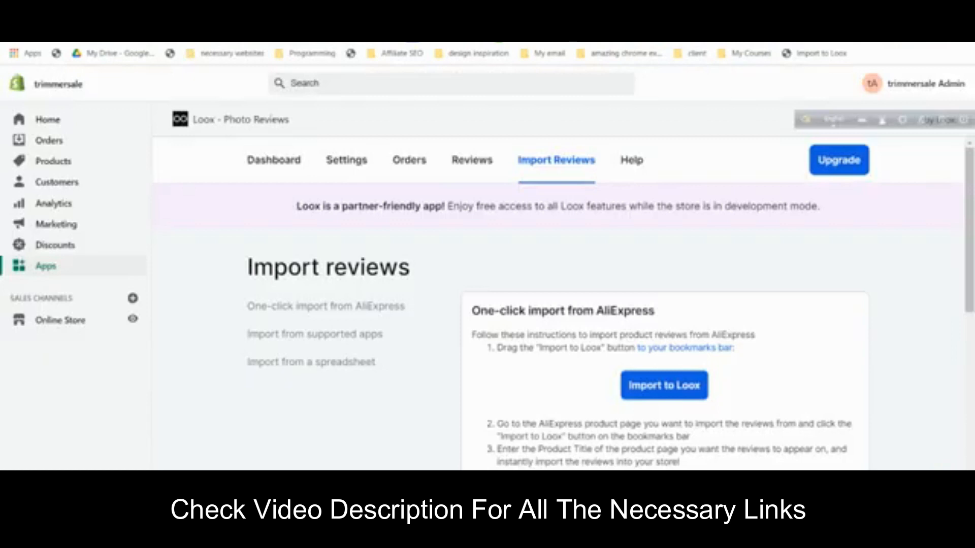
- Preview TRIMMER BOSS on the storefront and scroll through its 12 reviews and offers
click(75, 163)
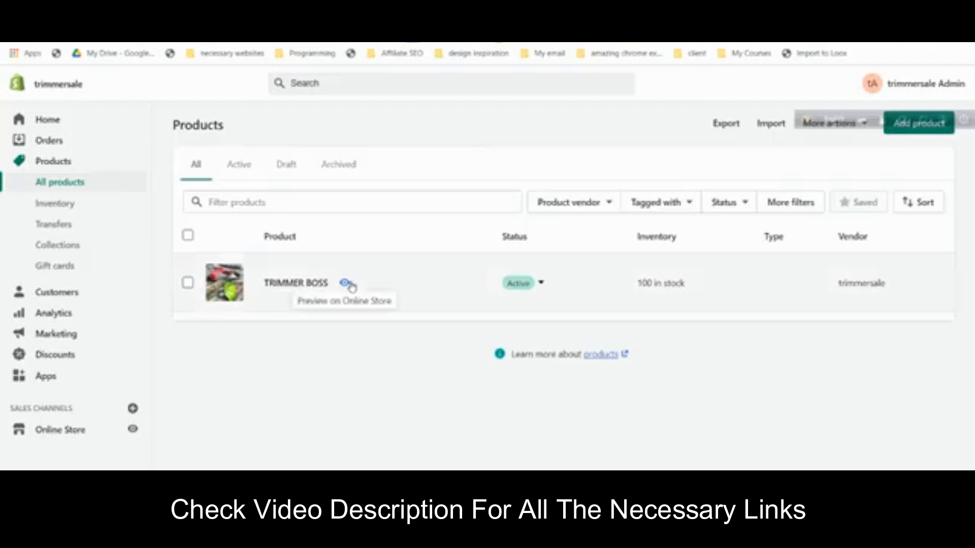
click(351, 284)
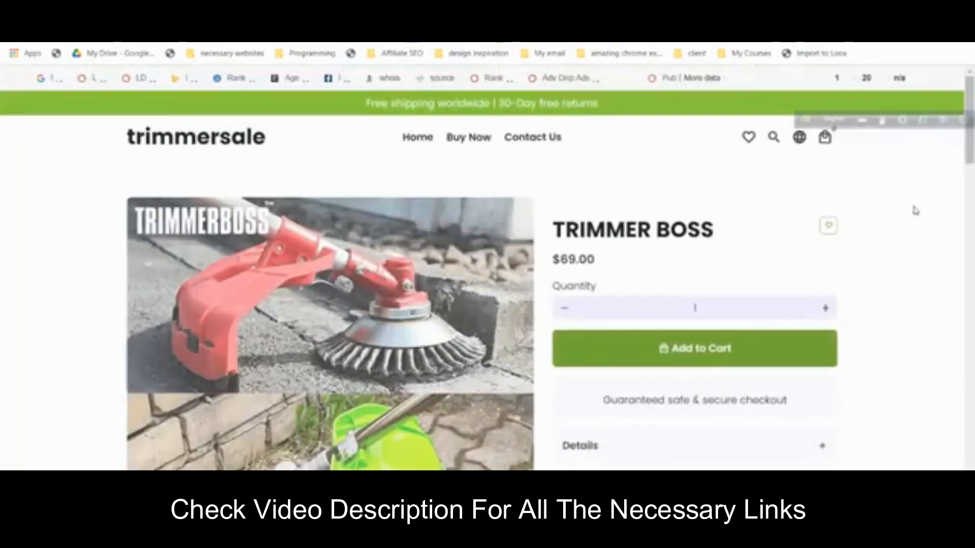
scroll(917, 209, down, 4)
scroll(917, 209, down, 5)
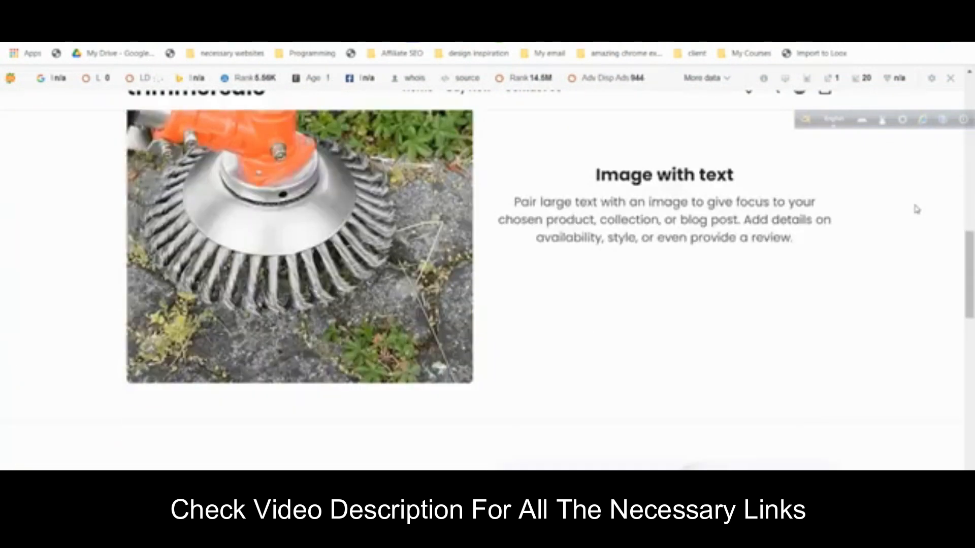
scroll(917, 209, up, 6)
scroll(917, 210, down, 11)
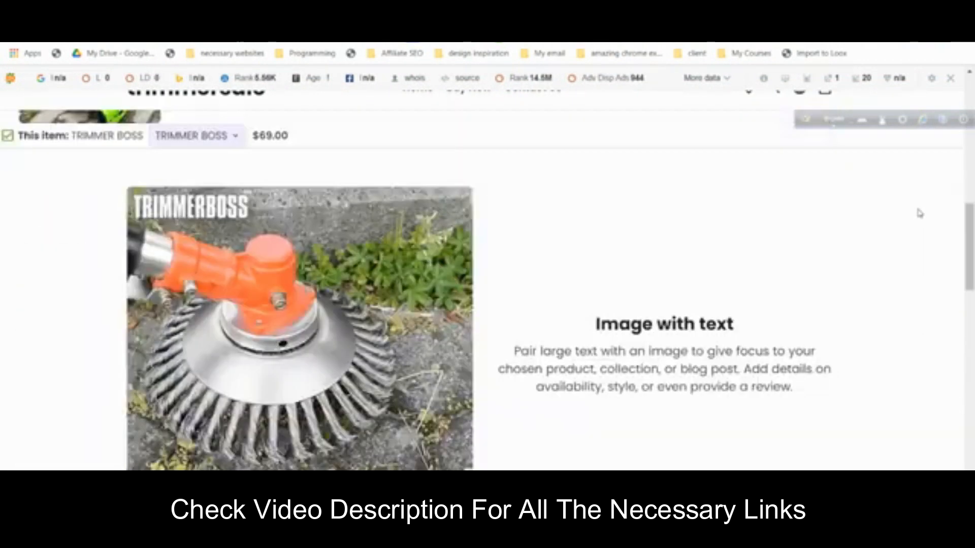
scroll(921, 213, down, 10)
scroll(919, 211, up, 8)
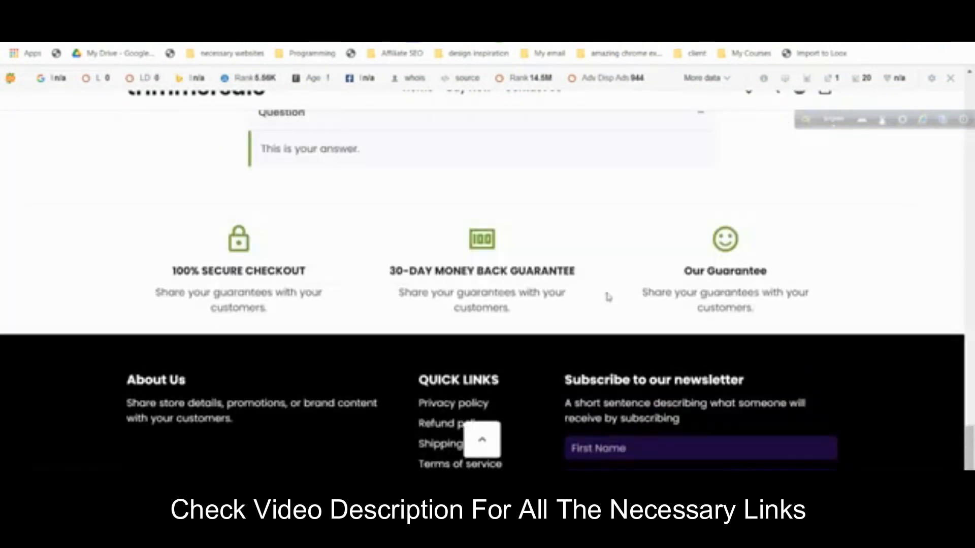
scroll(564, 301, up, 8)
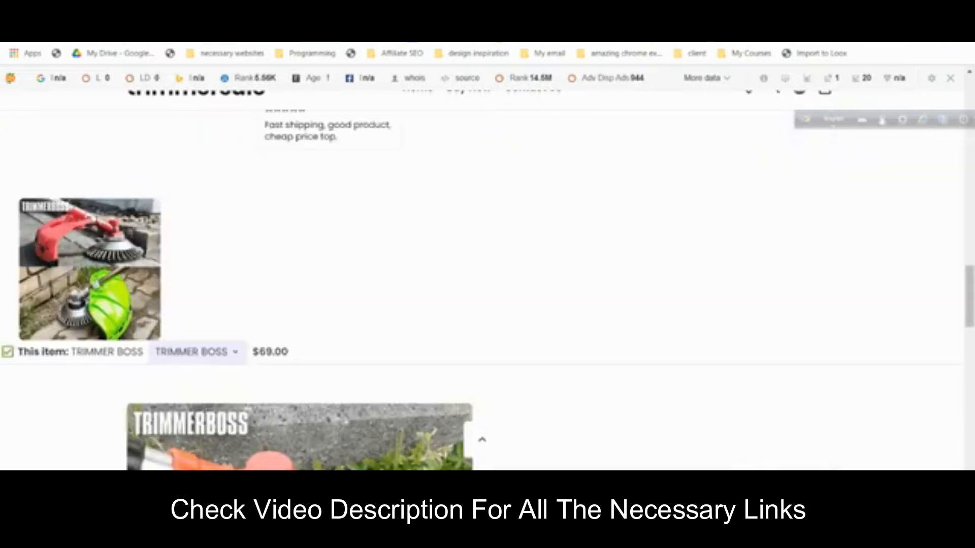
scroll(853, 429, down, 10)
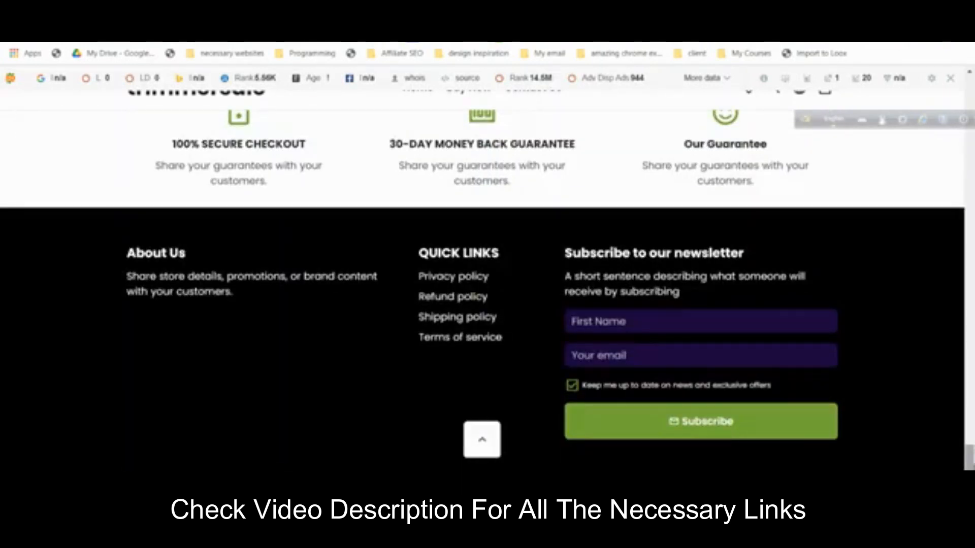
scroll(703, 295, up, 15)
scroll(706, 299, down, 2)
scroll(707, 300, down, 6)
scroll(704, 292, up, 5)
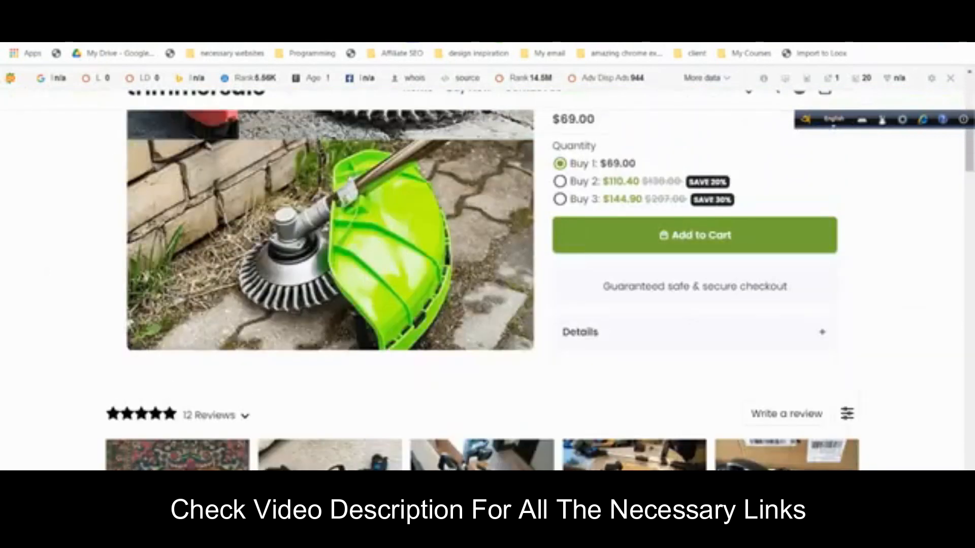
click(330, 10)
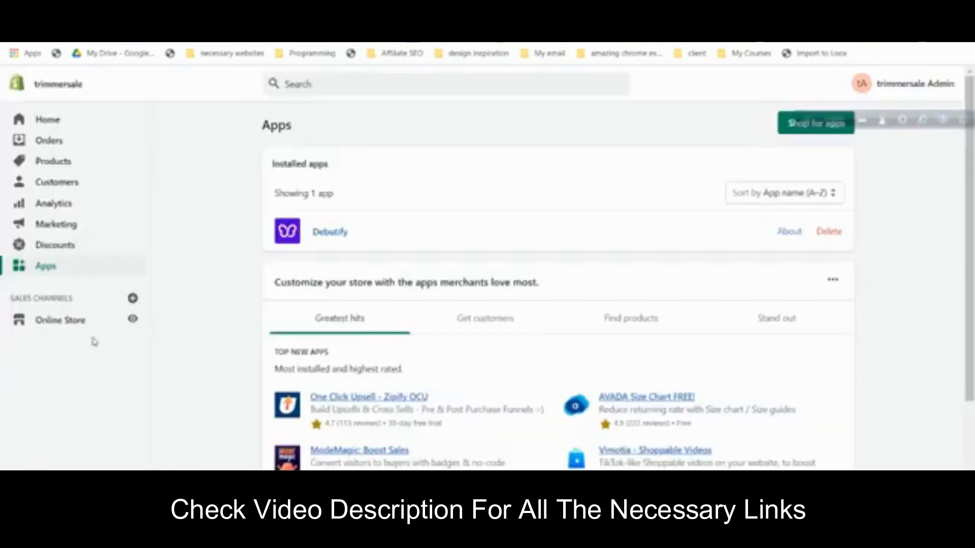
- Open Loox - Photo Reviews from the installed Apps list
click(89, 323)
click(69, 268)
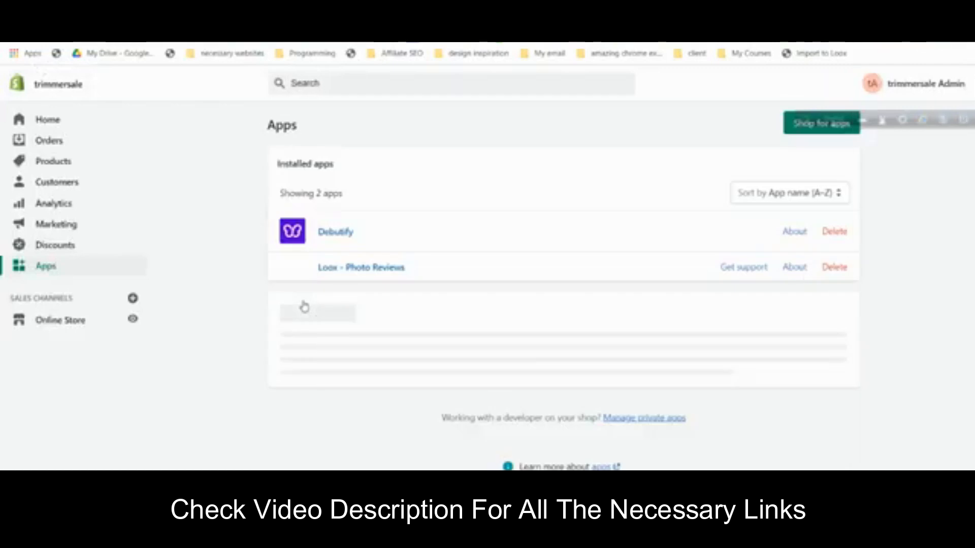
click(371, 279)
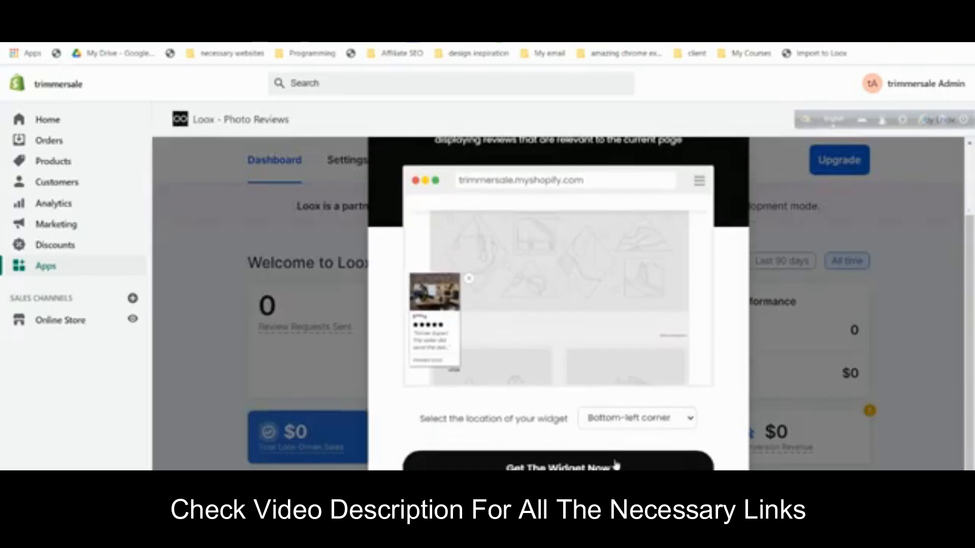
click(633, 424)
- Keep the reviews widget at the bottom-left corner and switch off the Loox Popup widget
click(632, 424)
click(629, 467)
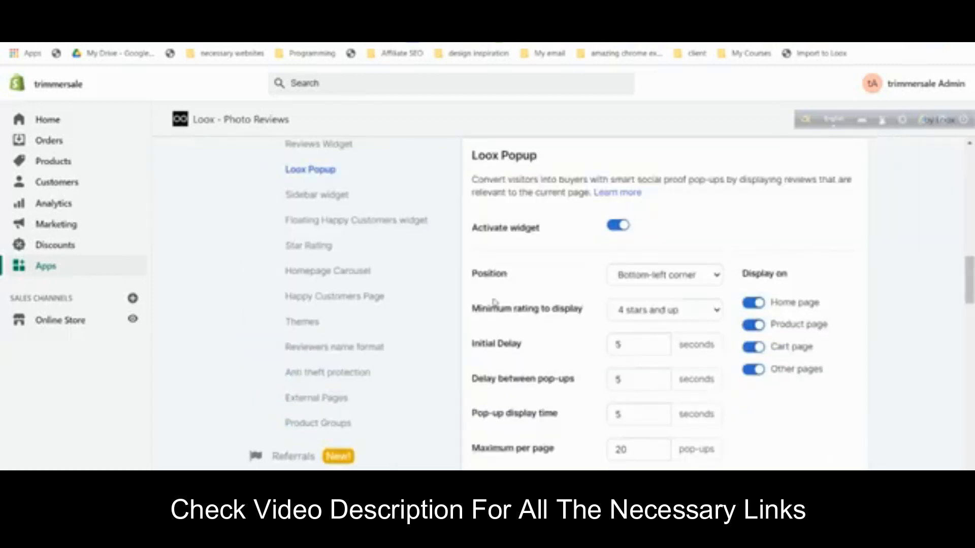
scroll(496, 304, up, 2)
scroll(498, 302, down, 1)
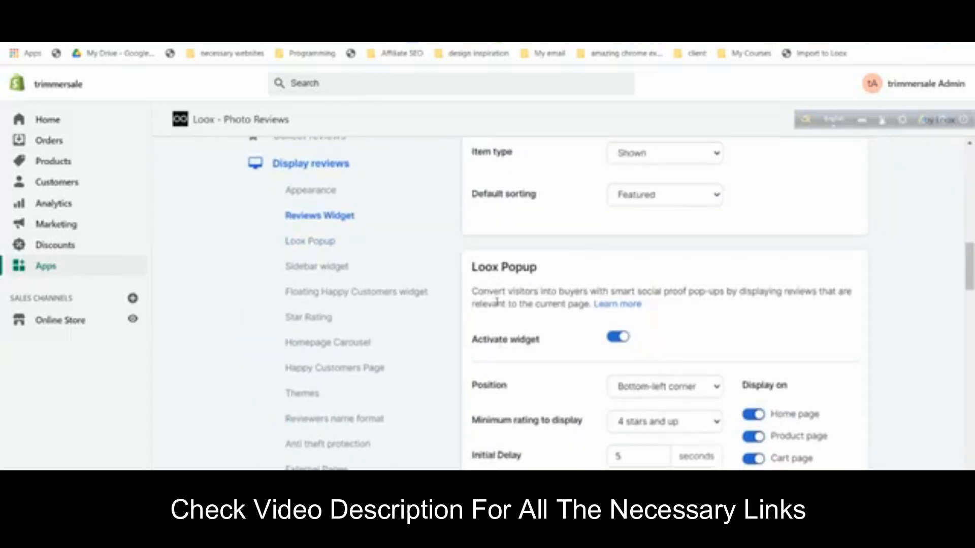
scroll(497, 305, down, 4)
scroll(507, 305, up, 3)
click(615, 291)
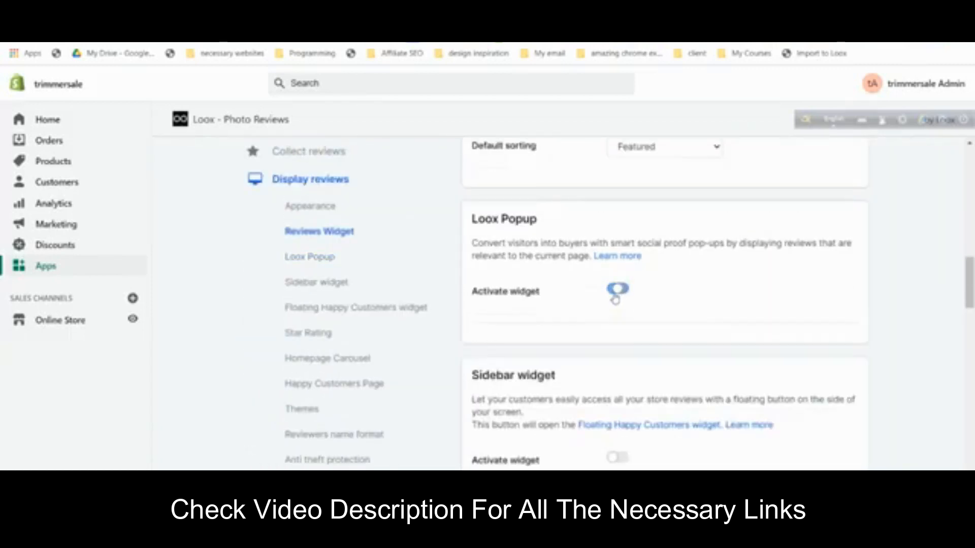
scroll(615, 298, up, 10)
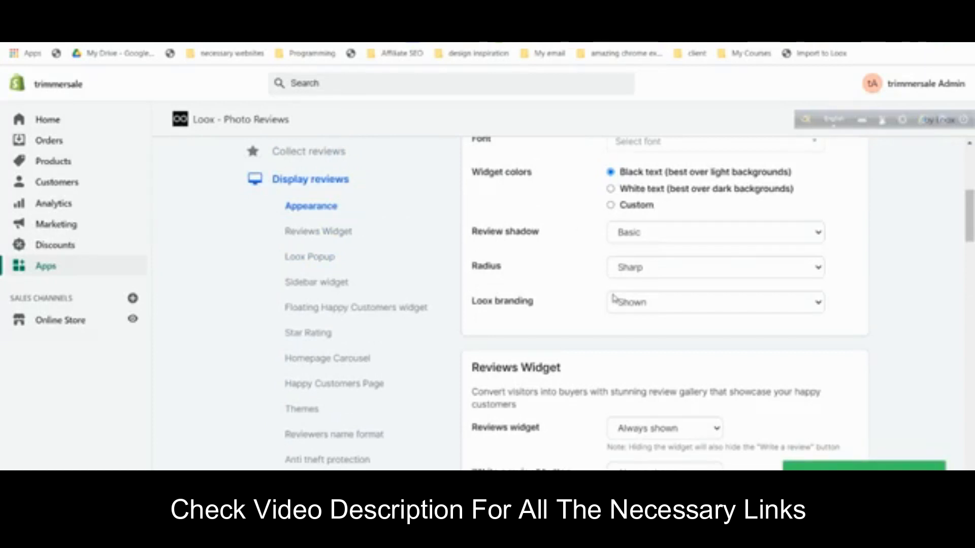
scroll(613, 298, down, 7)
scroll(614, 299, up, 10)
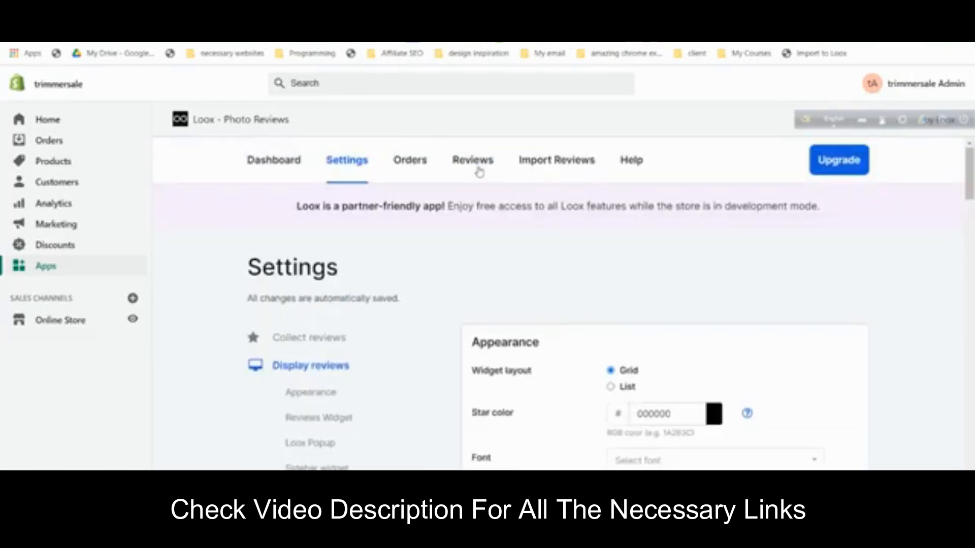
scroll(461, 349, down, 5)
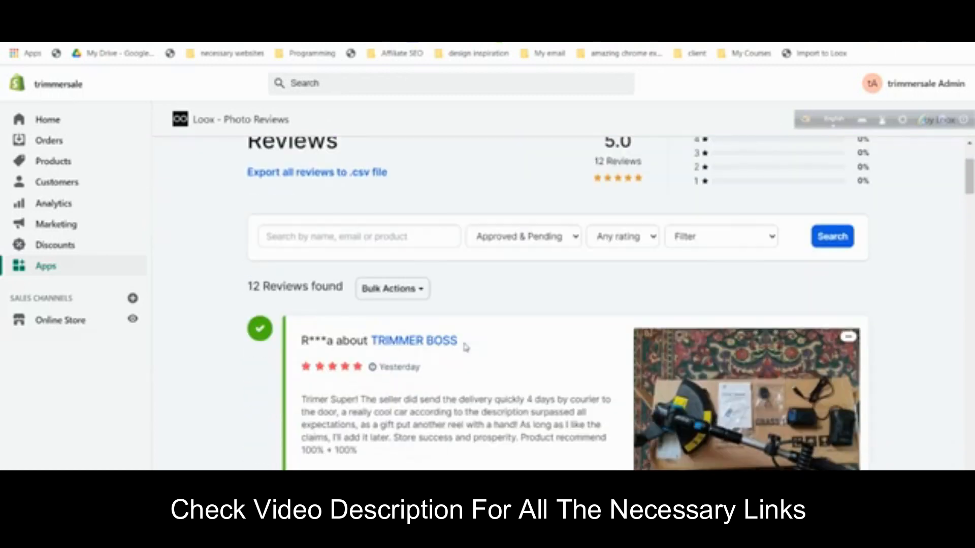
- Add the first four TRIMMER BOSS reviews to the homepage carousel via More actions
scroll(476, 355, down, 1)
click(466, 347)
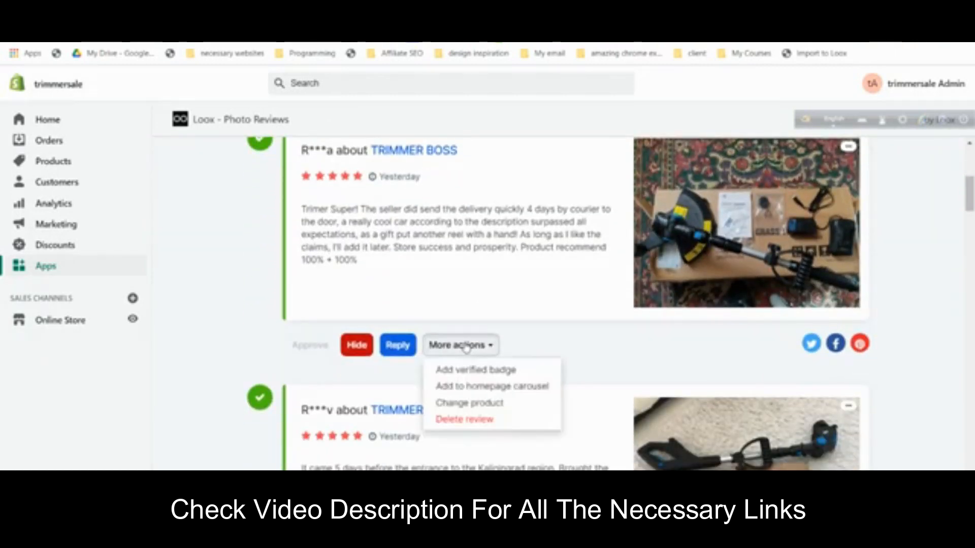
click(485, 387)
scroll(487, 272, down, 4)
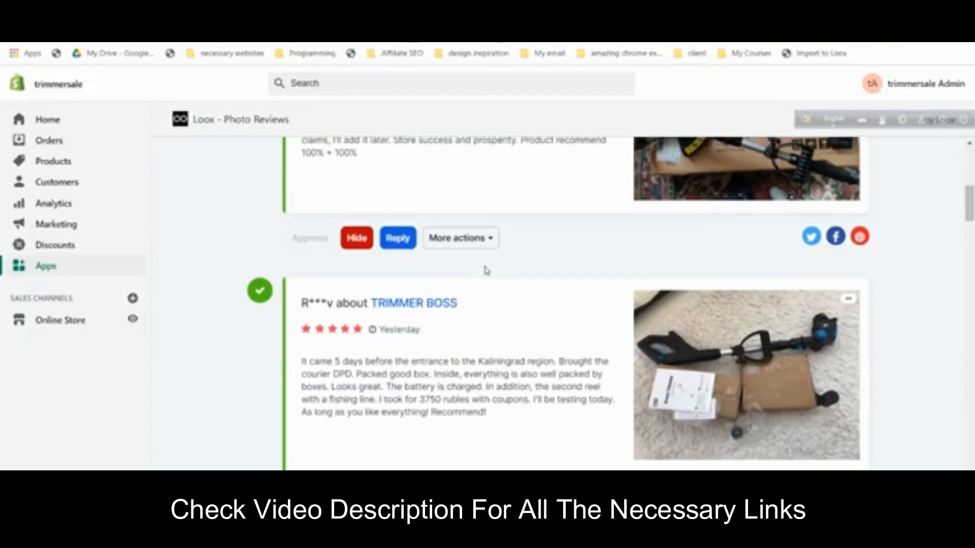
click(483, 353)
click(497, 398)
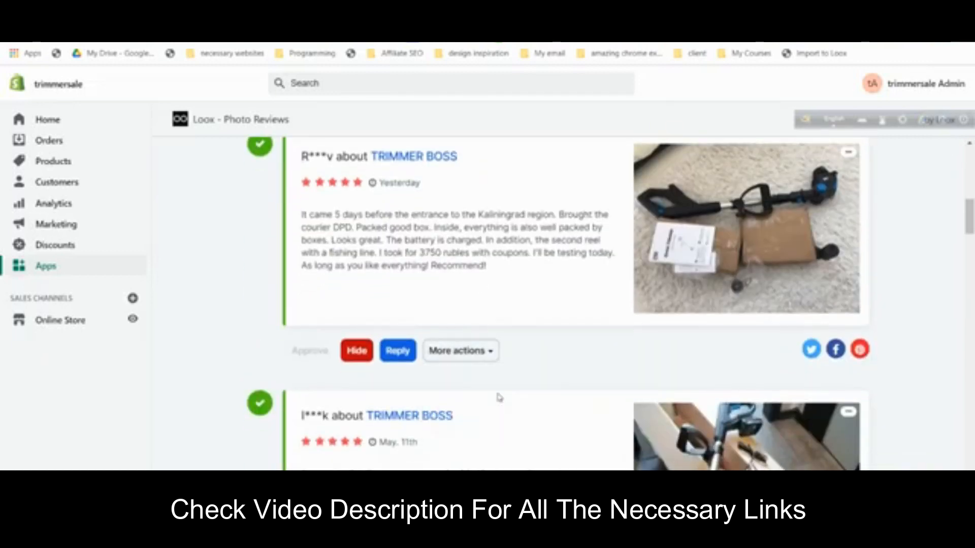
scroll(492, 269, down, 8)
click(488, 299)
click(482, 339)
scroll(463, 312, down, 5)
click(470, 258)
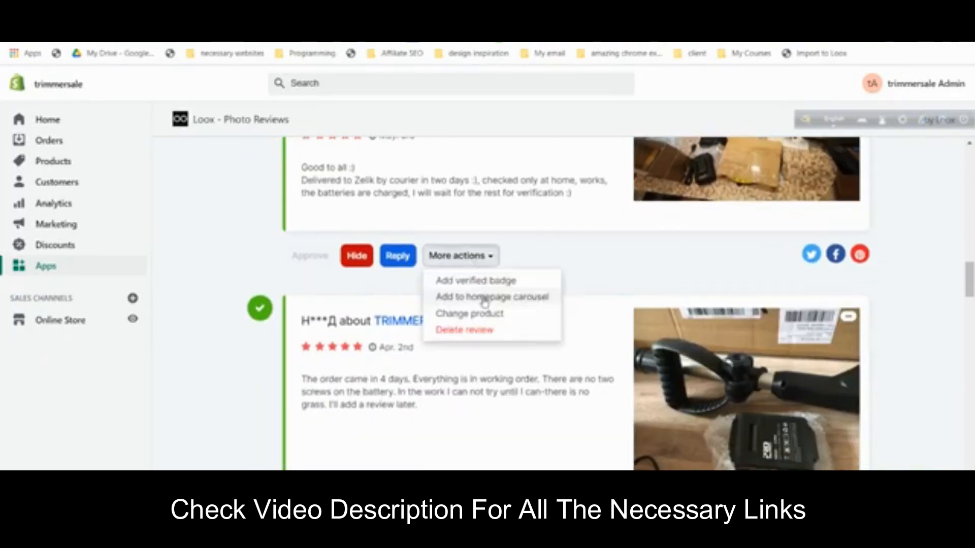
click(485, 303)
- Add the remaining four reviews, down to the last one, to the homepage carousel
scroll(485, 302, down, 5)
click(462, 258)
click(483, 301)
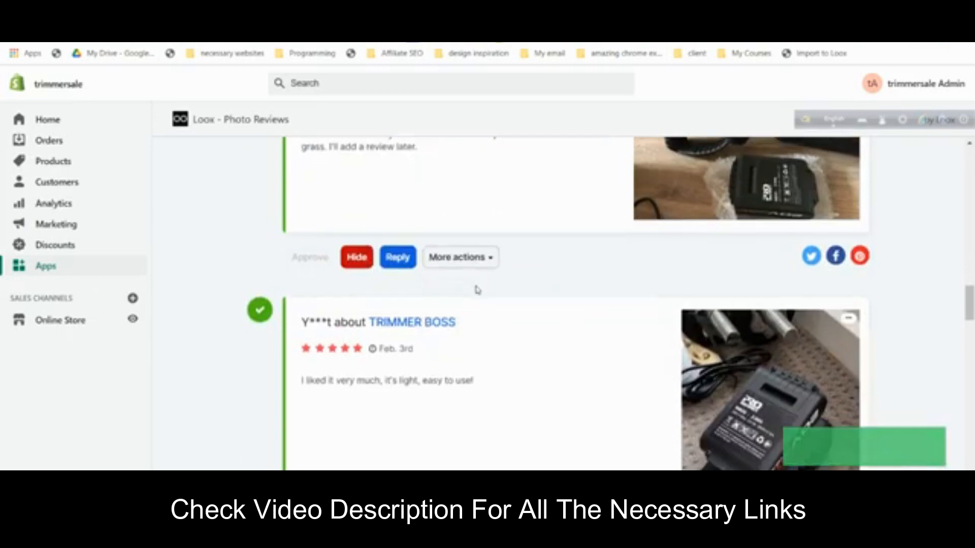
scroll(478, 290, down, 15)
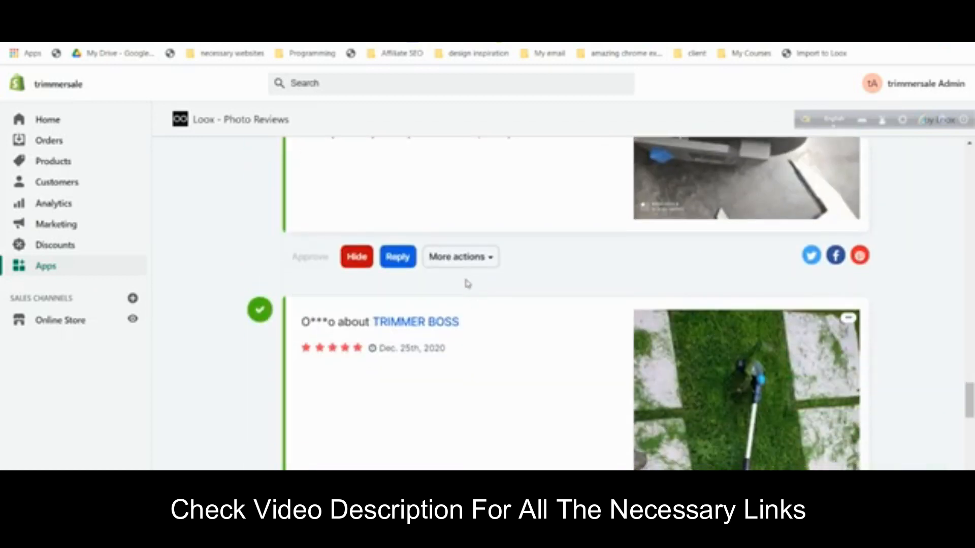
click(462, 261)
click(470, 298)
scroll(470, 296, down, 5)
click(468, 271)
click(474, 310)
scroll(474, 306, down, 5)
click(466, 274)
click(477, 314)
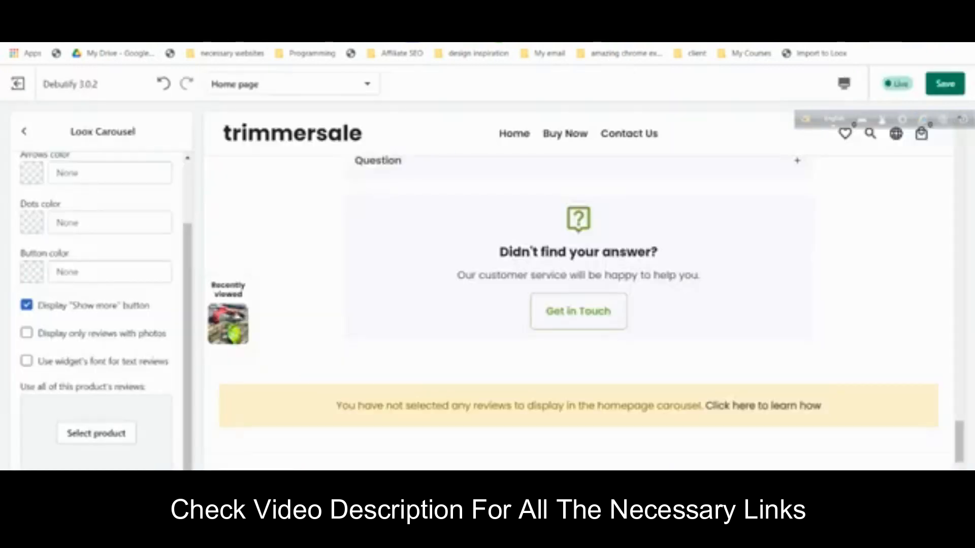
- Reload the home page editor, confirming Chrome's reload prompt, and scroll the preview to the footer
click(65, 45)
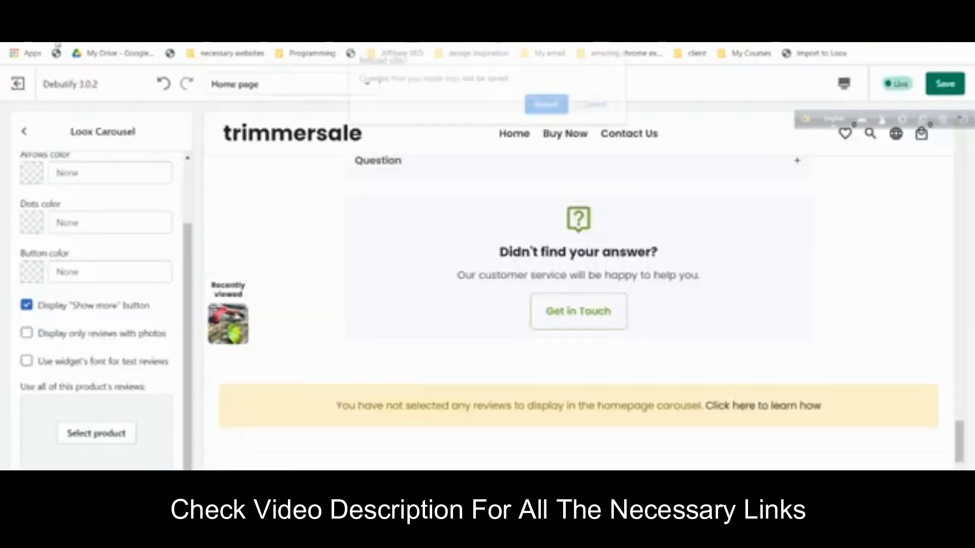
click(545, 113)
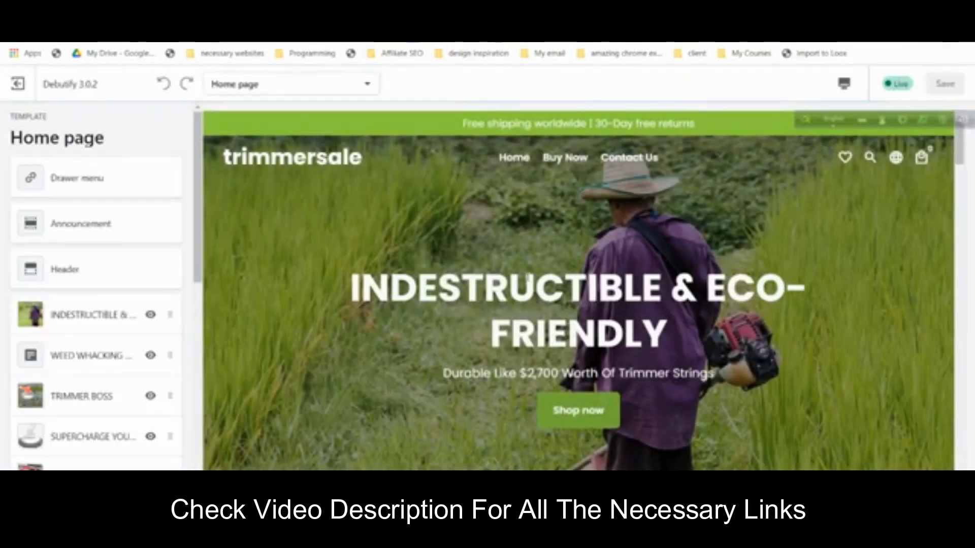
scroll(572, 320, down, 10)
scroll(575, 320, down, 15)
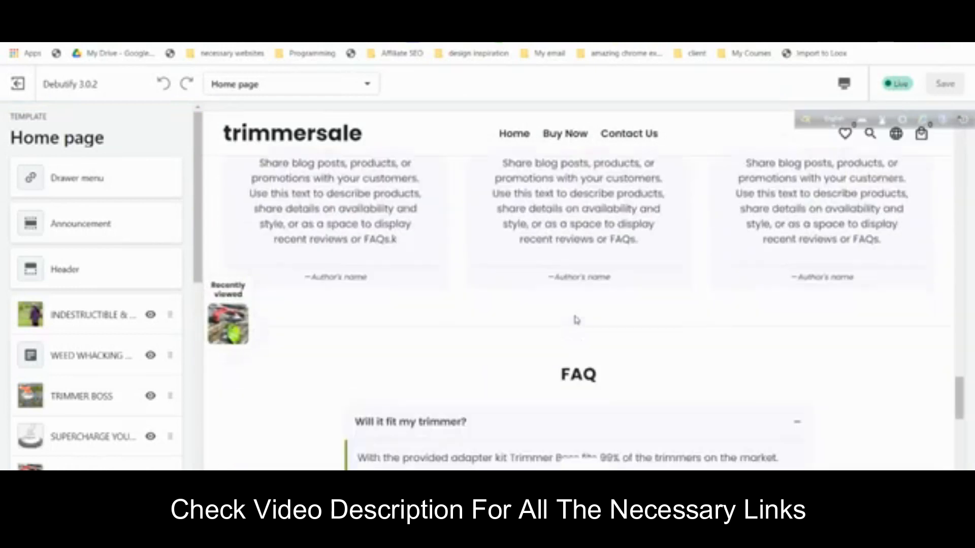
scroll(76, 335, down, 8)
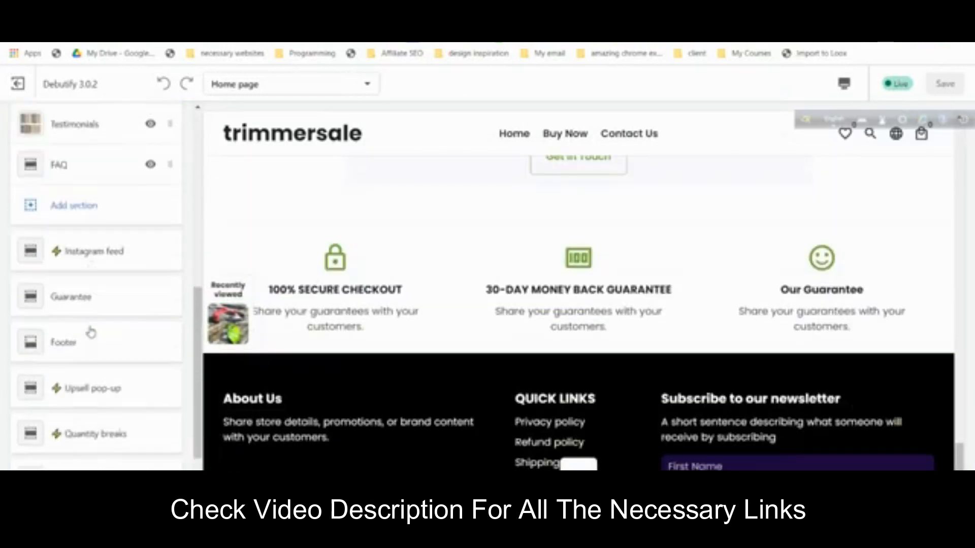
scroll(89, 331, up, 3)
click(89, 330)
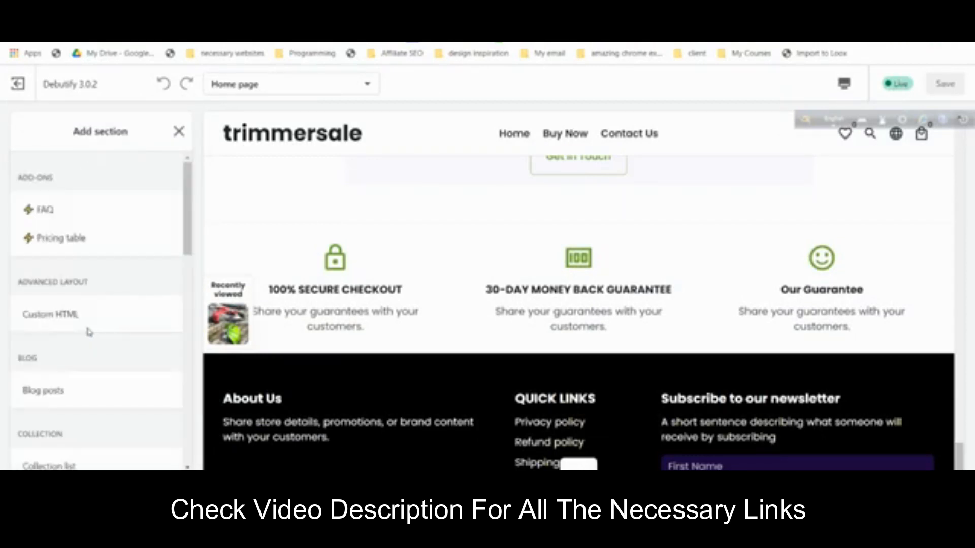
- Add a Loox Carousel section to the home page
scroll(89, 330, down, 6)
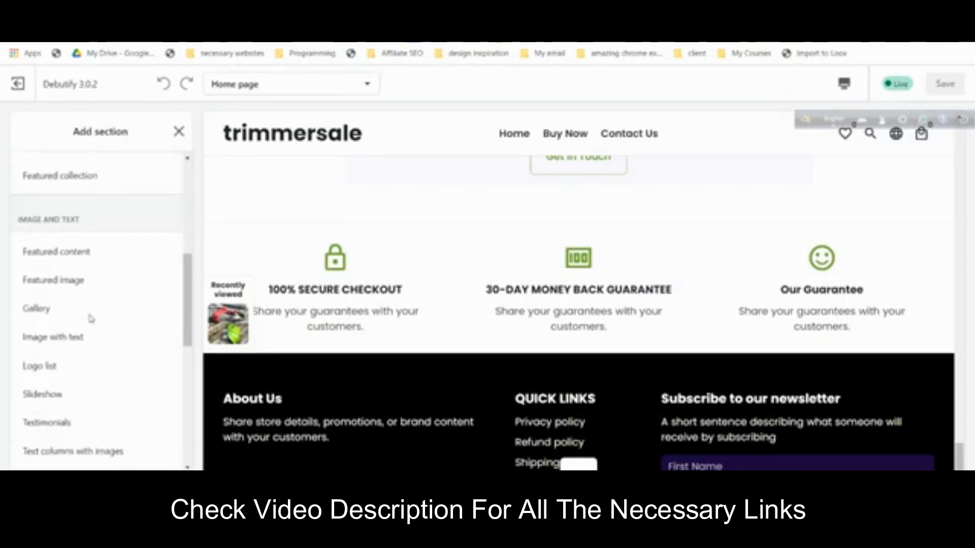
scroll(90, 319, down, 5)
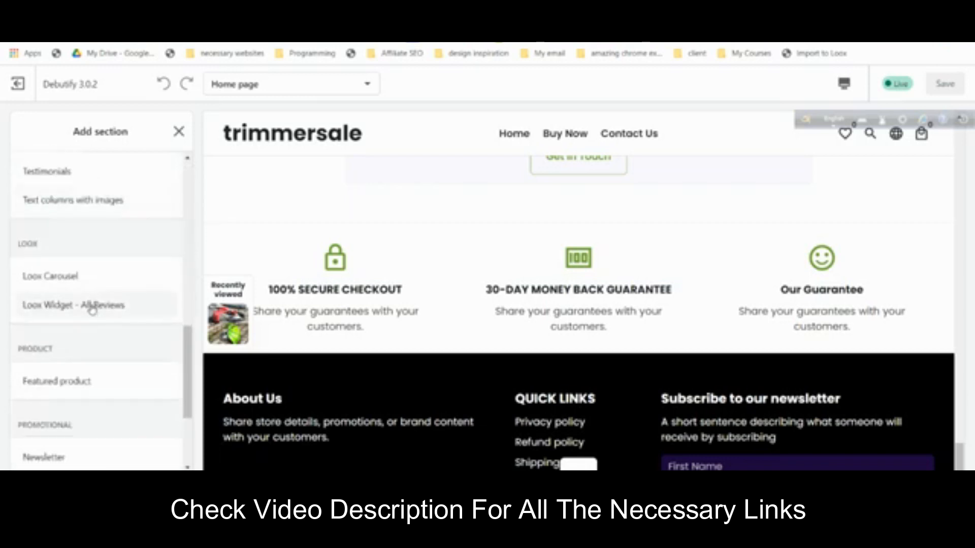
click(78, 280)
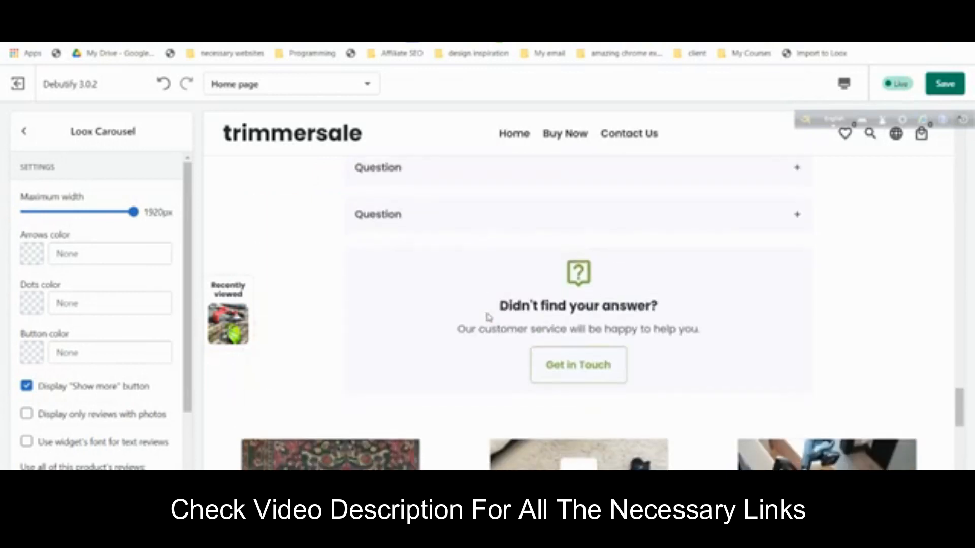
- Preview the carousel and advance it twice through the trimmer review cards
scroll(488, 317, down, 6)
drag(829, 362, 602, 350)
click(562, 401)
scroll(581, 331, down, 3)
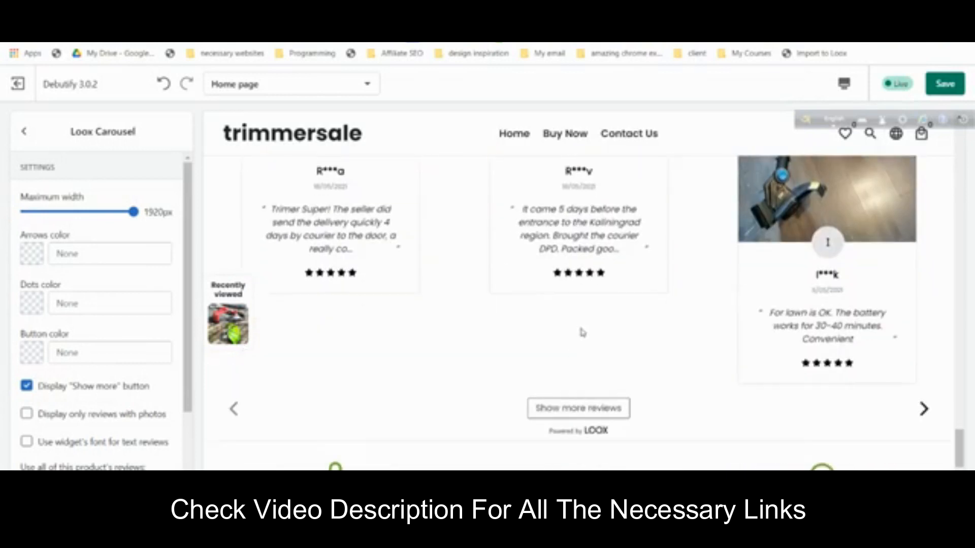
click(924, 410)
click(923, 409)
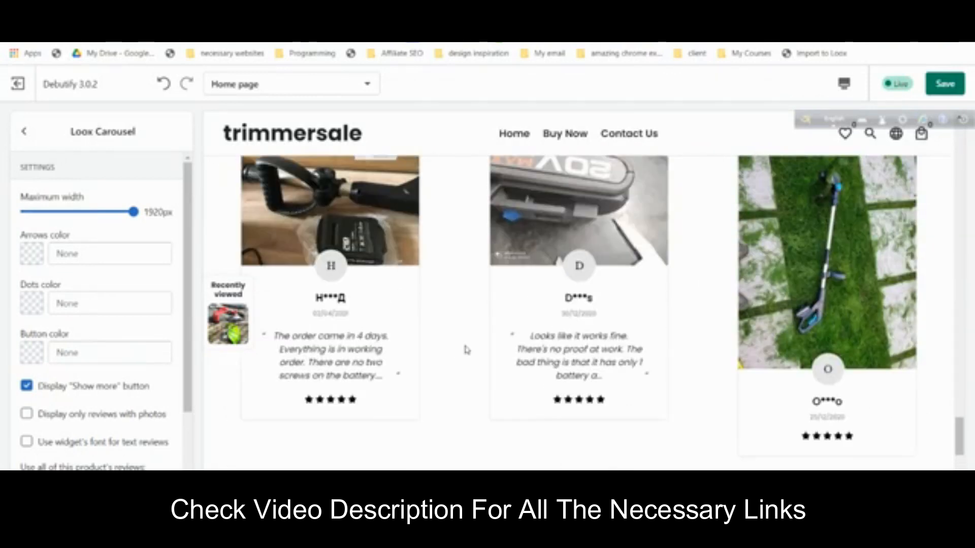
scroll(467, 351, up, 1)
scroll(113, 383, down, 2)
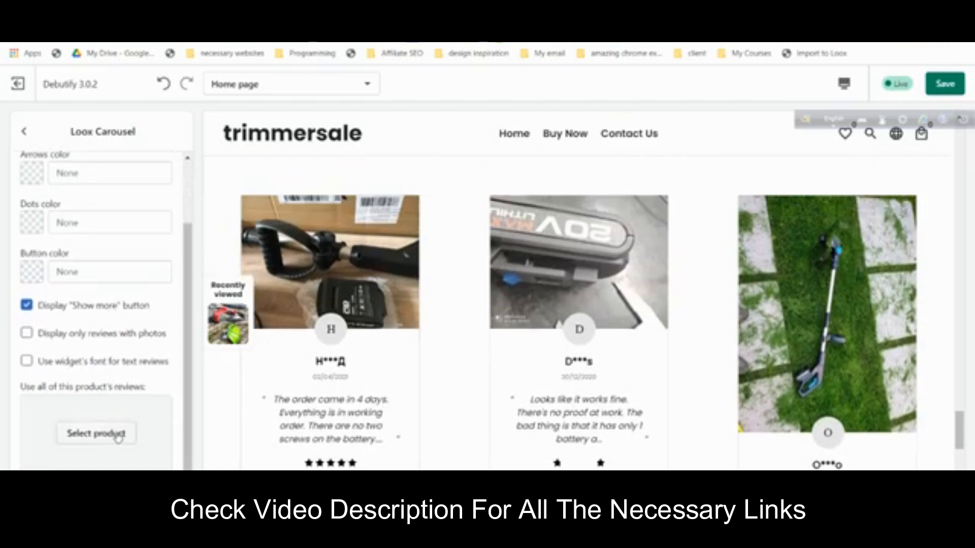
- Source the Loox Carousel reviews from TRIMMER BOSS and save the home page
click(96, 434)
click(91, 249)
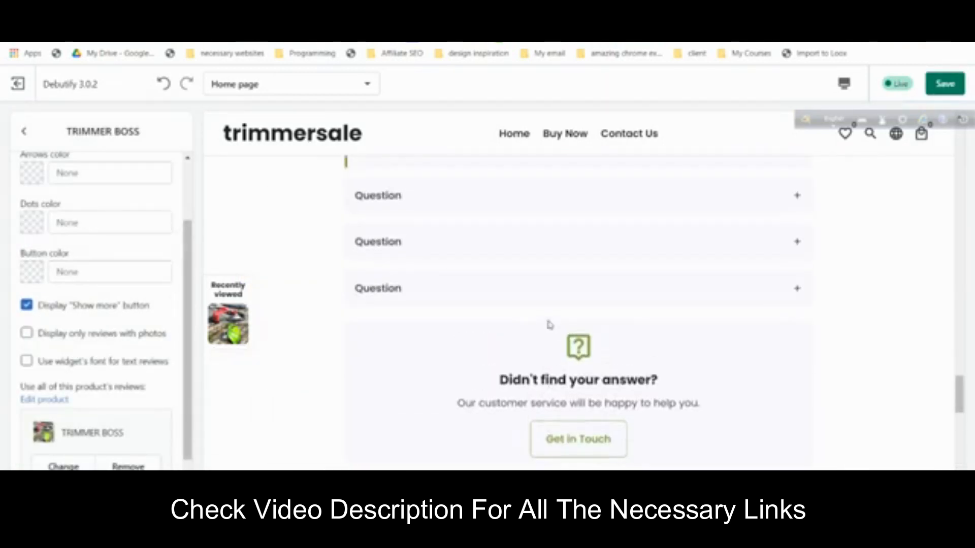
scroll(549, 323, down, 5)
click(956, 84)
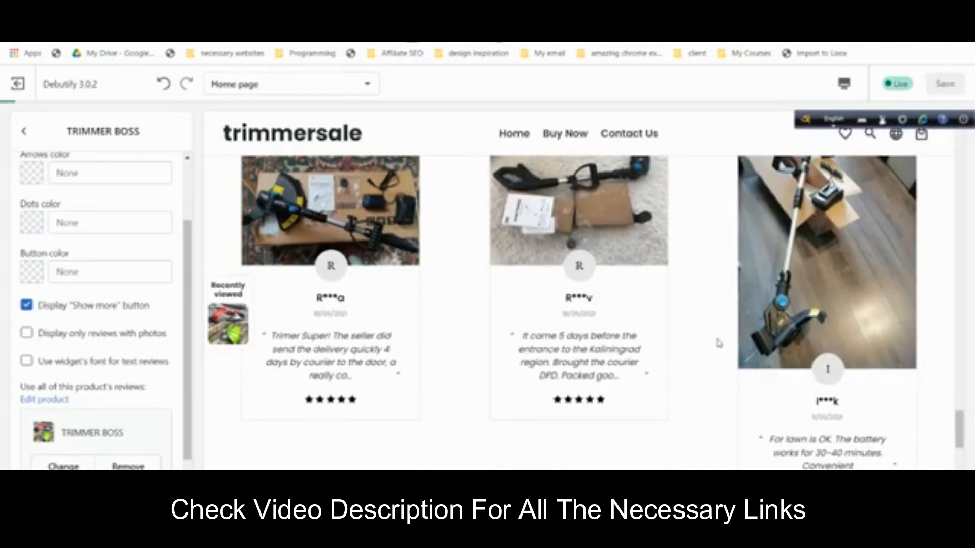
click(321, 86)
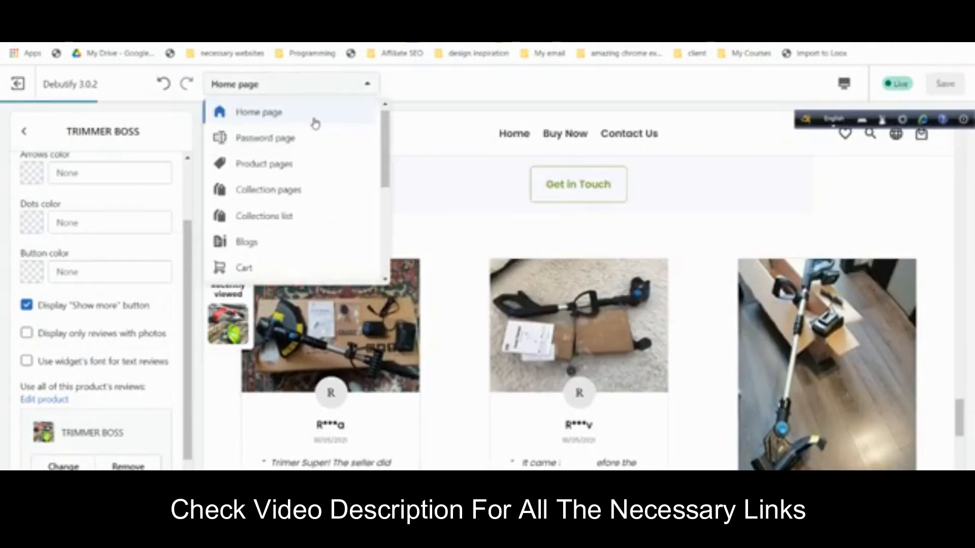
click(315, 165)
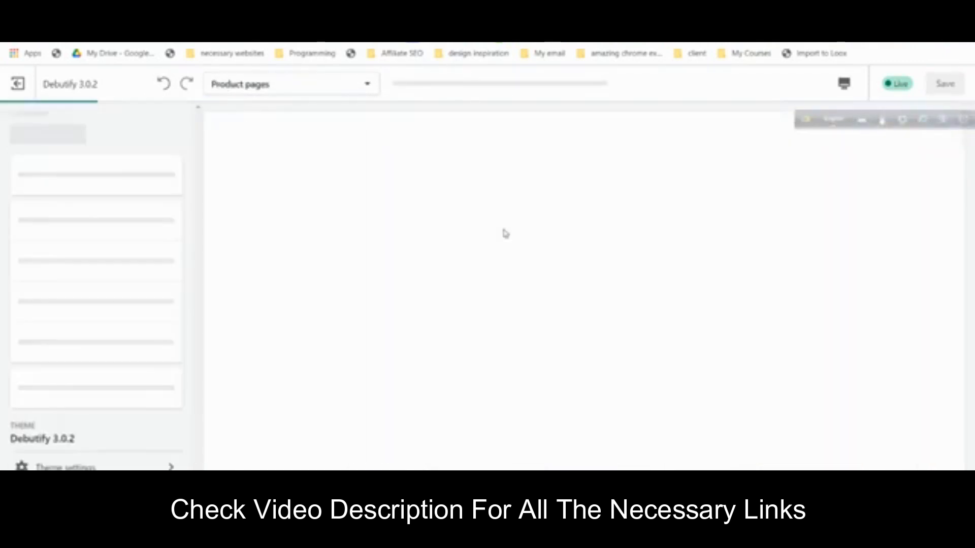
scroll(535, 247, down, 10)
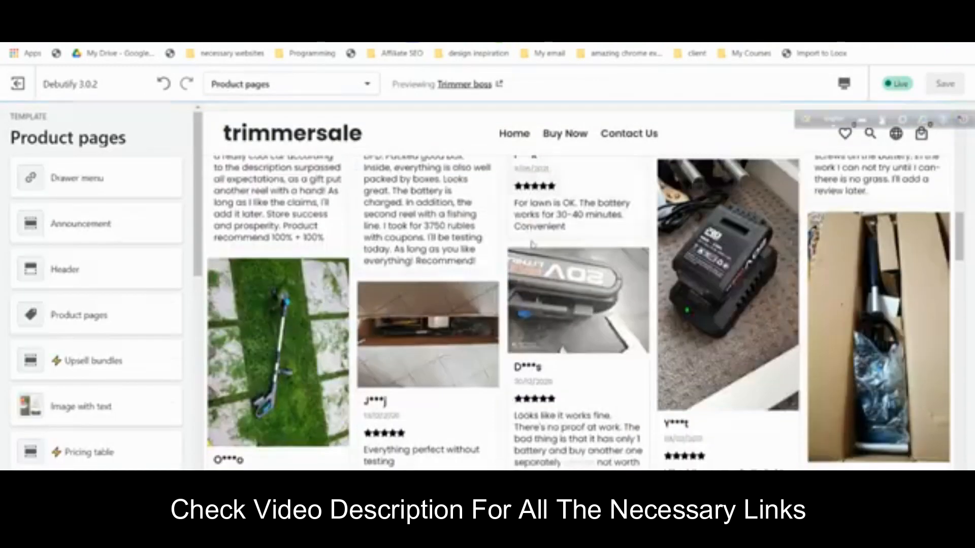
scroll(535, 247, up, 8)
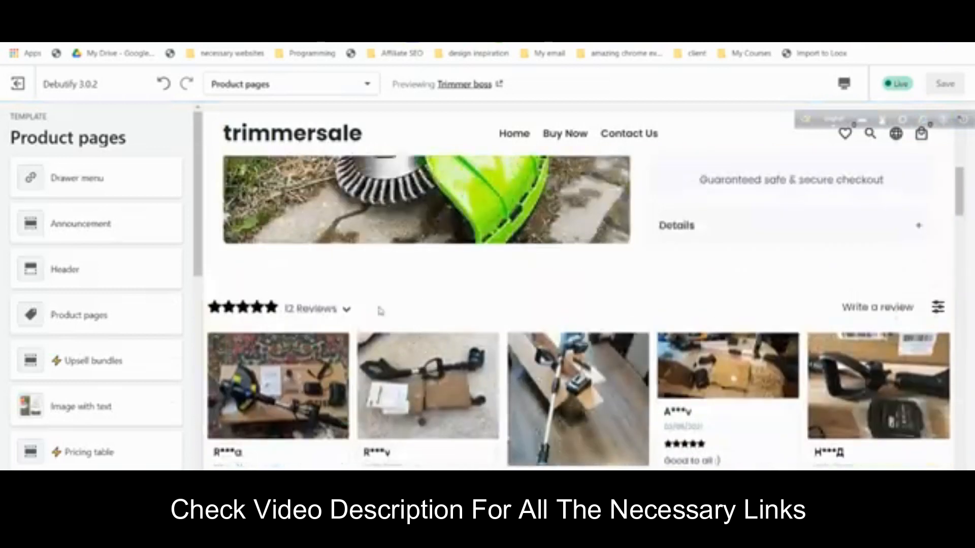
scroll(565, 327, down, 10)
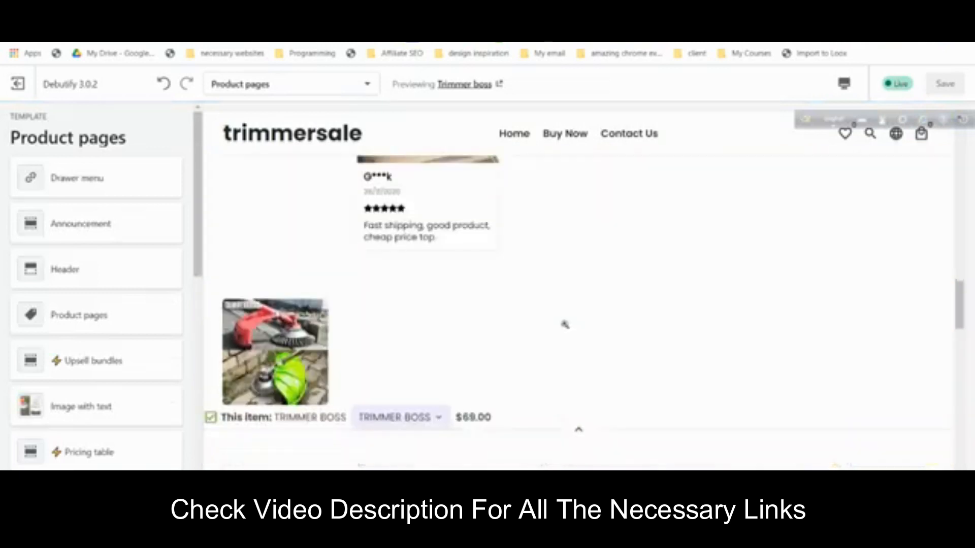
scroll(361, 303, up, 15)
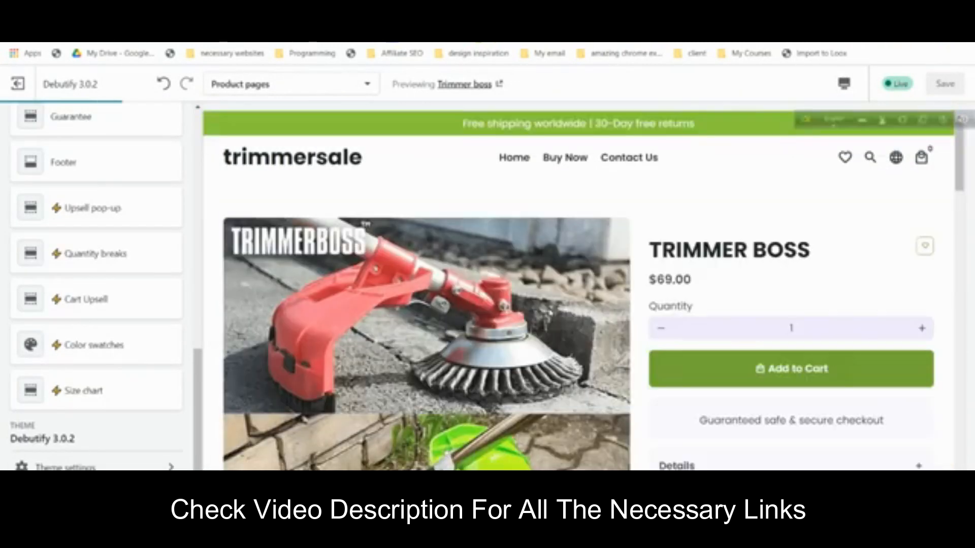
scroll(359, 305, down, 5)
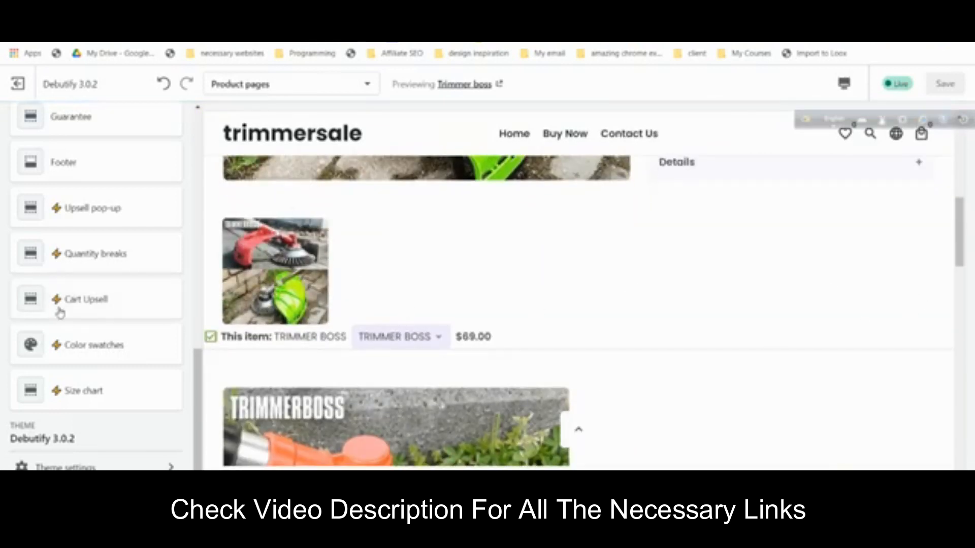
- Untick the Upsell bundles add-on in the theme's Debutify Add-ons settings
click(109, 467)
scroll(112, 366, down, 5)
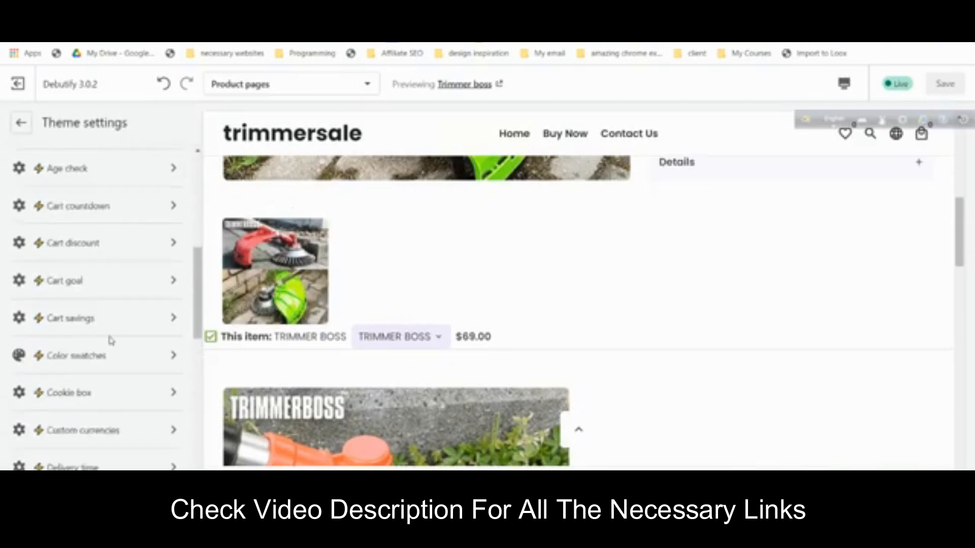
scroll(111, 342, up, 4)
click(110, 350)
scroll(105, 333, down, 5)
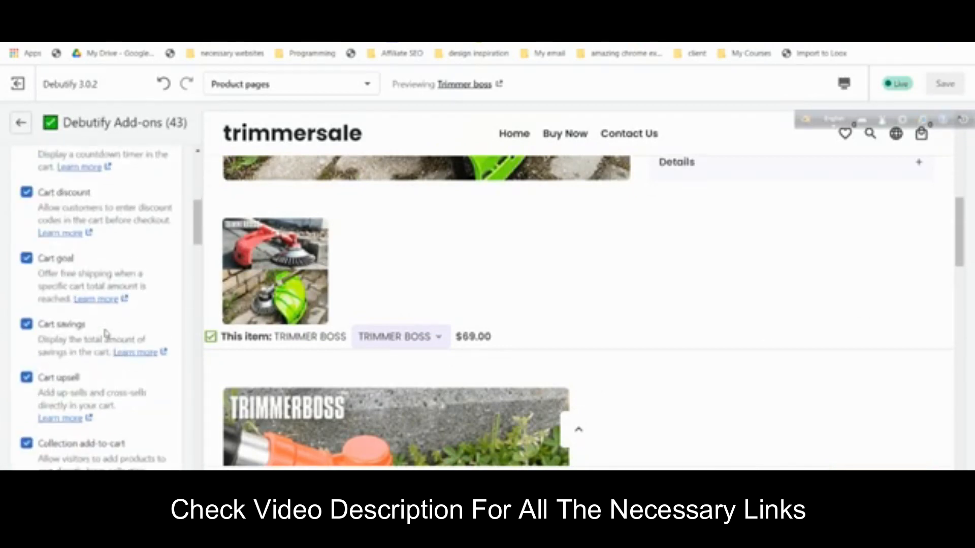
scroll(105, 333, down, 15)
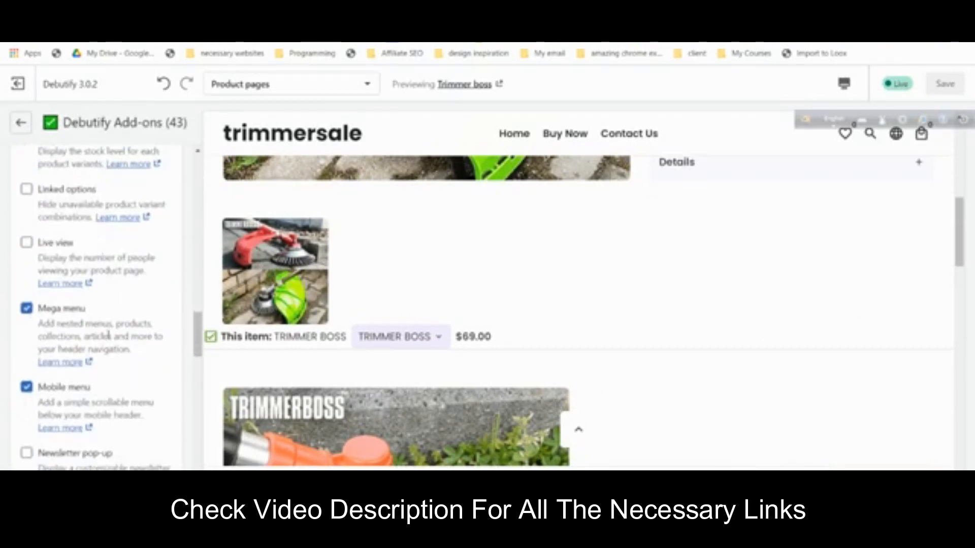
scroll(109, 346, down, 5)
scroll(111, 342, down, 8)
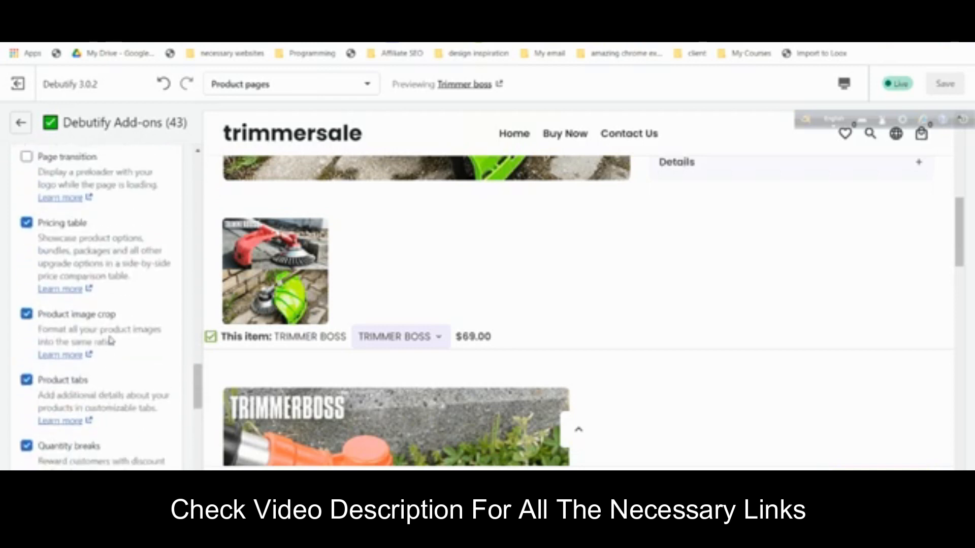
scroll(113, 340, down, 6)
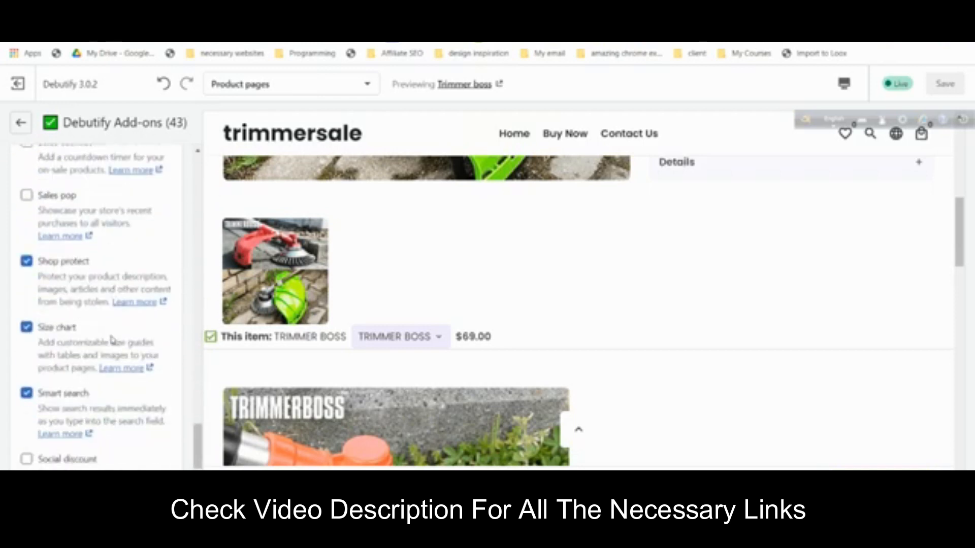
scroll(75, 299, down, 2)
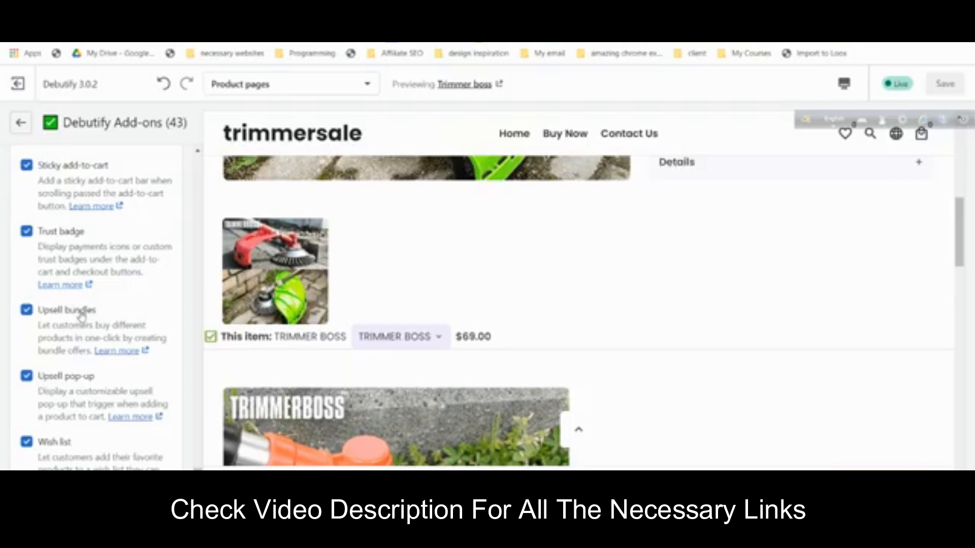
click(26, 310)
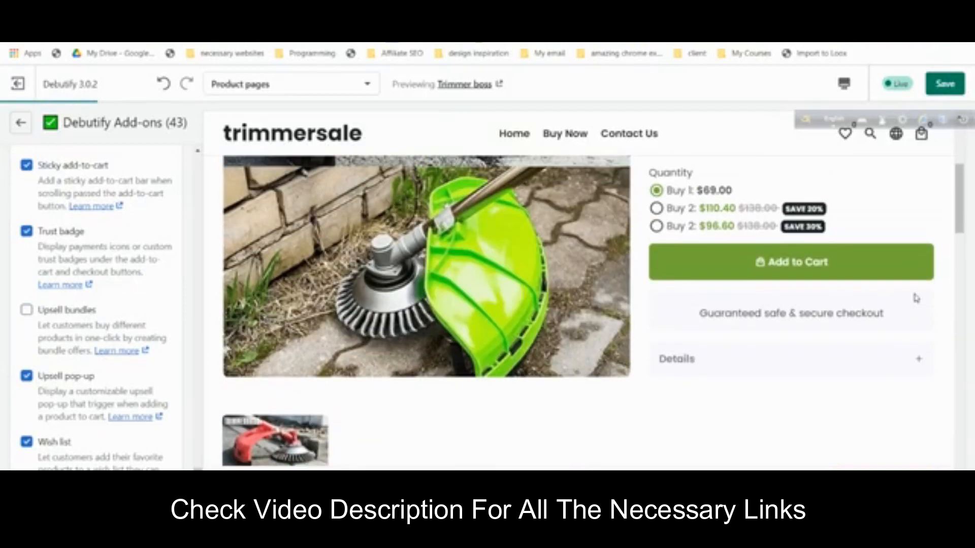
- Save the theme settings changes
scroll(917, 299, down, 10)
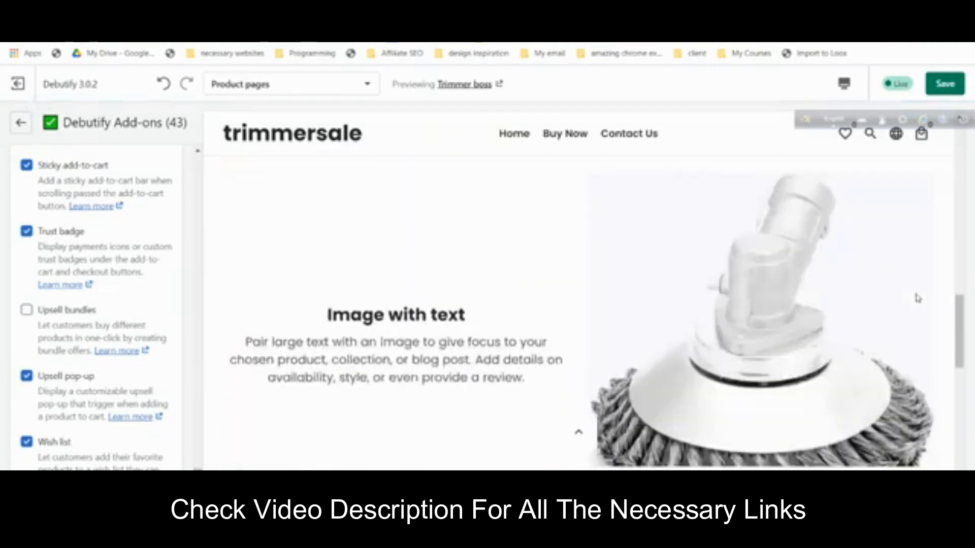
scroll(917, 298, up, 5)
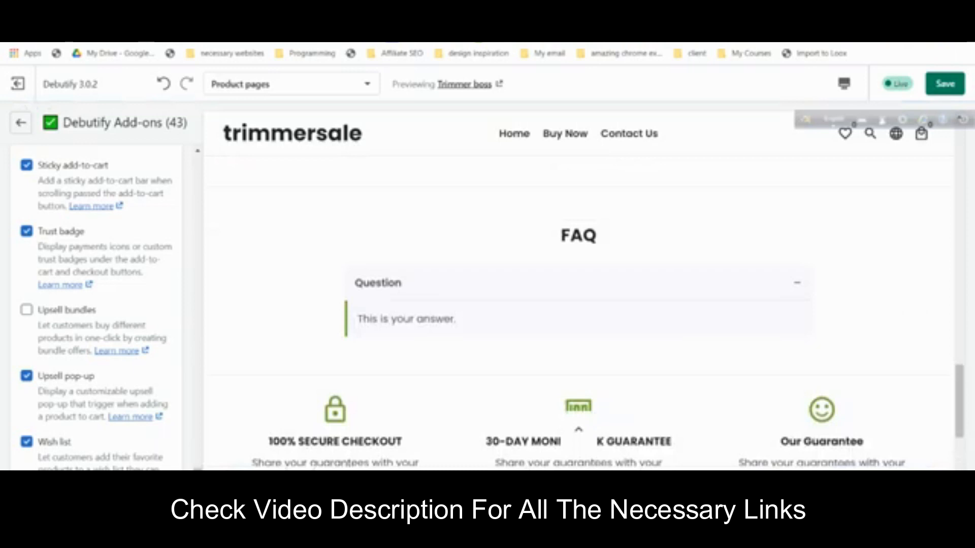
click(959, 75)
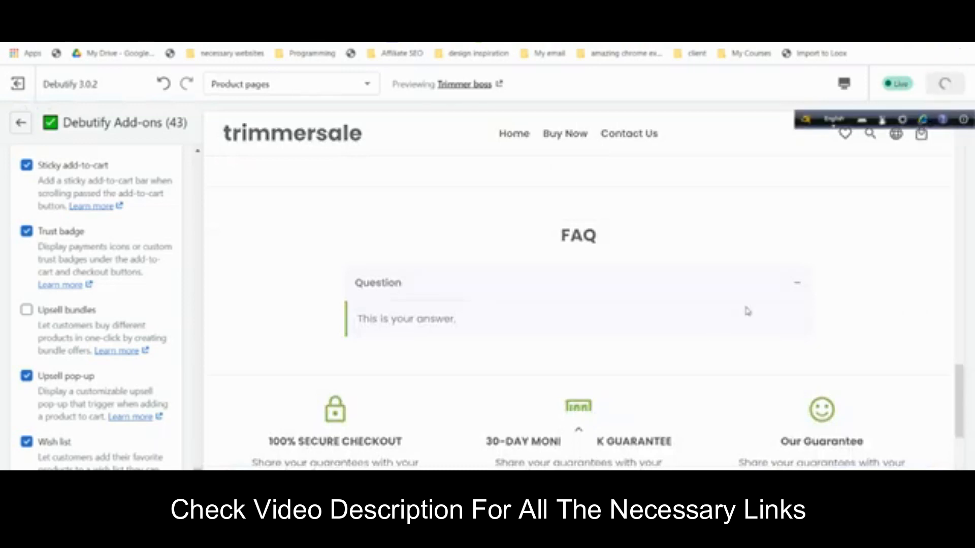
scroll(725, 307, up, 8)
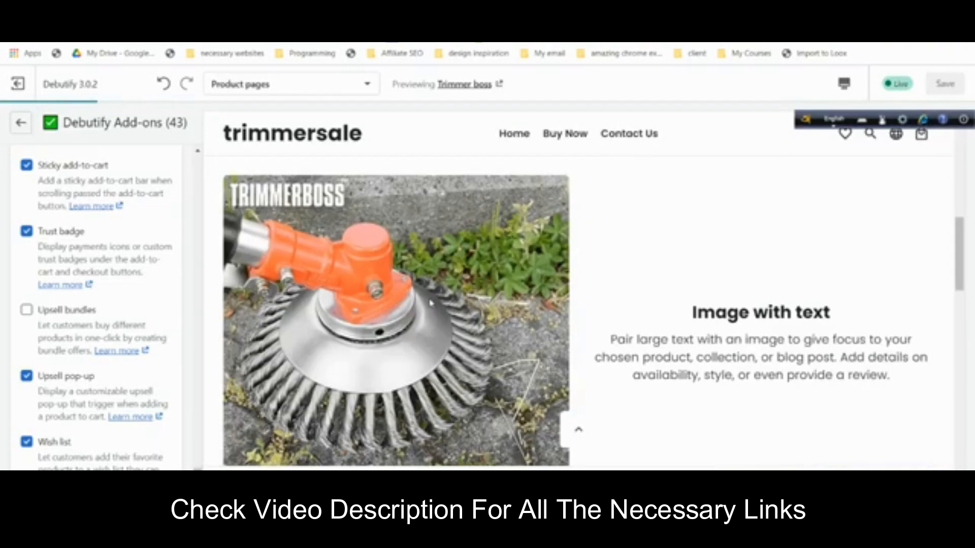
- Return to the product sections list and review the TRIMMER BOSS page's quantity-break offers, Image with text and FAQ
click(20, 123)
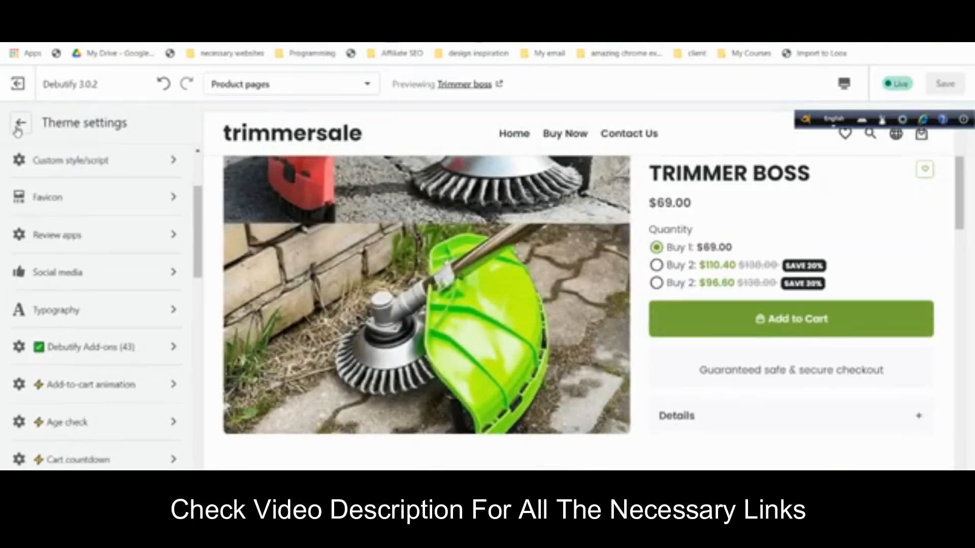
click(20, 123)
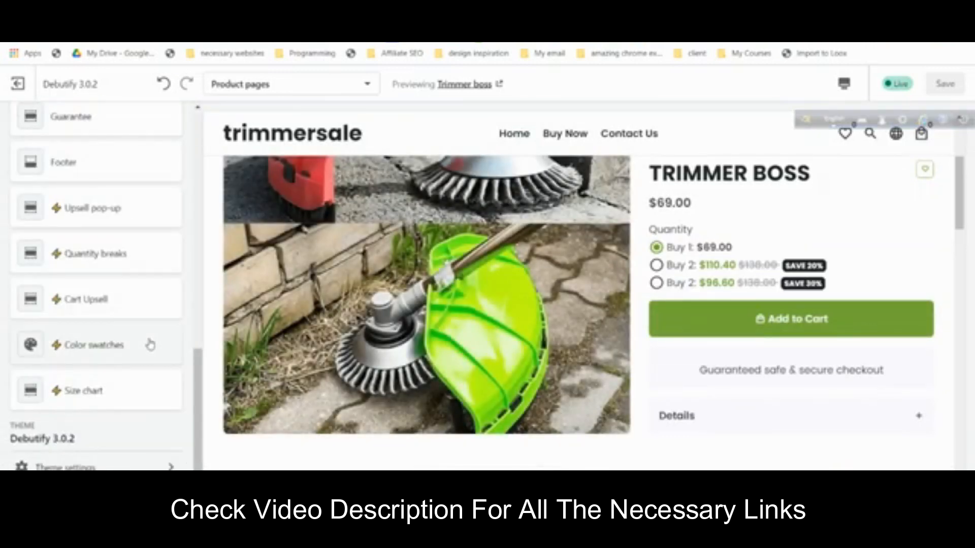
scroll(150, 345, up, 10)
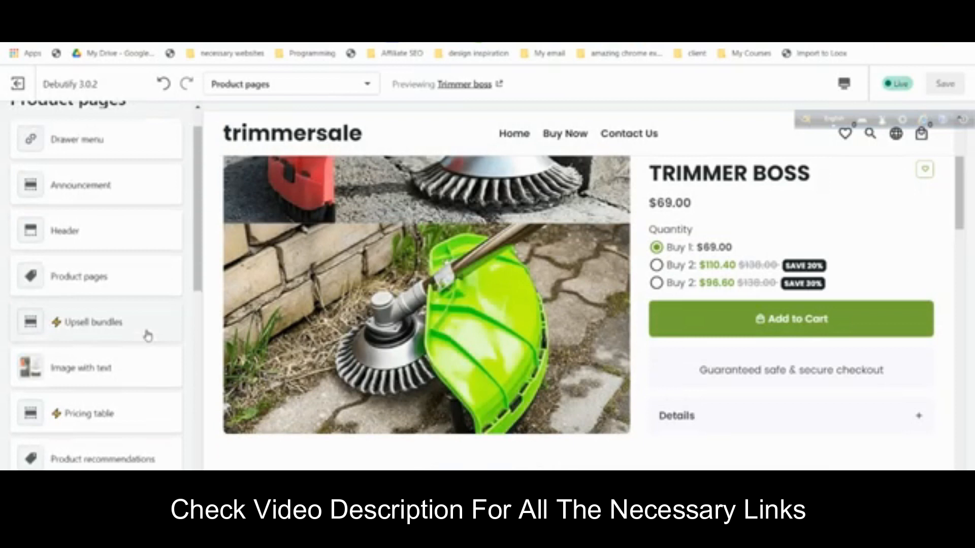
scroll(849, 279, up, 5)
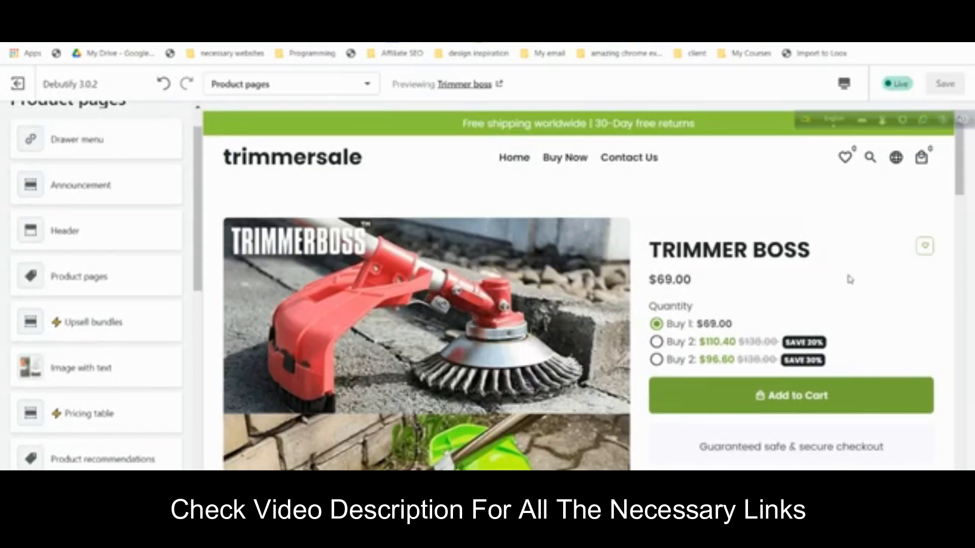
scroll(849, 279, down, 8)
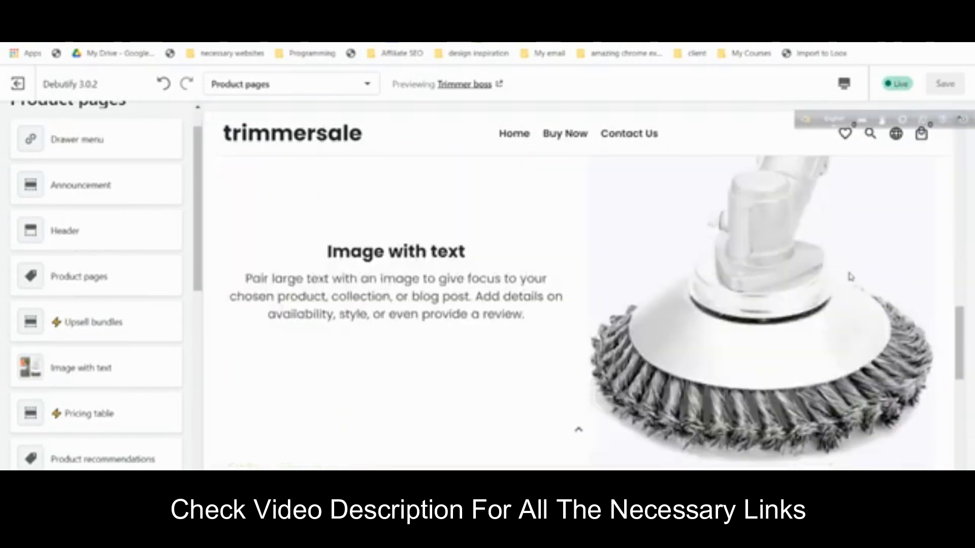
scroll(851, 277, down, 6)
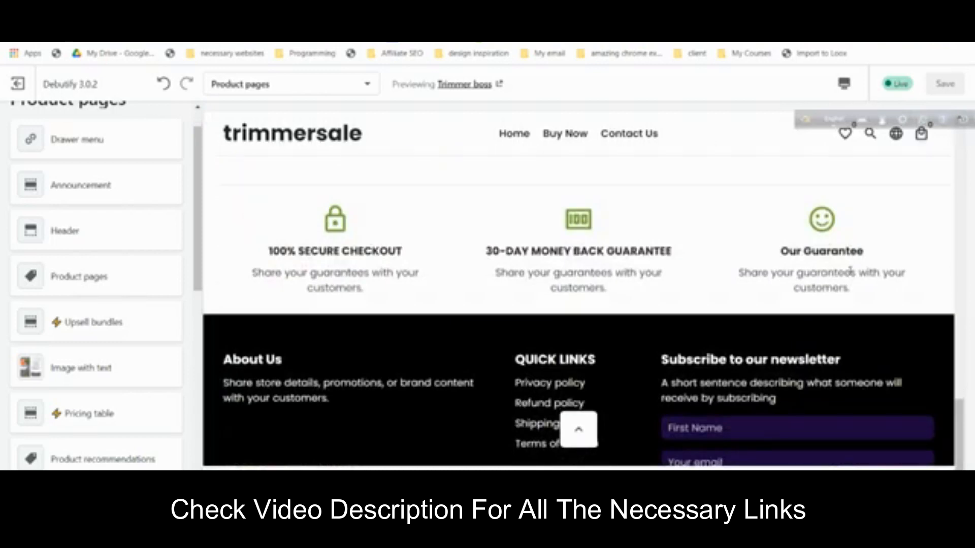
scroll(851, 270, up, 8)
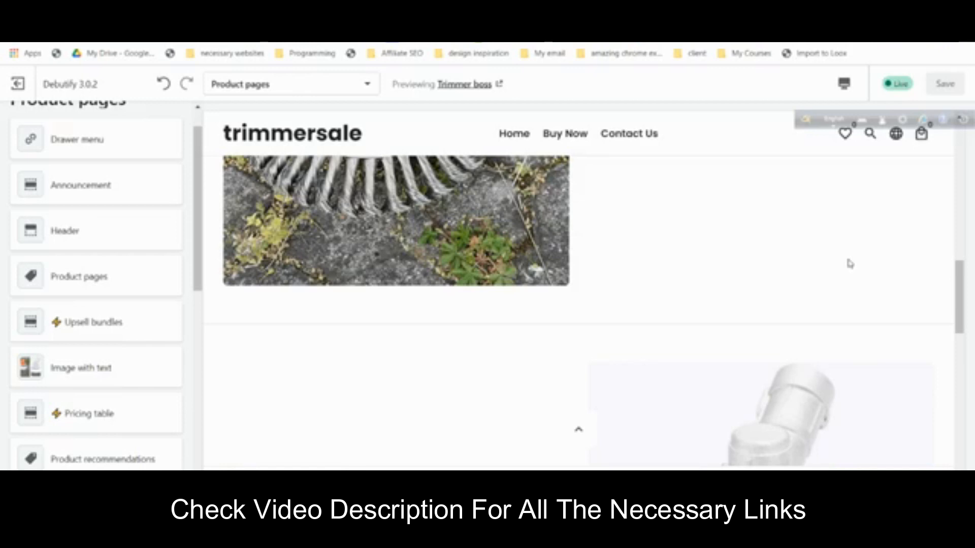
scroll(850, 264, up, 10)
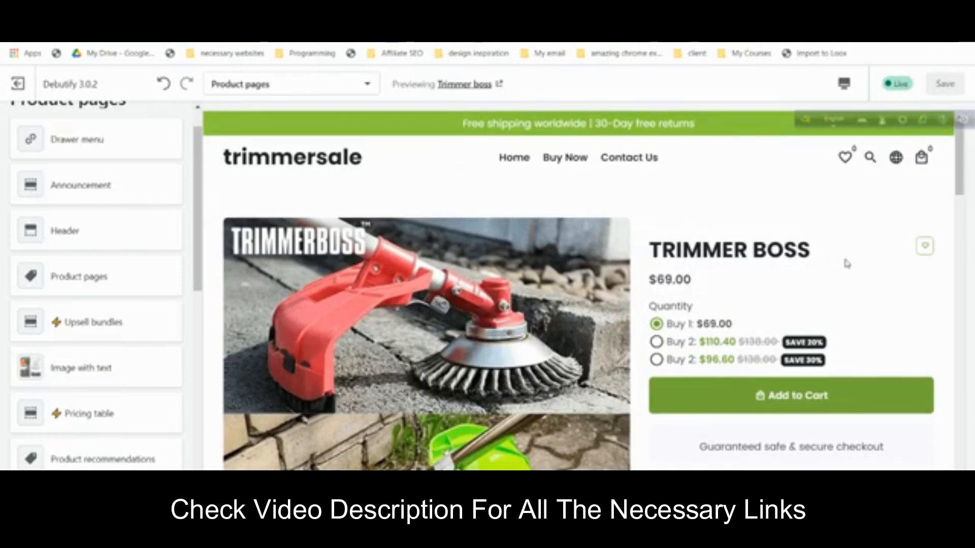
scroll(850, 266, down, 4)
scroll(850, 270, down, 10)
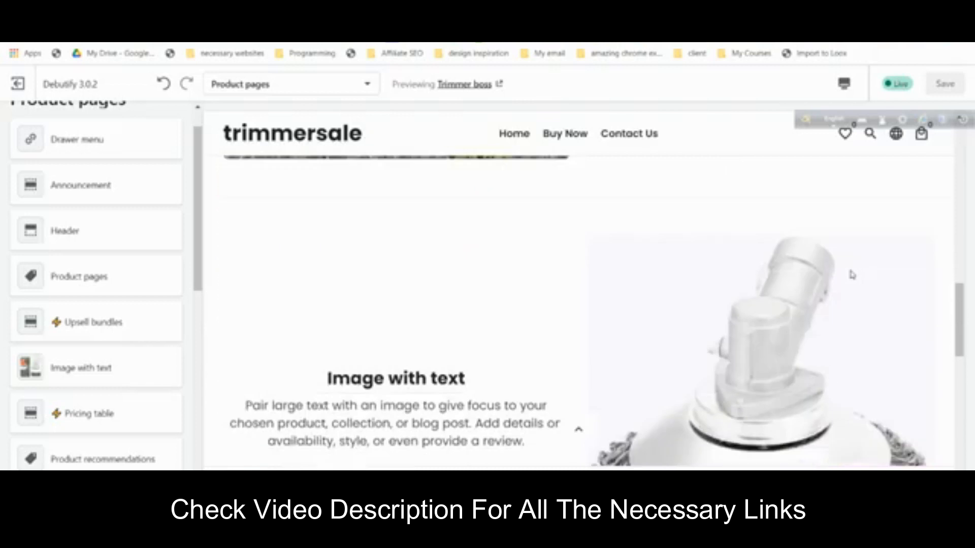
scroll(853, 276, down, 8)
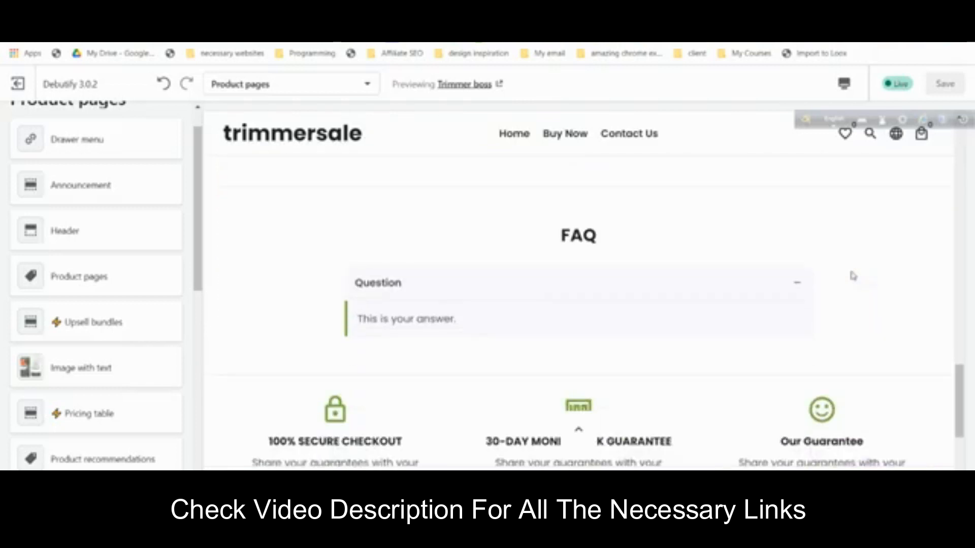
scroll(852, 276, up, 15)
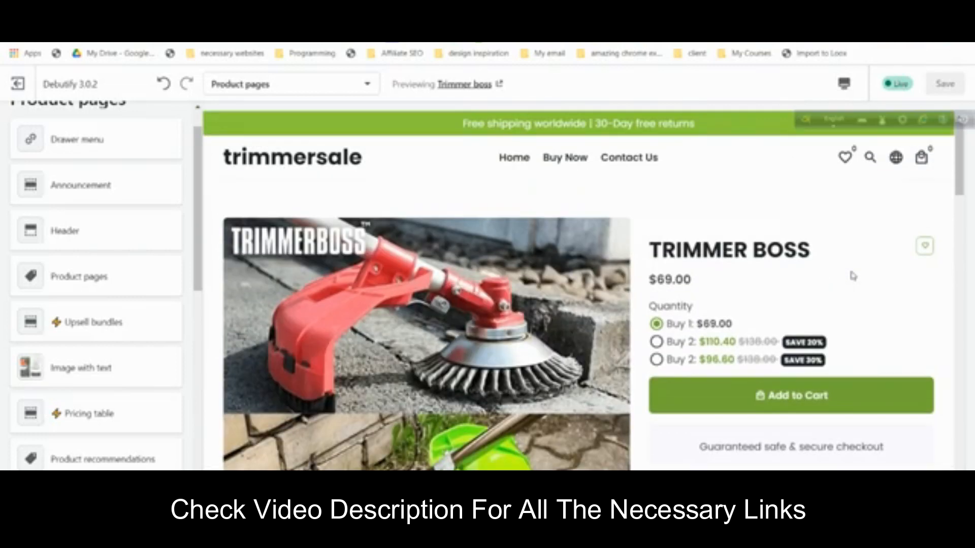